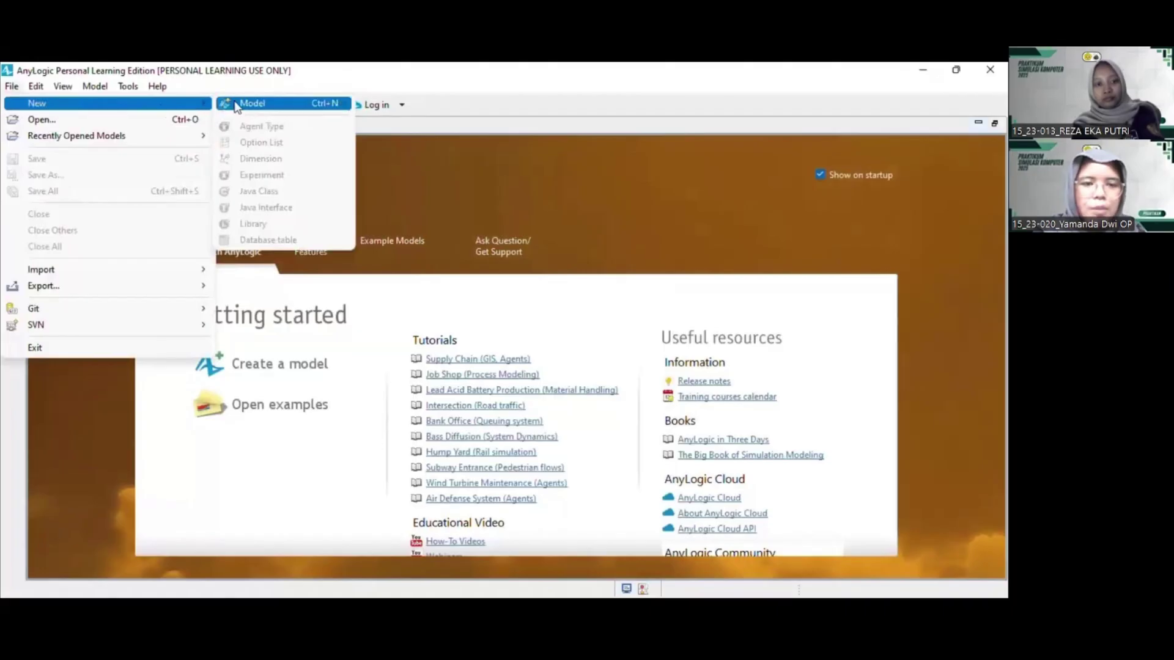
Start a new model and name it TUBES SIKOM SEBLAK
{"action": "left_click", "coordinate": [238, 104]}
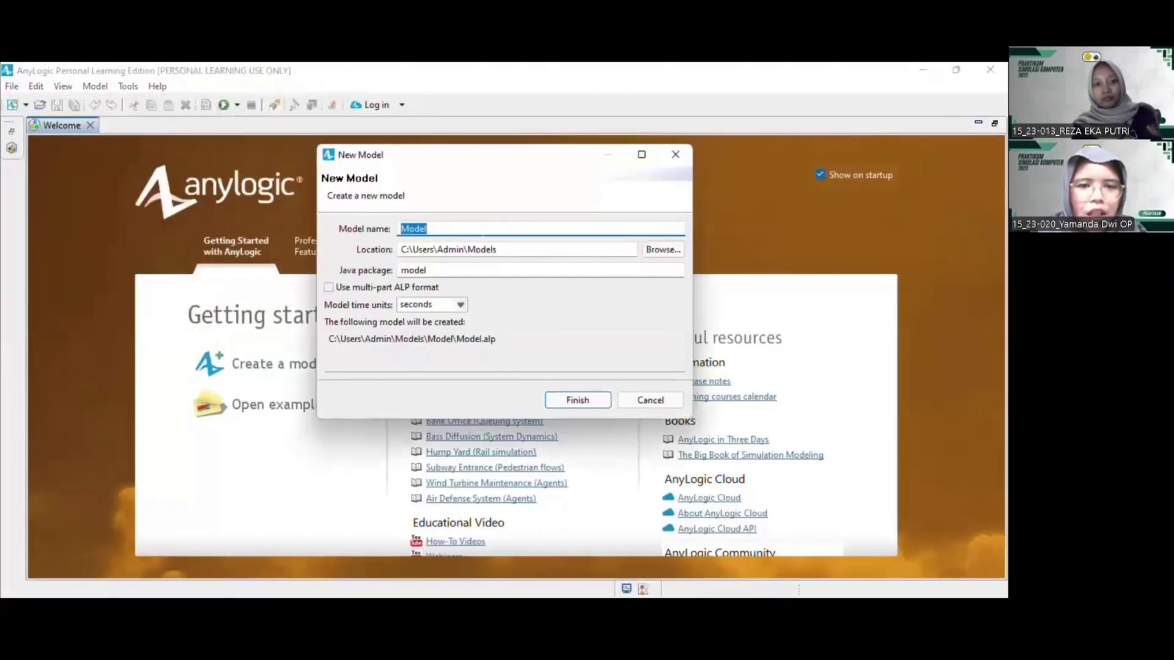
{"action": "type", "text": "T"}
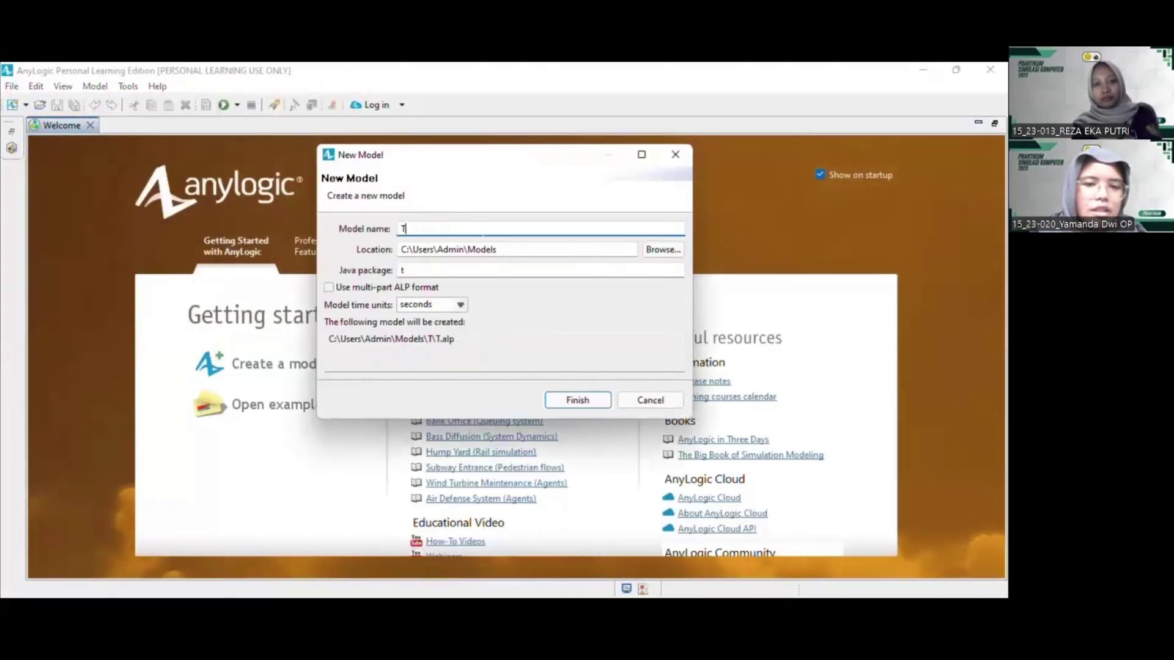
{"action": "type", "text": "UBES "}
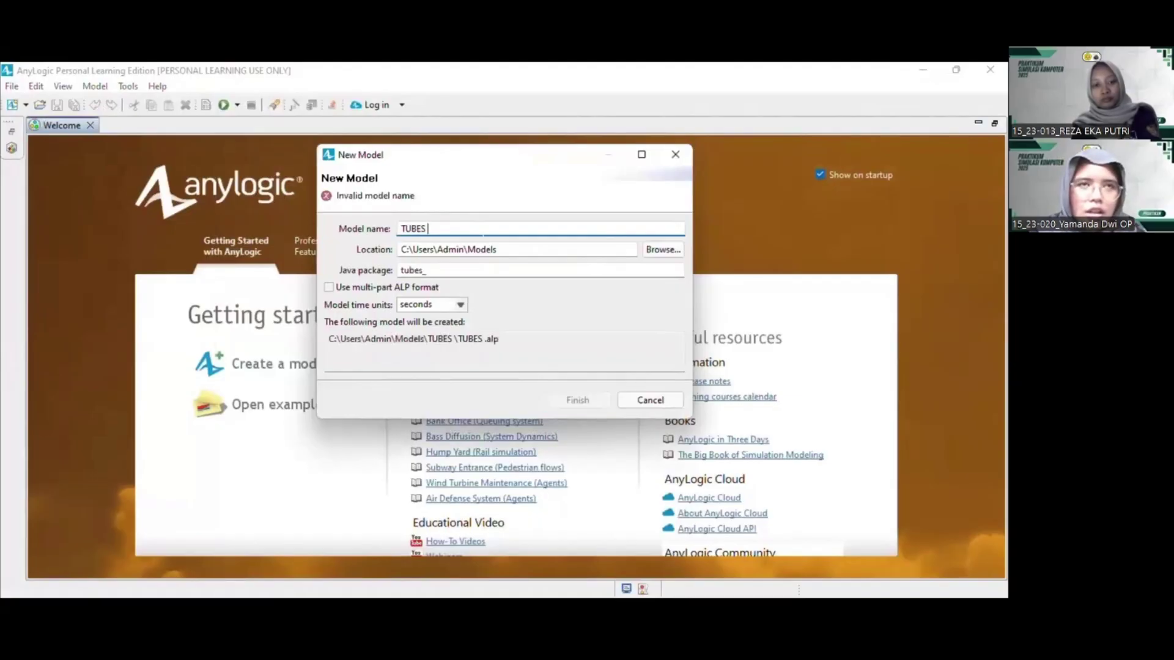
{"action": "type", "text": "SI"}
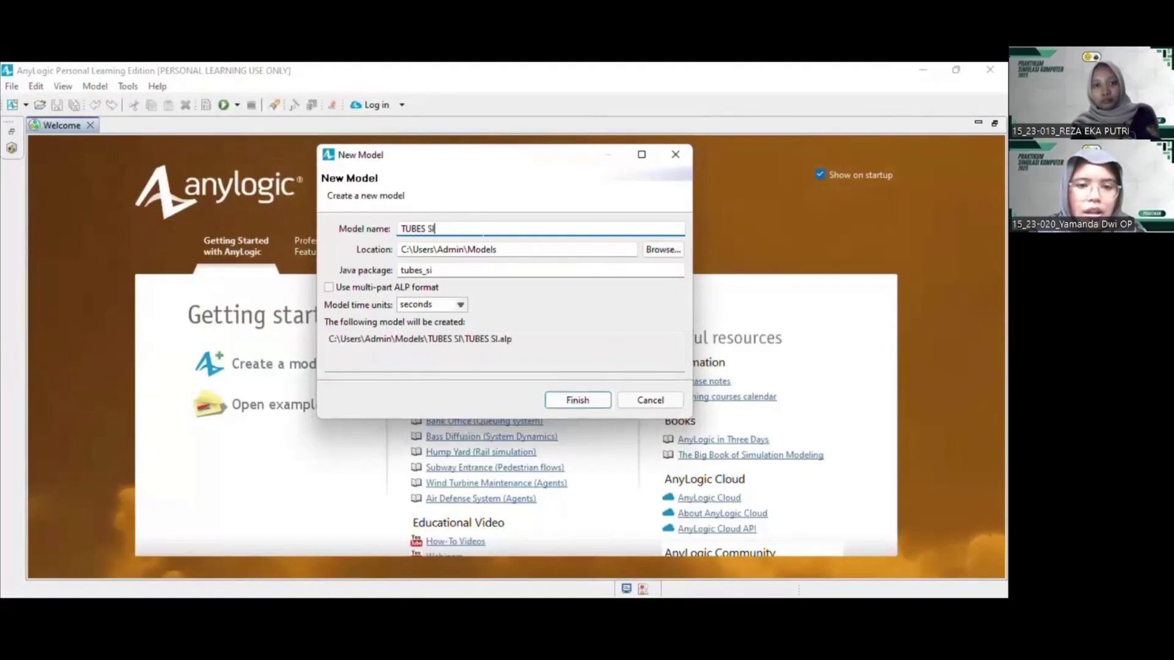
{"action": "type", "text": "KOM "}
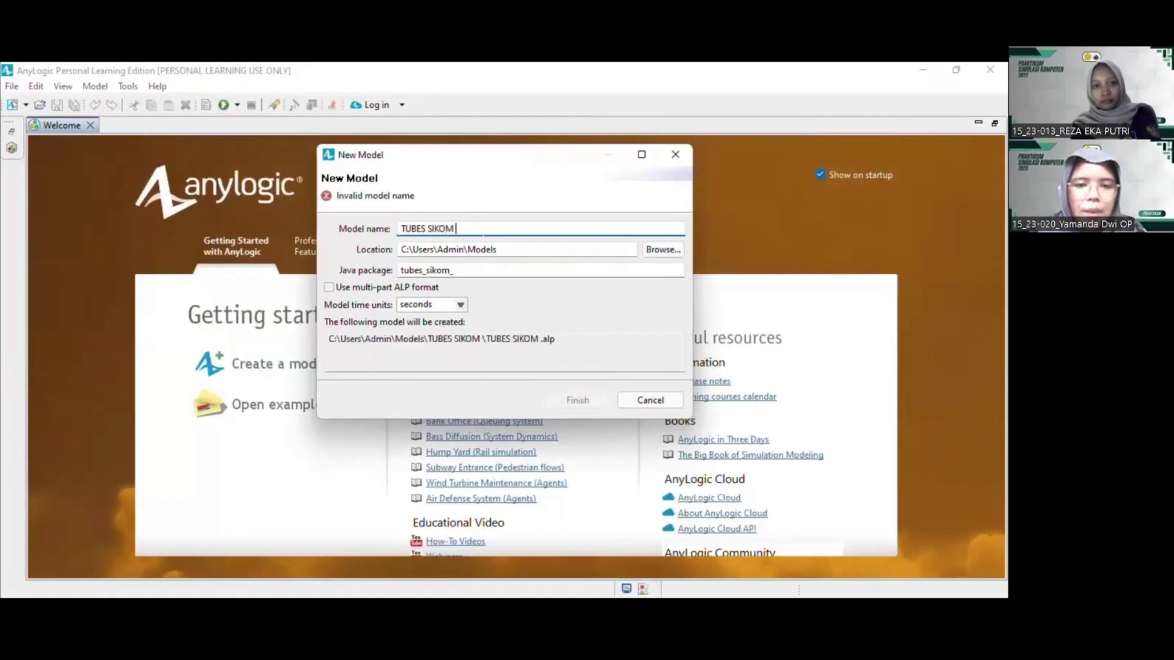
{"action": "type", "text": "SEBLAK"}
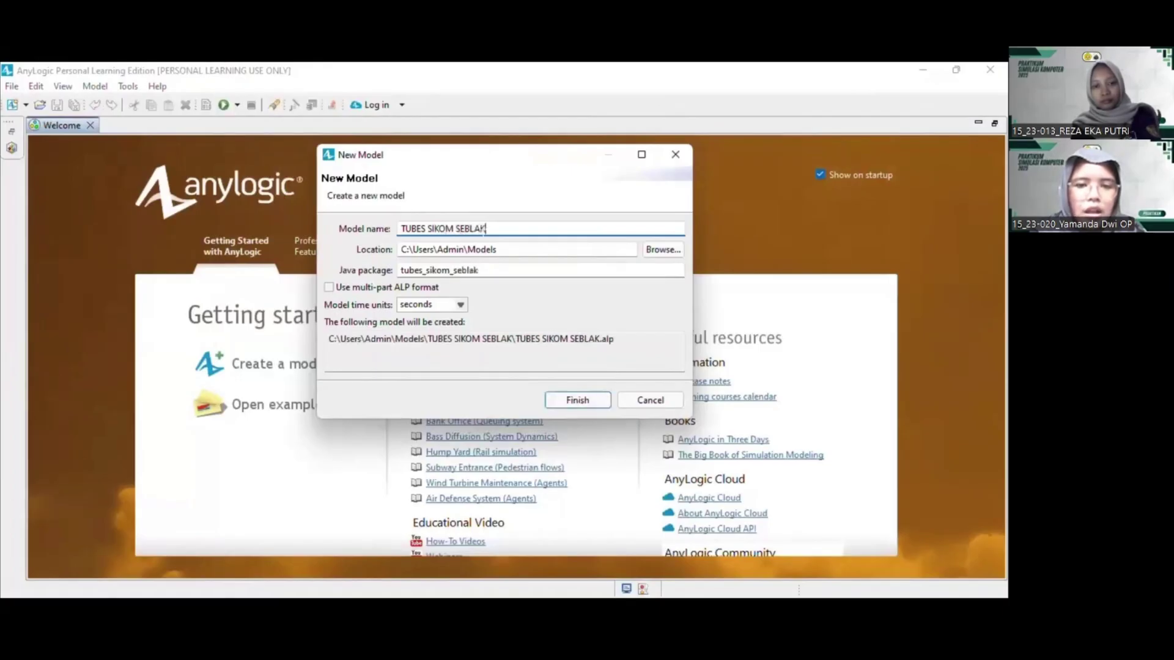
Set the model's location to the personally named folder on the D: drive and create the model with seconds as time units
{"action": "left_click", "coordinate": [671, 256]}
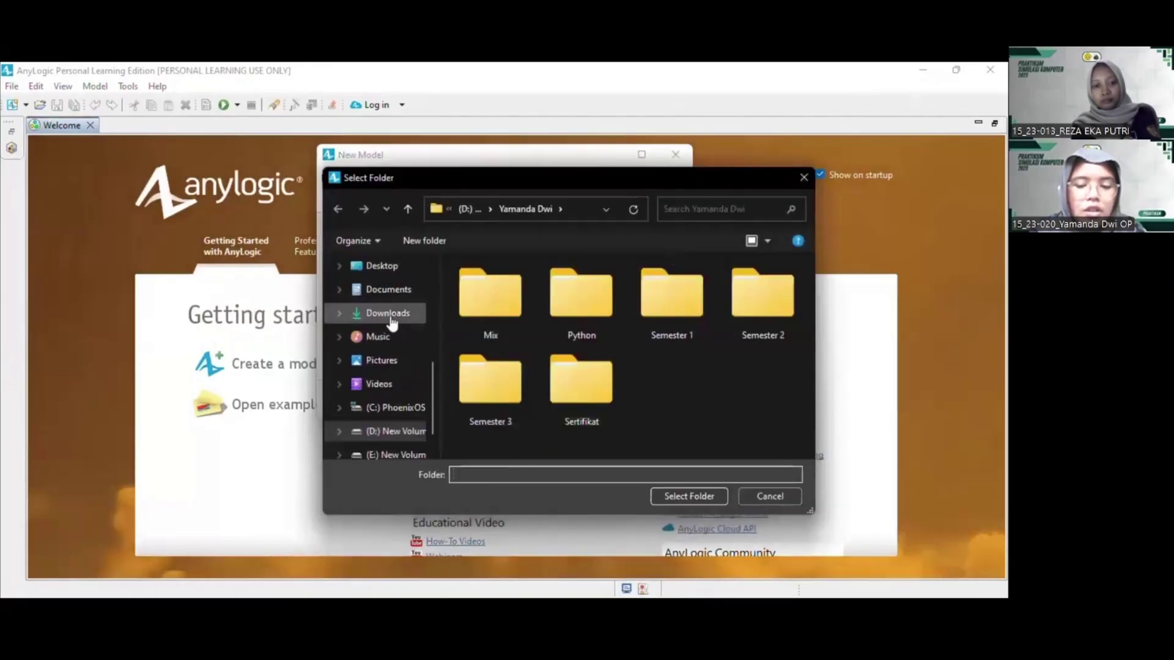
{"action": "left_click", "coordinate": [392, 323]}
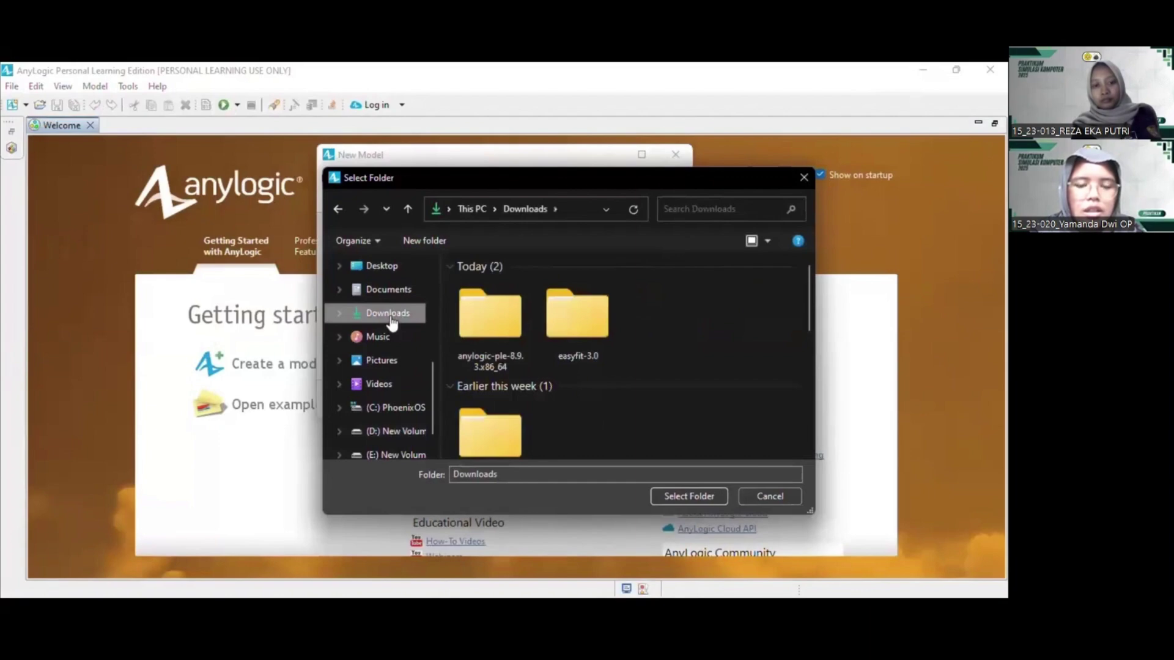
{"action": "scroll", "coordinate": [399, 375], "scroll_direction": "down", "scroll_amount": 1}
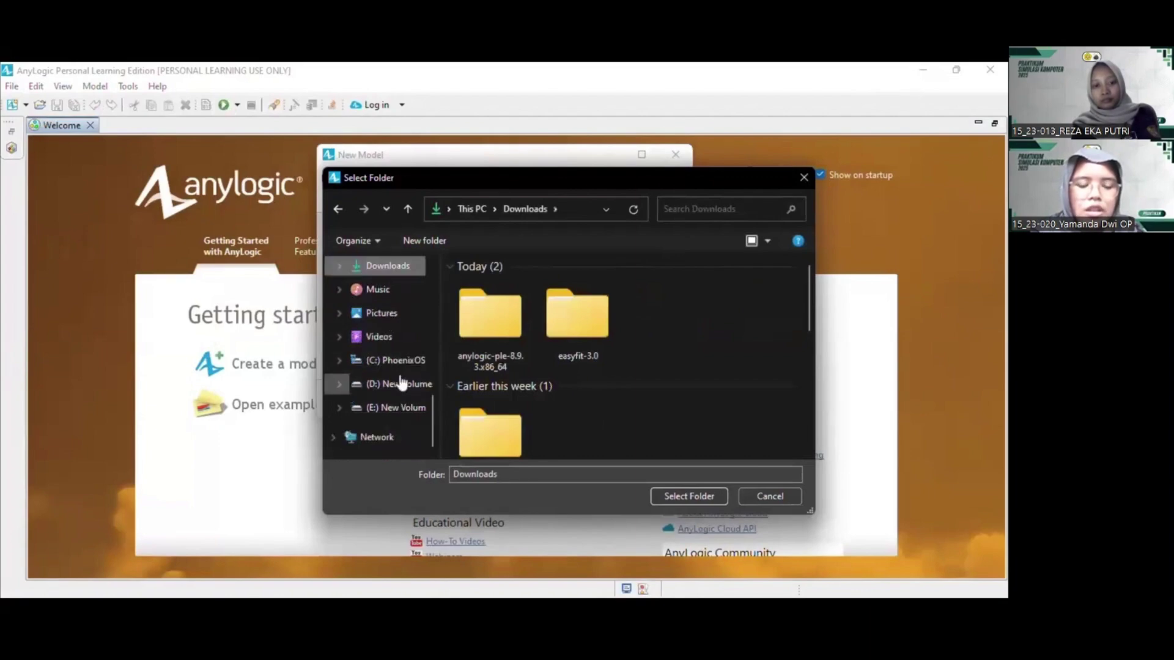
{"action": "scroll", "coordinate": [401, 382], "scroll_direction": "up", "scroll_amount": 2}
{"action": "scroll", "coordinate": [401, 381], "scroll_direction": "down", "scroll_amount": 2}
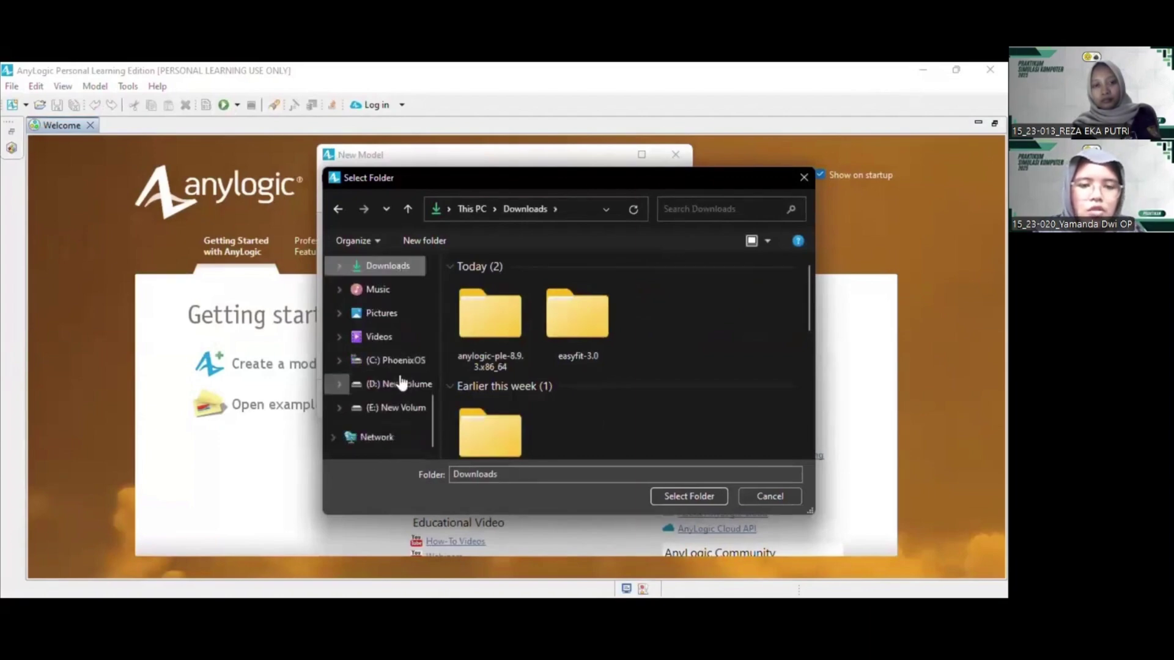
{"action": "left_click", "coordinate": [405, 409]}
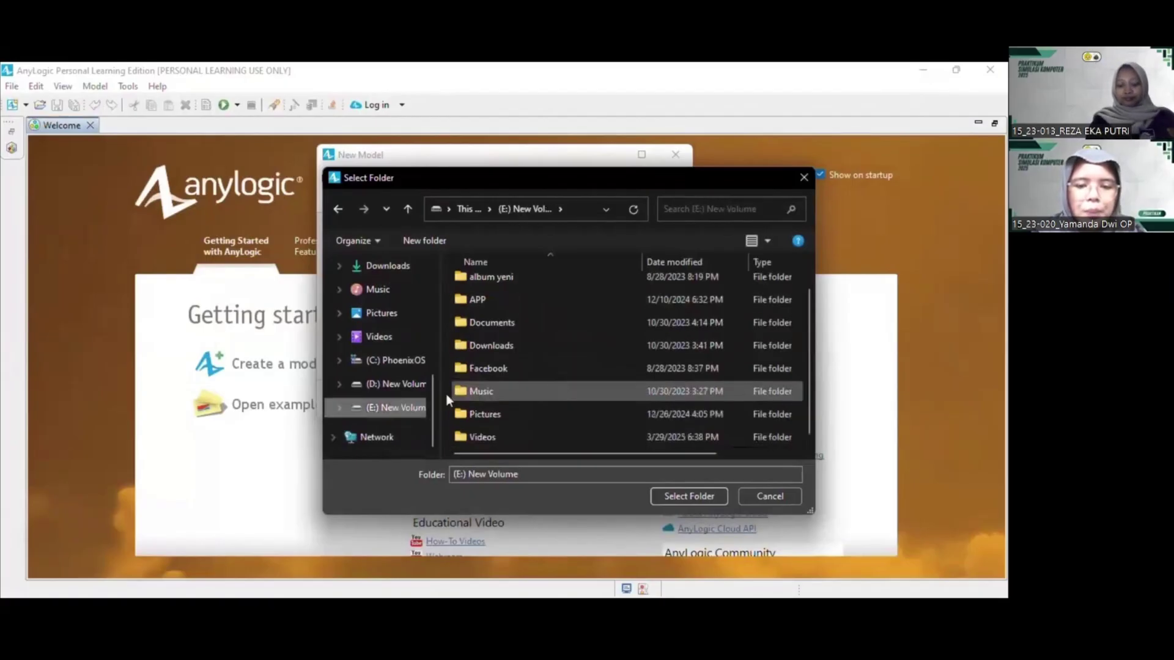
{"action": "left_click", "coordinate": [391, 384]}
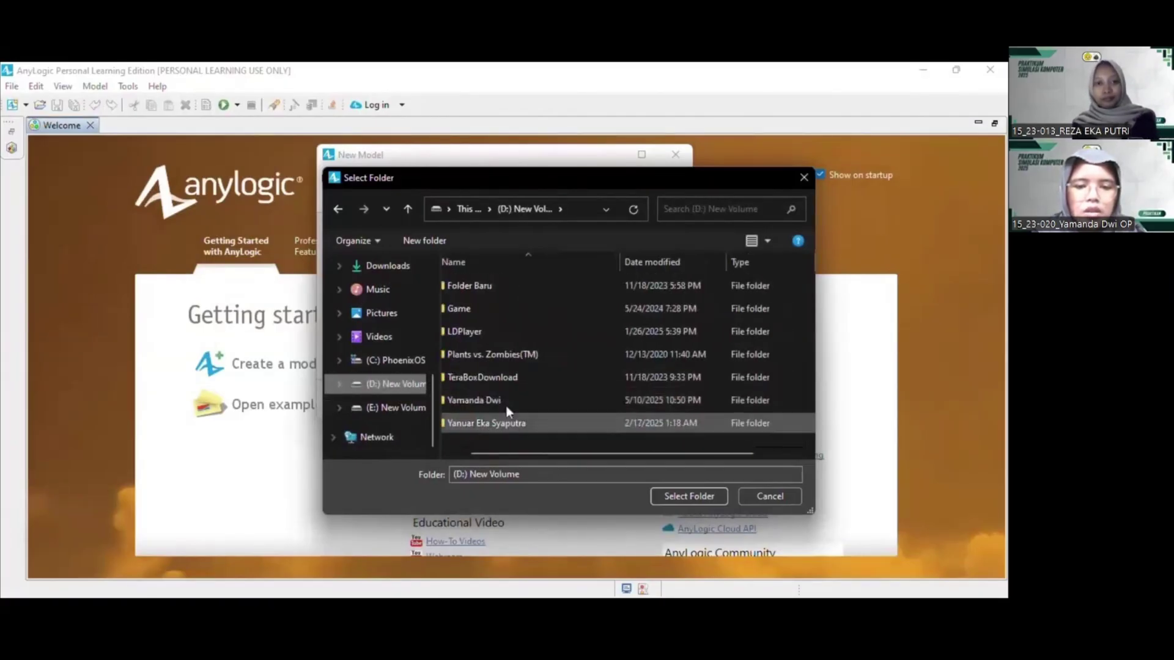
{"action": "double_click", "coordinate": [504, 399]}
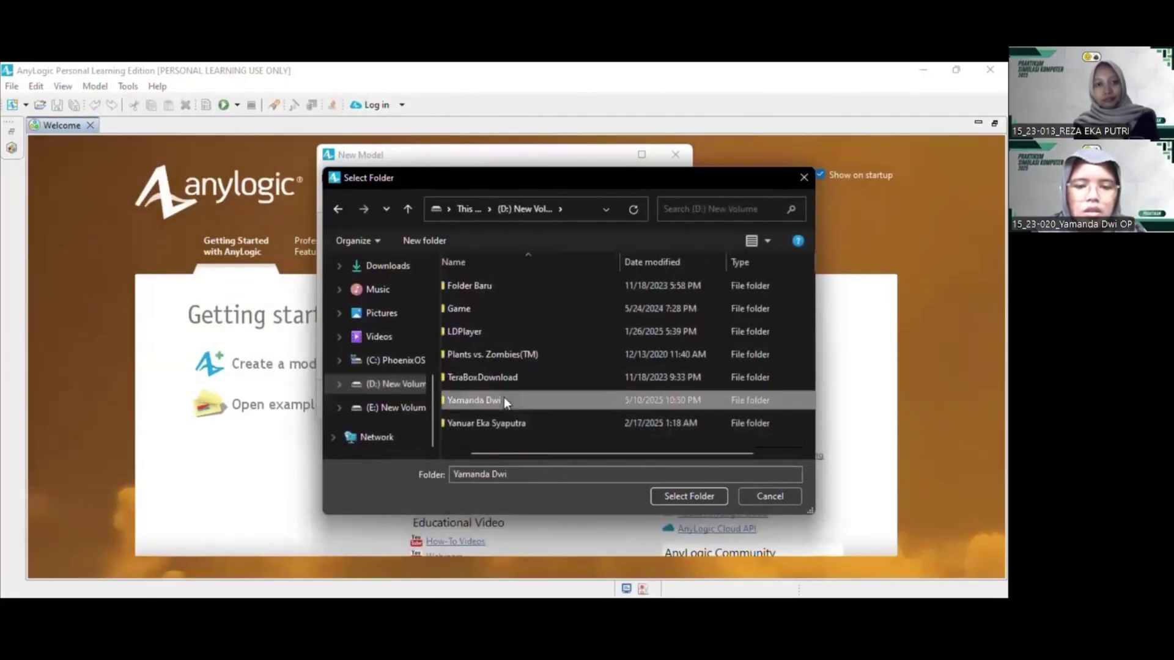
{"action": "left_click", "coordinate": [711, 496]}
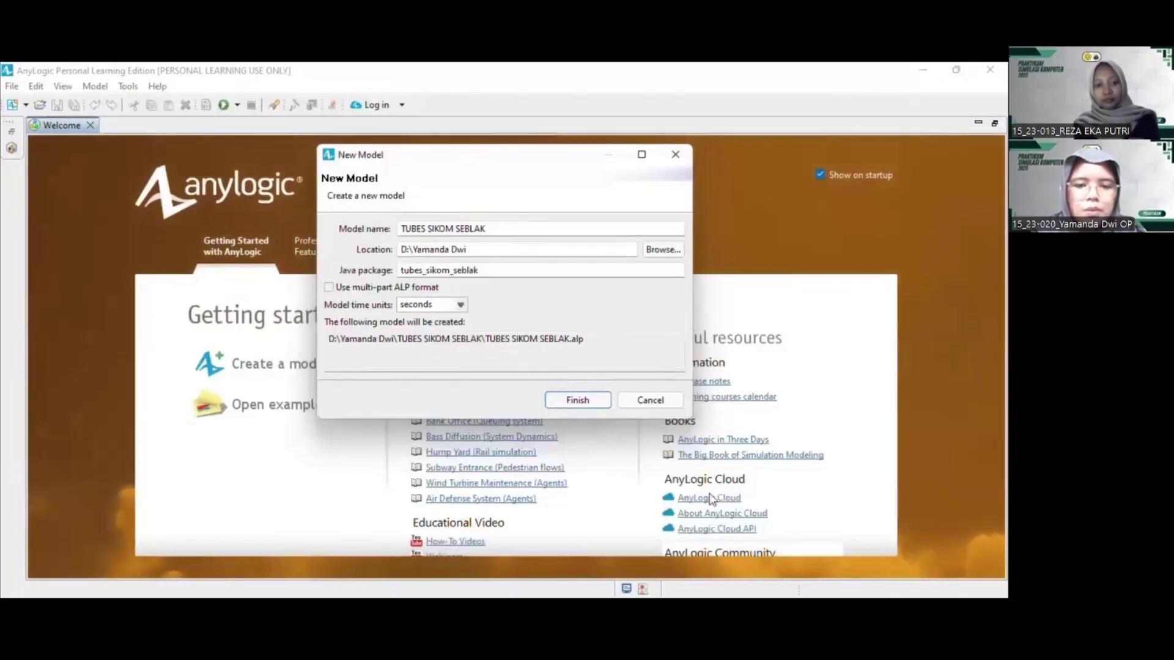
{"action": "left_click", "coordinate": [568, 400]}
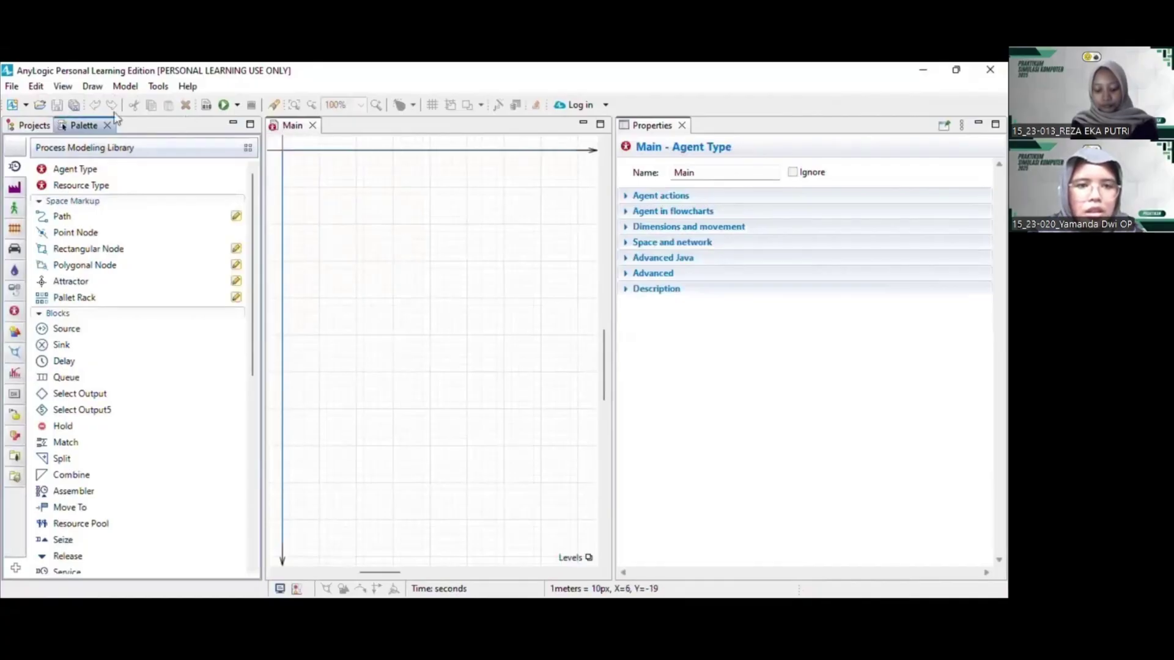
Set the Simulation experiment's model time to stop at a specified date
{"action": "left_click", "coordinate": [33, 124]}
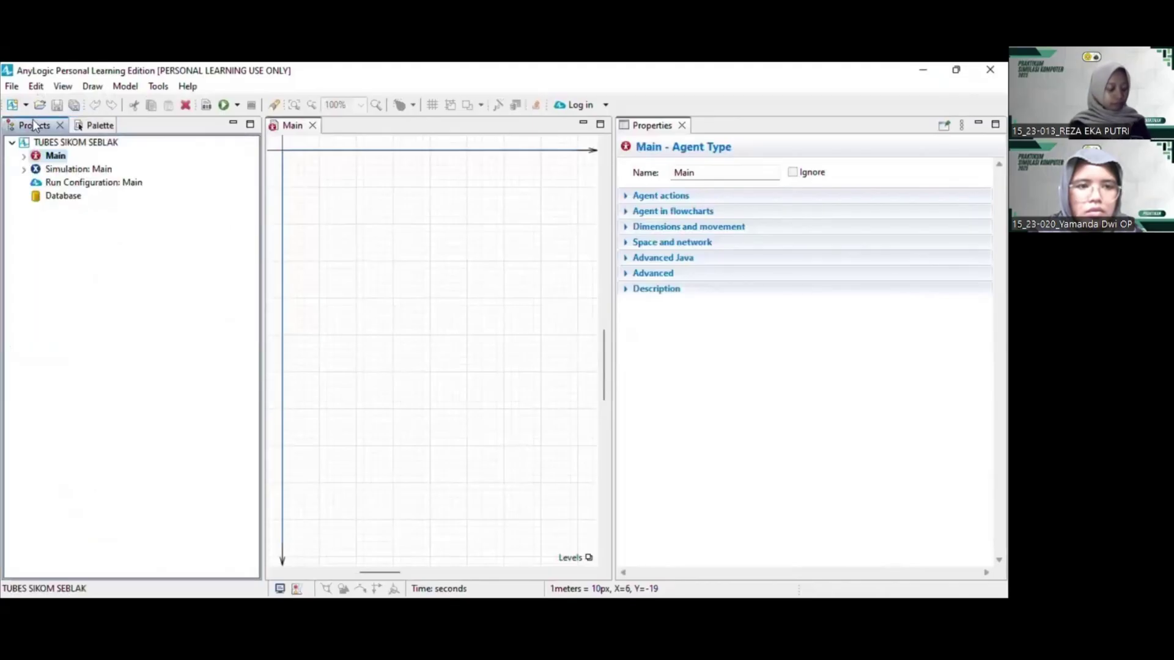
{"action": "left_click", "coordinate": [75, 170]}
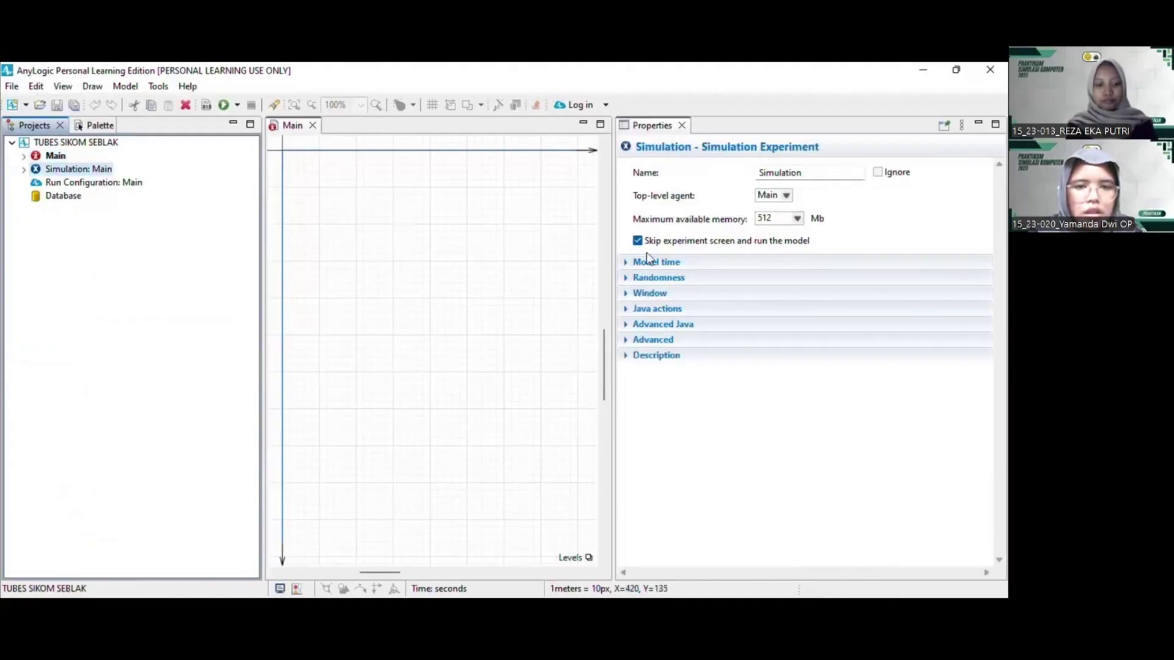
{"action": "left_click", "coordinate": [666, 265]}
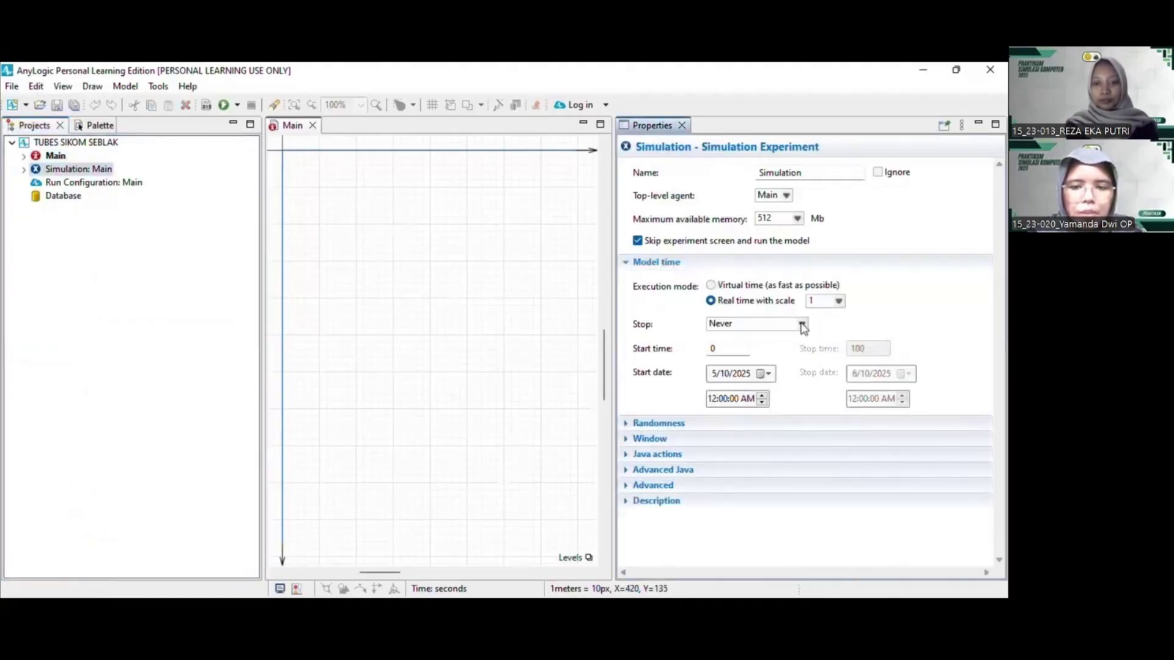
{"action": "left_click", "coordinate": [802, 325]}
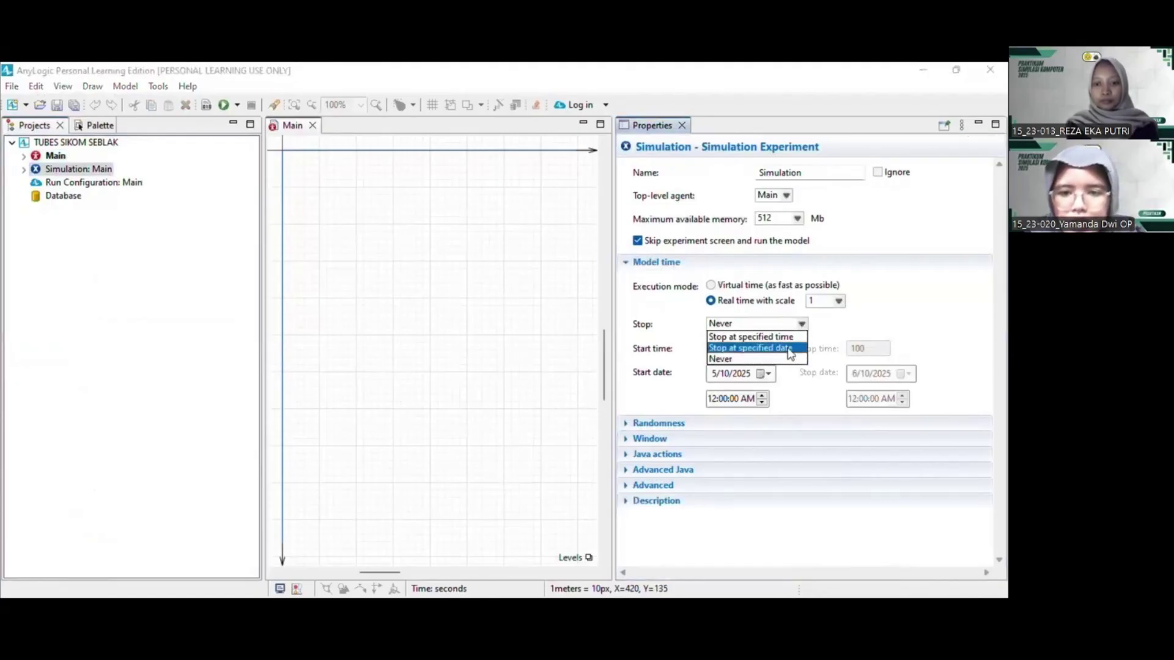
{"action": "left_click", "coordinate": [791, 349]}
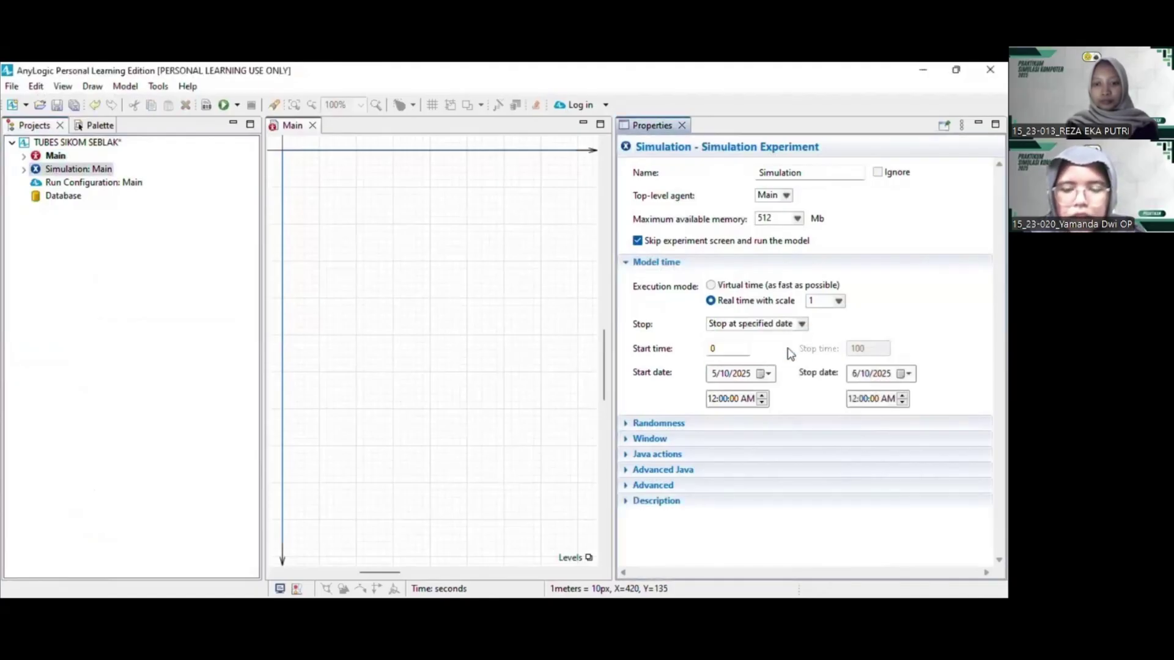
Set the experiment's start time to 10:00:00 AM and its stop to 5/10/2025 at 10:00:00 PM
{"action": "left_click", "coordinate": [713, 401]}
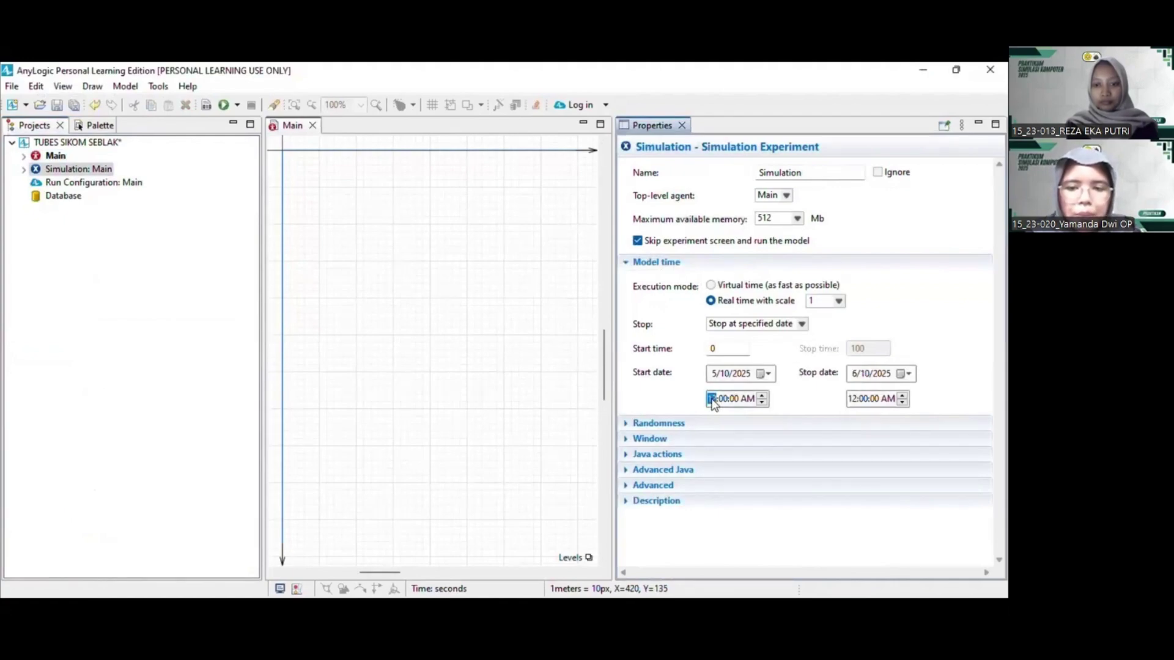
{"action": "type", "text": "10"}
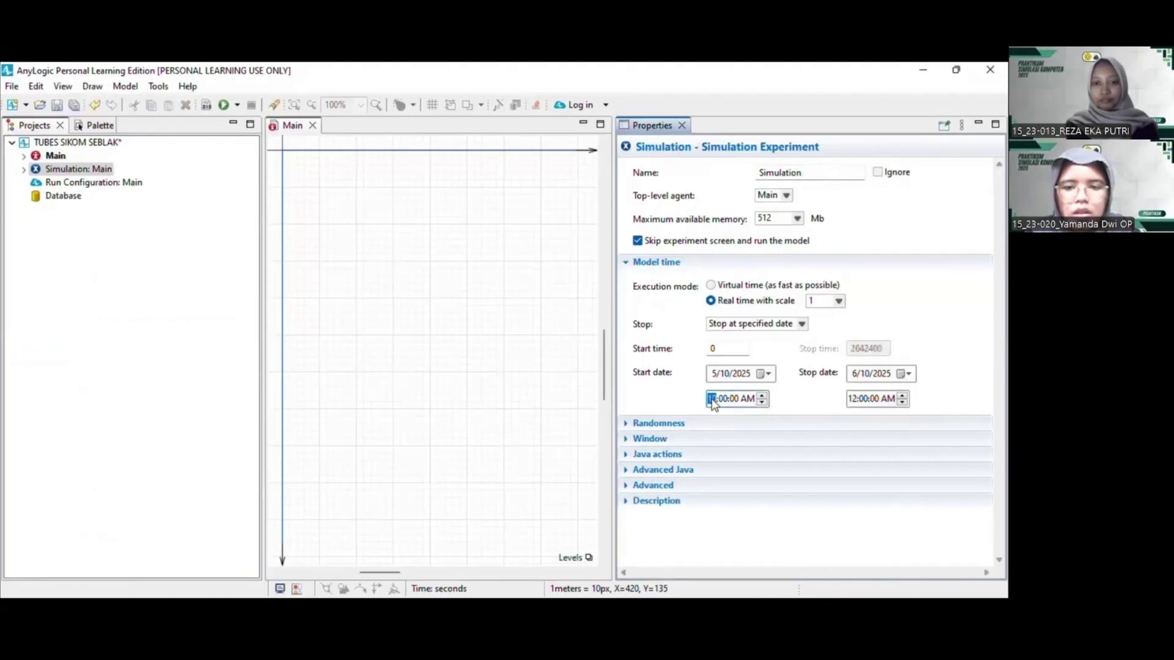
{"action": "left_click", "coordinate": [853, 399]}
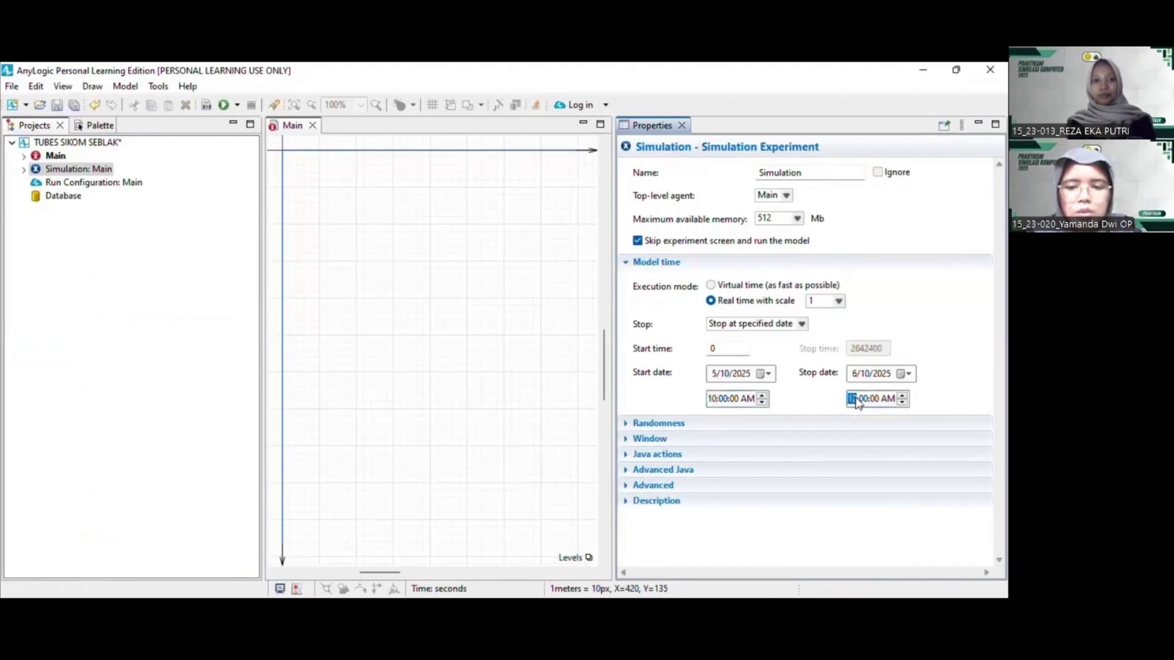
{"action": "type", "text": "22"}
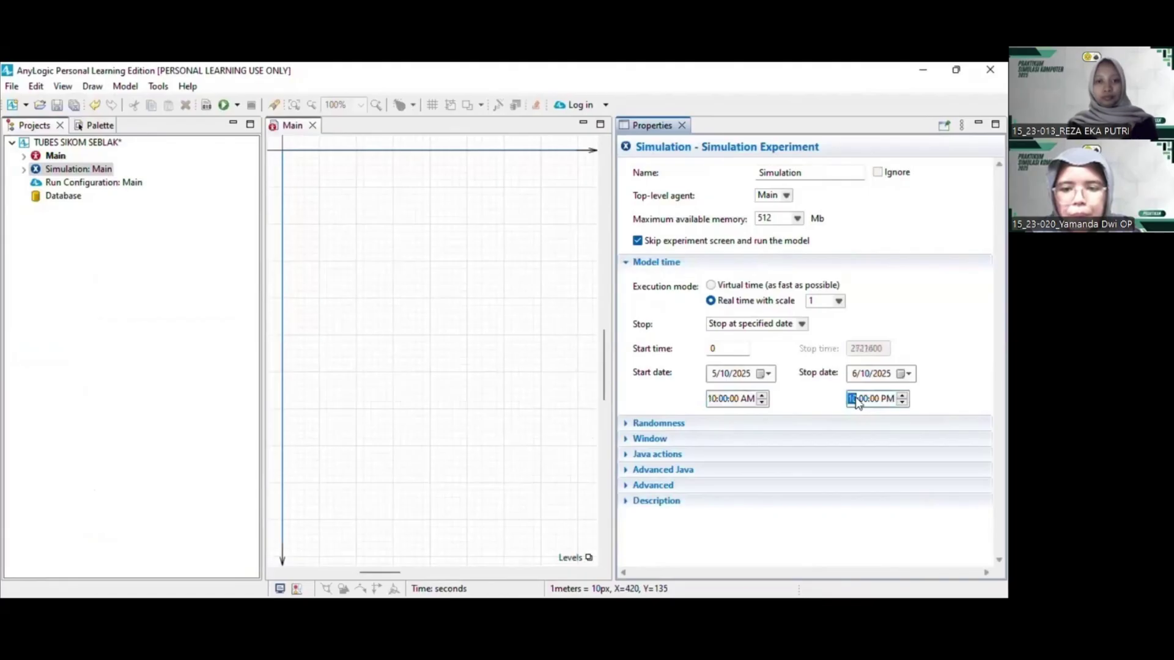
{"action": "left_click", "coordinate": [855, 375]}
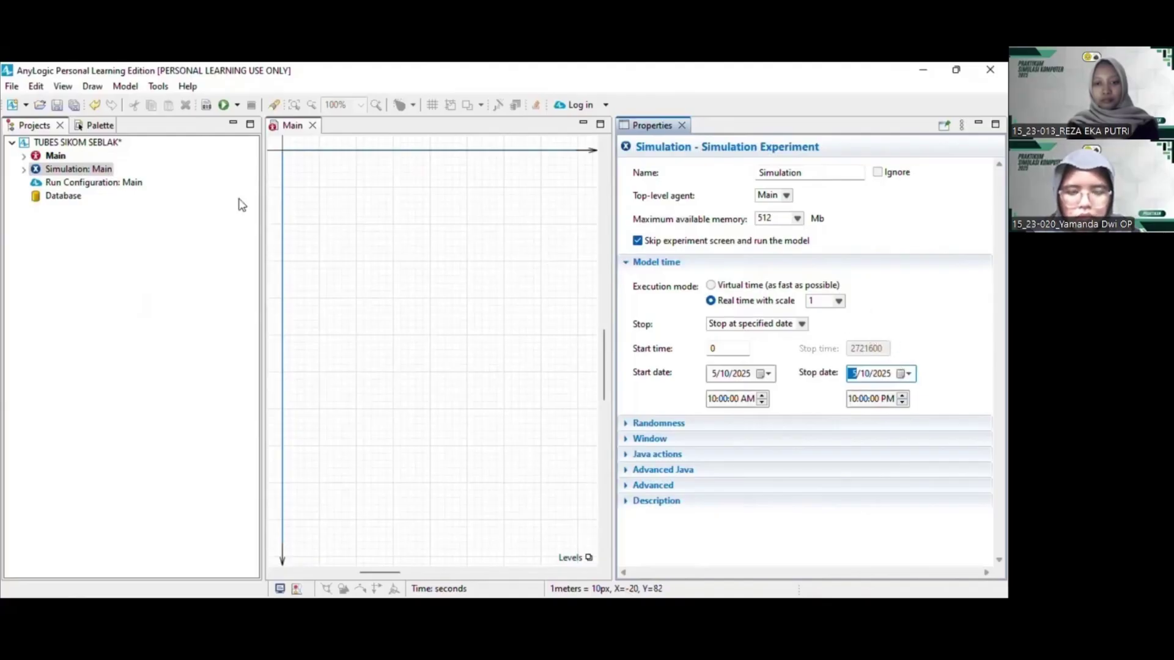
Add a new agent type from the Process Modeling Library to Main, created from scratch and named Seblak
{"action": "left_click", "coordinate": [92, 126]}
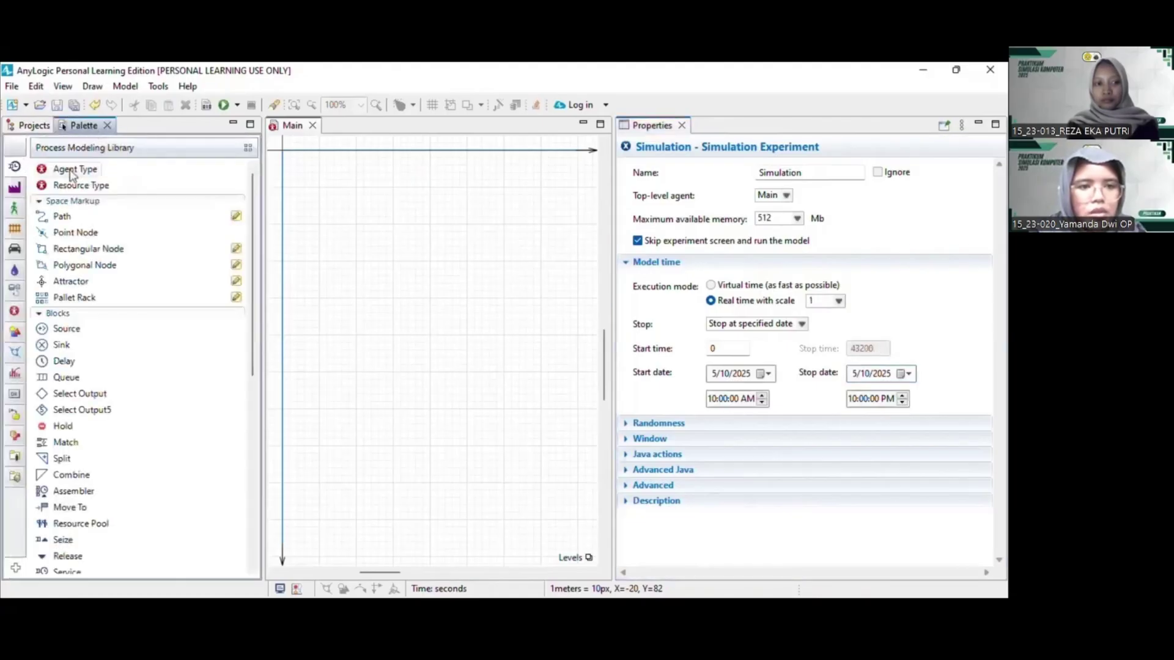
{"action": "left_click_drag", "start_coordinate": [91, 176], "coordinate": [319, 188]}
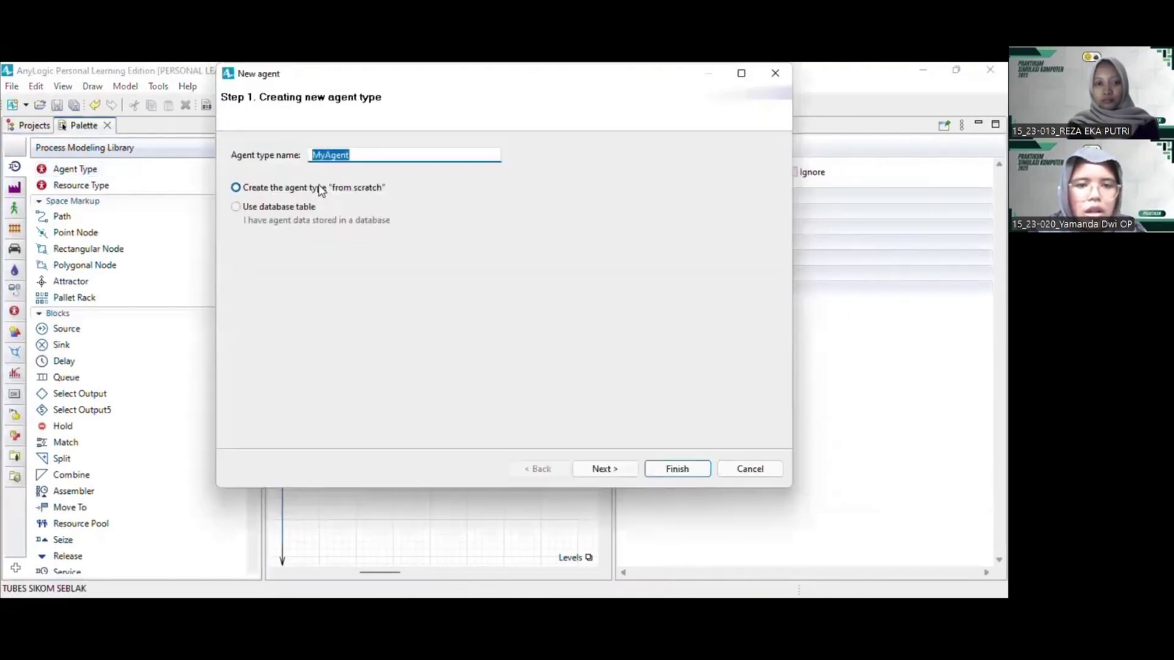
{"action": "type", "text": "Se"}
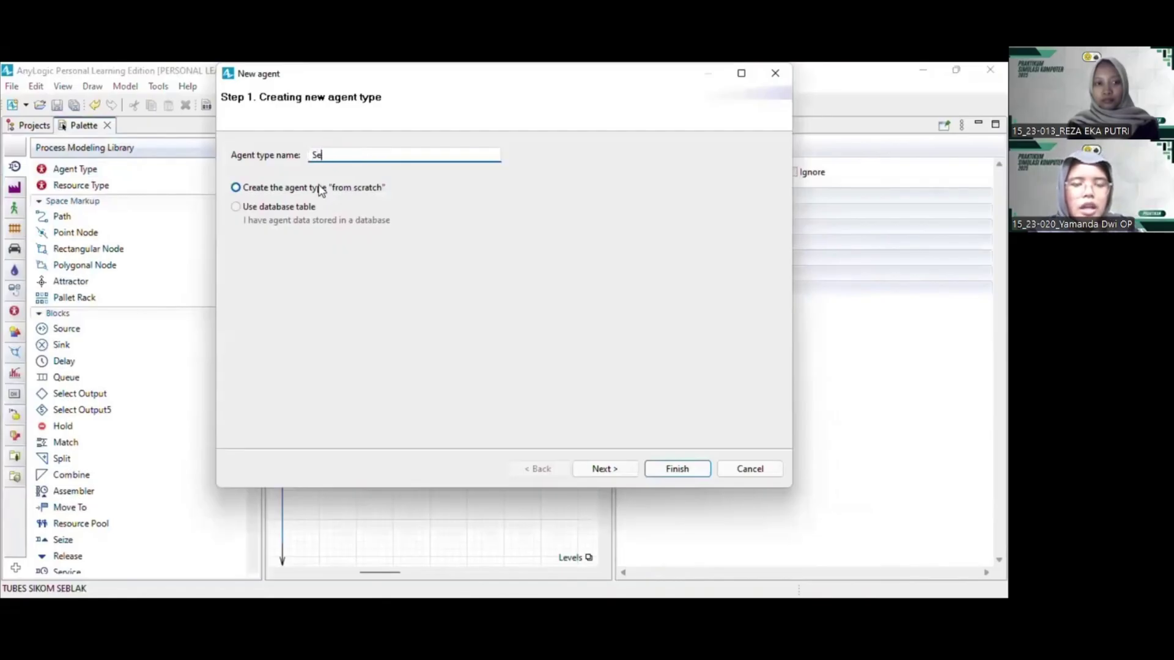
{"action": "type", "text": "blak"}
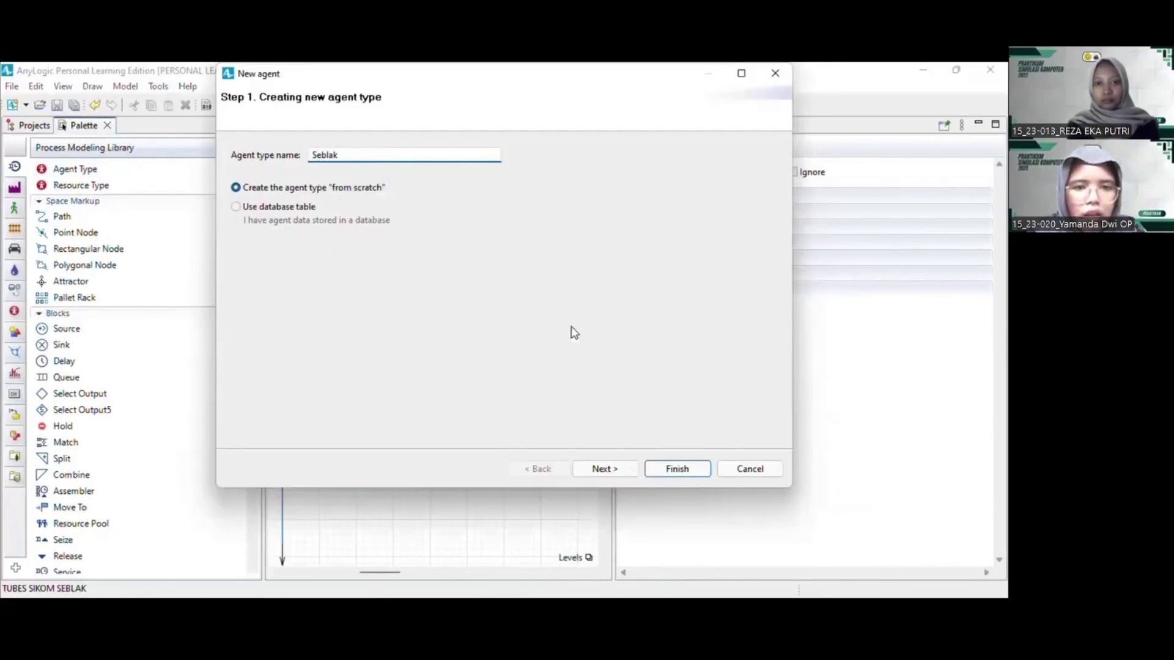
{"action": "left_click", "coordinate": [623, 469]}
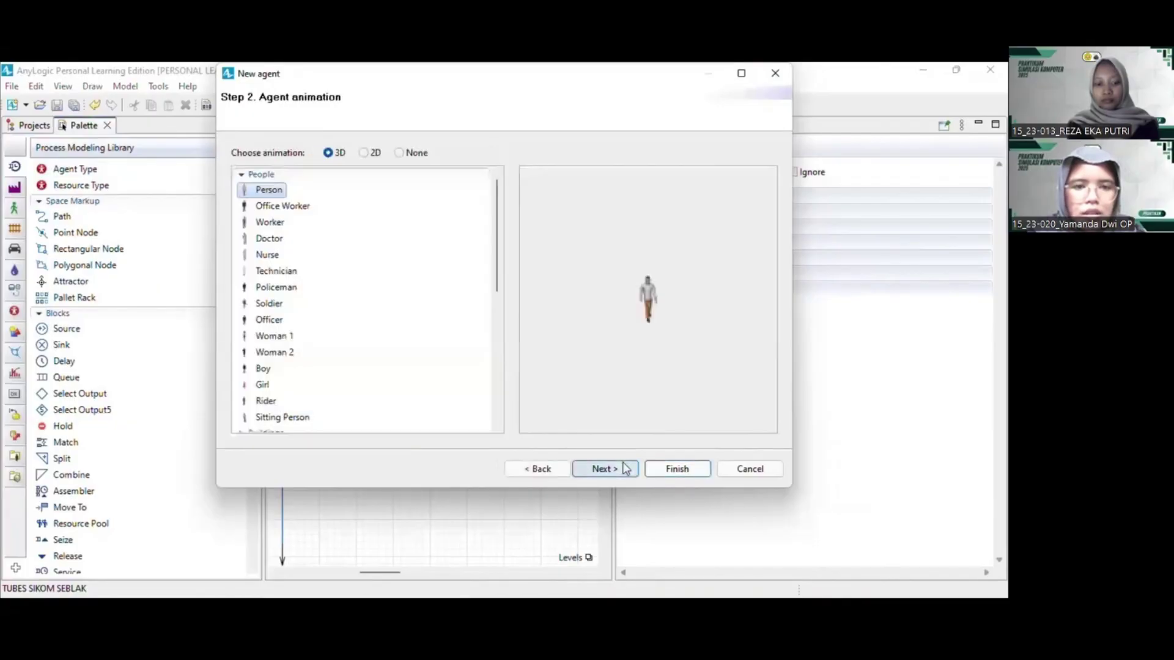
Choose the 3D Box 1 Open animation from Boxes for the Seblak agent and finish creating the agent type
{"action": "left_click", "coordinate": [241, 175]}
{"action": "scroll", "coordinate": [336, 330], "scroll_direction": "down", "scroll_amount": 2}
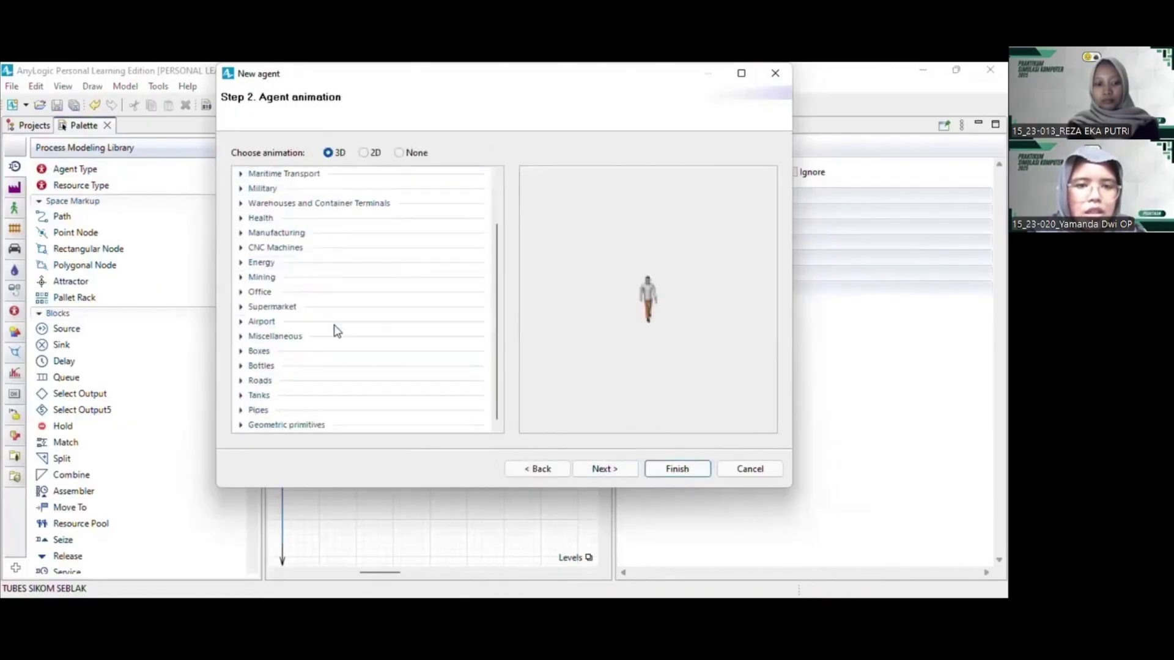
{"action": "double_click", "coordinate": [292, 350]}
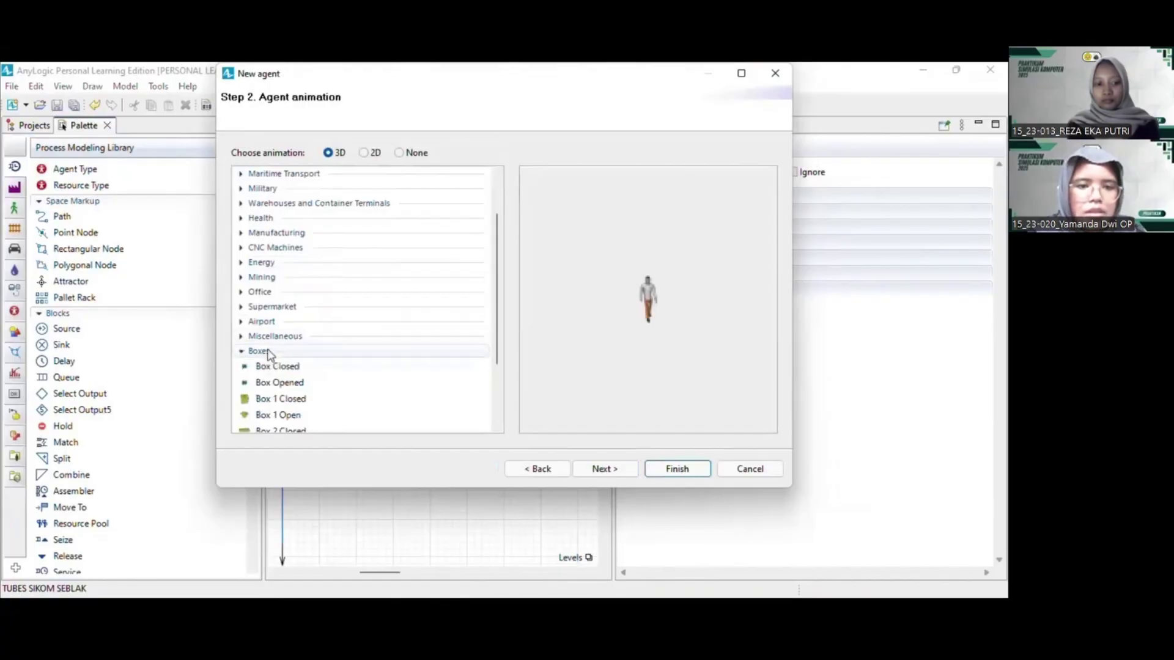
{"action": "scroll", "coordinate": [323, 391], "scroll_direction": "down", "scroll_amount": 2}
{"action": "scroll", "coordinate": [323, 391], "scroll_direction": "down", "scroll_amount": 1}
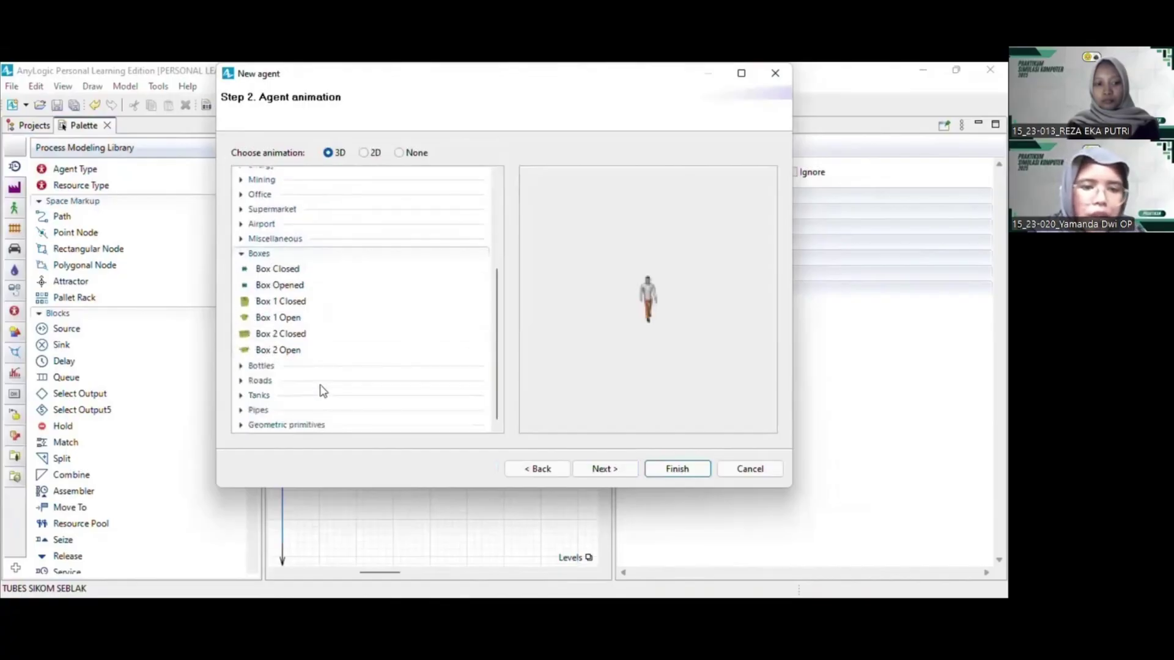
{"action": "left_click", "coordinate": [288, 318]}
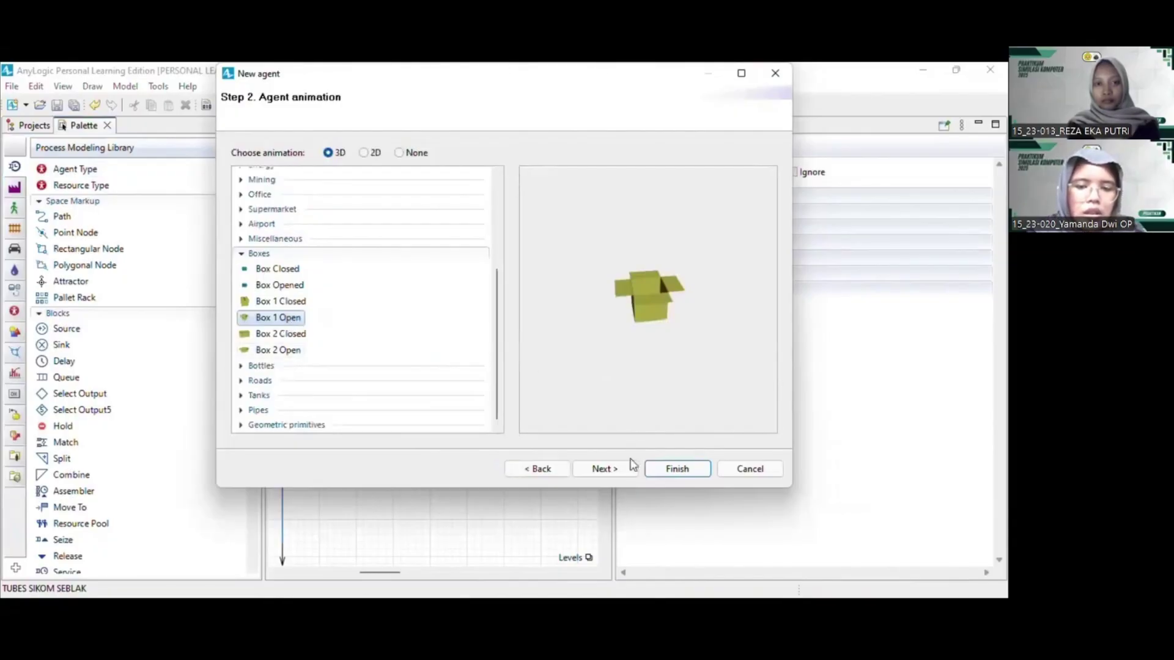
{"action": "left_click", "coordinate": [670, 472]}
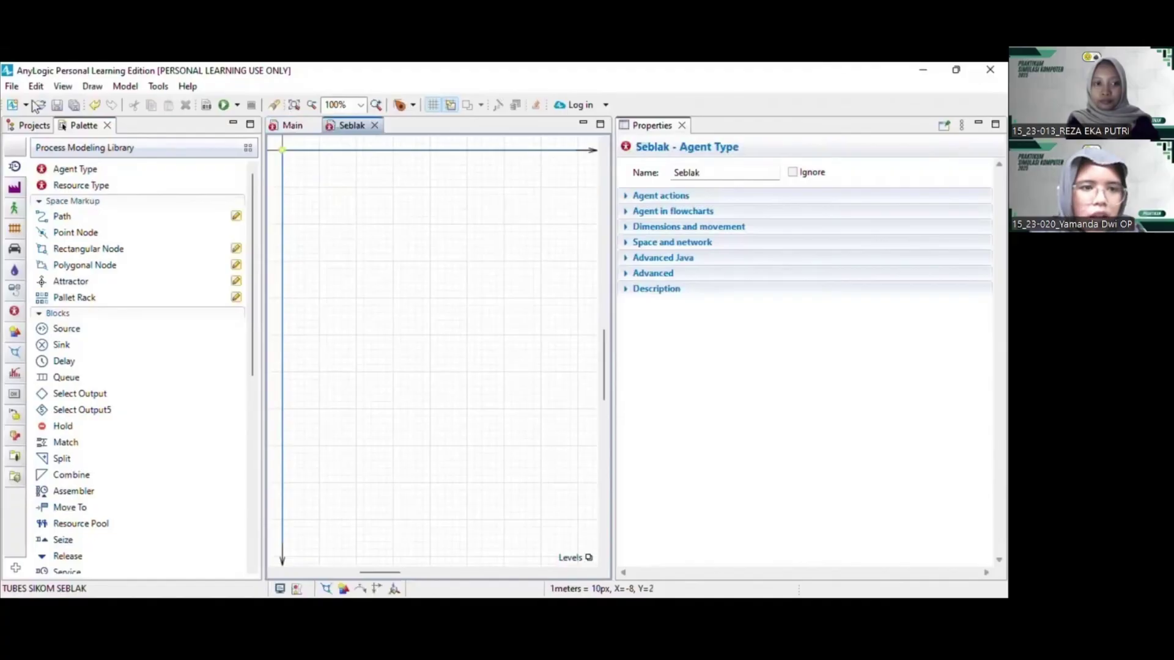
Close the Seblak agent type's editor and bring up the Simulation experiment's properties from the project tree
{"action": "left_click", "coordinate": [33, 125]}
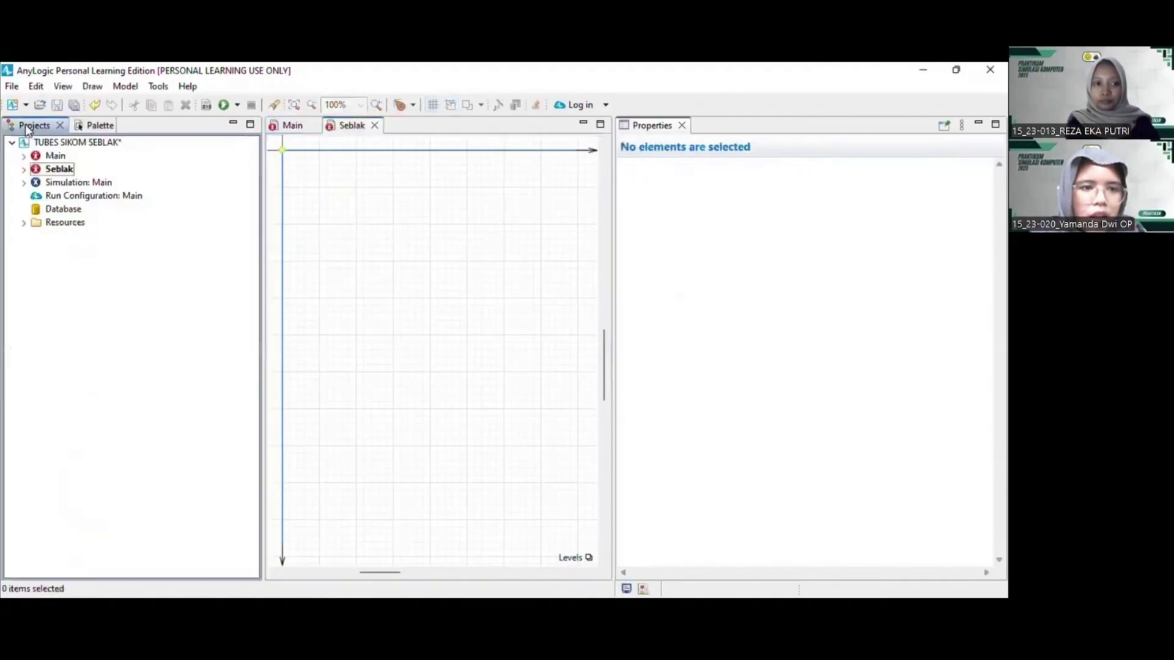
{"action": "left_click", "coordinate": [372, 129]}
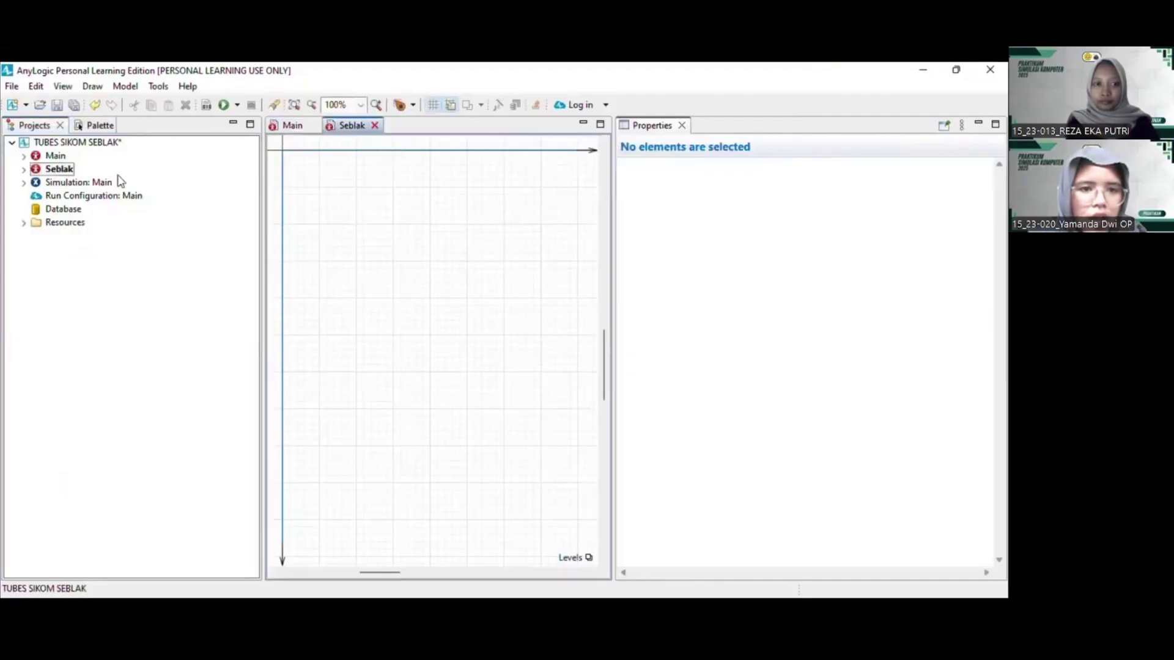
{"action": "key", "text": "ctrl+w"}
{"action": "left_click", "coordinate": [100, 183]}
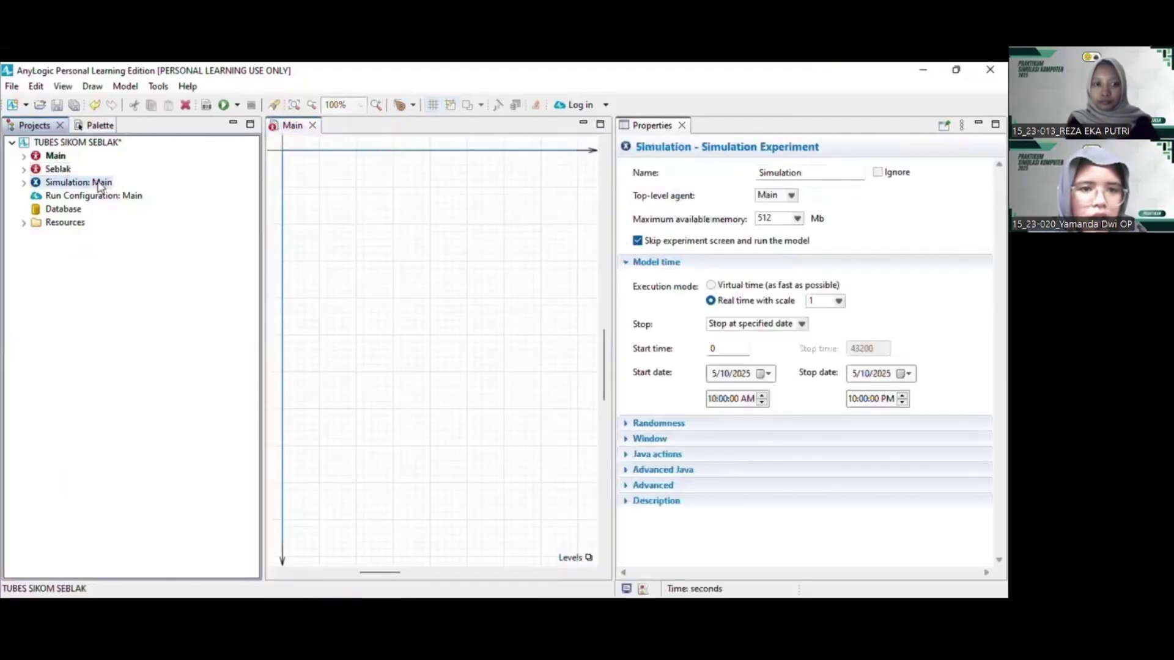
Add another agent type from the Process Modeling Library to Main, created from scratch and named Operator, and proceed to its animation choice
{"action": "left_click", "coordinate": [102, 126]}
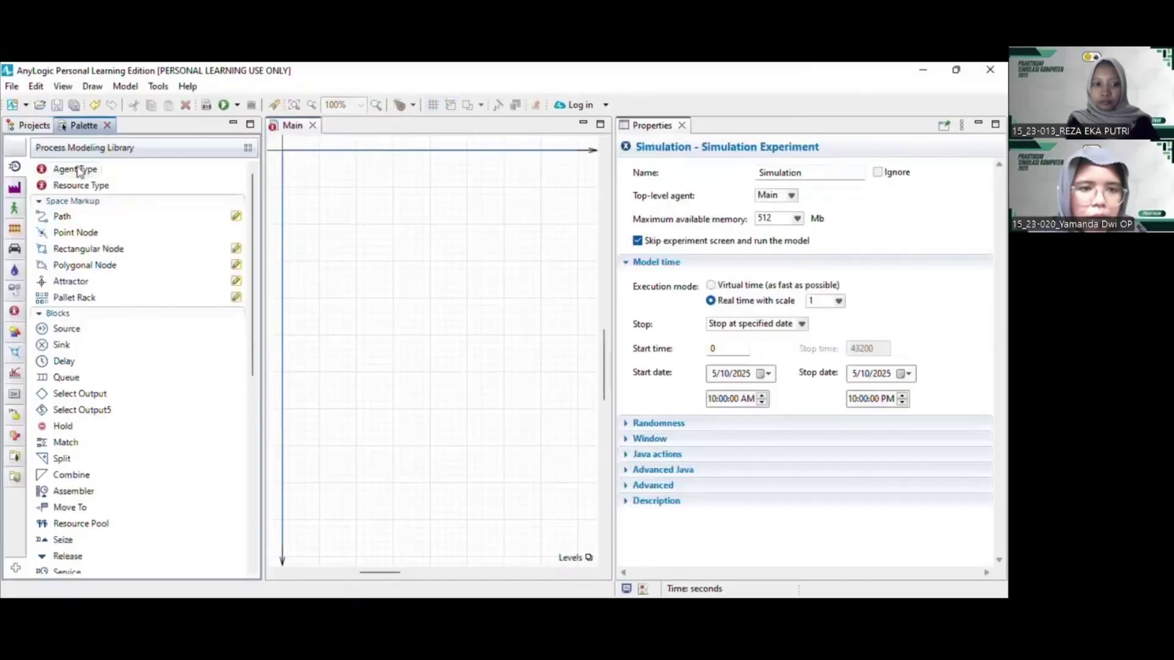
{"action": "left_click_drag", "start_coordinate": [78, 172], "coordinate": [323, 193]}
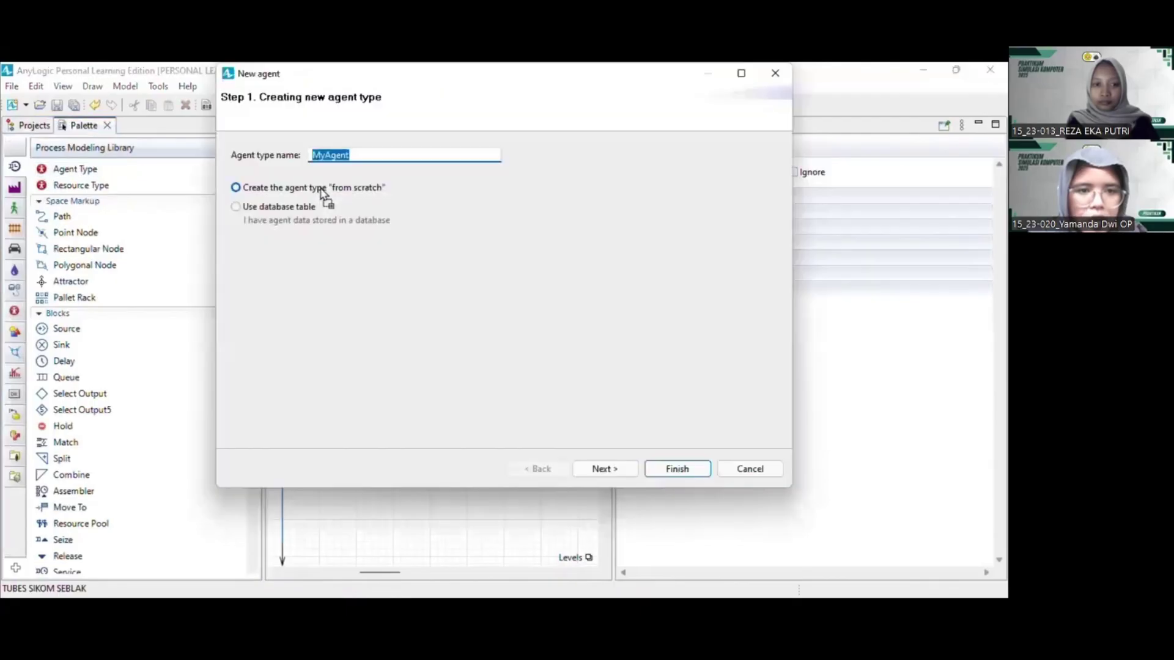
{"action": "type", "text": "Operat"}
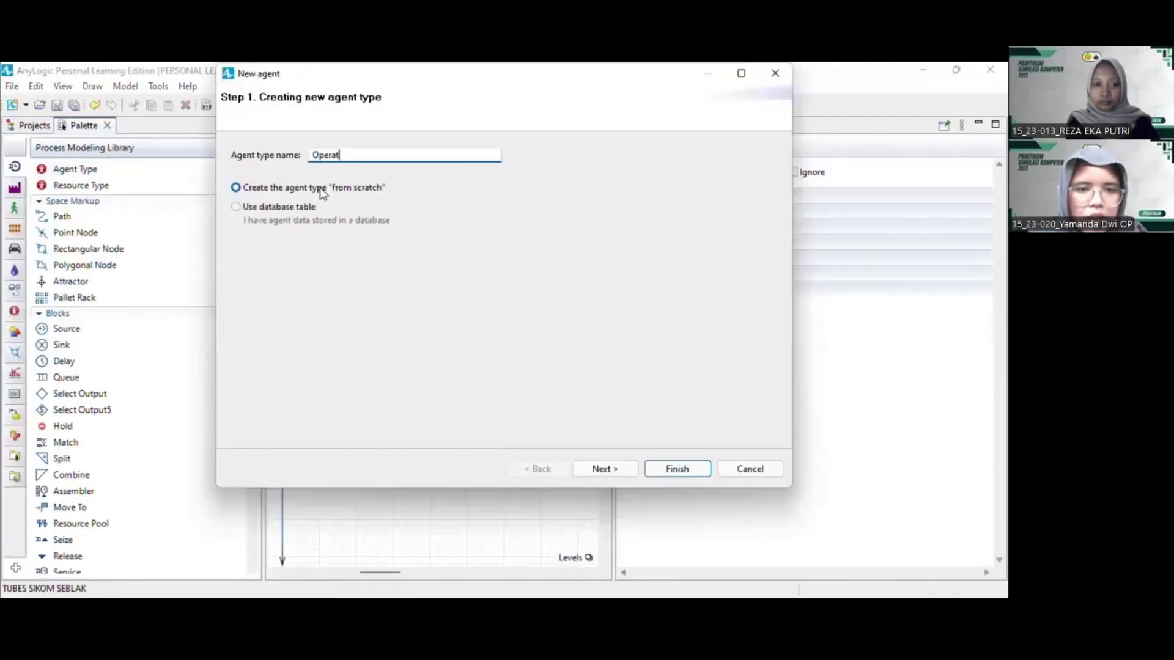
{"action": "type", "text": "or"}
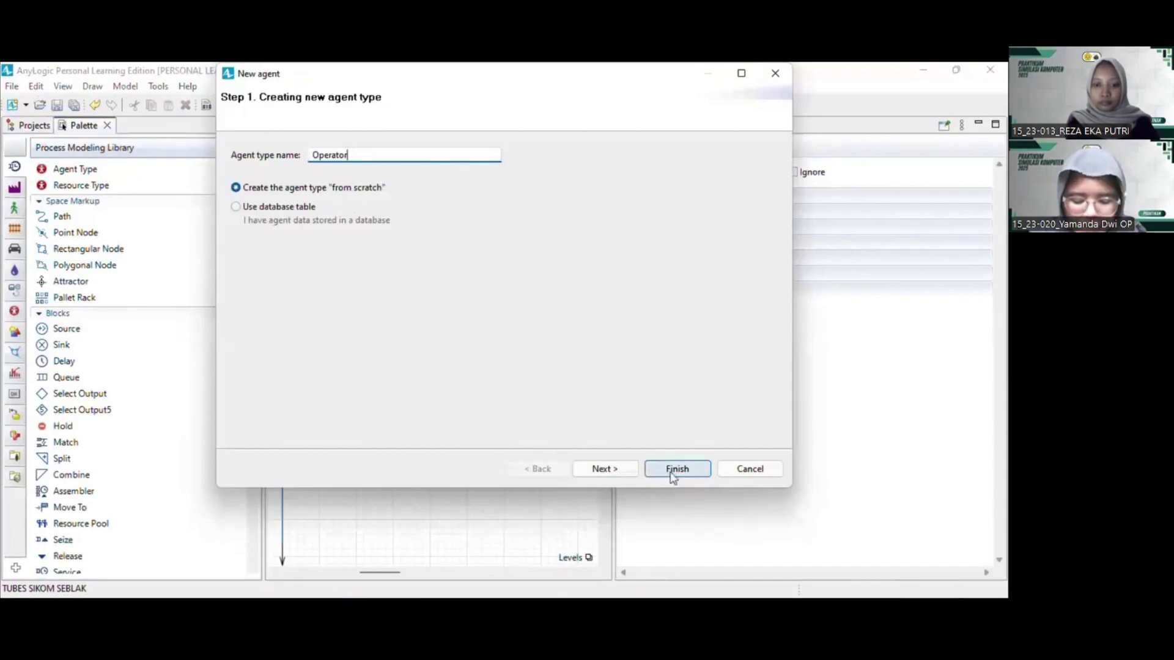
{"action": "left_click", "coordinate": [618, 472]}
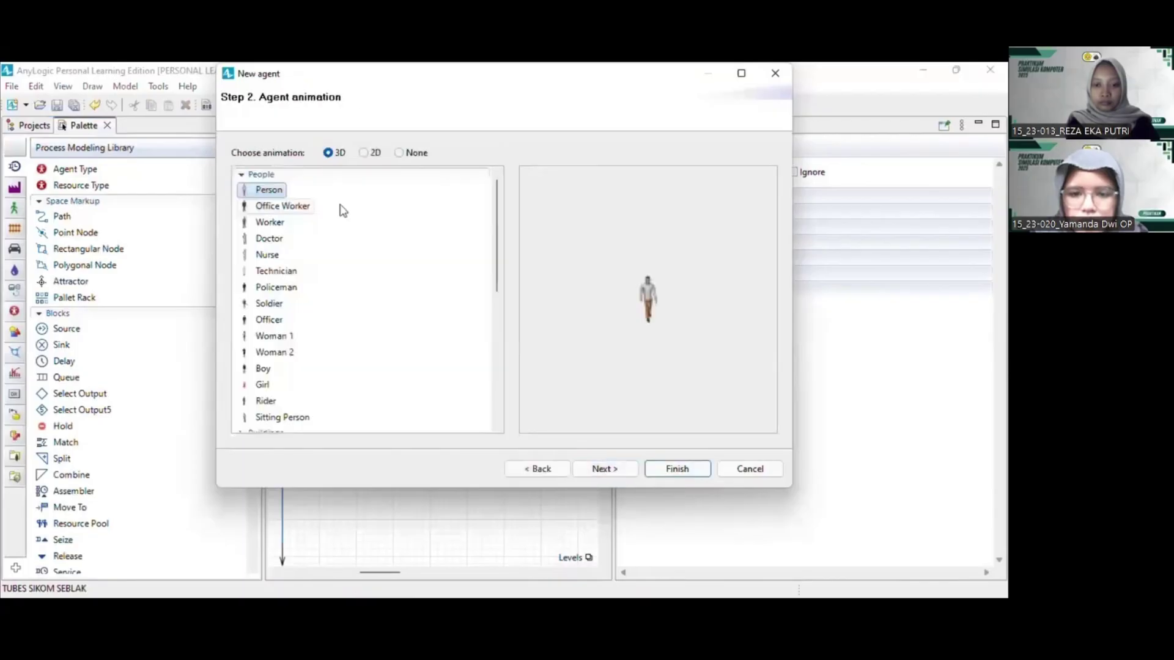
{"action": "left_click", "coordinate": [257, 176]}
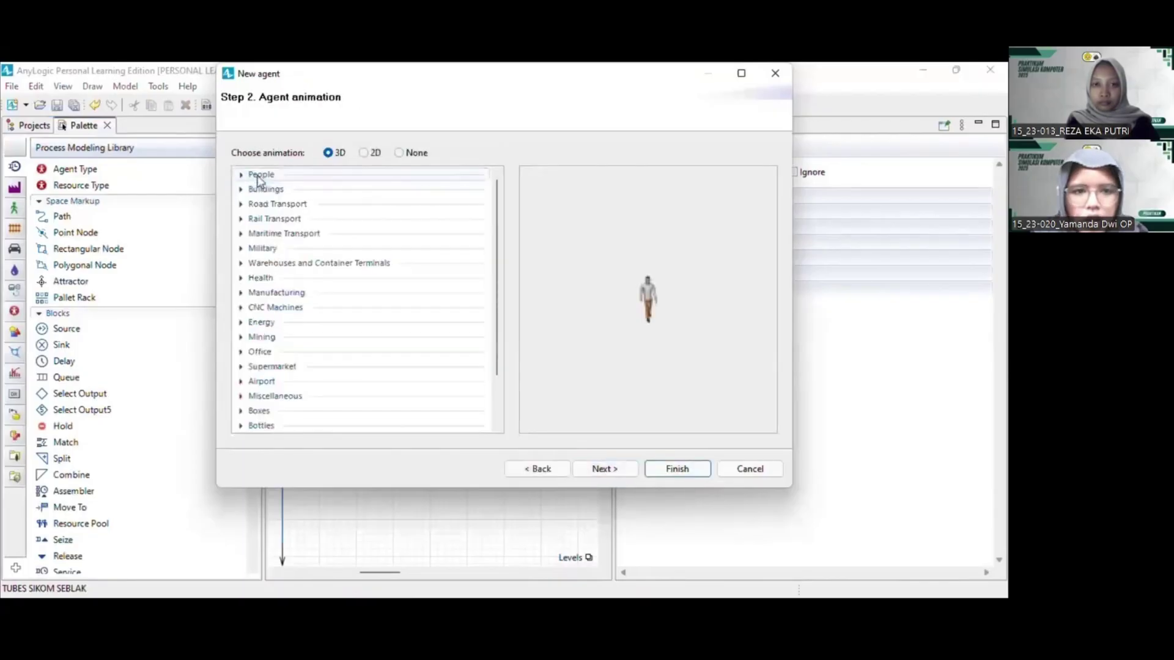
{"action": "scroll", "coordinate": [302, 354], "scroll_direction": "down", "scroll_amount": 2}
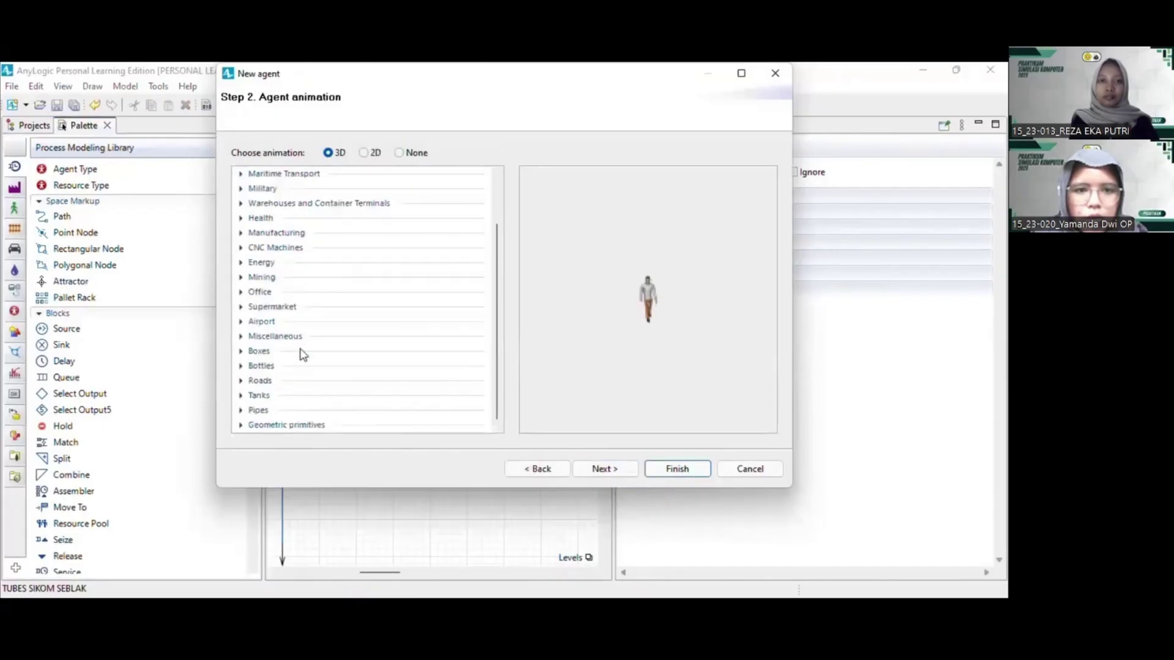
{"action": "left_click", "coordinate": [271, 353]}
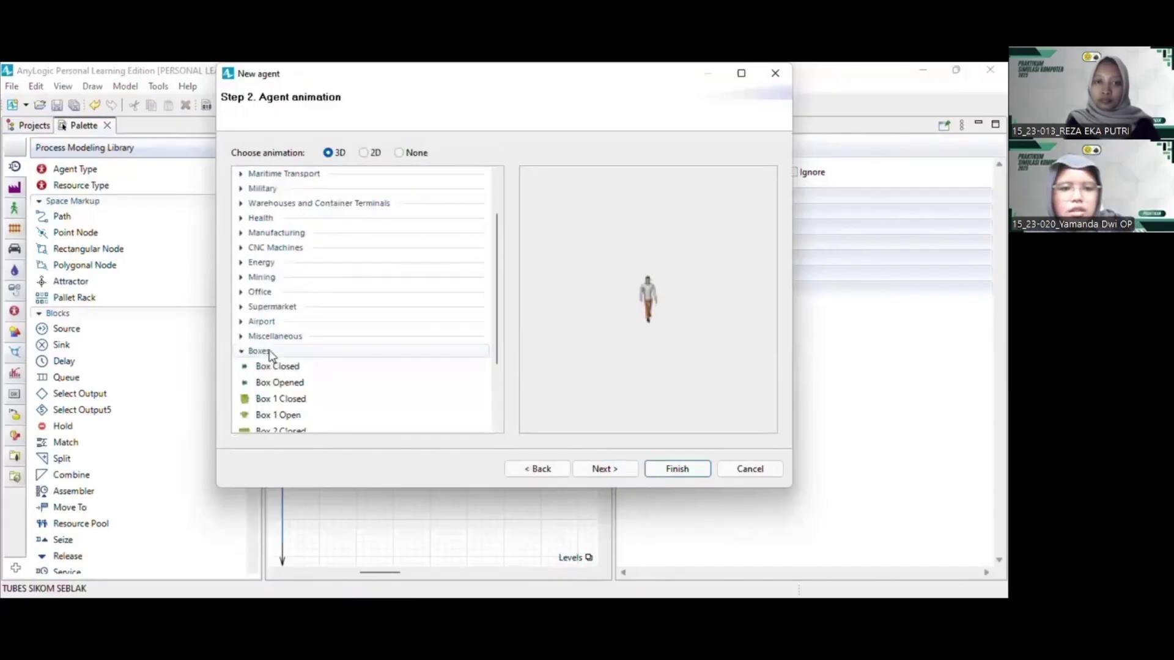
{"action": "scroll", "coordinate": [330, 386], "scroll_direction": "down", "scroll_amount": 3}
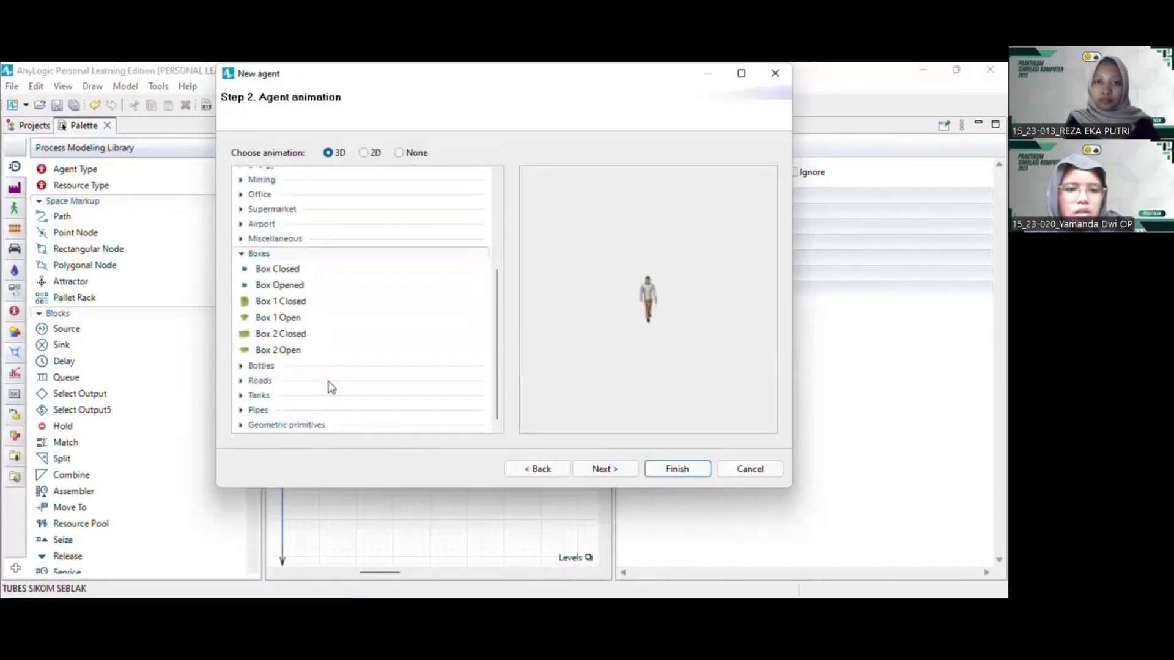
{"action": "left_click", "coordinate": [281, 322]}
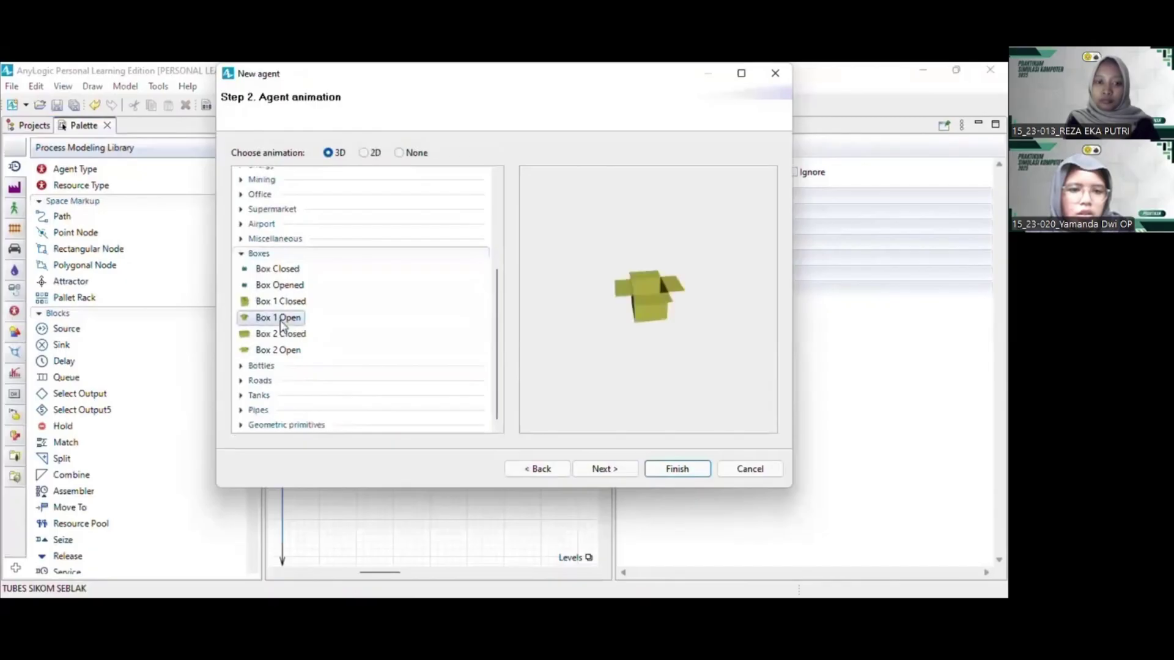
{"action": "left_click", "coordinate": [267, 253]}
{"action": "scroll", "coordinate": [269, 214], "scroll_direction": "up", "scroll_amount": 3}
{"action": "left_click", "coordinate": [272, 178]}
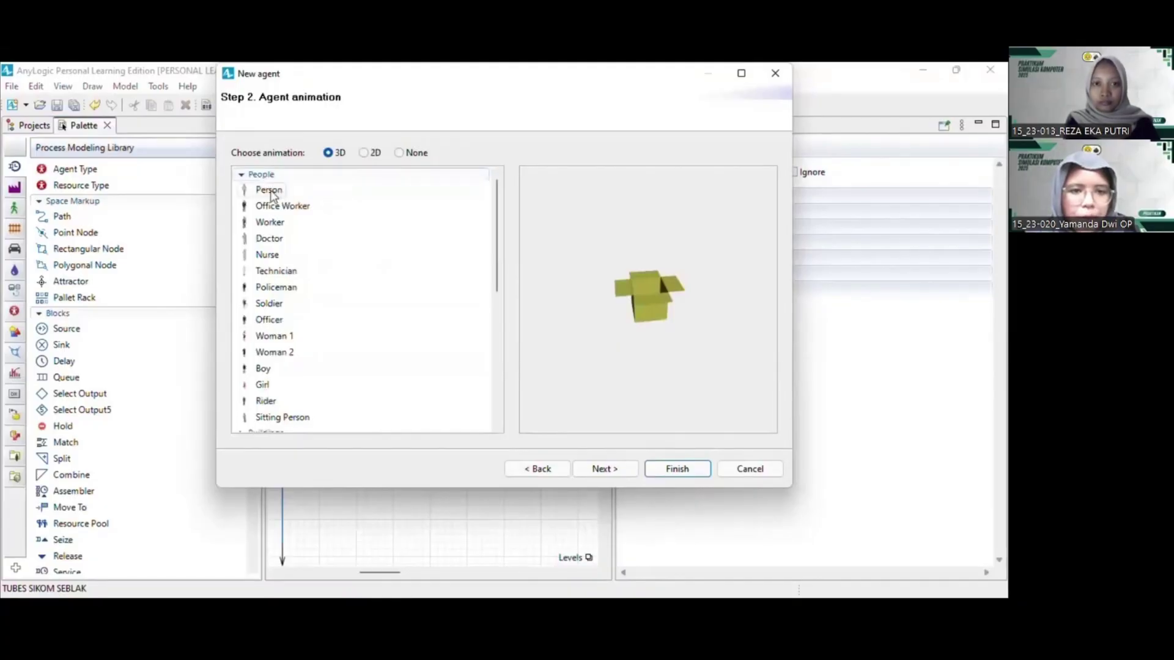
Choose the 3D Person animation from People for the Operator agent and finish creating the agent type
{"action": "left_click", "coordinate": [271, 194]}
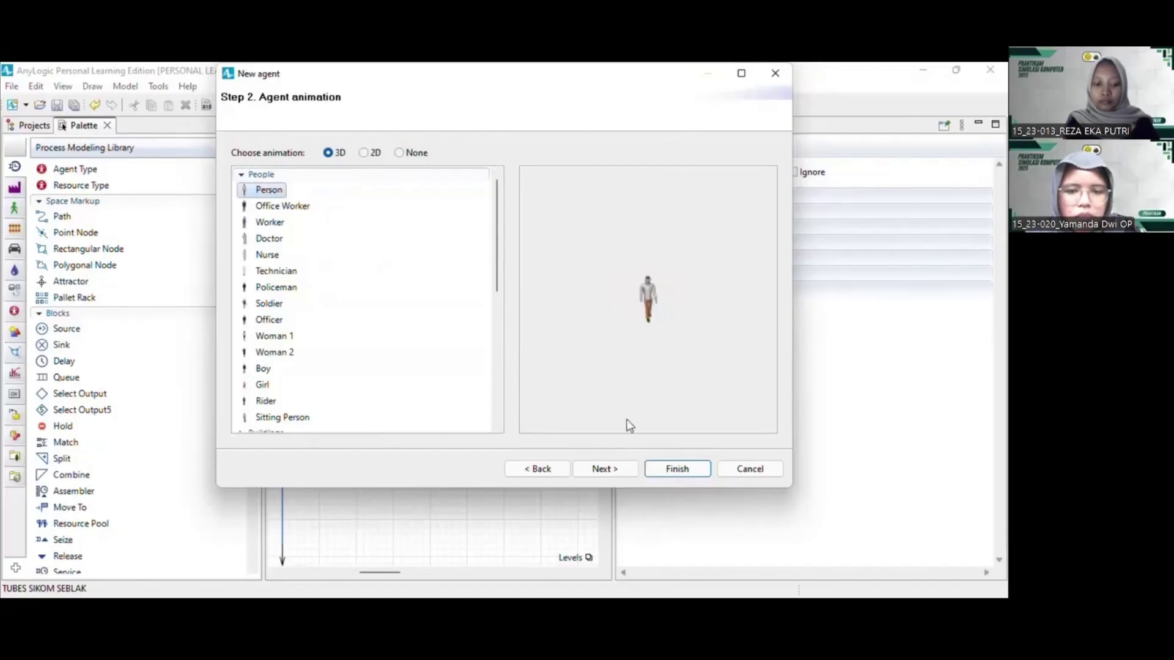
{"action": "left_click", "coordinate": [665, 472]}
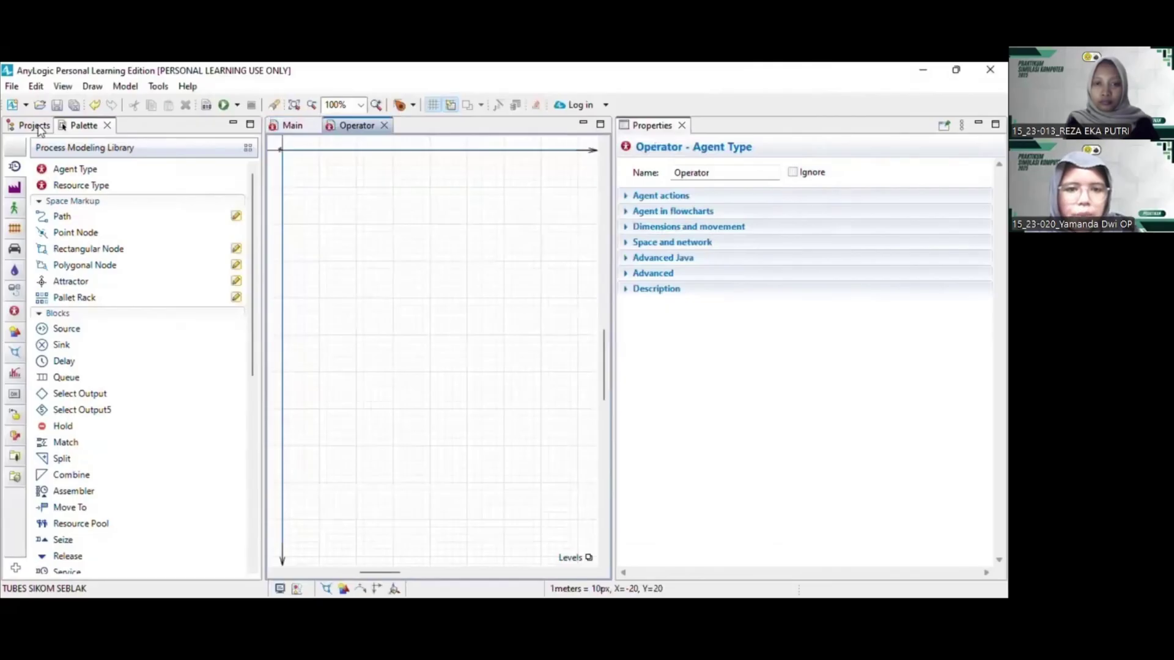
Close the Operator agent type's editor and show the Simulation experiment's properties again
{"action": "left_click", "coordinate": [37, 125]}
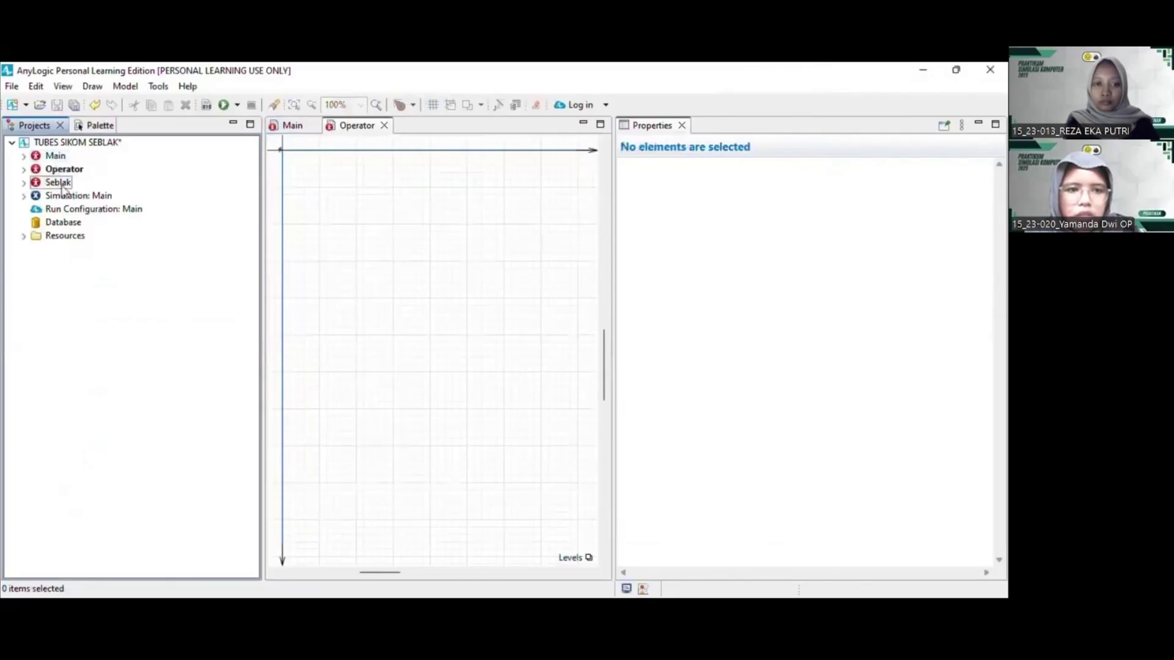
{"action": "left_click", "coordinate": [383, 127]}
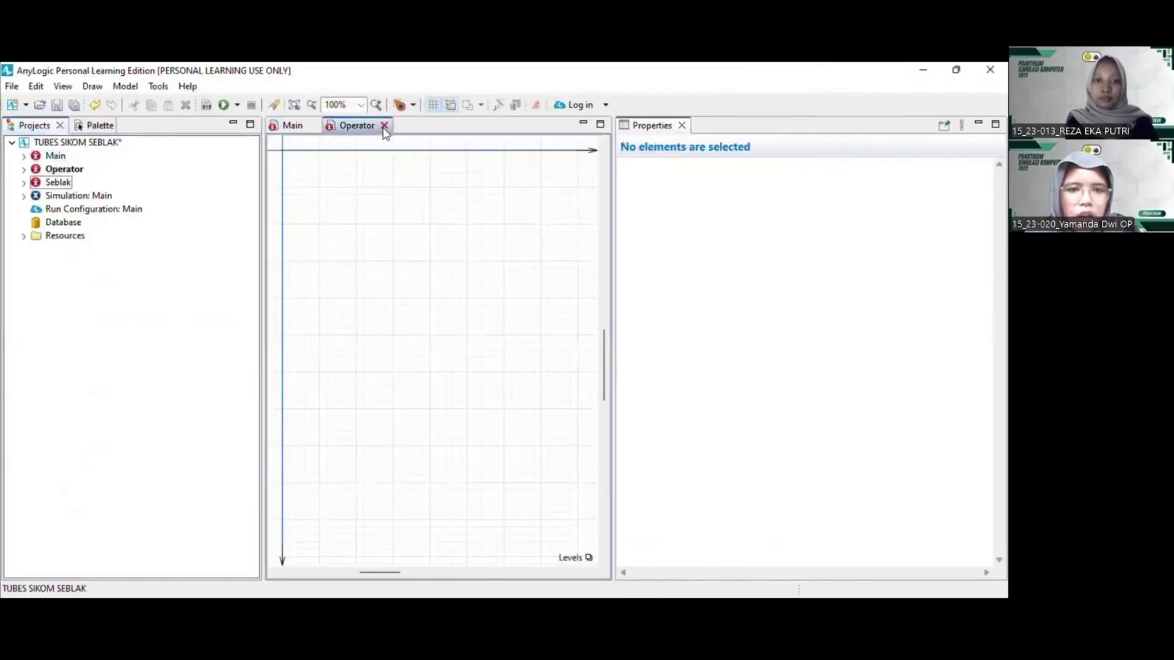
{"action": "left_click", "coordinate": [384, 126]}
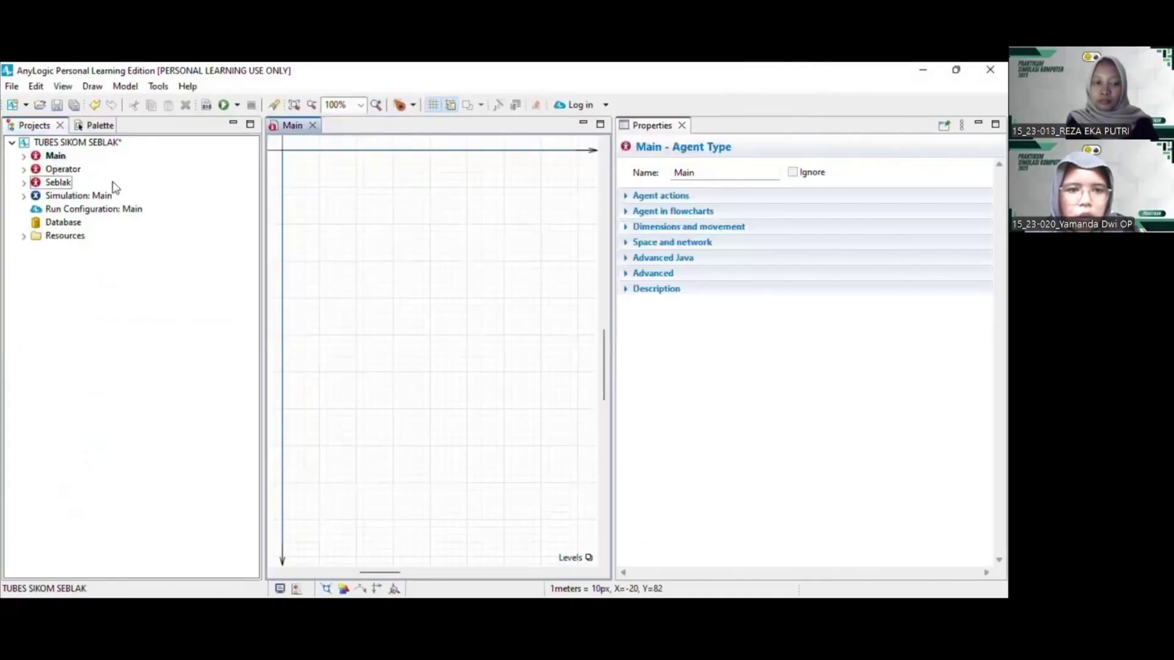
{"action": "left_click", "coordinate": [98, 195]}
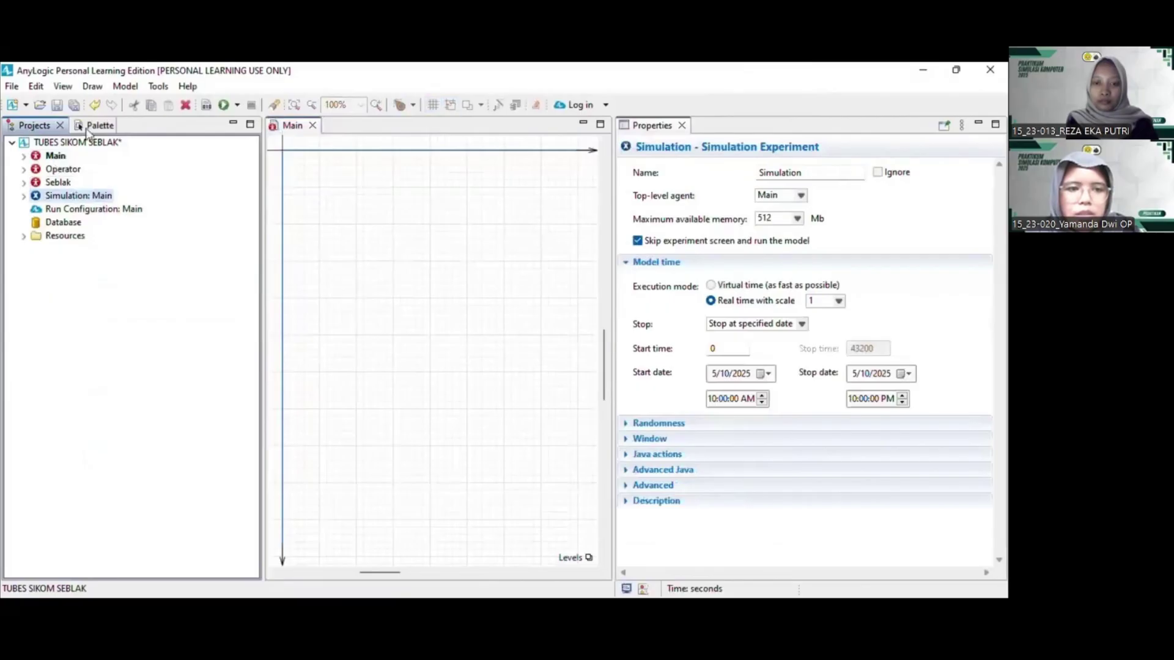
Place a Schedule element from the Process Modeling Library near the upper corner of Main's canvas and name it Istirahat
{"action": "left_click", "coordinate": [92, 126]}
{"action": "left_click", "coordinate": [349, 226]}
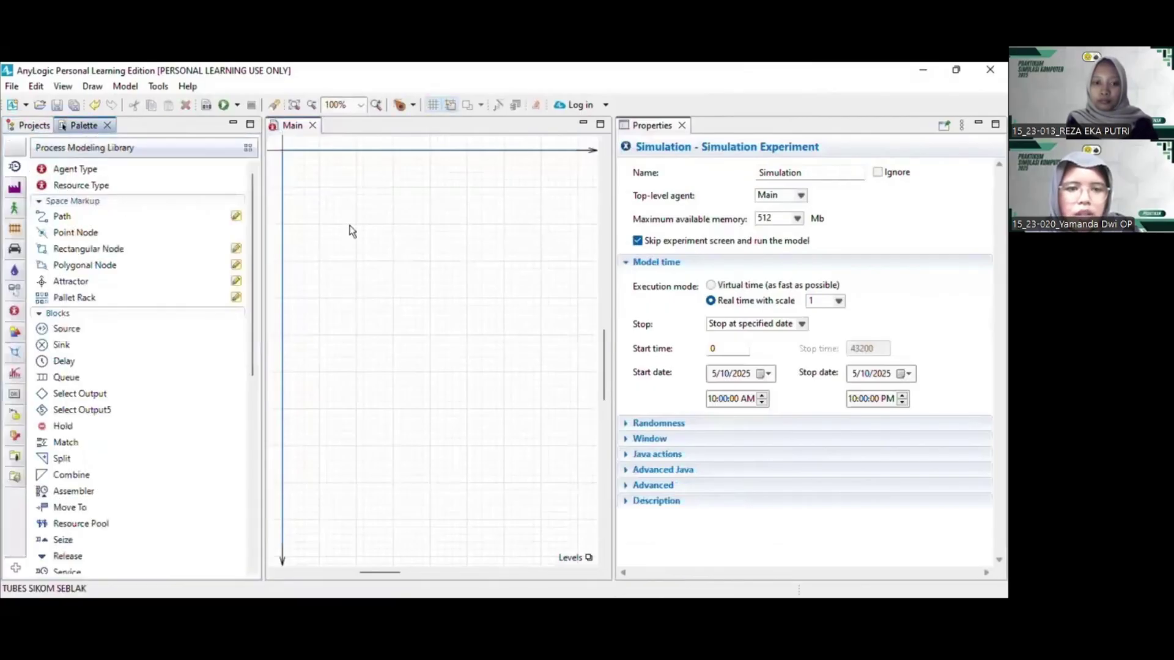
{"action": "left_click", "coordinate": [295, 236]}
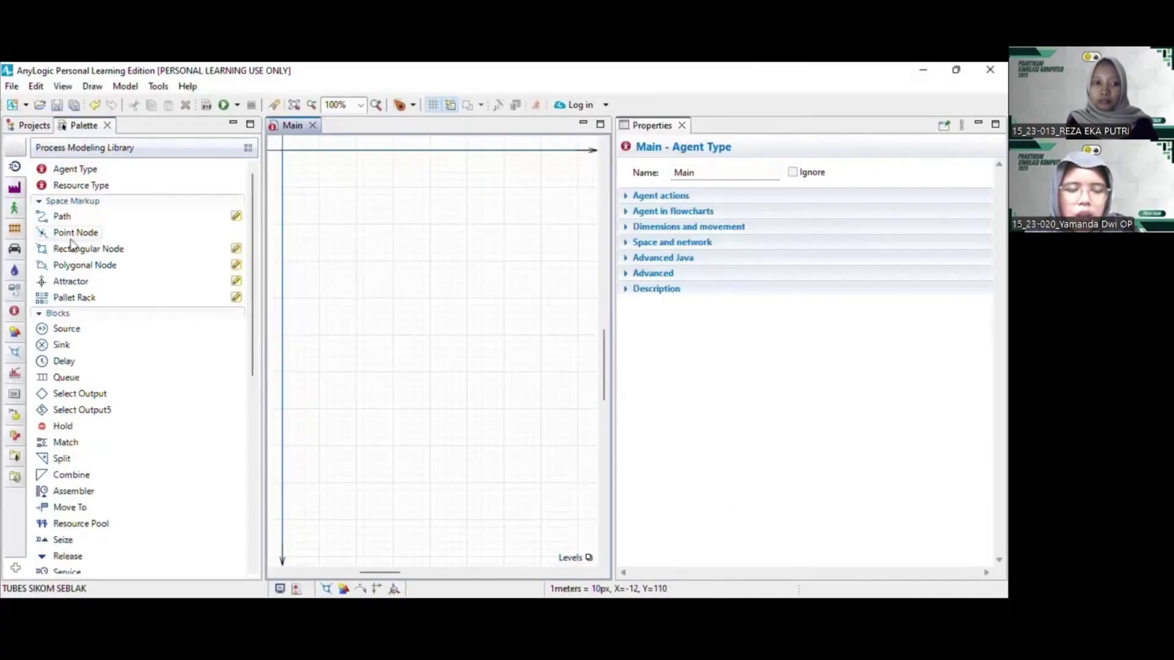
{"action": "mouse_move", "coordinate": [75, 234]}
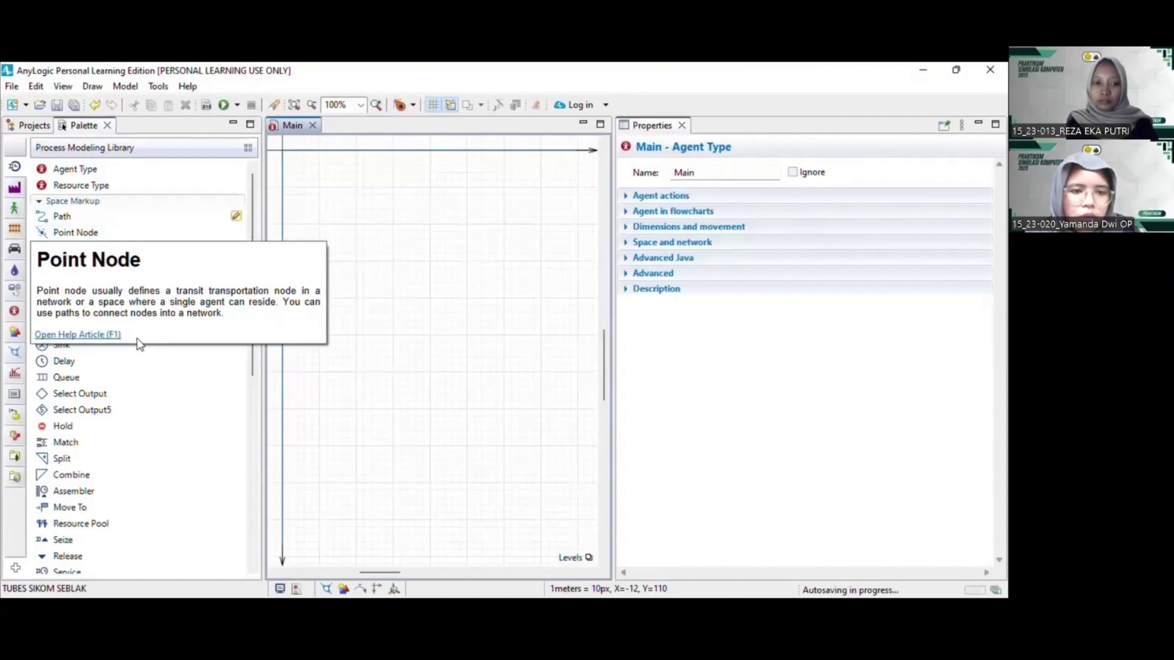
{"action": "scroll", "coordinate": [147, 366], "scroll_direction": "down", "scroll_amount": 7}
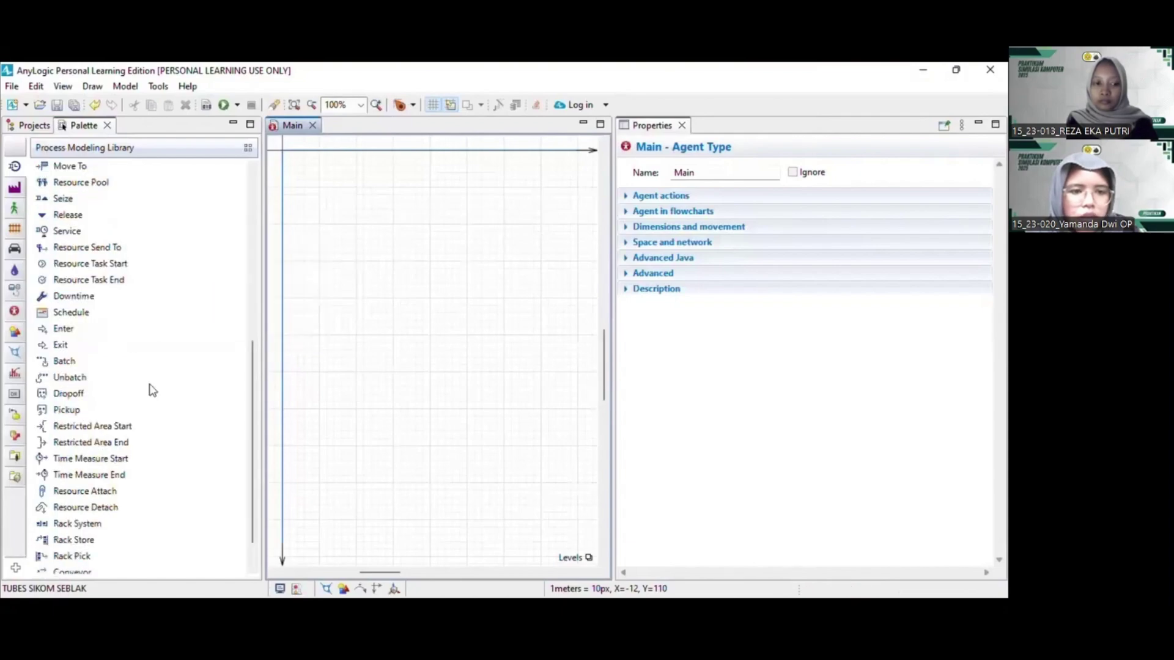
{"action": "left_click_drag", "start_coordinate": [71, 312], "coordinate": [321, 195]}
{"action": "type", "text": "s"}
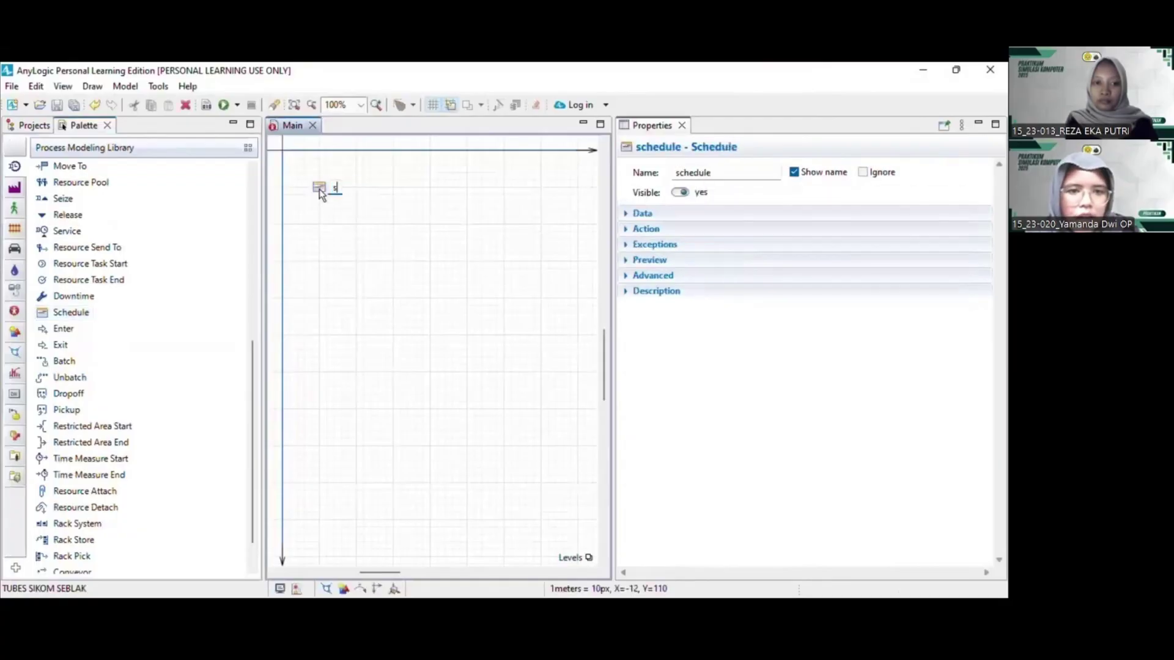
{"action": "type", "text": "stiraha"}
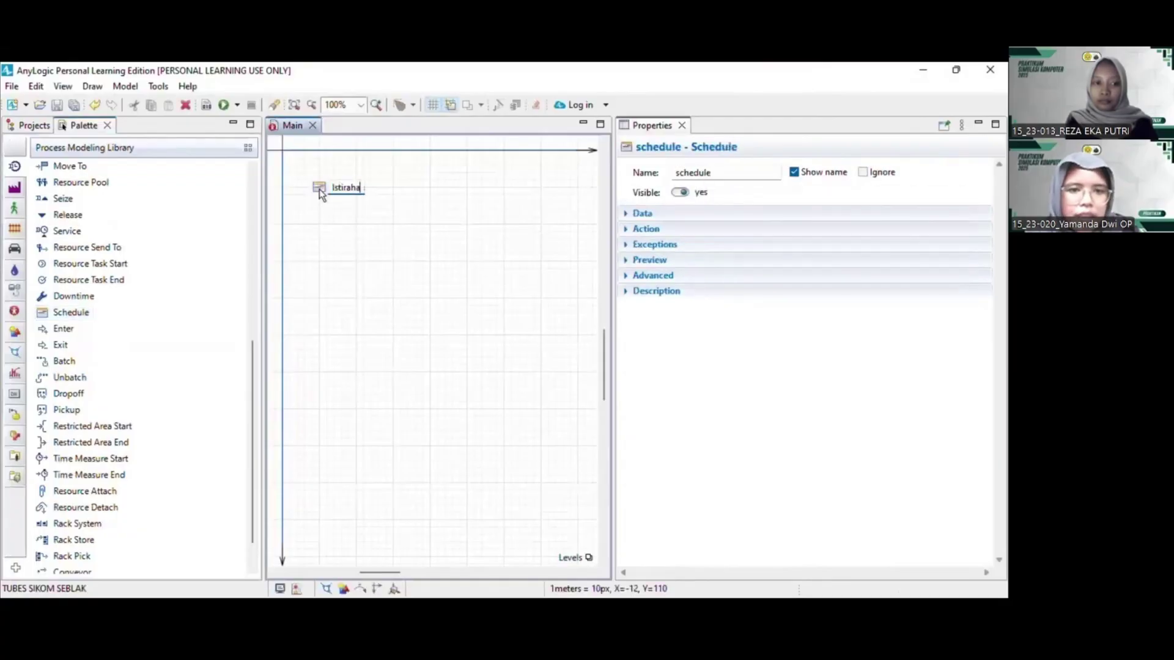
{"action": "type", "text": "t"}
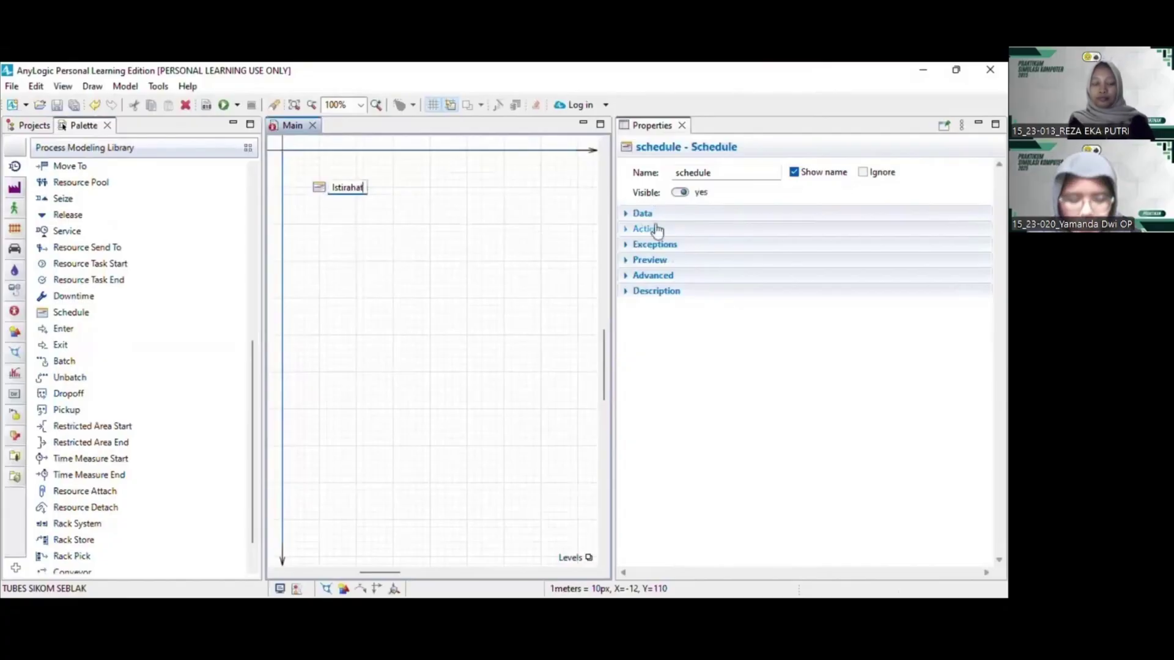
{"action": "key", "text": "Return"}
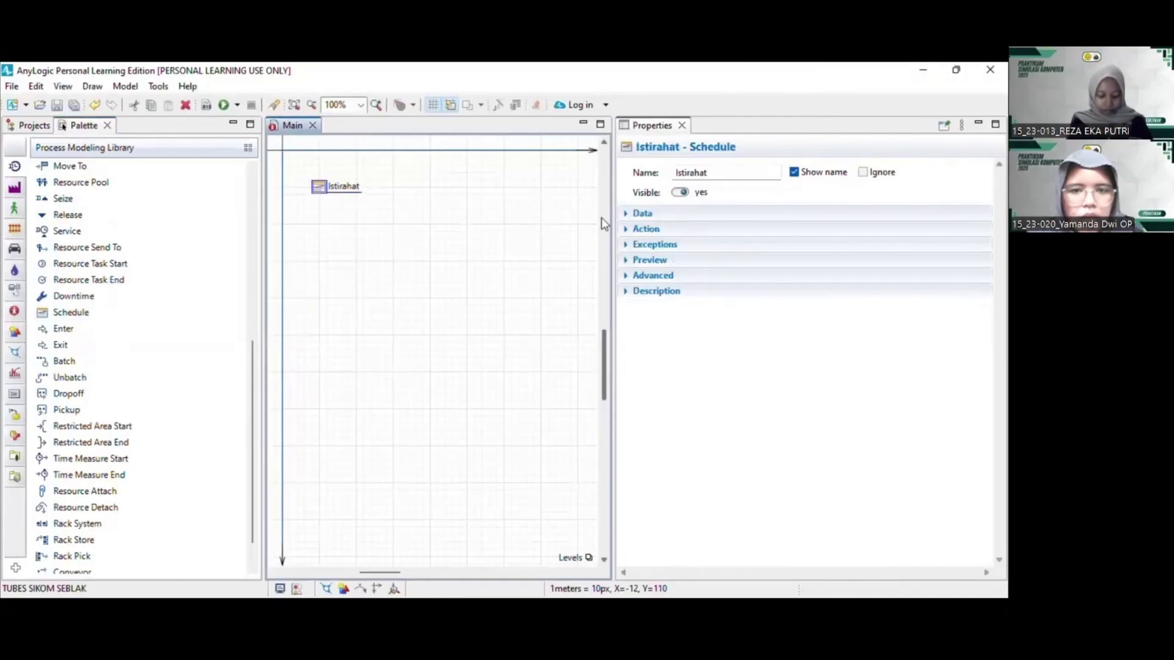
Expand the Istirahat schedule's data, widen the properties area, and add a weekly interval that also includes Sunday and Saturday
{"action": "left_click", "coordinate": [642, 214]}
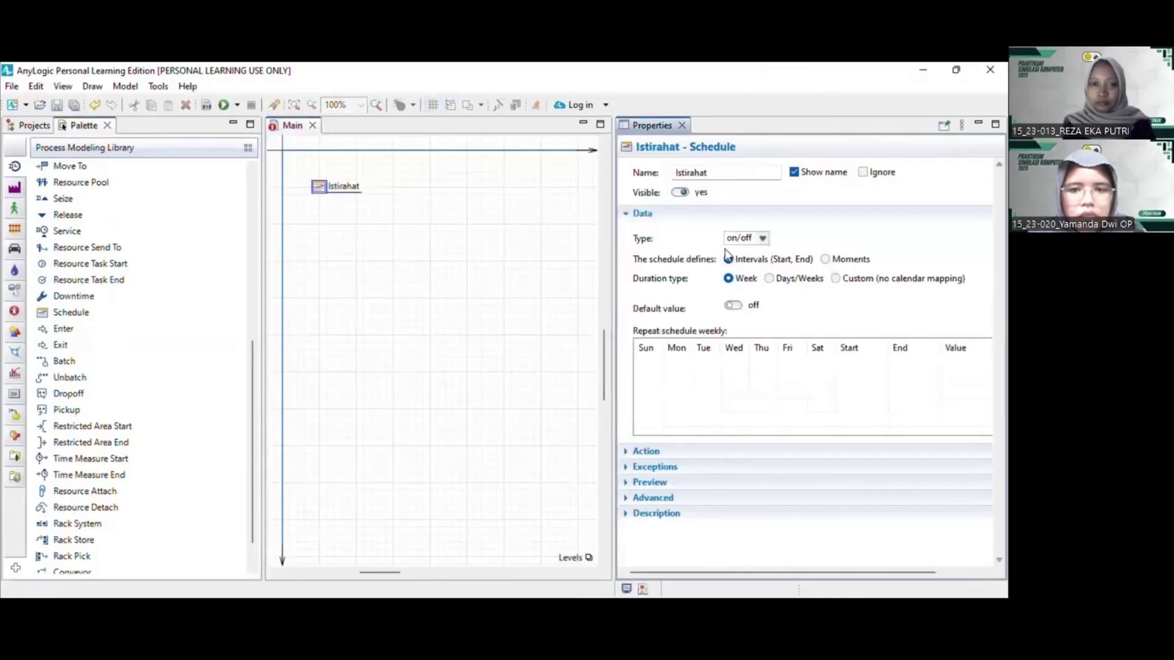
{"action": "left_click_drag", "start_coordinate": [613, 305], "coordinate": [575, 304]}
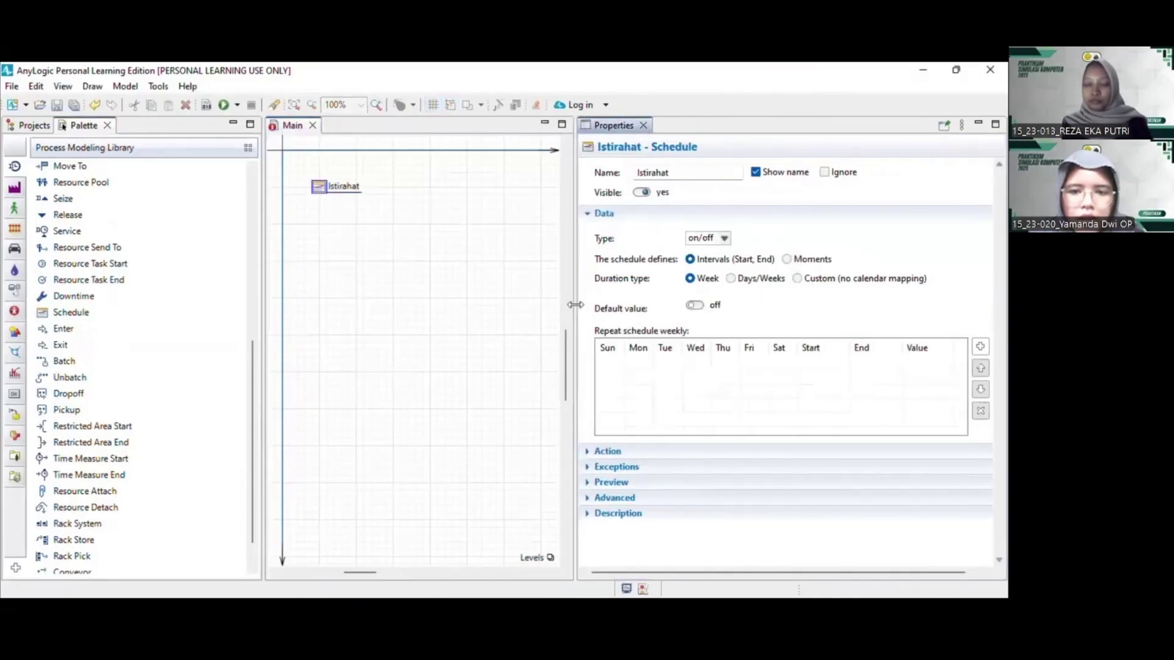
{"action": "left_click", "coordinate": [980, 347]}
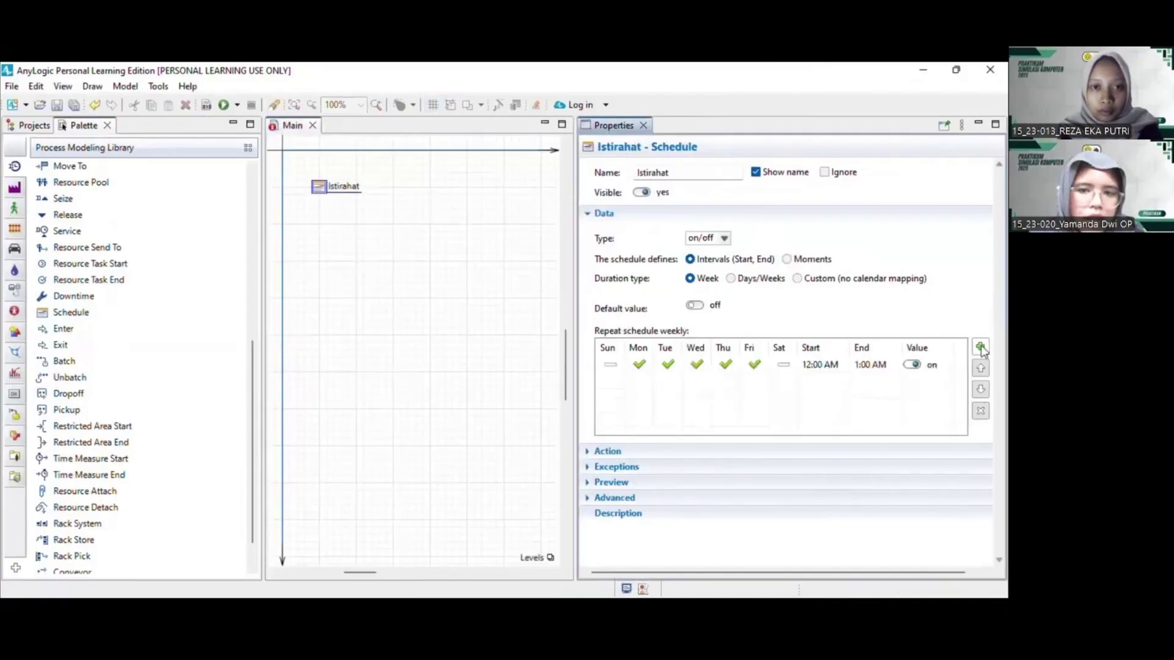
{"action": "left_click", "coordinate": [610, 365]}
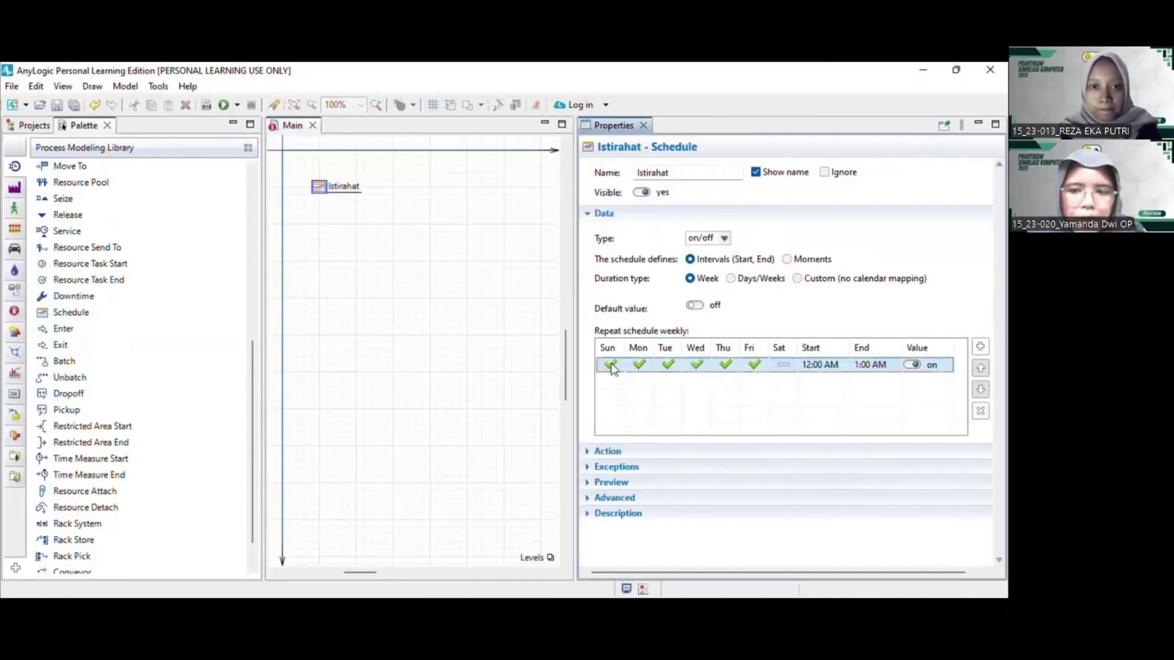
{"action": "left_click", "coordinate": [789, 366]}
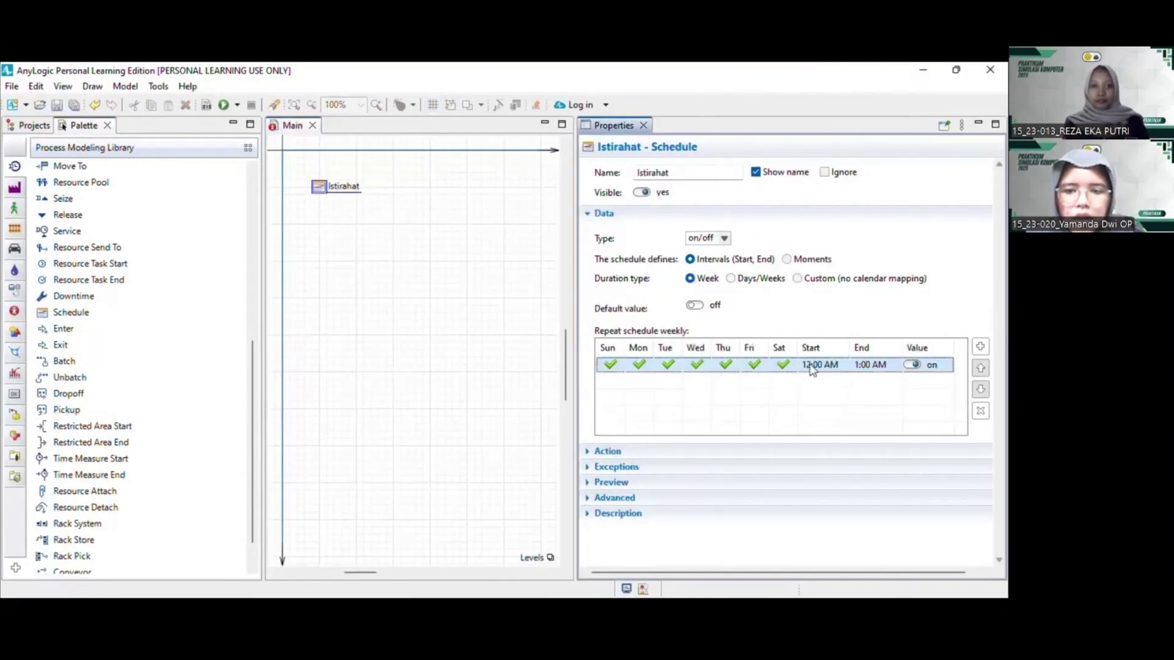
Set the Istirahat schedule's weekly interval to start at 5:00 PM and end at 6:00 PM
{"action": "left_click", "coordinate": [808, 366]}
{"action": "left_click", "coordinate": [808, 366]}
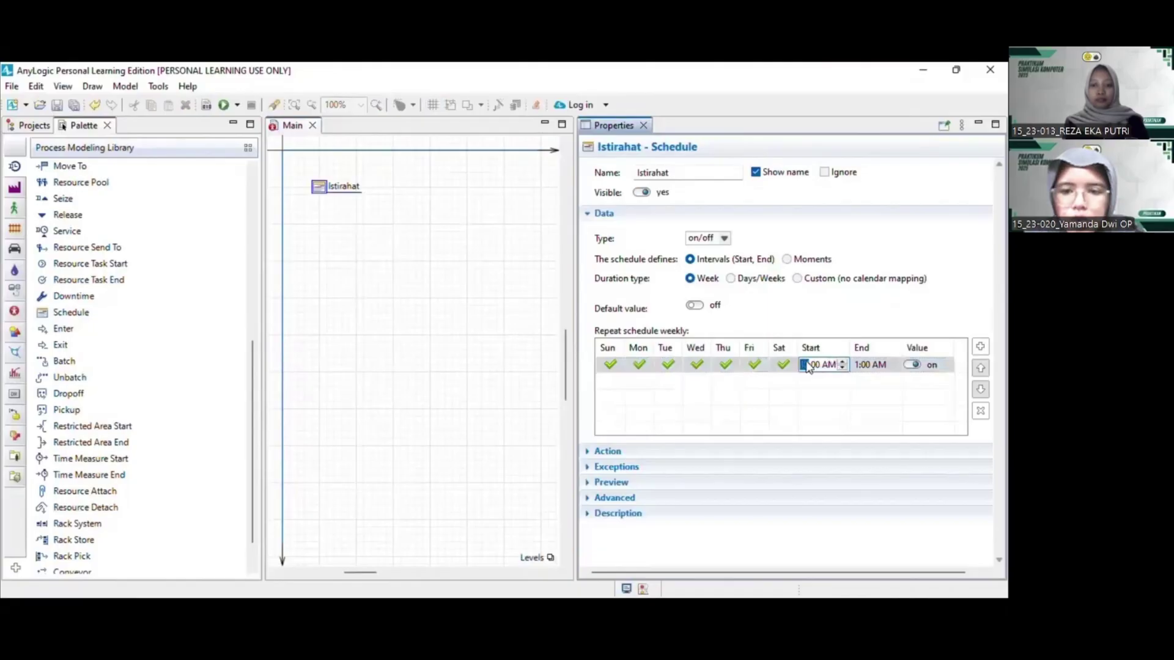
{"action": "type", "text": "12"}
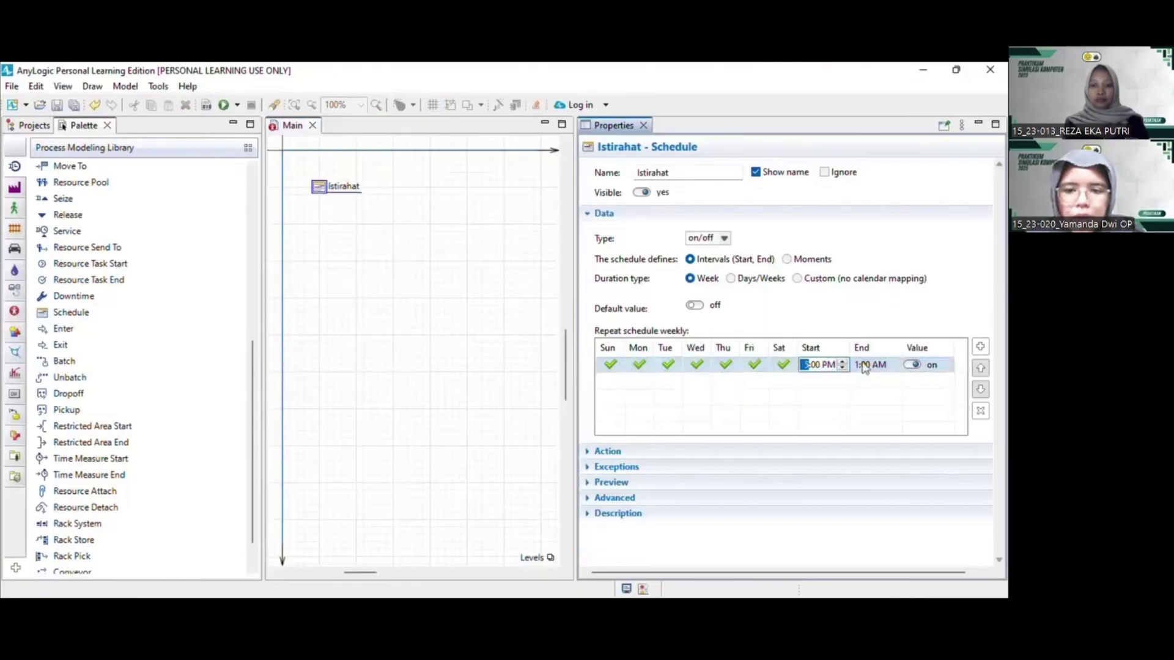
{"action": "left_click", "coordinate": [859, 366]}
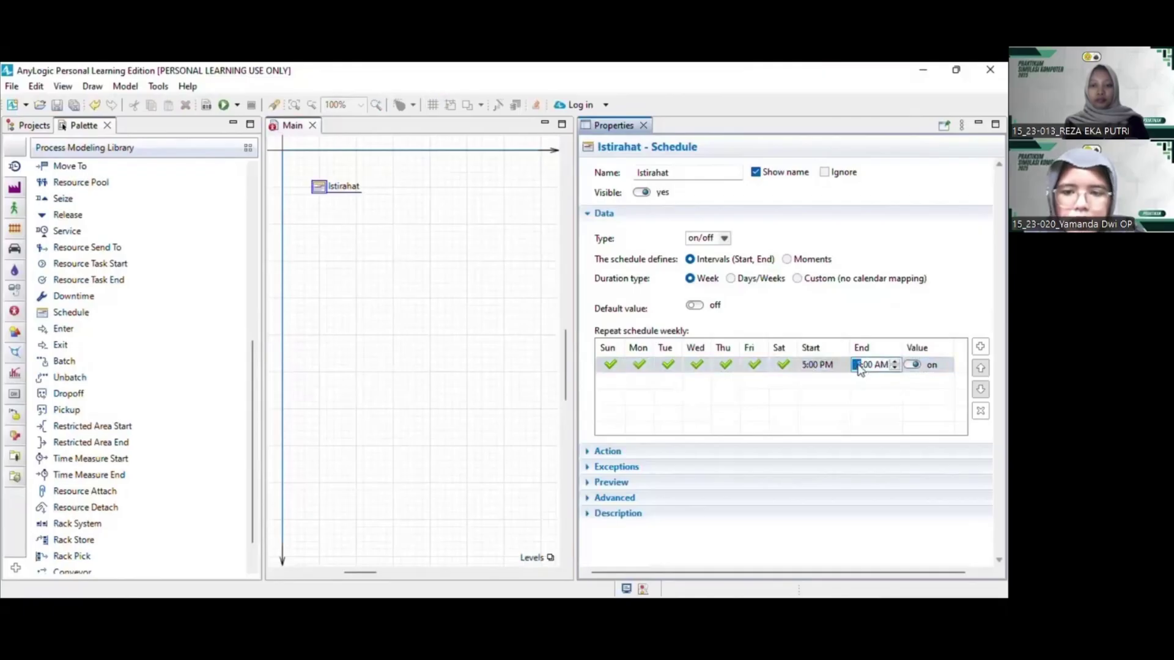
{"action": "type", "text": "18"}
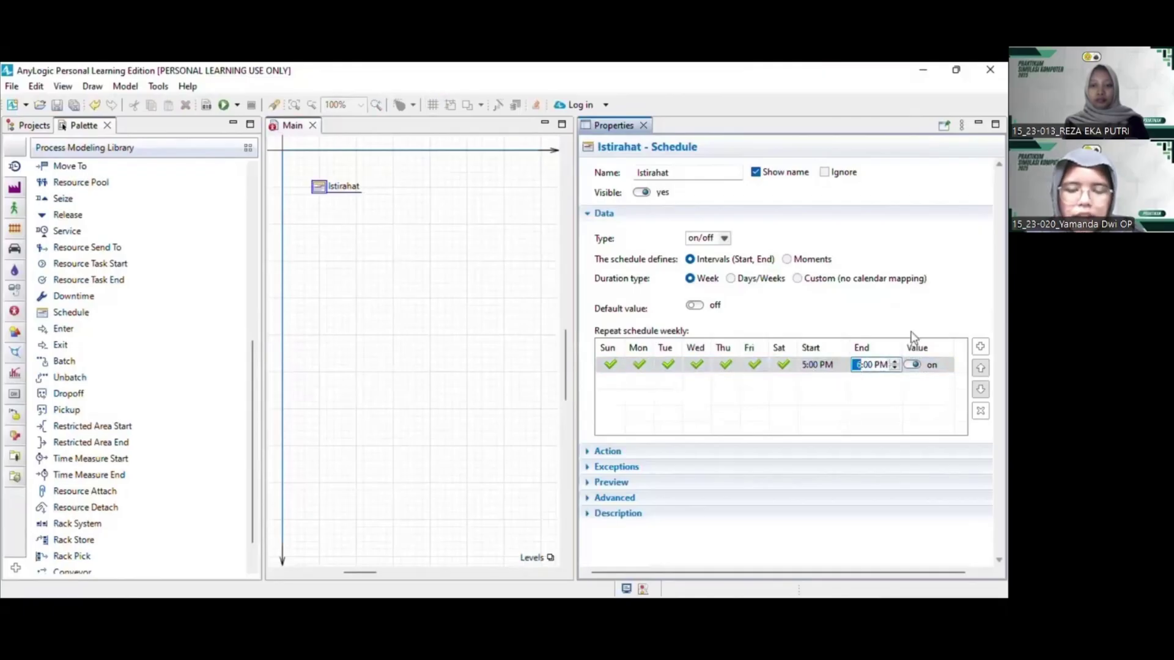
{"action": "left_click", "coordinate": [919, 320]}
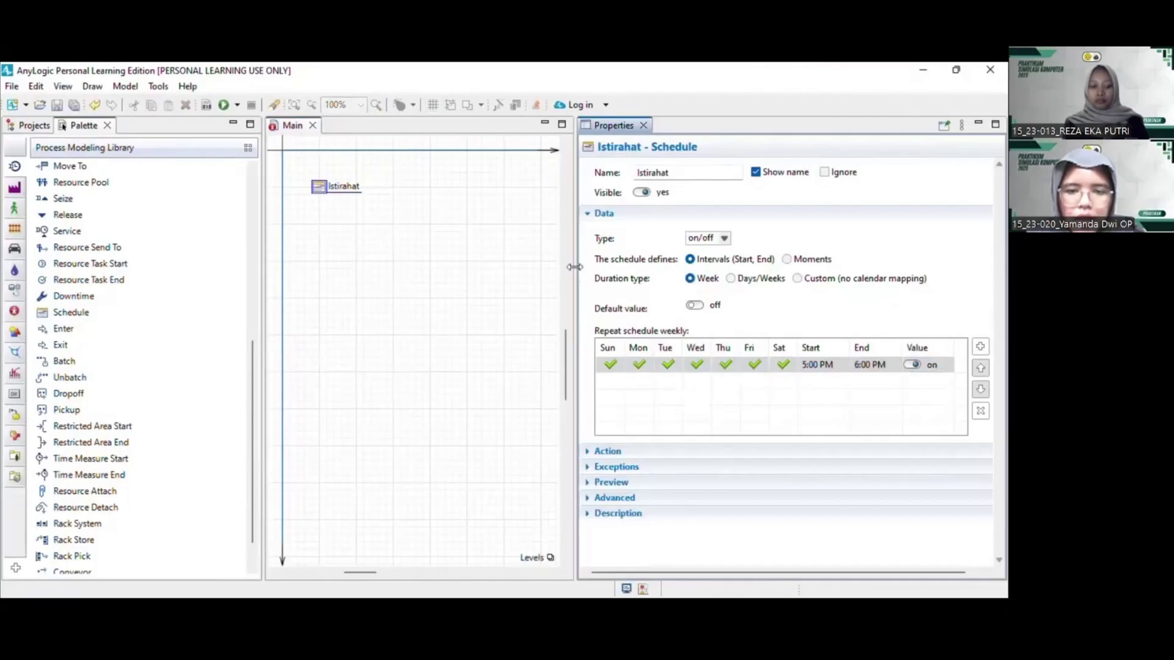
Narrow the properties area, place a Source block just below the Istirahat schedule on Main, and name it Bahan_Baku_Datang
{"action": "left_click_drag", "start_coordinate": [575, 266], "coordinate": [700, 275]}
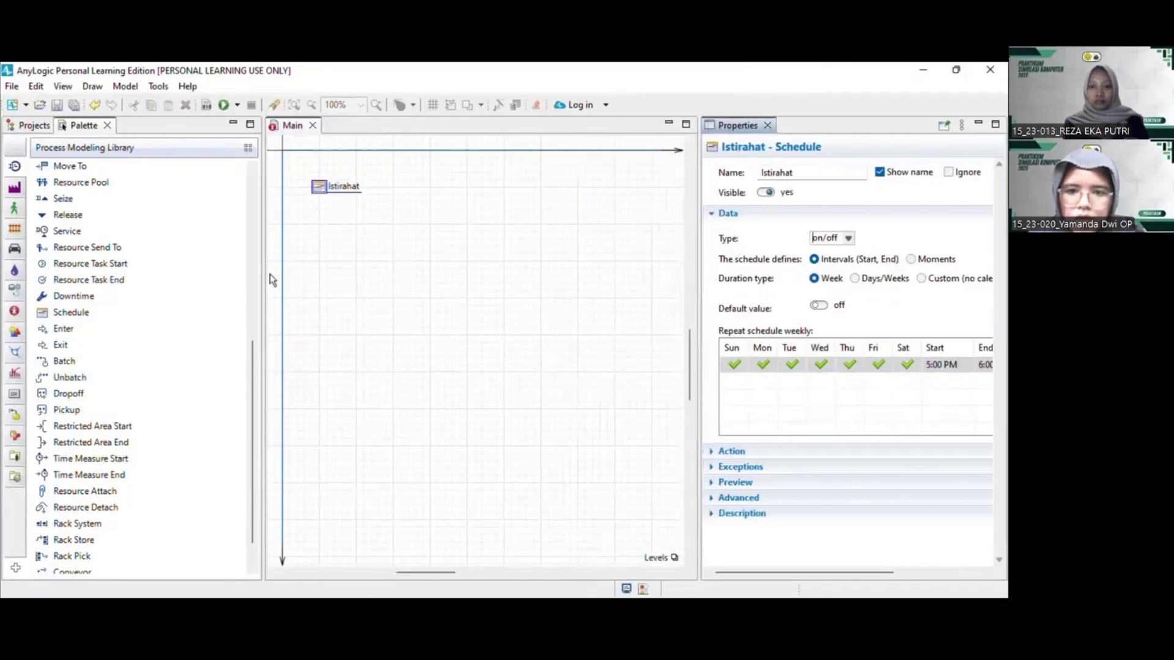
{"action": "scroll", "coordinate": [178, 273], "scroll_direction": "up", "scroll_amount": 6}
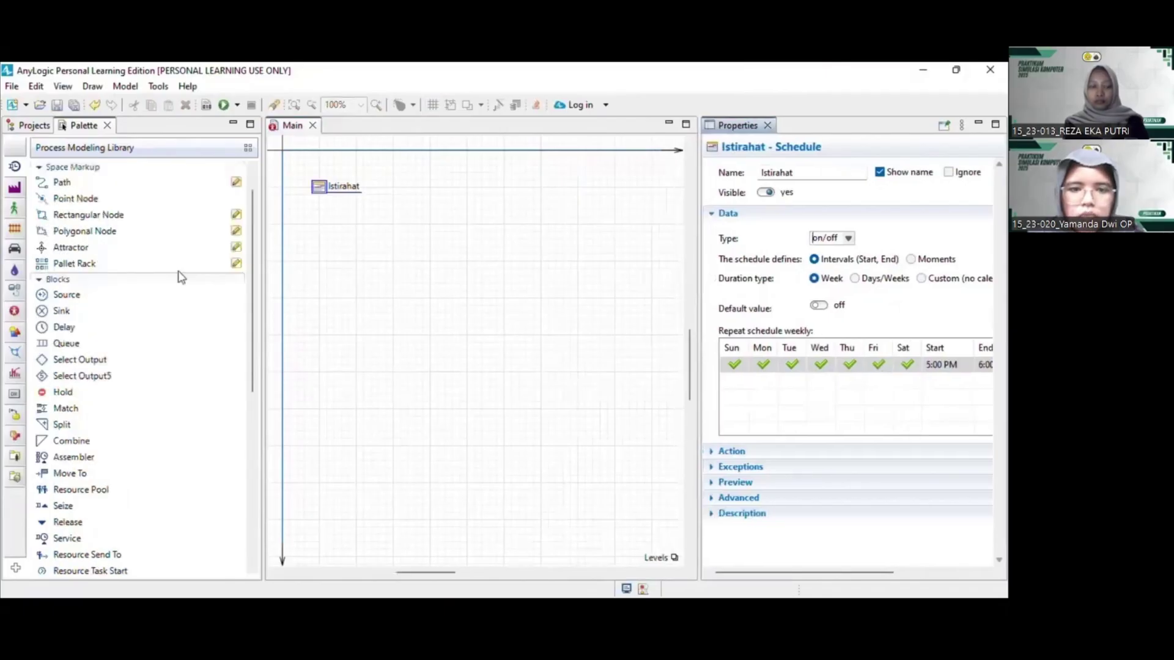
{"action": "scroll", "coordinate": [179, 277], "scroll_direction": "up", "scroll_amount": 1}
{"action": "left_click", "coordinate": [66, 328]}
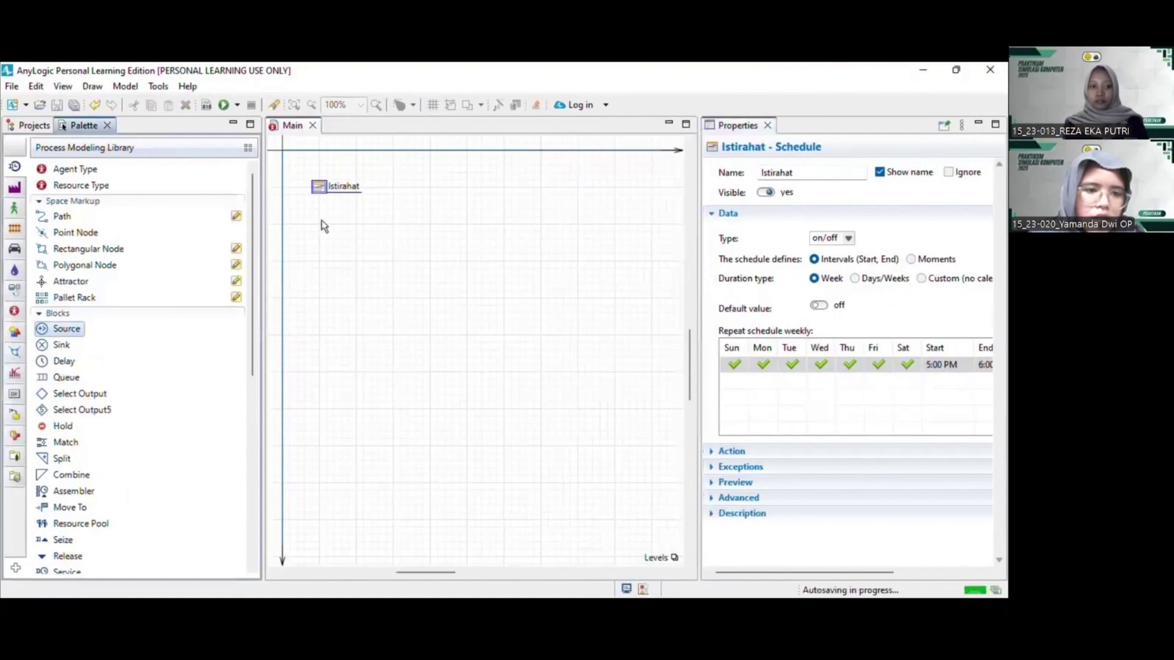
{"action": "left_click_drag", "start_coordinate": [59, 328], "coordinate": [318, 232]}
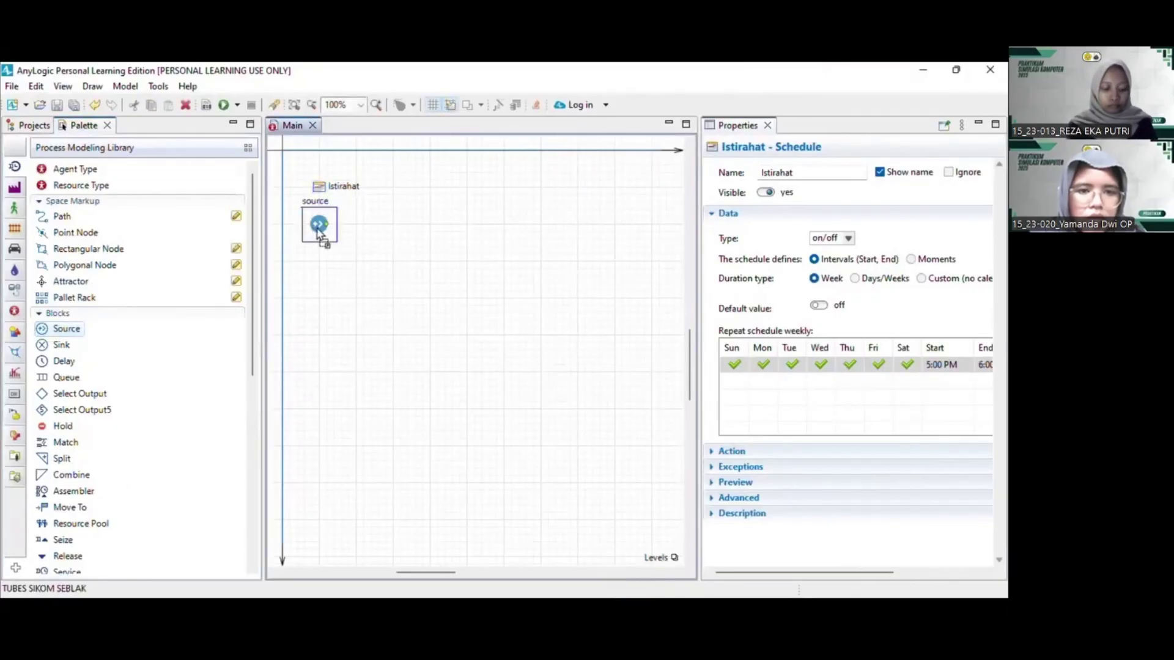
{"action": "type", "text": "Bahan_"}
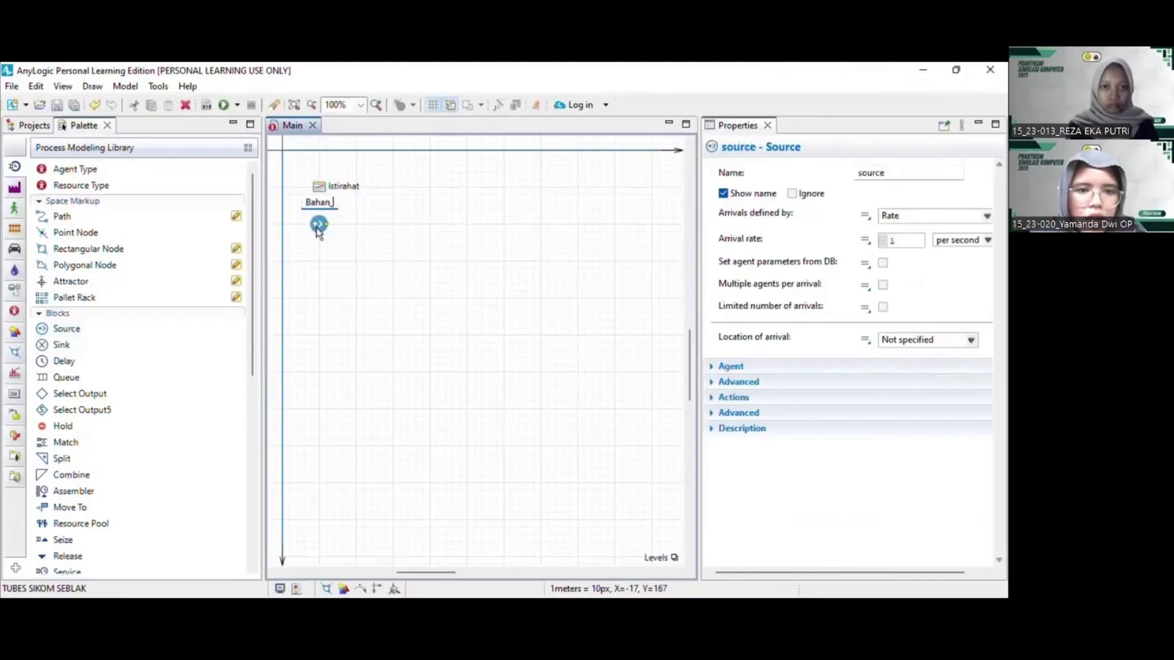
{"action": "type", "text": " Ba"}
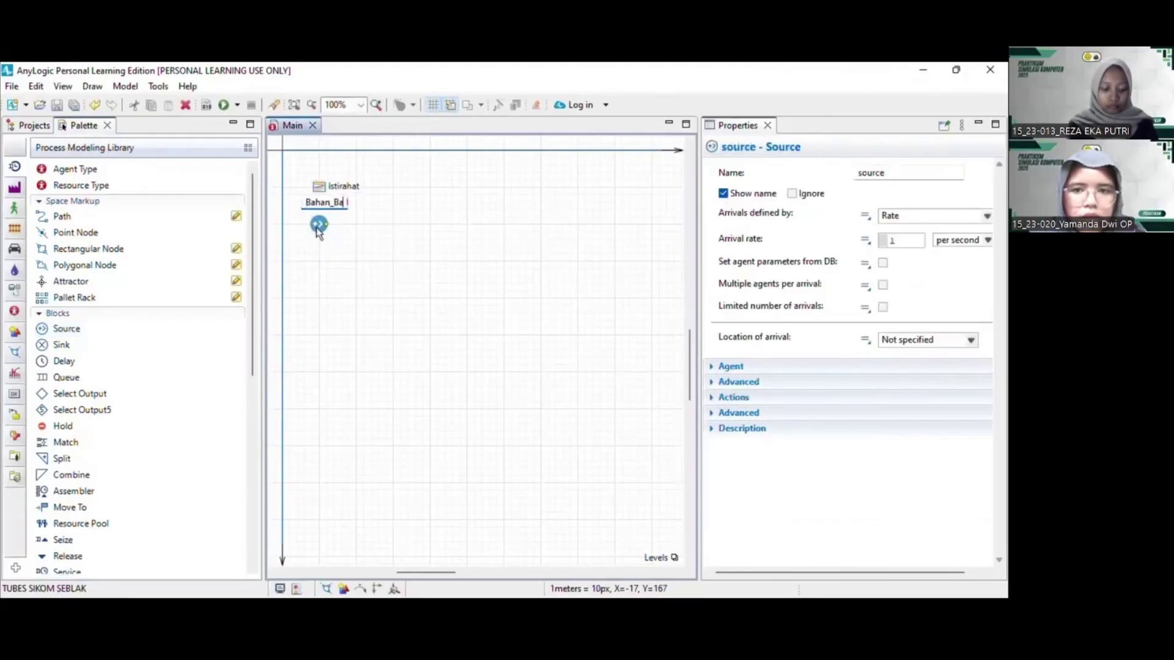
{"action": "type", "text": "ku_Datang"}
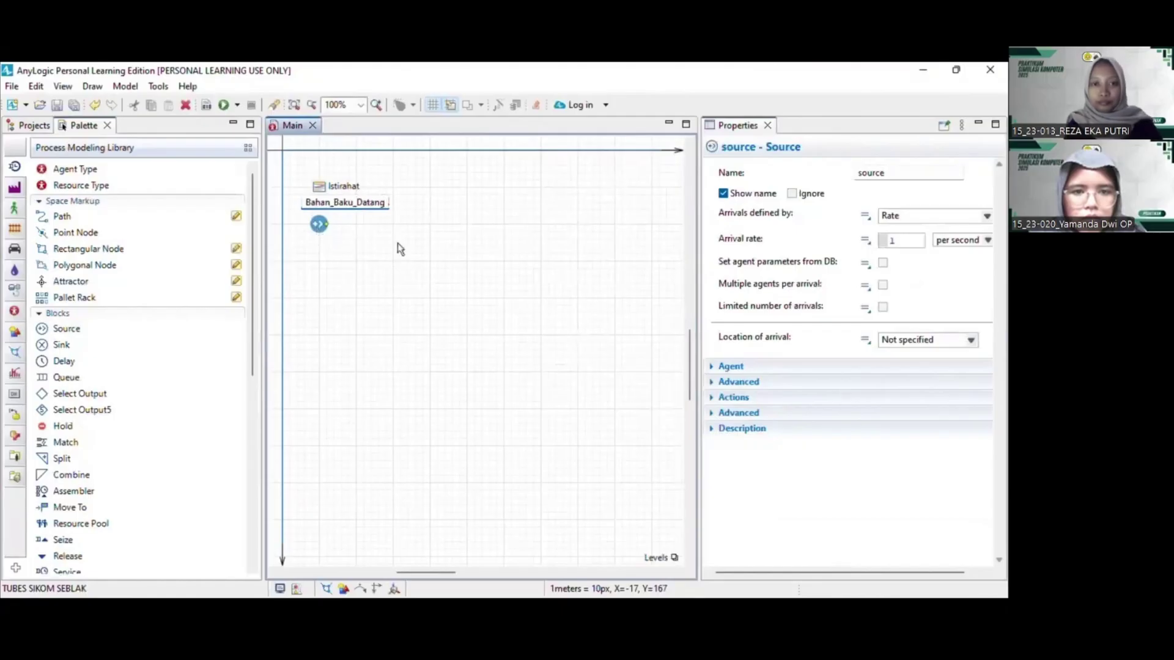
{"action": "key", "text": "Return"}
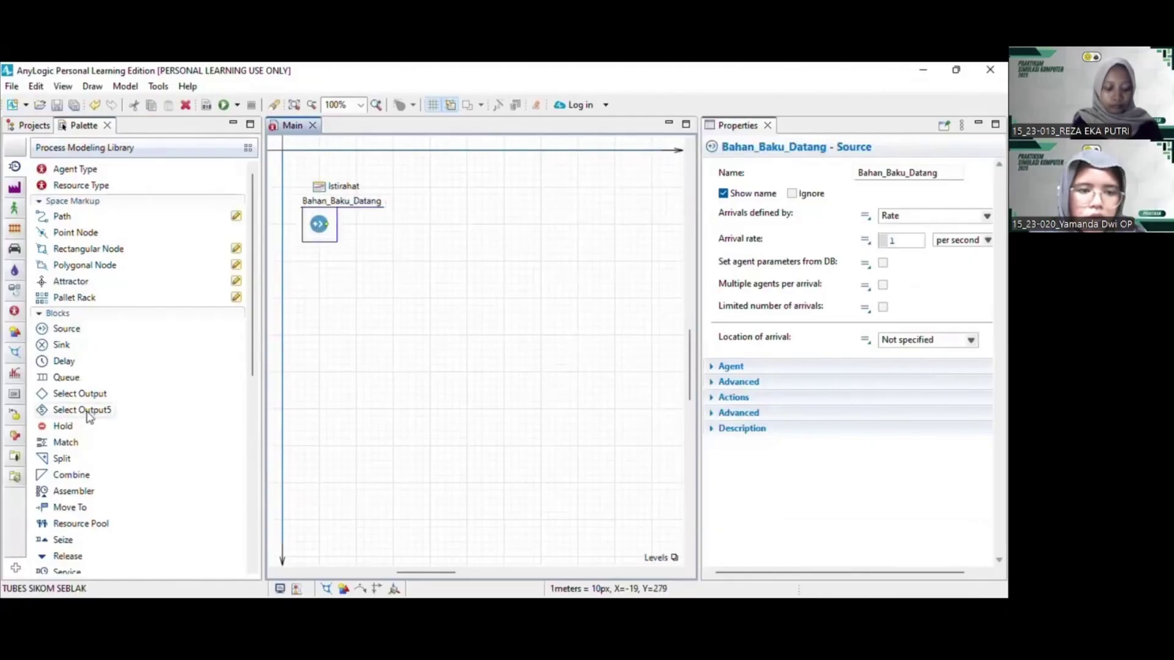
Add a Select Output5 block connected to the output of Bahan_Baku_Datang and hide its name
{"action": "left_click_drag", "start_coordinate": [88, 418], "coordinate": [383, 258]}
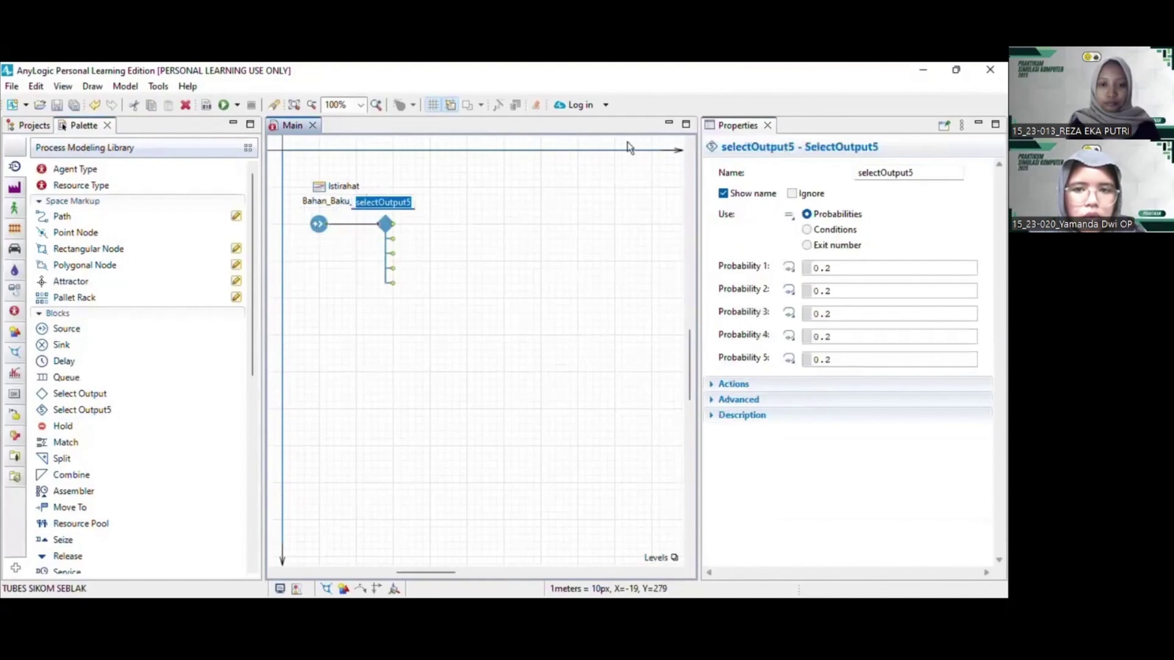
{"action": "left_click", "coordinate": [724, 193]}
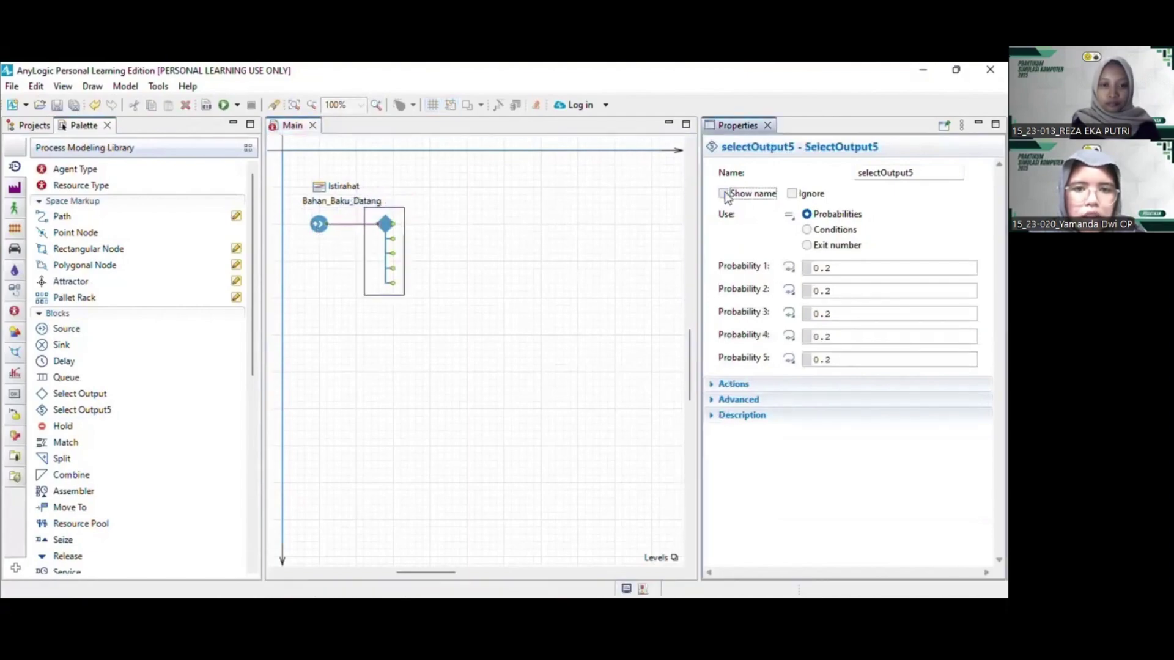
{"action": "left_click", "coordinate": [525, 243]}
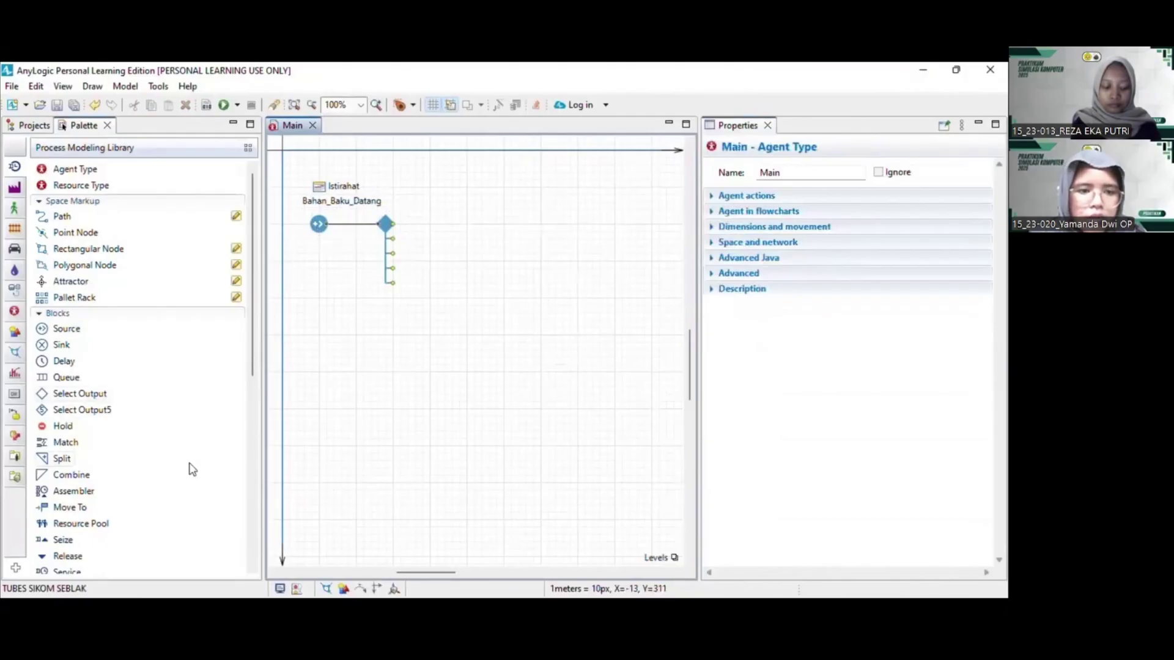
Add a Queue block connected to the first output of the Select Output5 block and name it Ori
{"action": "scroll", "coordinate": [193, 468], "scroll_direction": "down", "scroll_amount": 2}
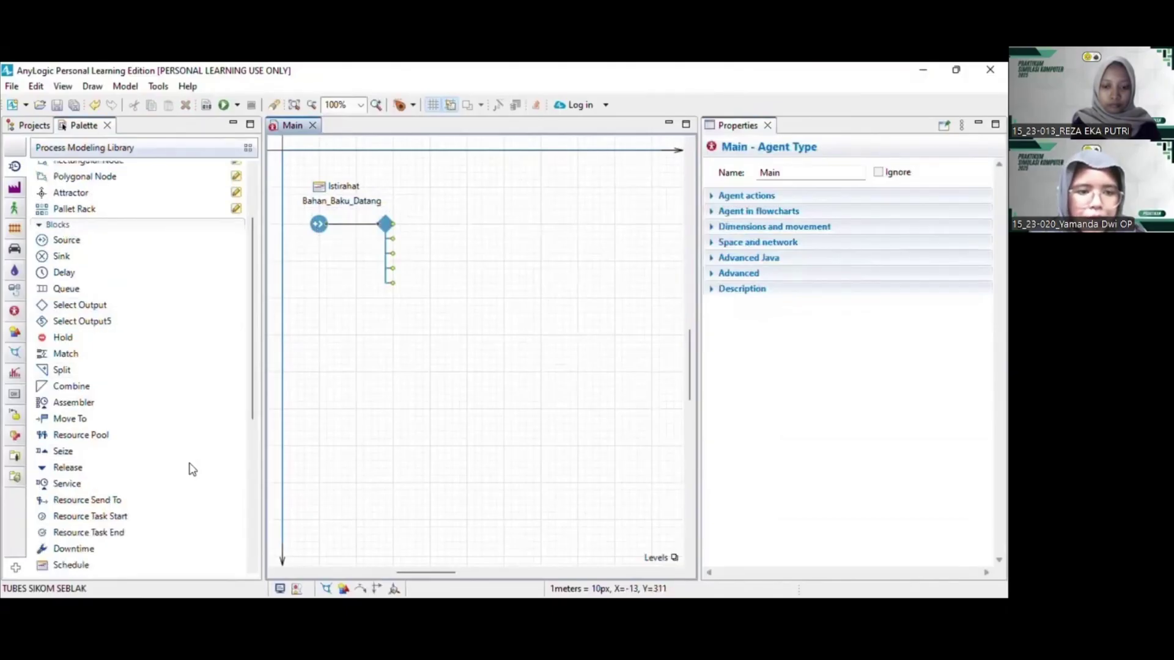
{"action": "left_click_drag", "start_coordinate": [66, 288], "coordinate": [466, 228]}
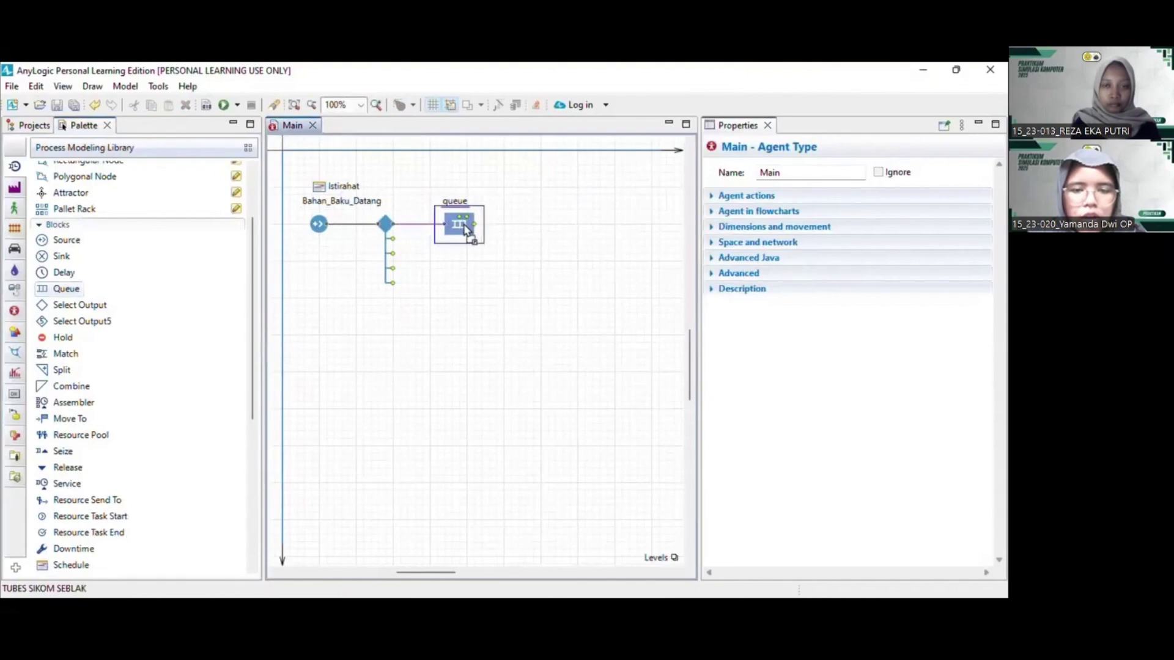
{"action": "left_click", "coordinate": [464, 227]}
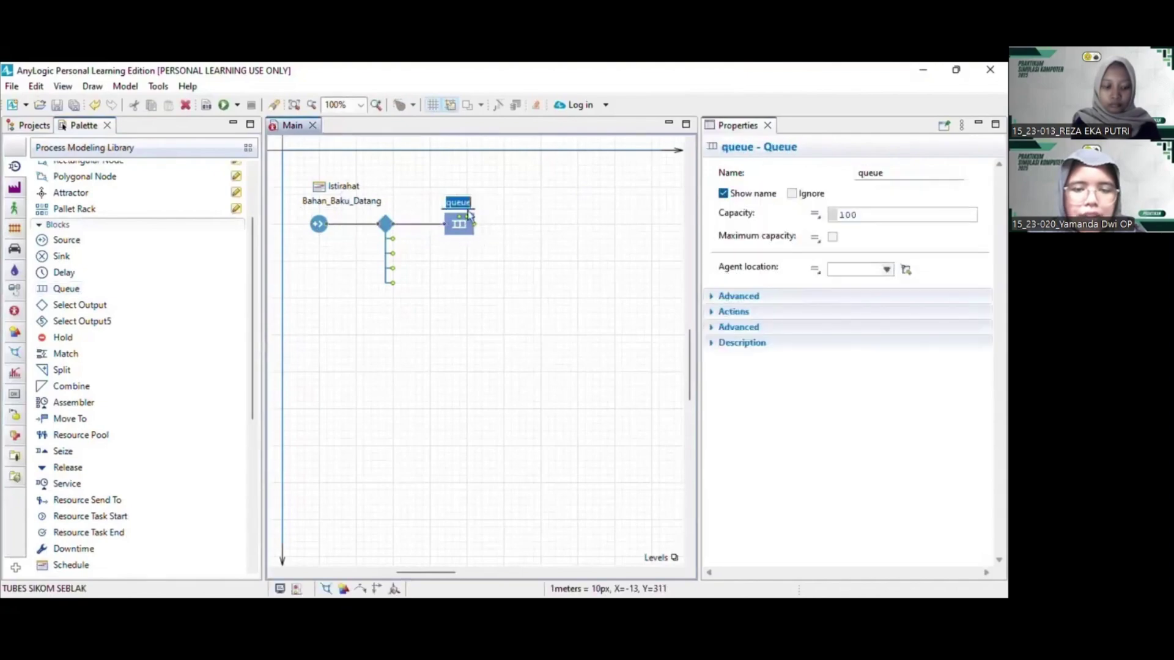
{"action": "type", "text": "Or"}
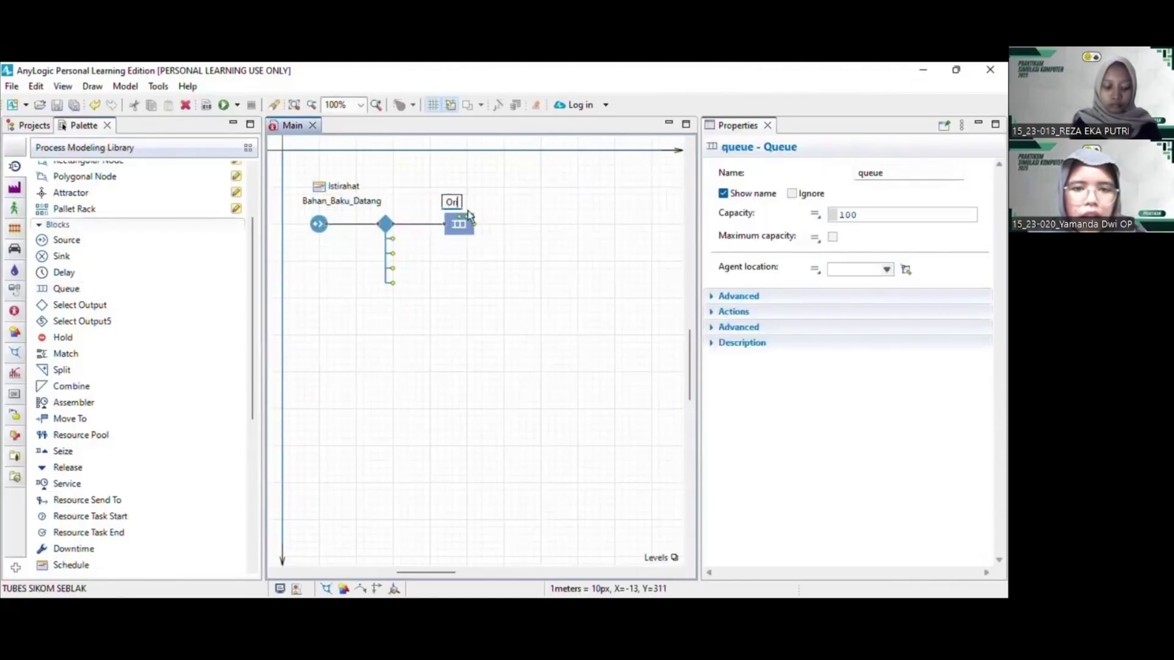
{"action": "type", "text": "i"}
{"action": "key", "text": "Return"}
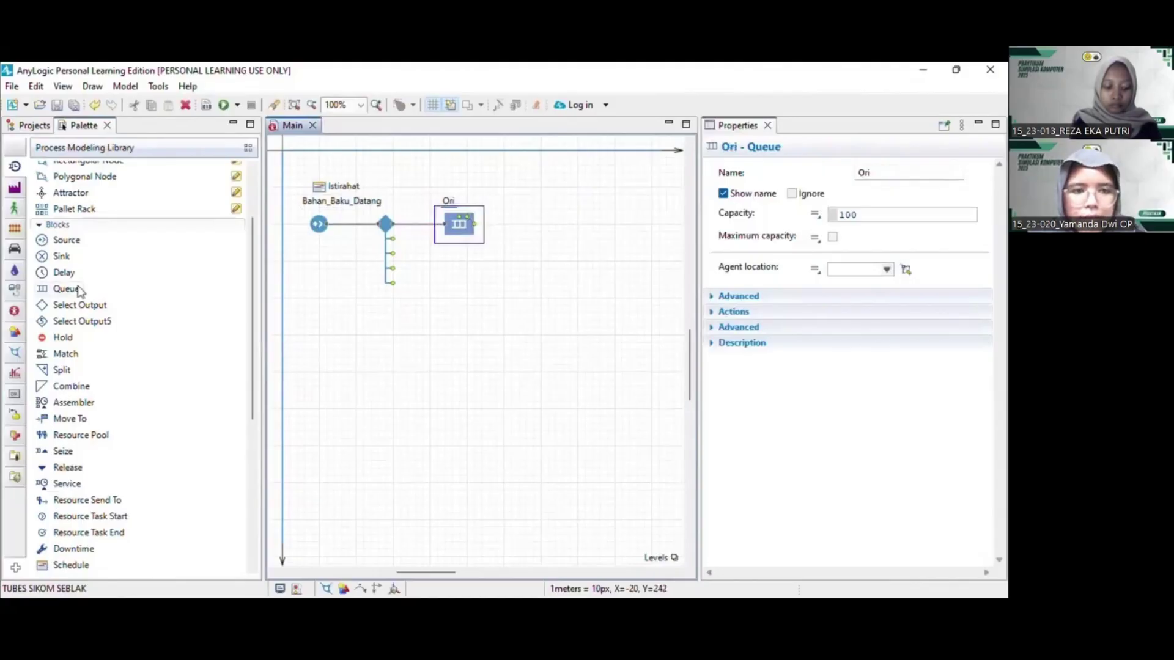
Add two more Queue blocks stacked below Ori and name them Seafood and Indomie
{"action": "left_click_drag", "start_coordinate": [79, 291], "coordinate": [468, 285]}
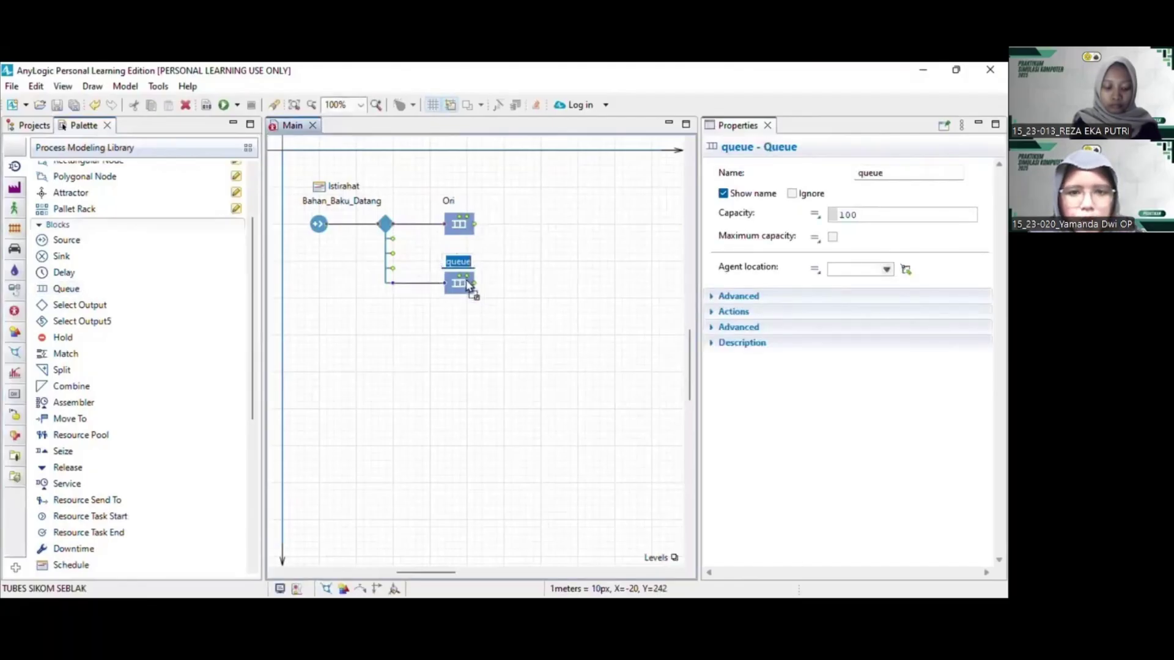
{"action": "type", "text": "Seafood"}
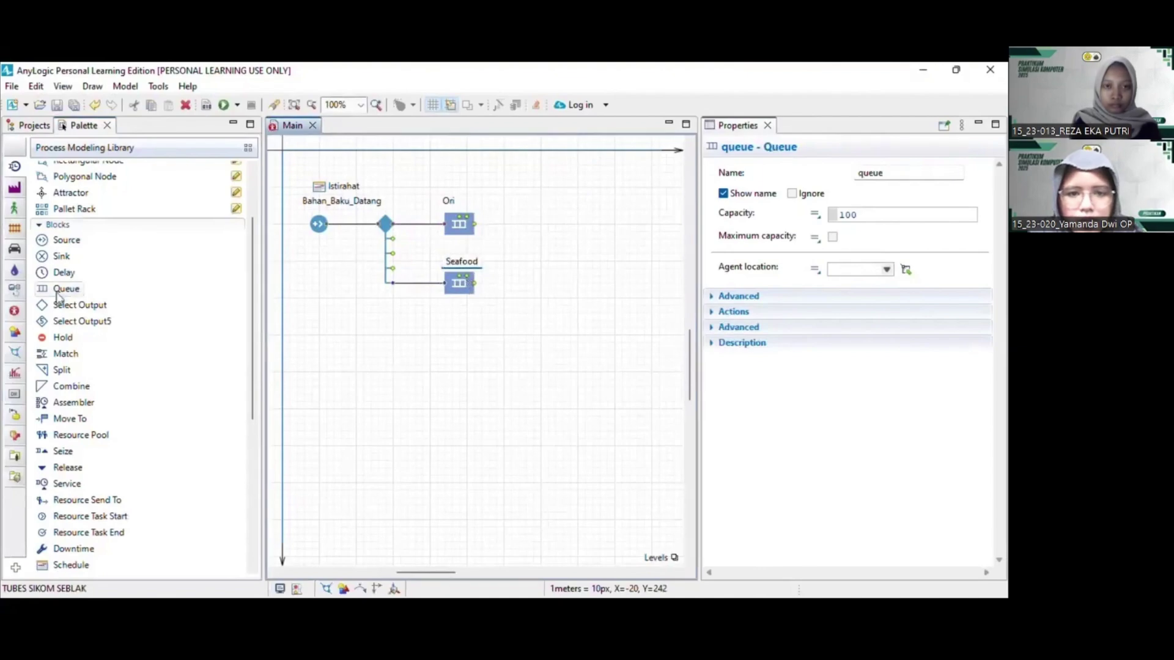
{"action": "left_click_drag", "start_coordinate": [57, 296], "coordinate": [465, 353]}
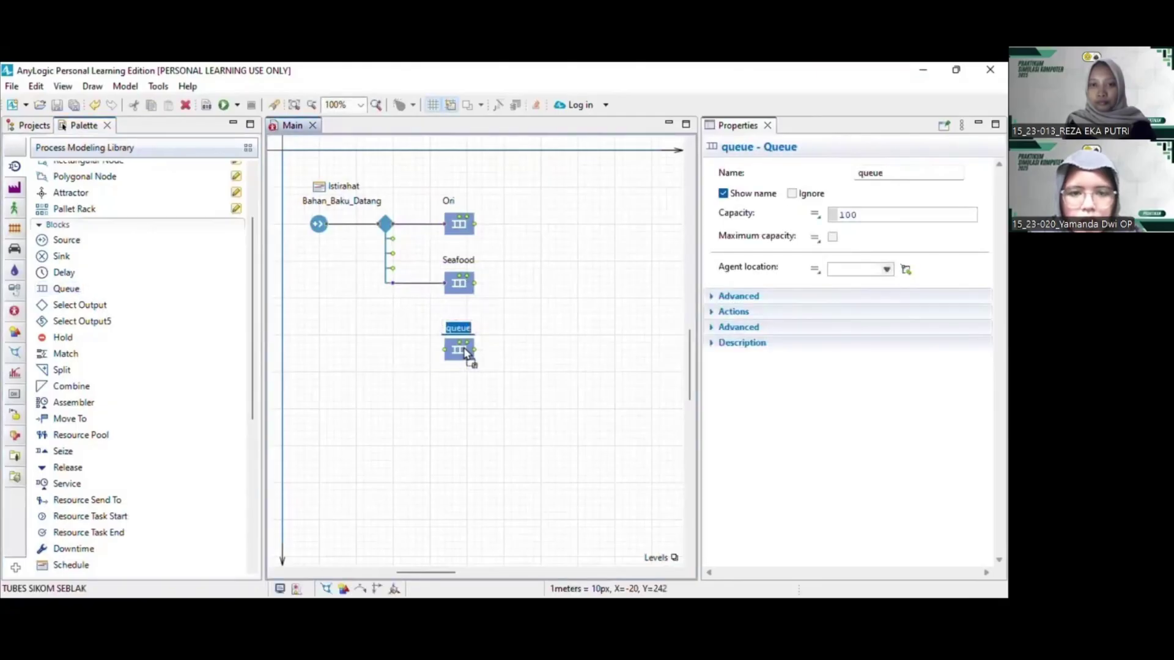
{"action": "key", "text": "BackSpace"}
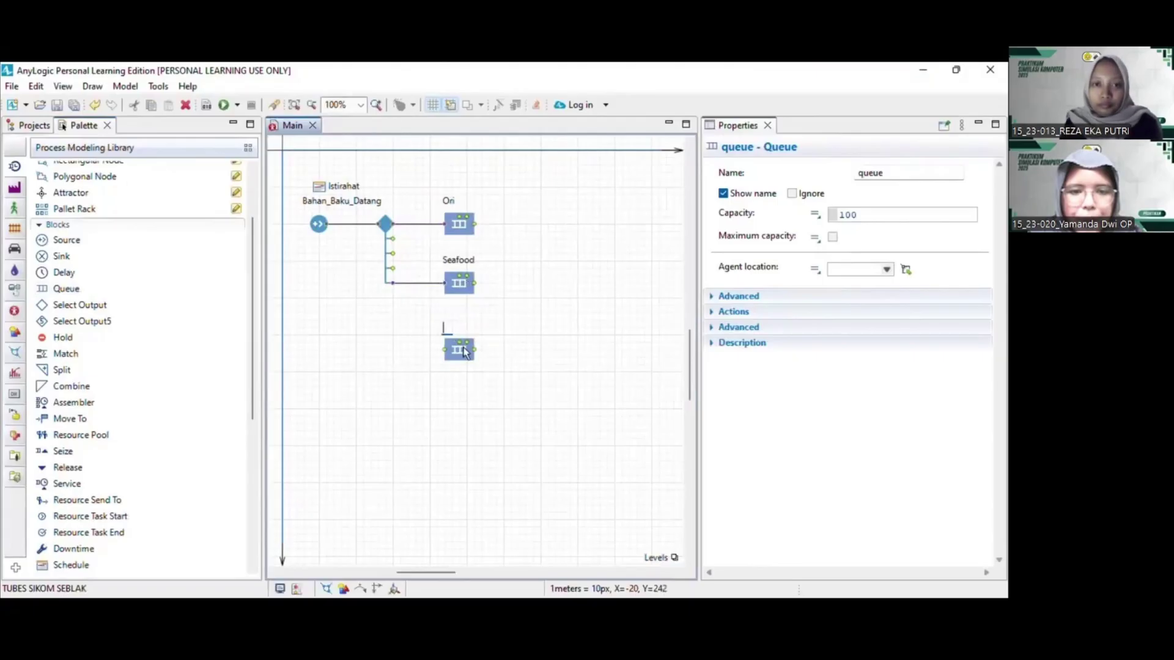
{"action": "type", "text": "Indomie"}
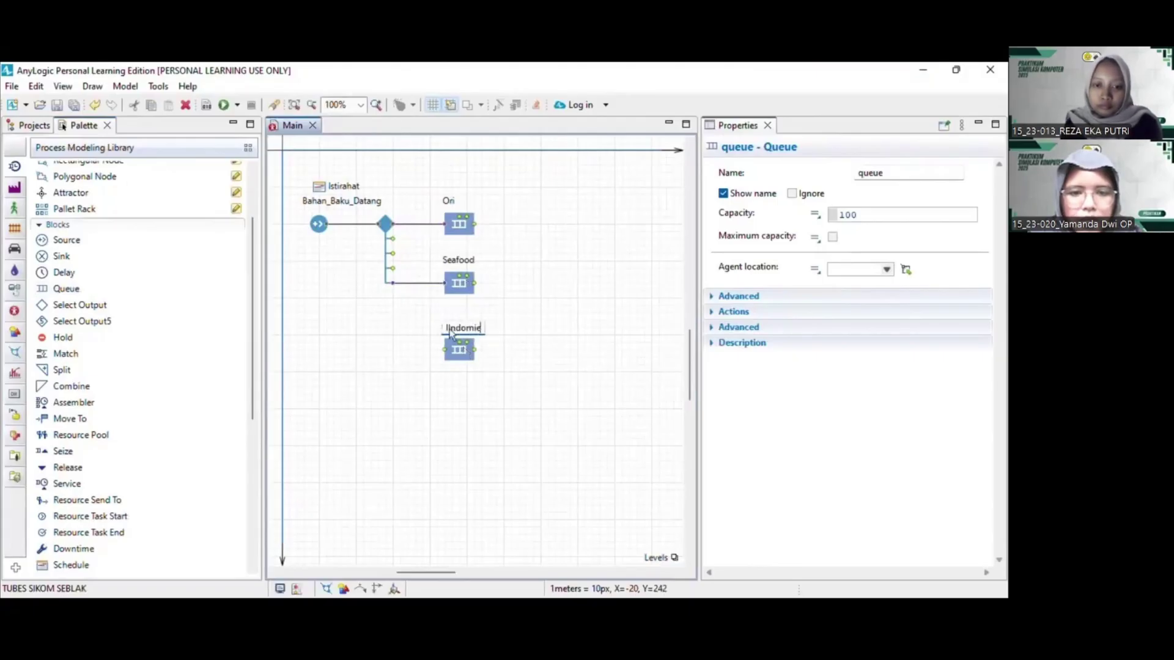
{"action": "left_click", "coordinate": [450, 330]}
{"action": "key", "text": "BackSpace"}
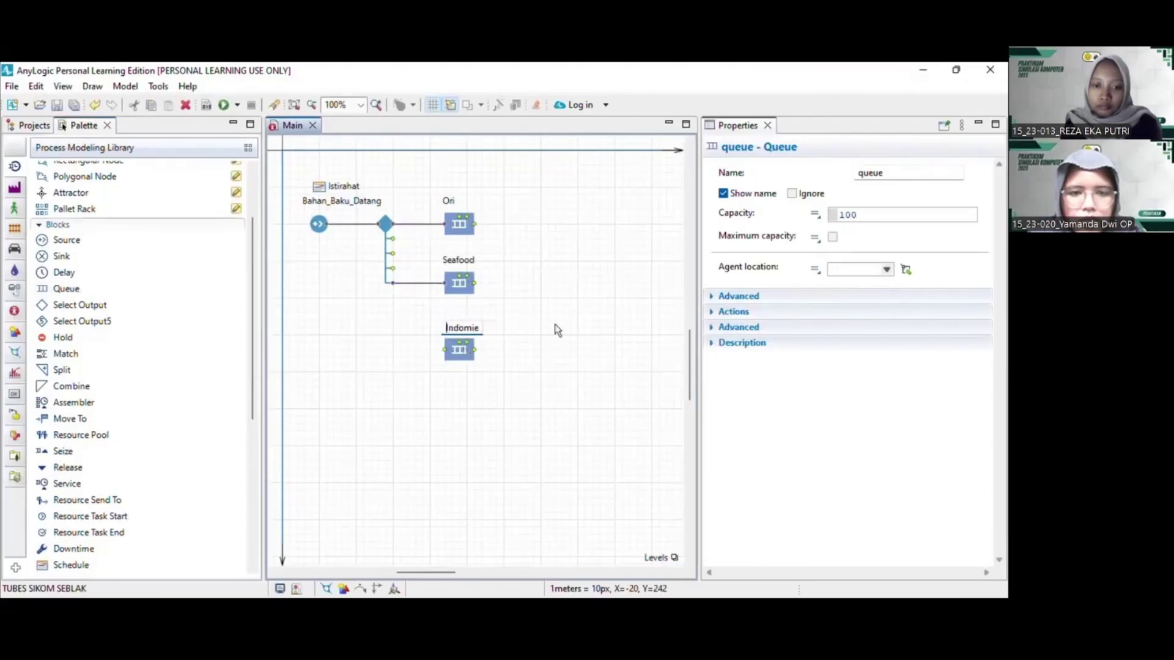
{"action": "key", "text": "Return"}
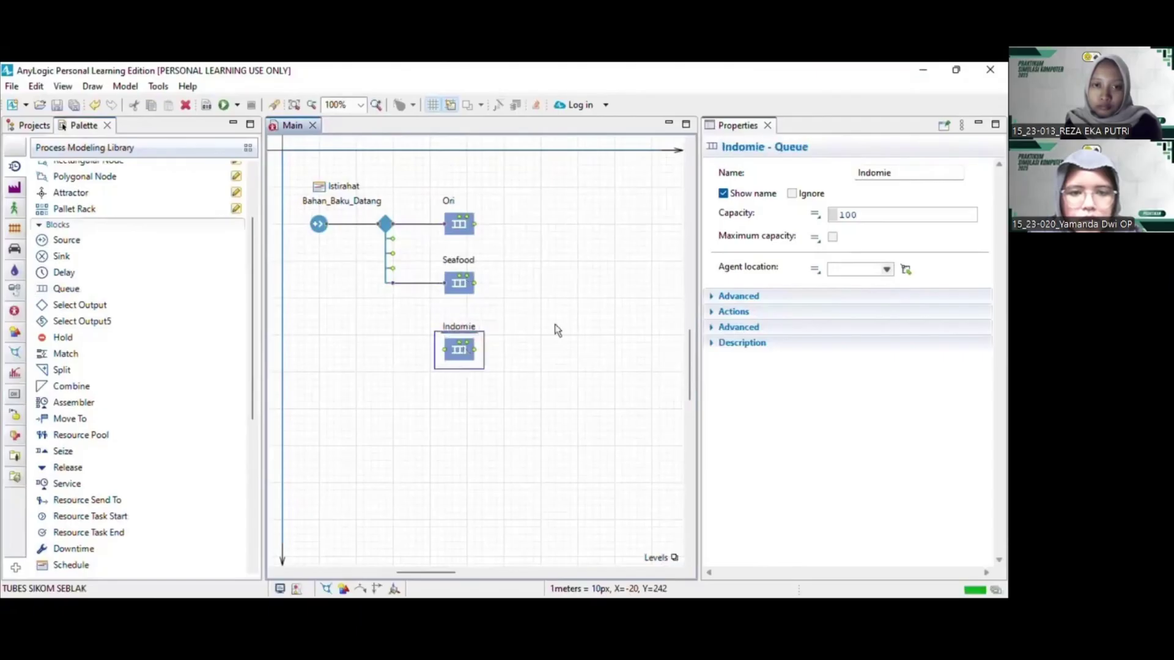
Delete the connector between the lowest output of the Select Output5 block and the Seafood queue
{"action": "left_click", "coordinate": [400, 237]}
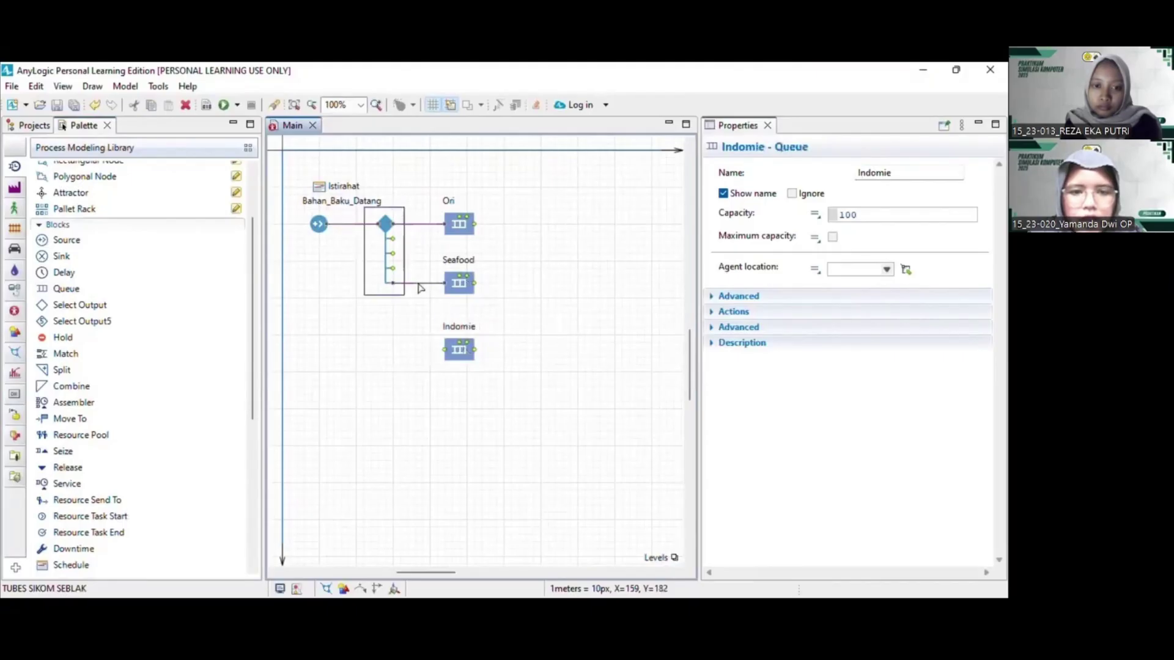
{"action": "left_click", "coordinate": [419, 285]}
{"action": "left_click", "coordinate": [408, 258]}
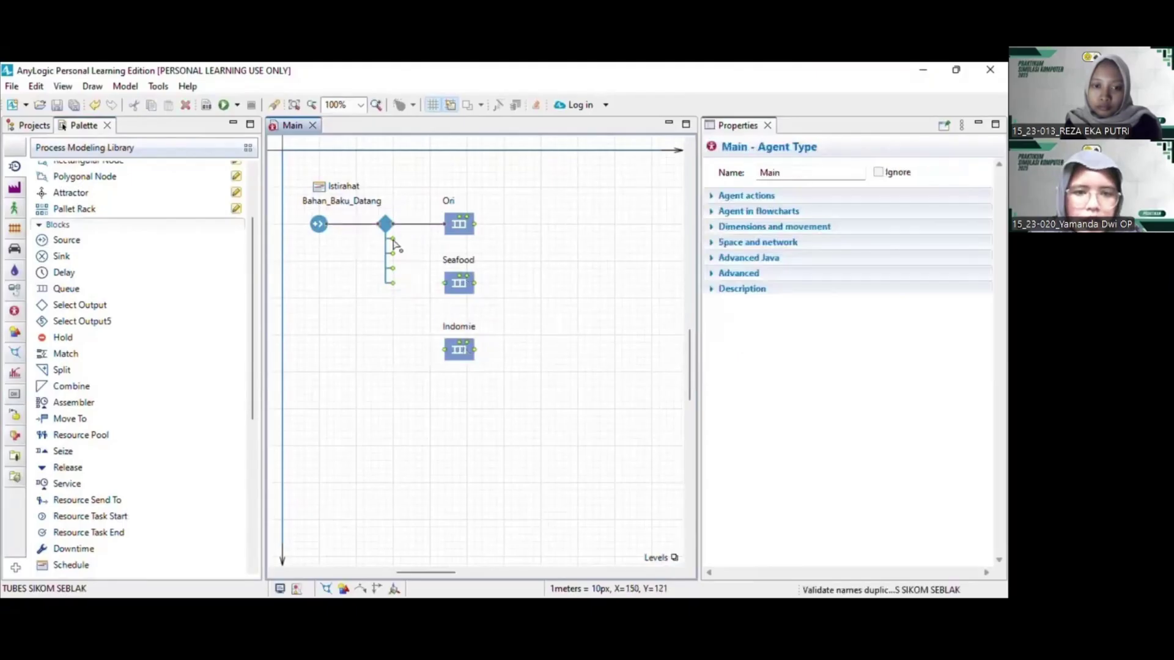
Connect the second output of the Select Output5 block to the Seafood queue's input with a right-angled connector
{"action": "left_click", "coordinate": [394, 244]}
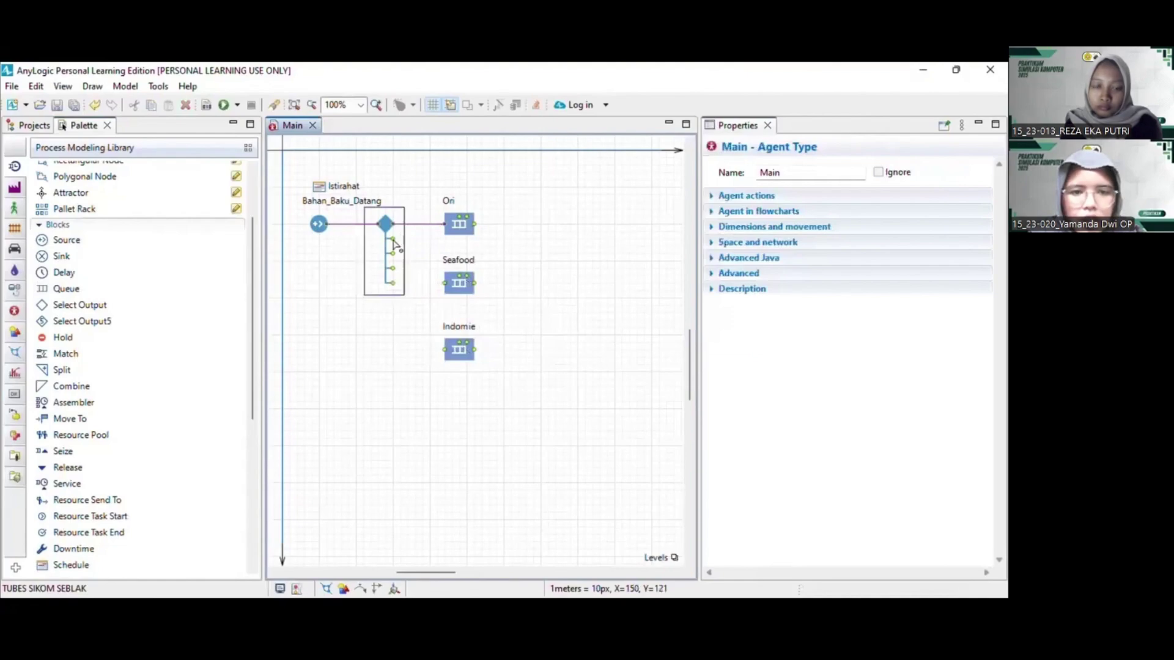
{"action": "left_click", "coordinate": [395, 245]}
{"action": "left_click_drag", "start_coordinate": [394, 240], "coordinate": [422, 240]}
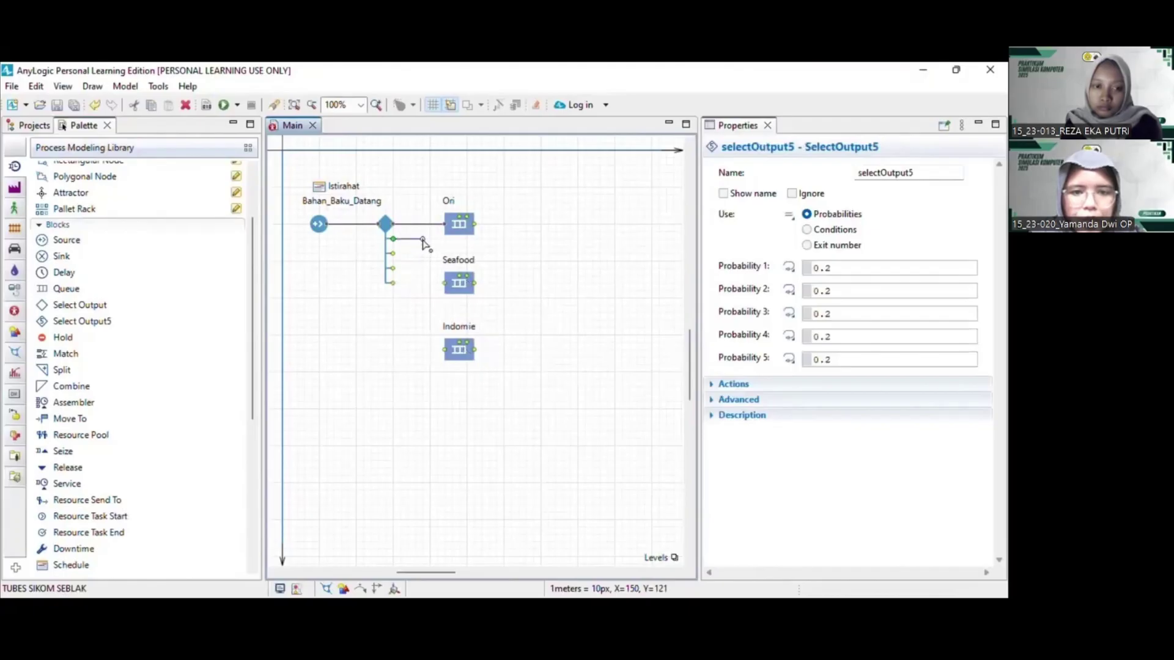
{"action": "left_click", "coordinate": [422, 240]}
{"action": "left_click", "coordinate": [422, 283]}
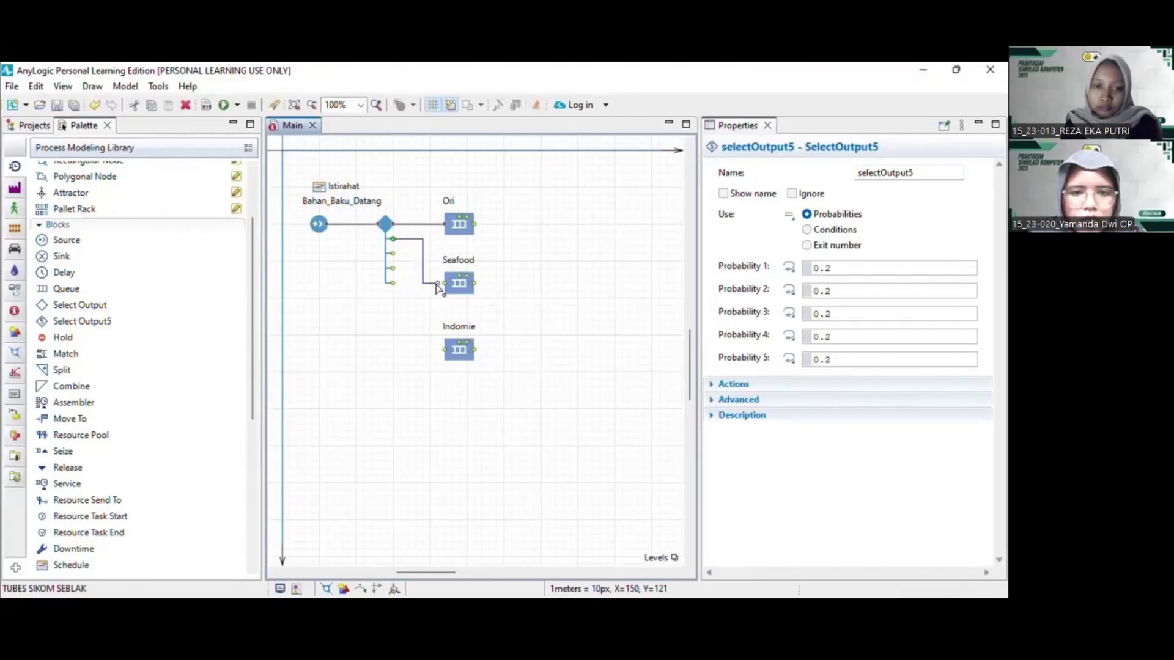
{"action": "left_click", "coordinate": [446, 284]}
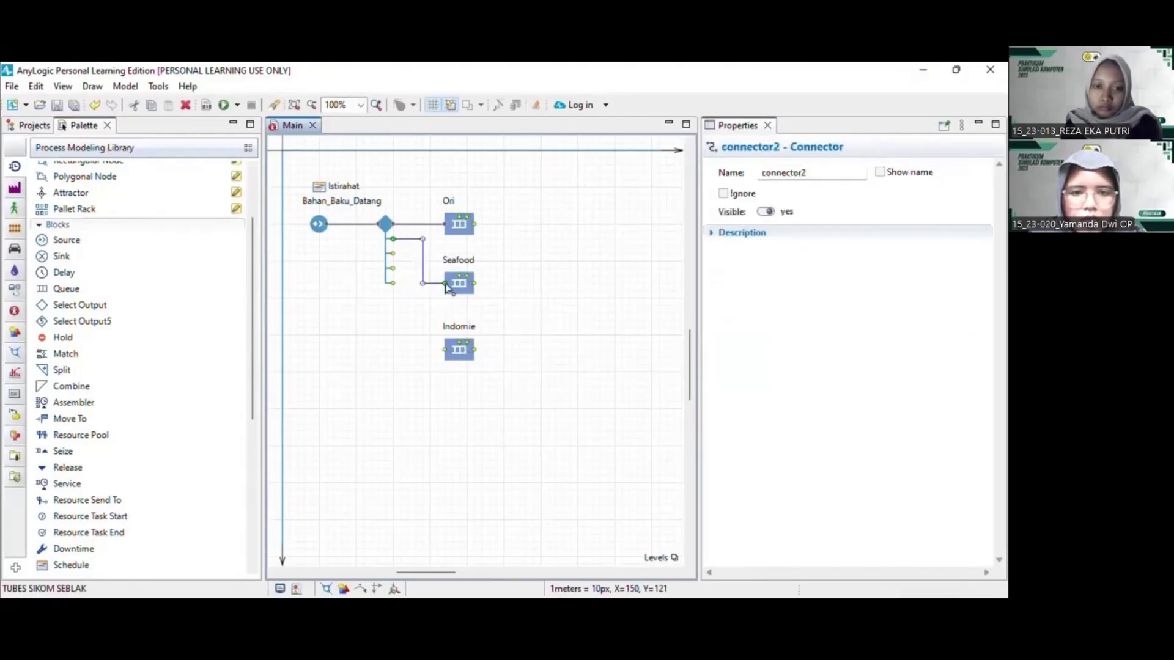
Connect the third output of the Select Output5 block to the Indomie queue's input
{"action": "left_click", "coordinate": [394, 259]}
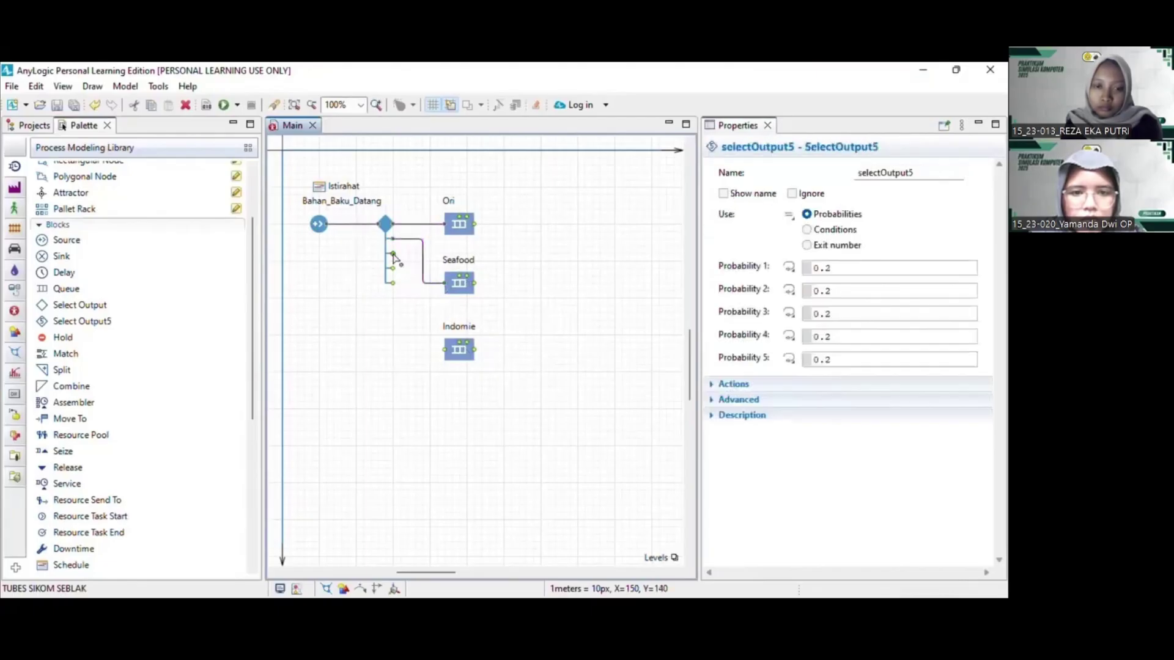
{"action": "left_click_drag", "start_coordinate": [393, 255], "coordinate": [444, 351]}
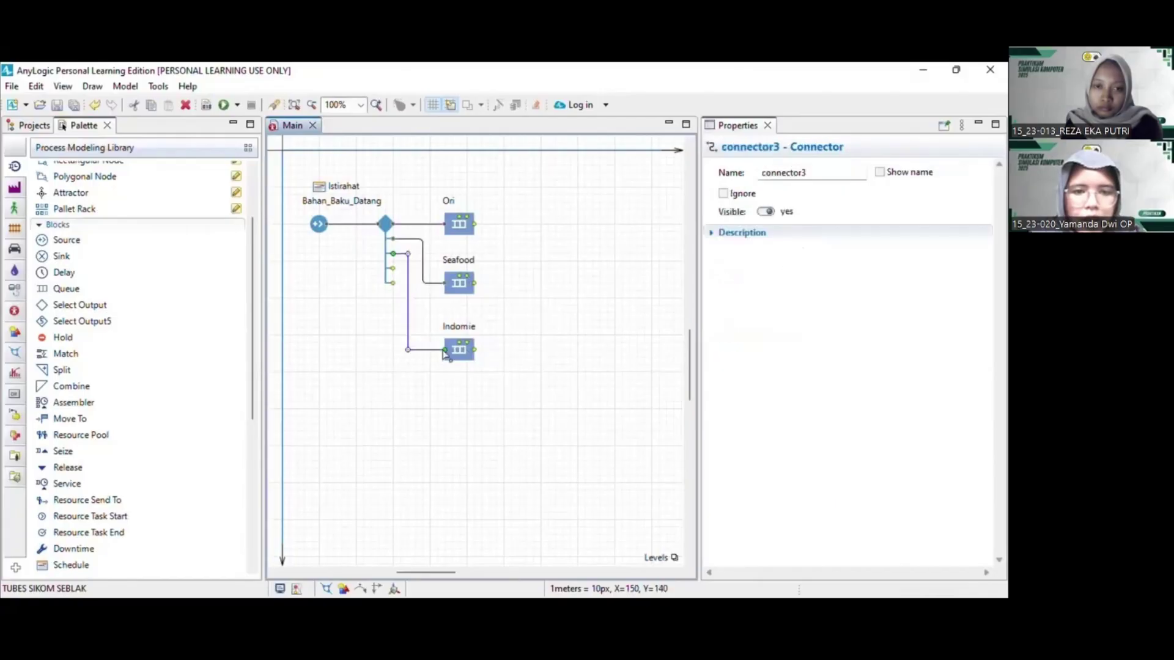
{"action": "left_click", "coordinate": [530, 324]}
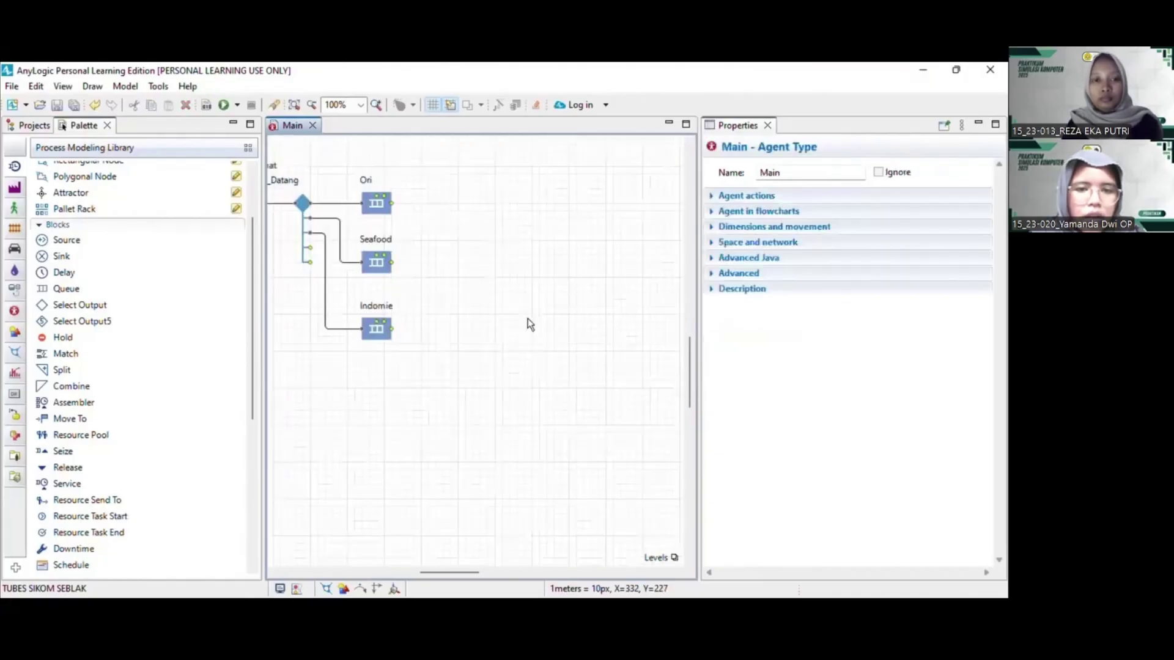
Add a Time Measure Start block beyond the queues, name it Waktu_Mulai, and centre its label above the block
{"action": "scroll", "coordinate": [530, 325], "scroll_direction": "down", "scroll_amount": 2}
{"action": "scroll", "coordinate": [530, 324], "scroll_direction": "up", "scroll_amount": 2}
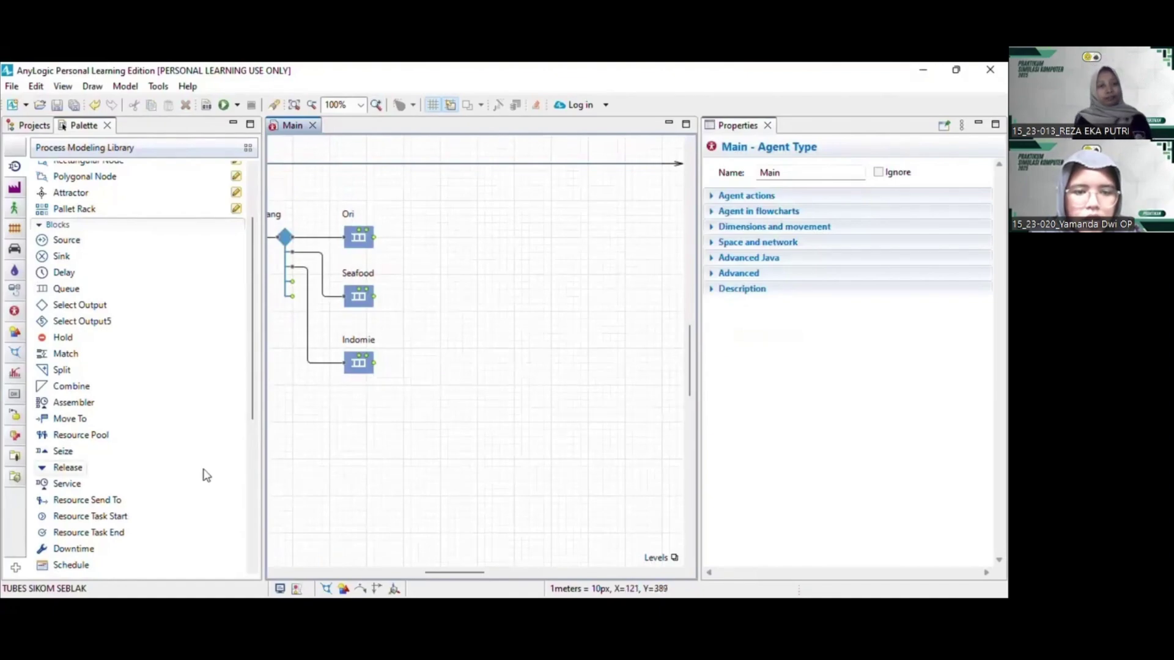
{"action": "scroll", "coordinate": [205, 475], "scroll_direction": "down", "scroll_amount": 5}
{"action": "left_click_drag", "start_coordinate": [118, 421], "coordinate": [464, 295]}
{"action": "type", "text": "W"}
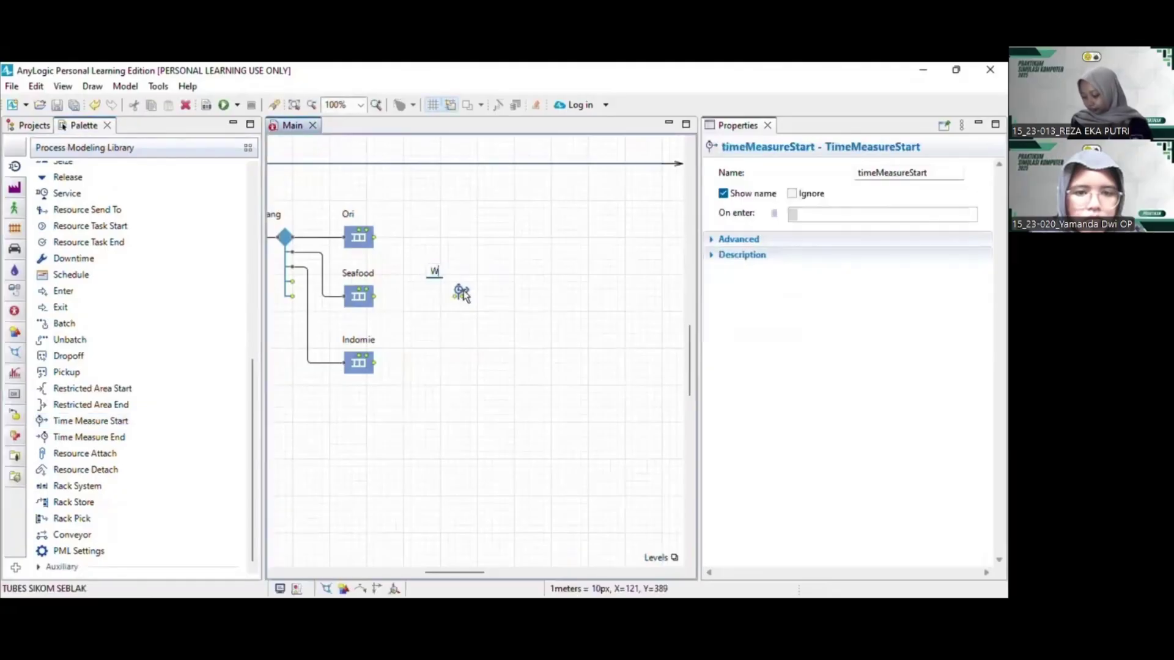
{"action": "type", "text": "aktu M"}
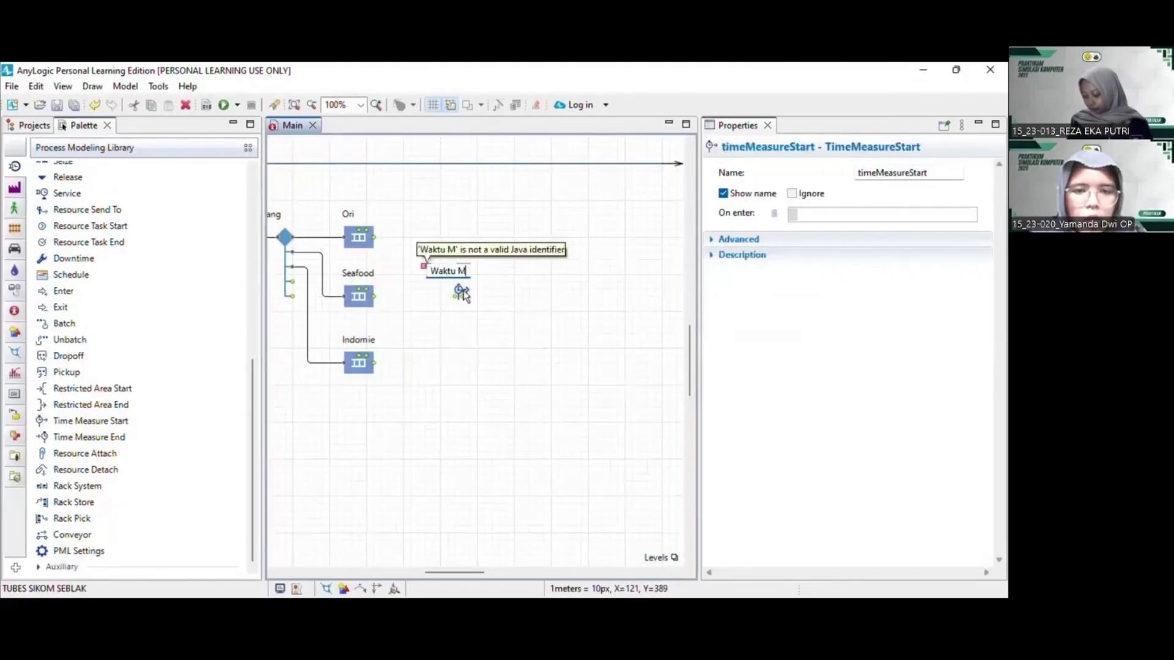
{"action": "key", "text": "BackSpace"}
{"action": "type", "text": "_"}
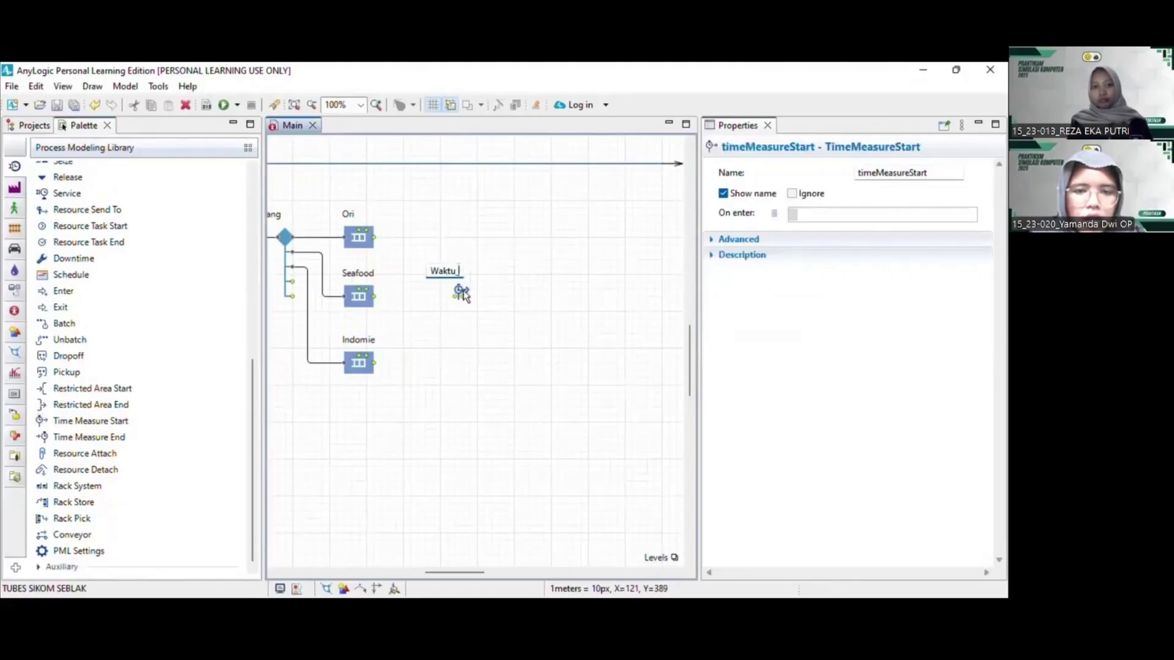
{"action": "type", "text": "Mulai"}
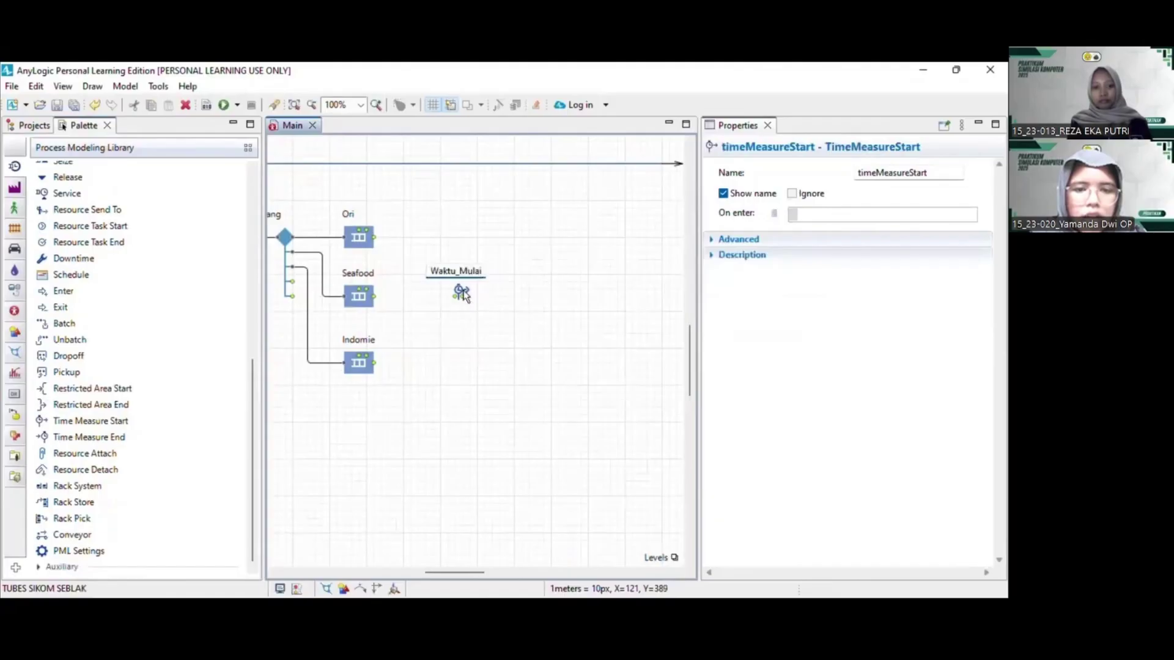
{"action": "key", "text": "Return"}
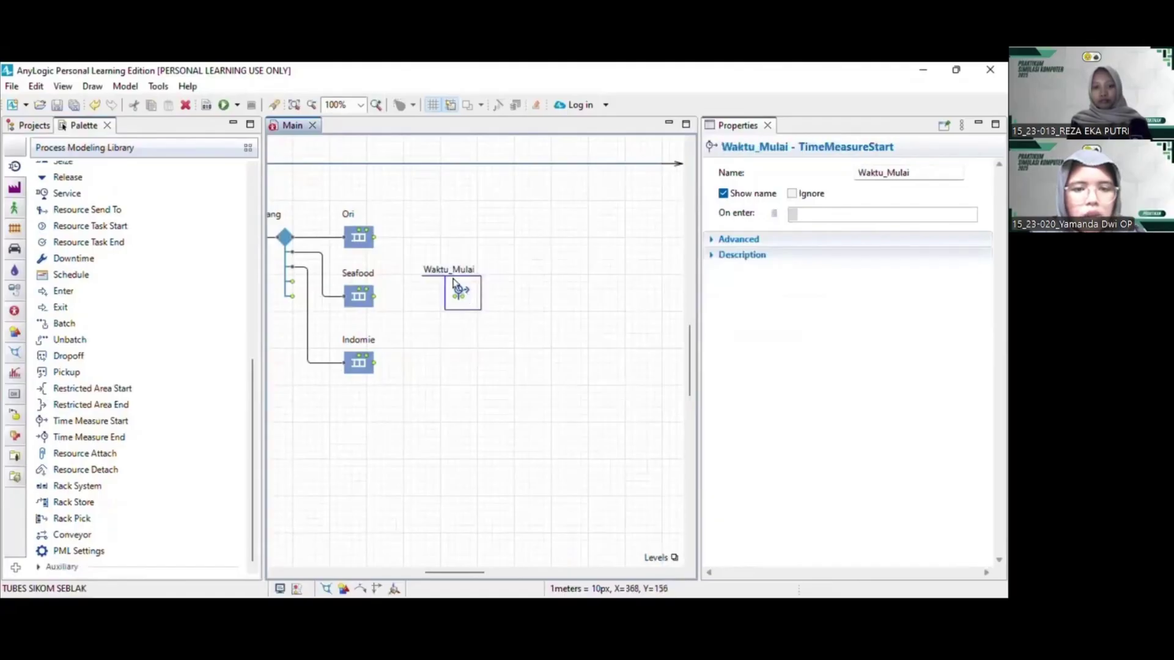
{"action": "left_click_drag", "start_coordinate": [436, 271], "coordinate": [451, 271]}
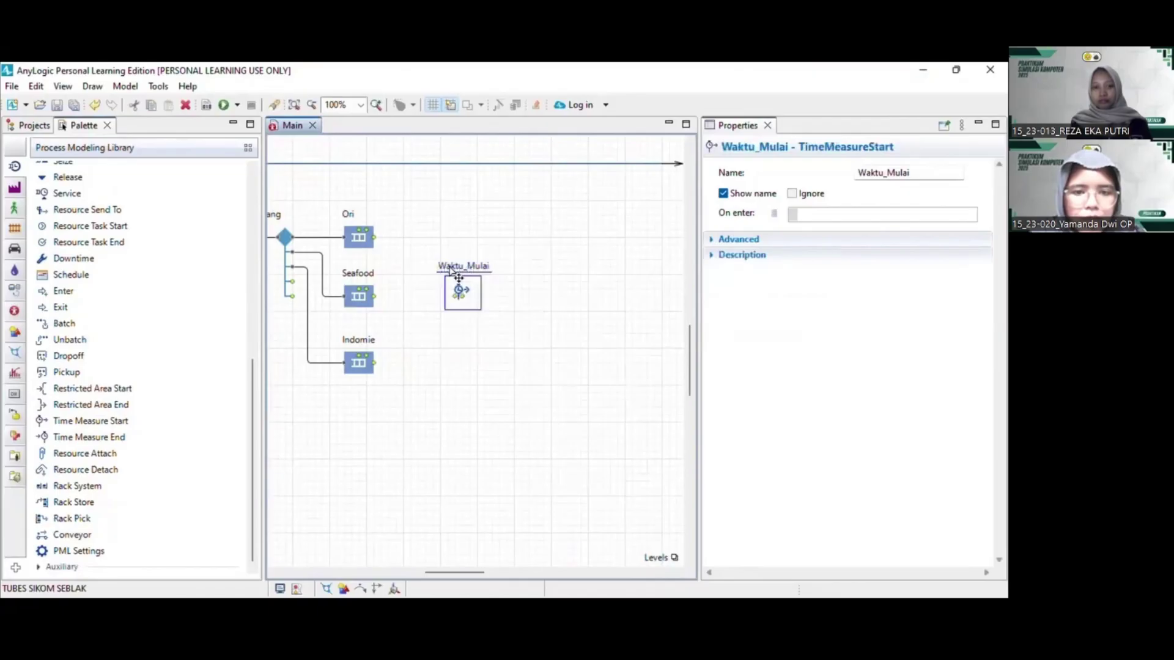
Connect the outputs of the Ori, Seafood and Indomie queues to the input of Waktu_Mulai
{"action": "left_click", "coordinate": [374, 240]}
{"action": "left_click_drag", "start_coordinate": [374, 240], "coordinate": [456, 298]}
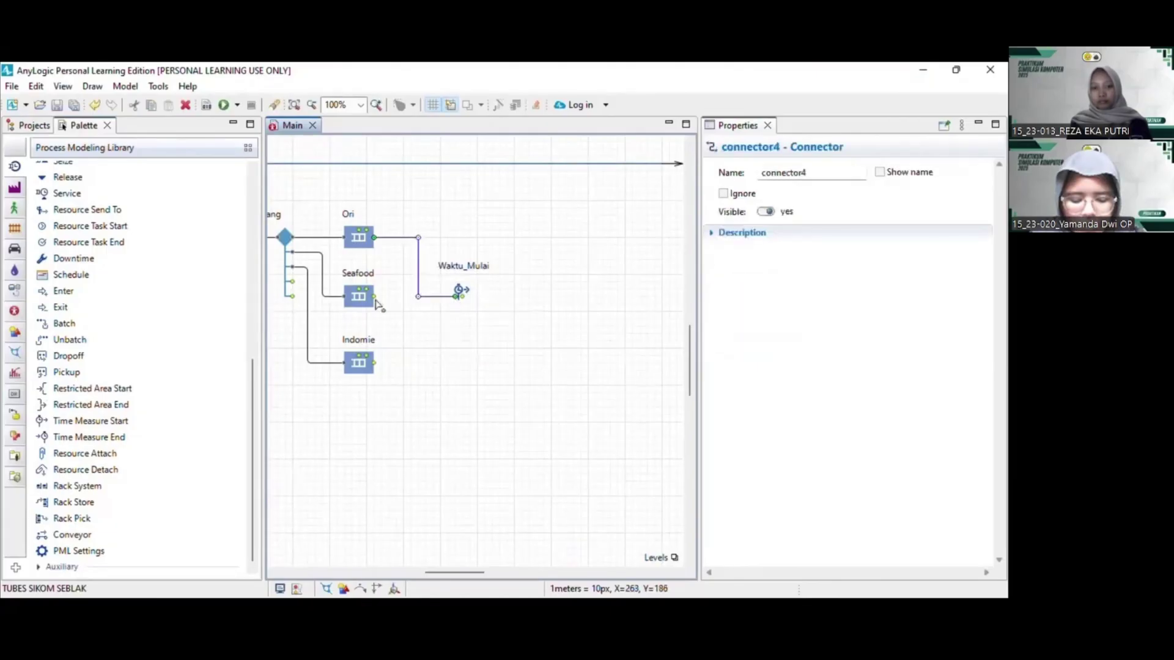
{"action": "left_click", "coordinate": [374, 298]}
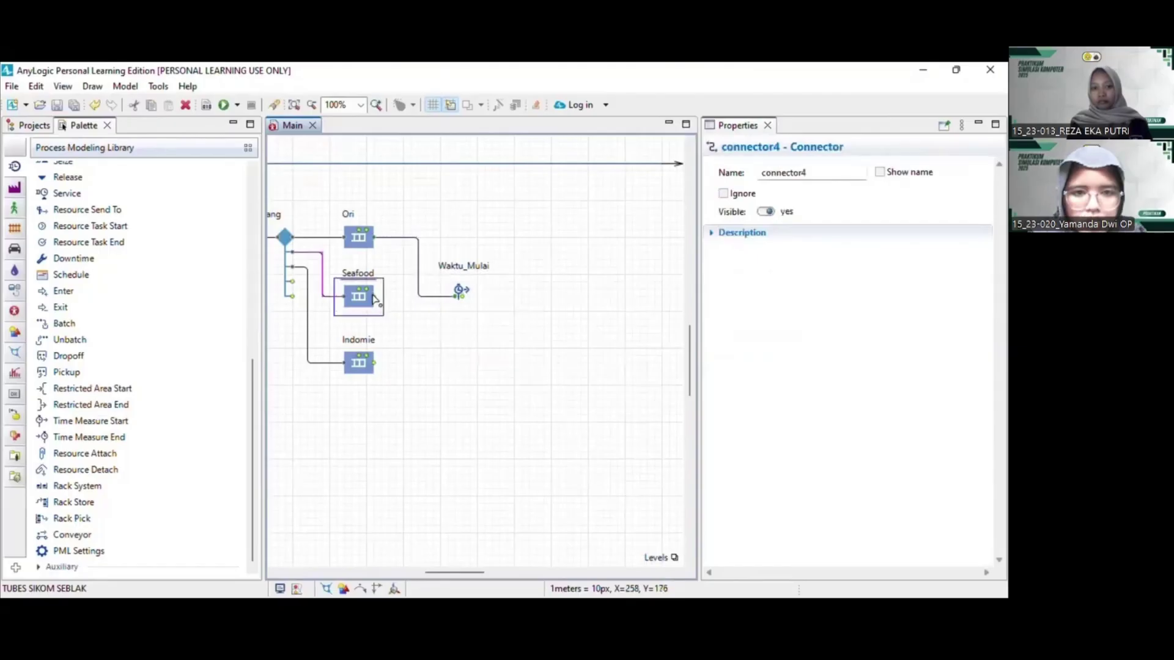
{"action": "left_click_drag", "start_coordinate": [375, 297], "coordinate": [455, 301]}
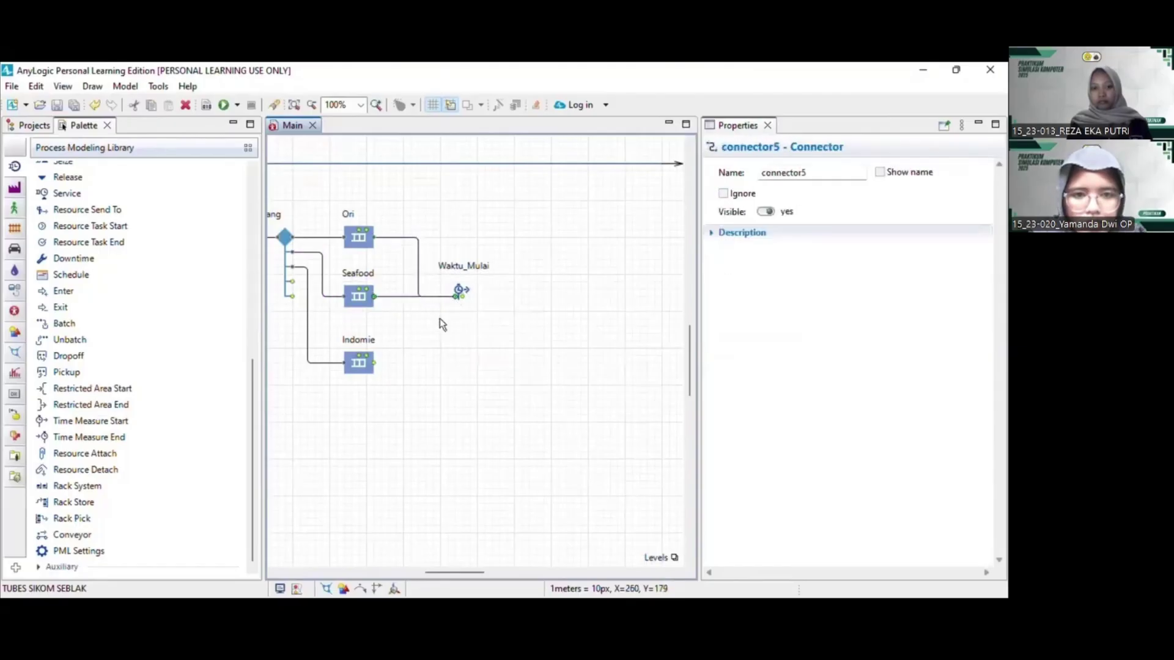
{"action": "left_click", "coordinate": [375, 366]}
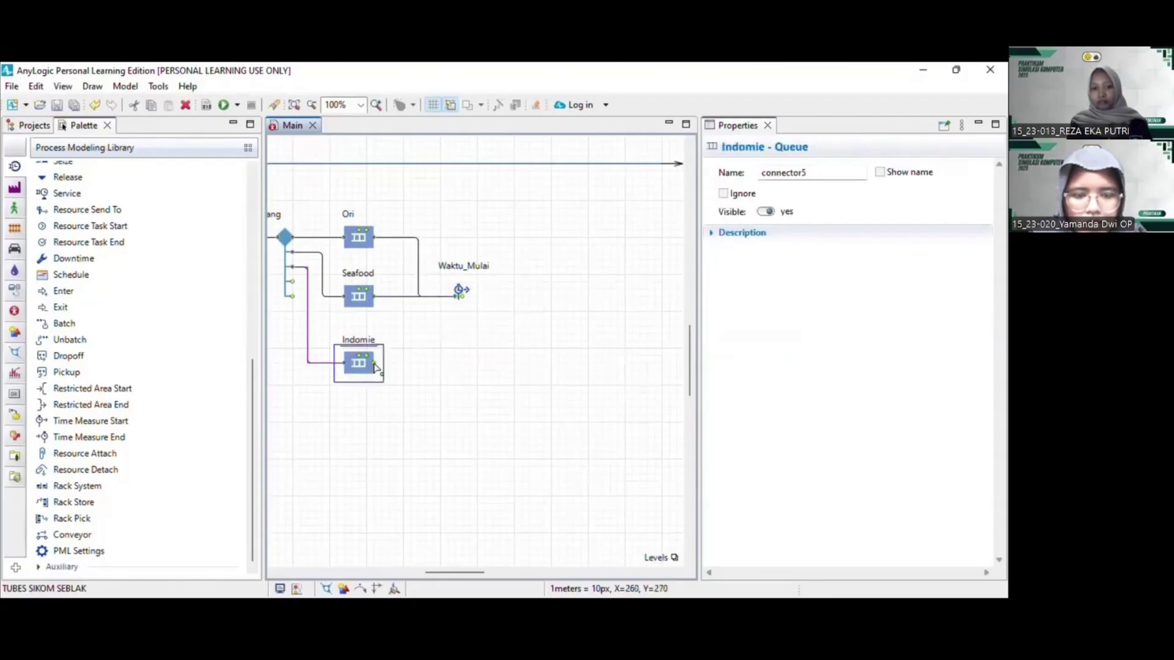
{"action": "left_click_drag", "start_coordinate": [375, 367], "coordinate": [456, 296]}
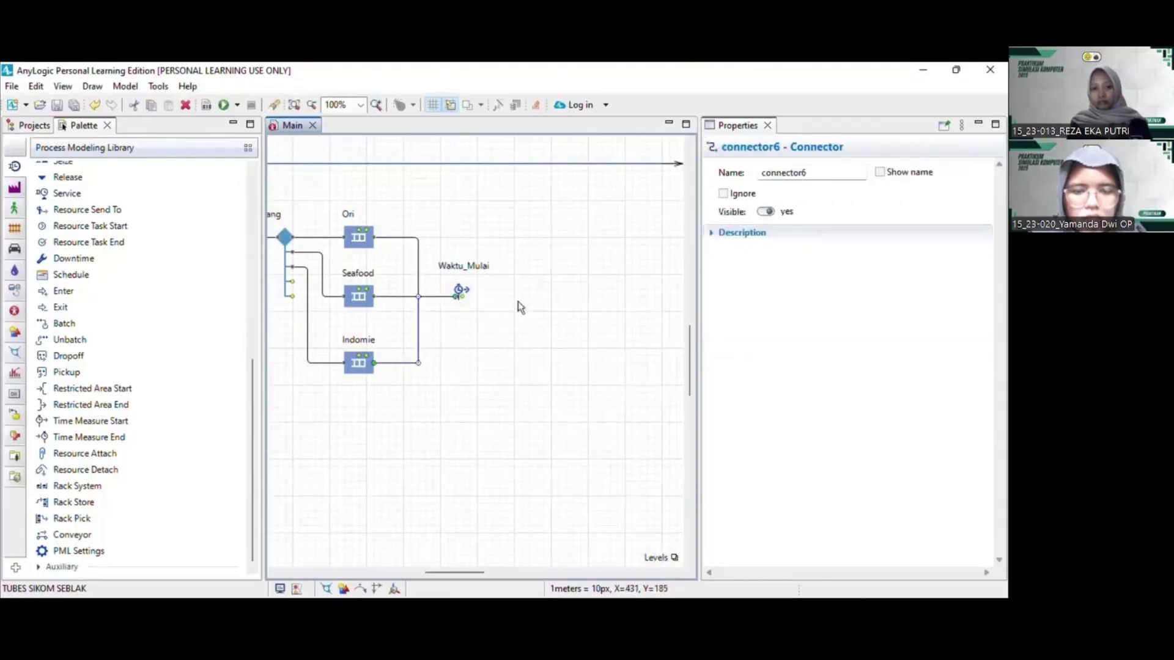
Add a Service block connected to the output of Waktu_Mulai and name it Menyiapkan_Bahan_Baku
{"action": "scroll", "coordinate": [518, 302], "scroll_direction": "right", "scroll_amount": 2}
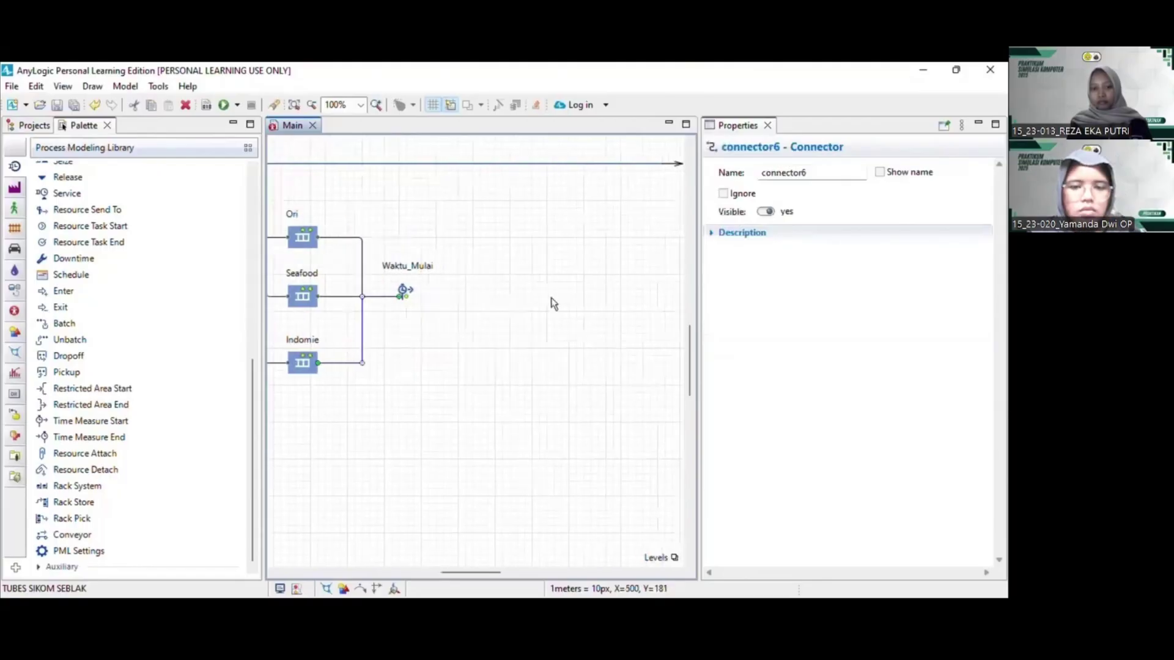
{"action": "scroll", "coordinate": [553, 304], "scroll_direction": "right", "scroll_amount": 2}
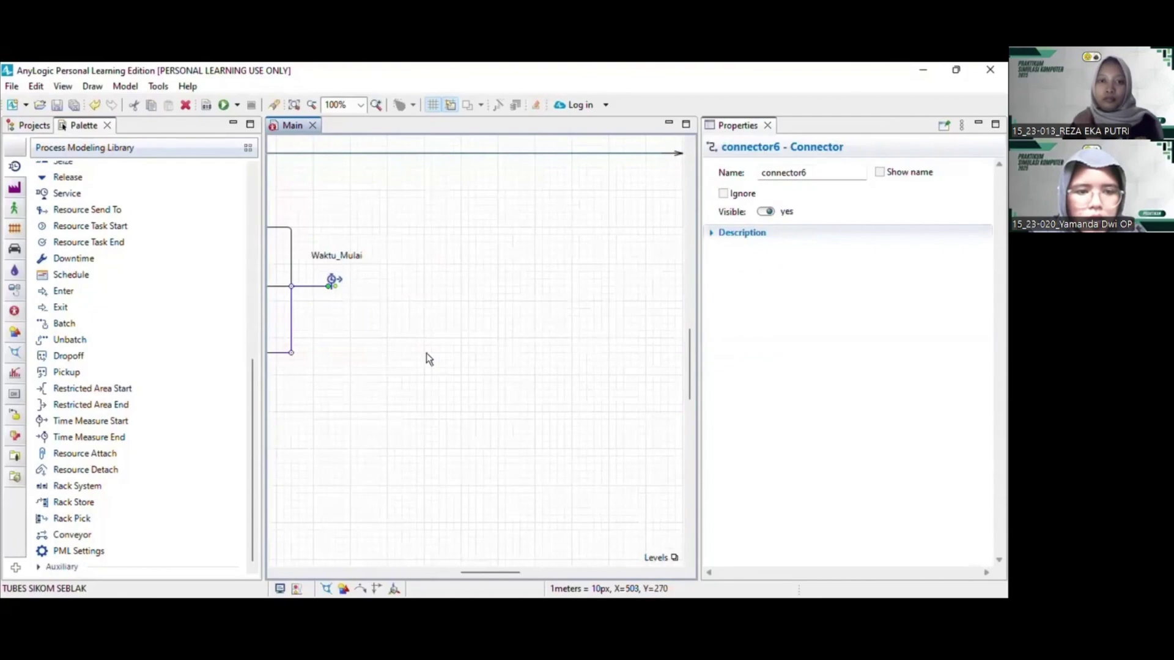
{"action": "scroll", "coordinate": [76, 433], "scroll_direction": "up", "scroll_amount": 5}
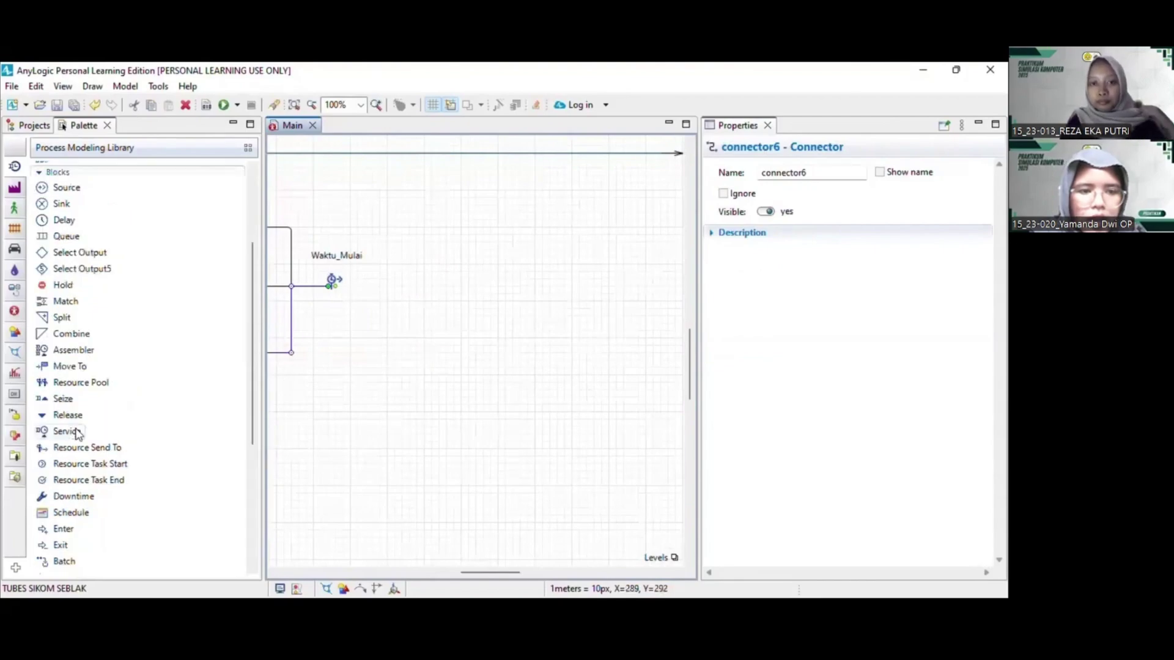
{"action": "left_click_drag", "start_coordinate": [77, 432], "coordinate": [408, 290]}
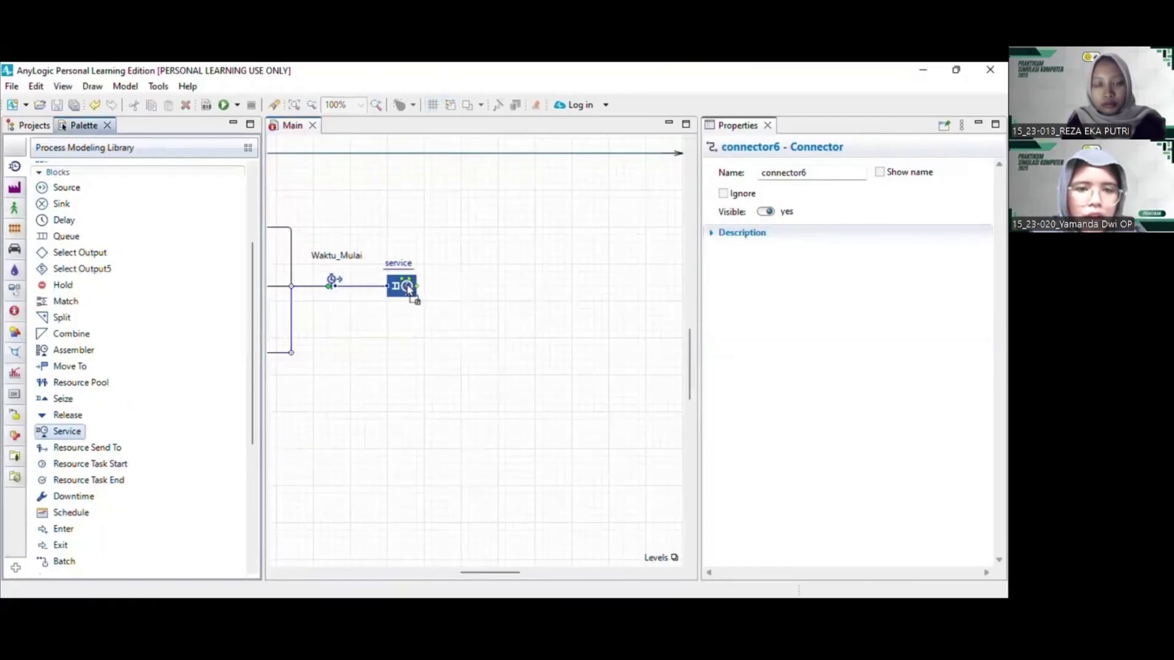
{"action": "left_click", "coordinate": [408, 288]}
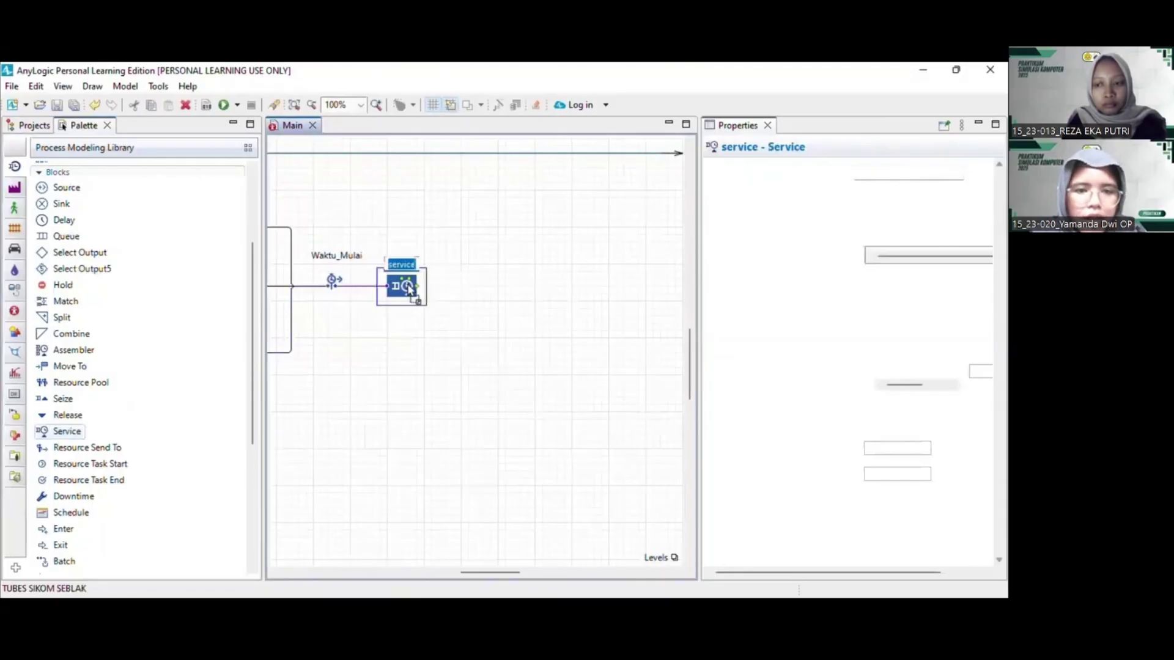
{"action": "type", "text": "Mer"}
{"action": "type", "text": "yiap"}
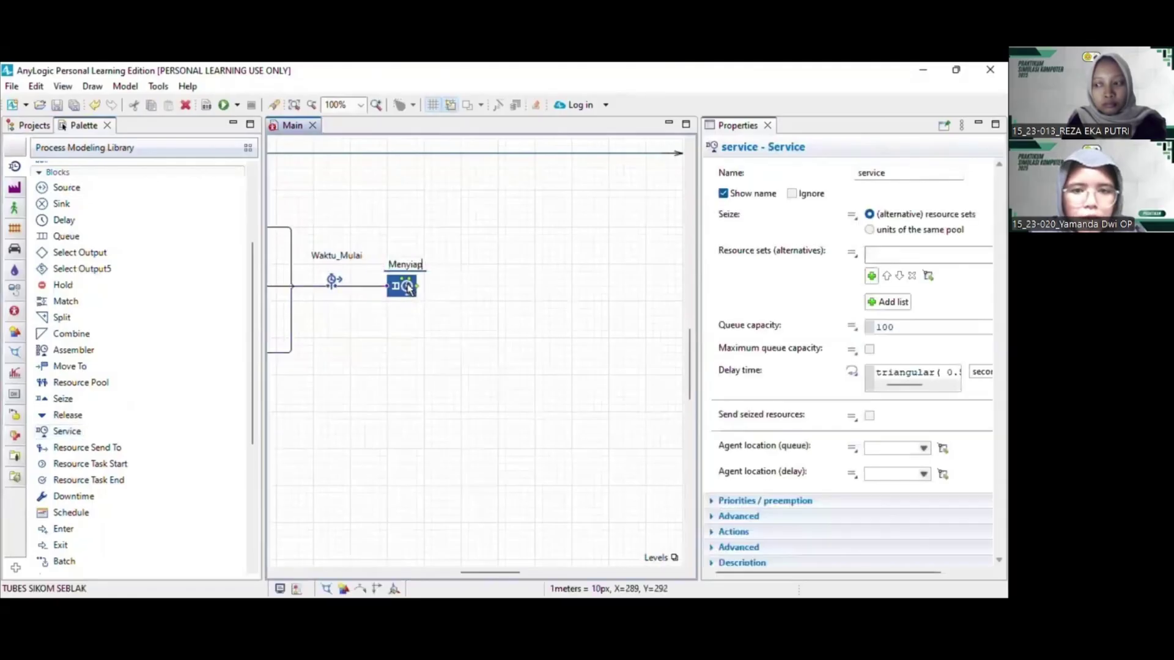
{"action": "type", "text": "kan_B"}
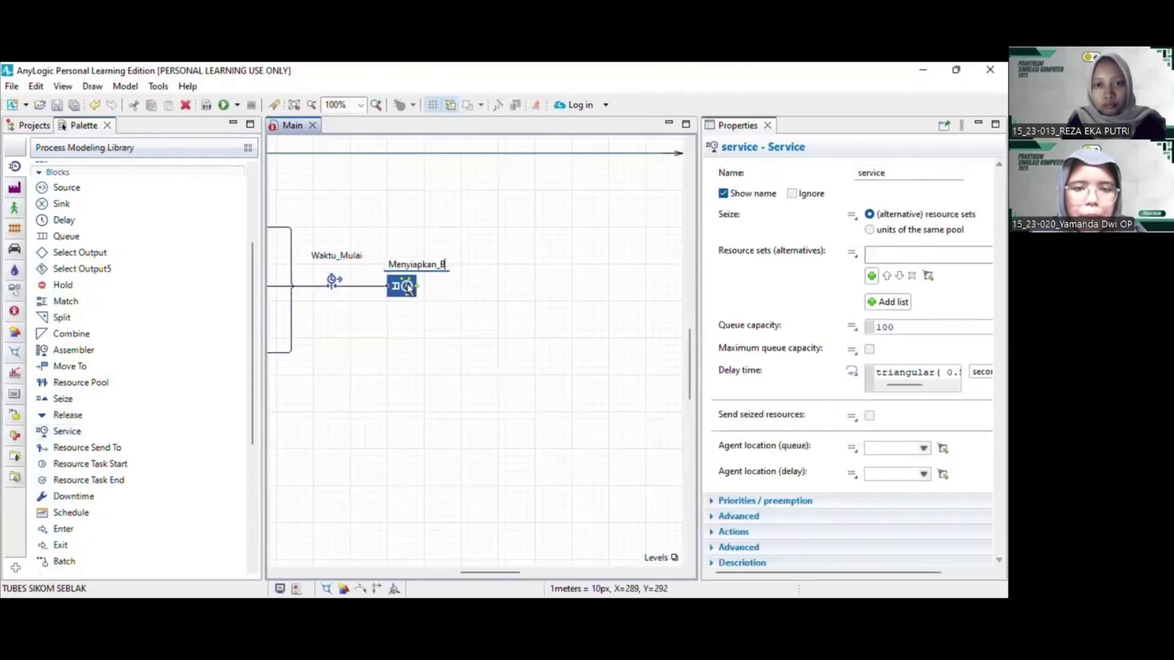
{"action": "type", "text": "ahan_"}
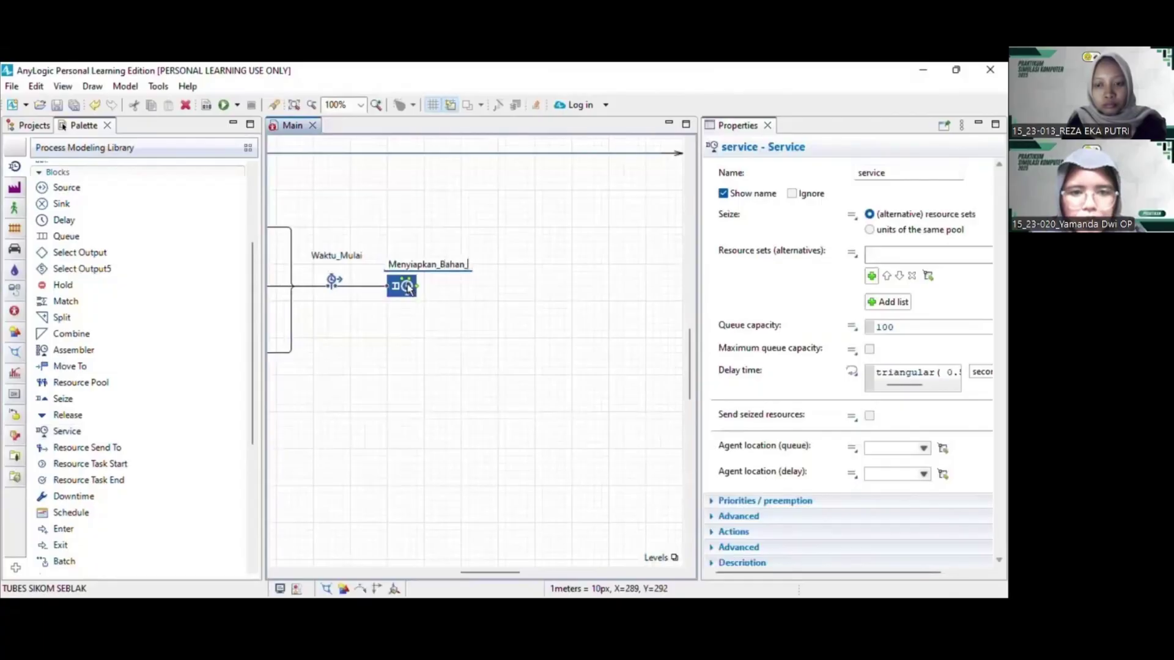
{"action": "type", "text": "Bak"}
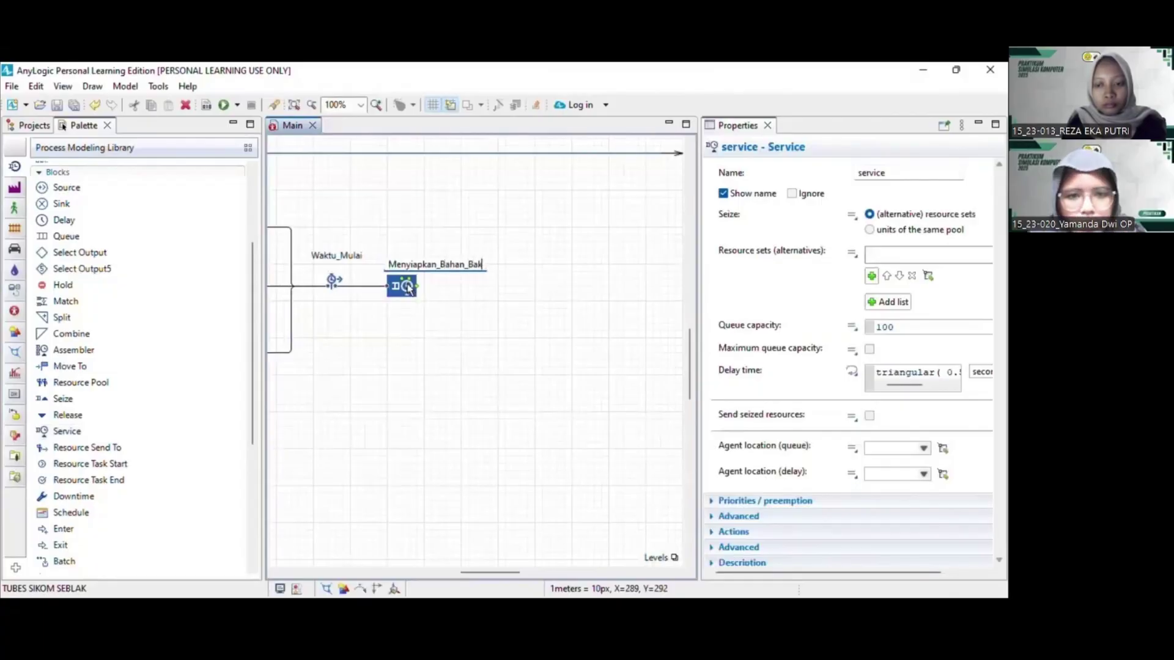
{"action": "type", "text": "u"}
{"action": "key", "text": "Return"}
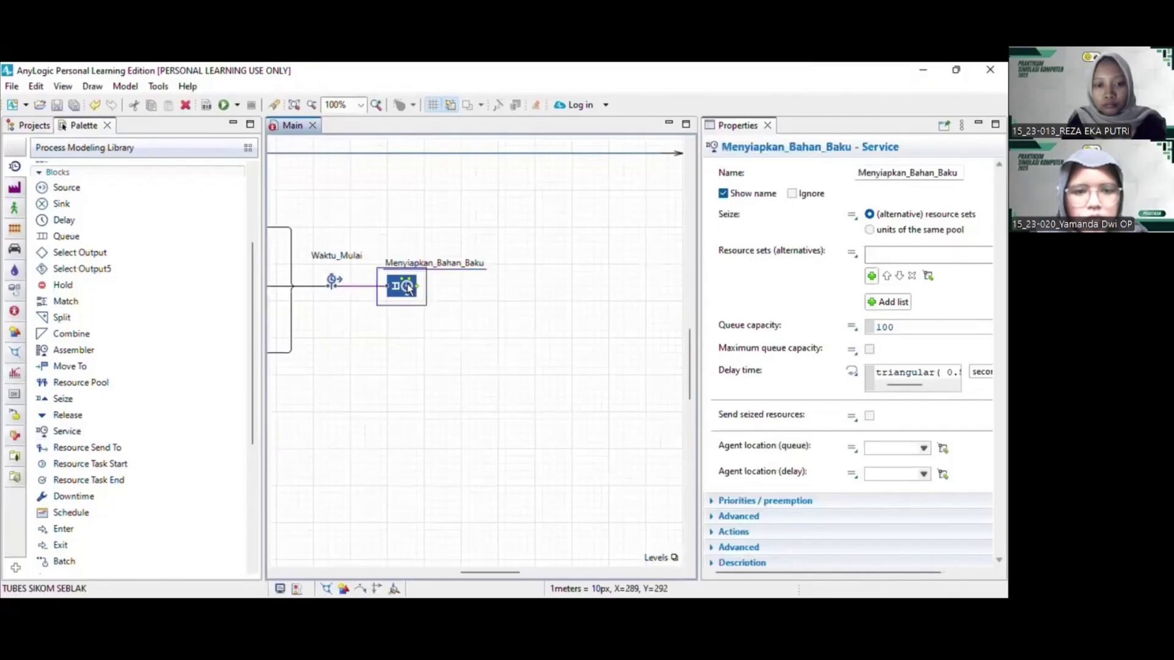
{"action": "left_click", "coordinate": [393, 327]}
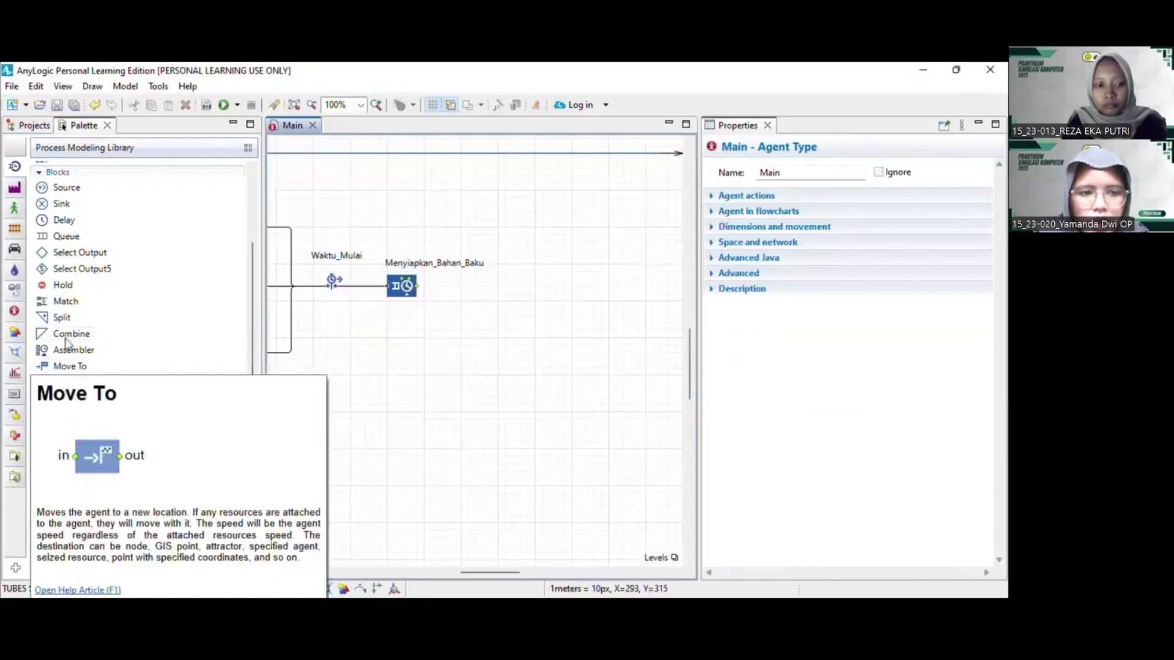
Add another Service block named Pemotongan_Bahan_Baku and connect the output of Menyiapkan_Bahan_Baku to its input
{"action": "scroll", "coordinate": [207, 320], "scroll_direction": "down", "scroll_amount": 2}
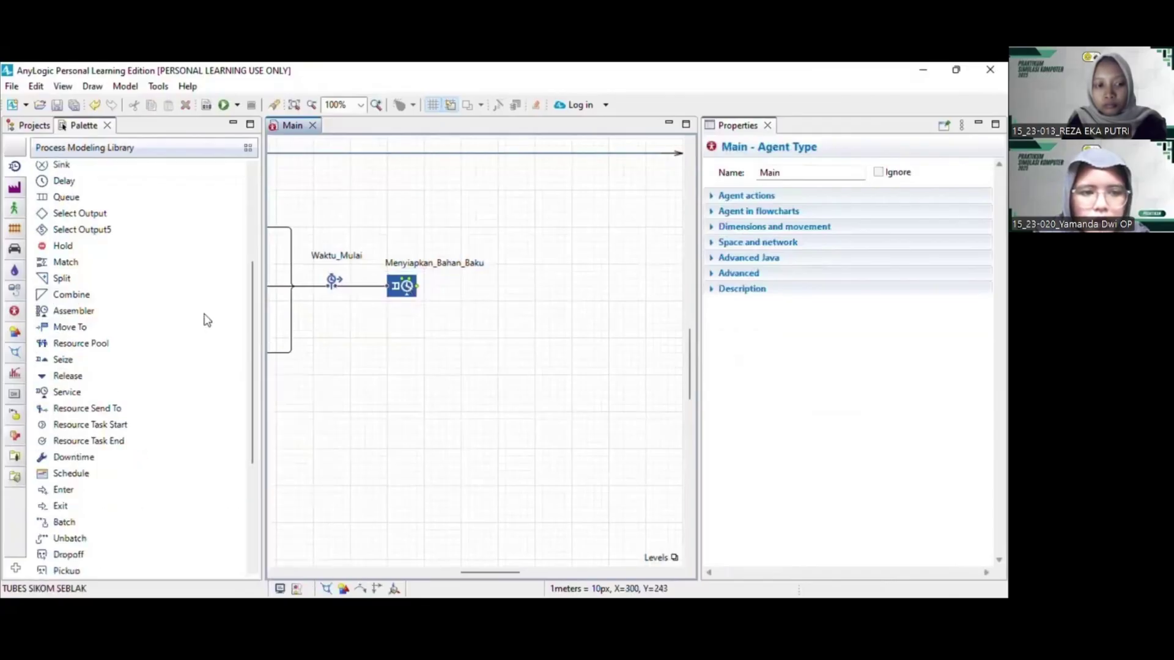
{"action": "scroll", "coordinate": [207, 320], "scroll_direction": "down", "scroll_amount": 3}
{"action": "left_click_drag", "start_coordinate": [66, 342], "coordinate": [518, 290]}
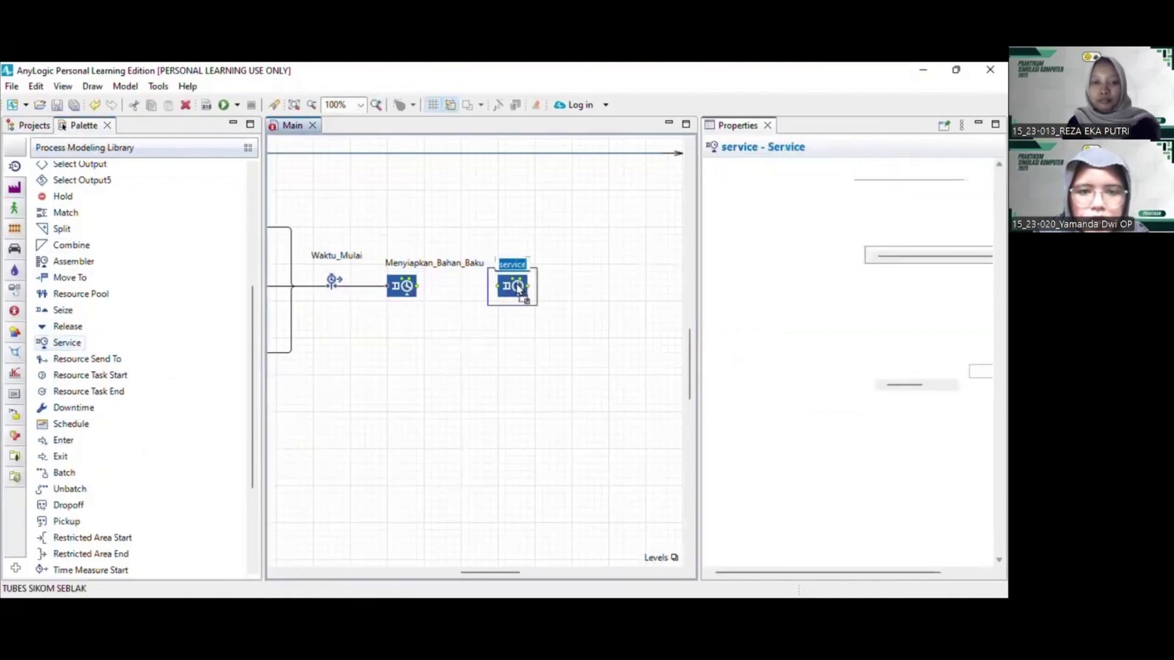
{"action": "type", "text": "pe"}
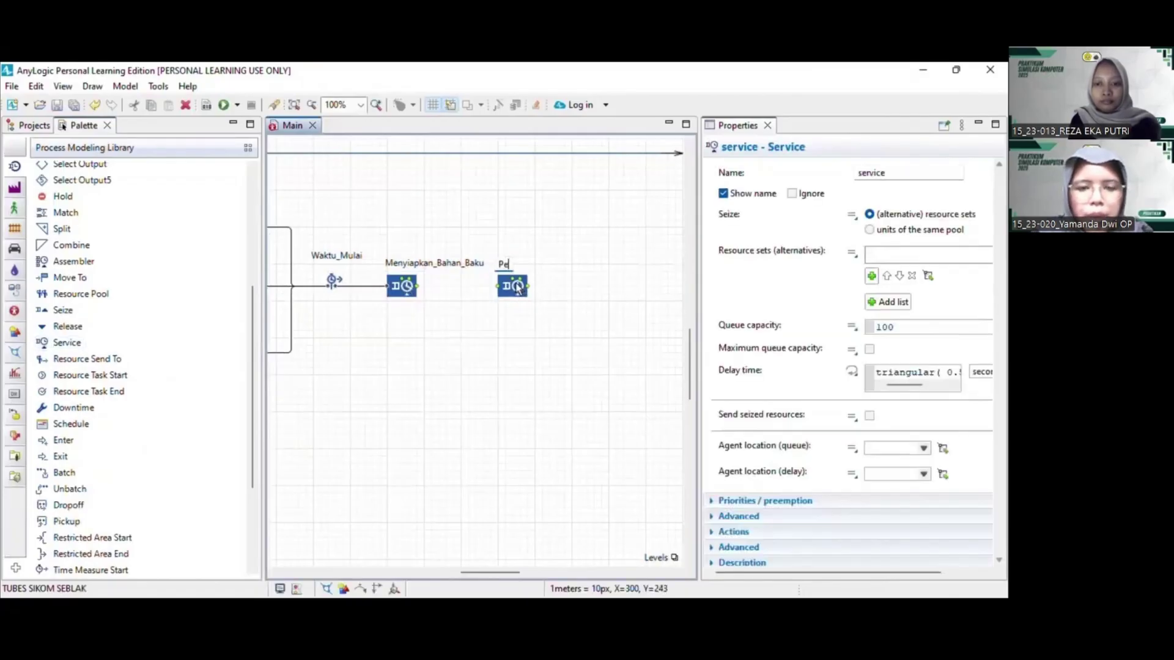
{"action": "type", "text": "motongan_"}
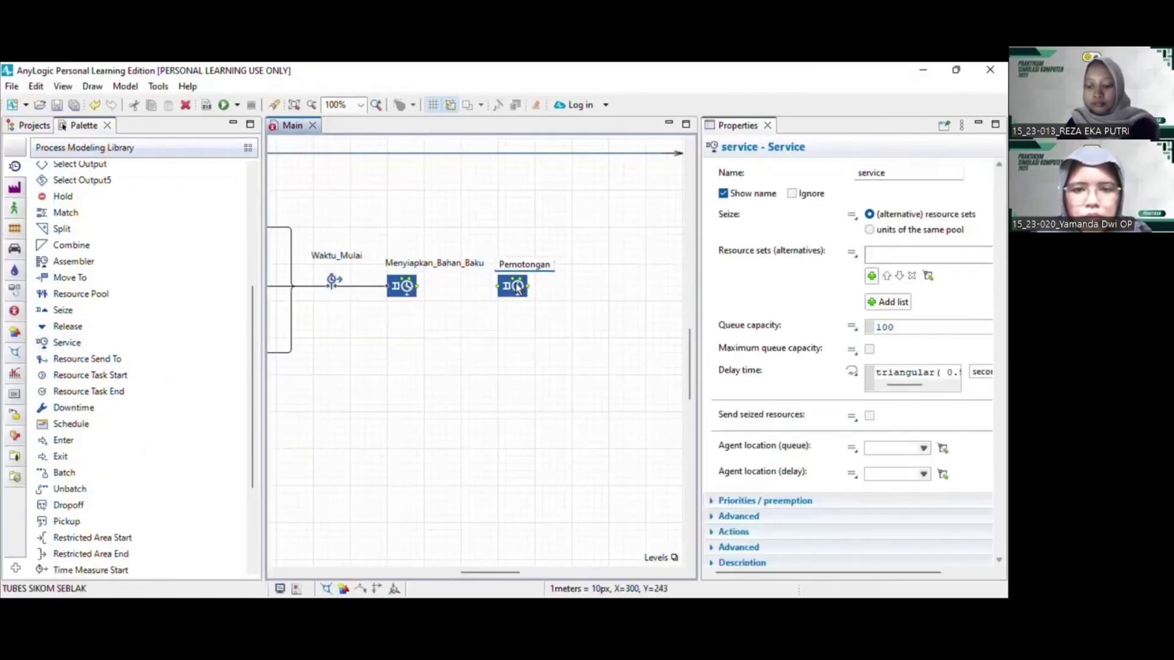
{"action": "type", "text": "Ba"}
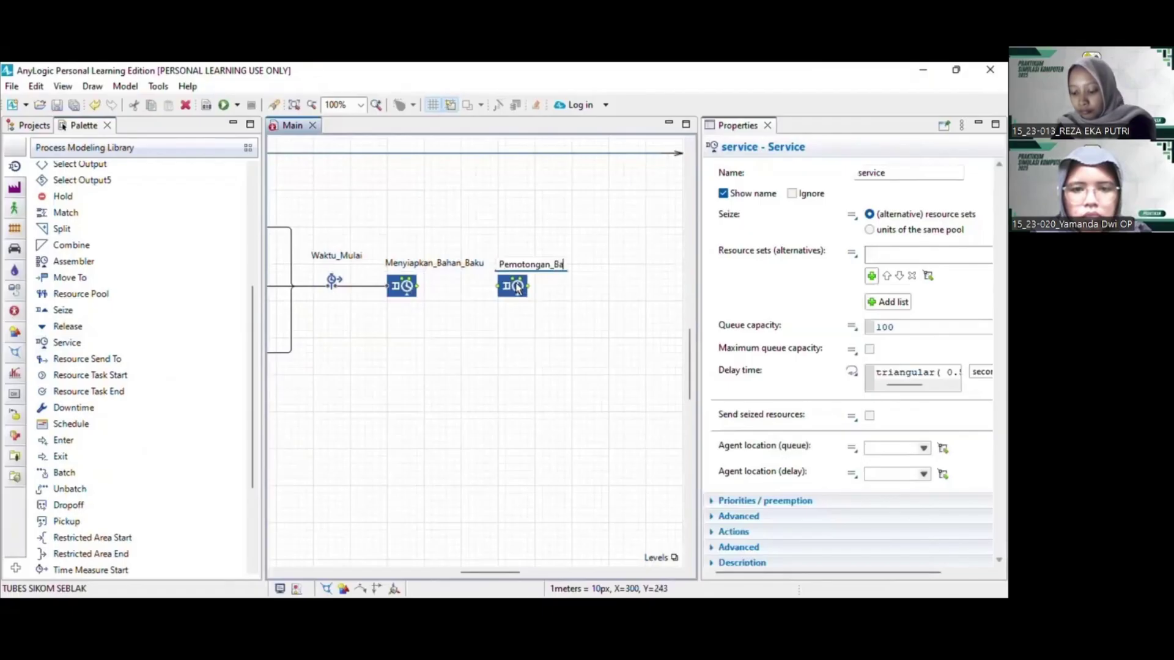
{"action": "type", "text": "han_Baku"}
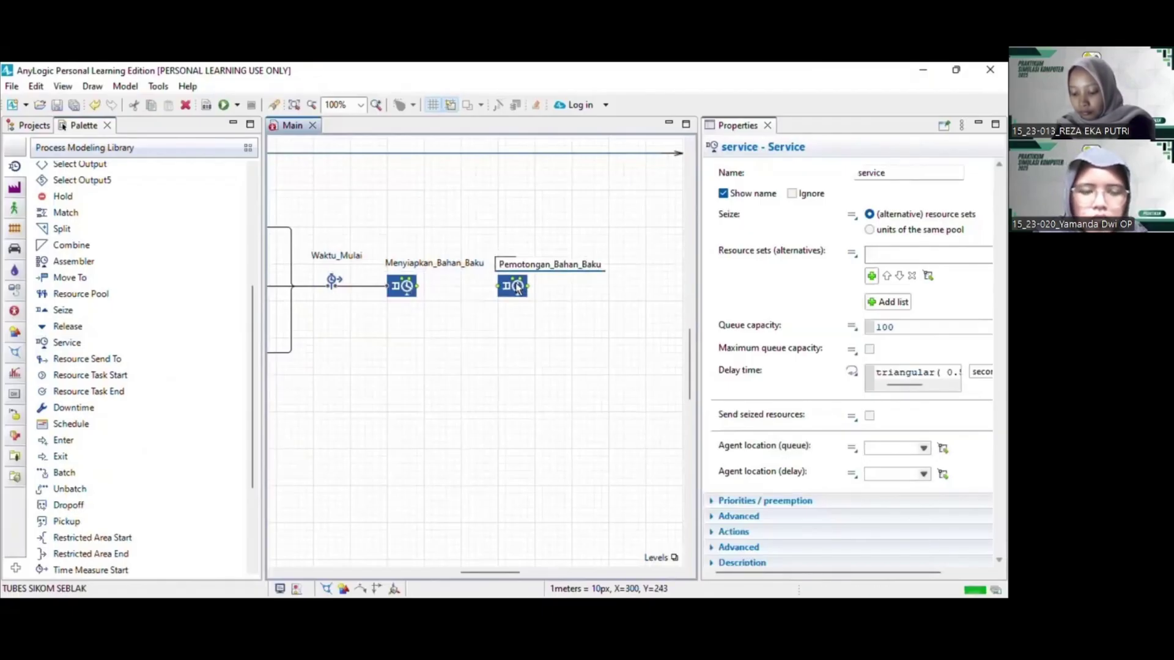
{"action": "key", "text": "Return"}
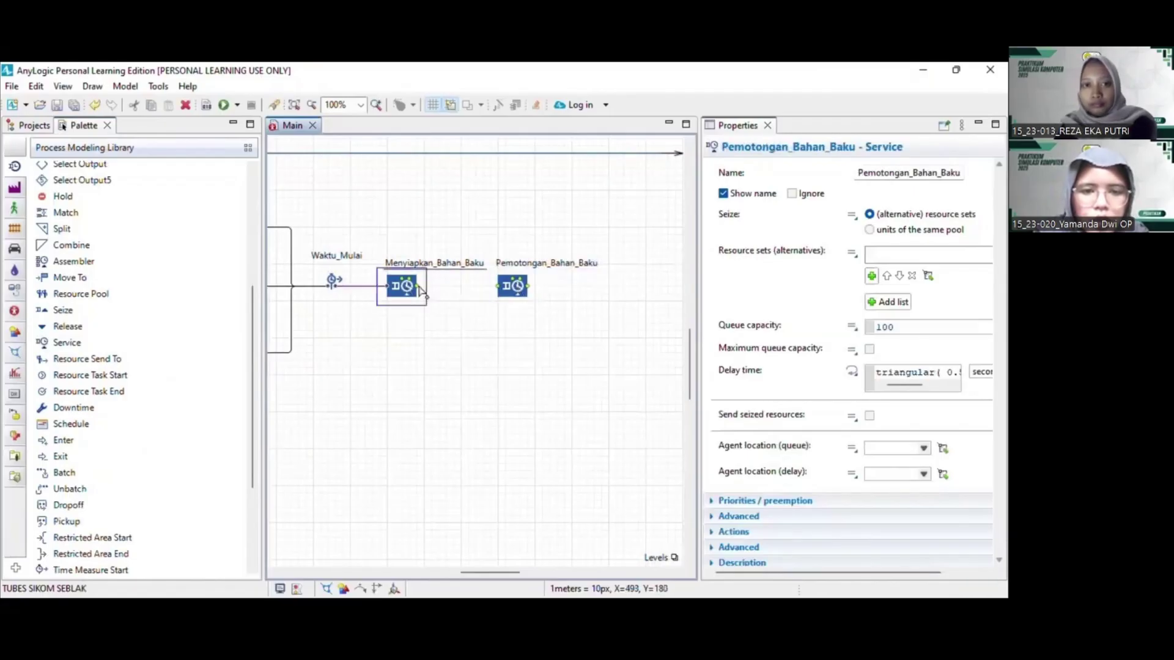
{"action": "left_click_drag", "start_coordinate": [418, 287], "coordinate": [498, 287]}
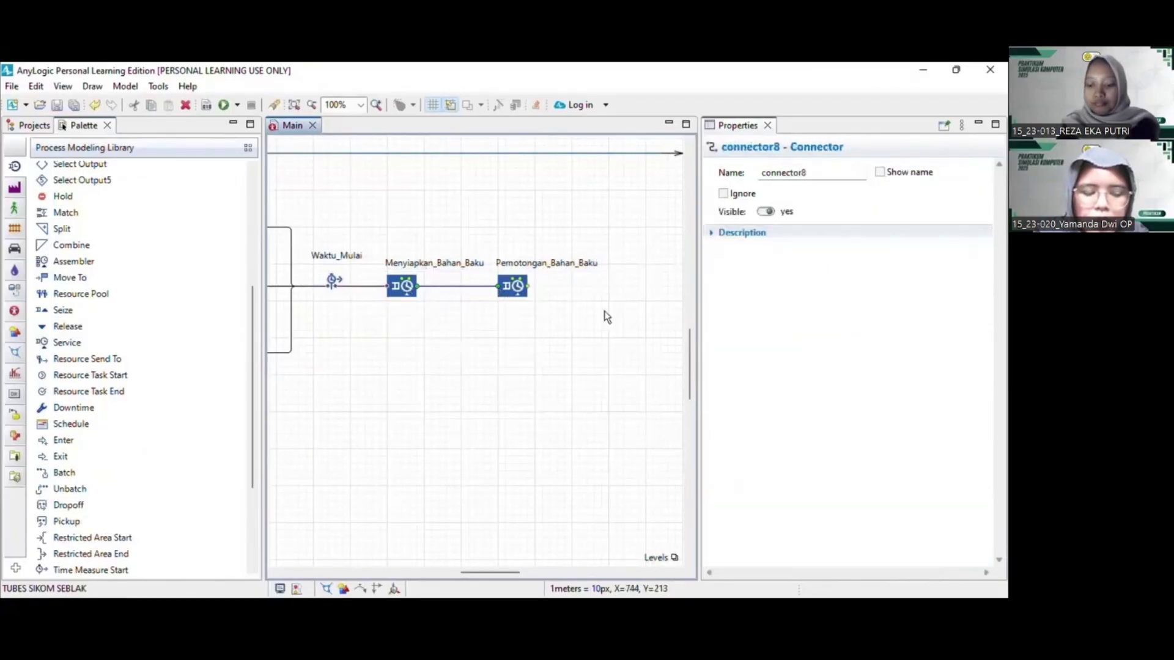
{"action": "scroll", "coordinate": [604, 311], "scroll_direction": "right", "scroll_amount": 3}
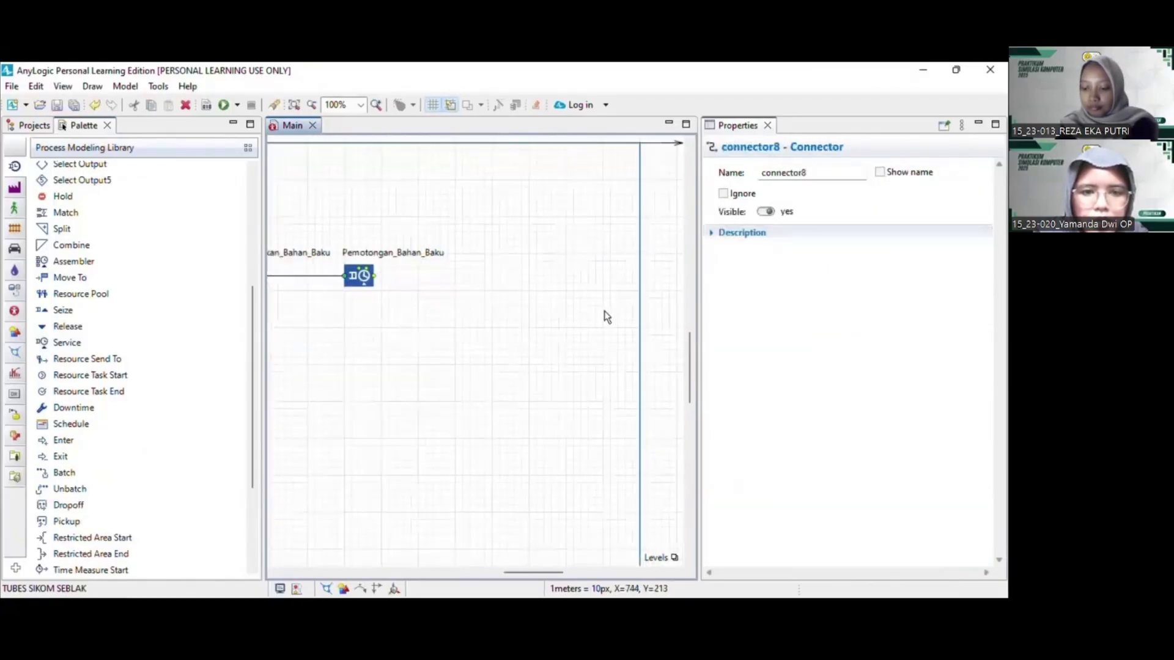
Add a Service block named Memasak after Pemotongan_Bahan_Baku and connect the output of Pemotongan_Bahan_Baku to its input
{"action": "scroll", "coordinate": [604, 311], "scroll_direction": "right", "scroll_amount": 1}
{"action": "scroll", "coordinate": [604, 311], "scroll_direction": "down", "scroll_amount": 2}
{"action": "scroll", "coordinate": [604, 310], "scroll_direction": "up", "scroll_amount": 3}
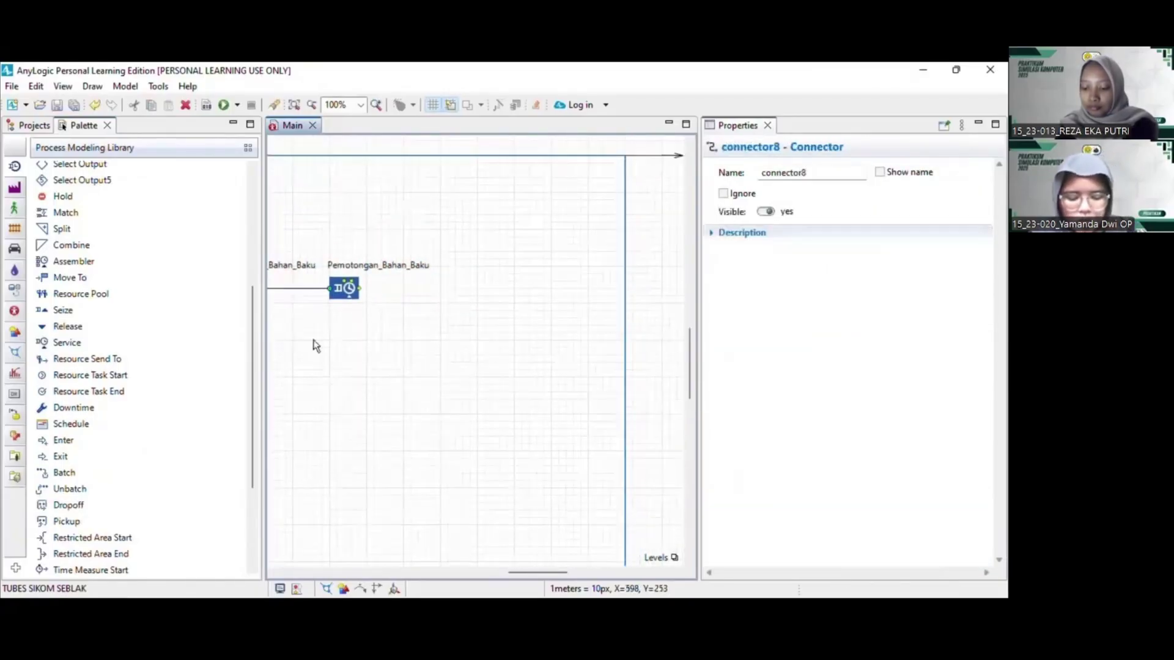
{"action": "left_click_drag", "start_coordinate": [61, 344], "coordinate": [461, 290]}
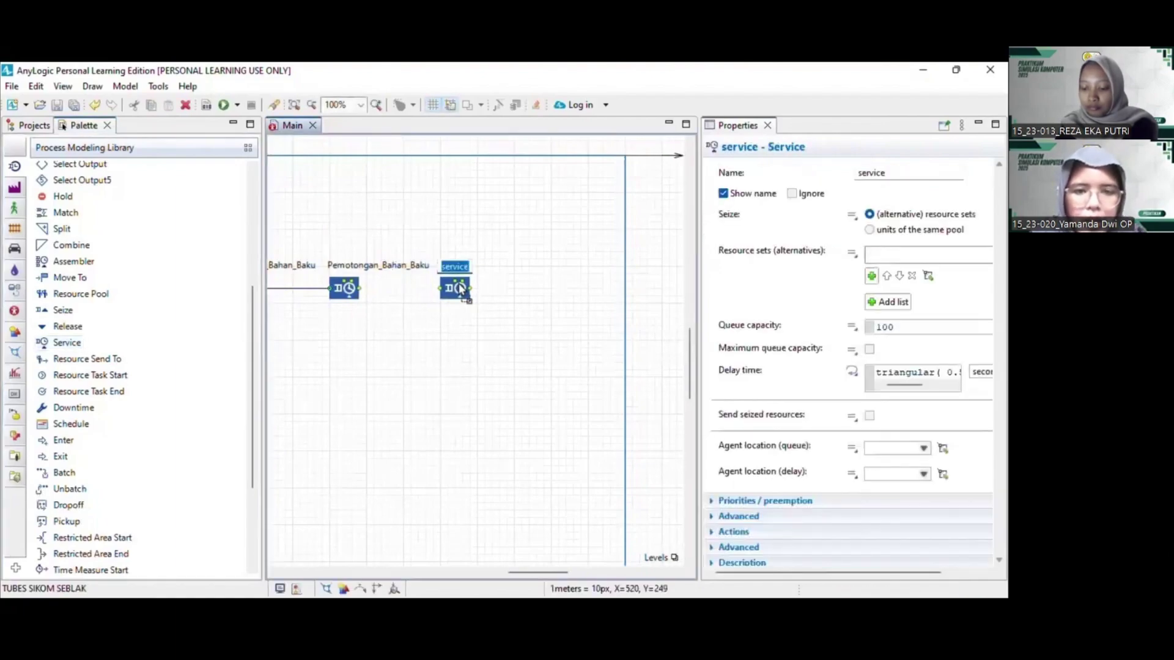
{"action": "type", "text": "Memasak"}
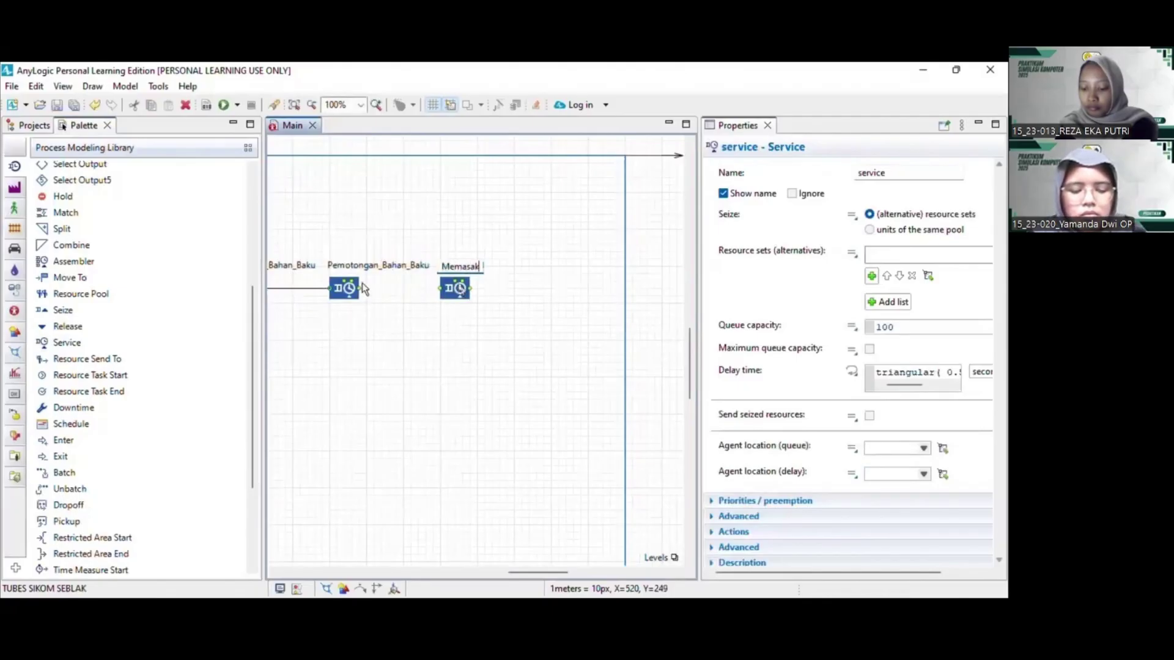
{"action": "key", "text": "Return"}
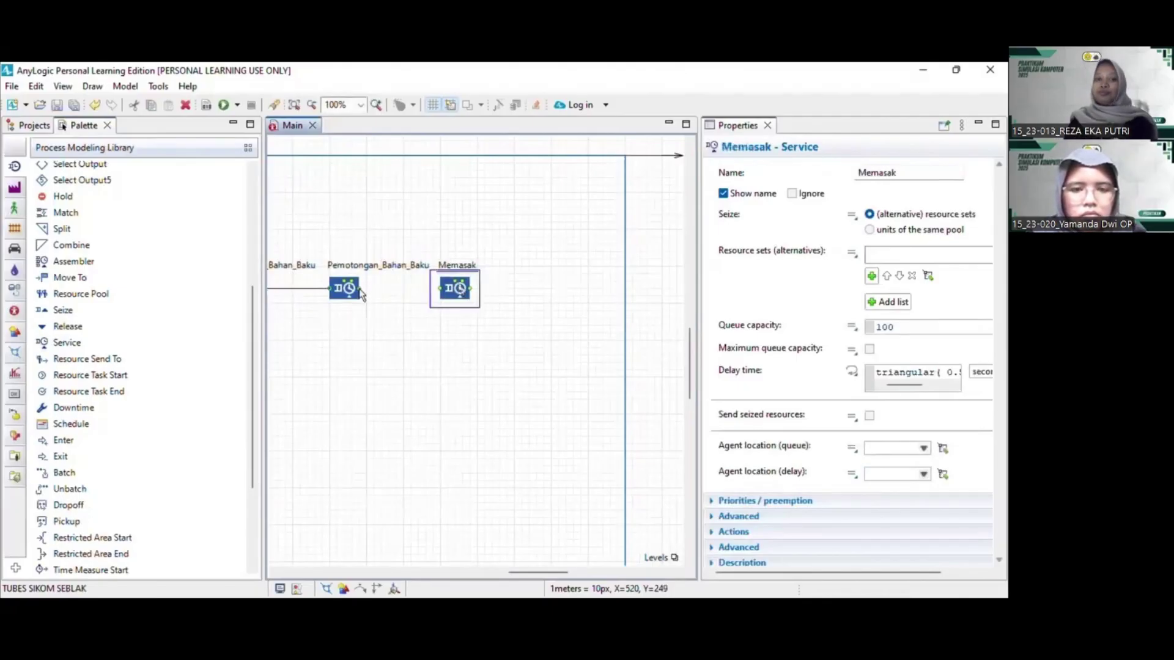
{"action": "left_click", "coordinate": [362, 293]}
{"action": "left_click_drag", "start_coordinate": [362, 294], "coordinate": [440, 292]}
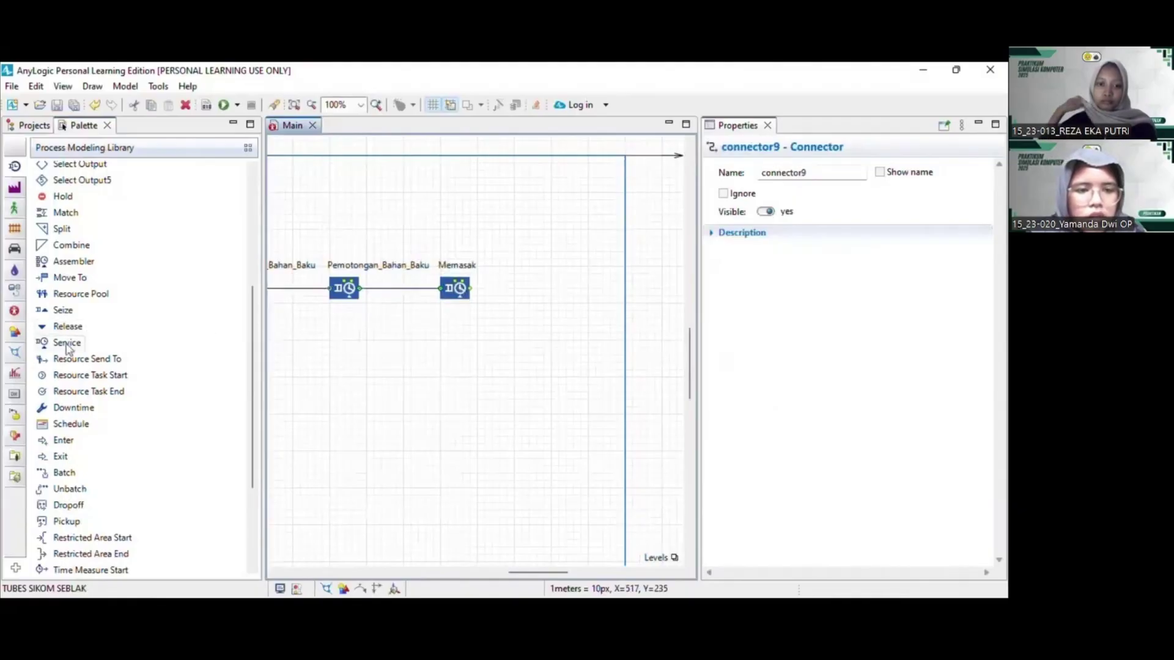
Add a Service block connected to the output of Memasak and name it Pengemasan
{"action": "left_click_drag", "start_coordinate": [68, 346], "coordinate": [542, 290]}
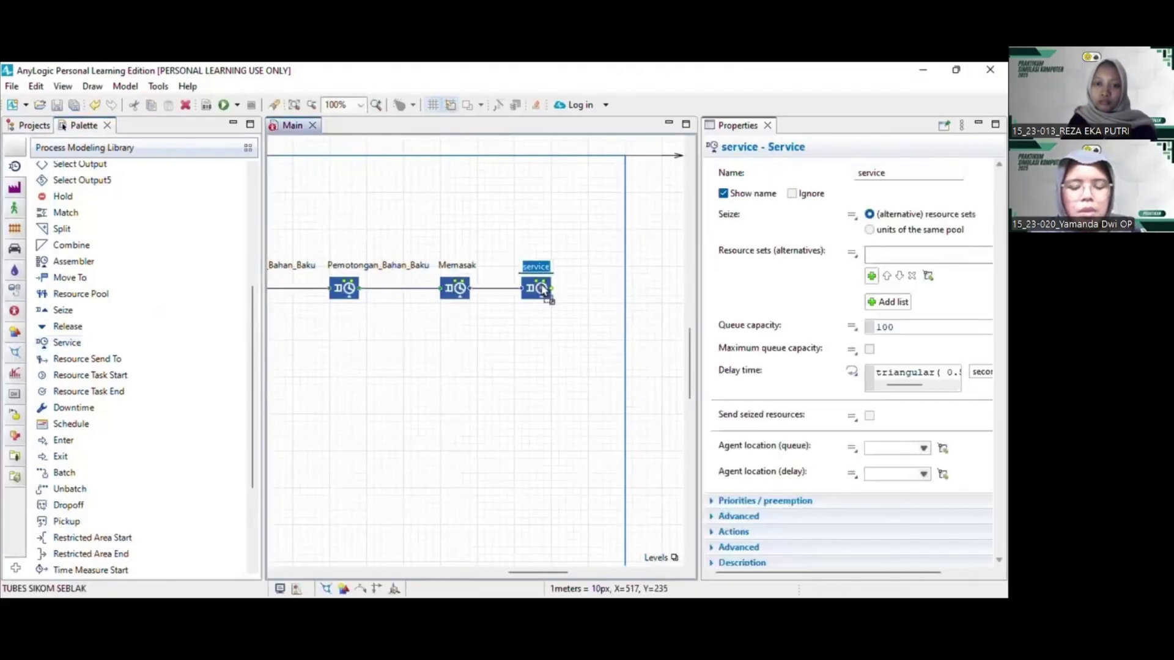
{"action": "type", "text": "Pengema"}
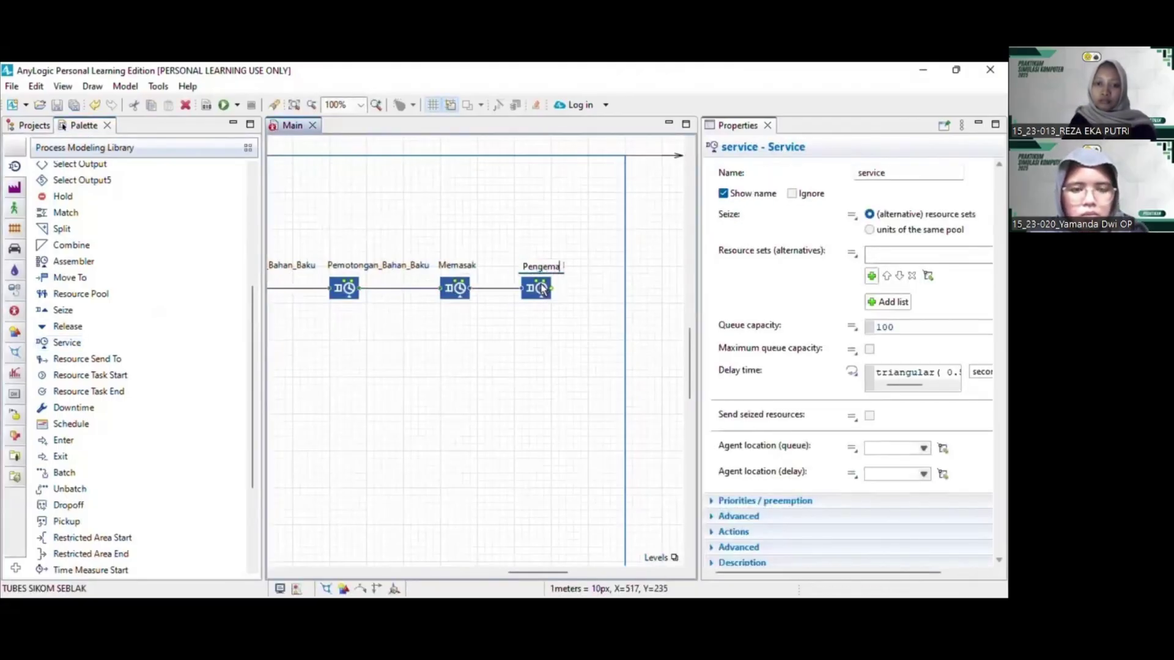
{"action": "type", "text": "san"}
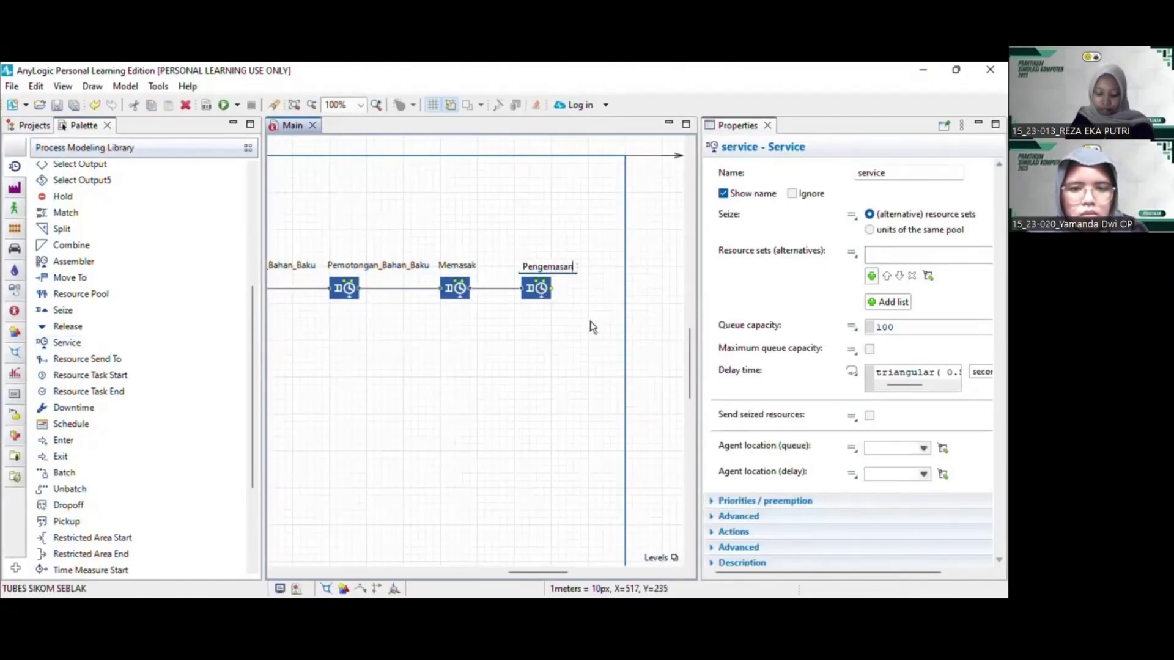
{"action": "scroll", "coordinate": [589, 326], "scroll_direction": "right", "scroll_amount": 5}
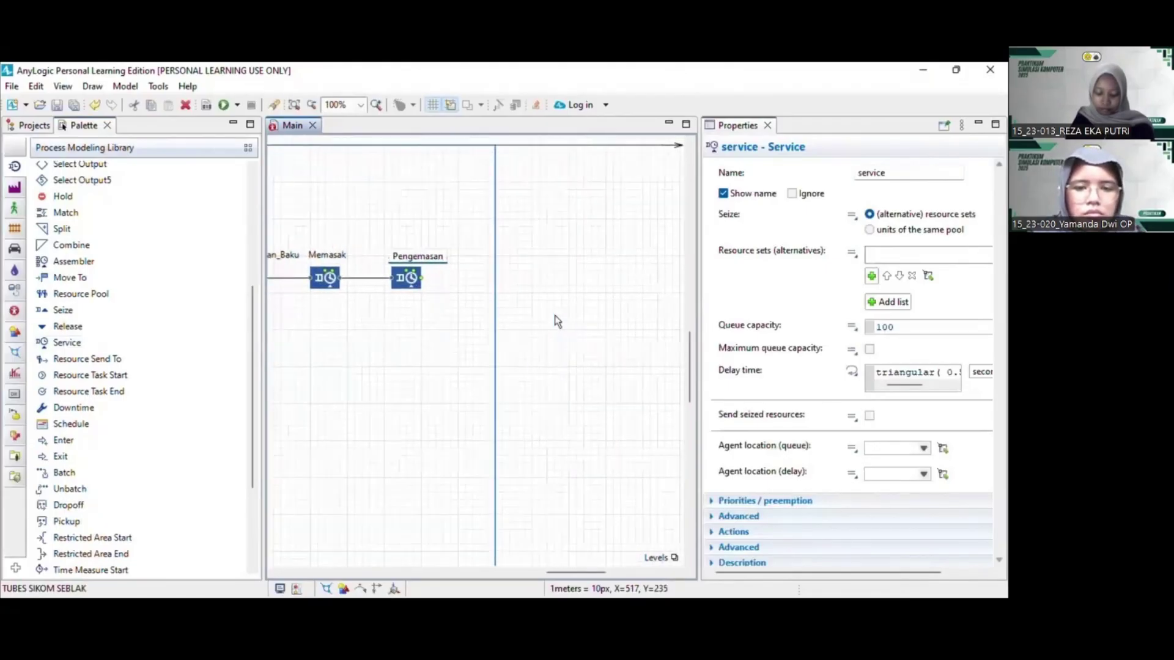
{"action": "scroll", "coordinate": [557, 321], "scroll_direction": "right", "scroll_amount": 4}
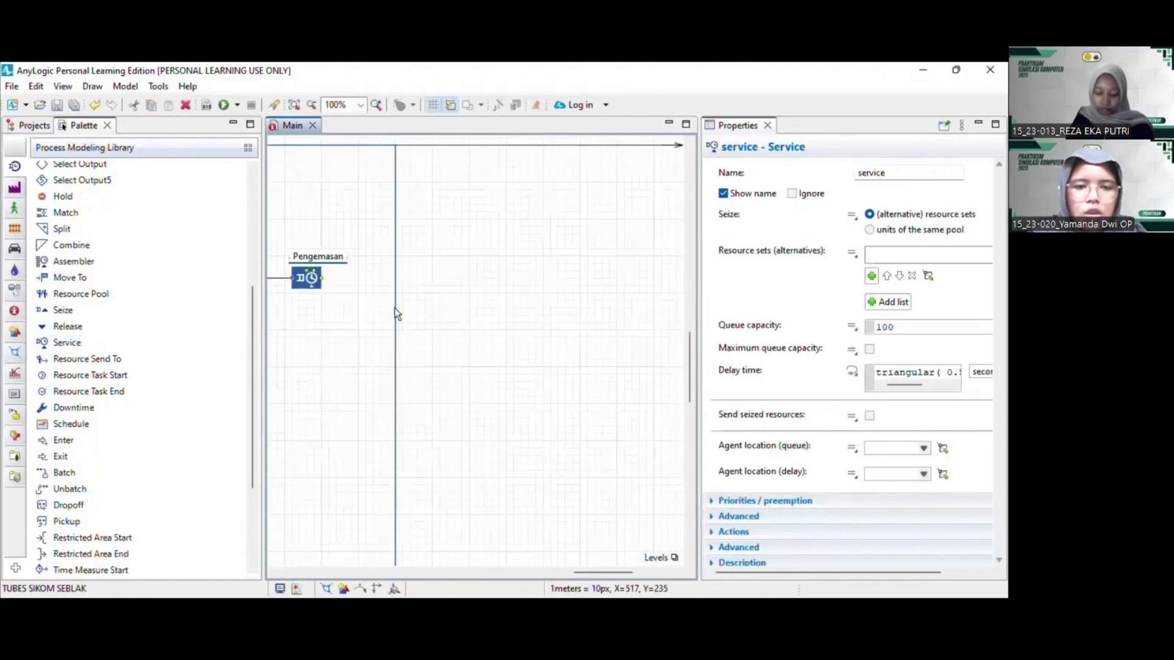
{"action": "key", "text": "Return"}
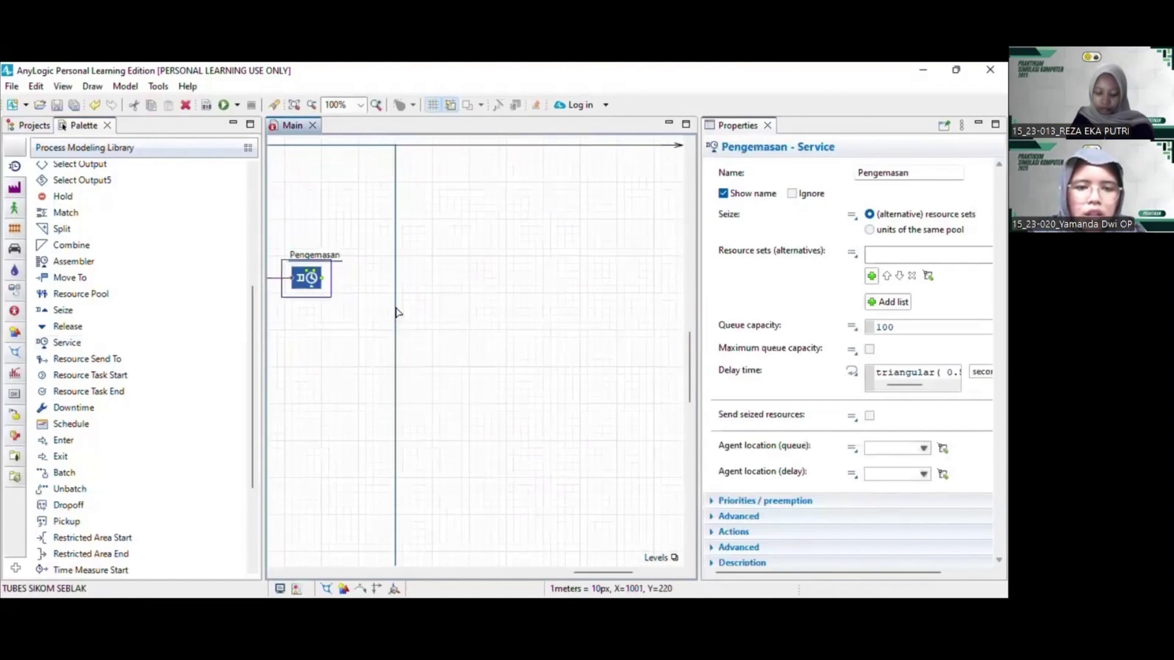
Widen the Main frame to 1350 to make room for more blocks beyond Pengemasan
{"action": "left_click", "coordinate": [396, 314]}
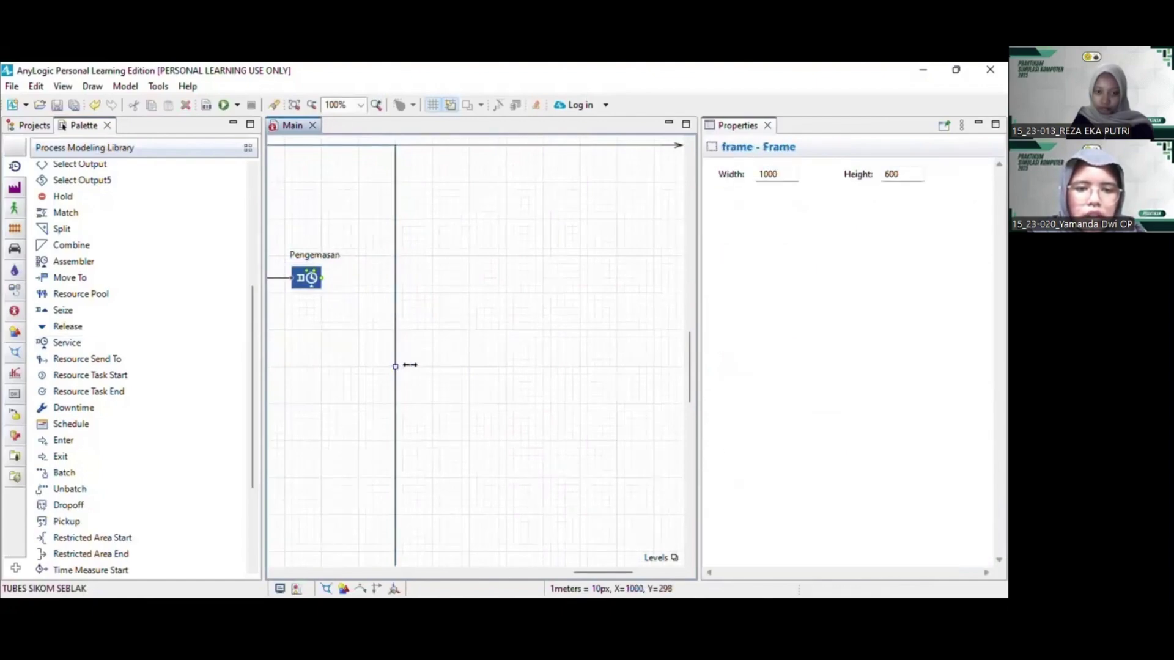
{"action": "left_click_drag", "start_coordinate": [406, 364], "coordinate": [654, 358]}
{"action": "scroll", "coordinate": [414, 335], "scroll_direction": "left", "scroll_amount": 2}
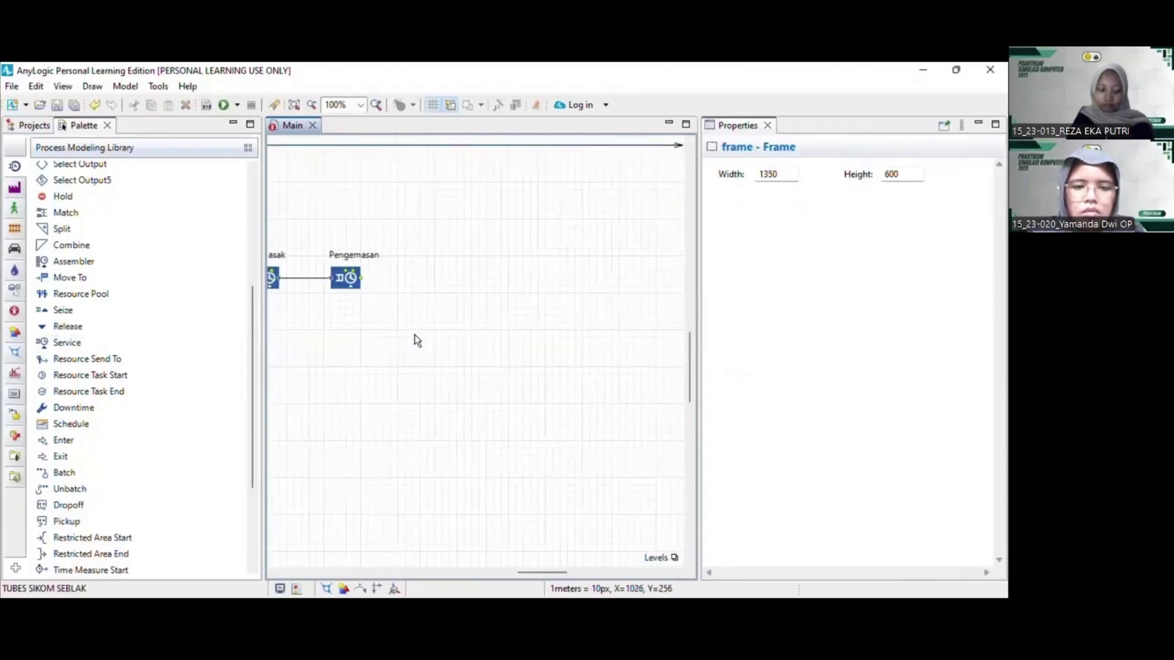
Add a Time Measure End block named Waktu_Total after Pengemasan and connect the output of Pengemasan to its input
{"action": "scroll", "coordinate": [415, 335], "scroll_direction": "up", "scroll_amount": 1}
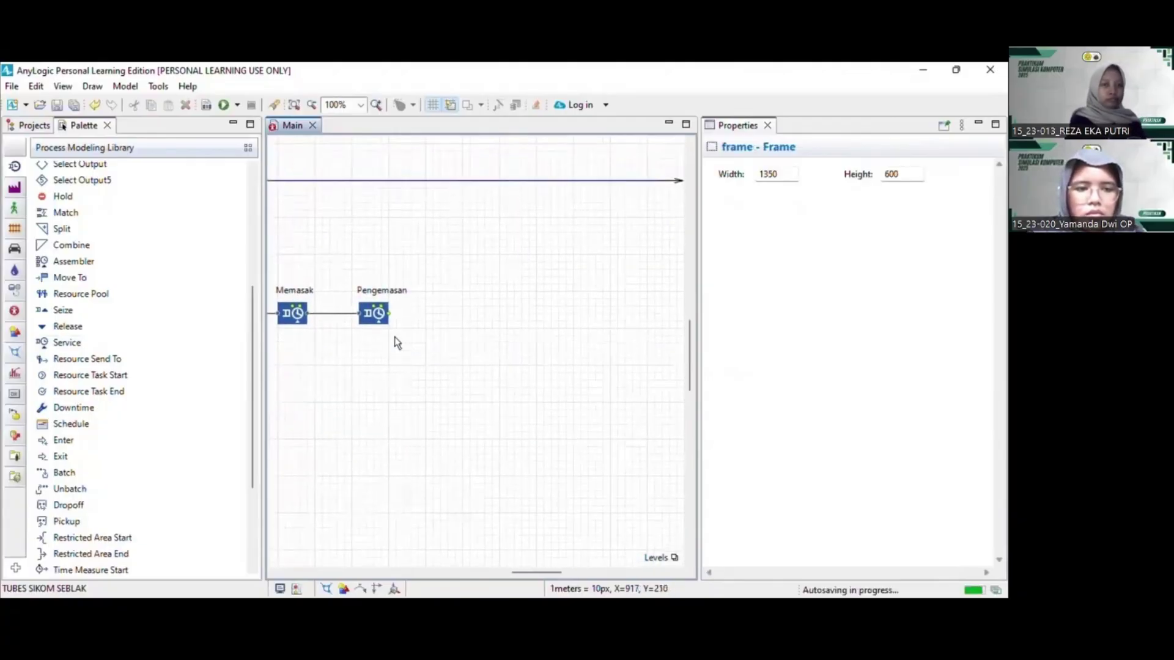
{"action": "scroll", "coordinate": [184, 393], "scroll_direction": "down", "scroll_amount": 3}
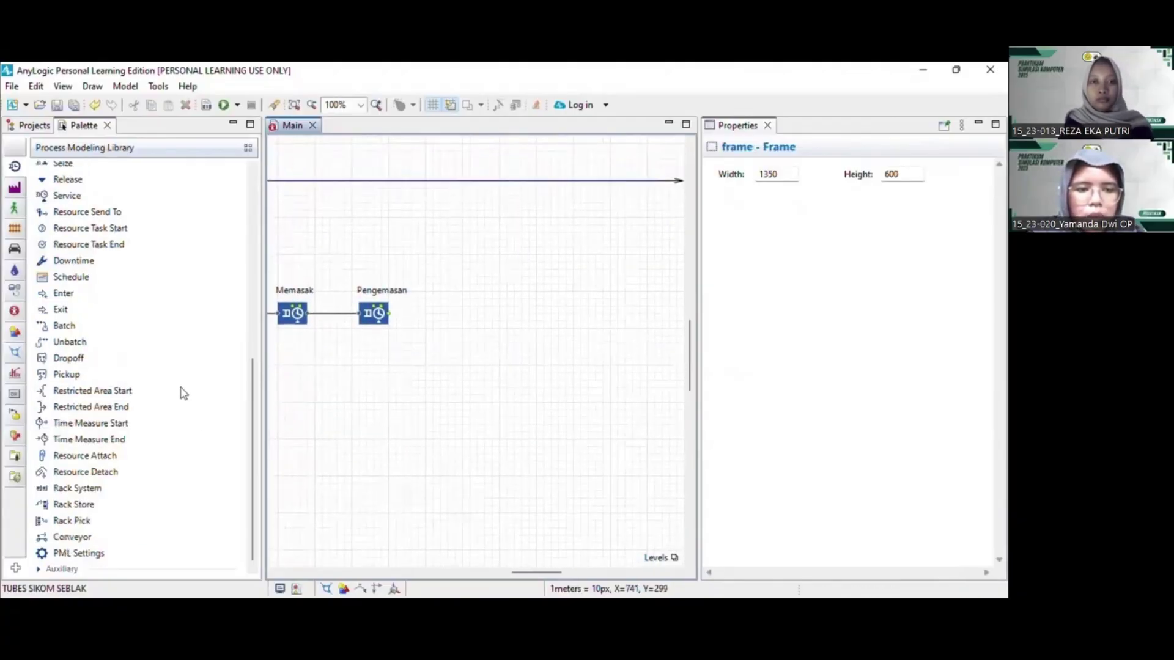
{"action": "left_click_drag", "start_coordinate": [102, 445], "coordinate": [460, 311]}
{"action": "type", "text": "W"}
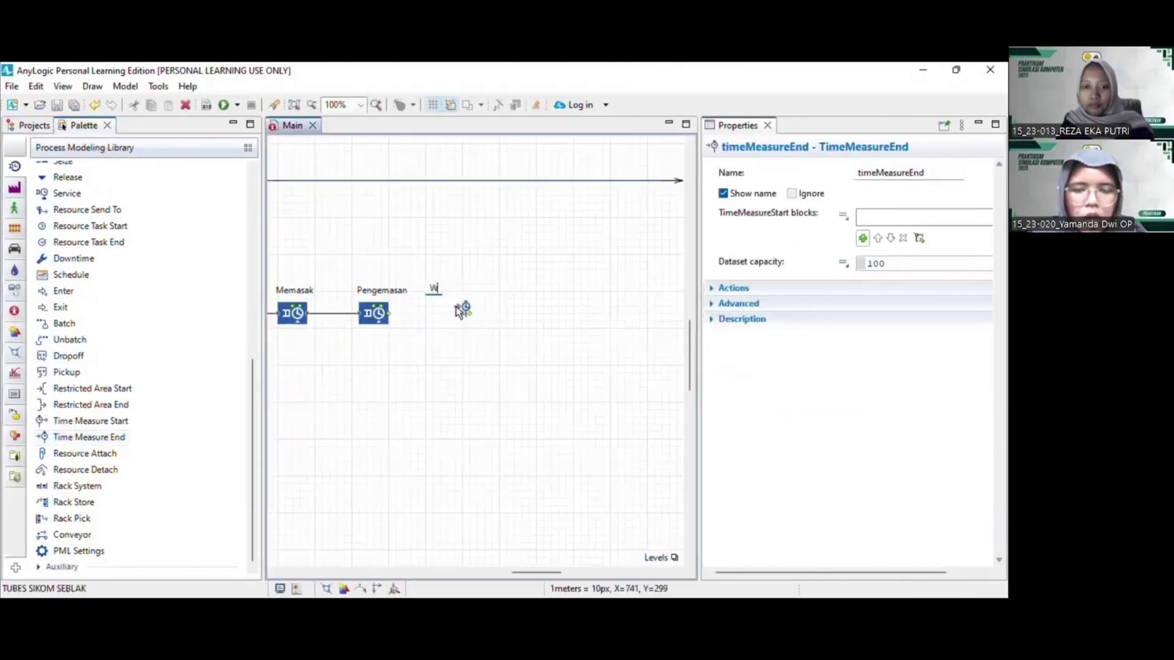
{"action": "type", "text": "aktu_"}
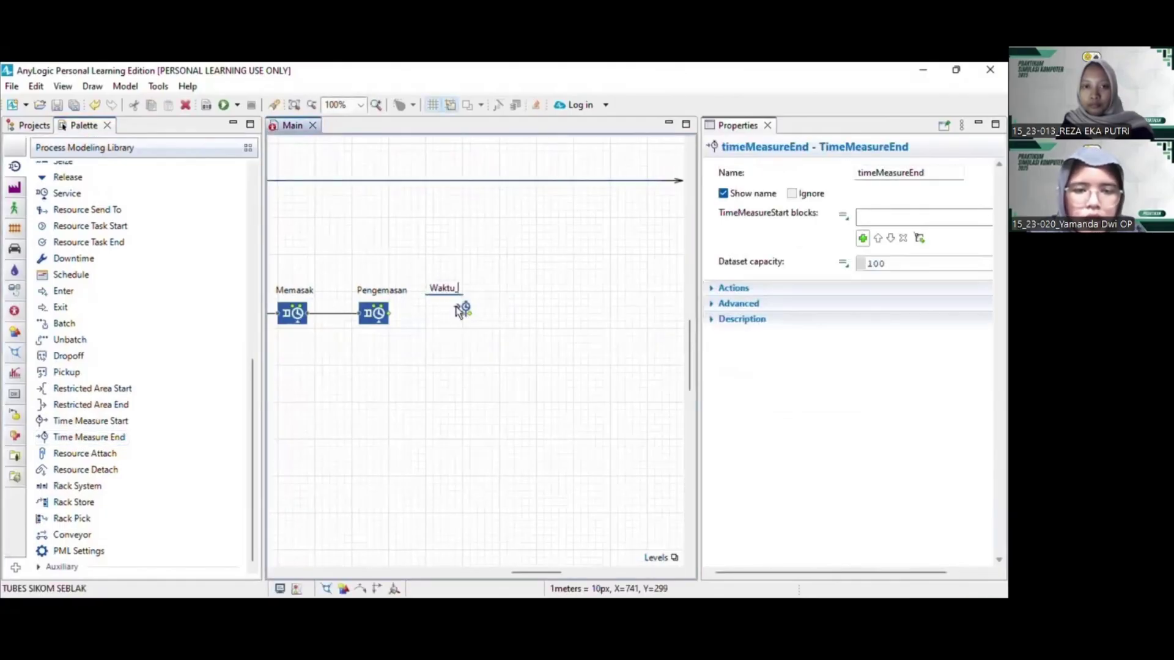
{"action": "type", "text": "Tota"}
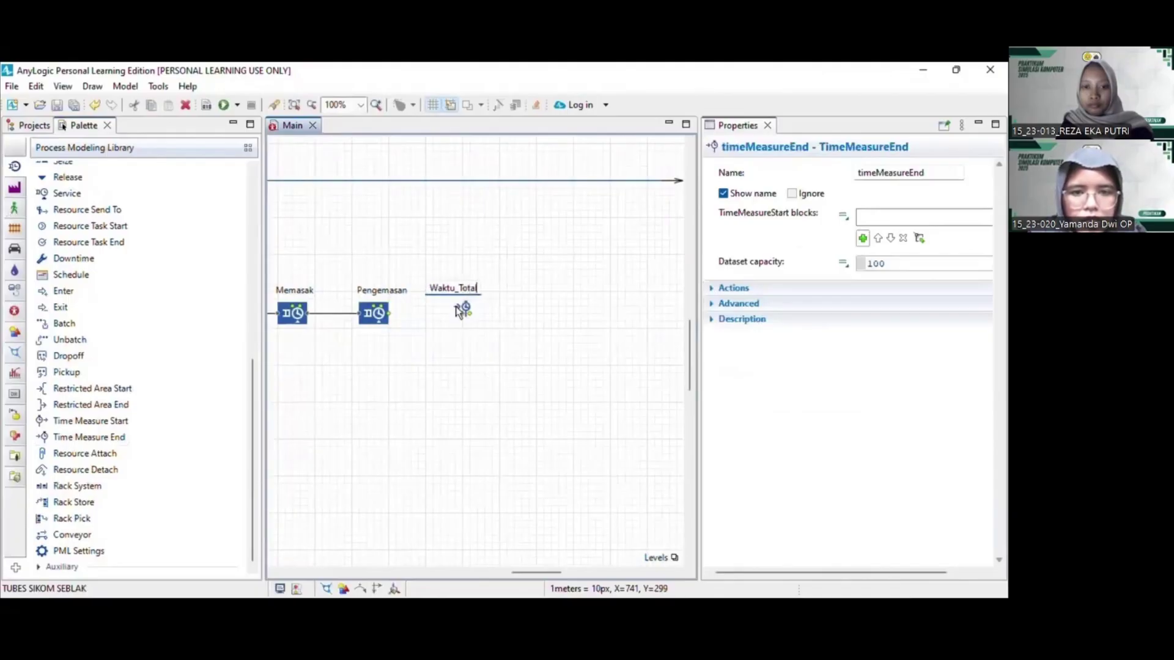
{"action": "type", "text": "l"}
{"action": "key", "text": "Return"}
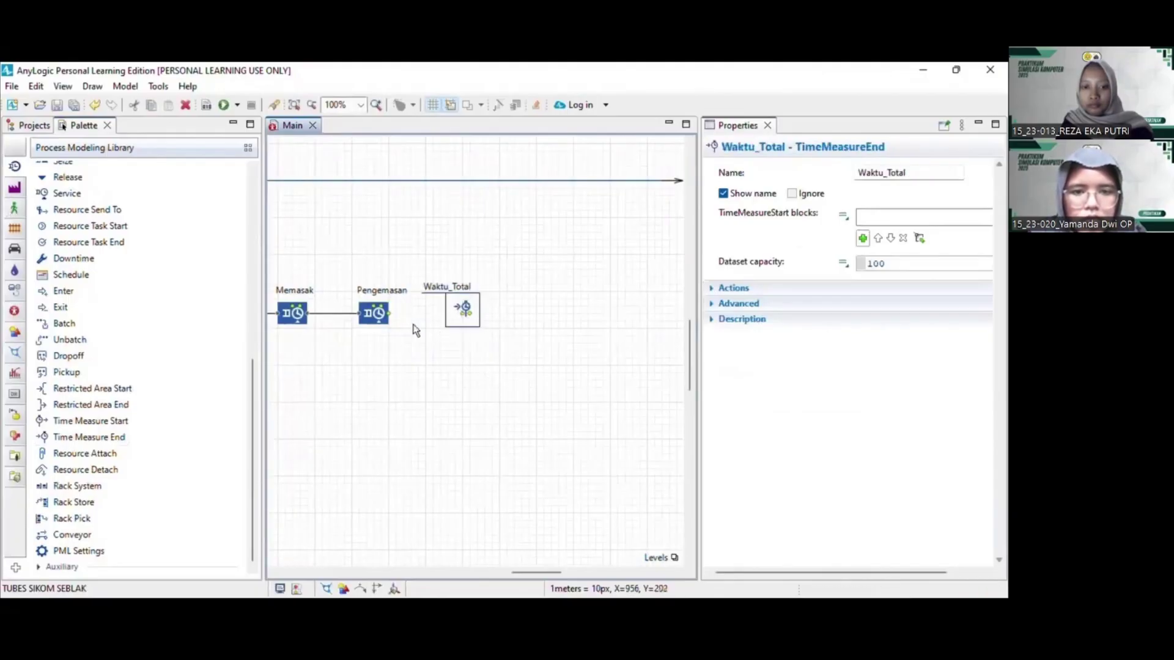
{"action": "left_click", "coordinate": [391, 317]}
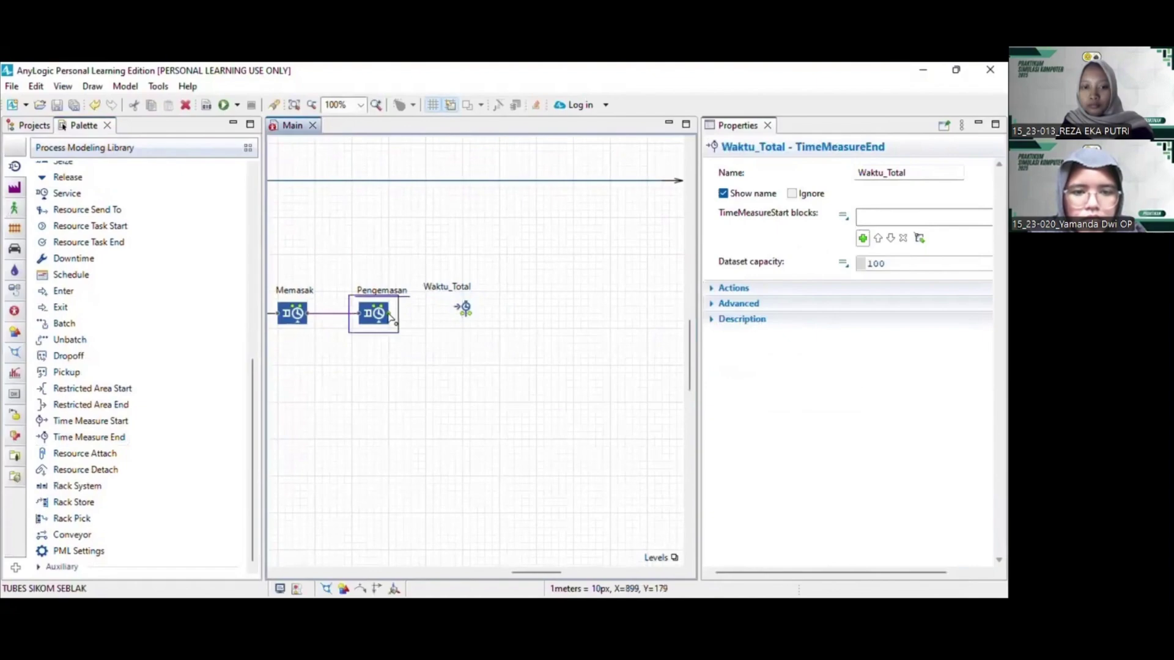
{"action": "left_click_drag", "start_coordinate": [391, 314], "coordinate": [466, 316]}
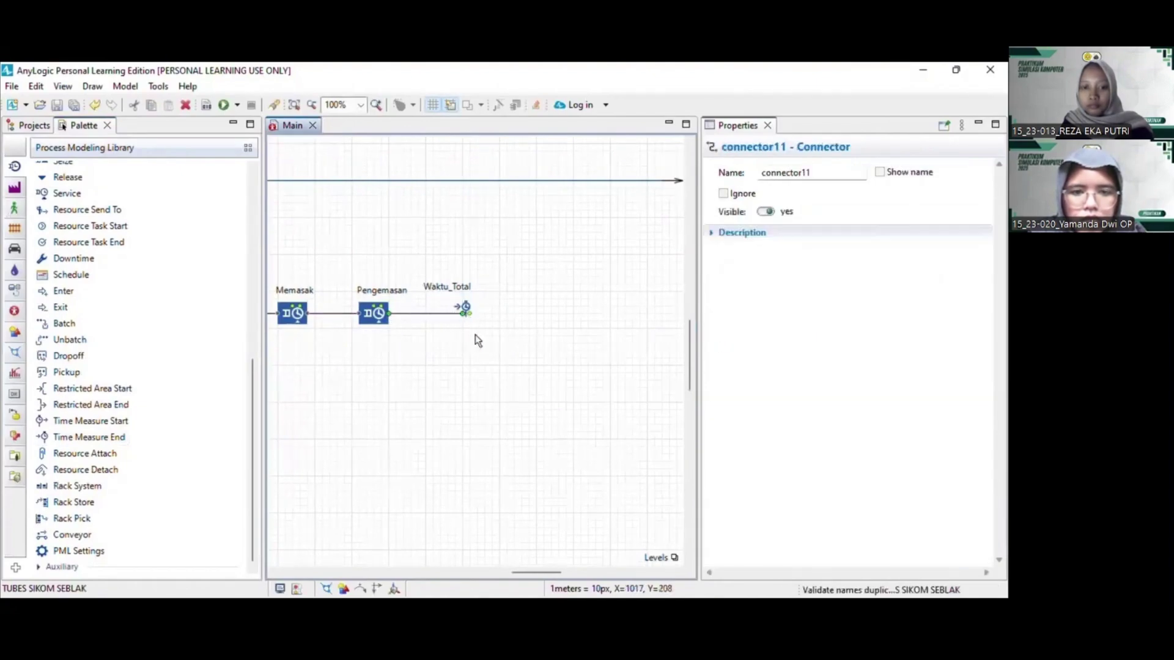
Add a Sink block connected to the output of Waktu_Total and name it Menuju_Pelanggan
{"action": "scroll", "coordinate": [157, 321], "scroll_direction": "up", "scroll_amount": 8}
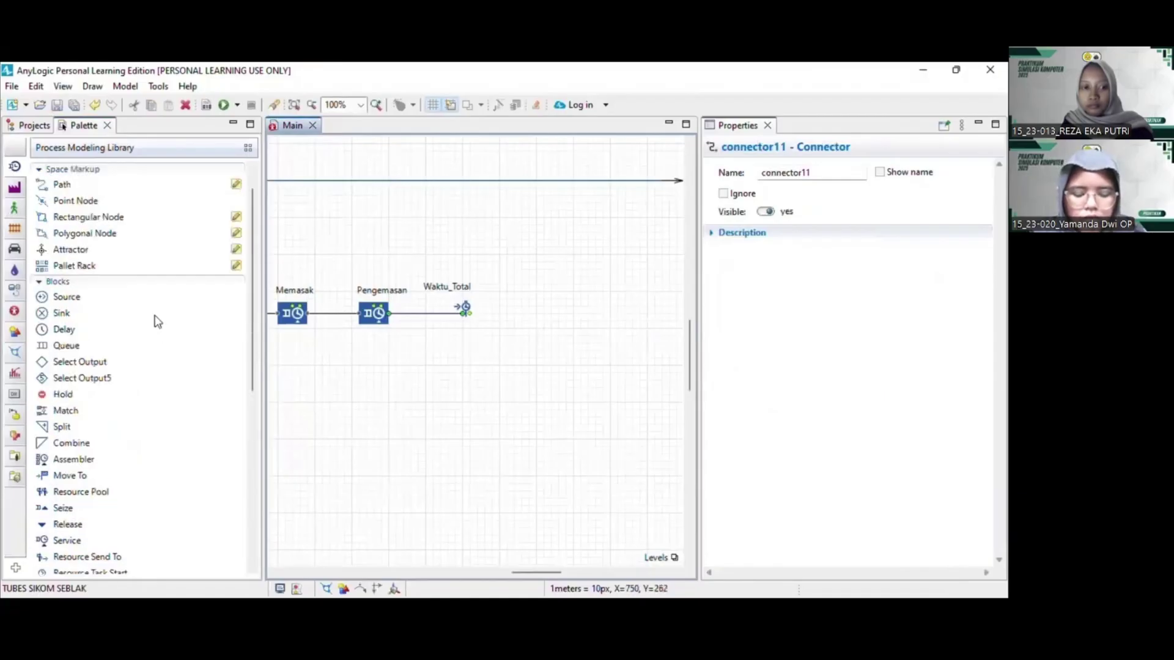
{"action": "left_click_drag", "start_coordinate": [63, 351], "coordinate": [529, 322]}
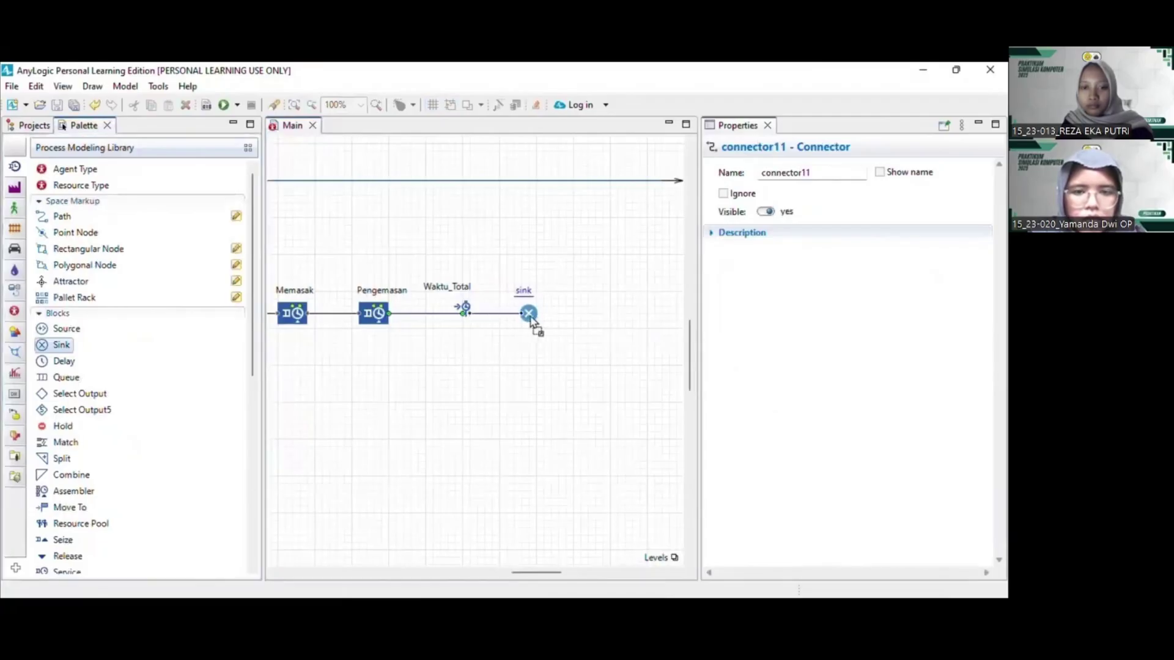
{"action": "type", "text": "Me"}
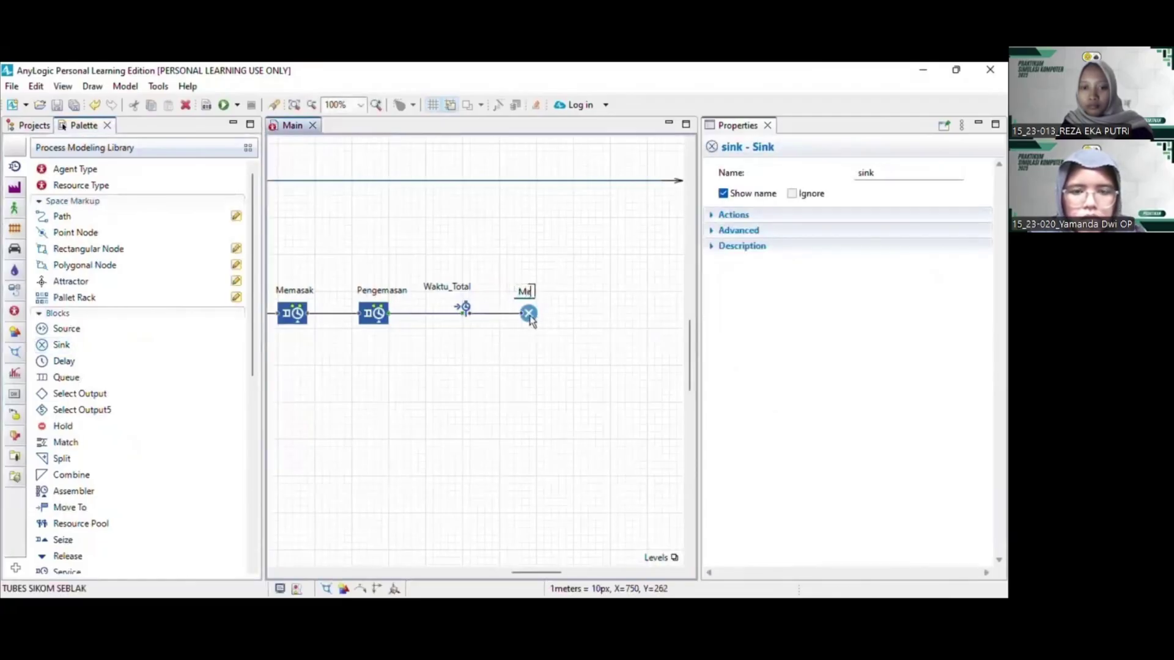
{"action": "type", "text": "nuju_P"}
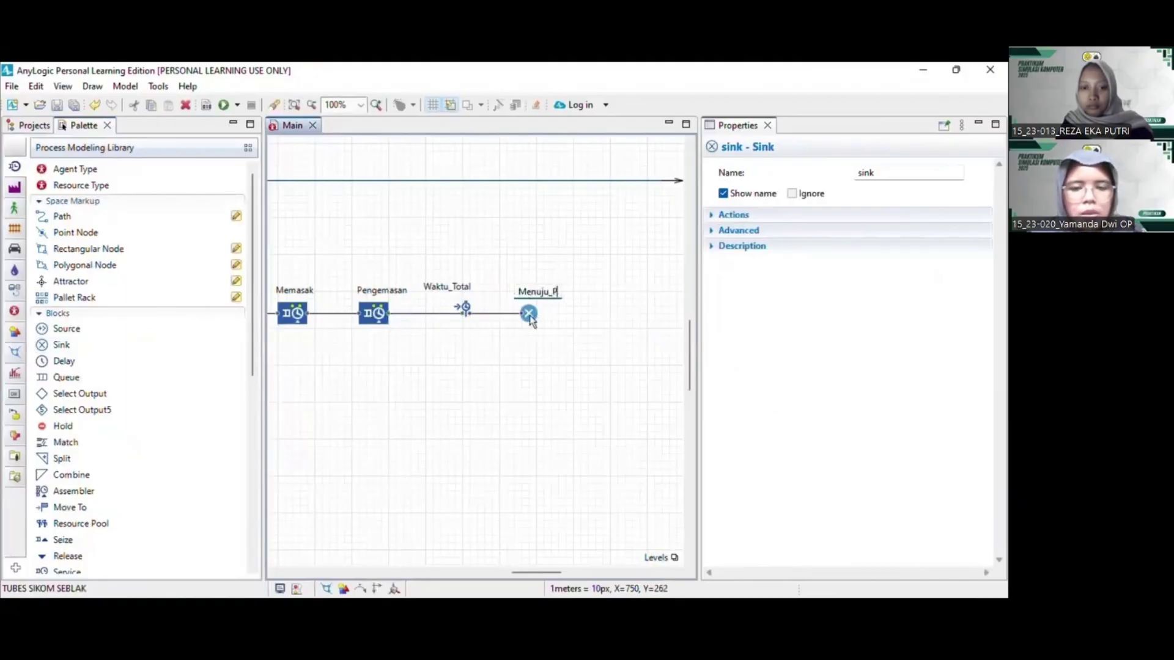
{"action": "type", "text": "elangga"}
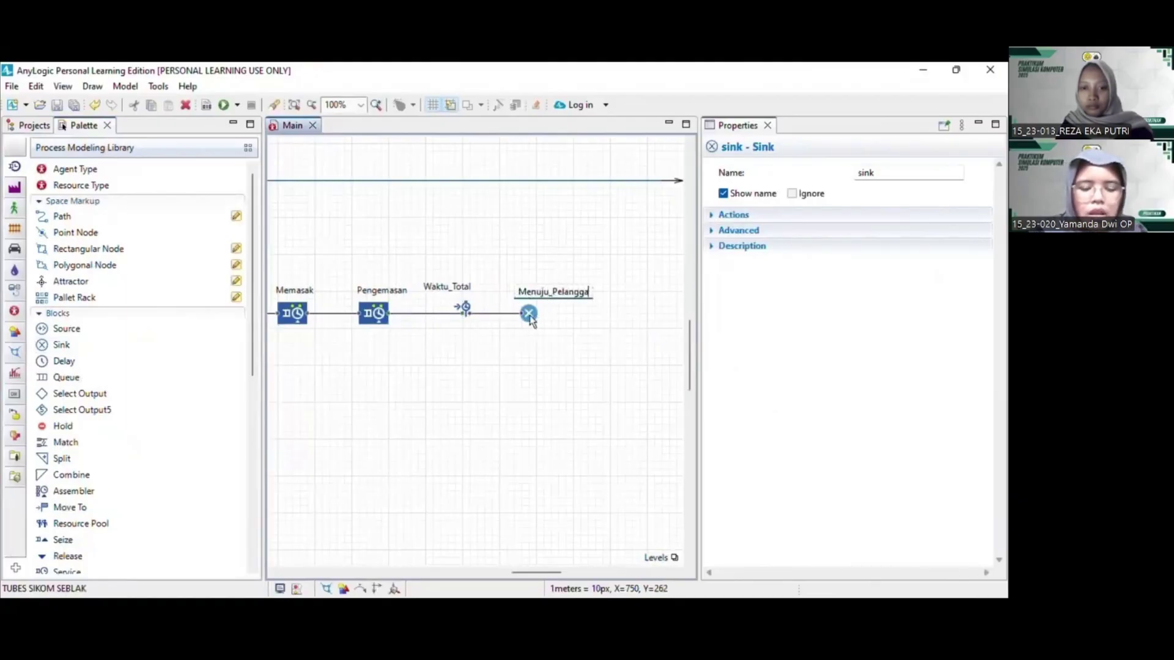
{"action": "type", "text": "n"}
{"action": "key", "text": "Return"}
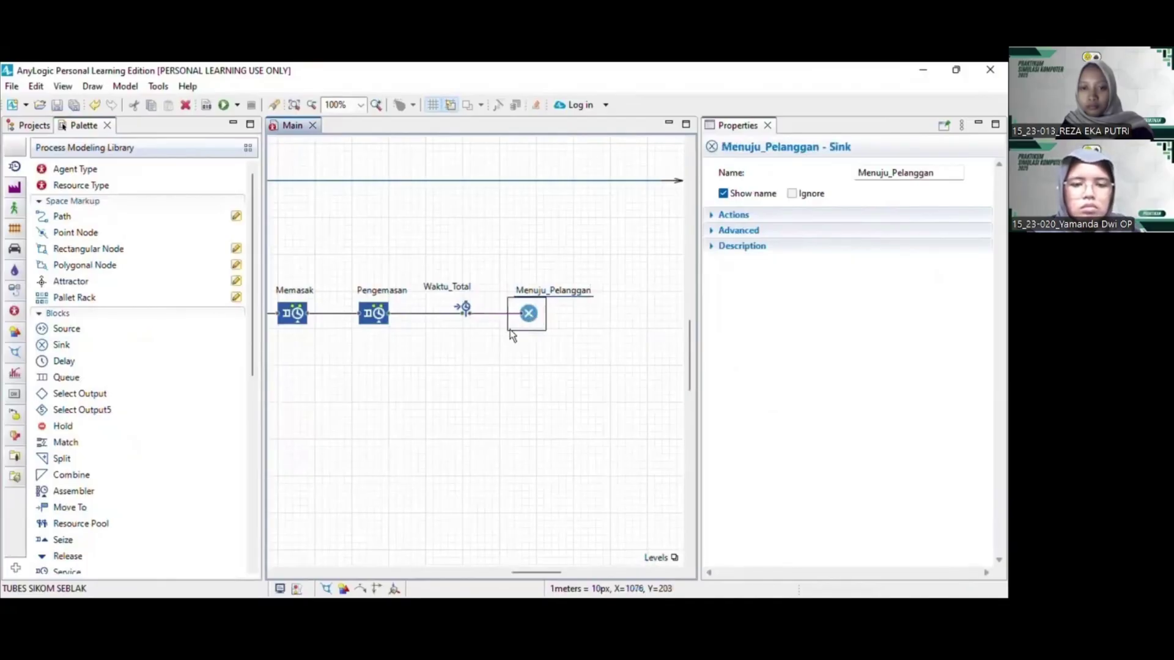
Centre the Waktu_Total label above its block and deselect the block
{"action": "left_click", "coordinate": [462, 303]}
{"action": "left_click_drag", "start_coordinate": [462, 296], "coordinate": [487, 298]}
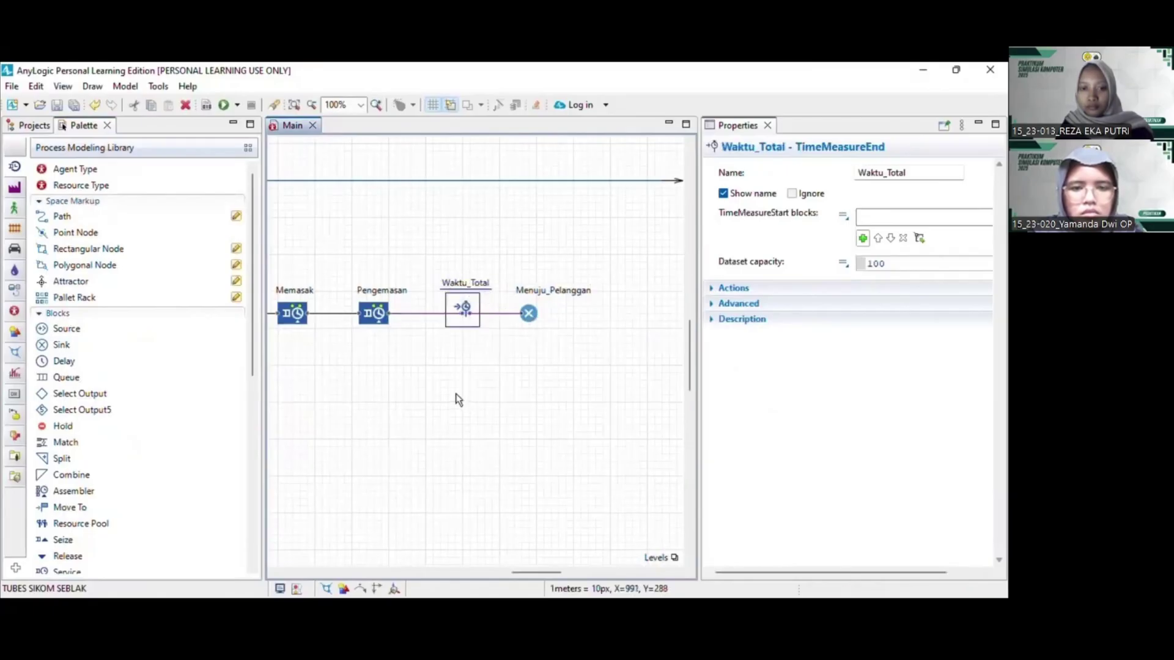
{"action": "scroll", "coordinate": [457, 399], "scroll_direction": "left", "scroll_amount": 4}
{"action": "scroll", "coordinate": [457, 399], "scroll_direction": "left", "scroll_amount": 6}
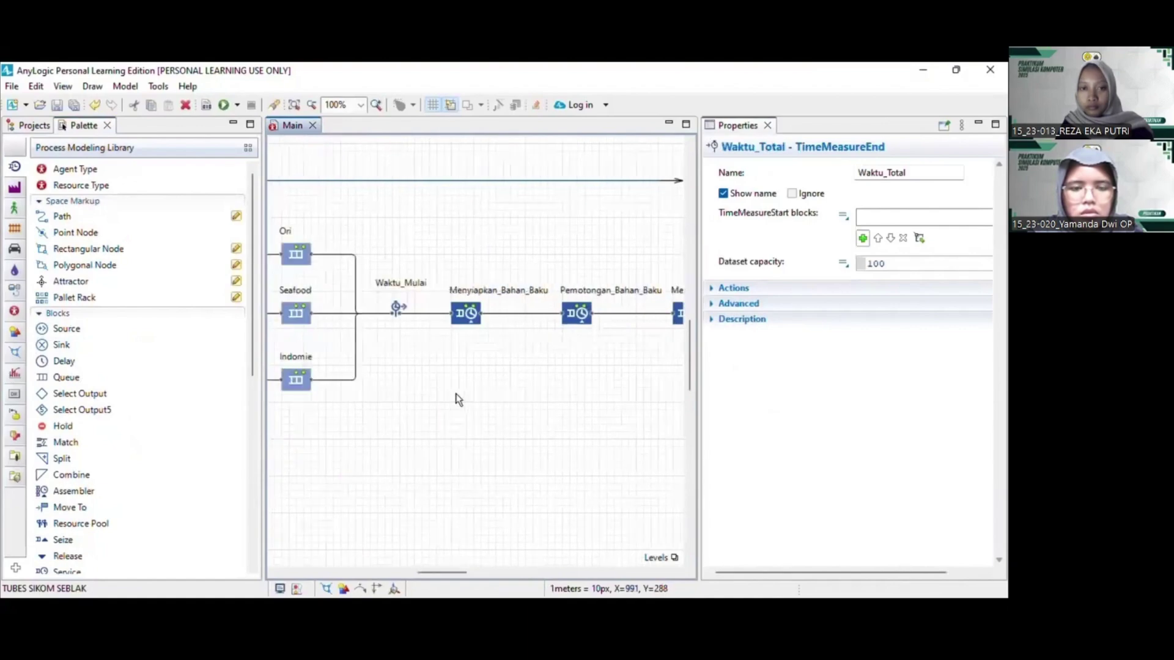
{"action": "left_click", "coordinate": [457, 399]}
Draw a short horizontal space markup Path with two points in the empty area below the Indomie queue
{"action": "scroll", "coordinate": [457, 399], "scroll_direction": "left", "scroll_amount": 6}
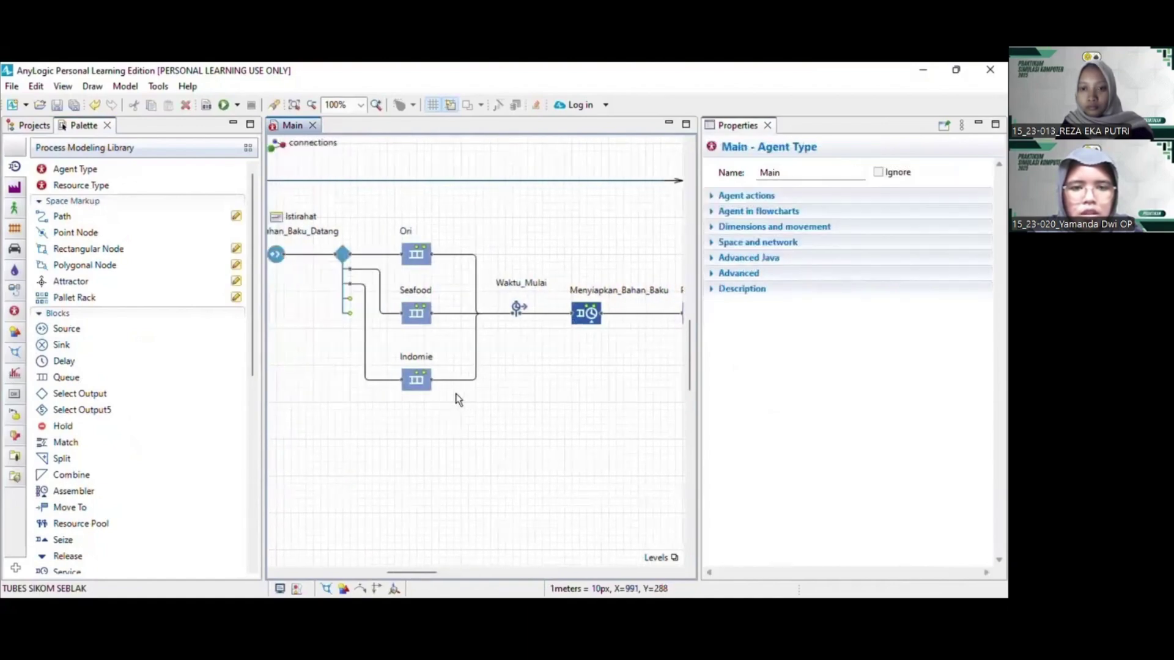
{"action": "scroll", "coordinate": [458, 399], "scroll_direction": "down", "scroll_amount": 5}
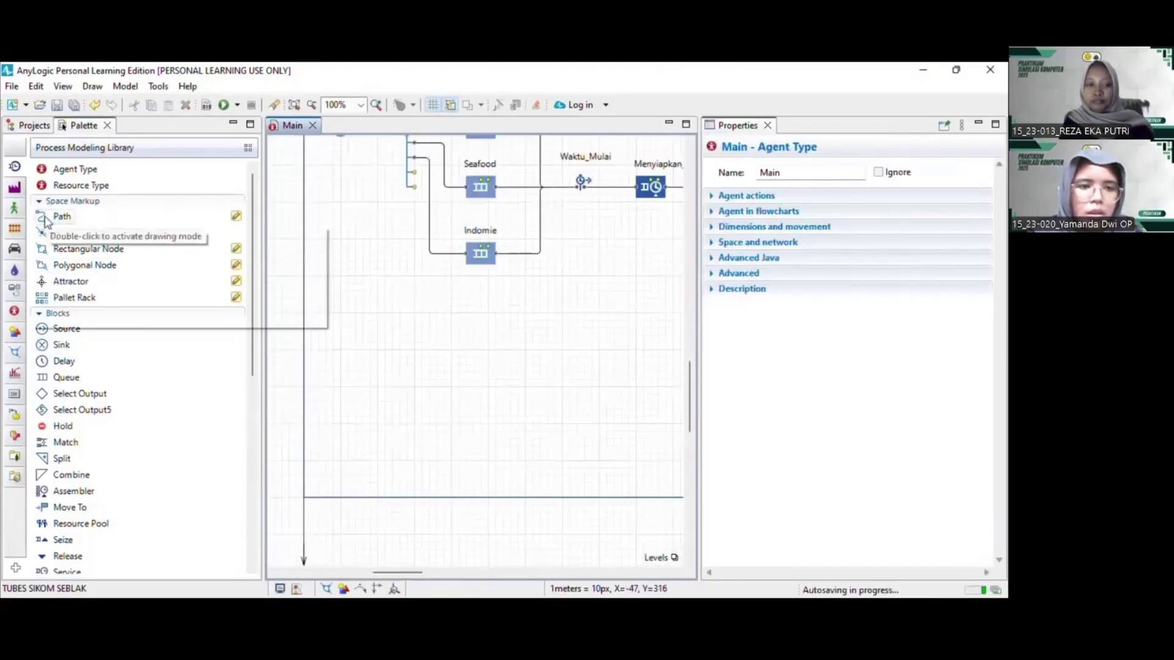
{"action": "double_click", "coordinate": [67, 217]}
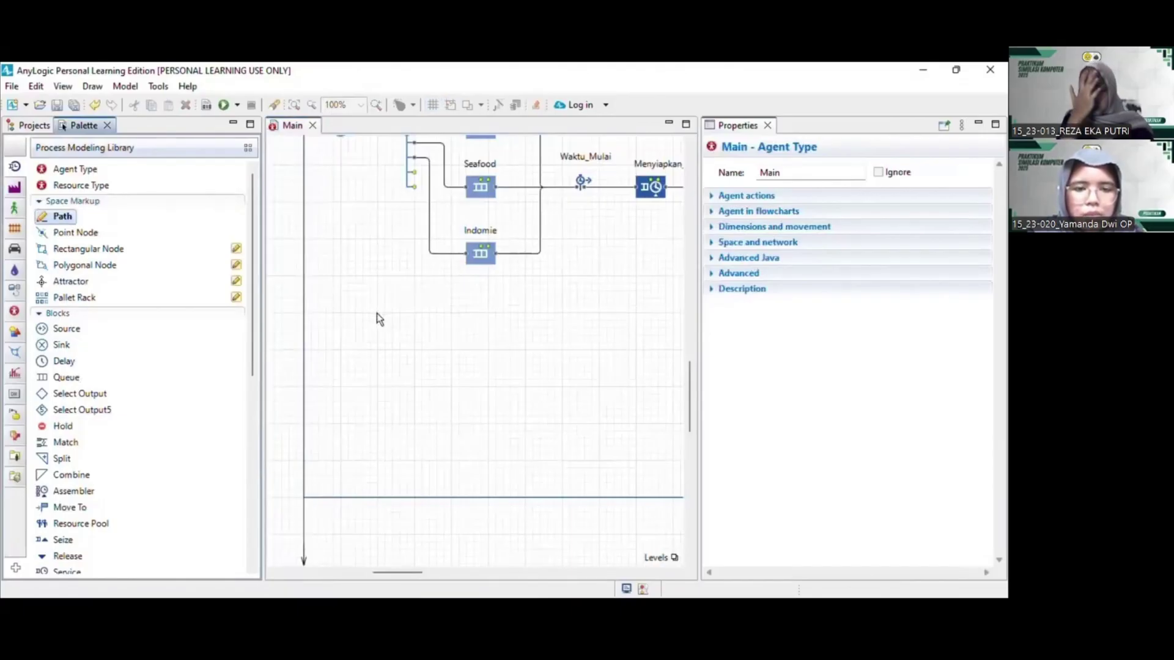
{"action": "left_click", "coordinate": [340, 313]}
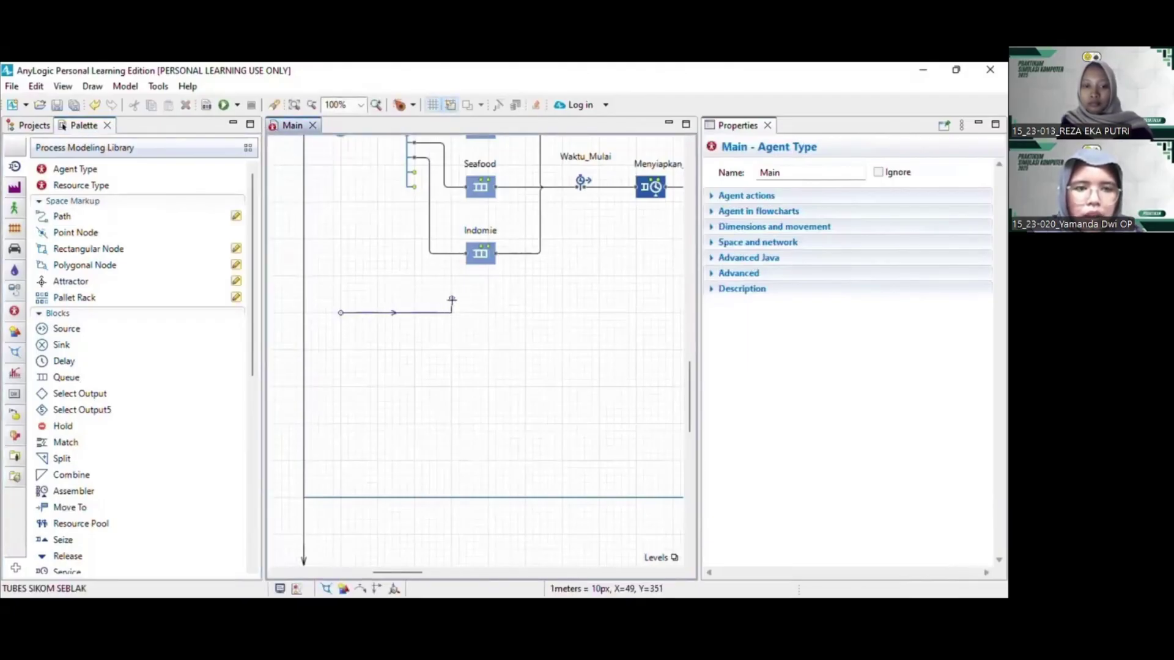
{"action": "double_click", "coordinate": [450, 312]}
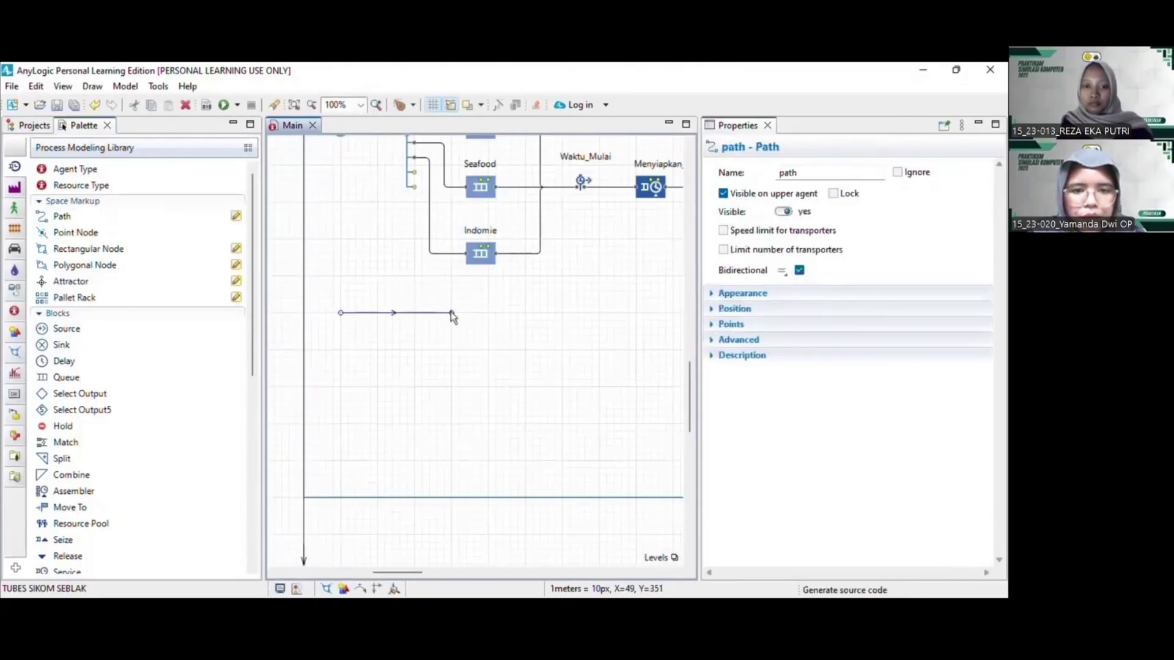
Draw a second horizontal space markup Path of the same length directly below the first path
{"action": "double_click", "coordinate": [58, 216]}
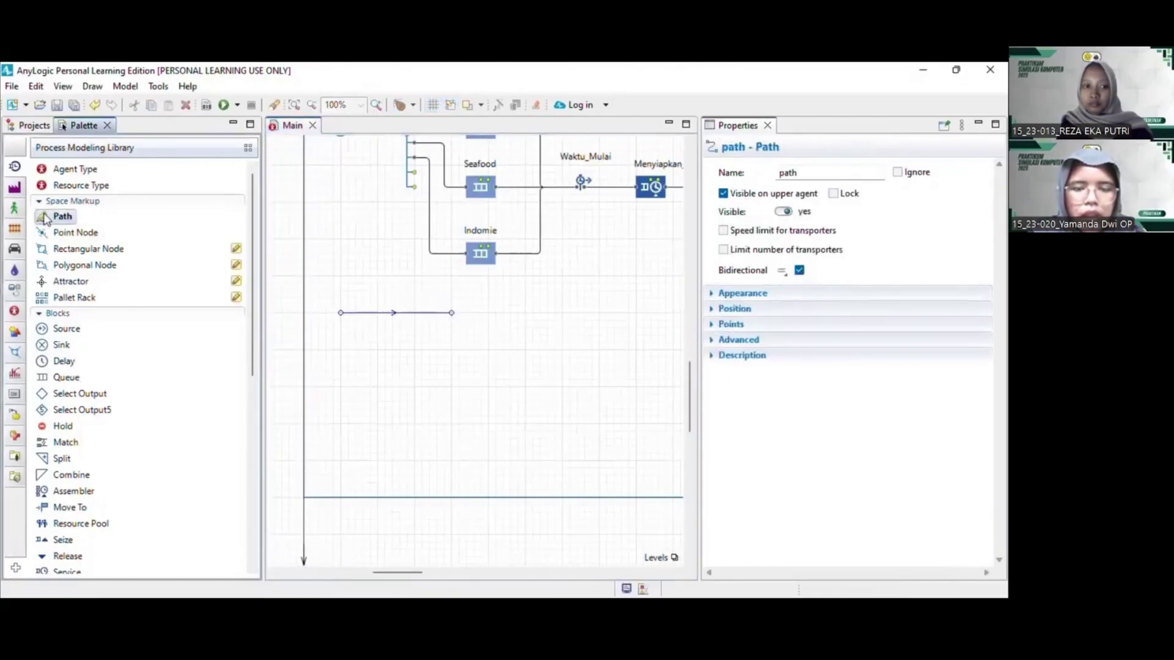
{"action": "left_click", "coordinate": [341, 350]}
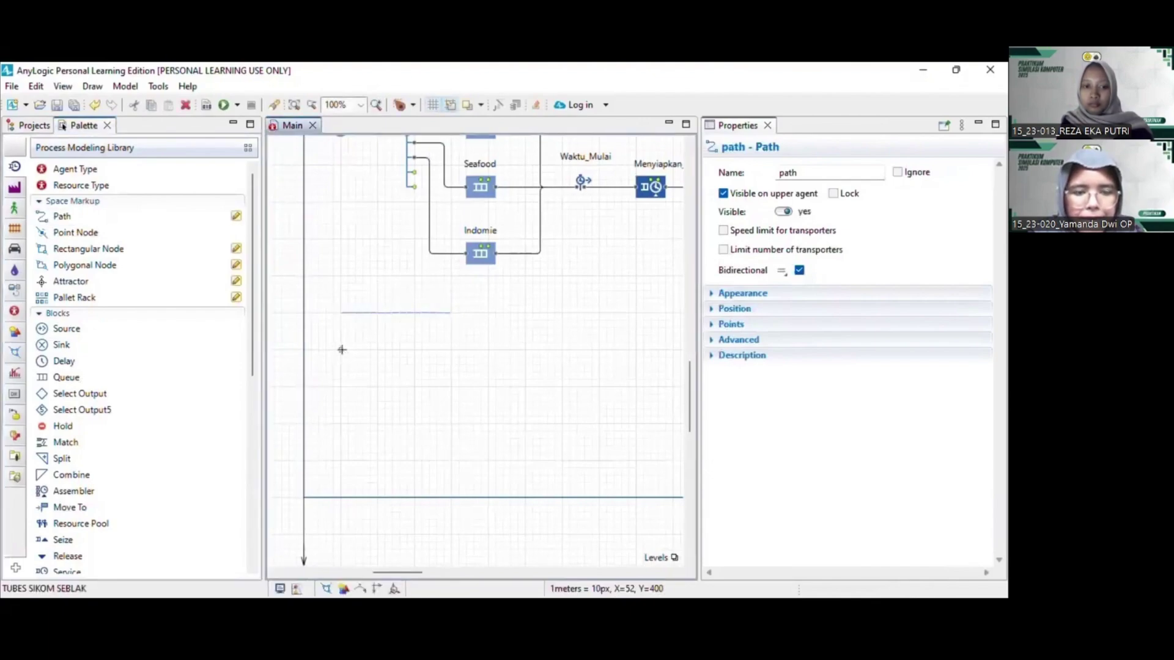
{"action": "double_click", "coordinate": [451, 350]}
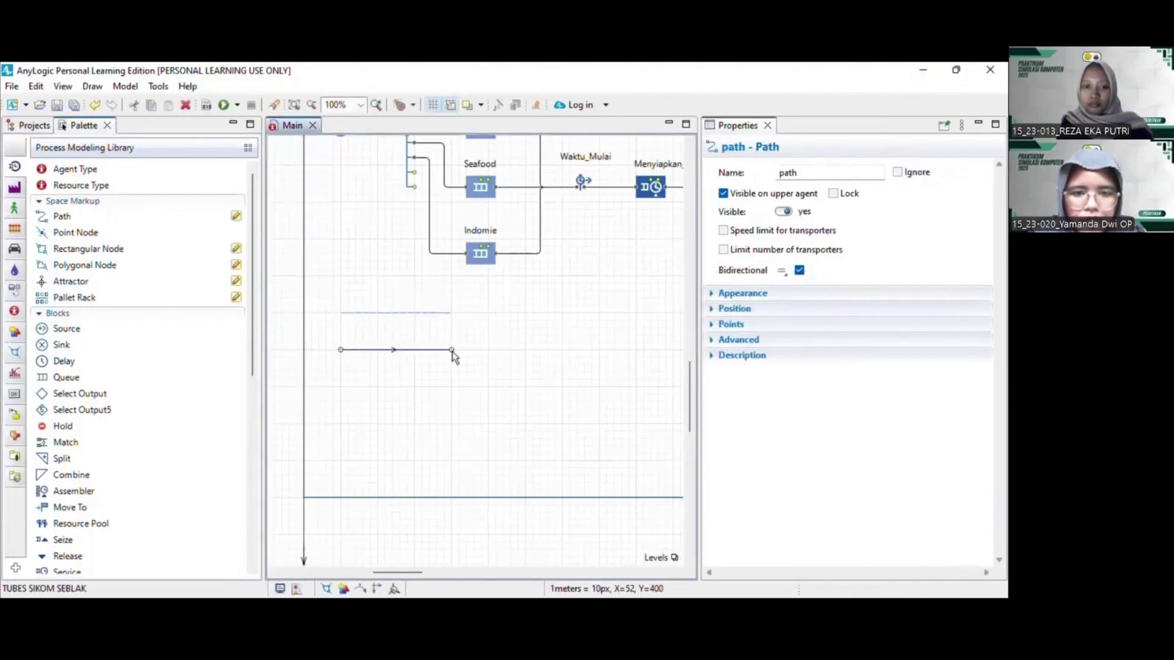
{"action": "left_click", "coordinate": [43, 219]}
{"action": "left_click", "coordinate": [43, 219]}
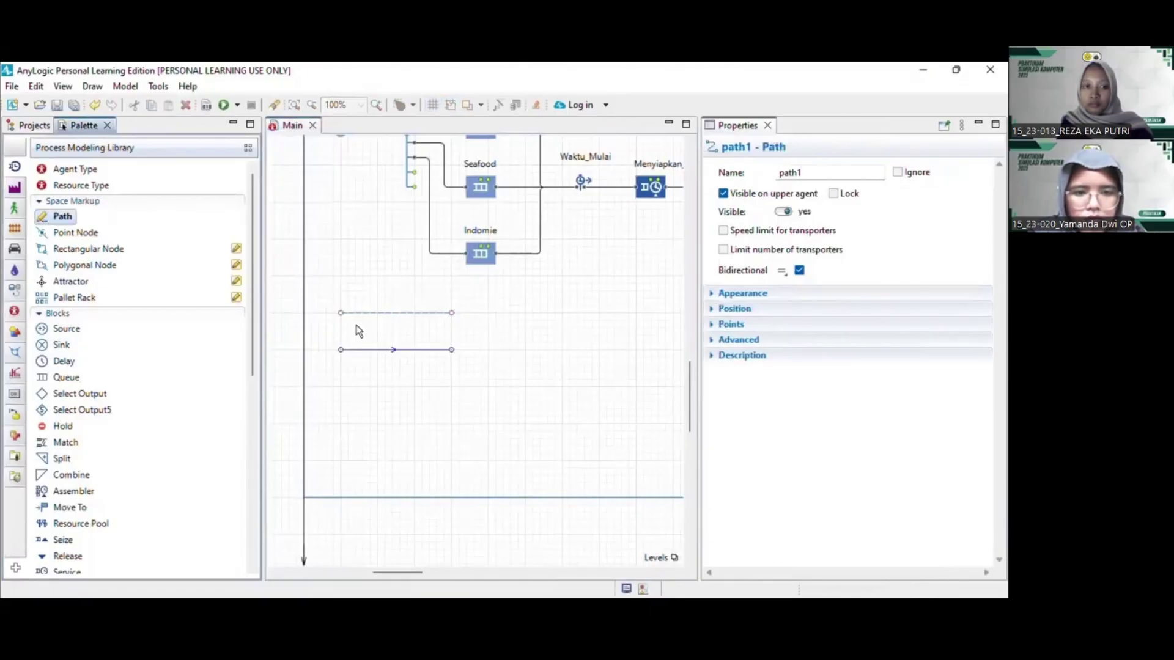
{"action": "left_click", "coordinate": [341, 391]}
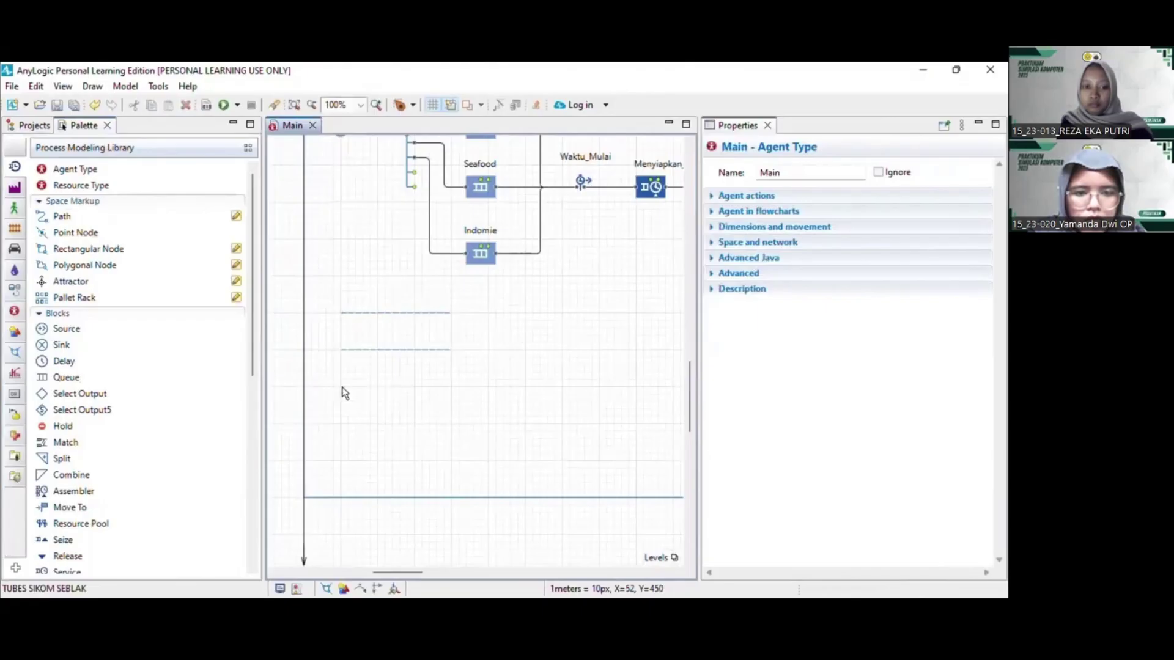
Draw a third horizontal Path below the second one, aligning both end points with the two paths above
{"action": "double_click", "coordinate": [61, 220]}
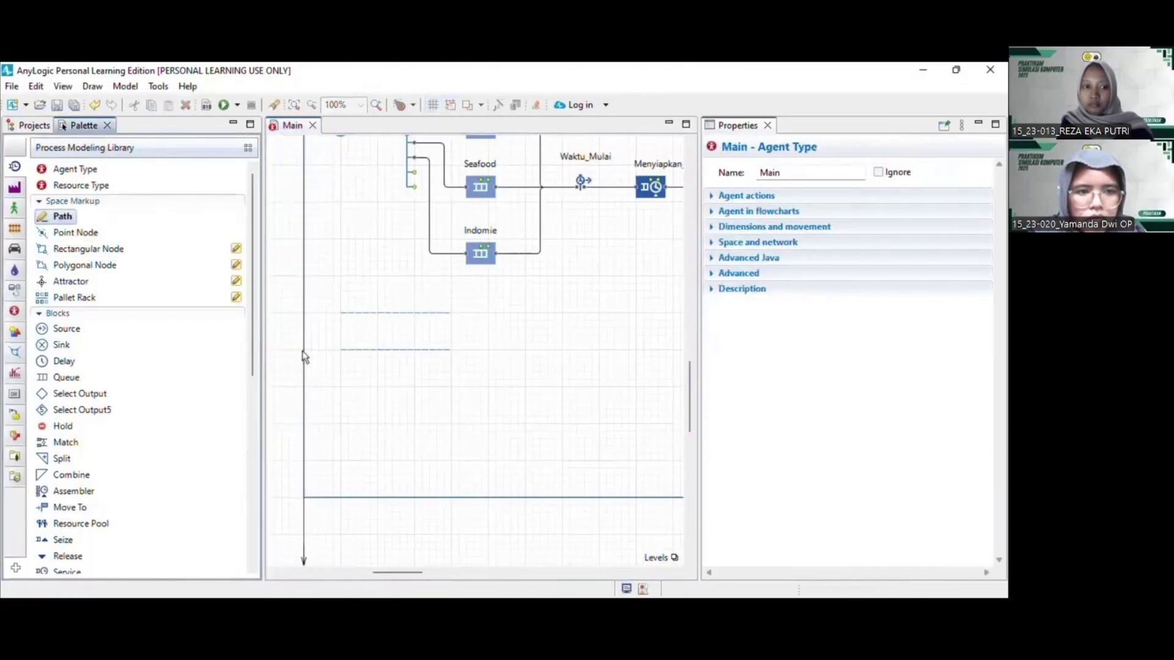
{"action": "left_click", "coordinate": [341, 387]}
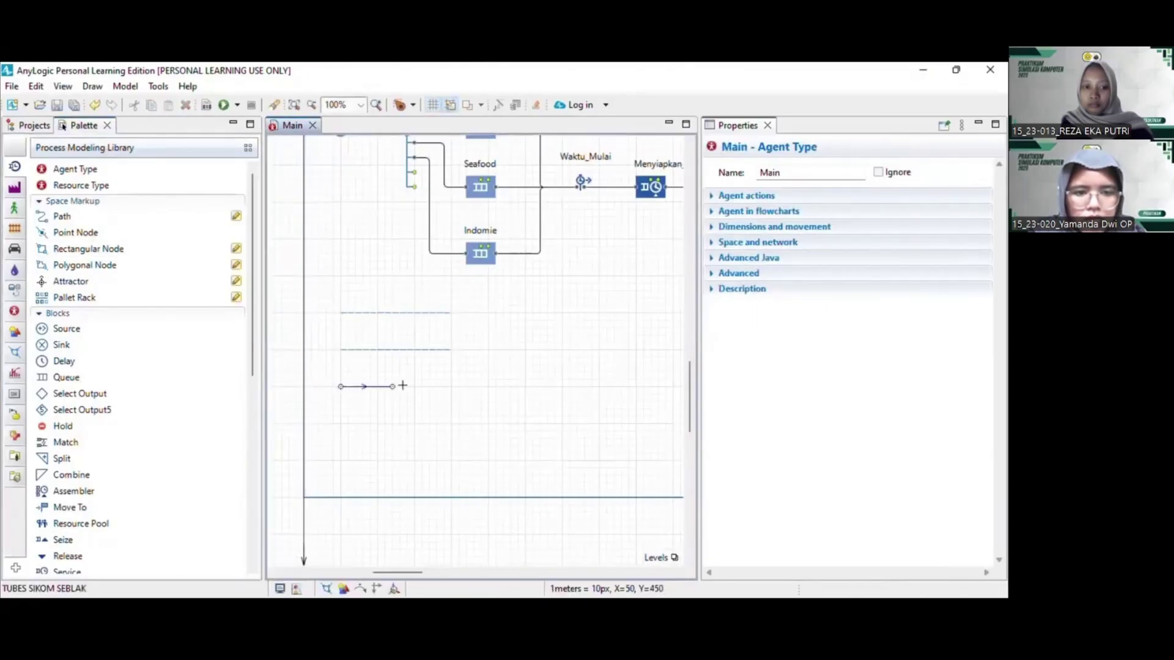
{"action": "double_click", "coordinate": [443, 386]}
{"action": "left_click_drag", "start_coordinate": [443, 386], "coordinate": [452, 387]}
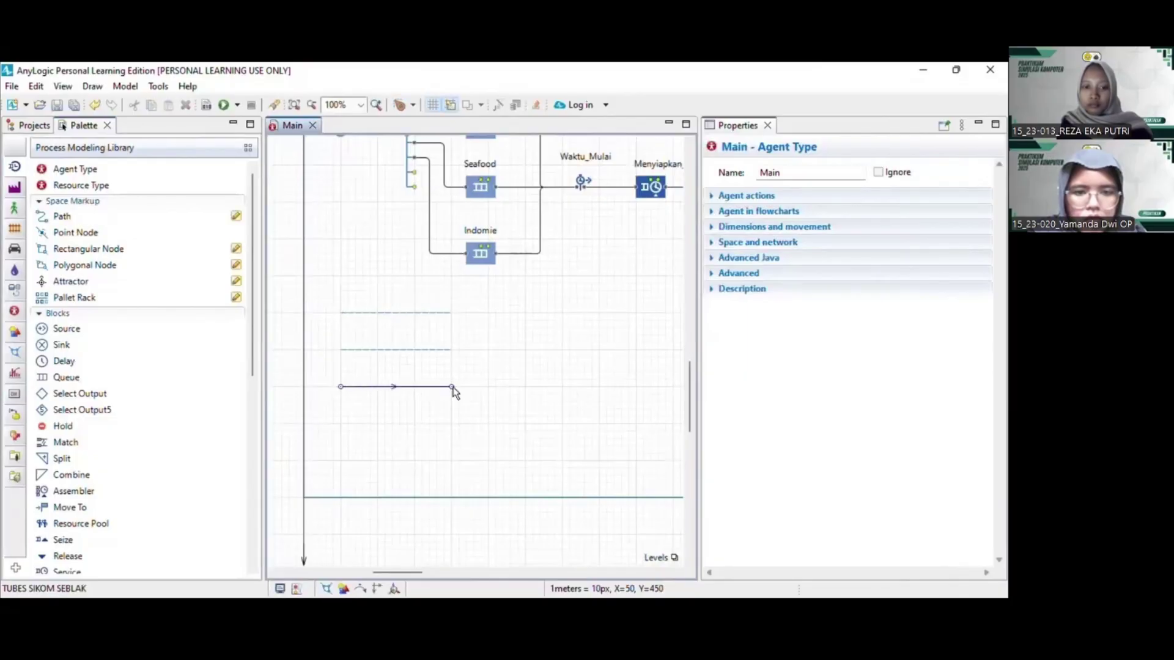
{"action": "left_click", "coordinate": [451, 387]}
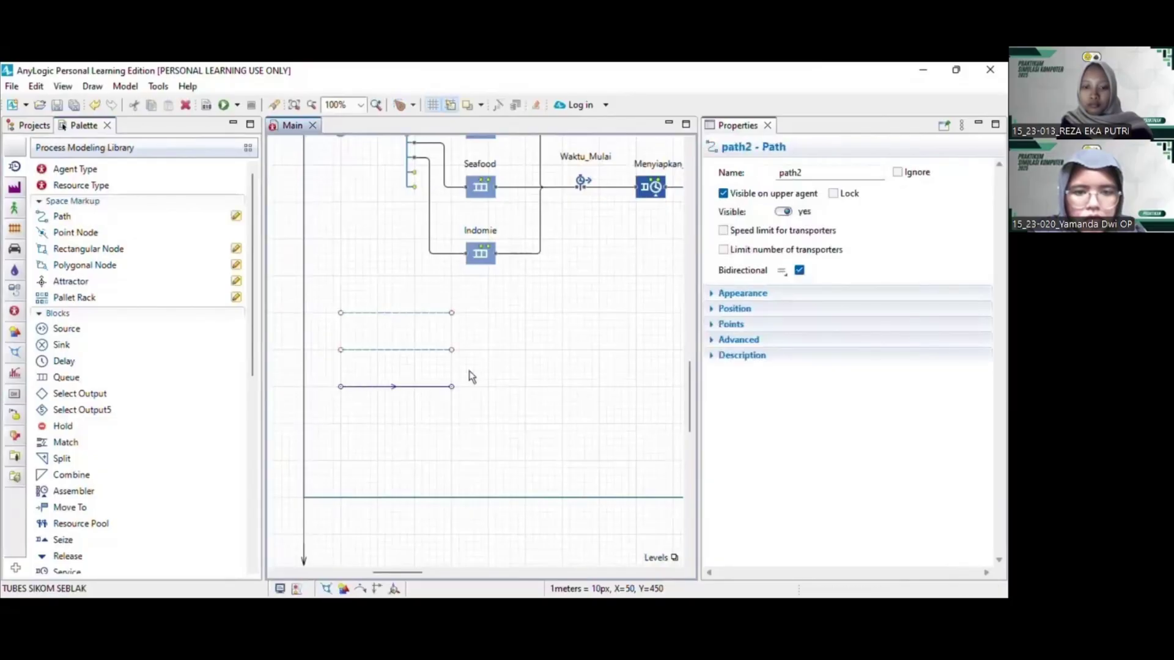
Rename the uppermost of the three paths to Antri_Ori
{"action": "left_click", "coordinate": [420, 324]}
{"action": "left_click", "coordinate": [418, 313]}
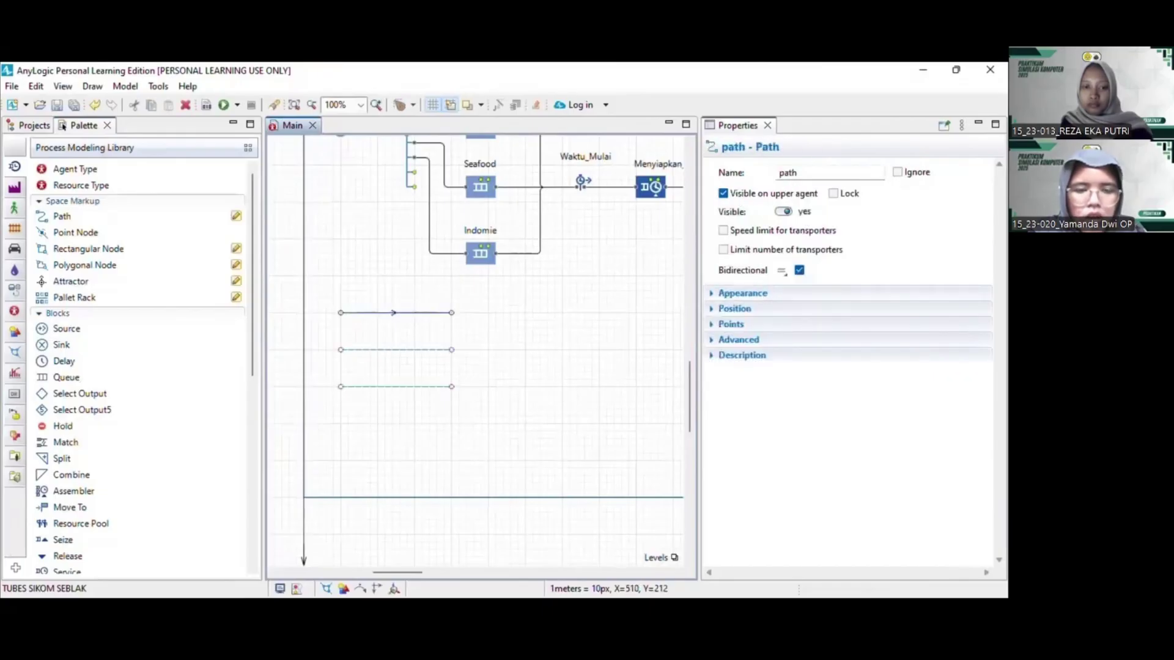
{"action": "double_click", "coordinate": [787, 173]}
{"action": "type", "text": "Antri_Ori"}
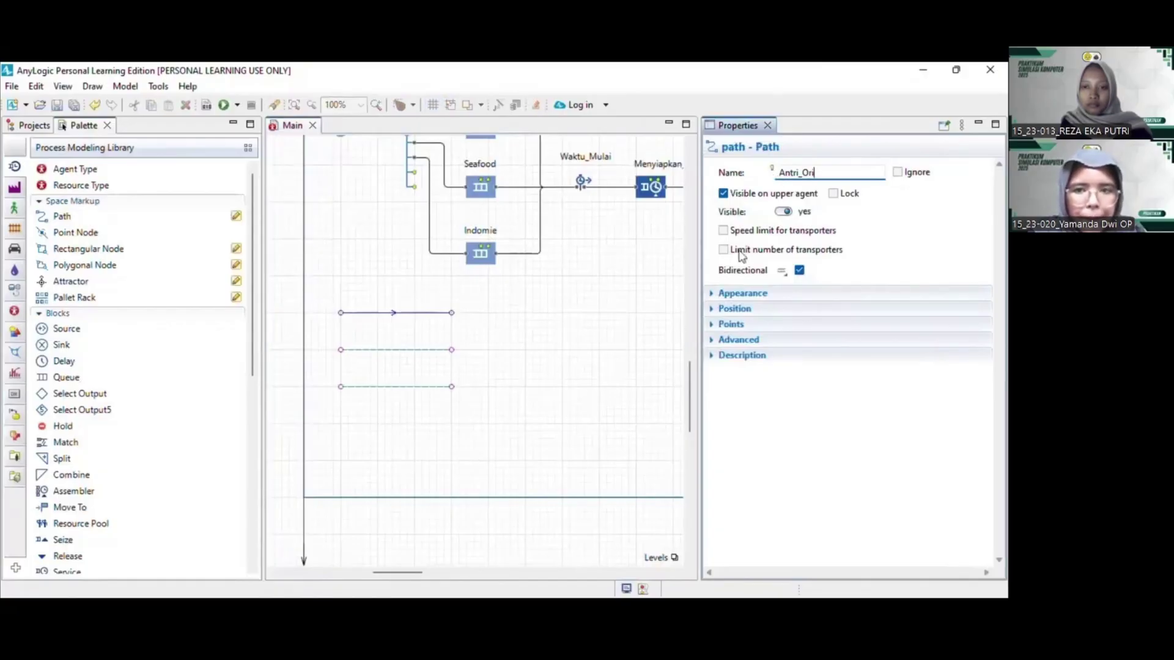
{"action": "left_click", "coordinate": [439, 350]}
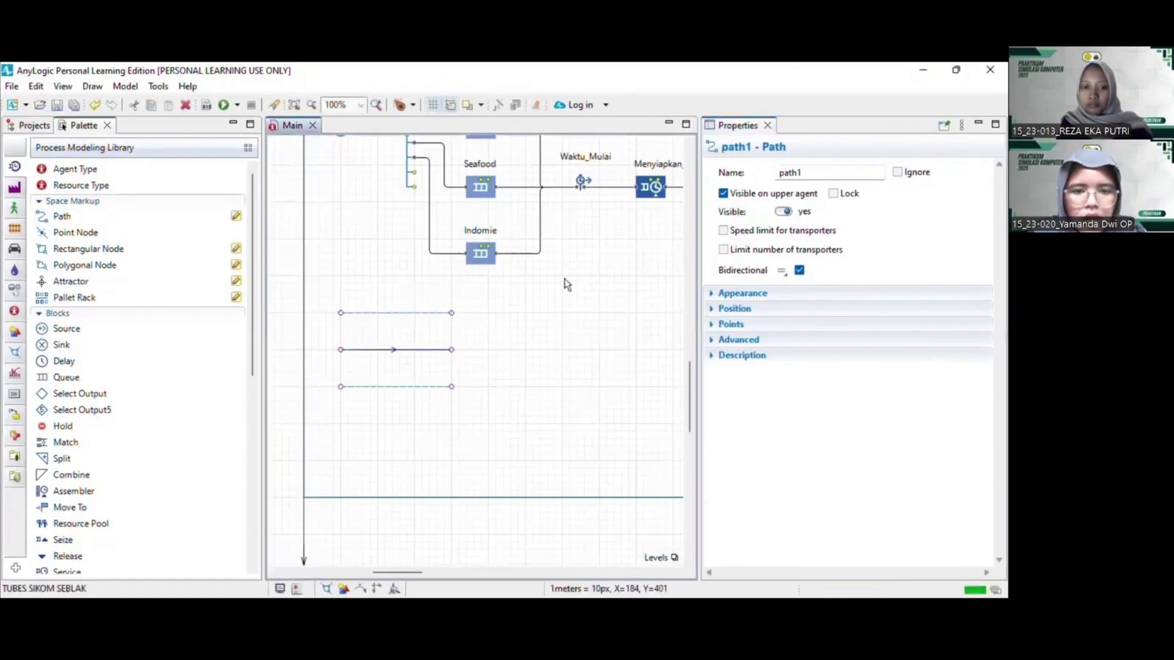
{"action": "left_click", "coordinate": [419, 314]}
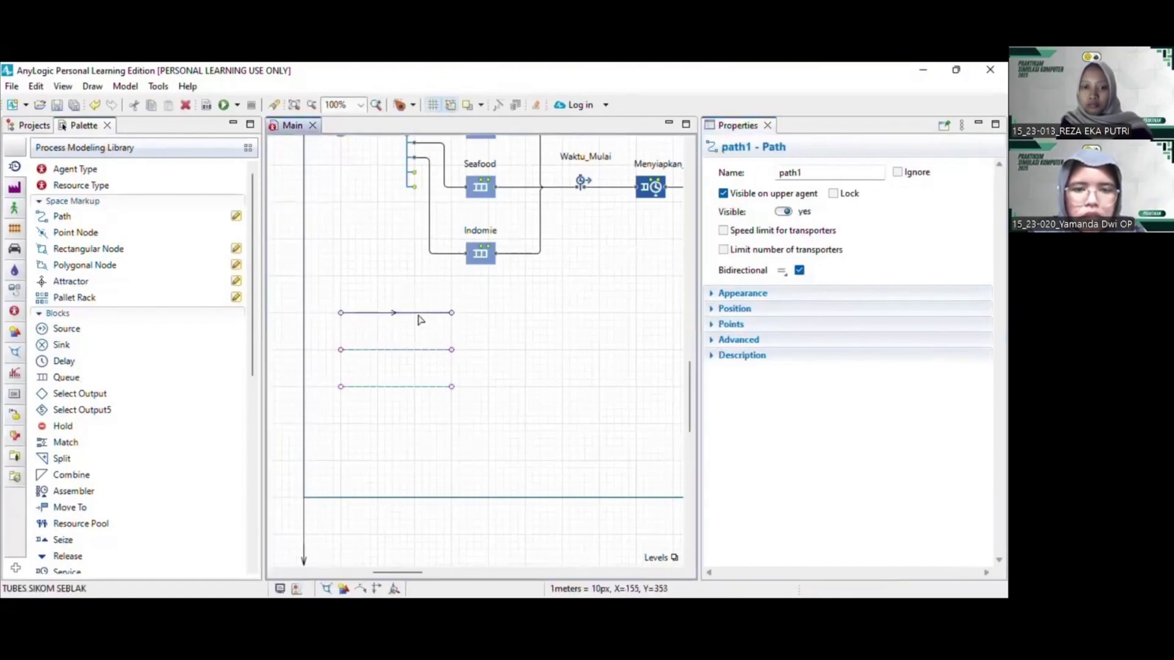
Rename the middle path to Antri_Seafood
{"action": "left_click", "coordinate": [421, 351]}
{"action": "double_click", "coordinate": [789, 173]}
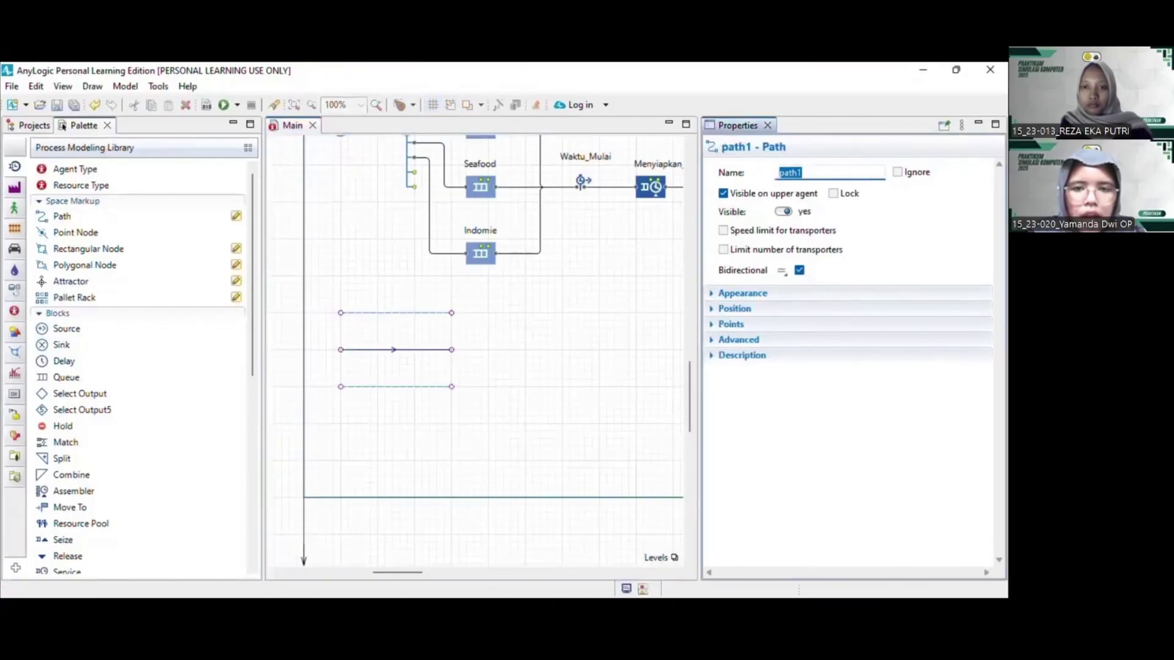
{"action": "type", "text": "antri"}
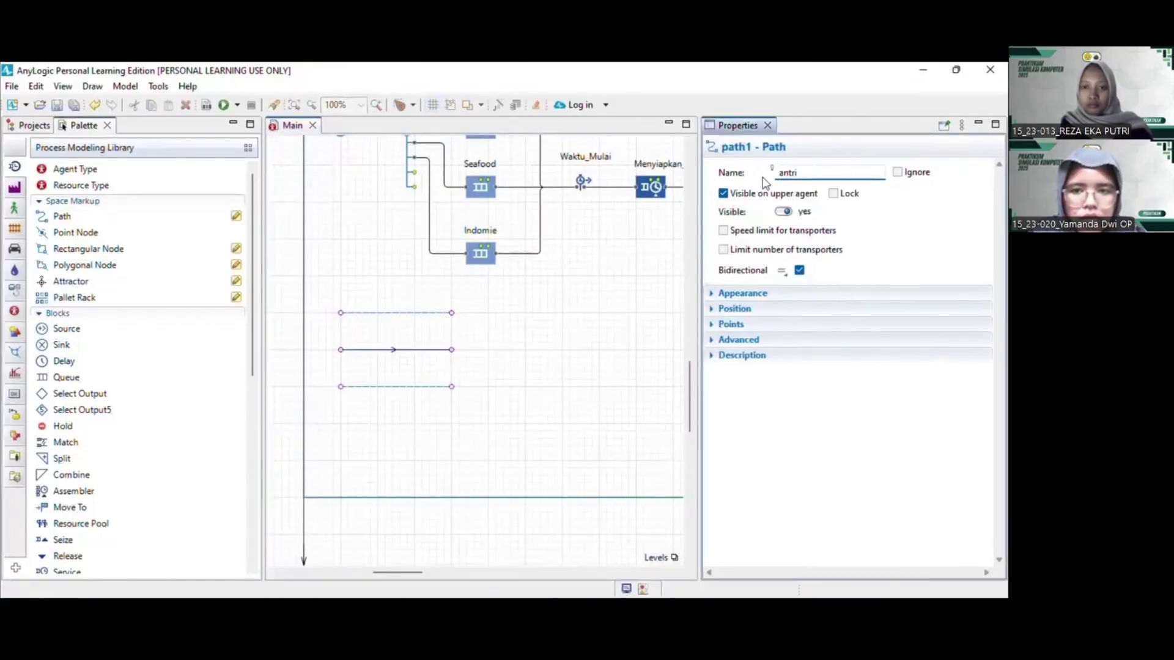
{"action": "key", "text": "BackSpace"}
{"action": "key", "text": "BackSpace"}
{"action": "key", "text": "BackSpace"}
{"action": "key", "text": "BackSpace"}
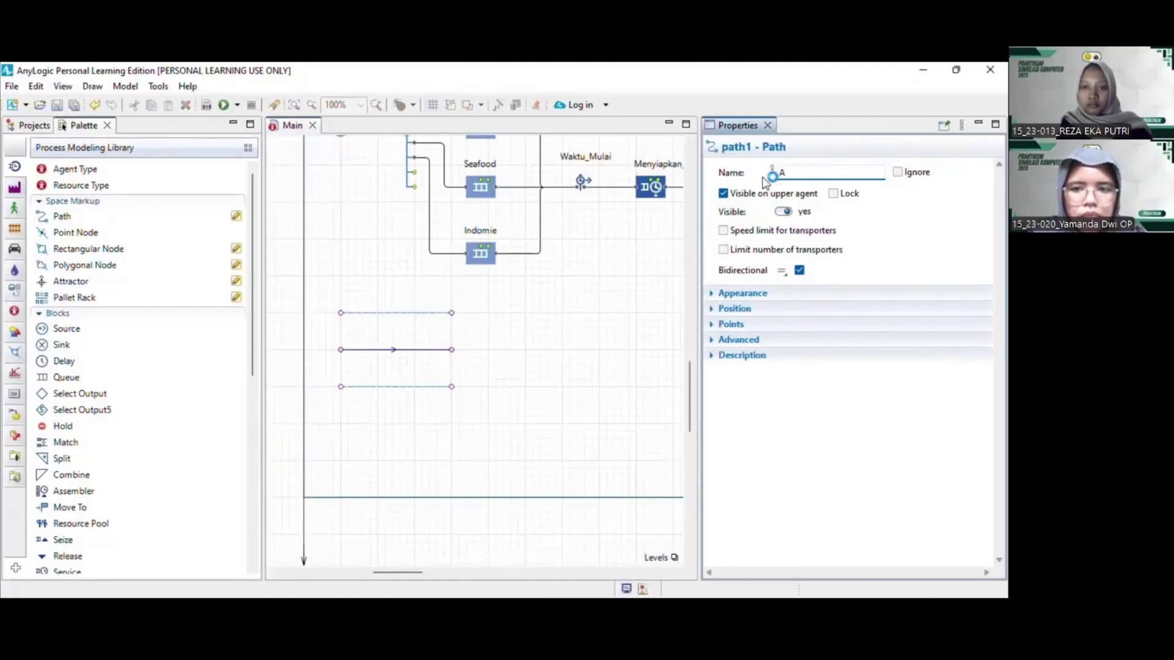
{"action": "type", "text": "Antri"}
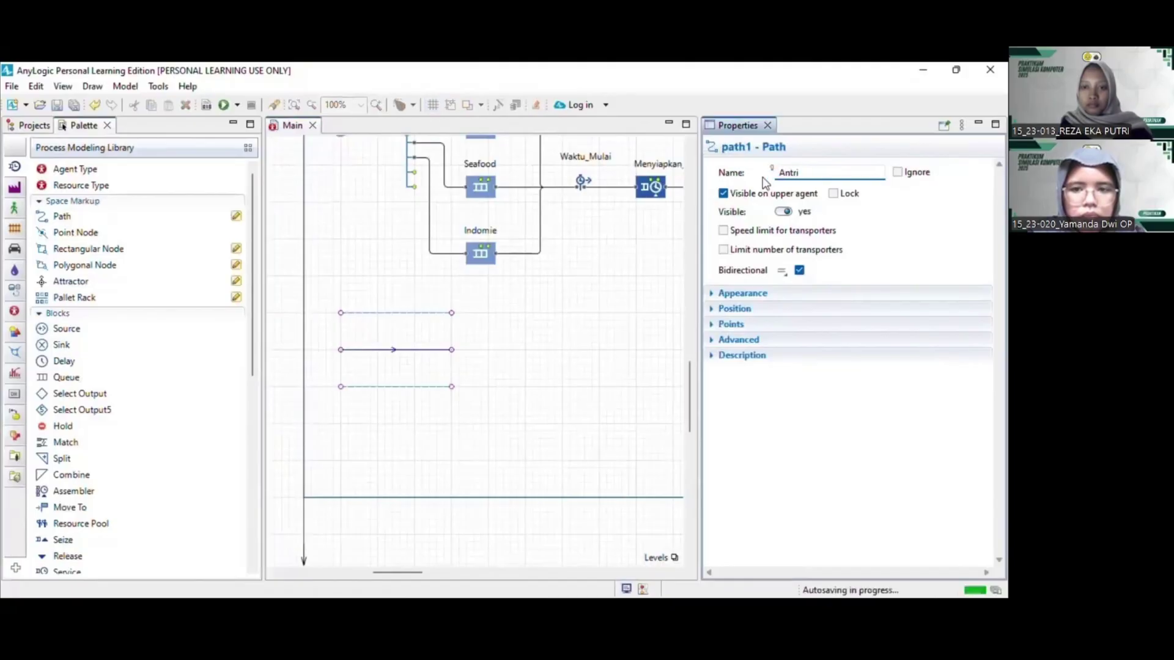
{"action": "type", "text": "_Seafood"}
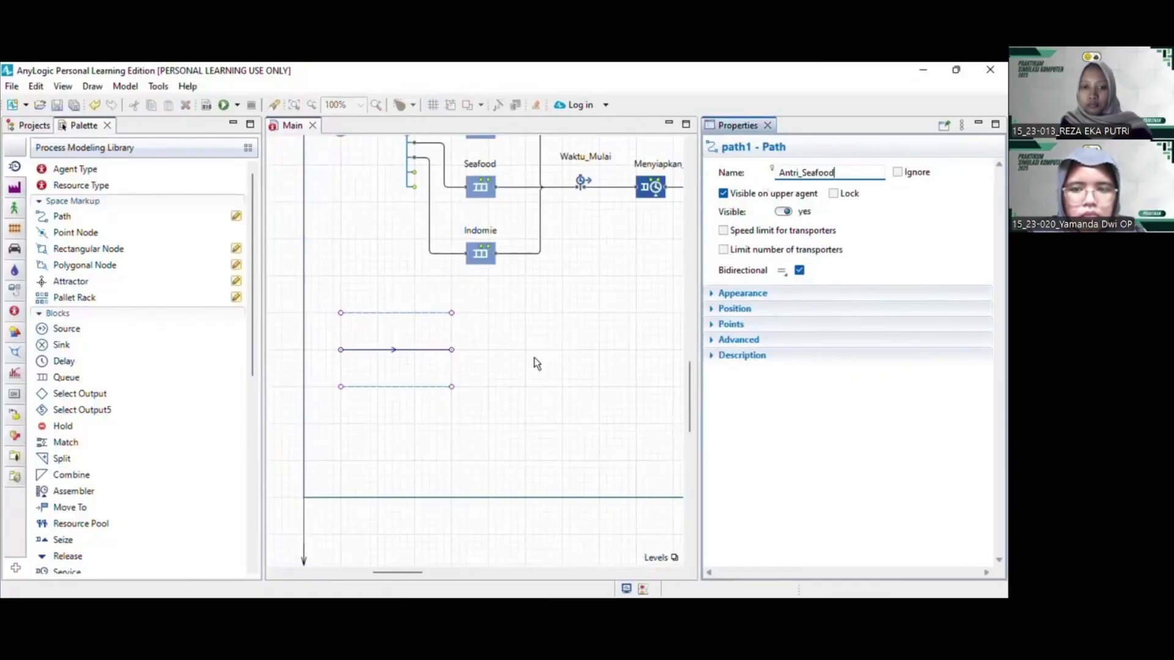
{"action": "key", "text": "Return"}
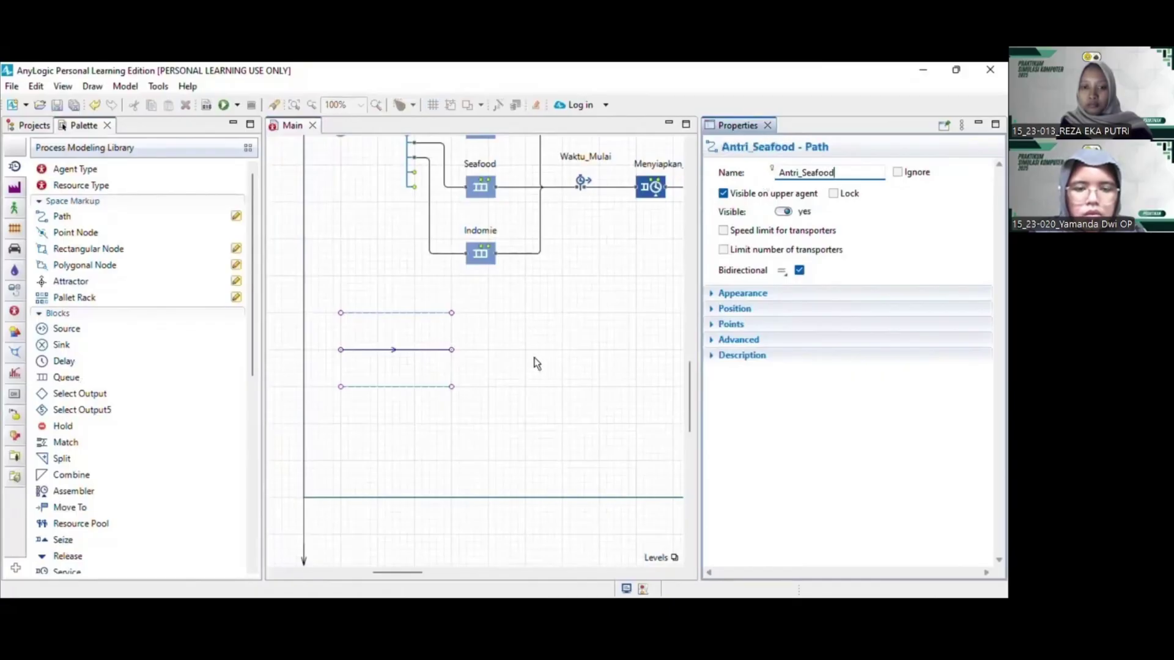
Rename the lowest path to Antri_Indomie and deselect it
{"action": "left_click", "coordinate": [437, 387]}
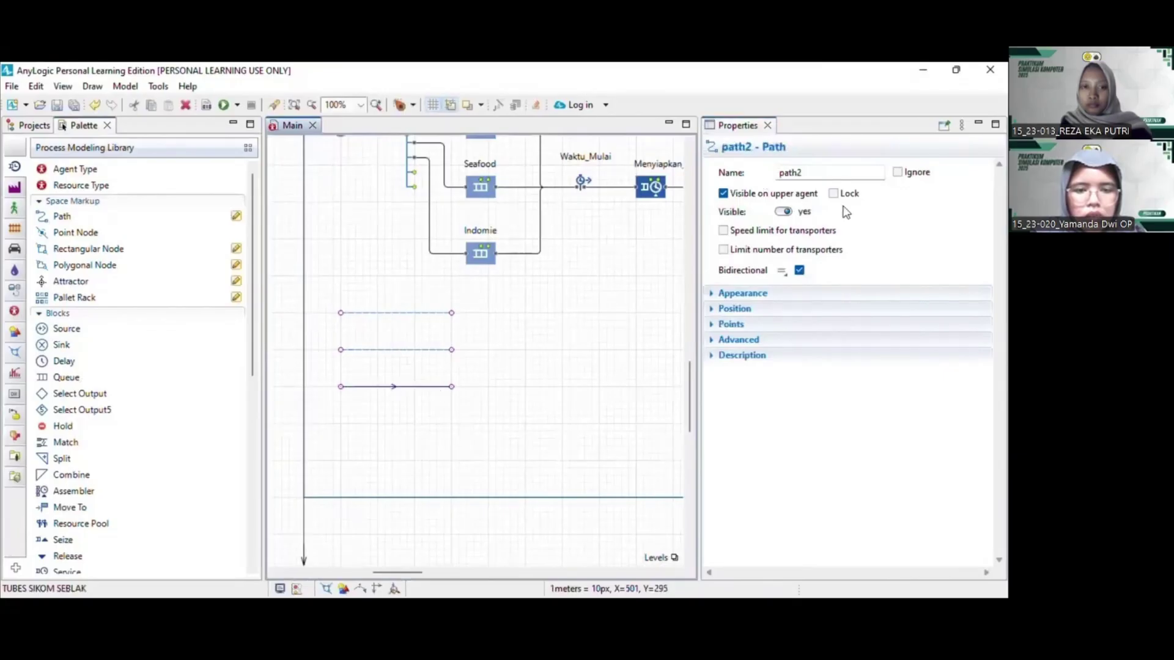
{"action": "double_click", "coordinate": [800, 173]}
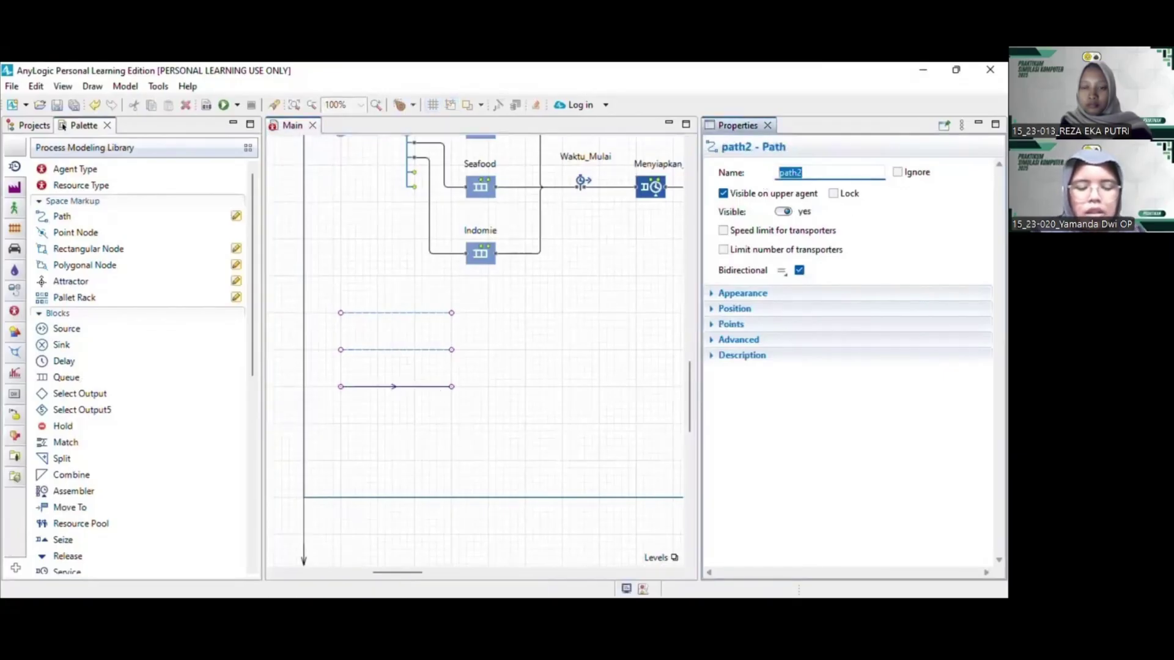
{"action": "type", "text": "Antri_"}
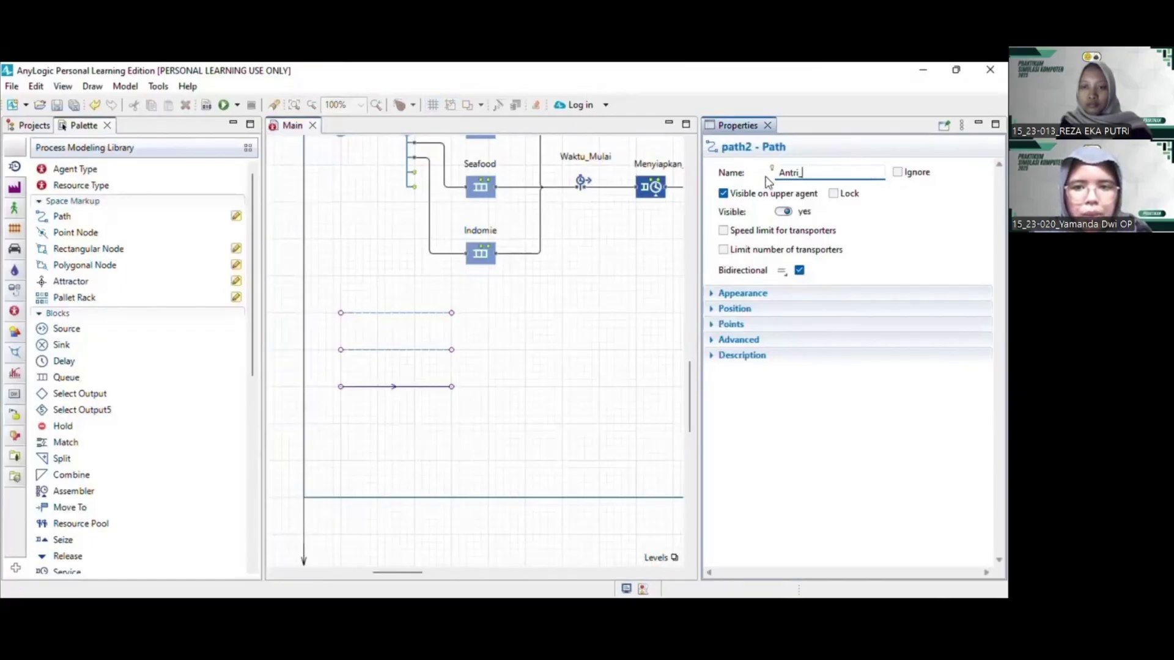
{"action": "type", "text": "Indomie"}
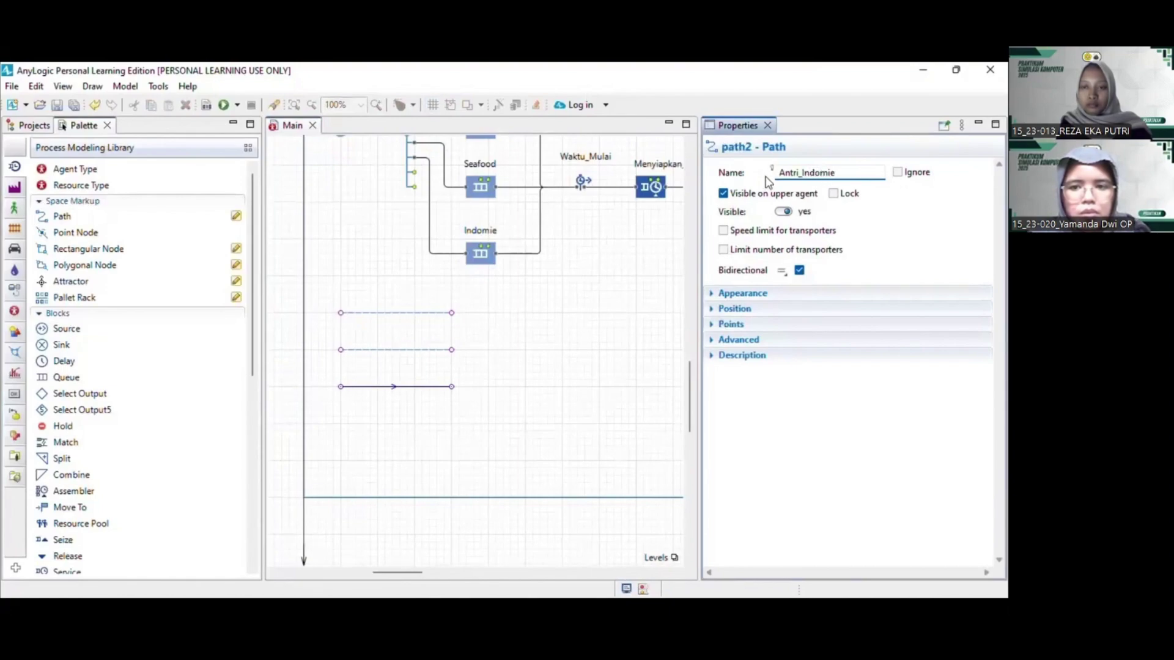
{"action": "left_click", "coordinate": [626, 276]}
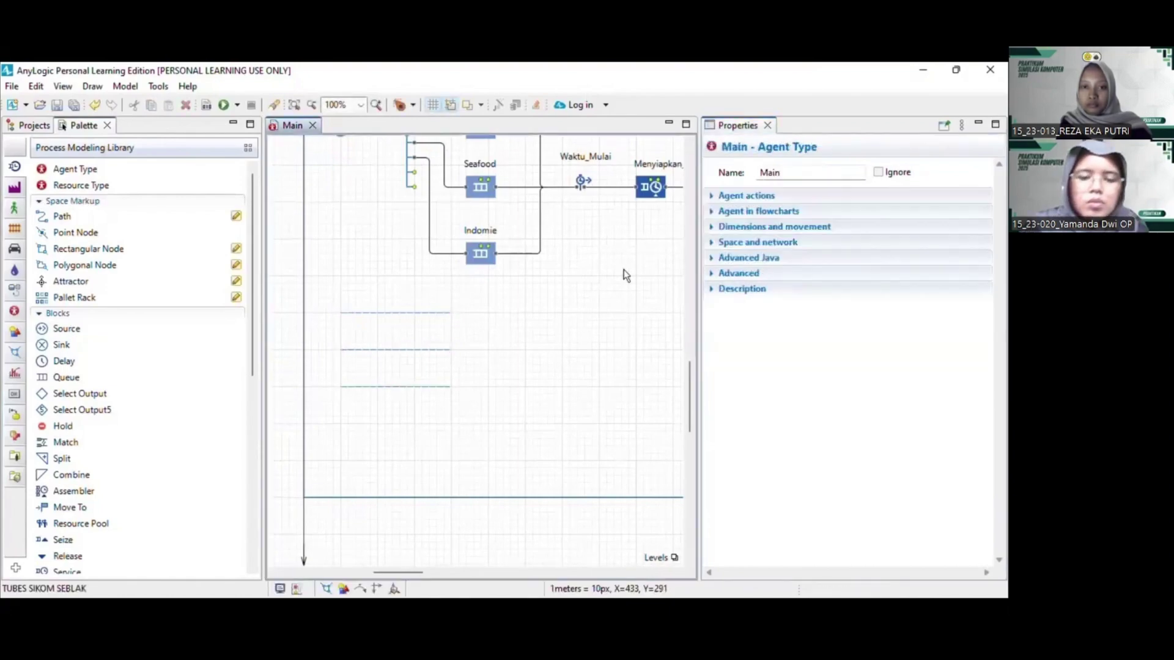
Add a Resource Pool block named Operator1 below and between Menyiapkan_Bahan_Baku and Pemotongan_Bahan_Baku
{"action": "scroll", "coordinate": [626, 275], "scroll_direction": "right", "scroll_amount": 5}
{"action": "scroll", "coordinate": [626, 275], "scroll_direction": "up", "scroll_amount": 2}
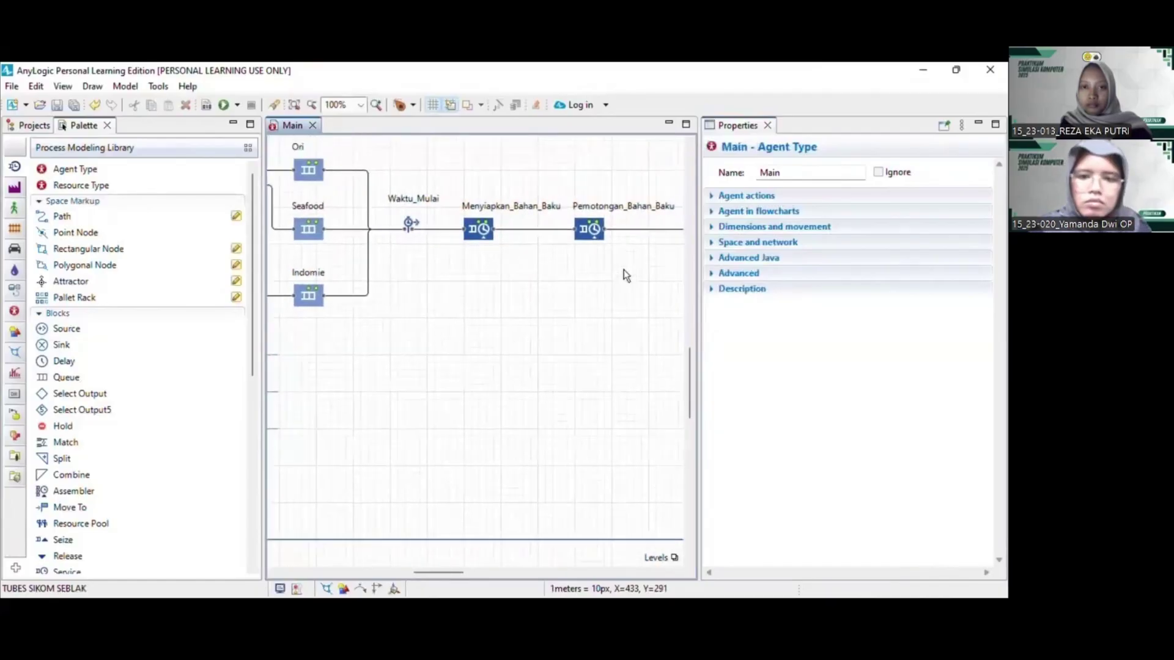
{"action": "scroll", "coordinate": [626, 275], "scroll_direction": "right", "scroll_amount": 2}
{"action": "scroll", "coordinate": [626, 275], "scroll_direction": "up", "scroll_amount": 3}
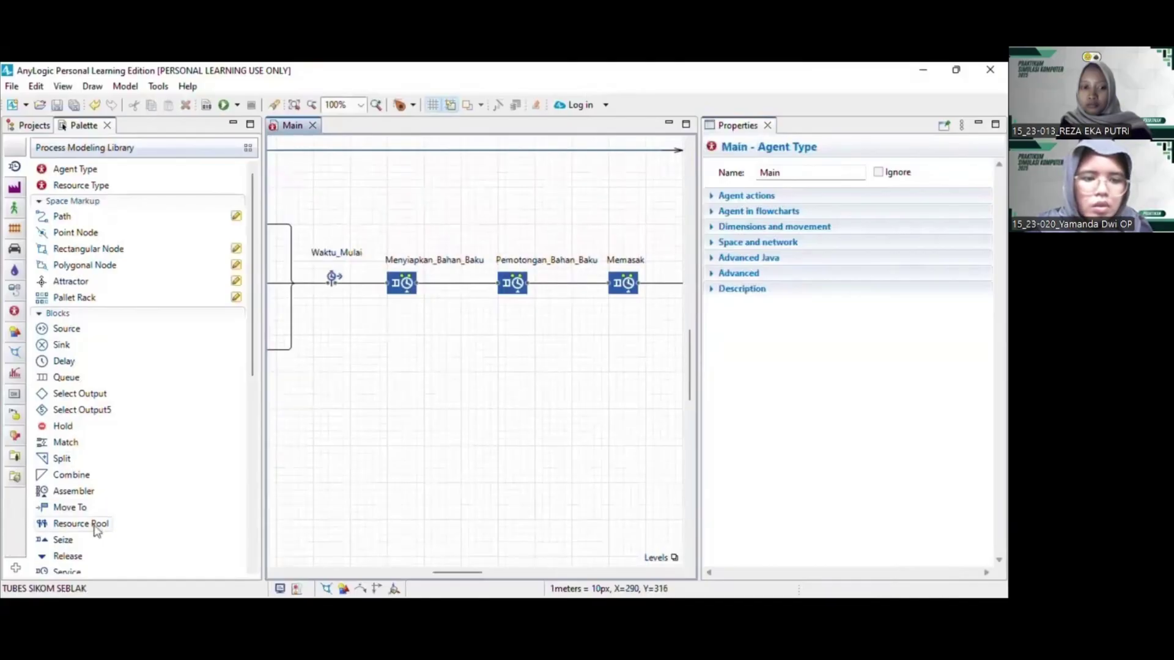
{"action": "left_click_drag", "start_coordinate": [96, 529], "coordinate": [464, 331]}
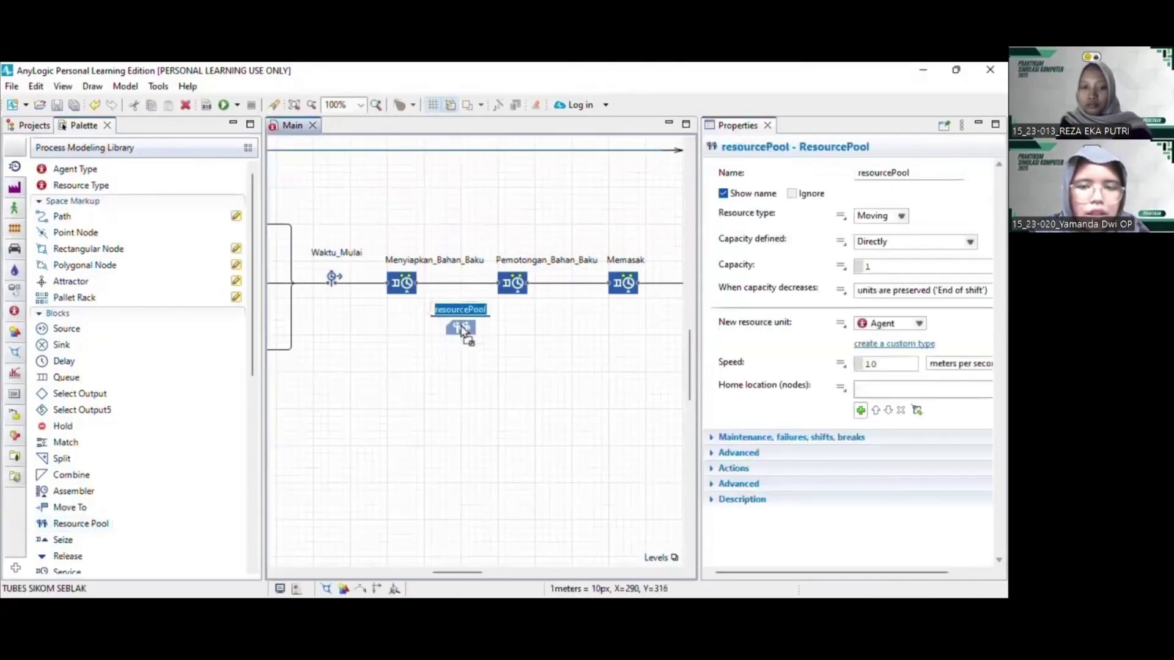
{"action": "type", "text": "qpera"}
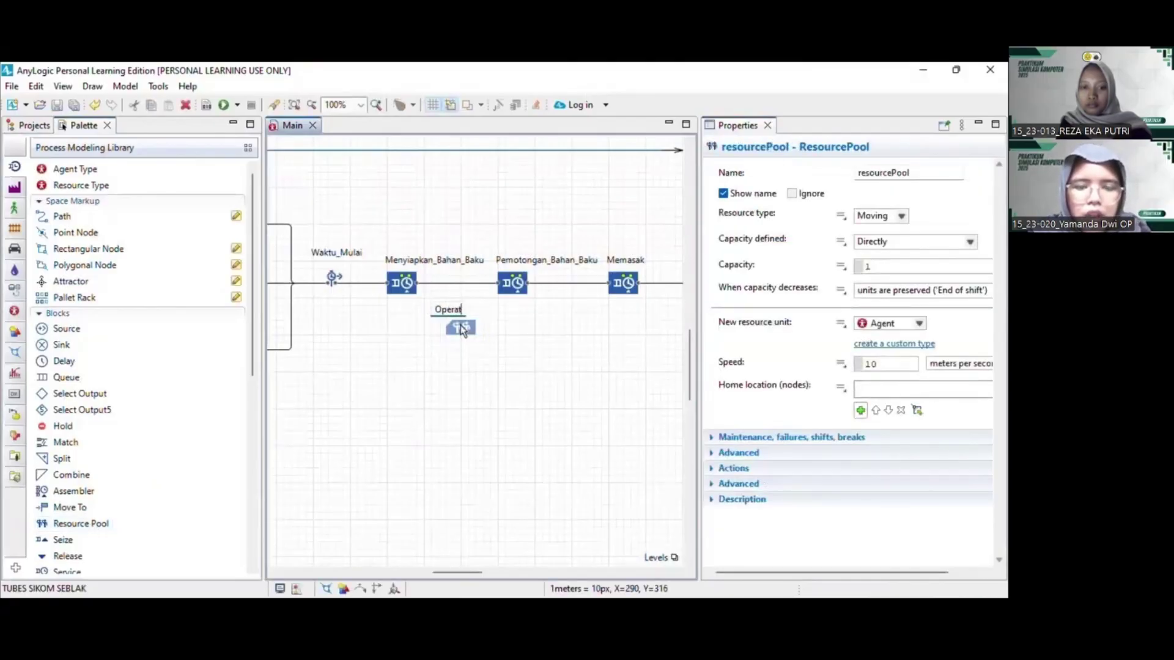
{"action": "type", "text": "tor1"}
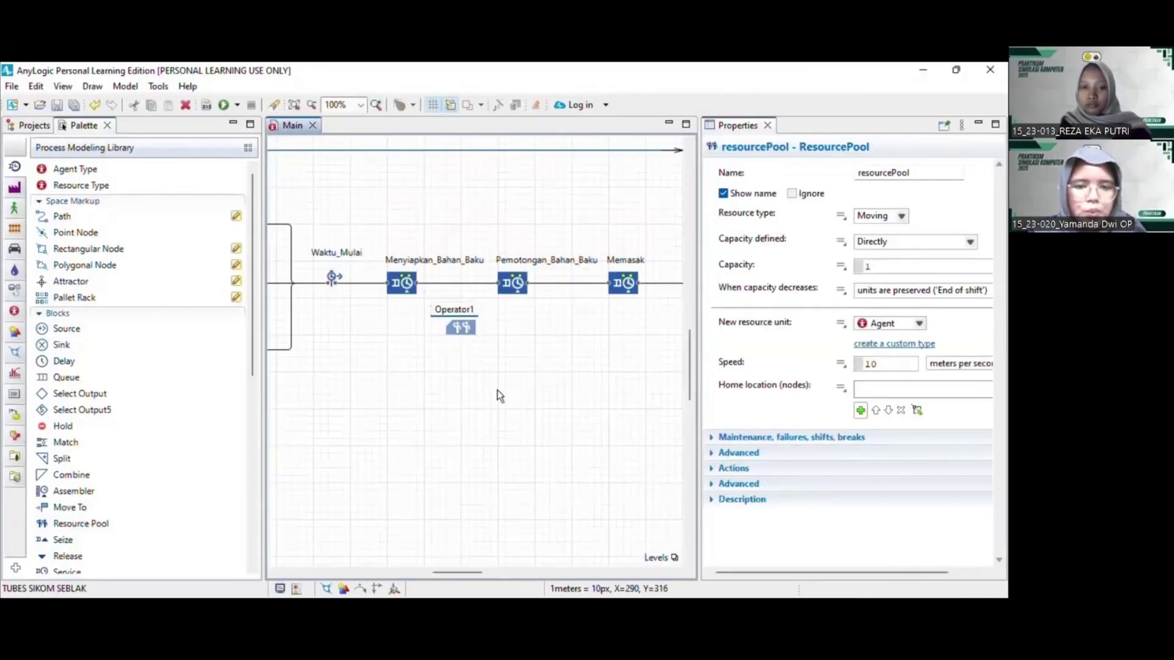
Duplicate the Operator1 resource pool and place the copy below and between the Memasak and Pengemasan blocks
{"action": "left_click", "coordinate": [460, 333]}
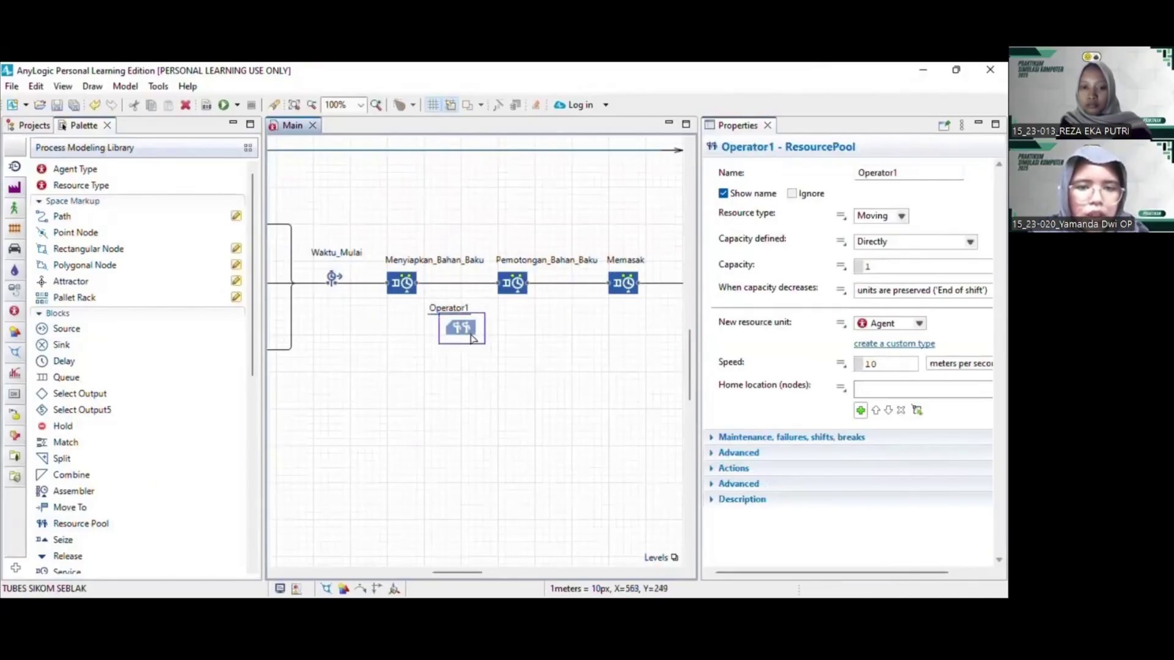
{"action": "left_click", "coordinate": [530, 395]}
{"action": "key", "text": "ctrl+v"}
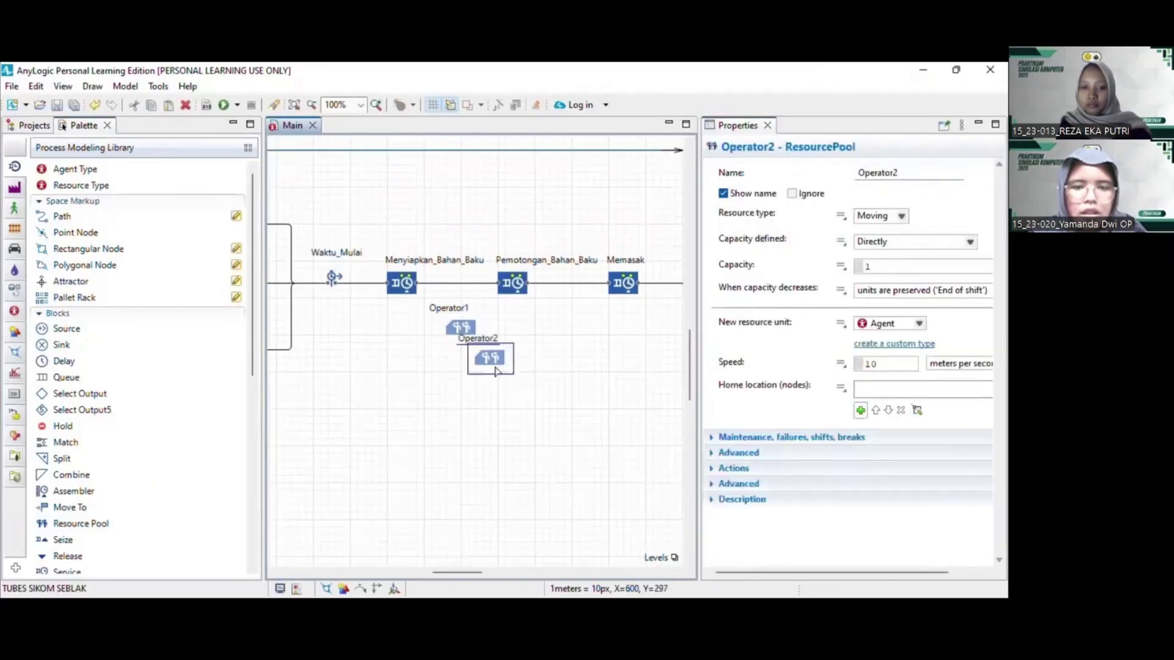
{"action": "left_click_drag", "start_coordinate": [495, 369], "coordinate": [675, 330]}
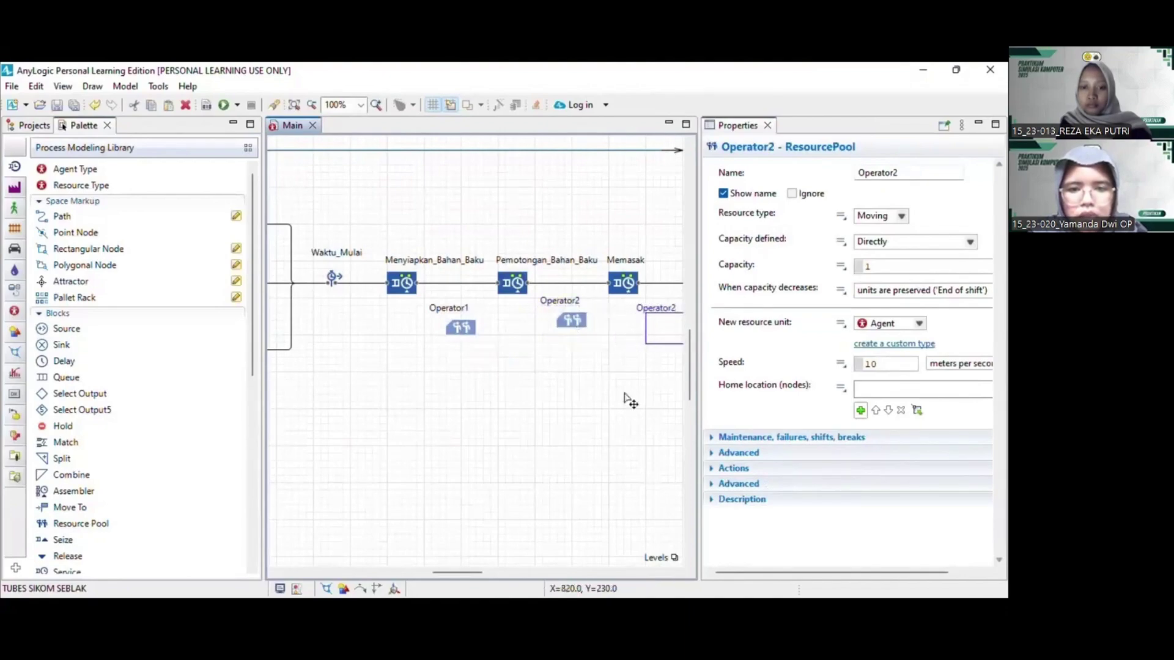
{"action": "scroll", "coordinate": [624, 395], "scroll_direction": "right", "scroll_amount": 4}
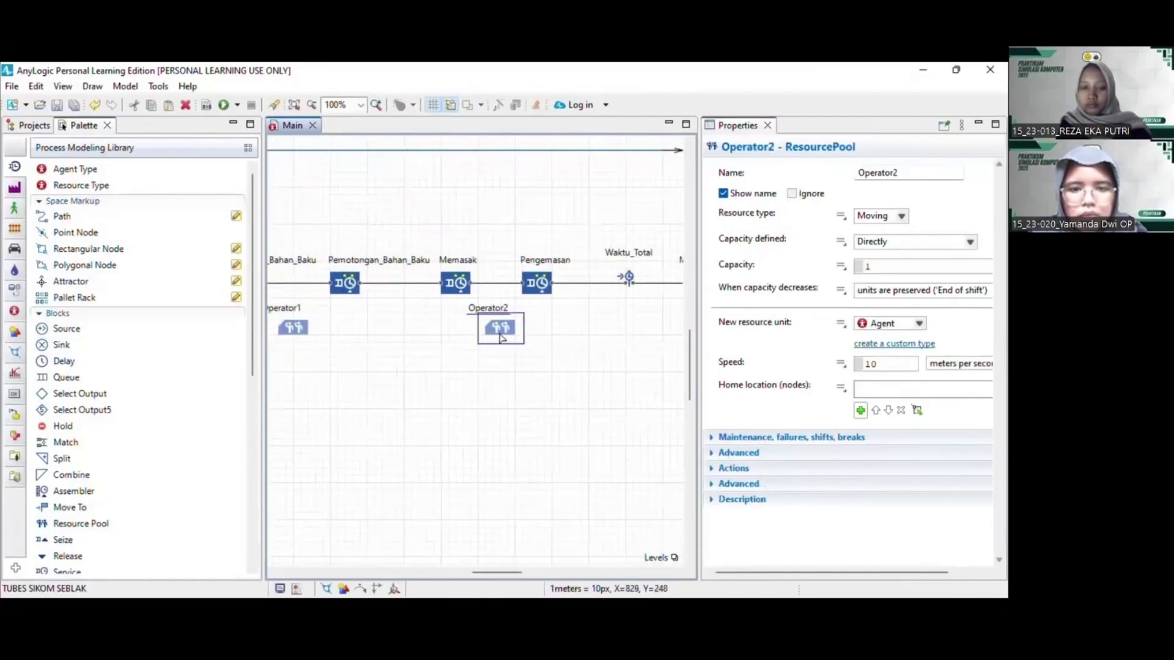
Draw a narrow upright Rectangular Node just beyond the right ends of the three queue paths, spanning from the top path to the lowest
{"action": "scroll", "coordinate": [515, 383], "scroll_direction": "left", "scroll_amount": 8}
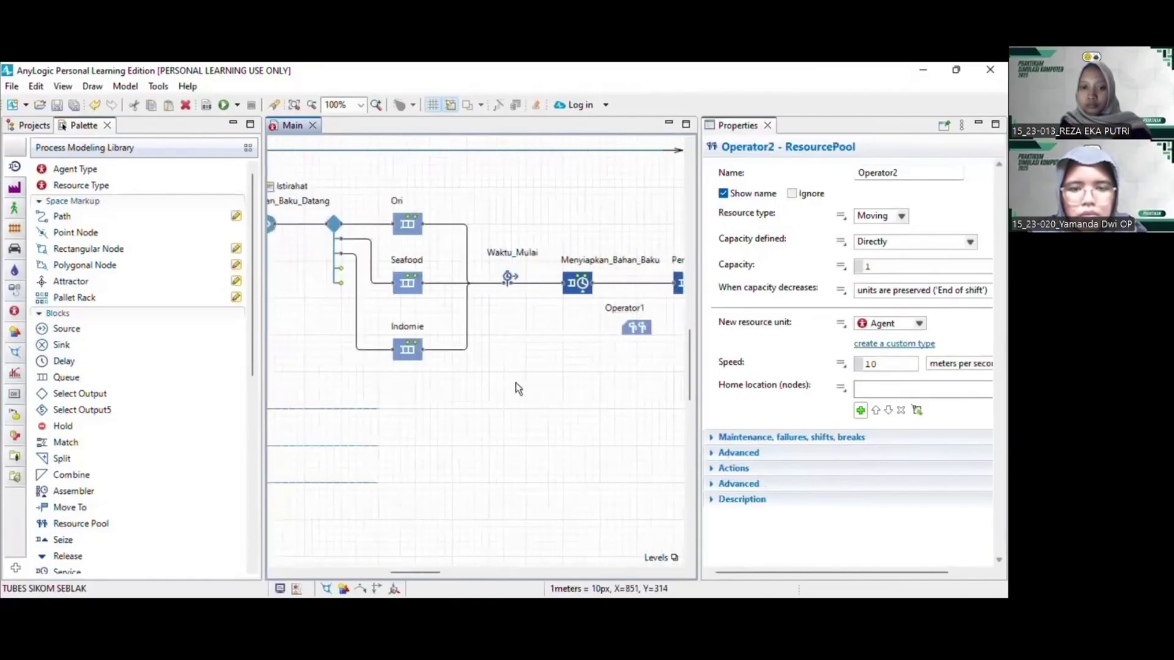
{"action": "scroll", "coordinate": [518, 389], "scroll_direction": "left", "scroll_amount": 3}
{"action": "scroll", "coordinate": [518, 389], "scroll_direction": "down", "scroll_amount": 2}
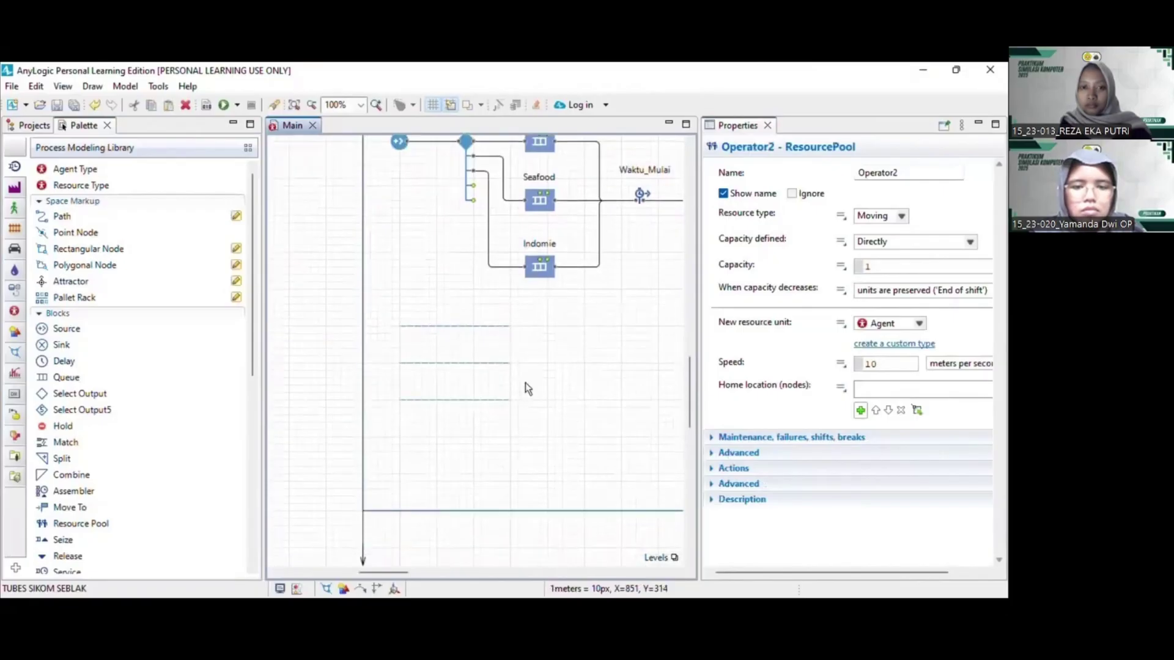
{"action": "scroll", "coordinate": [571, 378], "scroll_direction": "right", "scroll_amount": 2}
{"action": "scroll", "coordinate": [572, 378], "scroll_direction": "down", "scroll_amount": 2}
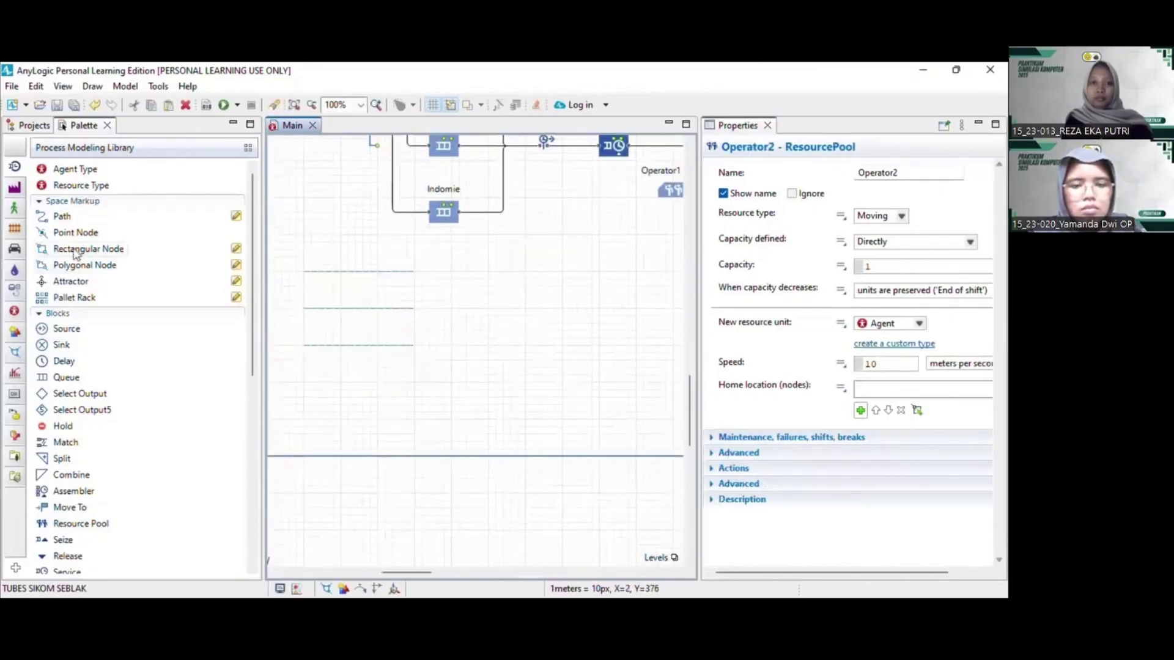
{"action": "mouse_move", "coordinate": [41, 253]}
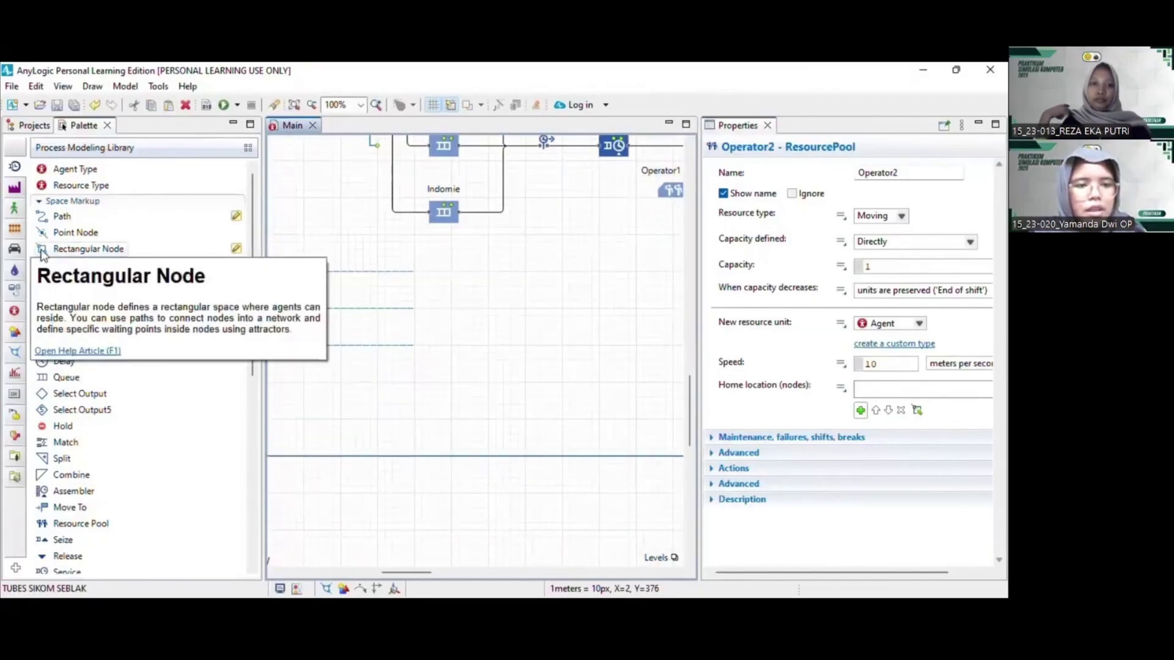
{"action": "left_click", "coordinate": [42, 253]}
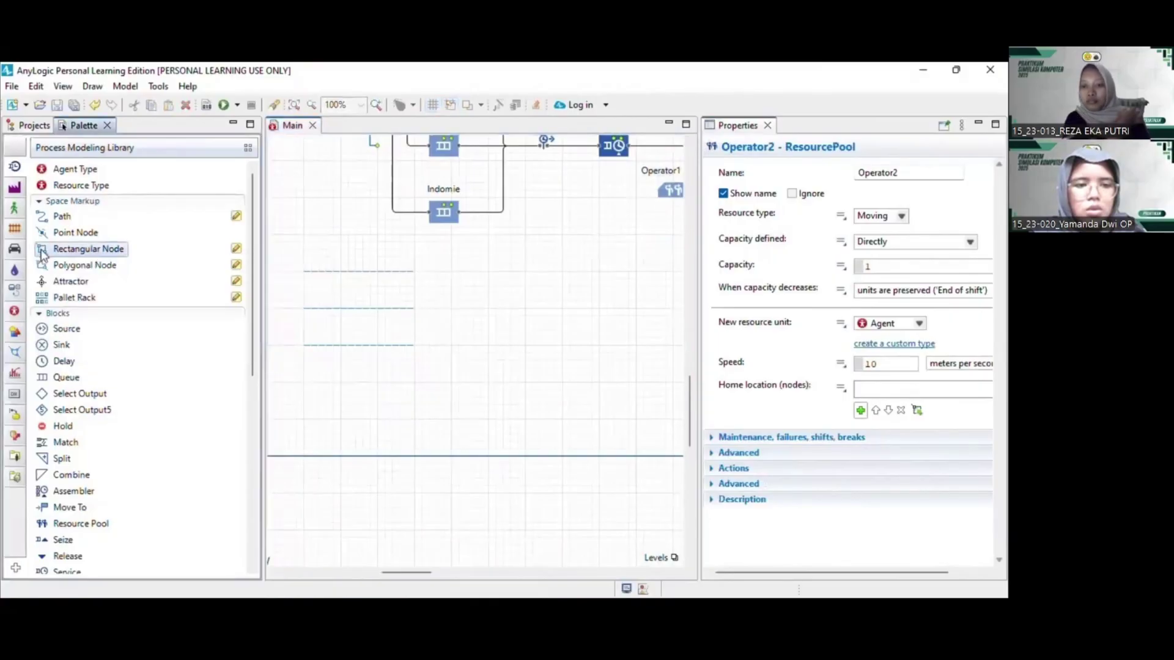
{"action": "double_click", "coordinate": [41, 254]}
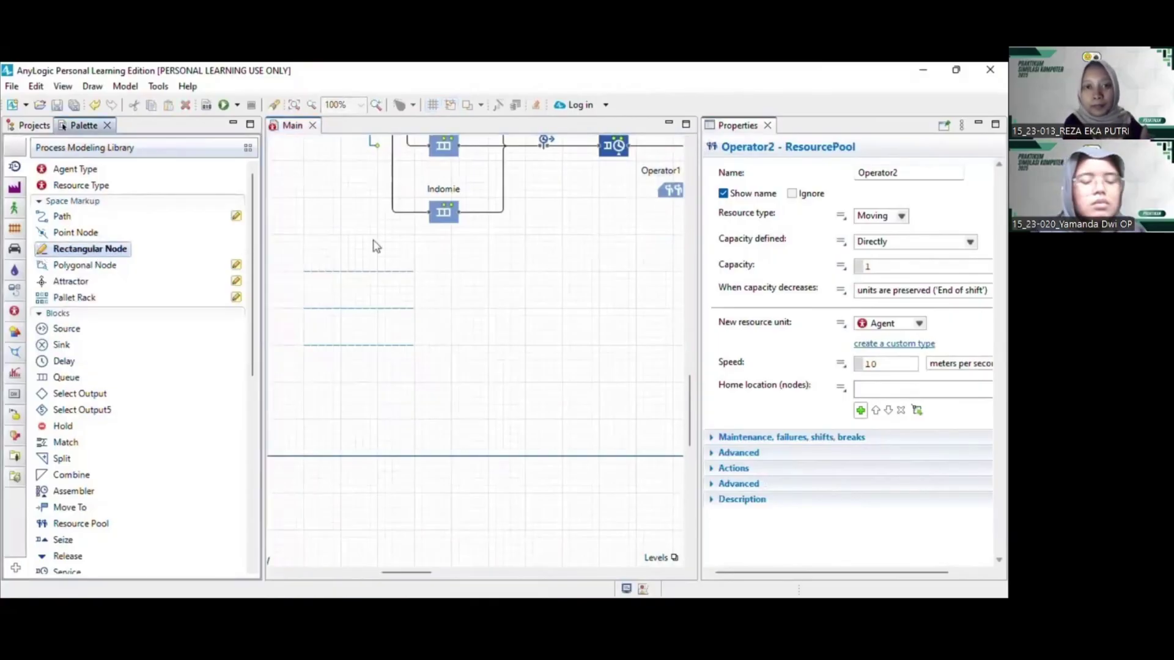
{"action": "left_click", "coordinate": [429, 272]}
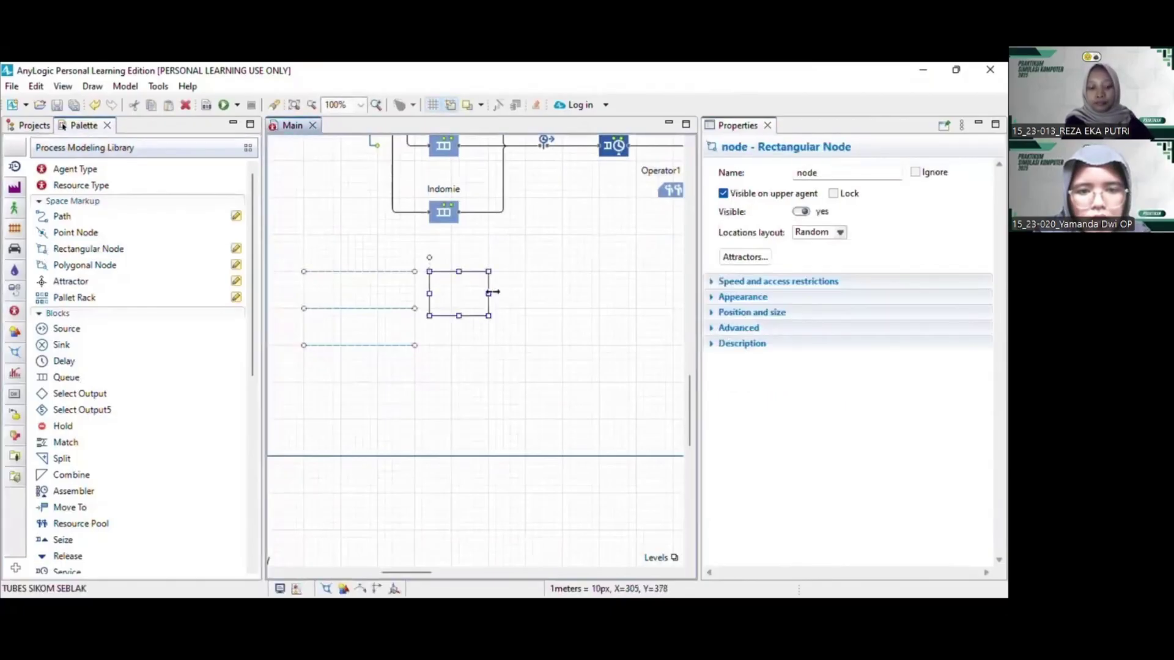
{"action": "left_click_drag", "start_coordinate": [488, 293], "coordinate": [473, 293]}
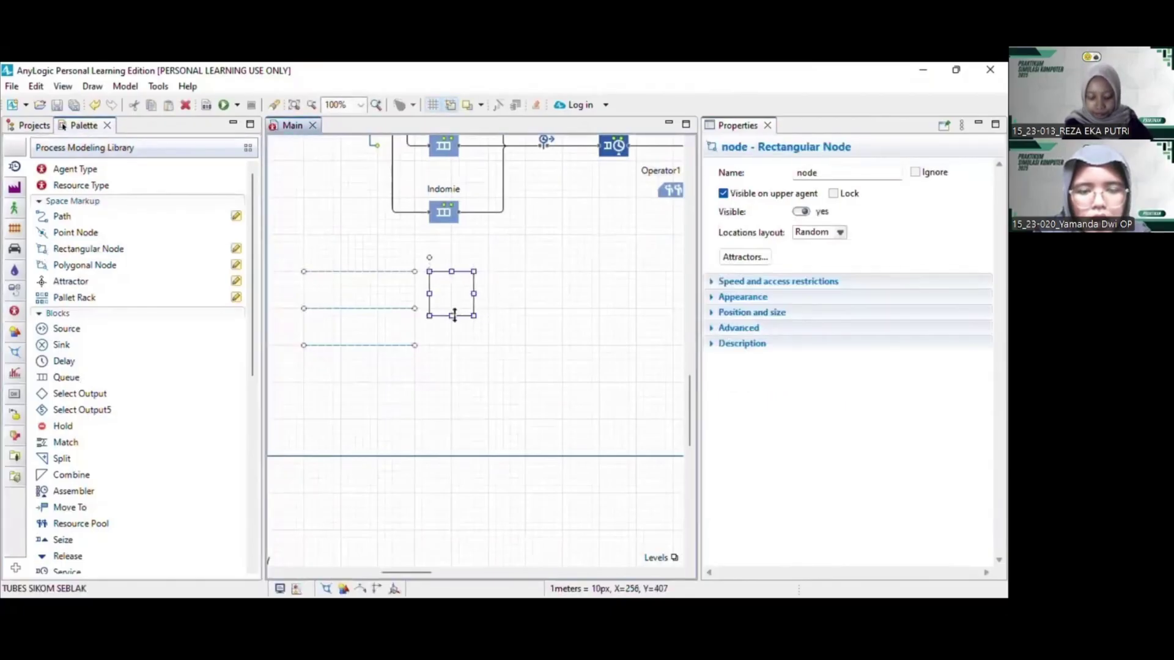
{"action": "left_click_drag", "start_coordinate": [453, 316], "coordinate": [453, 347]}
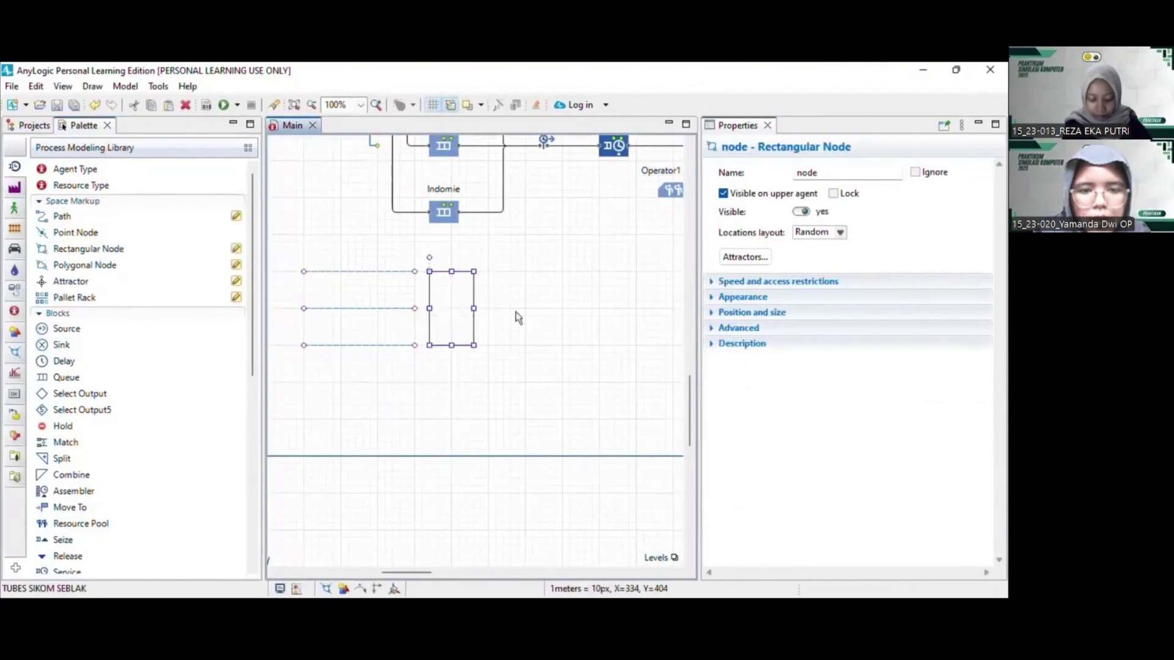
Add a Point Node just right of the tall rectangular node, near its upper end
{"action": "scroll", "coordinate": [534, 314], "scroll_direction": "right", "scroll_amount": 1}
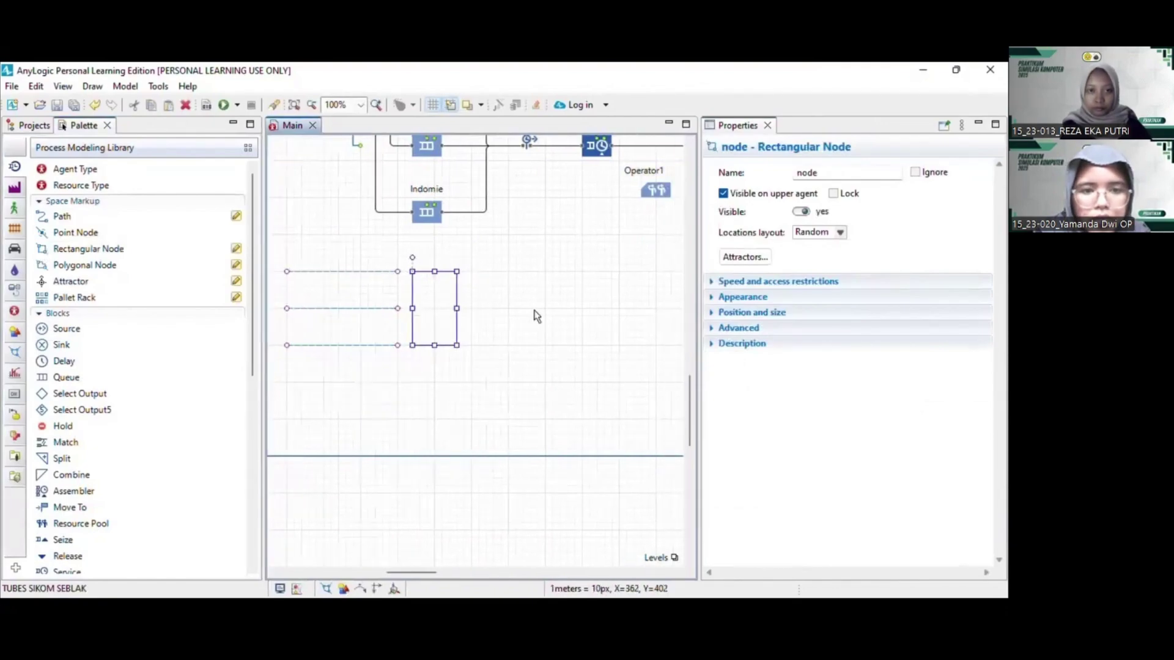
{"action": "scroll", "coordinate": [517, 321], "scroll_direction": "down", "scroll_amount": 1}
{"action": "scroll", "coordinate": [516, 321], "scroll_direction": "right", "scroll_amount": 1}
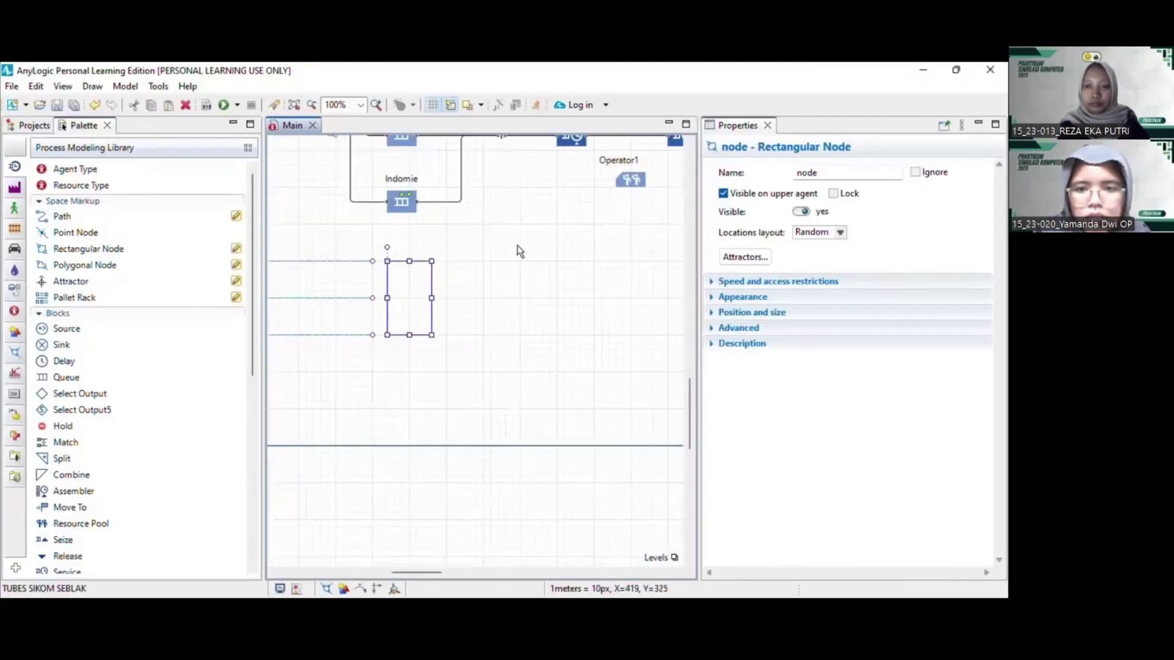
{"action": "left_click", "coordinate": [529, 282]}
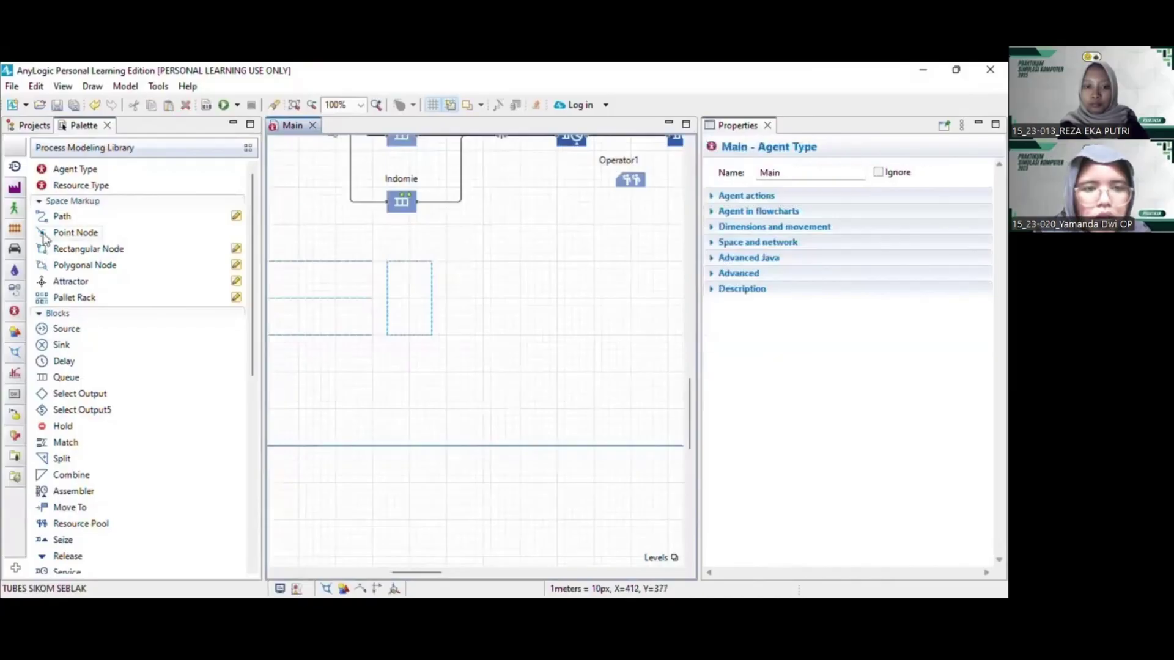
{"action": "mouse_move", "coordinate": [44, 238]}
{"action": "left_click_drag", "start_coordinate": [44, 238], "coordinate": [474, 286]}
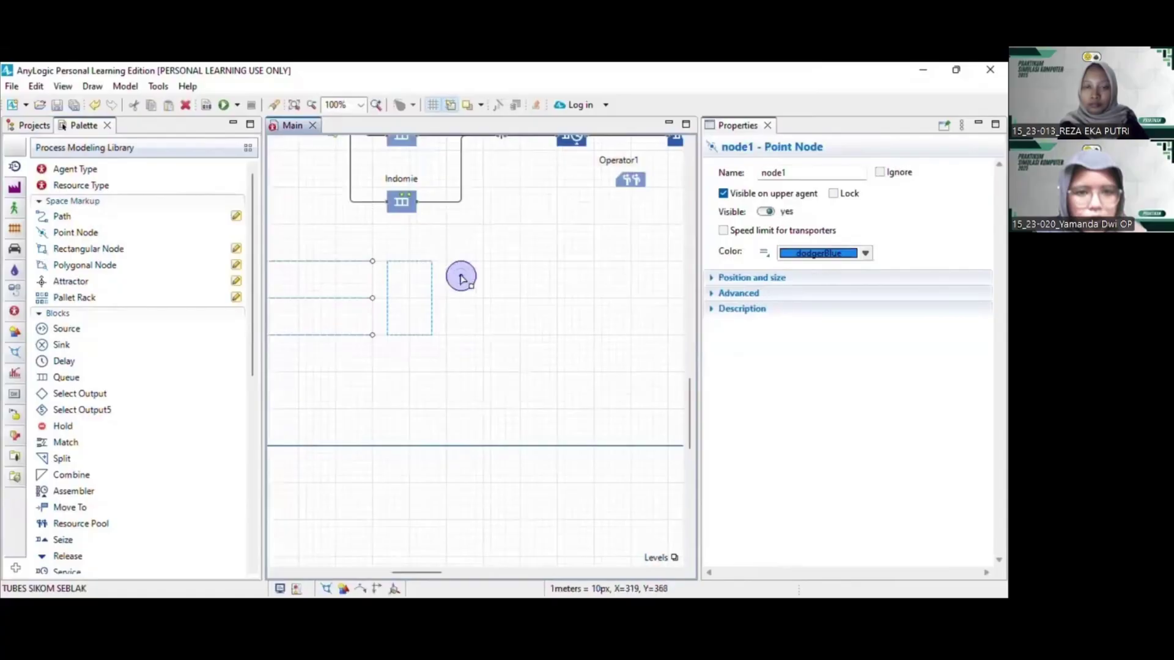
{"action": "left_click_drag", "start_coordinate": [461, 278], "coordinate": [454, 278]}
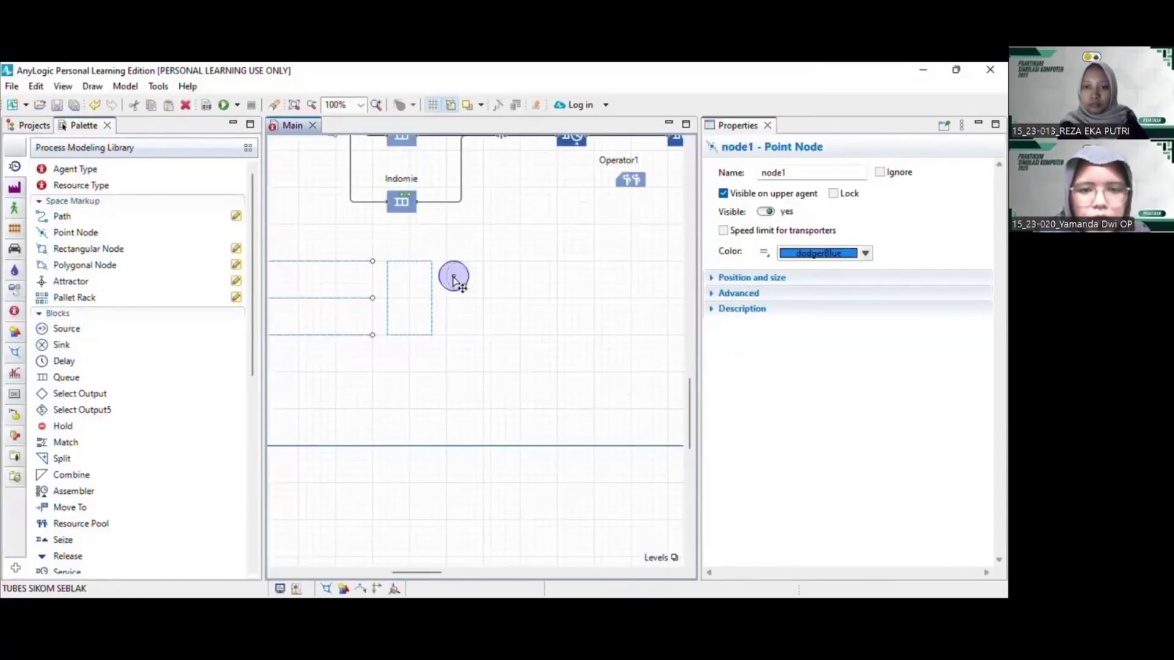
{"action": "left_click", "coordinate": [493, 286]}
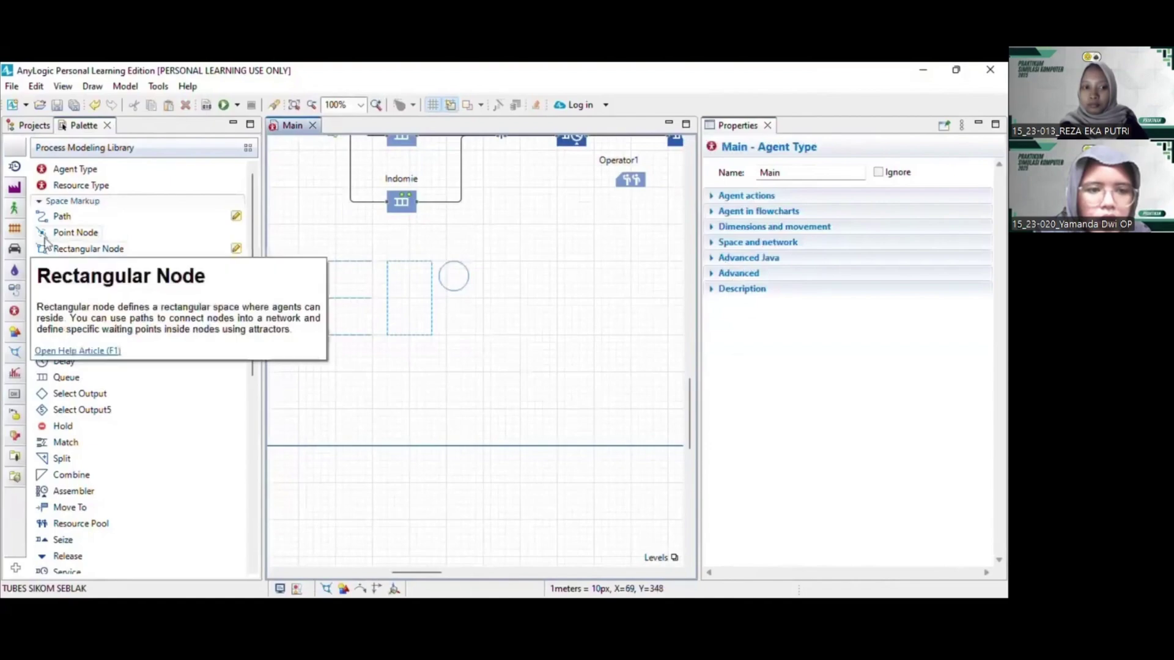
Draw a smaller Rectangular Node directly below the point node, with its lower edge aligned to that of the tall node
{"action": "double_click", "coordinate": [61, 248]}
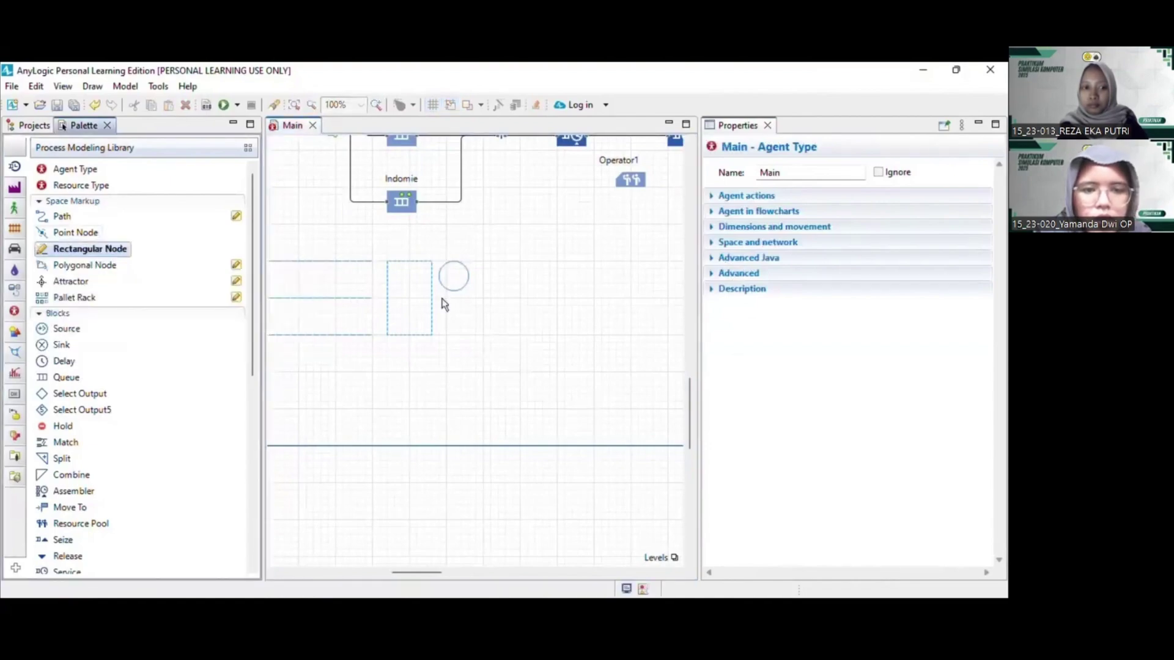
{"action": "left_click", "coordinate": [439, 297]}
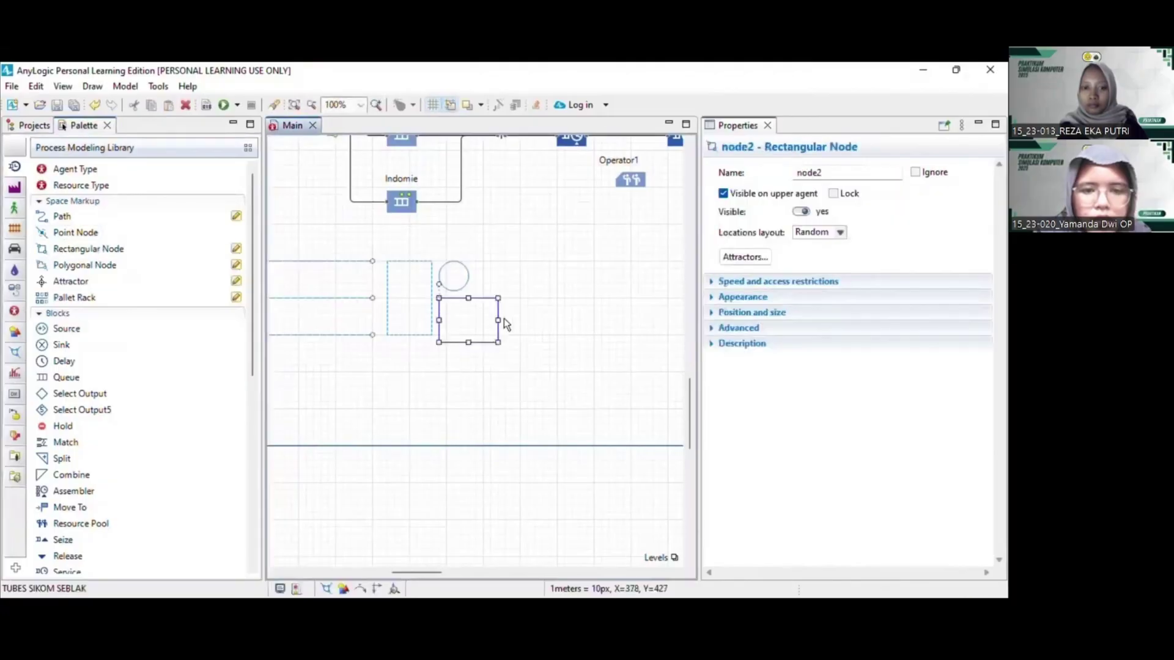
{"action": "left_click_drag", "start_coordinate": [499, 318], "coordinate": [484, 318]}
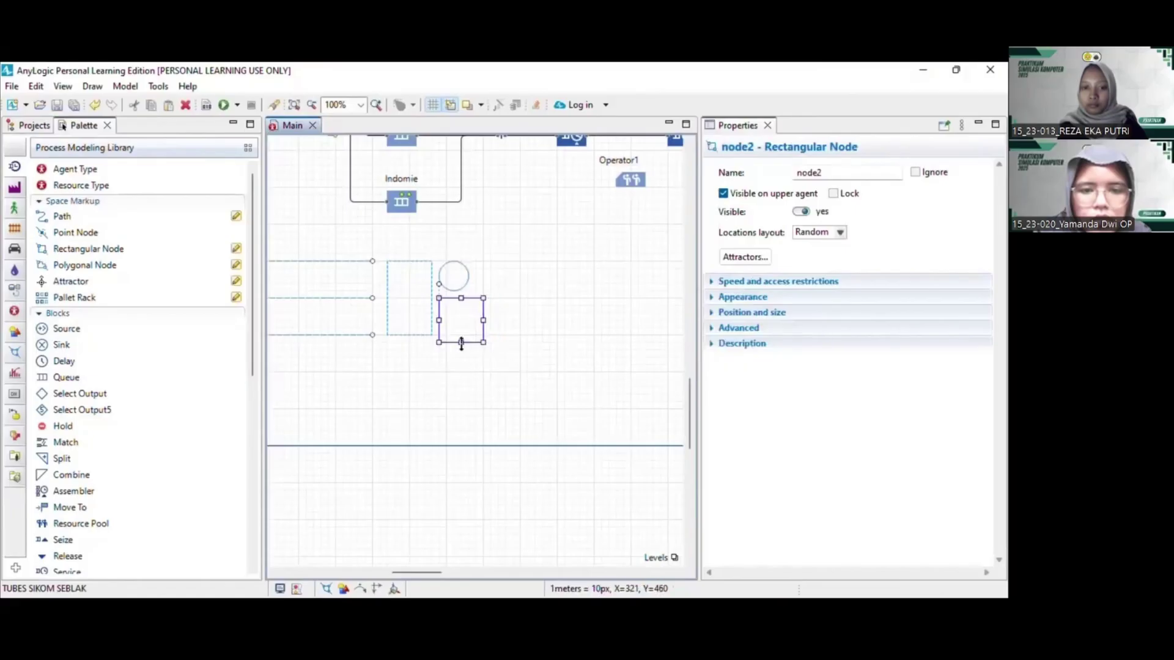
{"action": "left_click_drag", "start_coordinate": [462, 343], "coordinate": [461, 334]}
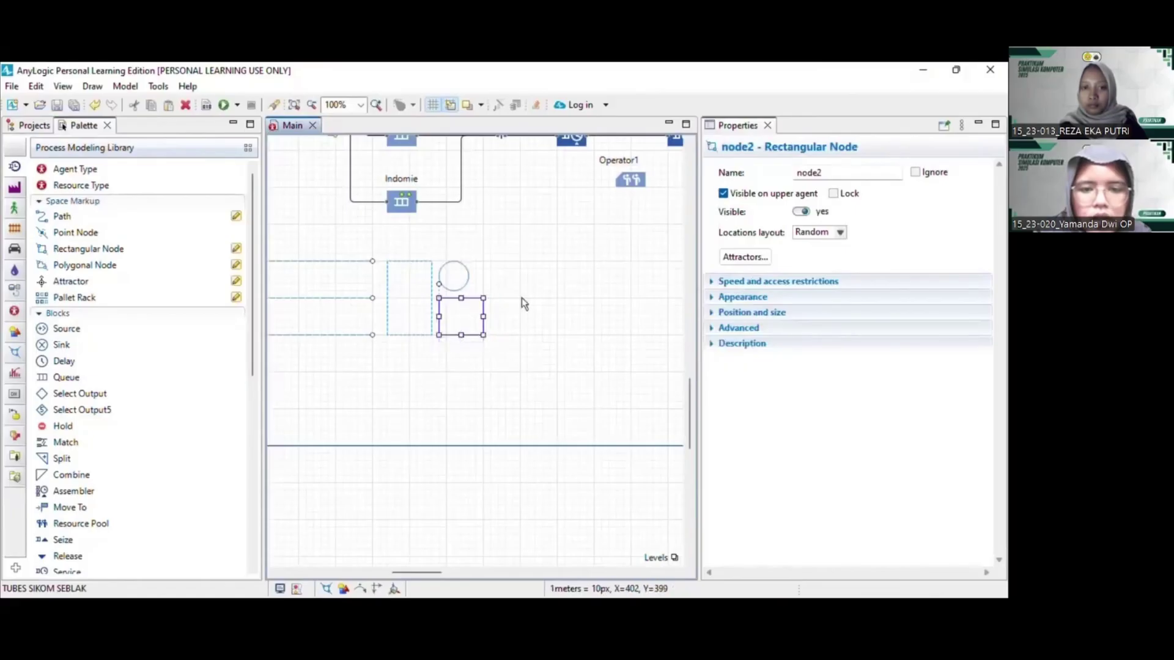
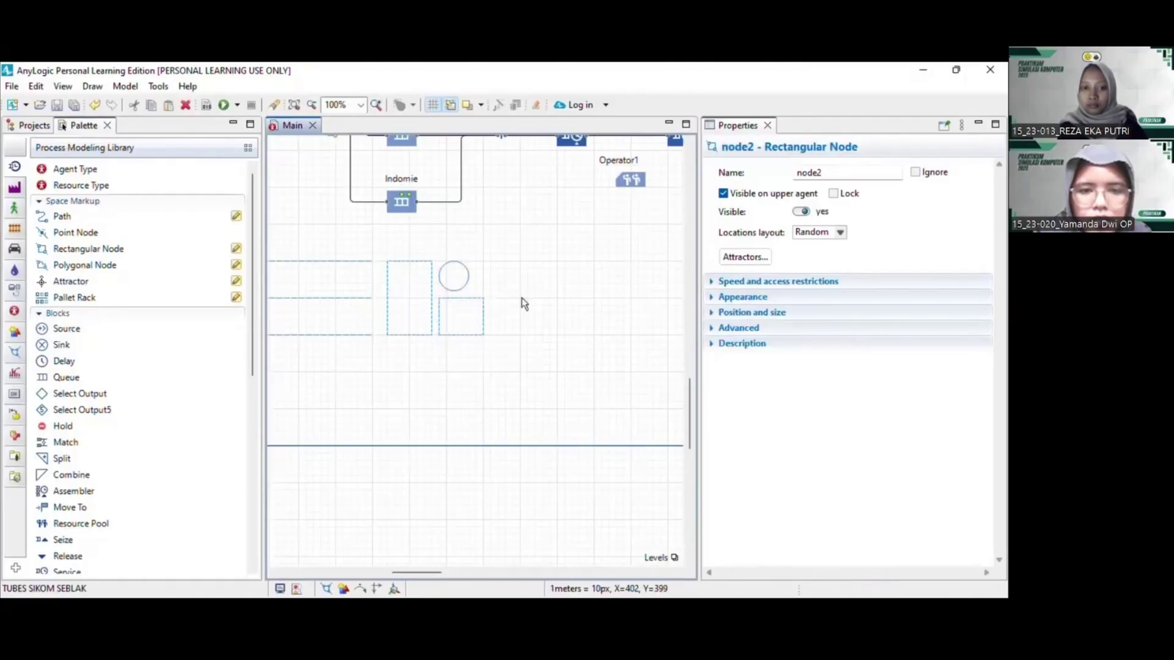
{"action": "left_click", "coordinate": [522, 298]}
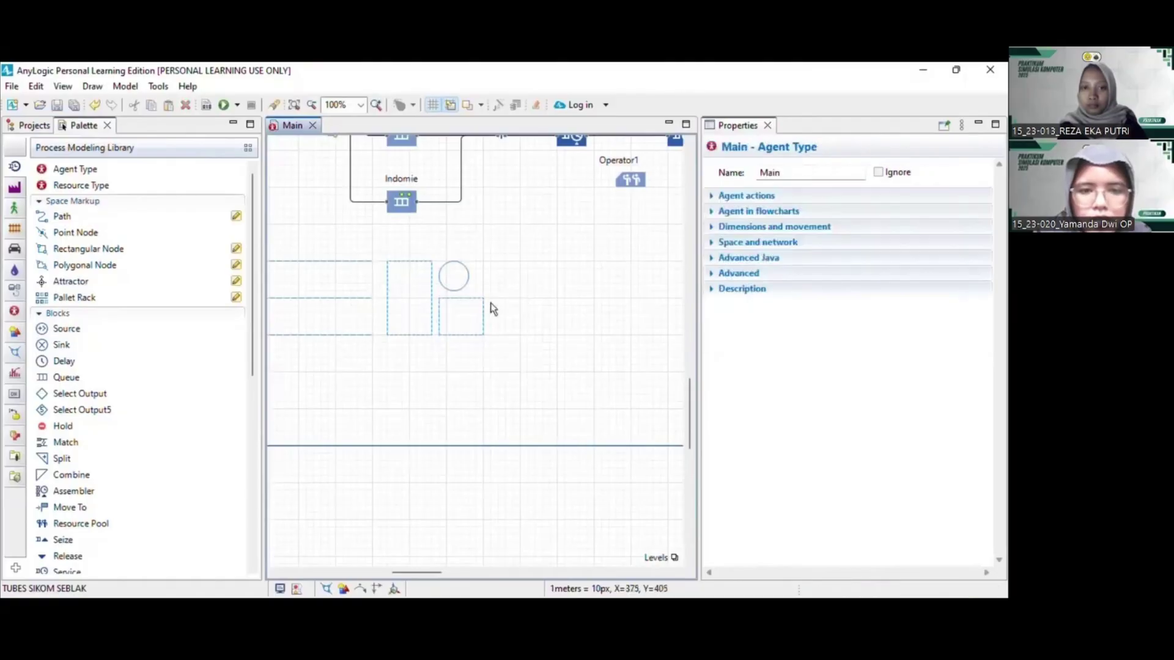
Rename the tall rectangular node beside the queue paths as Antri_Menyiapkan
{"action": "left_click", "coordinate": [431, 307]}
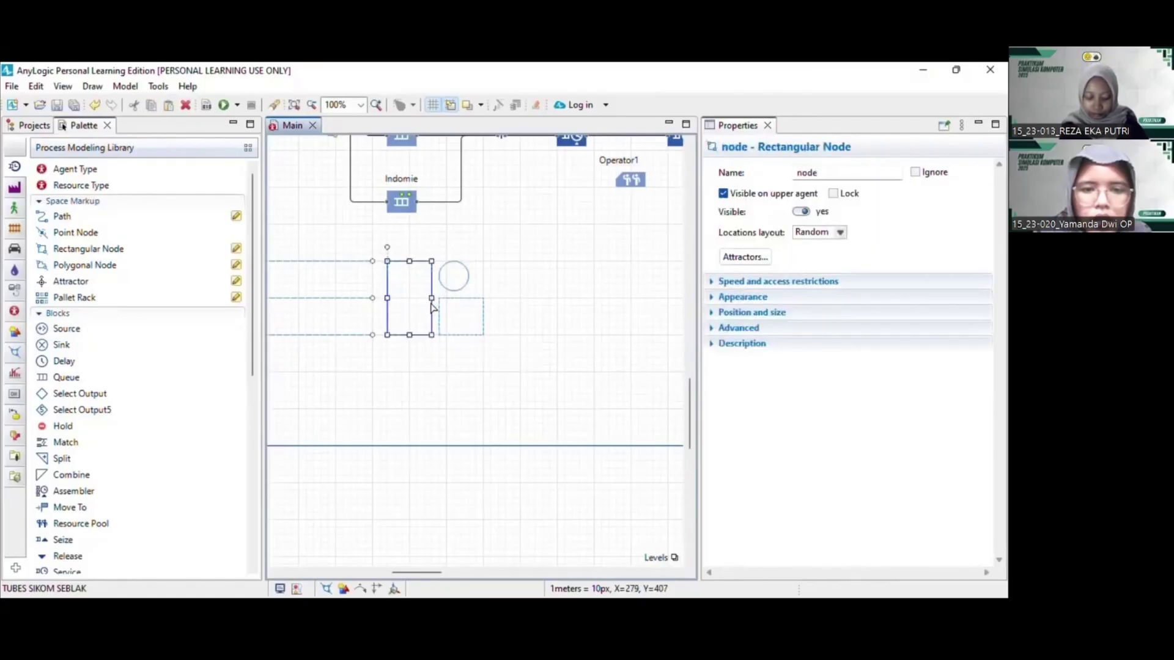
{"action": "left_click", "coordinate": [431, 303]}
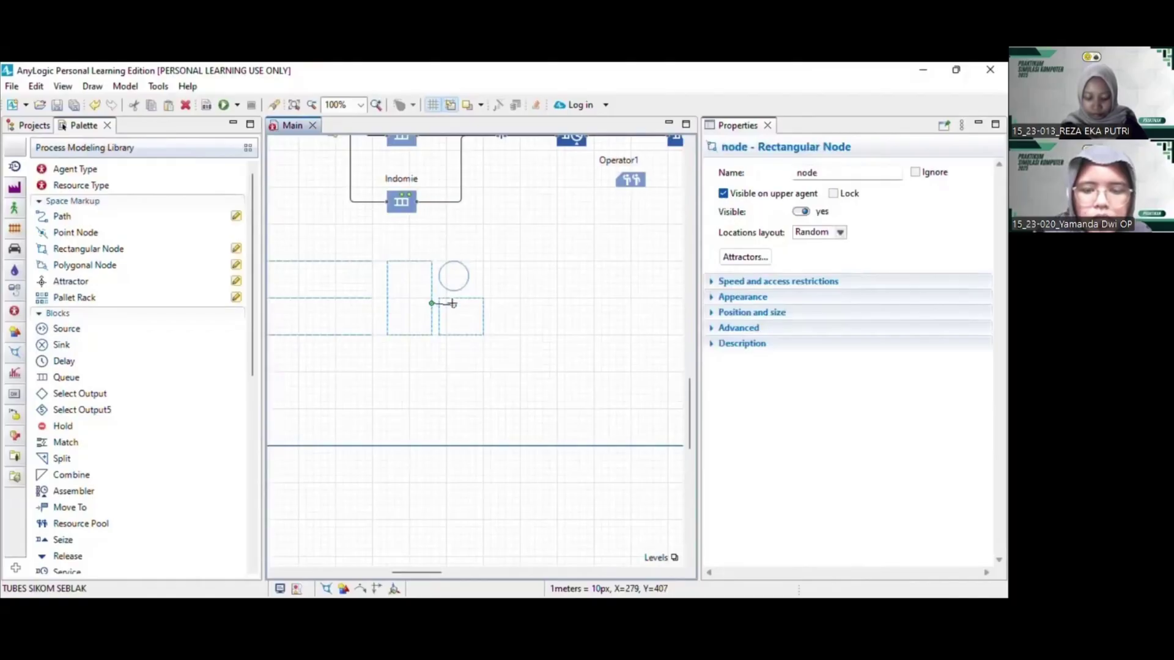
{"action": "key", "text": "Escape"}
{"action": "left_click", "coordinate": [432, 322]}
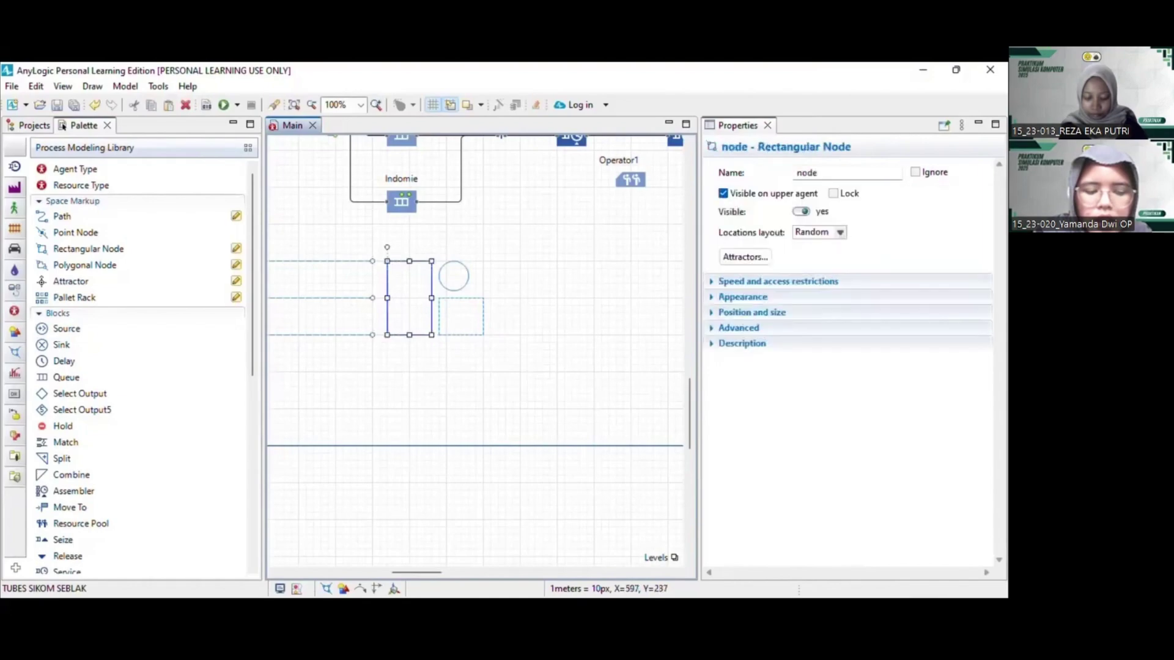
{"action": "double_click", "coordinate": [807, 173]}
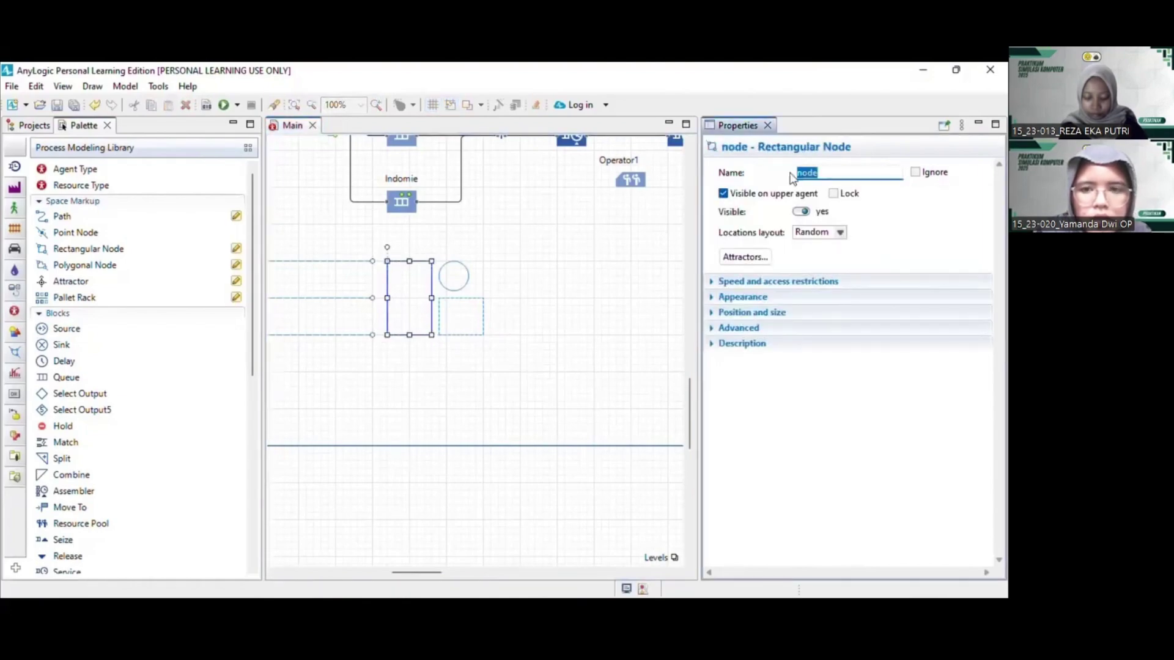
{"action": "type", "text": "Antri_Menyi"}
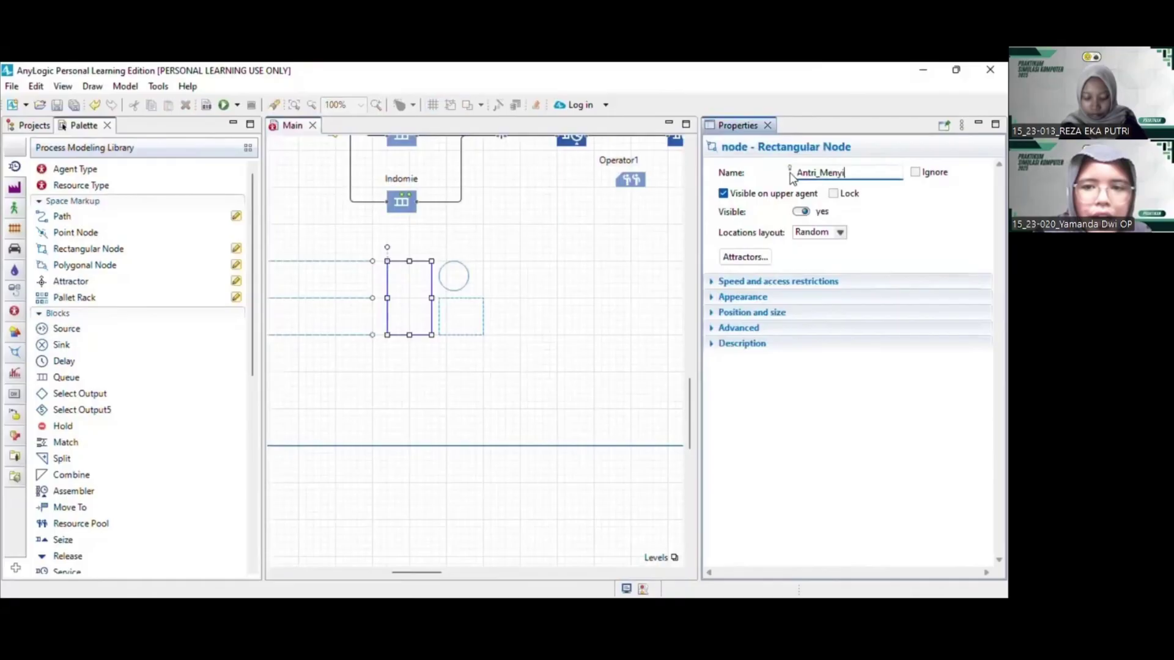
{"action": "type", "text": "apkan"}
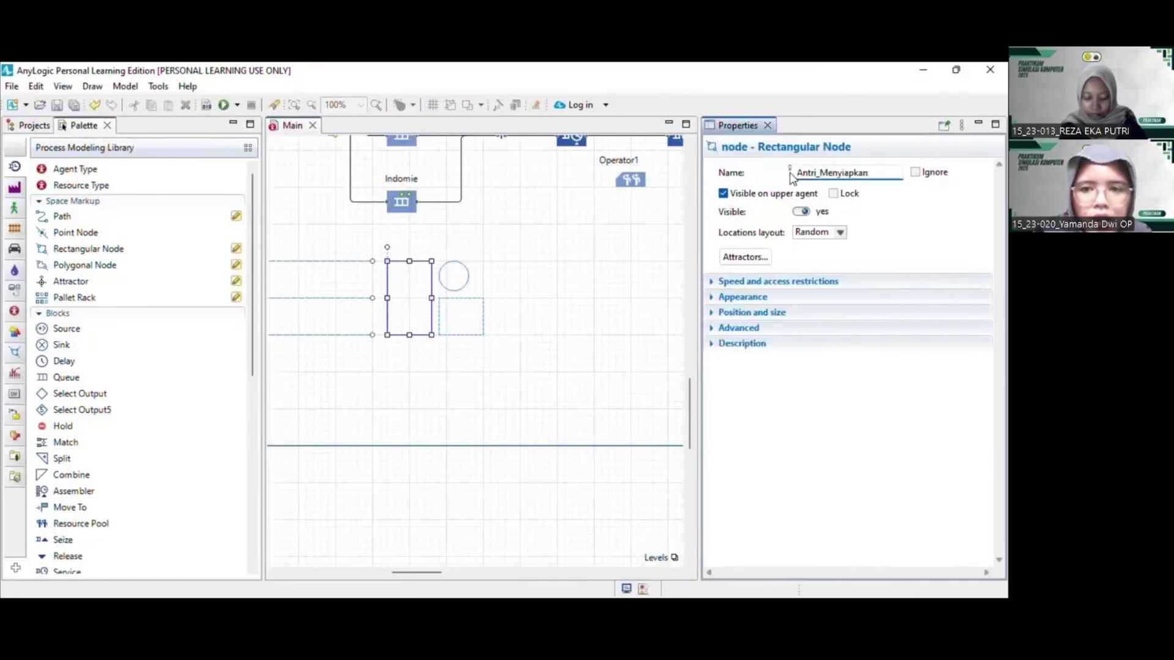
Rename the point node as Stasiun_Menyiapkan
{"action": "left_click", "coordinate": [454, 276]}
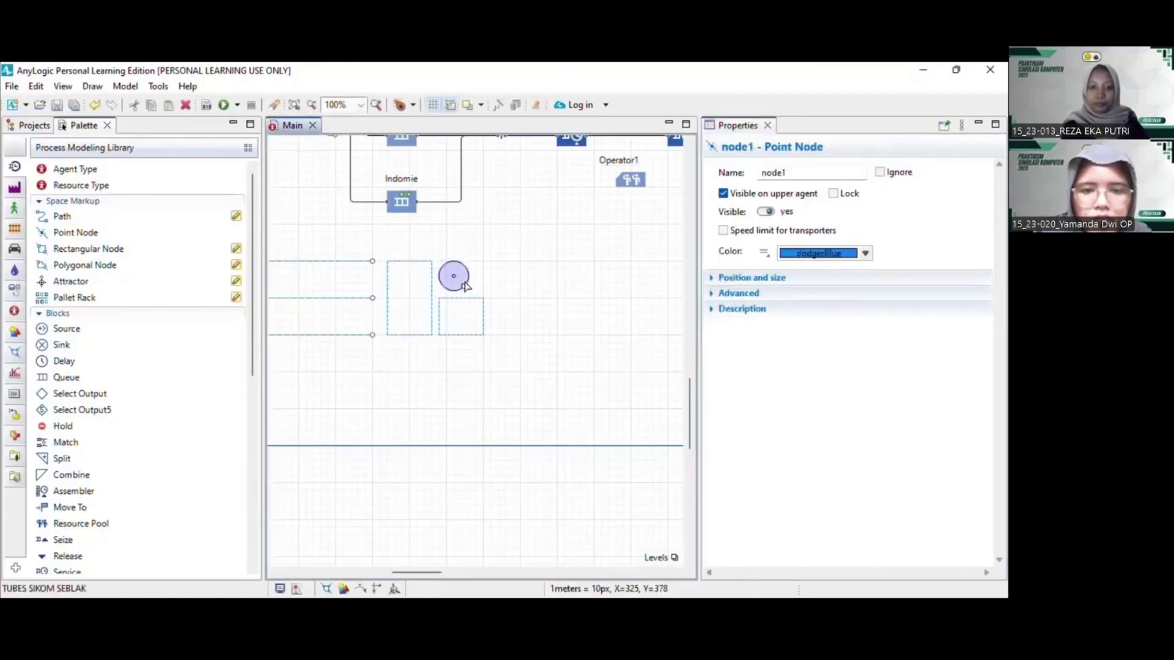
{"action": "double_click", "coordinate": [773, 173]}
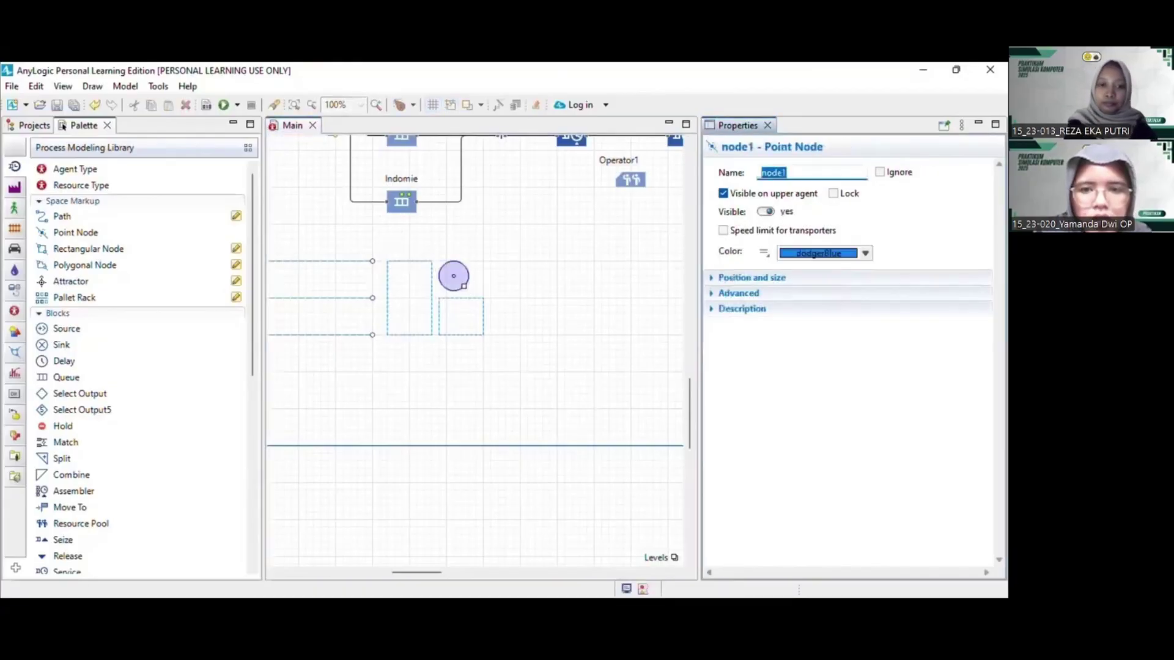
{"action": "type", "text": "Sta"}
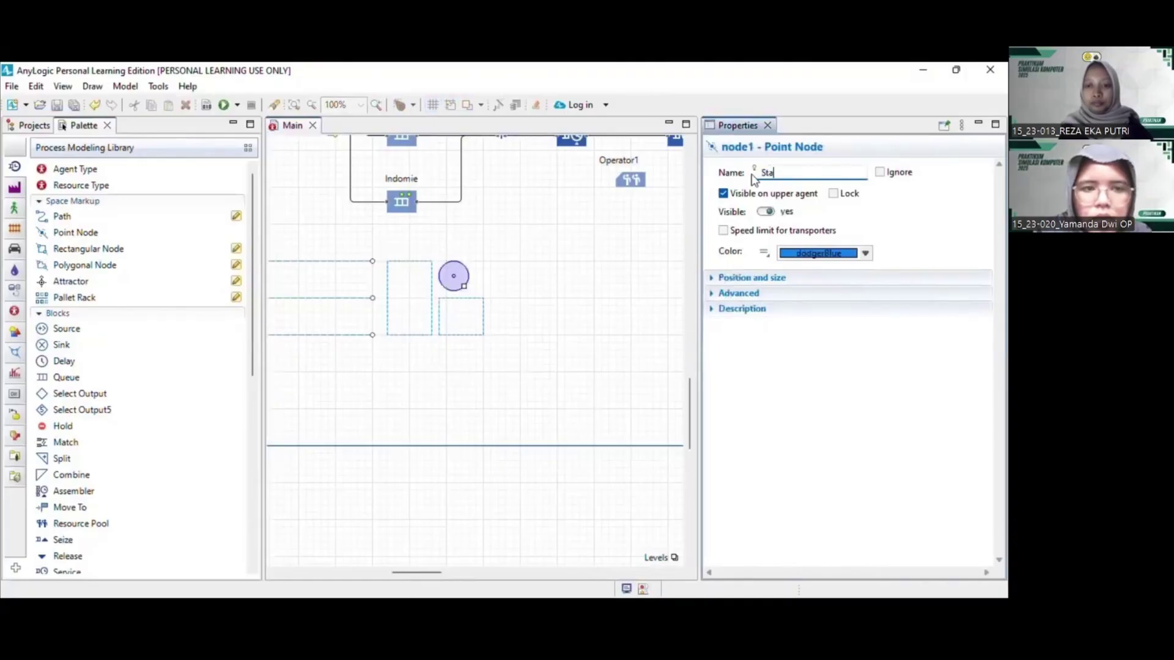
{"action": "type", "text": "siun"}
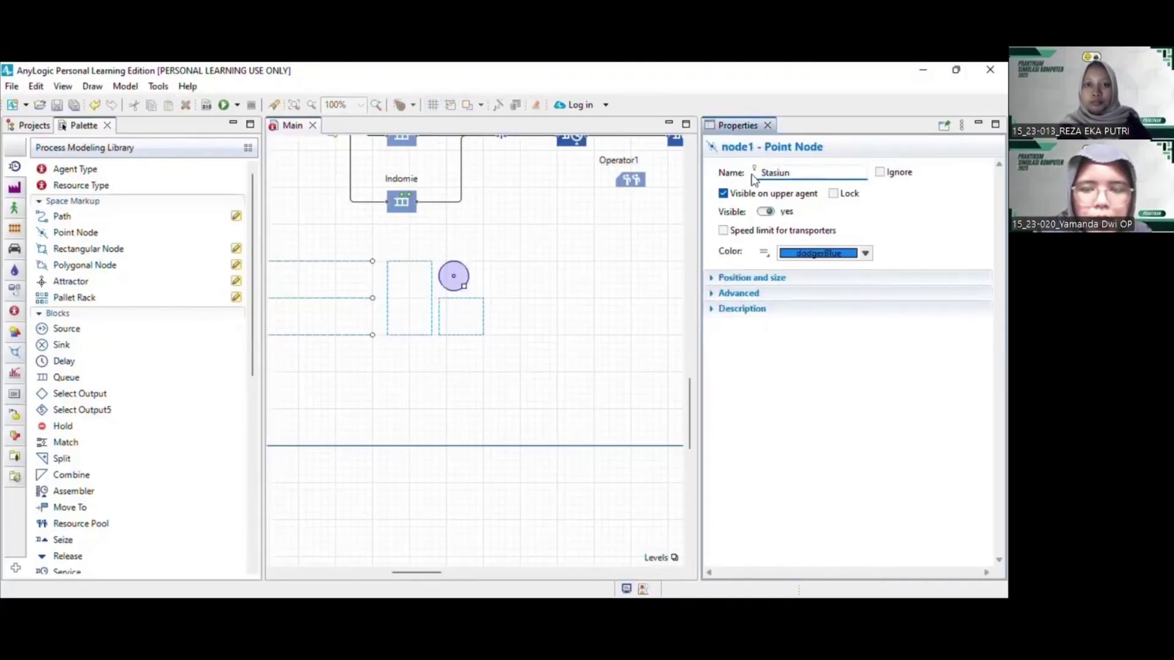
{"action": "type", "text": "_Me"}
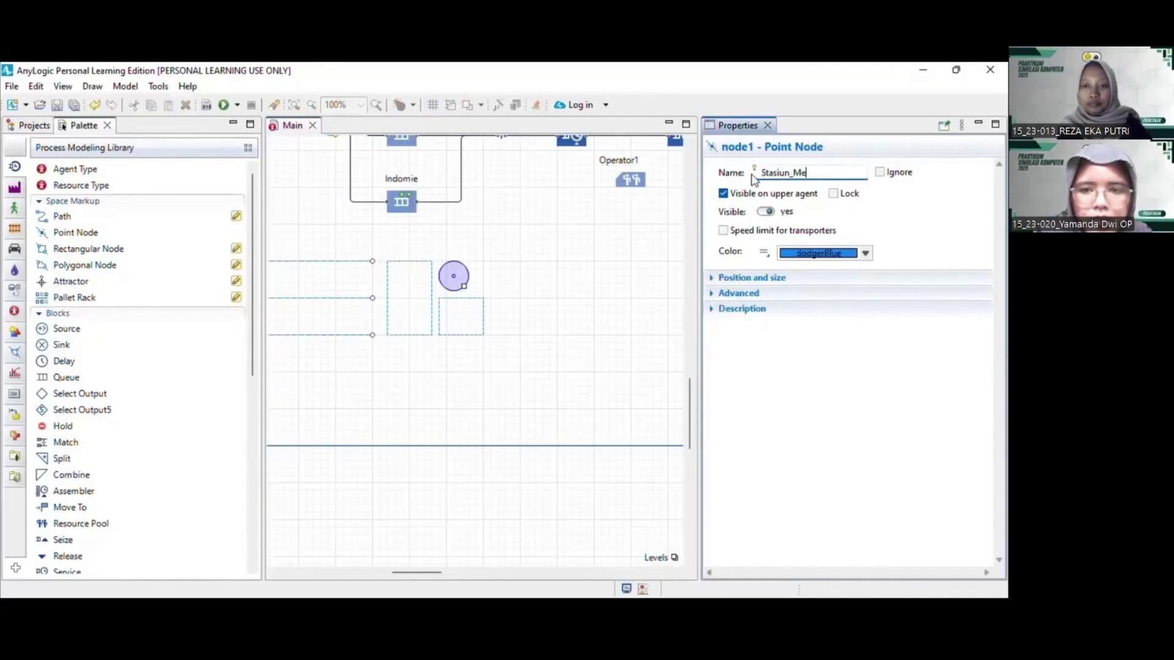
{"action": "type", "text": "nyiapkan"}
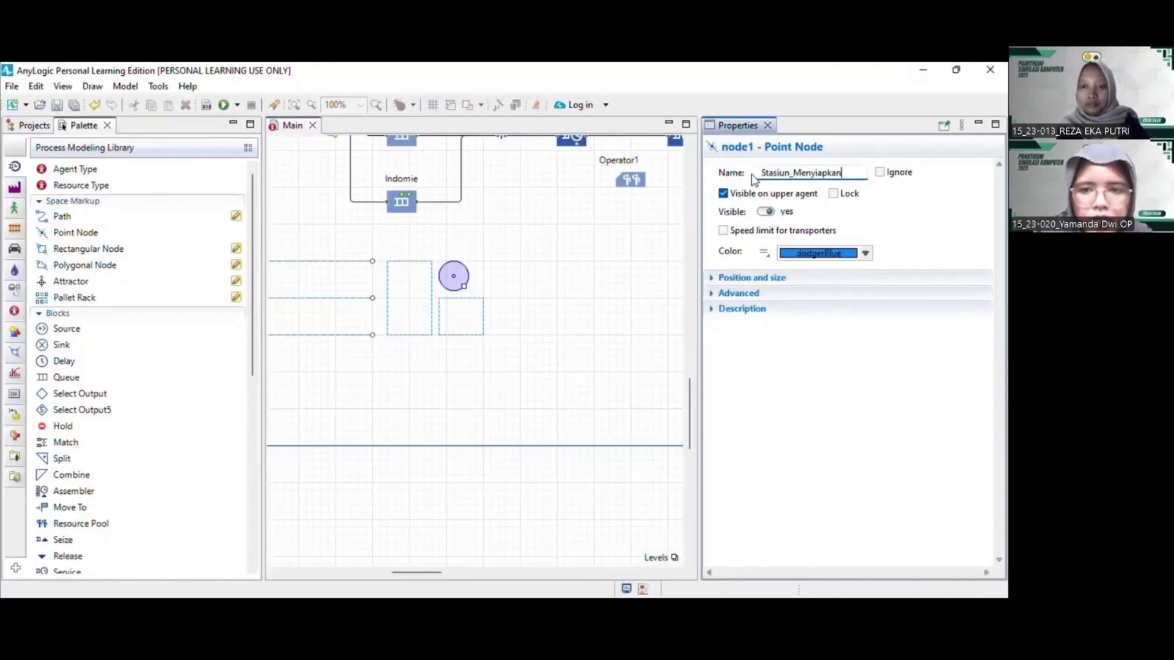
Rename the small rectangular node below the Stasiun_Menyiapkan point node as Tempat_Operator1
{"action": "left_click", "coordinate": [483, 323]}
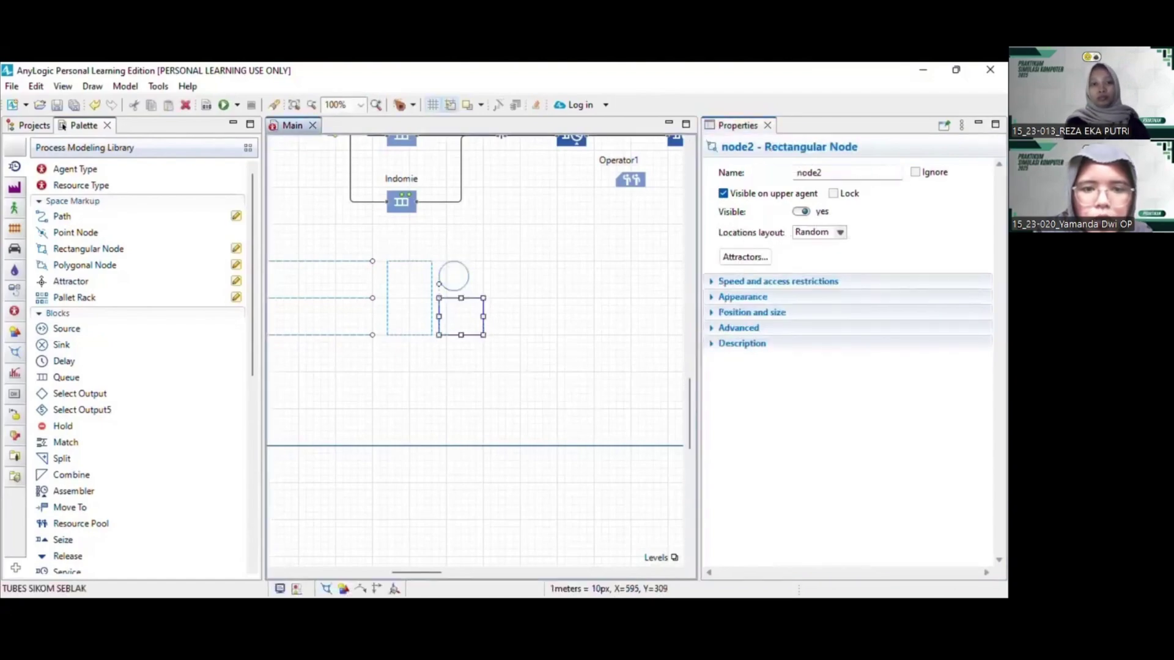
{"action": "left_click", "coordinate": [813, 173]}
{"action": "type", "text": "Tem"}
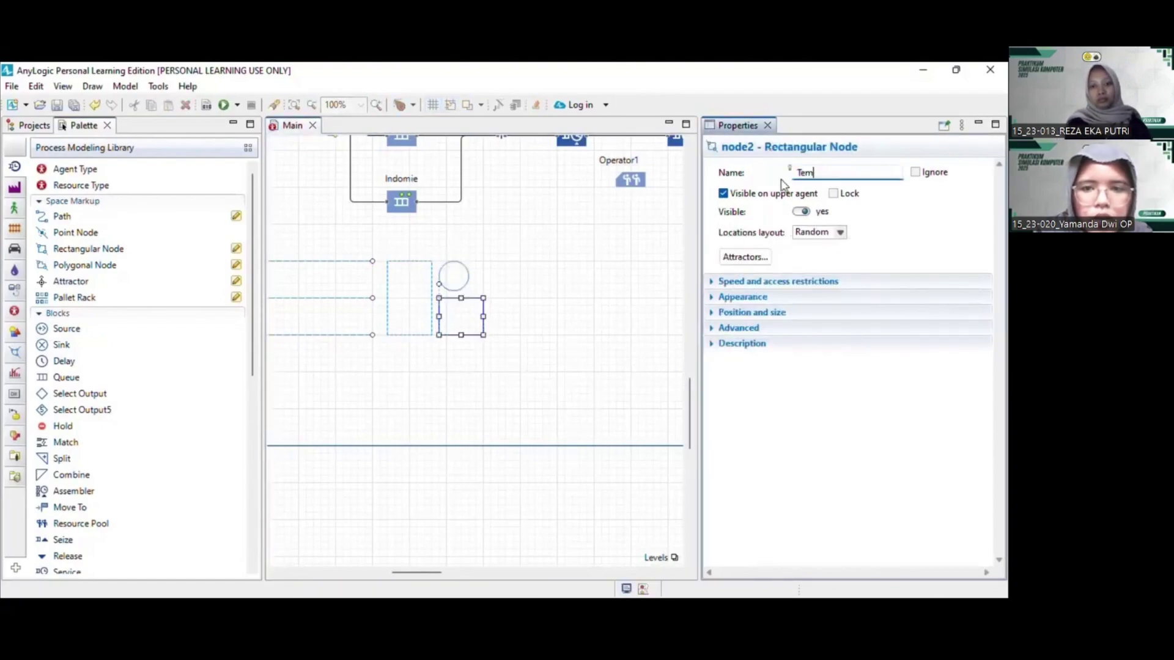
{"action": "type", "text": "pat_O"}
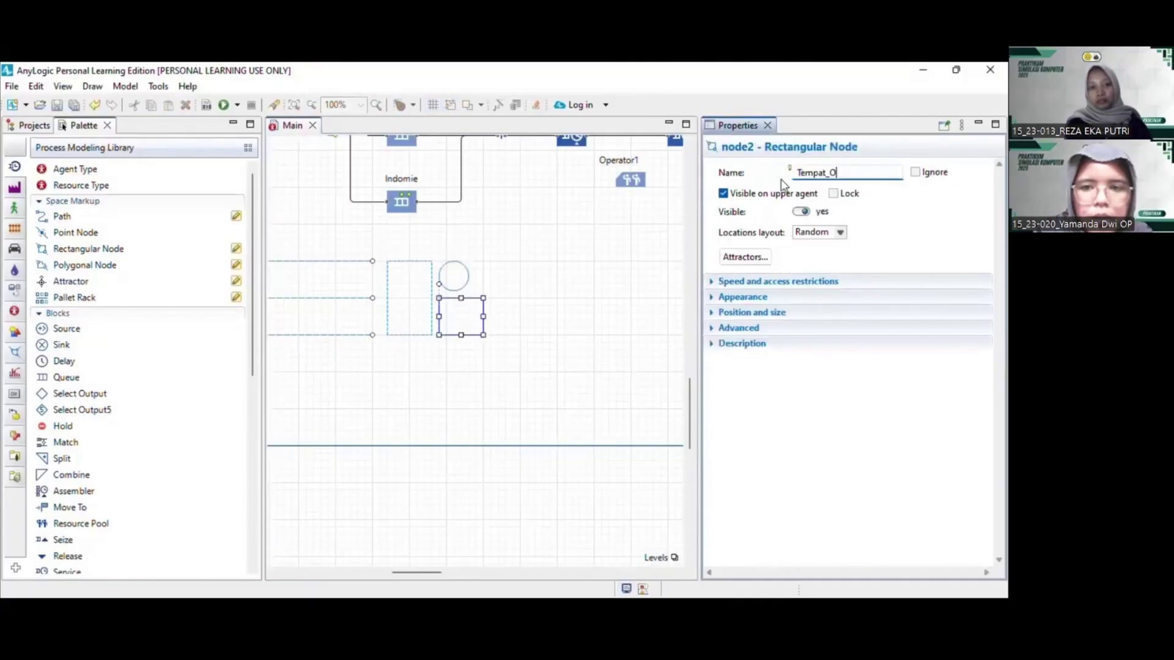
{"action": "type", "text": "perato"}
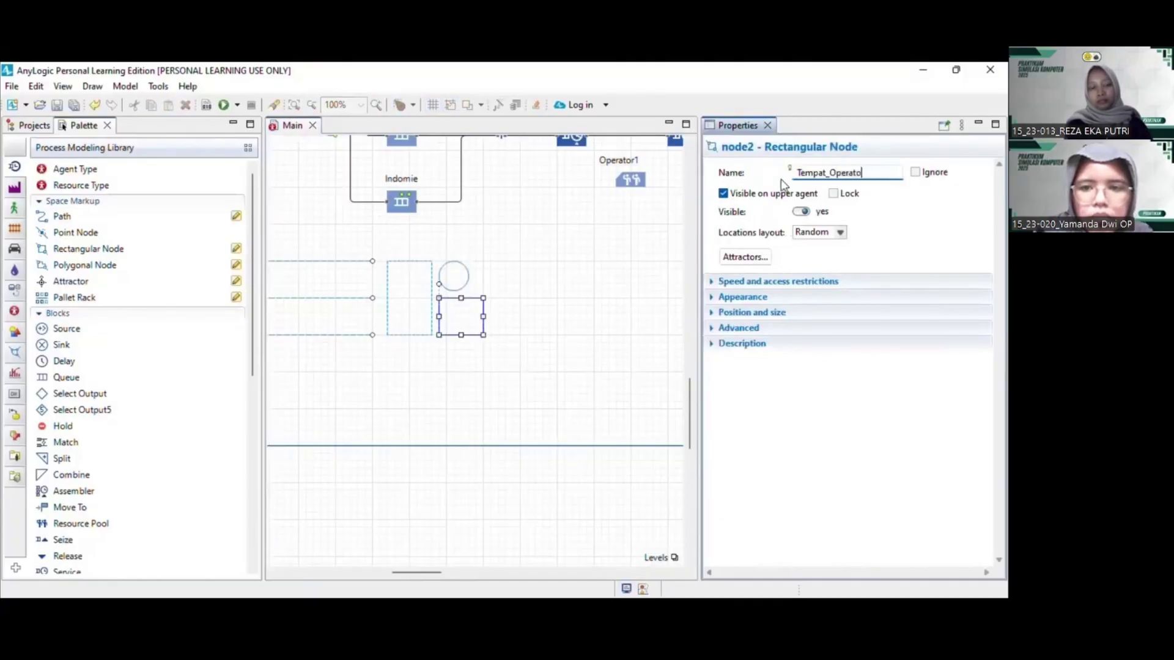
{"action": "type", "text": "r1"}
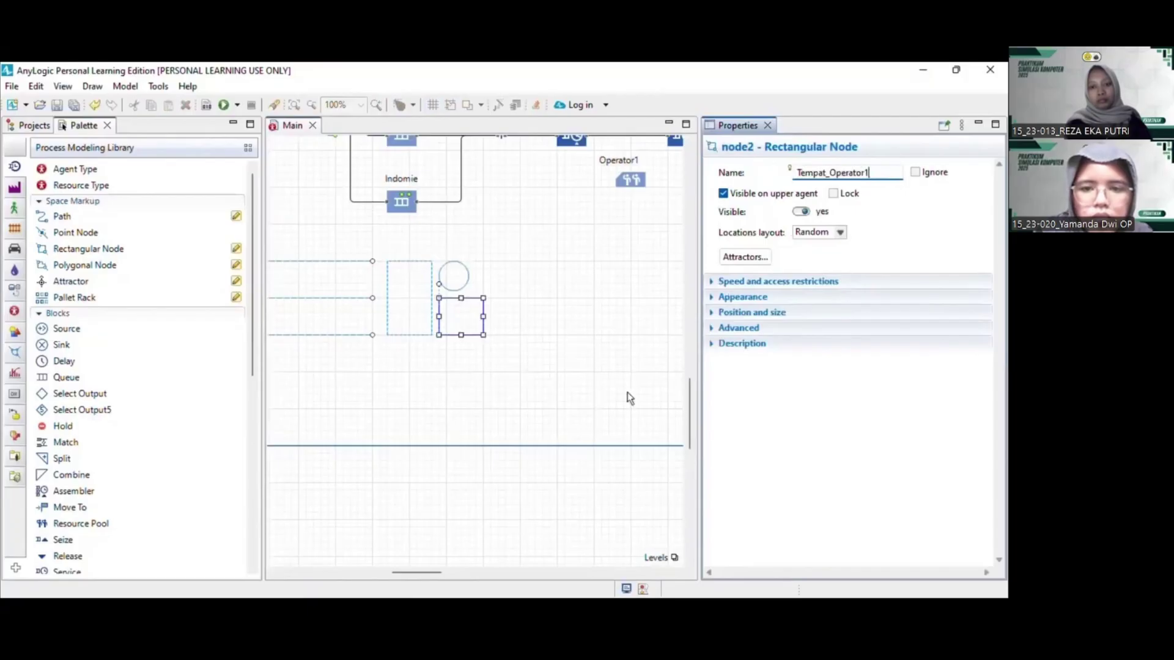
{"action": "left_click", "coordinate": [592, 353]}
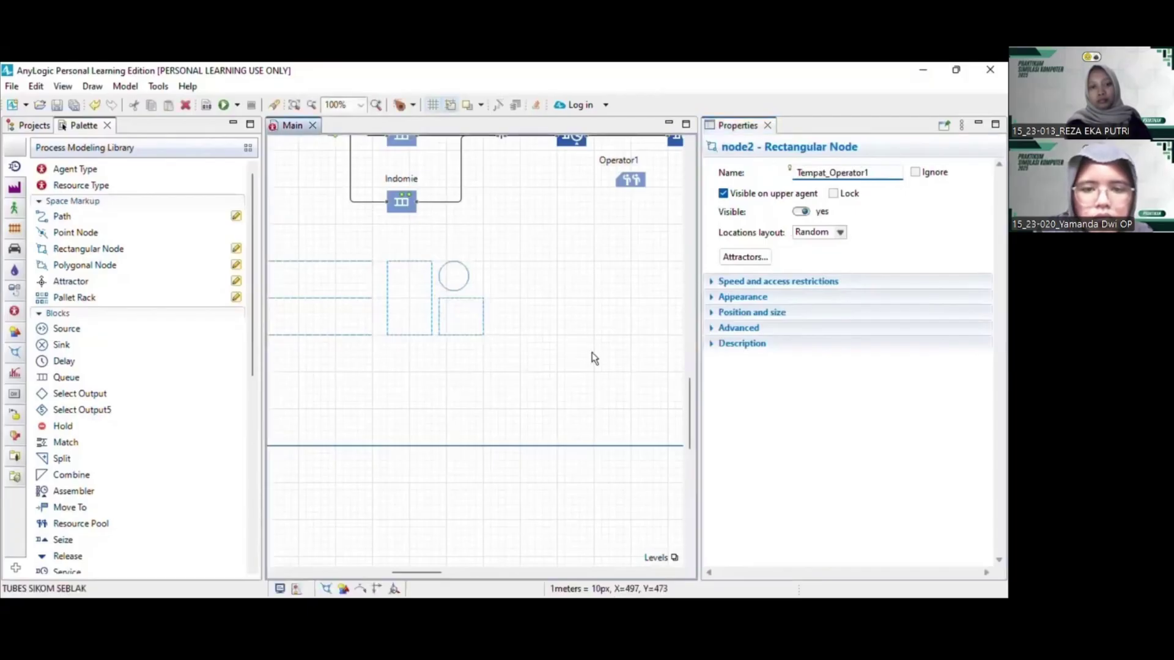
Copy the first station's tall rectangle, point node and small rectangle, and place the copy level with and just right of the original
{"action": "left_click", "coordinate": [432, 306]}
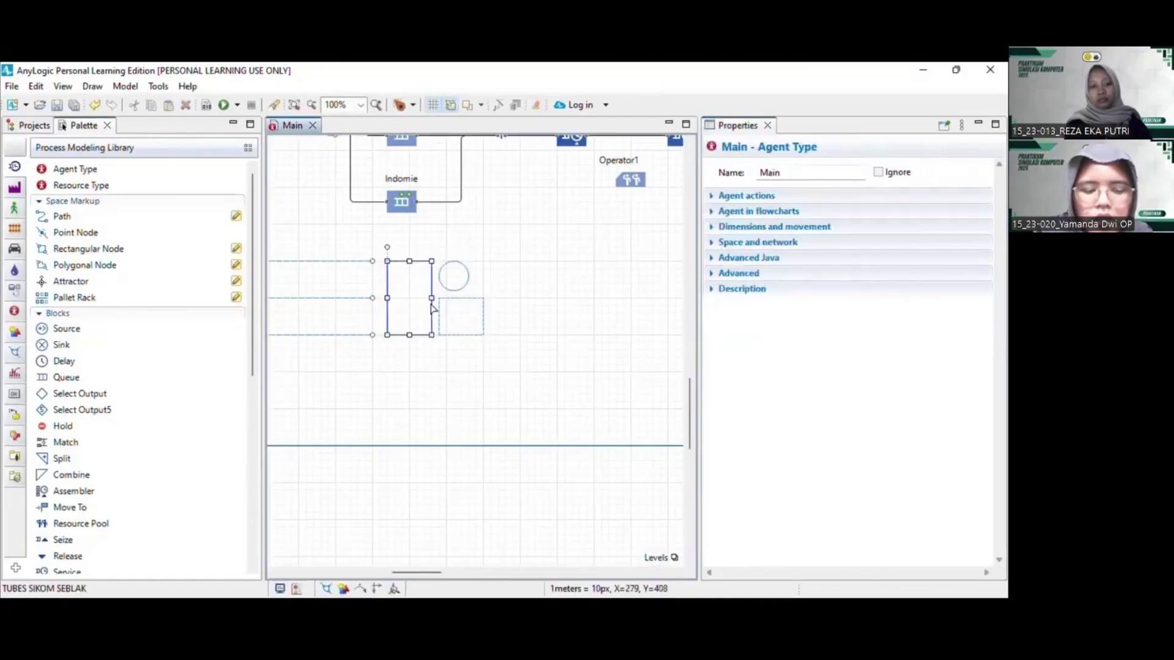
{"action": "left_click", "coordinate": [462, 291]}
{"action": "left_click", "coordinate": [432, 307], "text": "shift"}
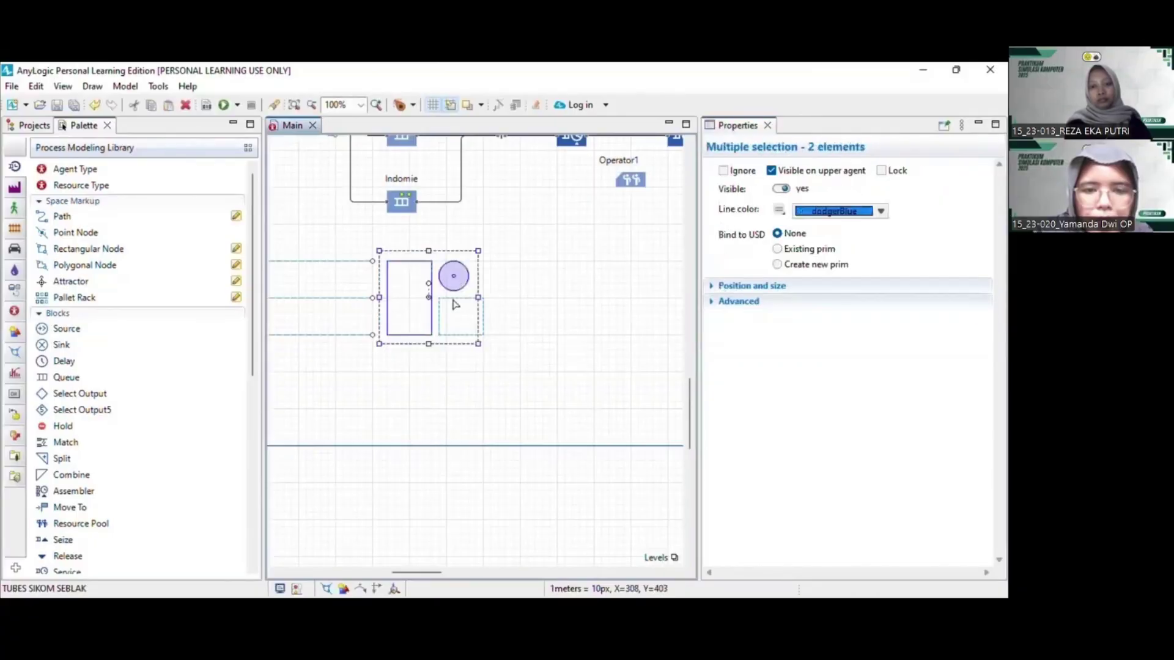
{"action": "left_click", "coordinate": [454, 304], "text": "shift"}
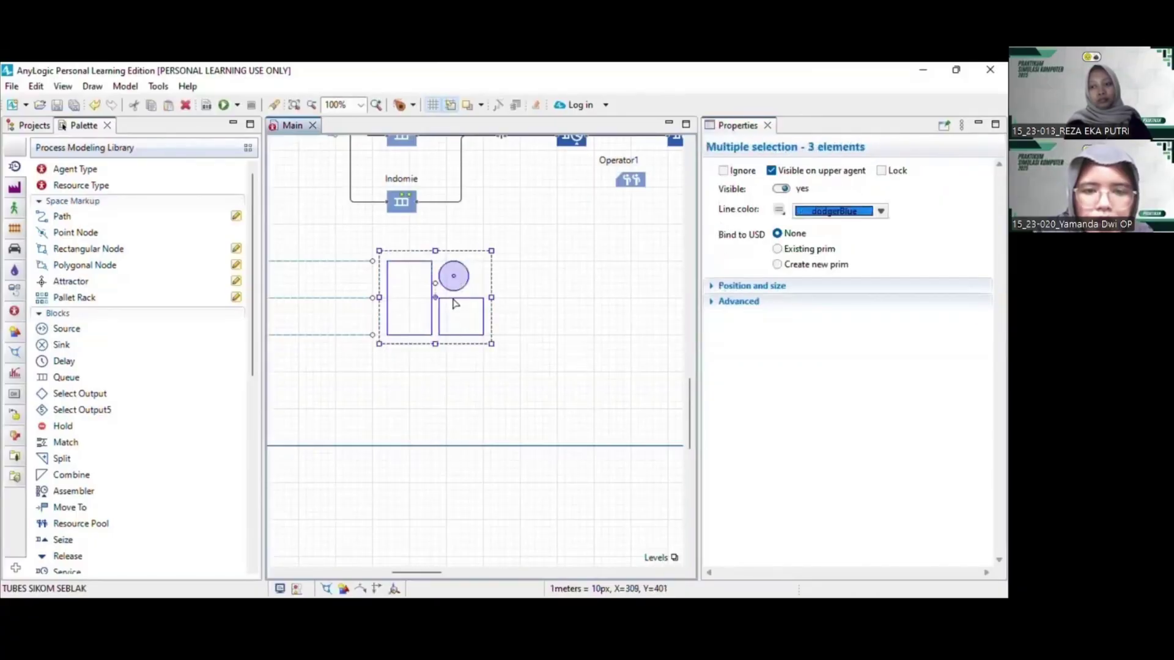
{"action": "left_click", "coordinate": [545, 305]}
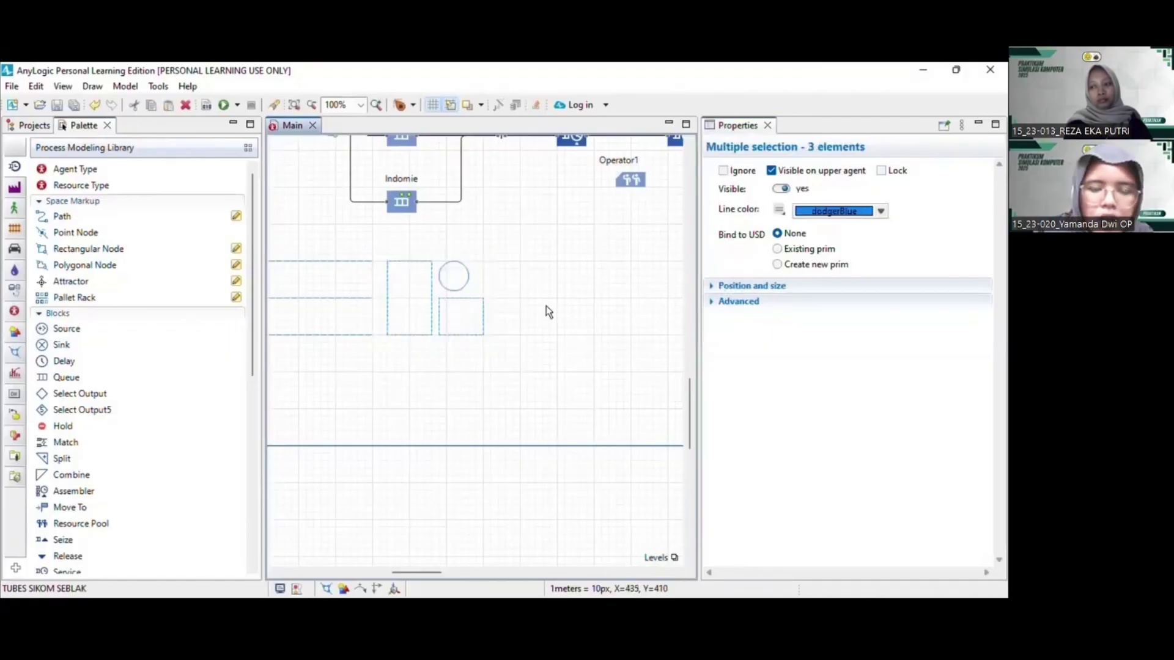
{"action": "key", "text": "ctrl+v"}
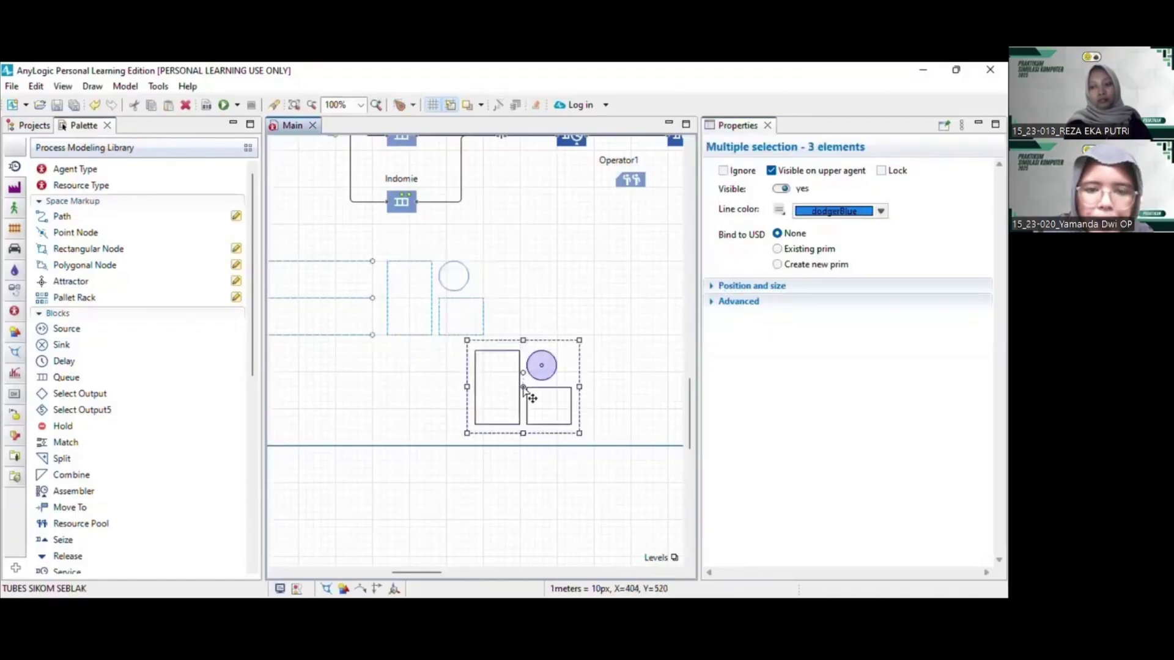
{"action": "left_click_drag", "start_coordinate": [524, 389], "coordinate": [546, 299]}
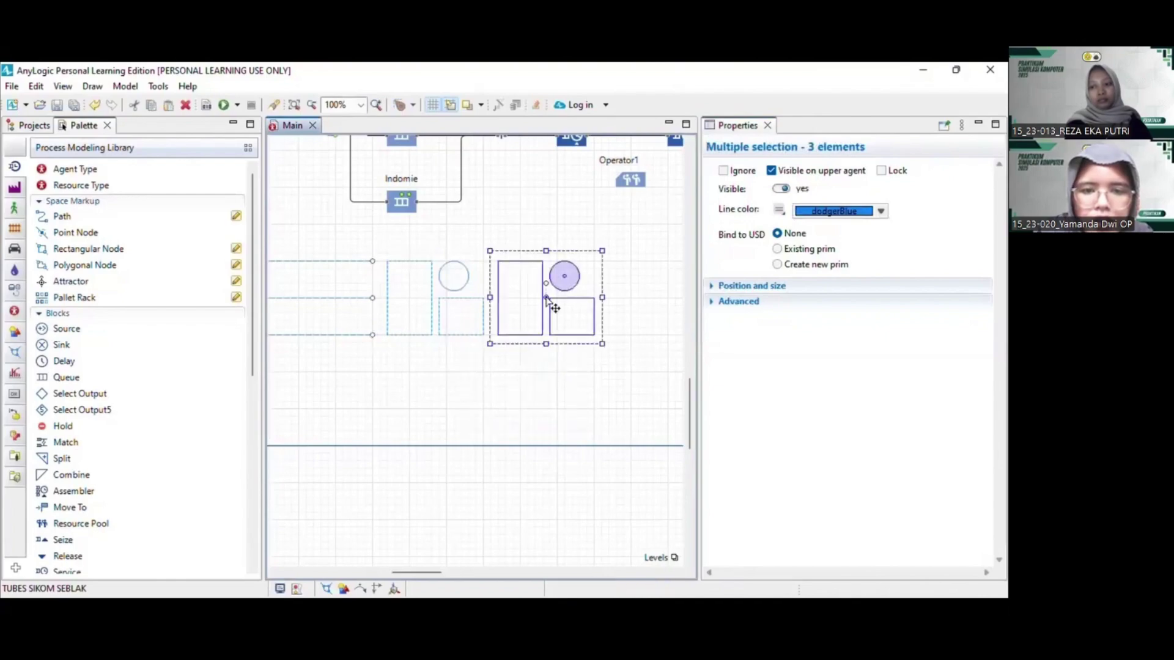
{"action": "left_click", "coordinate": [597, 382]}
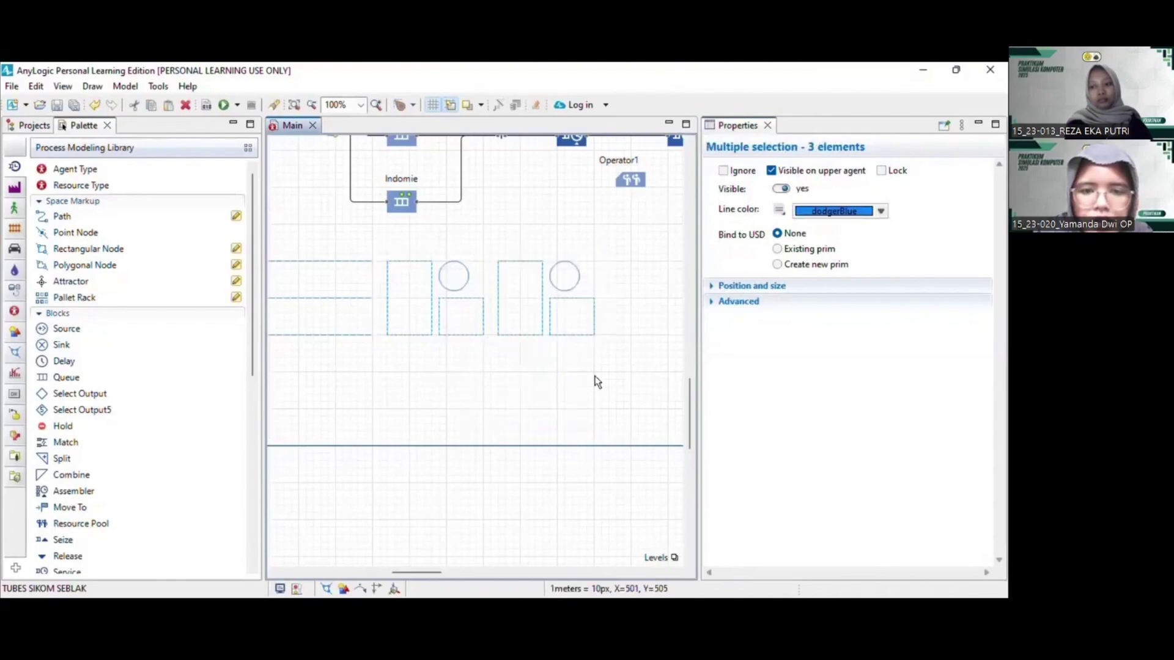
Paste a third set of the three station nodes and align it just right of the second set
{"action": "scroll", "coordinate": [598, 382], "scroll_direction": "right", "scroll_amount": 3}
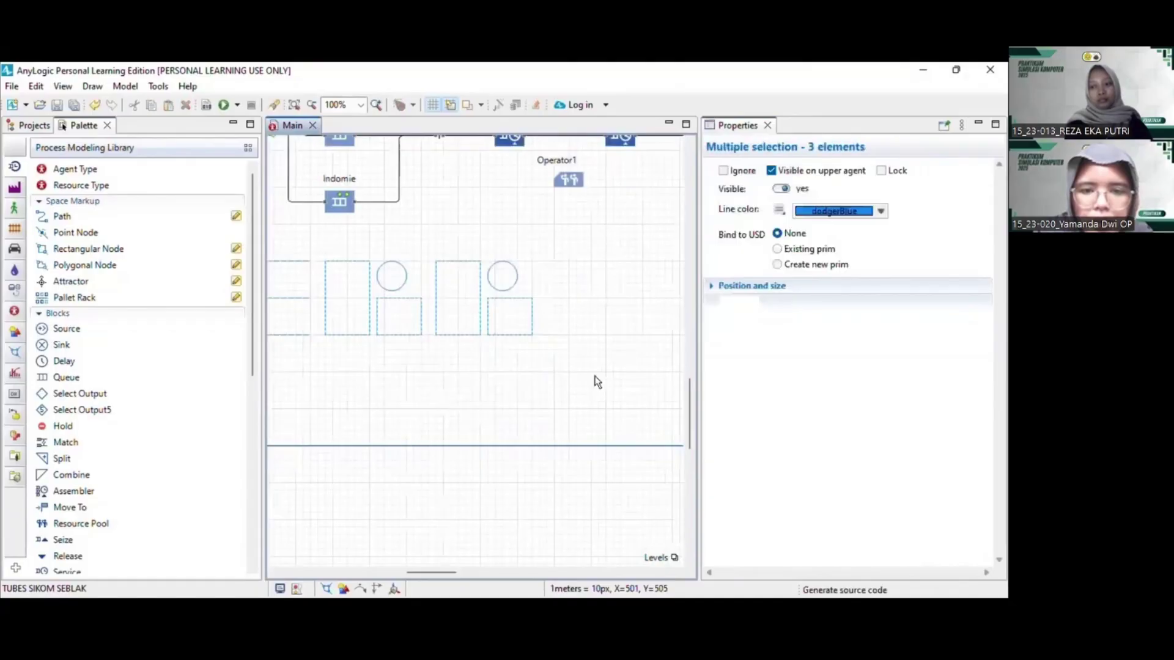
{"action": "key", "text": "ctrl+v"}
{"action": "left_click", "coordinate": [554, 363]}
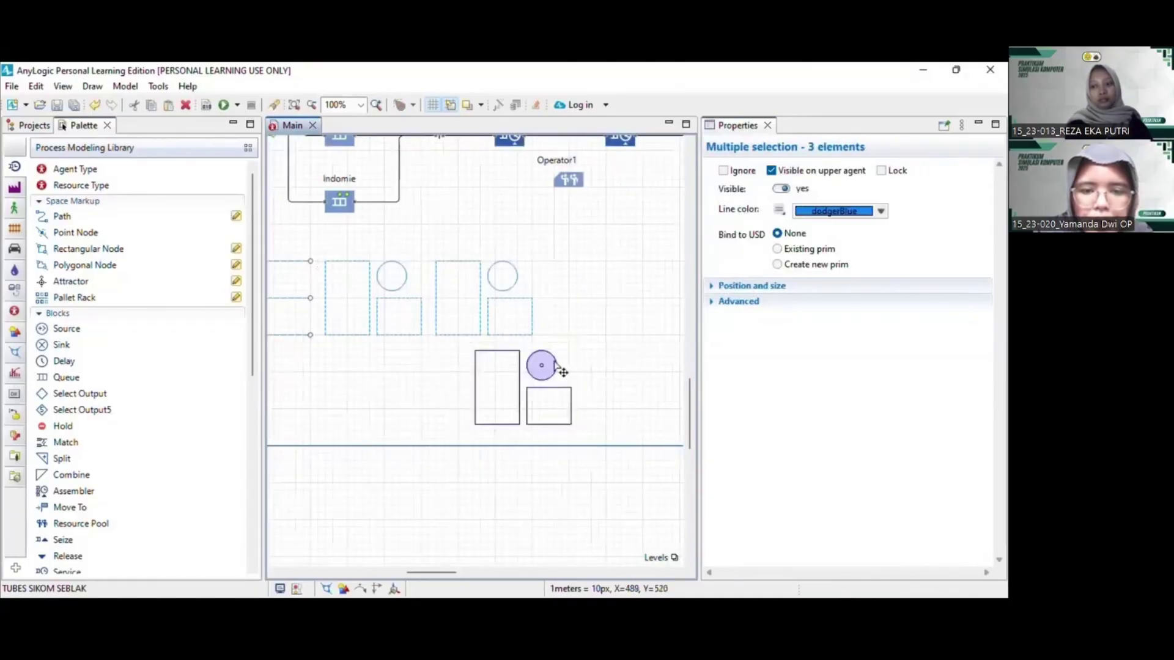
{"action": "left_click_drag", "start_coordinate": [555, 363], "coordinate": [597, 298]}
Paste a fourth set of the three station nodes and align it at the right end of the row
{"action": "scroll", "coordinate": [622, 383], "scroll_direction": "right", "scroll_amount": 3}
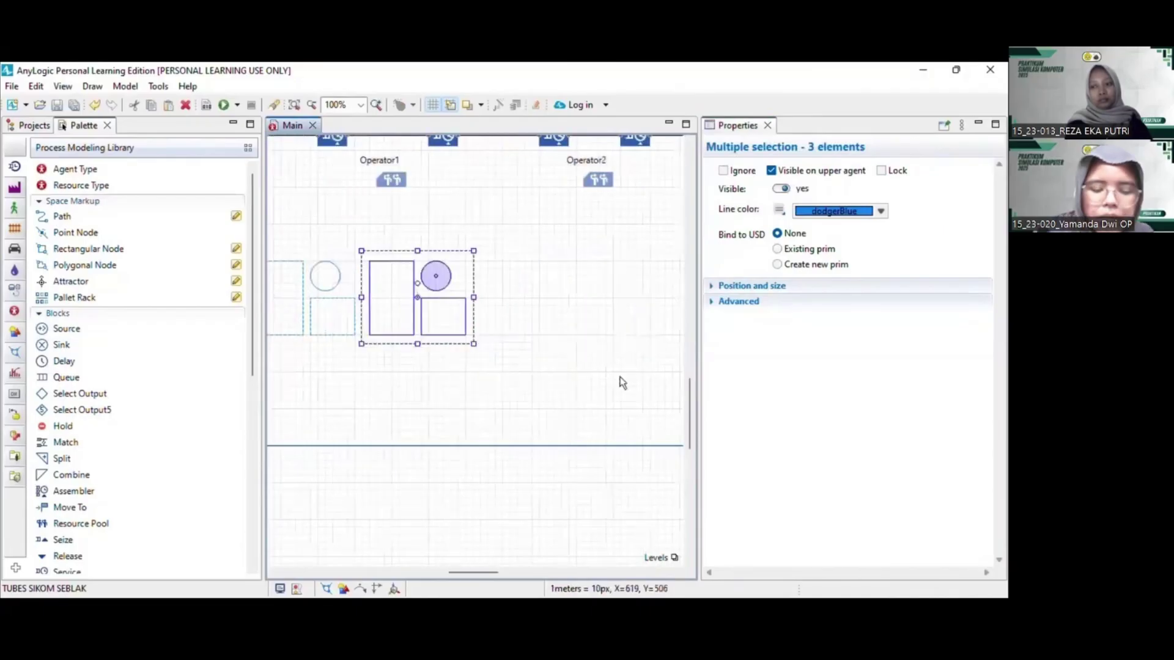
{"action": "left_click", "coordinate": [562, 357]}
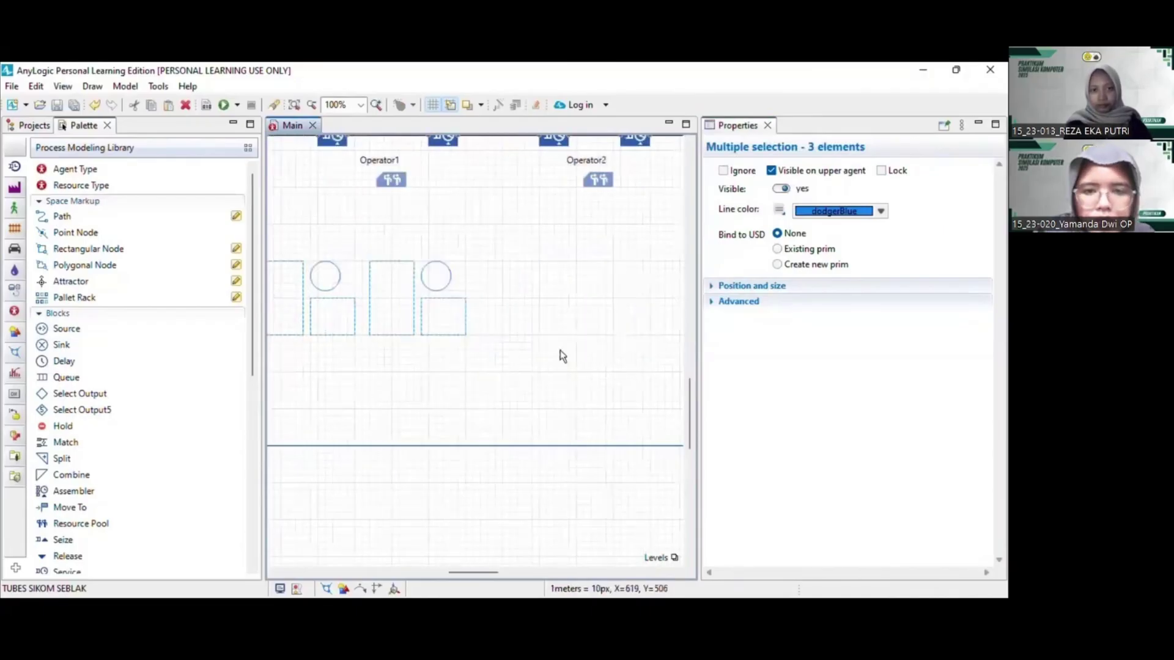
{"action": "key", "text": "ctrl+v"}
{"action": "left_click_drag", "start_coordinate": [524, 386], "coordinate": [530, 301]}
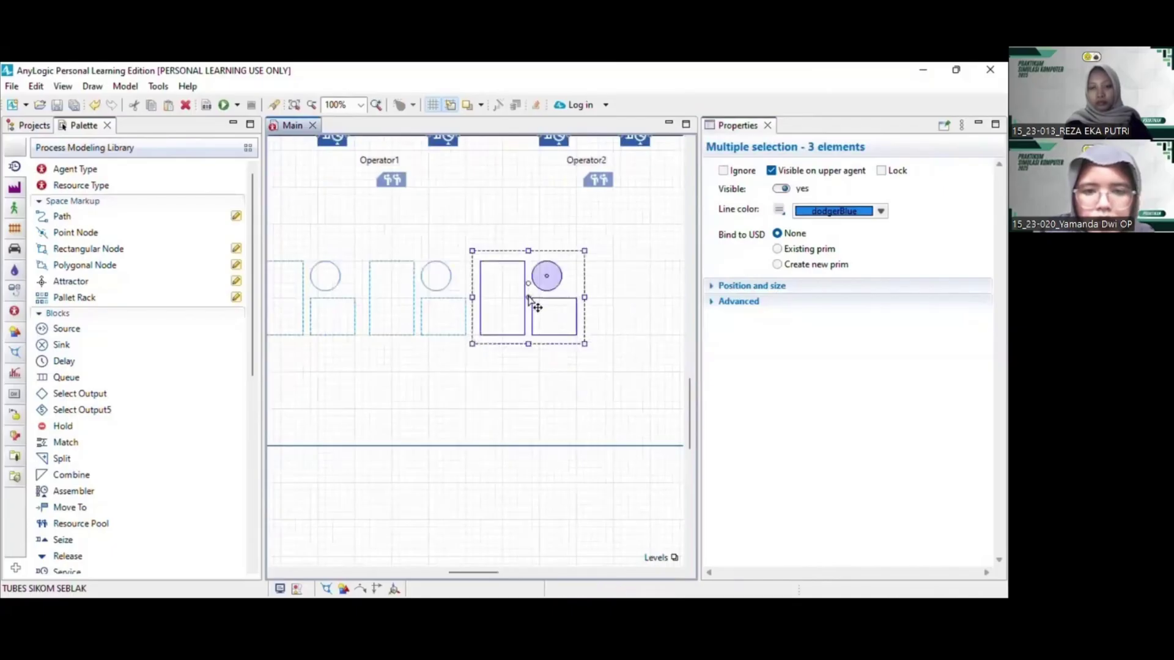
{"action": "scroll", "coordinate": [412, 371], "scroll_direction": "left", "scroll_amount": 1}
{"action": "scroll", "coordinate": [412, 370], "scroll_direction": "left", "scroll_amount": 1}
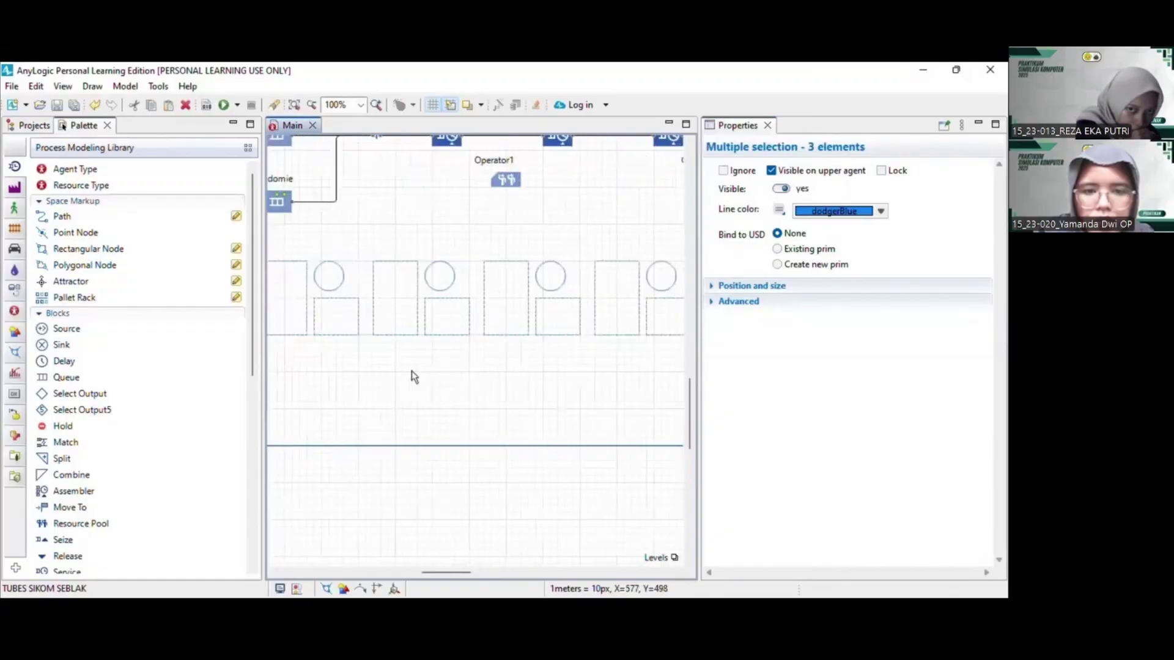
{"action": "left_click", "coordinate": [413, 370]}
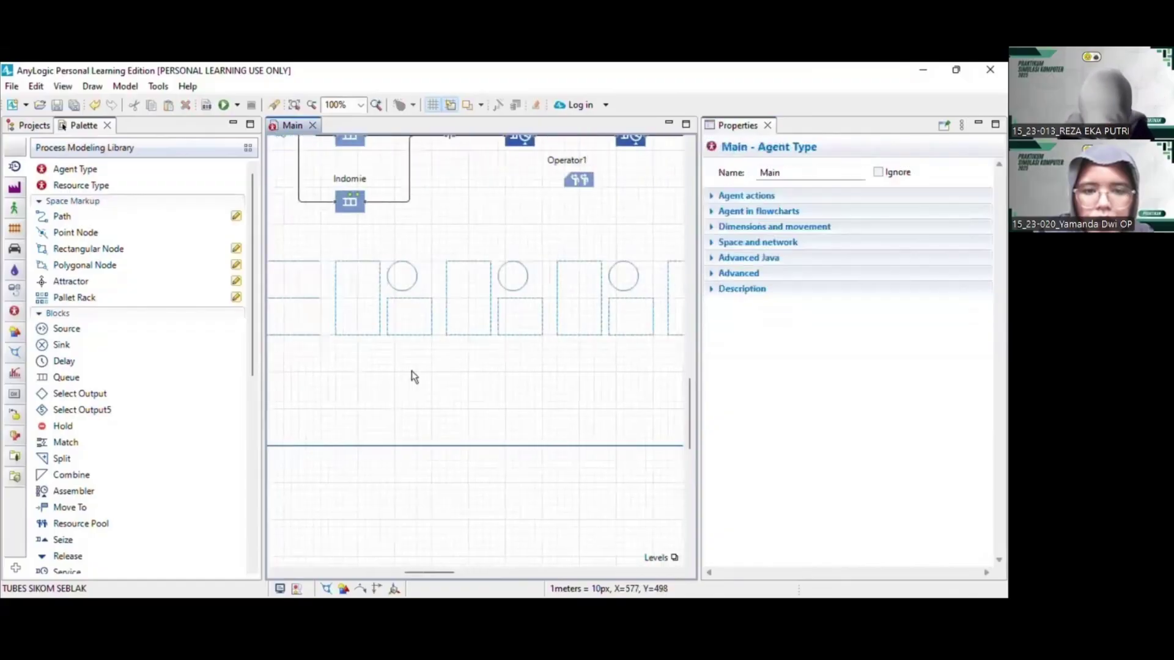
Rename the second station's tall rectangular node as Antri_Pemotongan
{"action": "scroll", "coordinate": [412, 370], "scroll_direction": "left", "scroll_amount": 1}
{"action": "scroll", "coordinate": [412, 371], "scroll_direction": "up", "scroll_amount": 1}
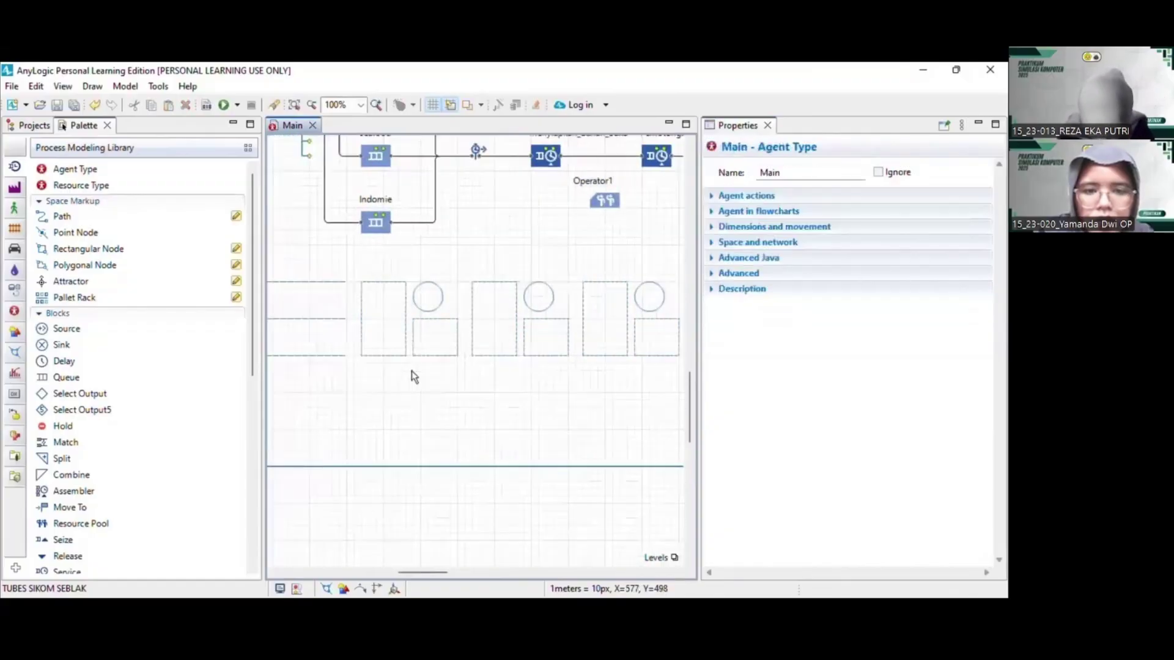
{"action": "left_click", "coordinate": [441, 305]}
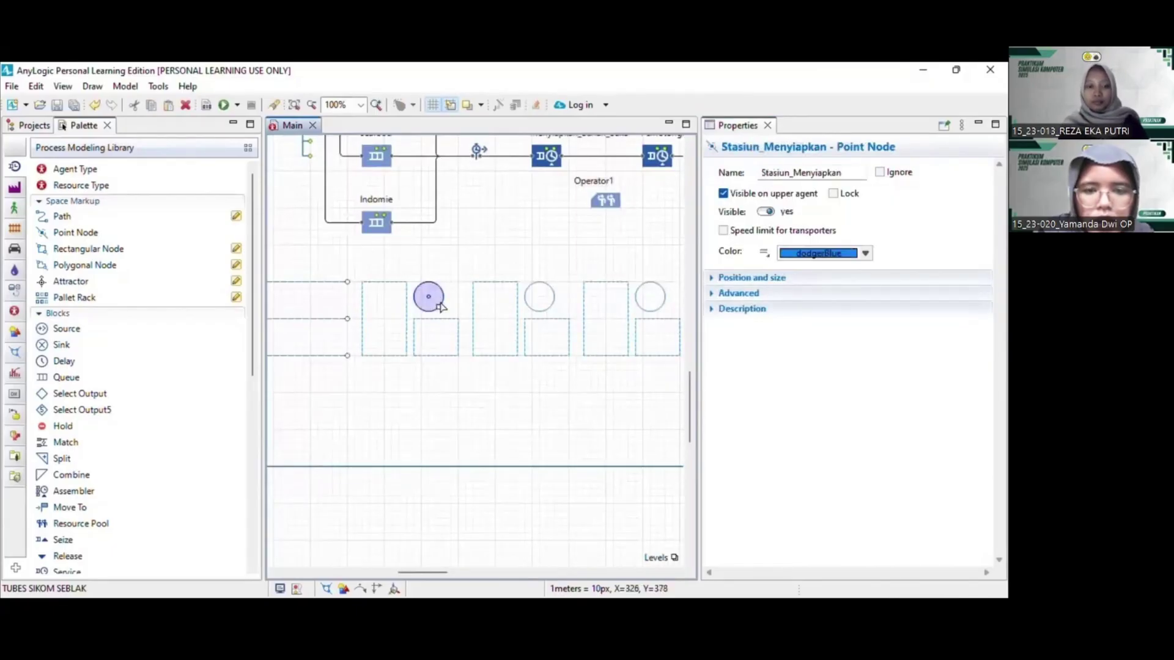
{"action": "left_click", "coordinate": [495, 311]}
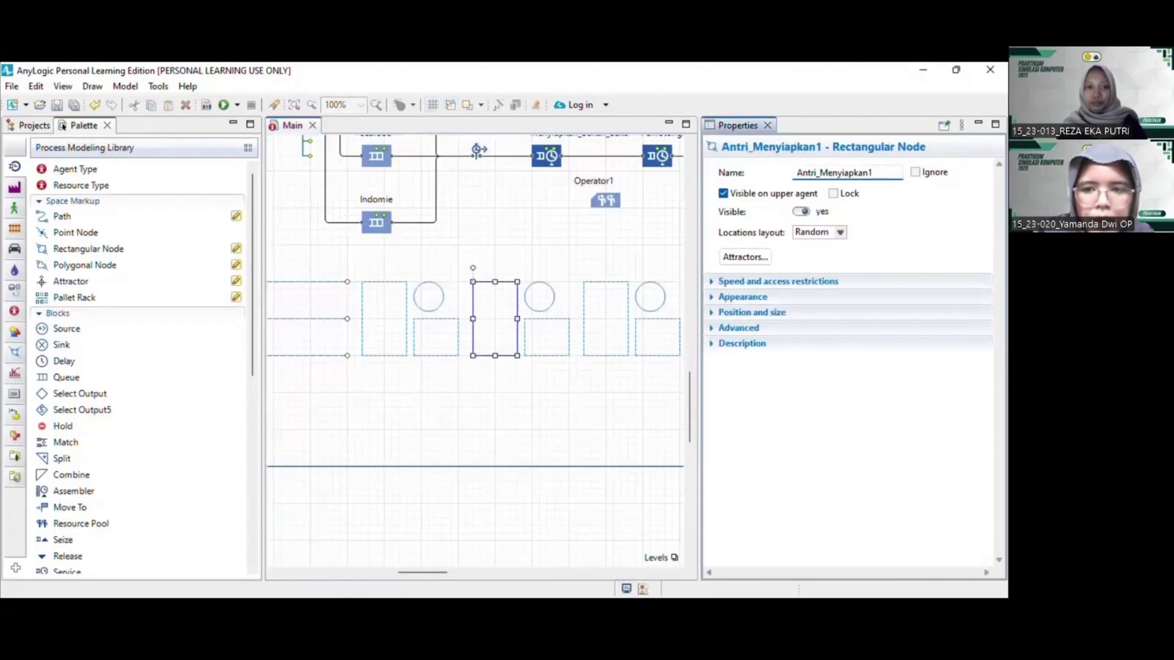
{"action": "left_click_drag", "start_coordinate": [874, 173], "coordinate": [821, 173]}
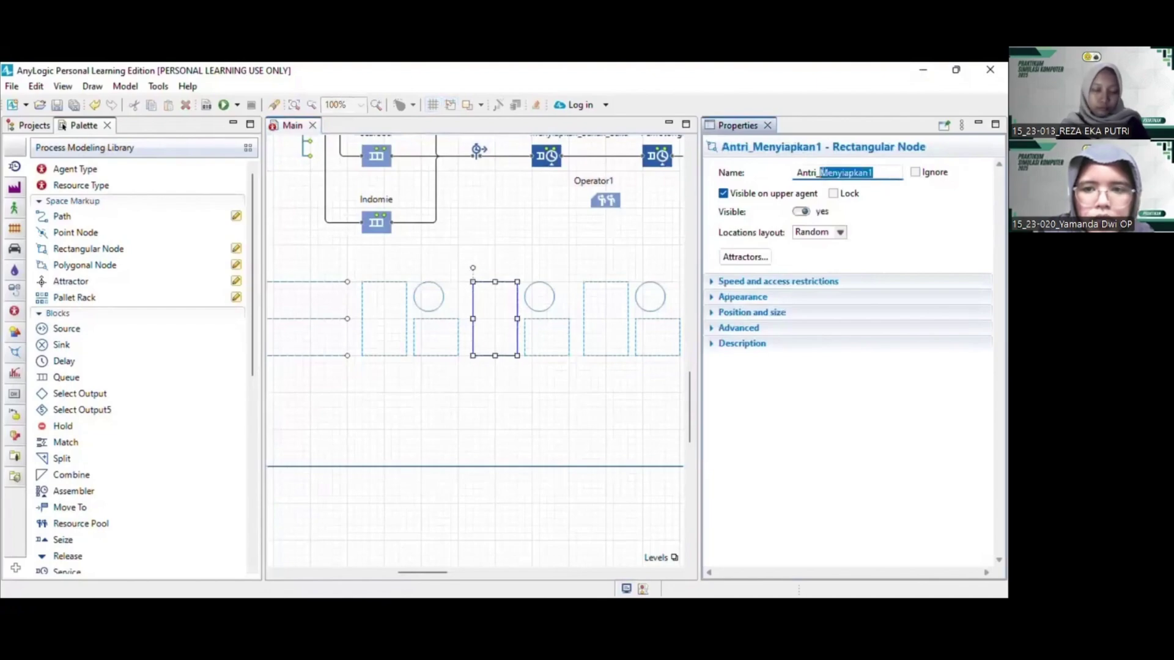
{"action": "type", "text": "Pemotongan"}
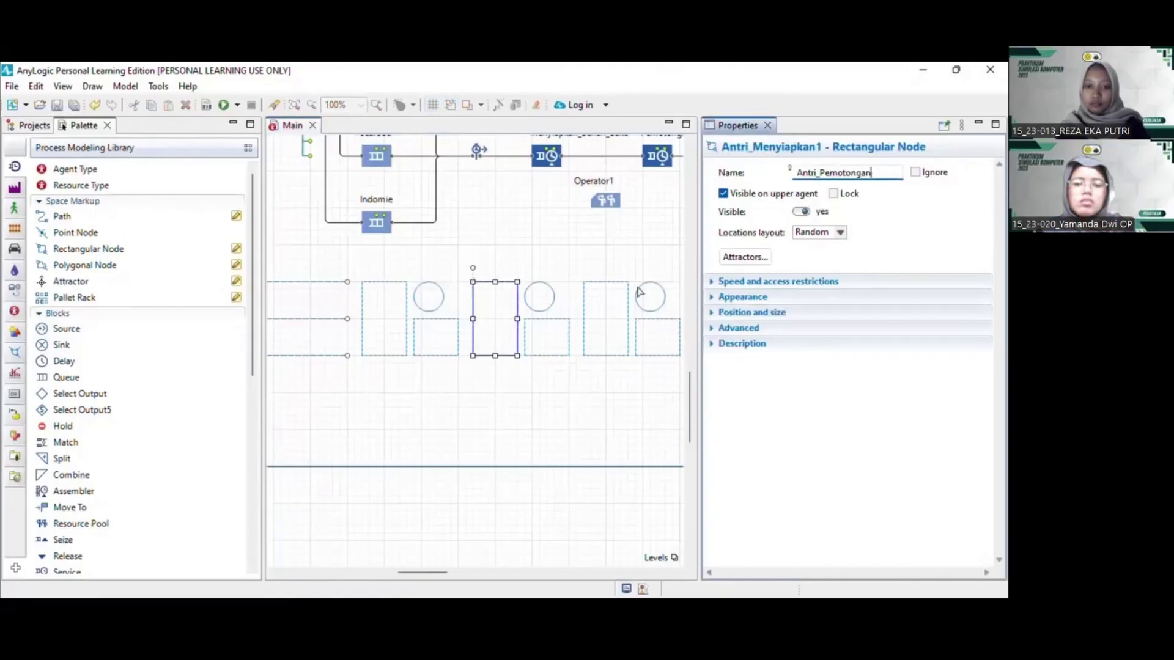
Rename the second station's point node as Stasiun_Pemotongan and delete the small rectangular node below it
{"action": "left_click", "coordinate": [539, 296]}
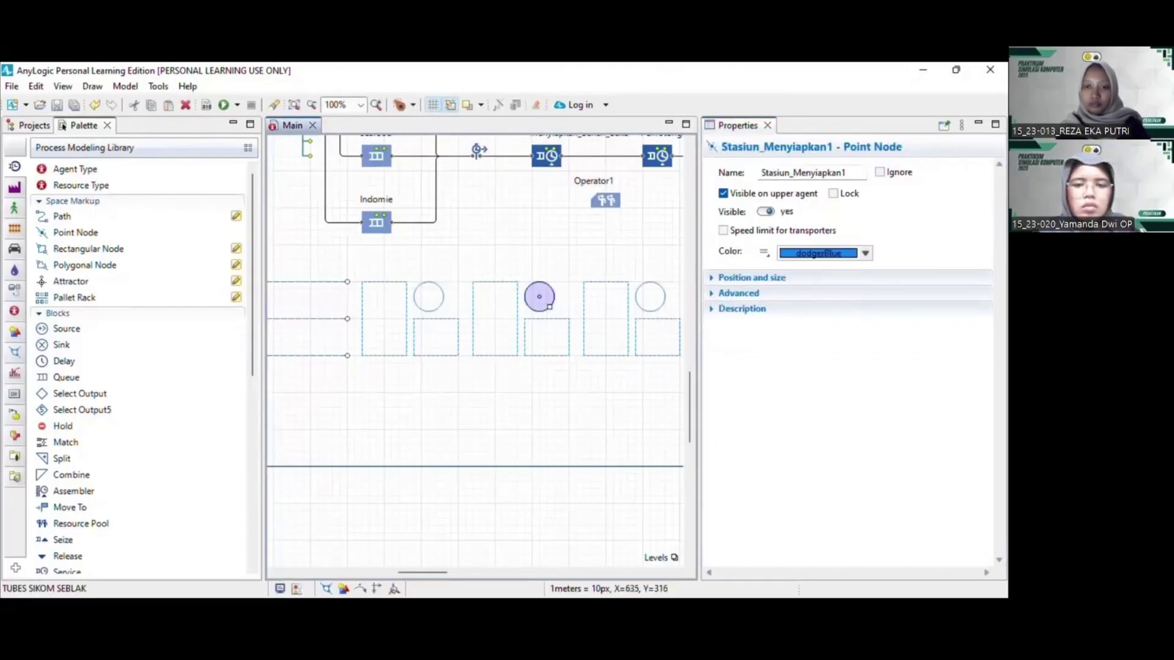
{"action": "left_click_drag", "start_coordinate": [846, 173], "coordinate": [794, 173]}
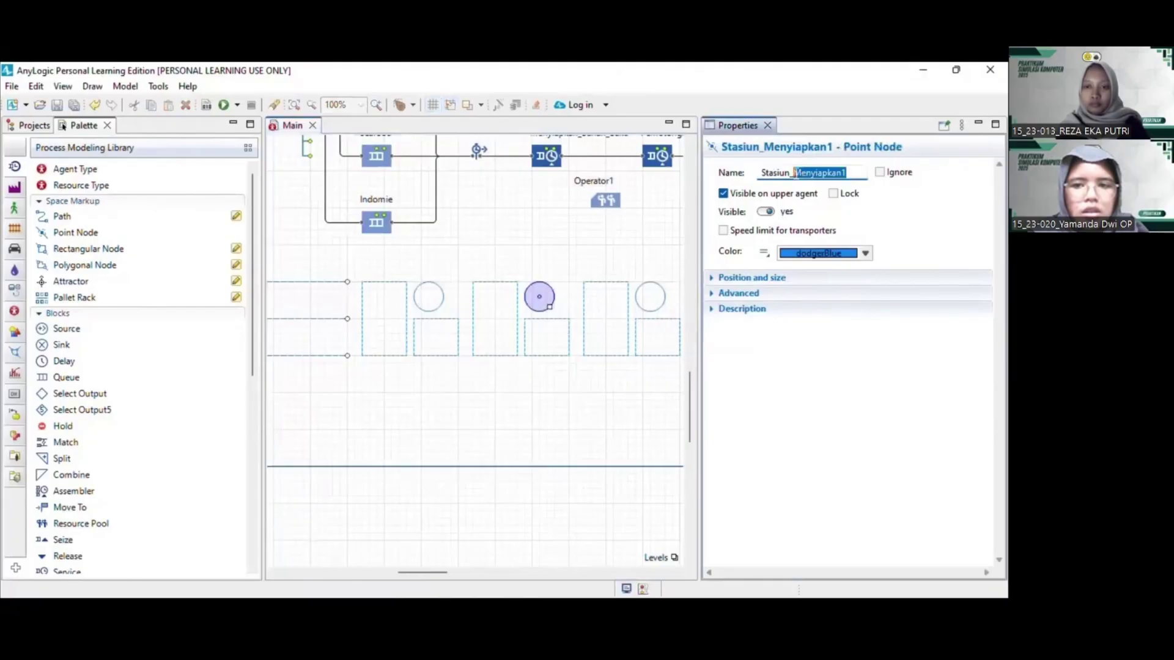
{"action": "type", "text": "Pemoto"}
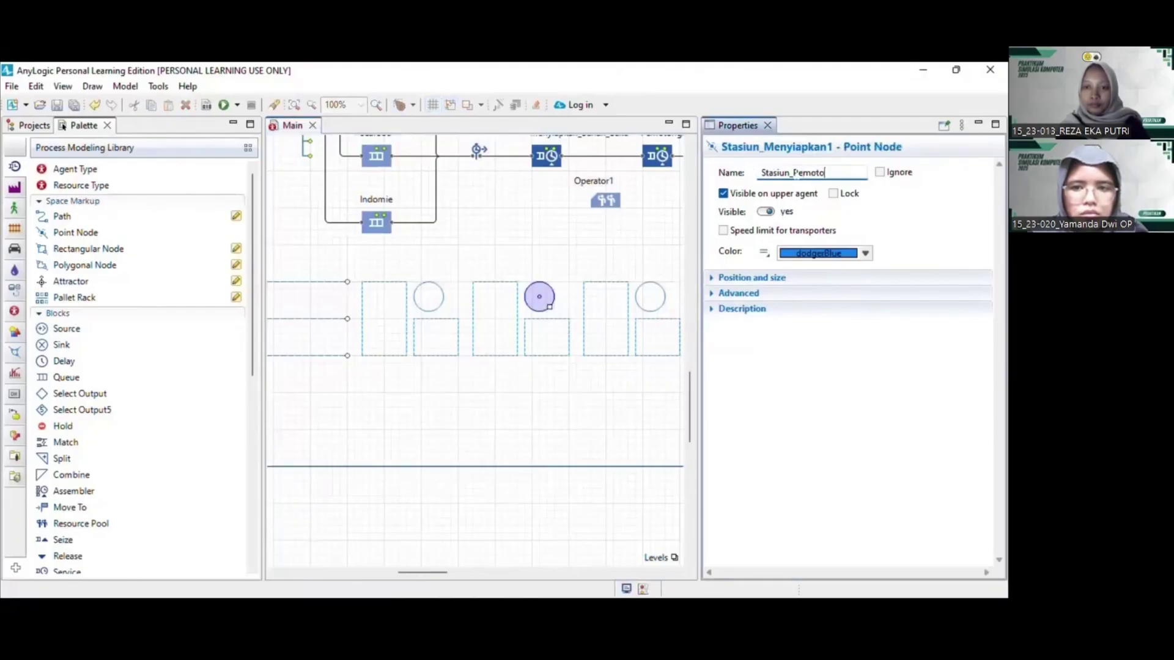
{"action": "type", "text": "ngan"}
{"action": "left_click", "coordinate": [568, 357]}
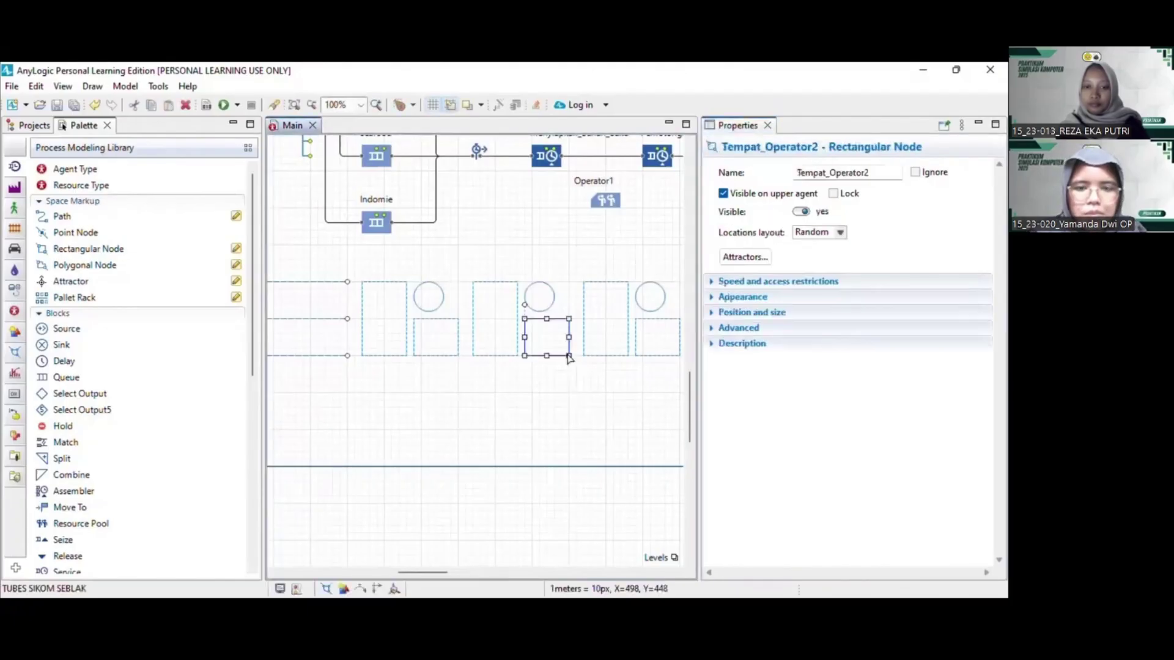
{"action": "left_click", "coordinate": [579, 333]}
Rename the third station's tall rectangular node as Antri_Memasak
{"action": "scroll", "coordinate": [578, 333], "scroll_direction": "right", "scroll_amount": 4}
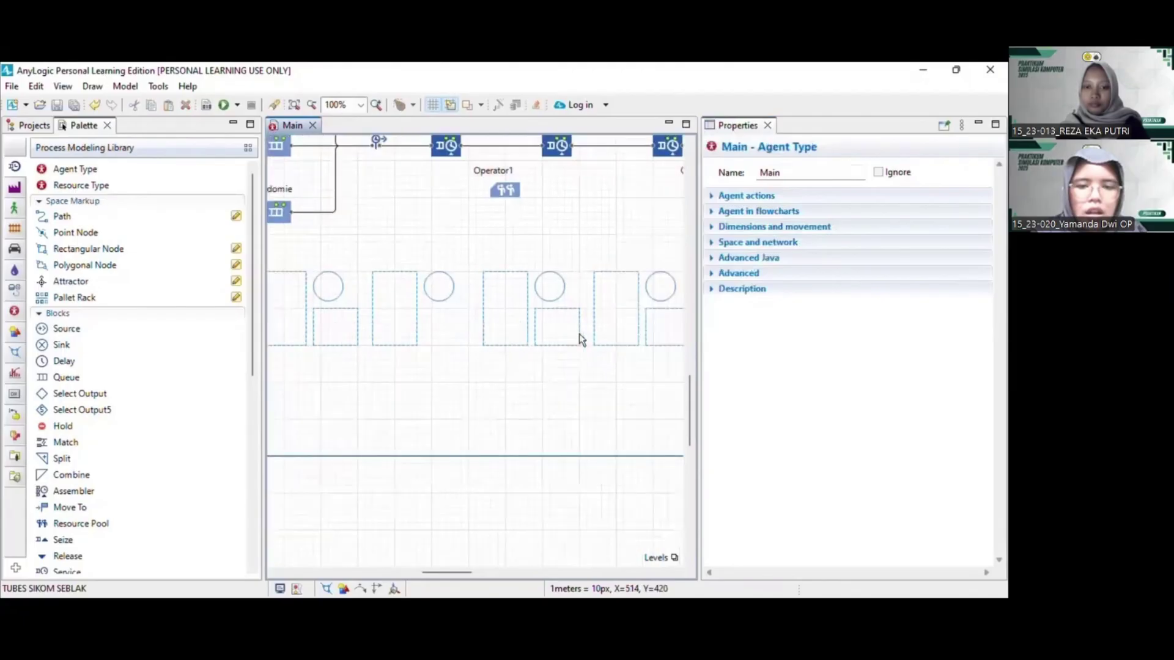
{"action": "scroll", "coordinate": [578, 334], "scroll_direction": "right", "scroll_amount": 2}
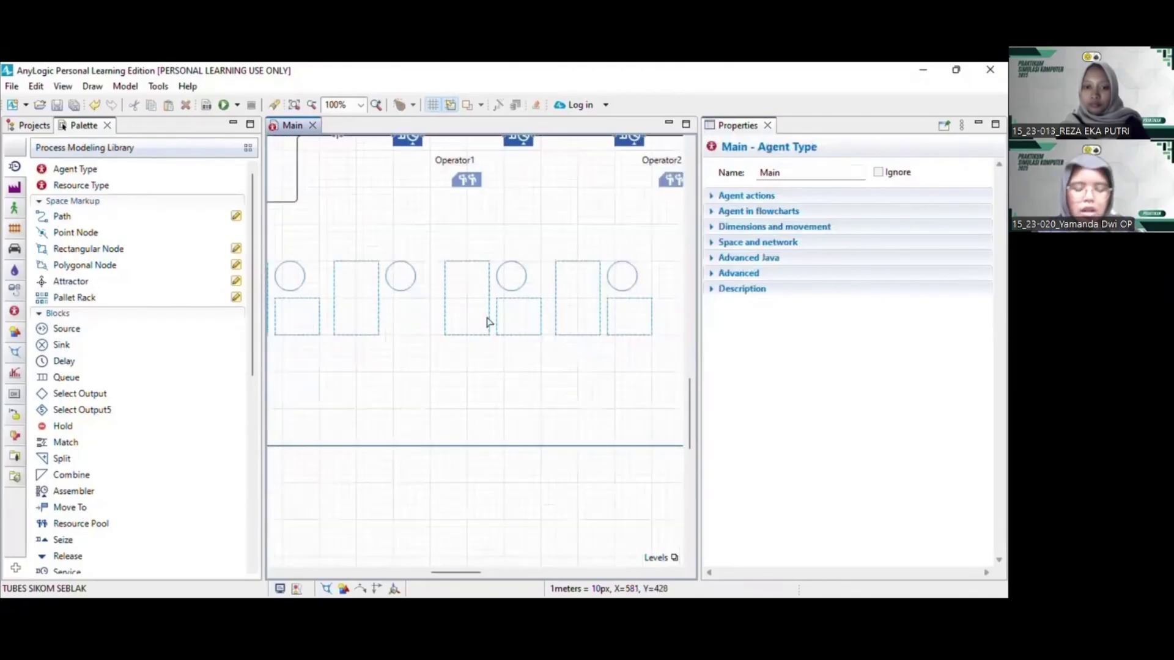
{"action": "left_click", "coordinate": [488, 321]}
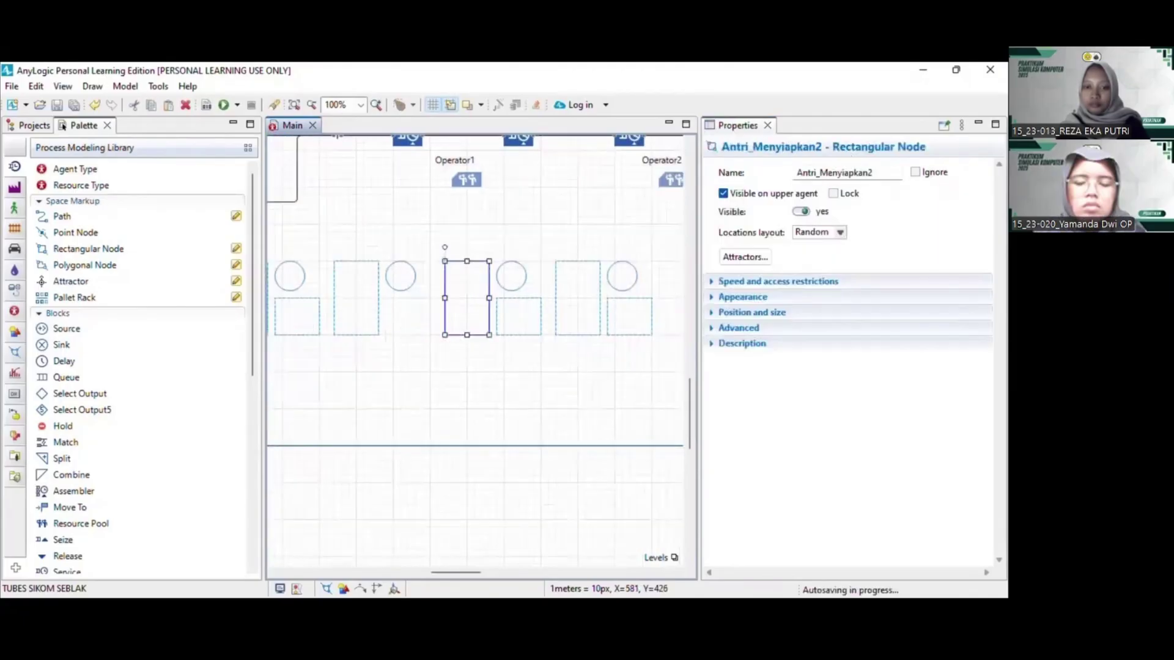
{"action": "left_click_drag", "start_coordinate": [873, 173], "coordinate": [822, 173]}
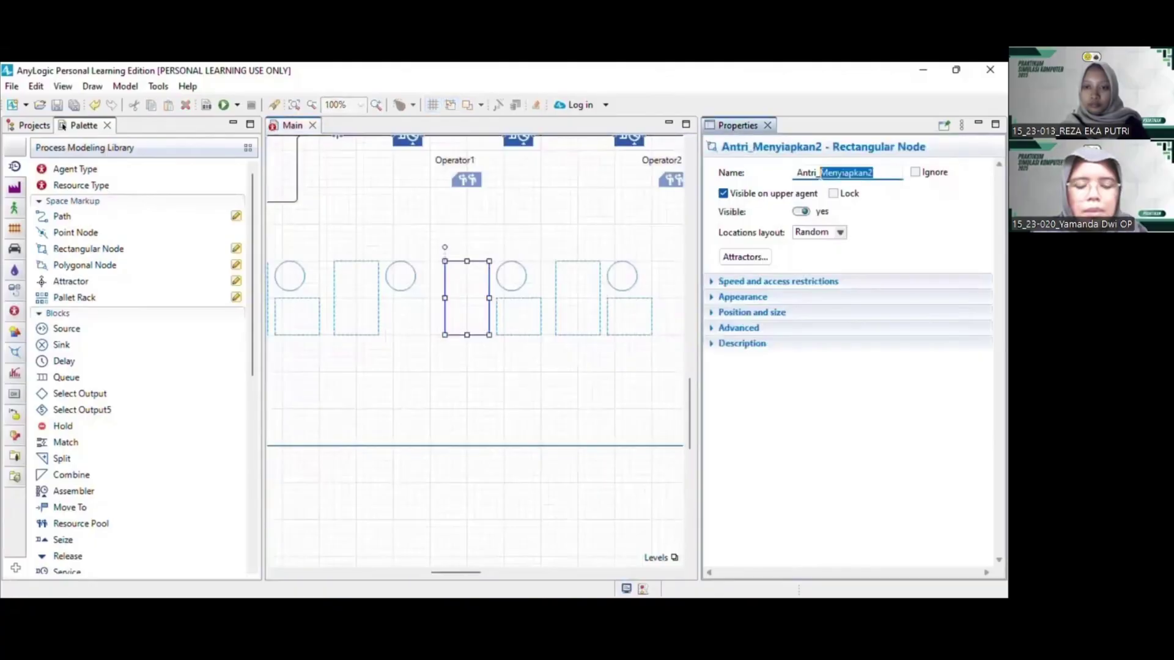
{"action": "type", "text": "Mem"}
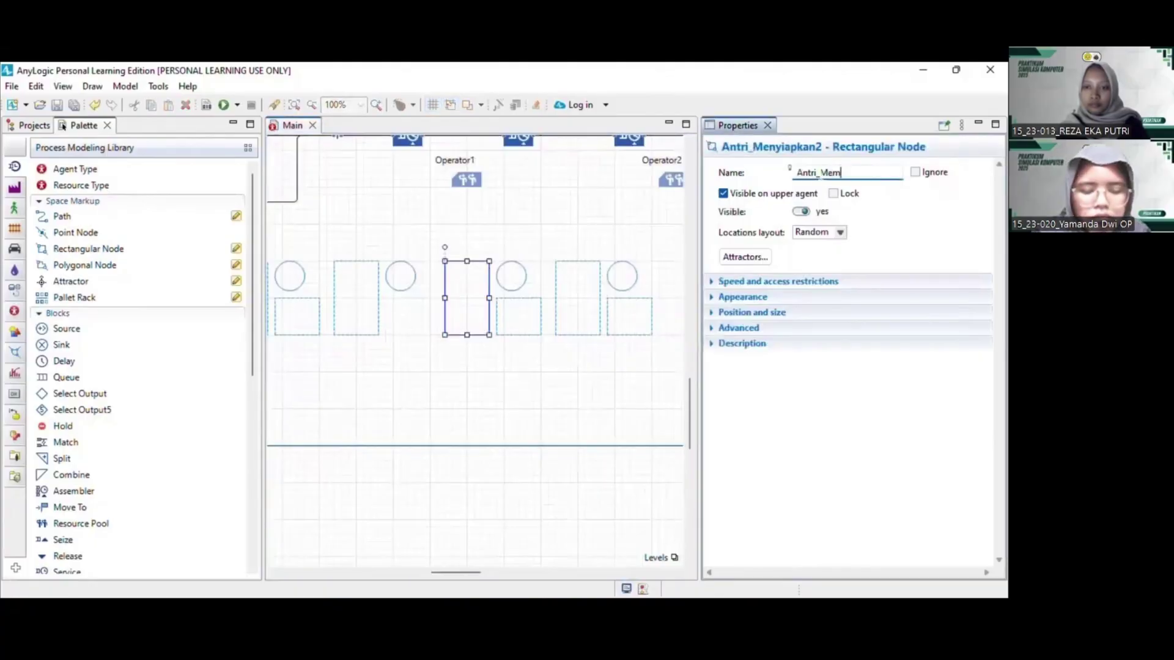
{"action": "type", "text": "asak"}
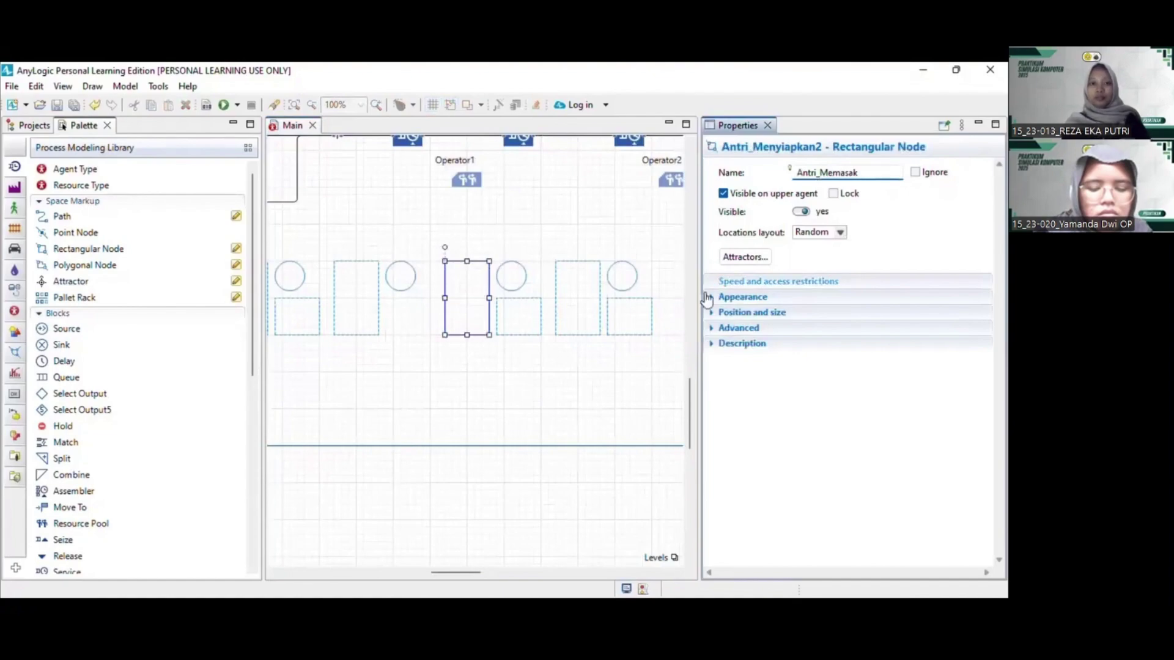
Rename the third station's point node as Stasiun_Memasak
{"action": "left_click", "coordinate": [524, 287]}
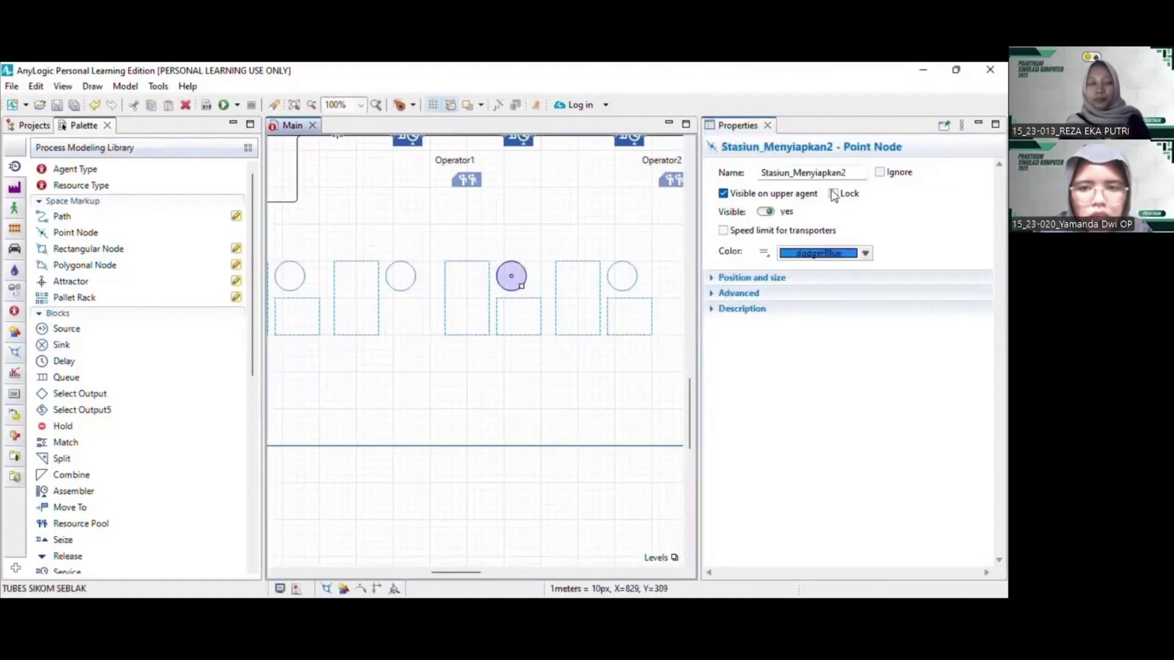
{"action": "left_click", "coordinate": [849, 173]}
{"action": "key", "text": "BackSpace"}
{"action": "key", "text": "BackSpace"}
{"action": "key", "text": "BackSpace"}
{"action": "key", "text": "BackSpace"}
{"action": "key", "text": "BackSpace"}
{"action": "key", "text": "BackSpace"}
{"action": "key", "text": "BackSpace"}
{"action": "key", "text": "BackSpace"}
{"action": "key", "text": "BackSpace"}
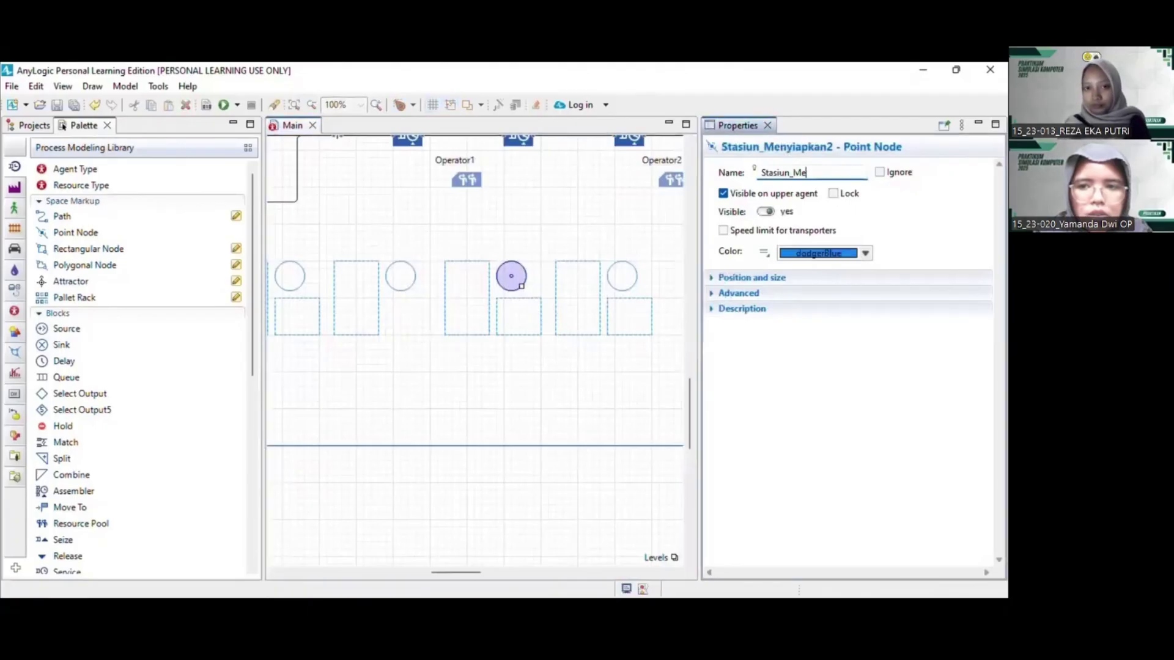
{"action": "type", "text": "masak"}
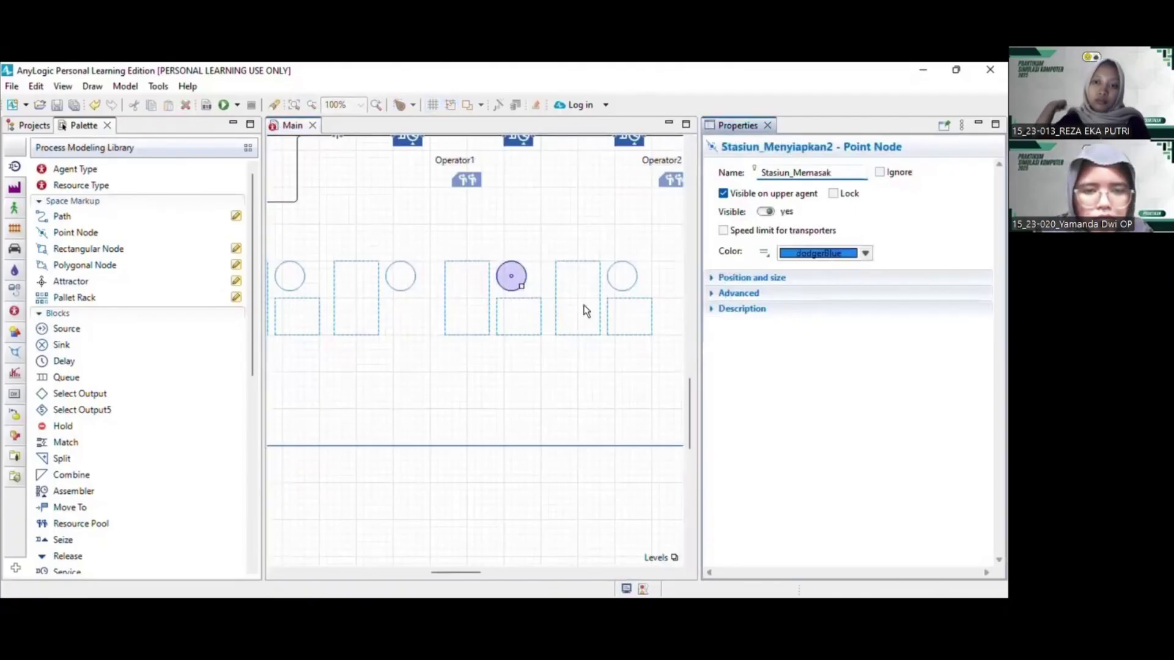
Rename the small rectangular node below the third station's point node as Tempat_Operator2
{"action": "left_click", "coordinate": [541, 331]}
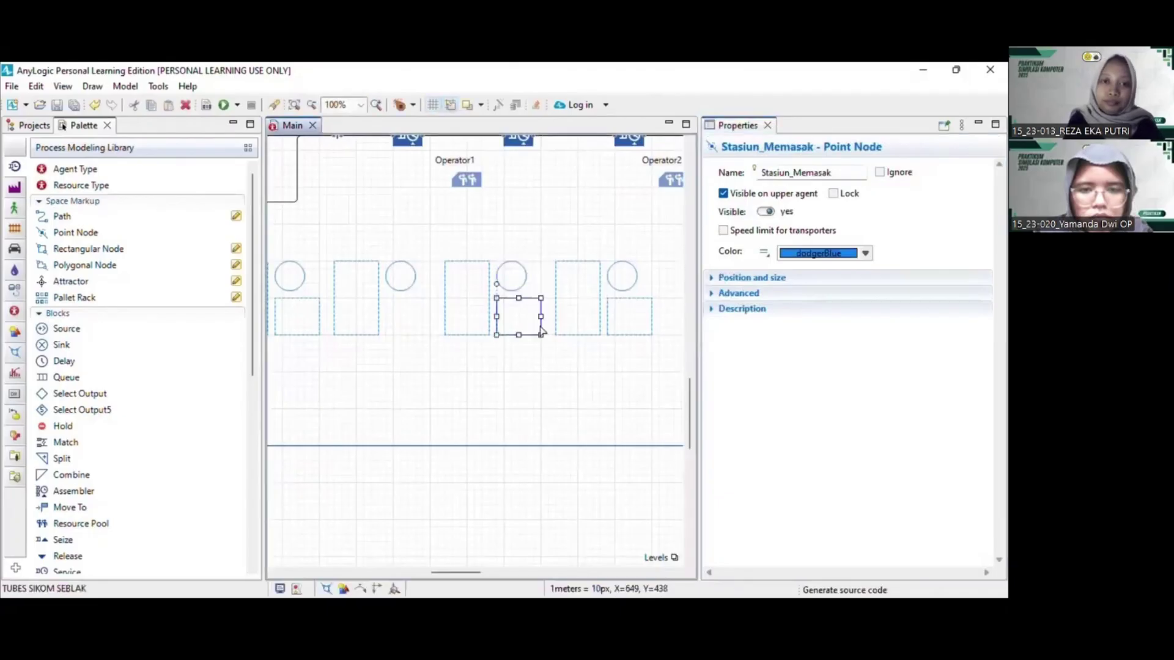
{"action": "left_click", "coordinate": [869, 173]}
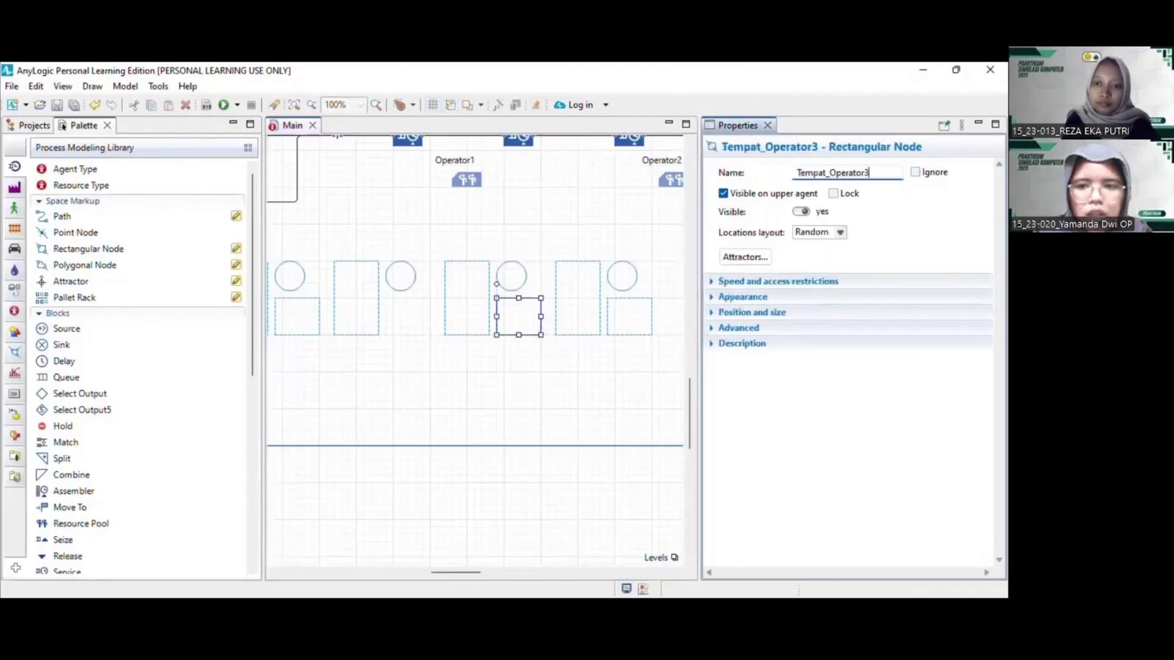
{"action": "key", "text": "BackSpace"}
{"action": "type", "text": "2"}
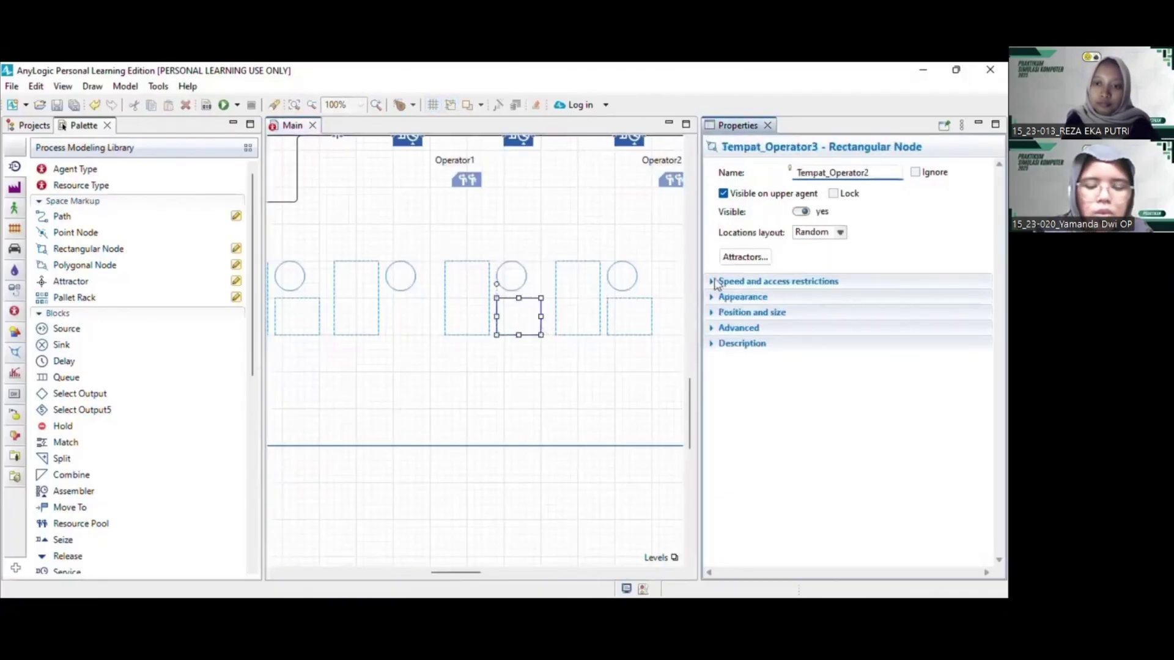
Rename the fourth station's tall rectangular node as Antri_Pengemasan
{"action": "left_click", "coordinate": [599, 298]}
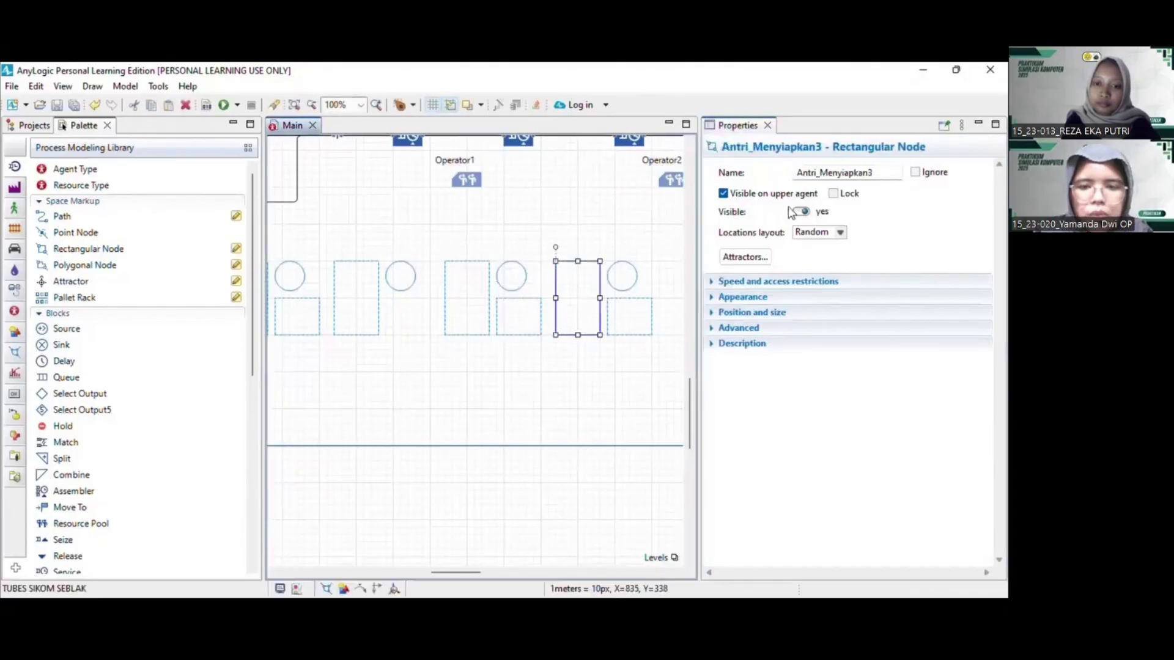
{"action": "left_click_drag", "start_coordinate": [874, 173], "coordinate": [827, 173]}
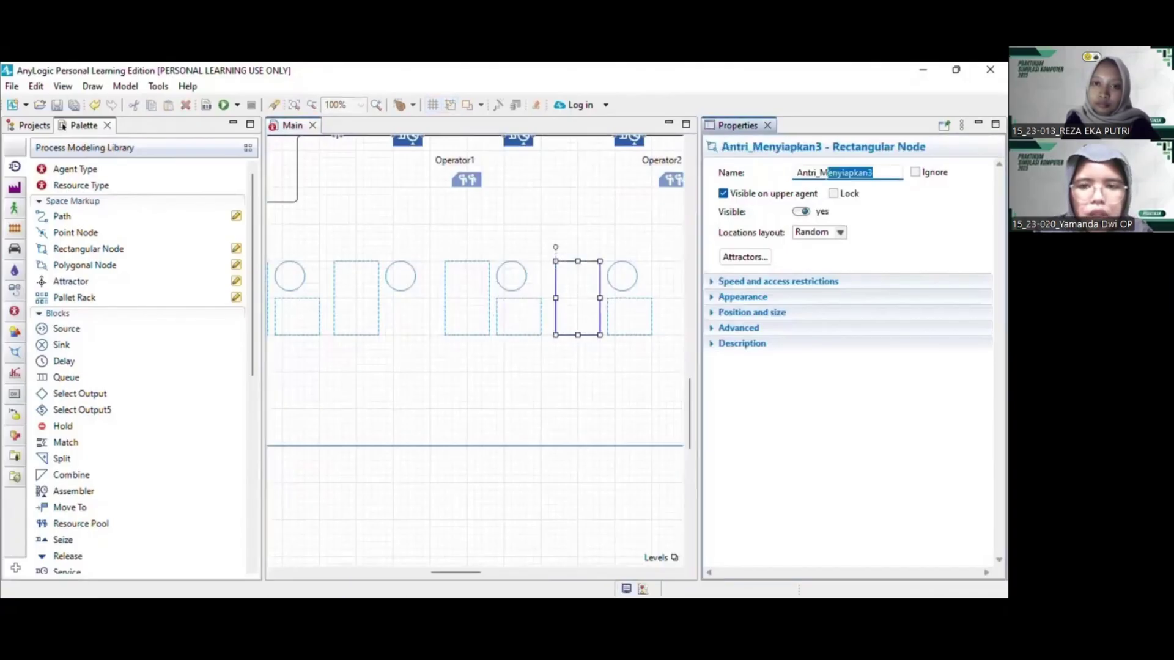
{"action": "type", "text": "P"}
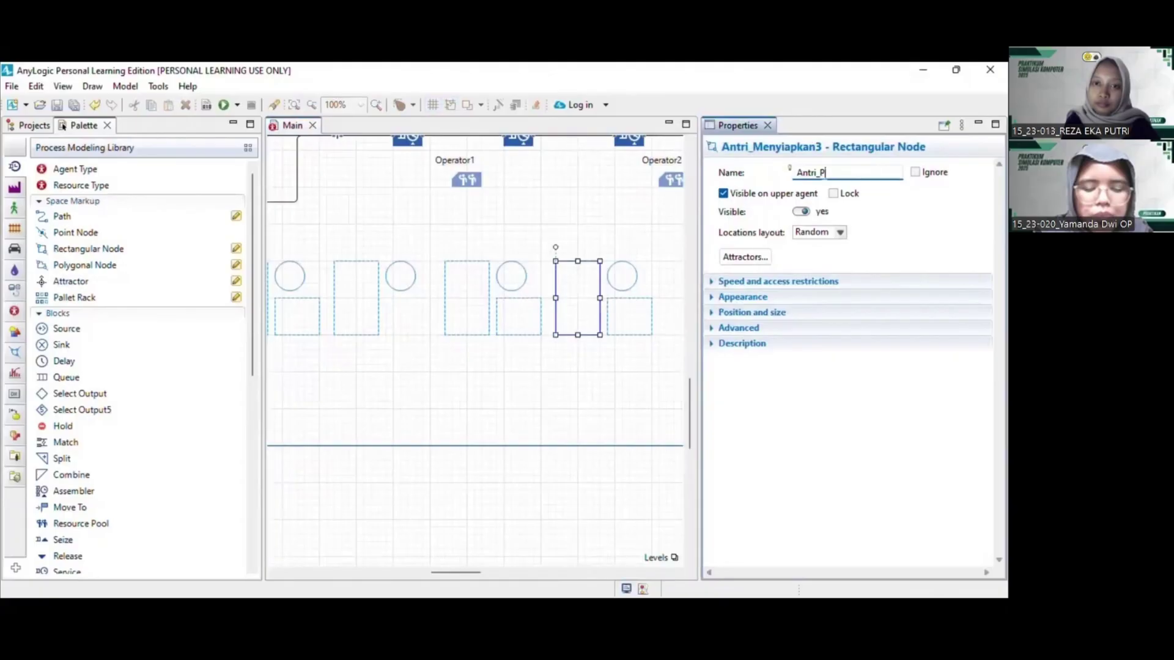
{"action": "type", "text": "engemasan"}
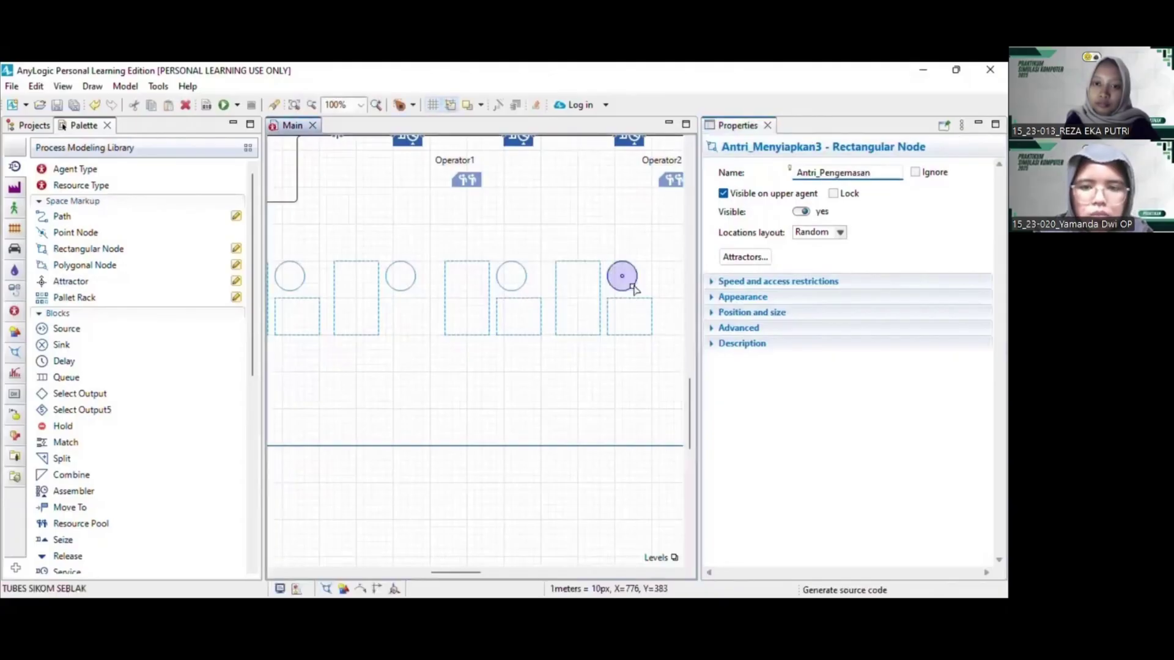
Rename the fourth station's point node as Stasiun_Pengemasan and delete the small rectangular node below it
{"action": "left_click", "coordinate": [633, 288]}
{"action": "left_click_drag", "start_coordinate": [847, 173], "coordinate": [795, 174]}
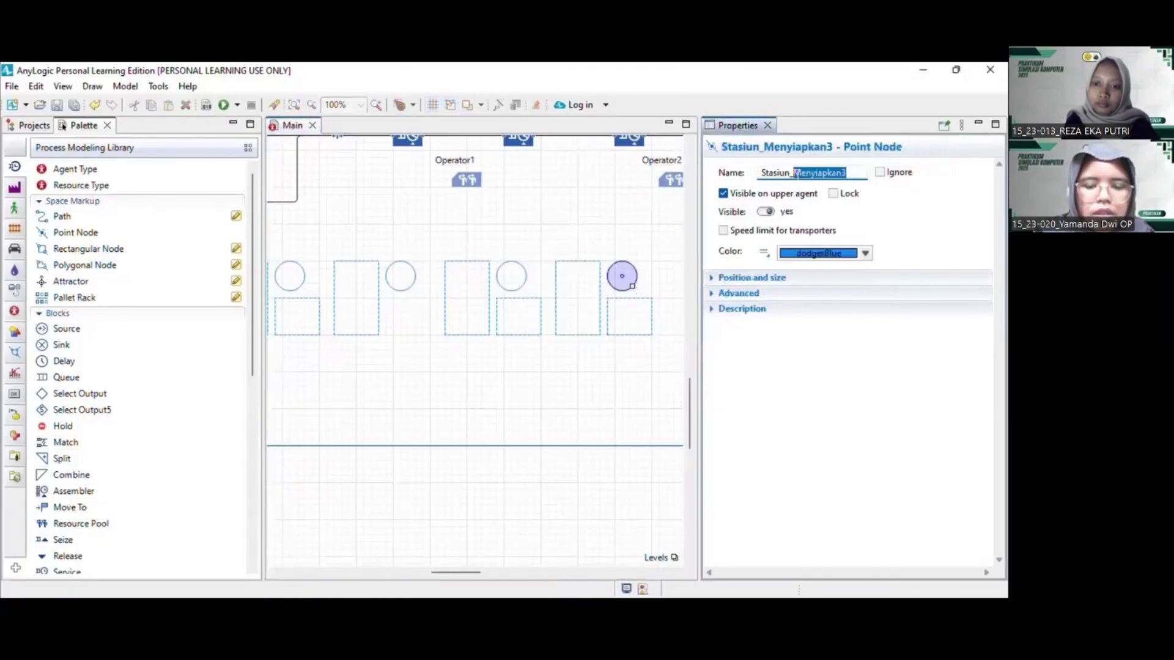
{"action": "type", "text": "P"}
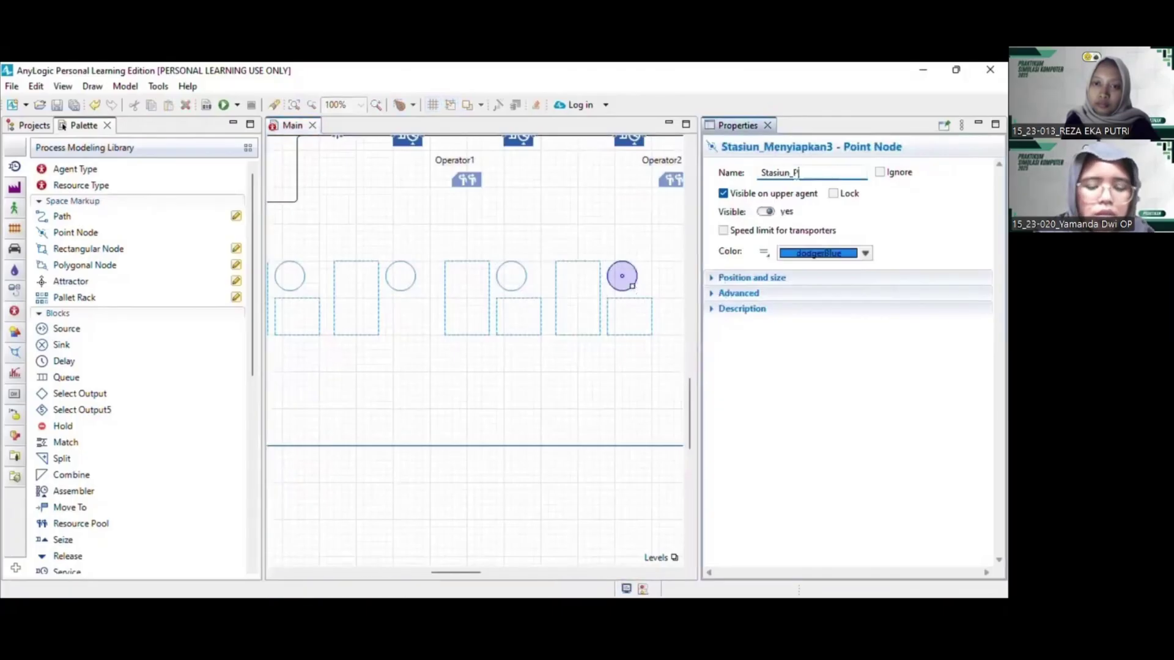
{"action": "type", "text": "engemasan"}
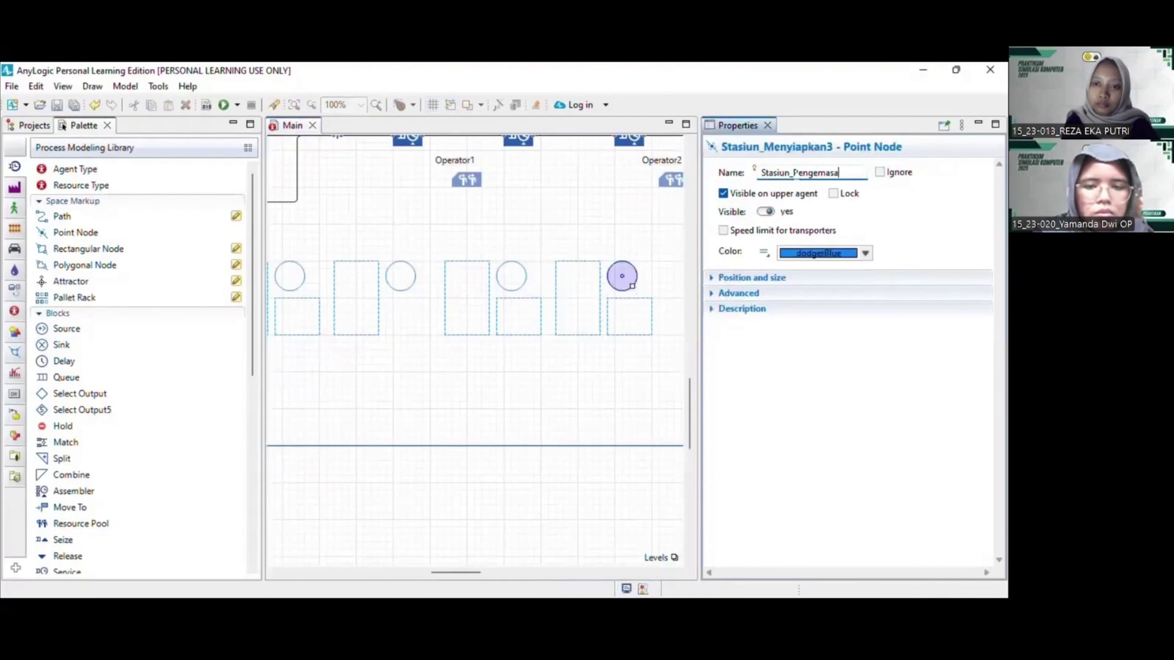
{"action": "left_click", "coordinate": [652, 319]}
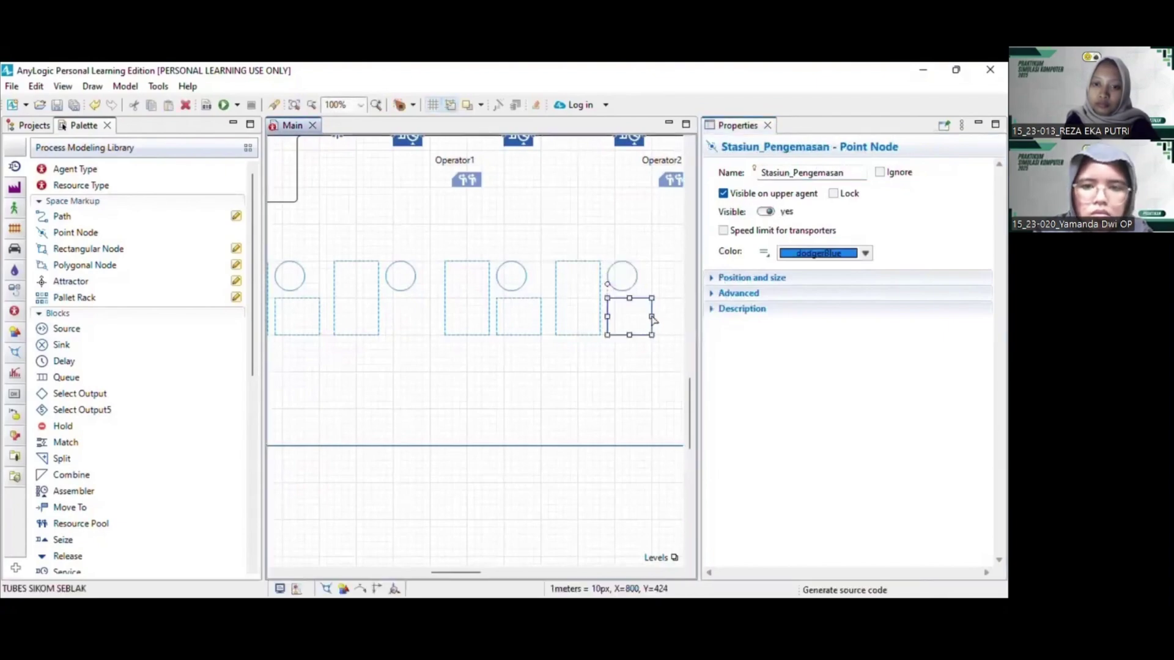
{"action": "left_click", "coordinate": [457, 353]}
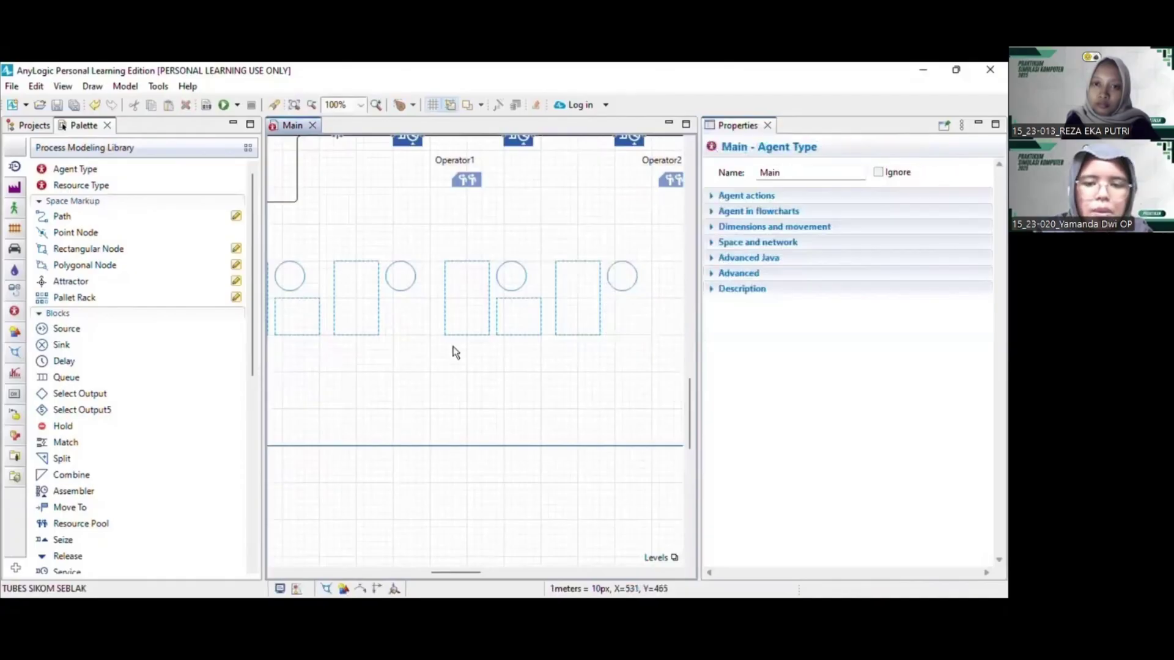
Move Tempat_Operator1 below the row between the first two stations and Tempat_Operator2 below it between the last two
{"action": "scroll", "coordinate": [456, 353], "scroll_direction": "left", "scroll_amount": 2}
{"action": "scroll", "coordinate": [455, 352], "scroll_direction": "up", "scroll_amount": 1}
{"action": "left_click_drag", "start_coordinate": [371, 351], "coordinate": [404, 412]}
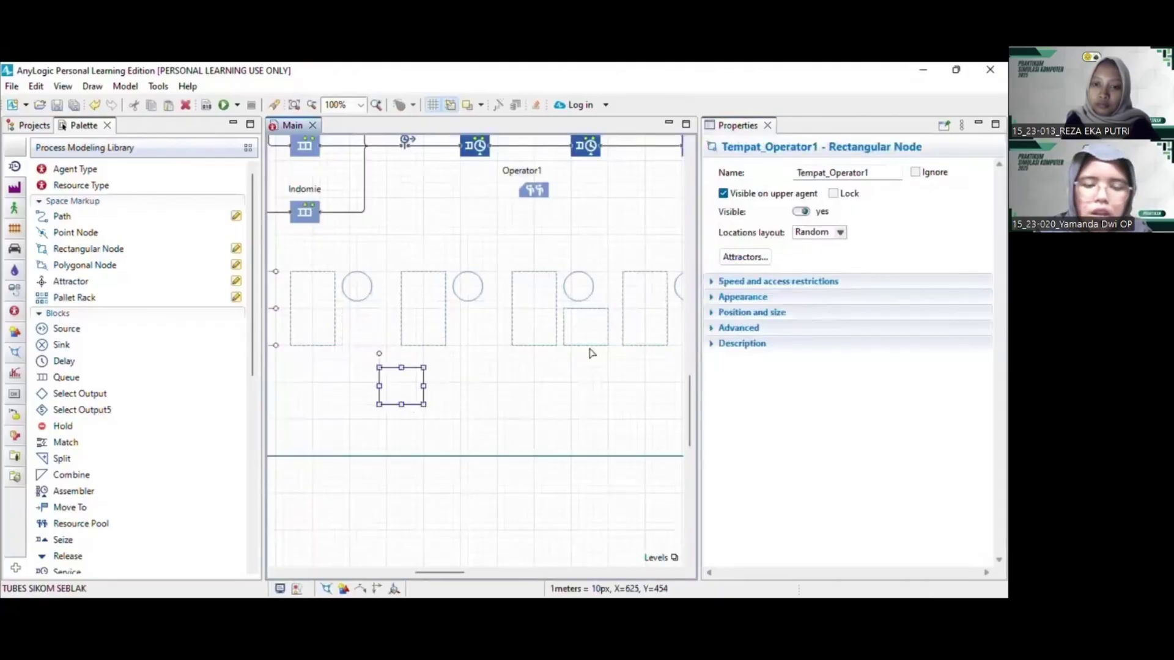
{"action": "left_click_drag", "start_coordinate": [588, 347], "coordinate": [620, 405]}
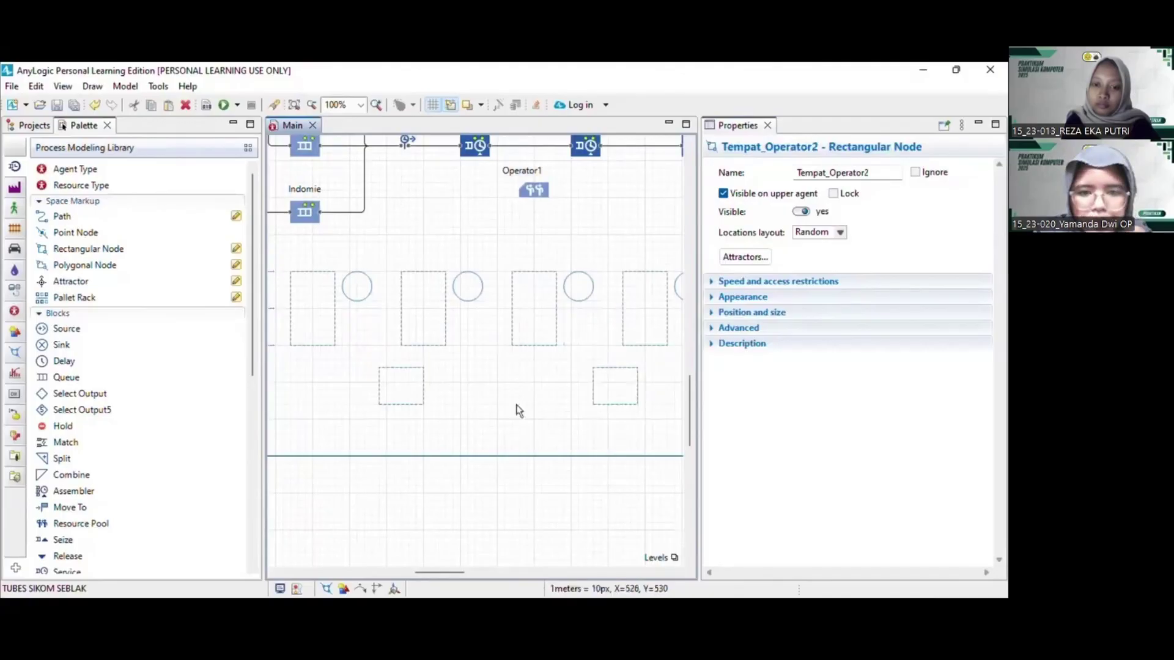
{"action": "left_click", "coordinate": [515, 405]}
Place the Bar Feeder 1 3D object from the CNC Machines category on the first station's point node
{"action": "scroll", "coordinate": [515, 404], "scroll_direction": "left", "scroll_amount": 2}
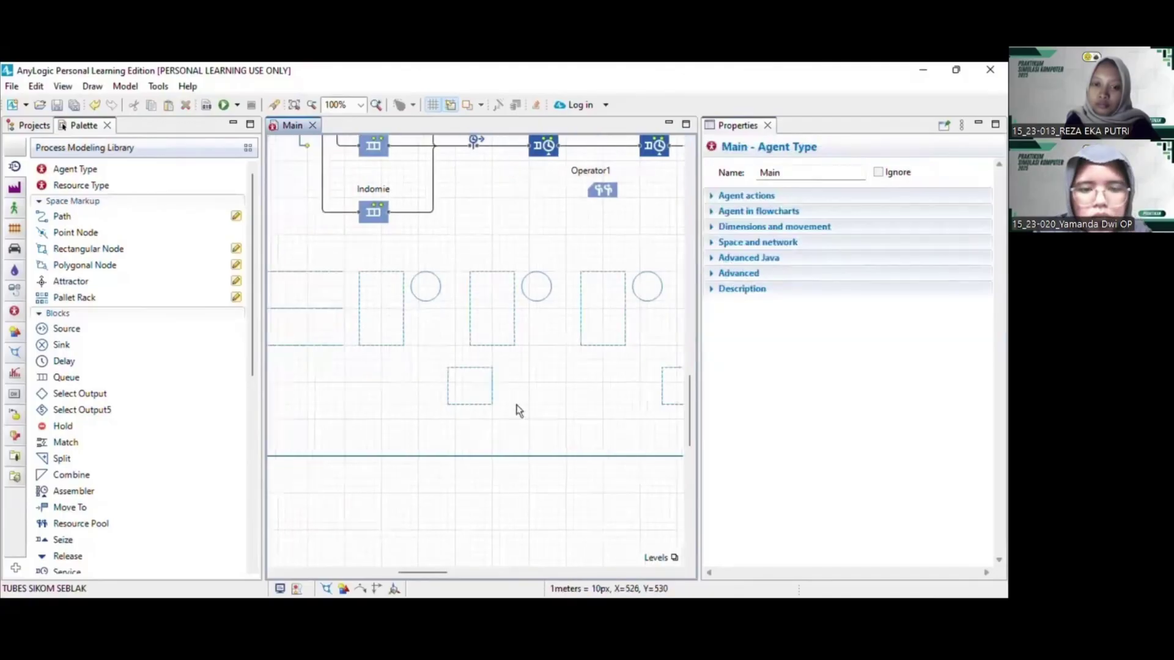
{"action": "scroll", "coordinate": [519, 410], "scroll_direction": "left", "scroll_amount": 2}
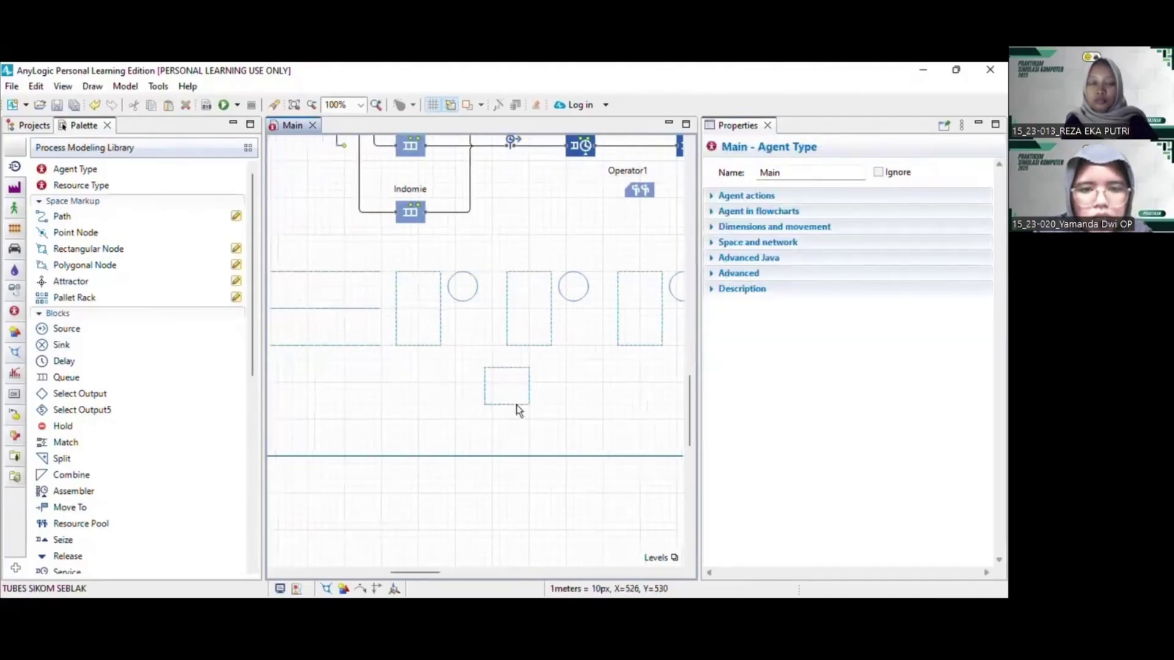
{"action": "scroll", "coordinate": [519, 409], "scroll_direction": "up", "scroll_amount": 2}
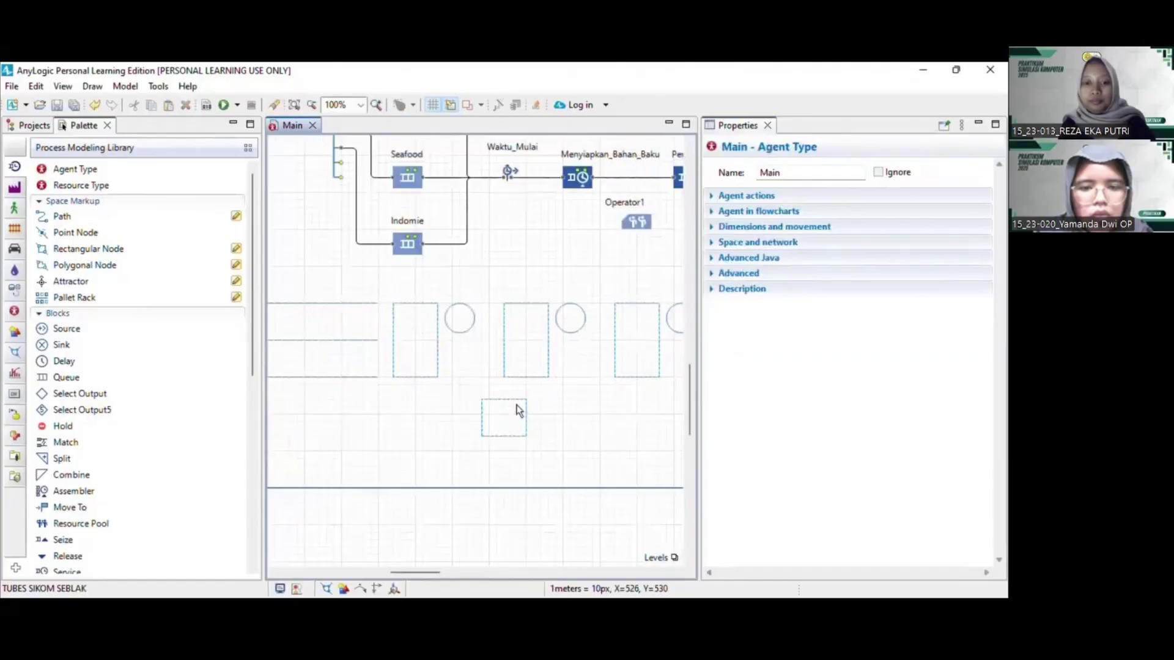
{"action": "left_click", "coordinate": [24, 476]}
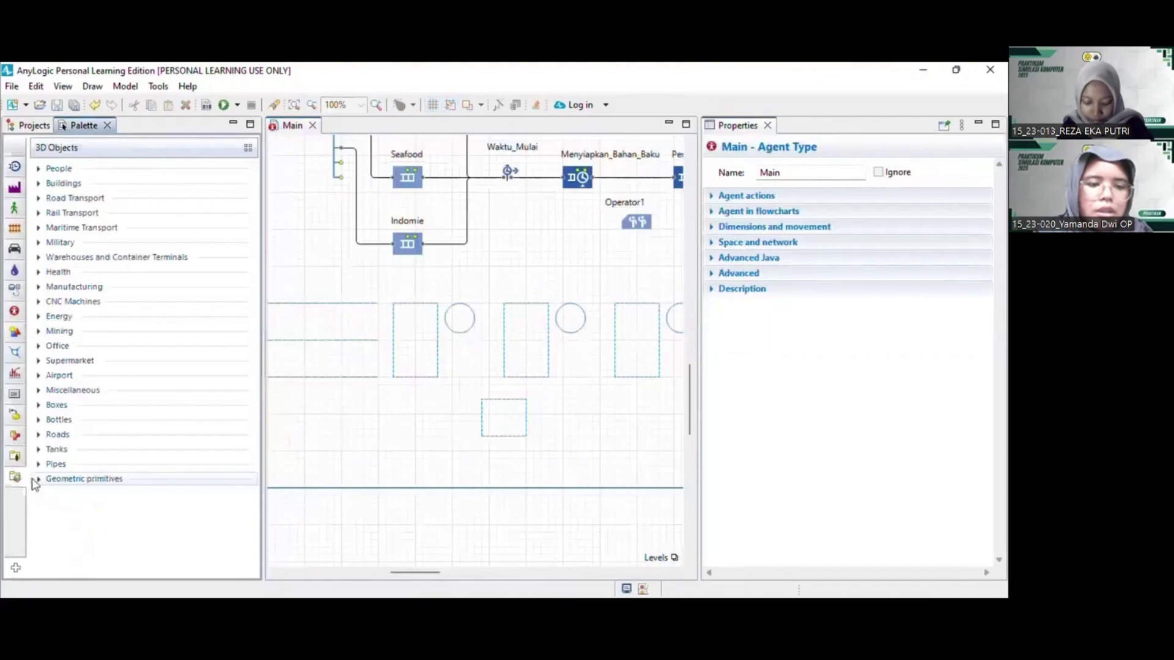
{"action": "left_click", "coordinate": [73, 302]}
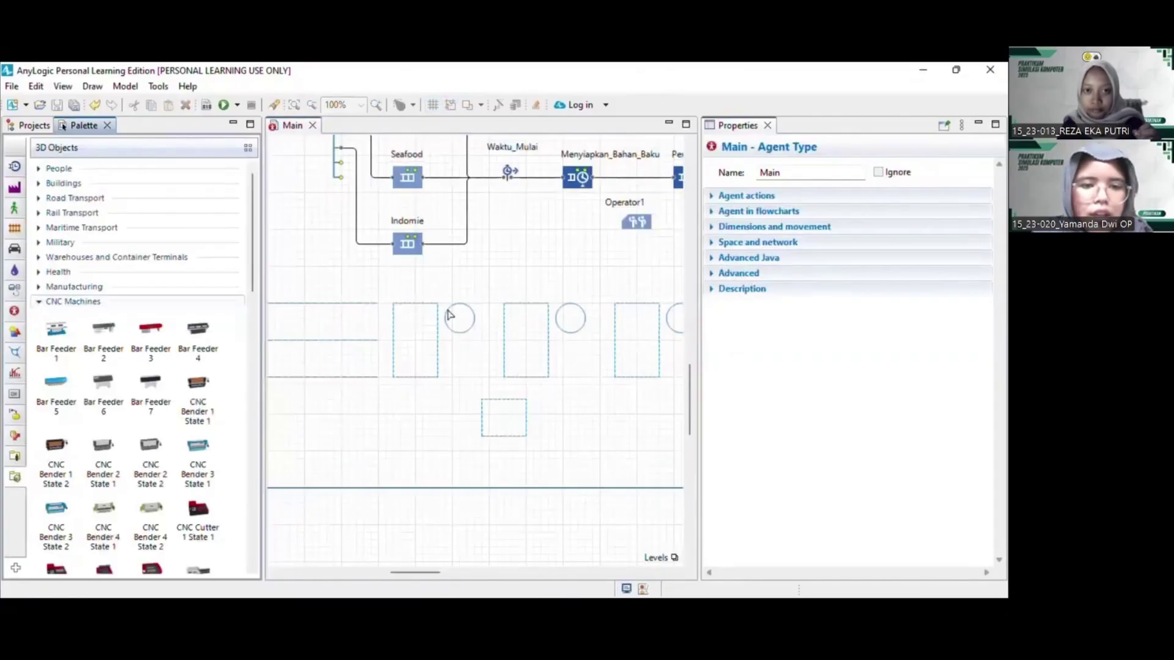
{"action": "mouse_move", "coordinate": [56, 334]}
{"action": "left_mouse_down"}
{"action": "mouse_move", "coordinate": [136, 330]}
{"action": "mouse_move", "coordinate": [61, 343]}
{"action": "left_mouse_up"}
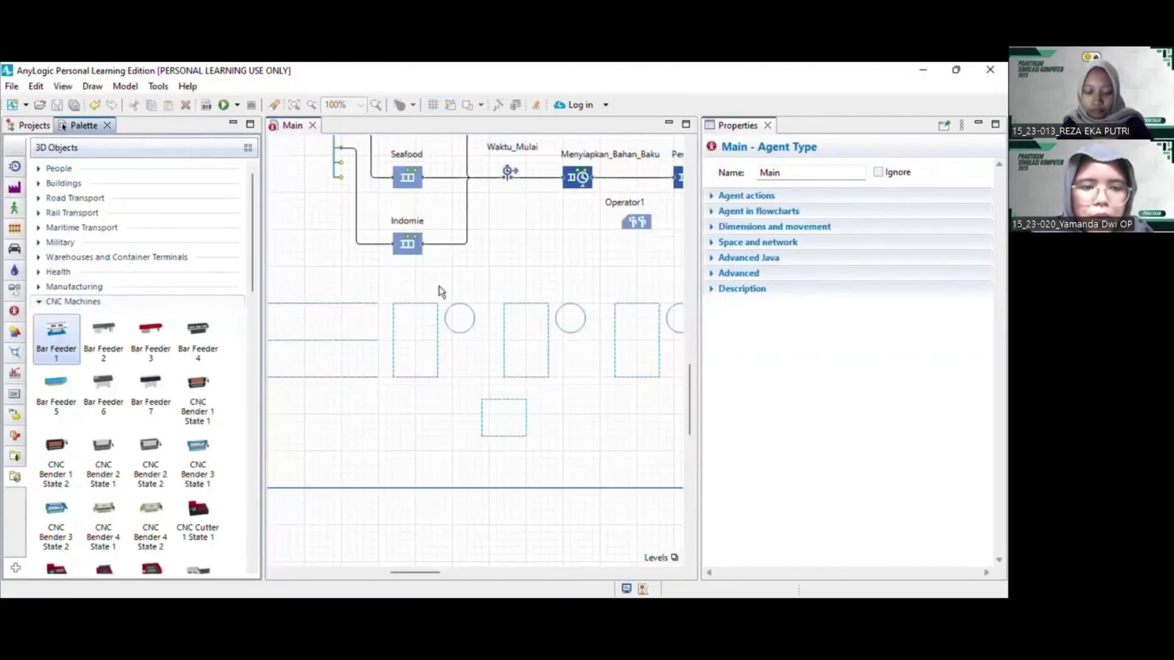
{"action": "left_click", "coordinate": [458, 324]}
{"action": "left_click_drag", "start_coordinate": [56, 333], "coordinate": [459, 318]}
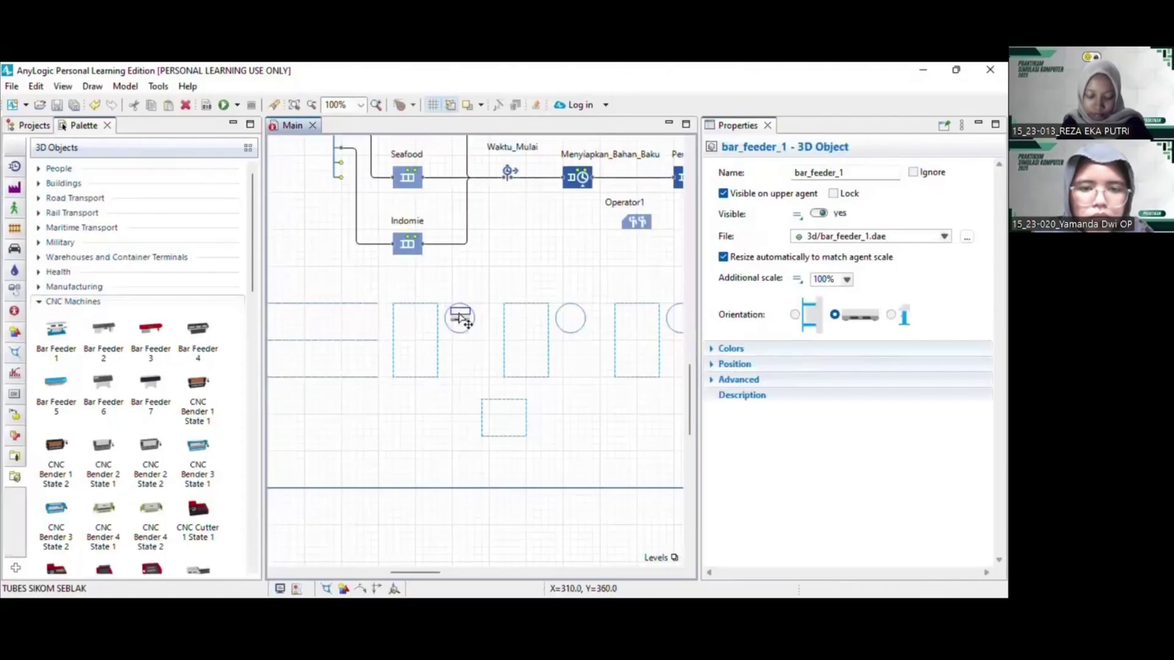
Place the CNC Bender 1 State 1 3D object on the Stasiun_Pemotongan point node
{"action": "scroll", "coordinate": [556, 338], "scroll_direction": "right", "scroll_amount": 3}
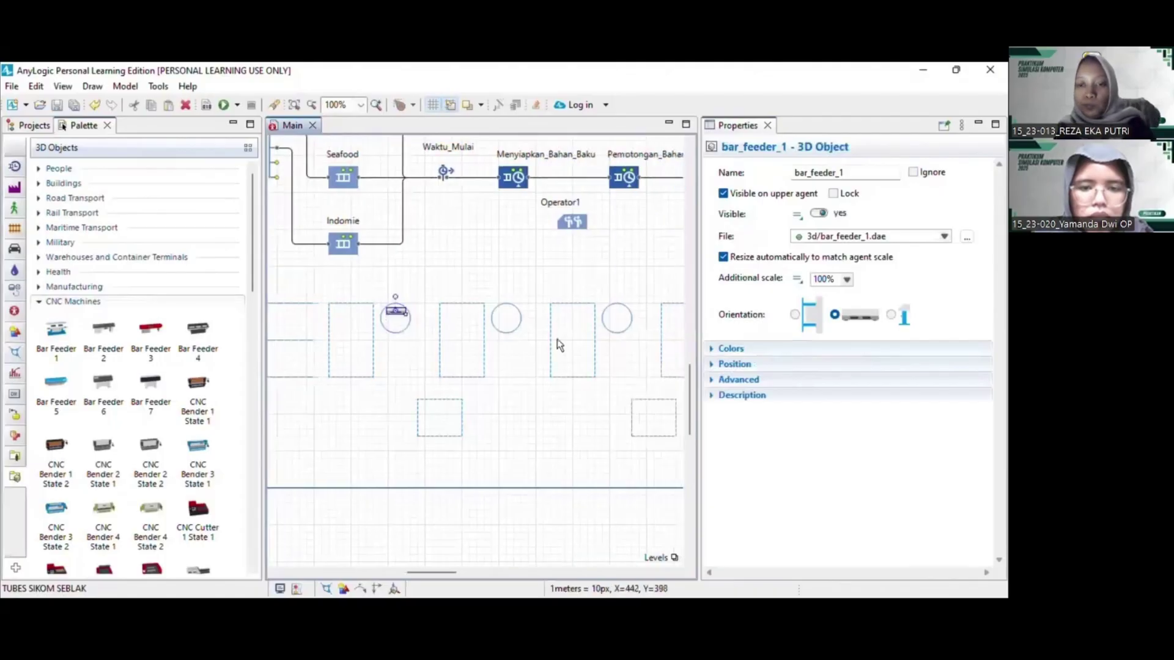
{"action": "scroll", "coordinate": [556, 339], "scroll_direction": "right", "scroll_amount": 3}
{"action": "left_click", "coordinate": [454, 324]}
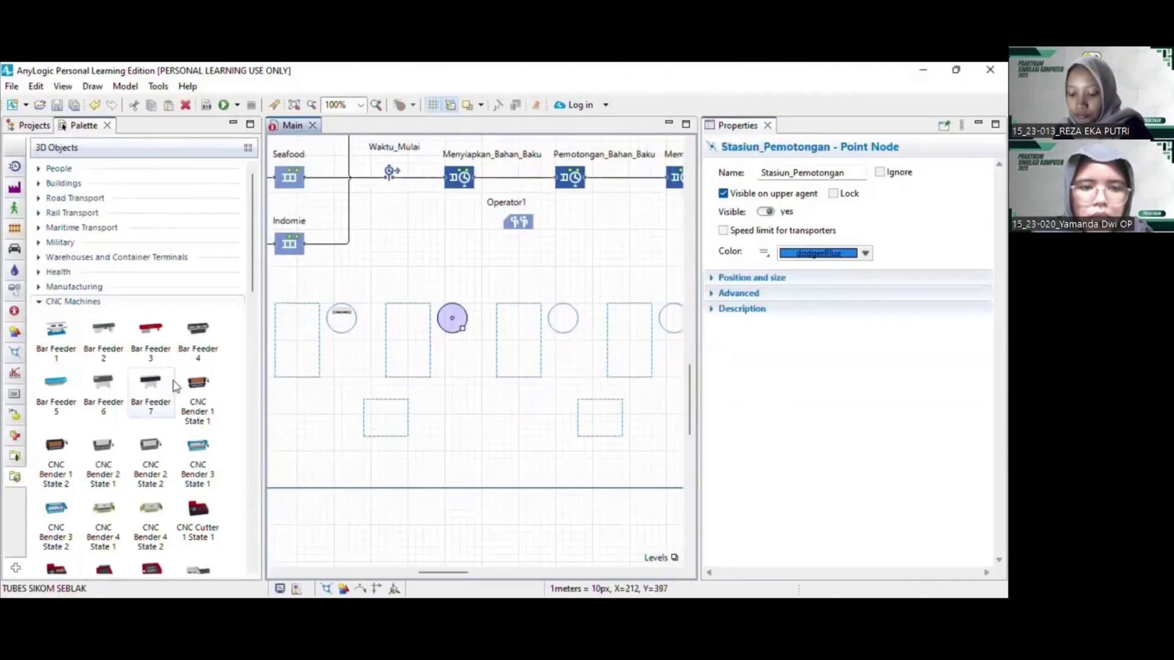
{"action": "left_click_drag", "start_coordinate": [195, 387], "coordinate": [452, 316]}
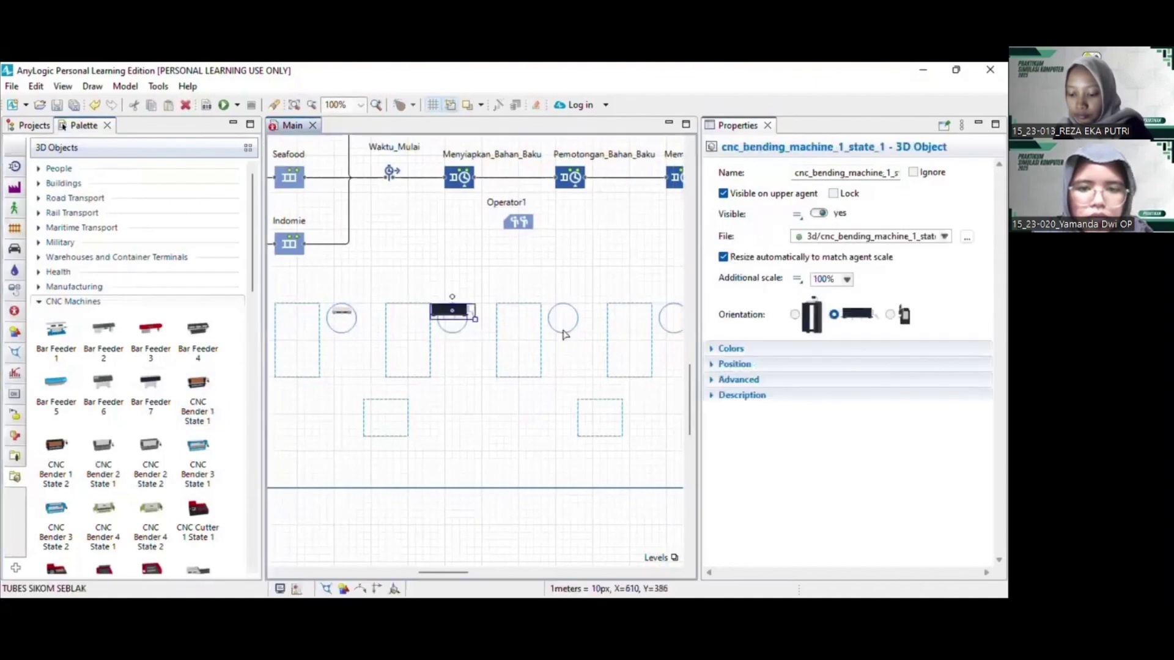
Place the CNC Cutter 1 State 1 3D object on the Stasiun_Memasak point node
{"action": "scroll", "coordinate": [563, 333], "scroll_direction": "right", "scroll_amount": 3}
{"action": "scroll", "coordinate": [563, 334], "scroll_direction": "down", "scroll_amount": 1}
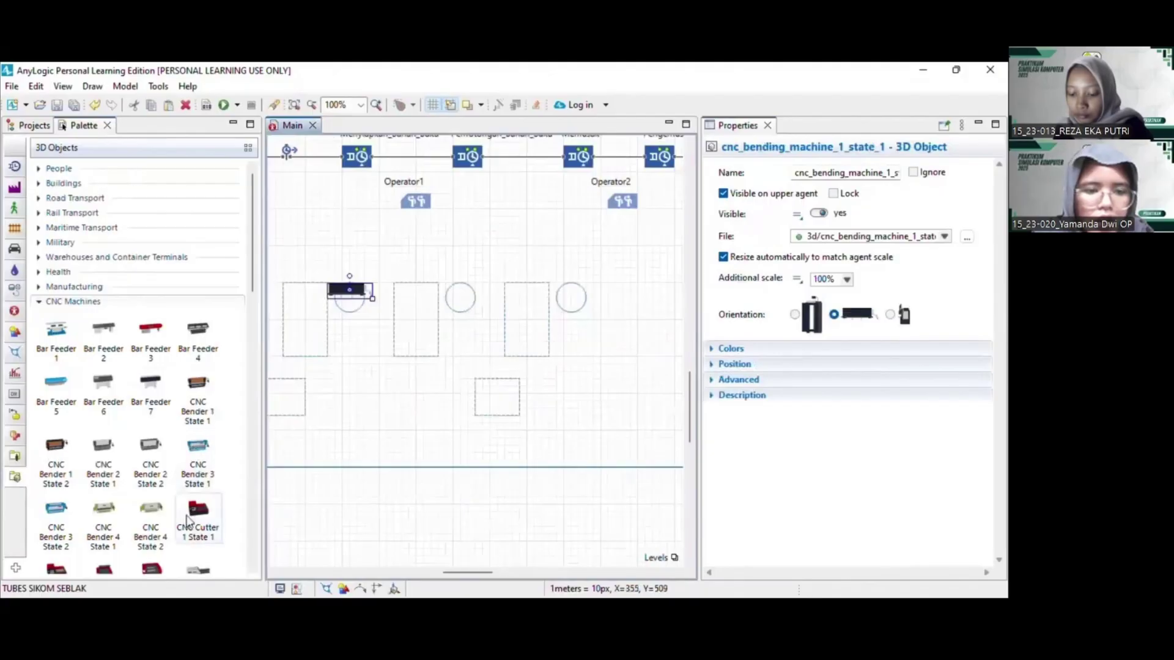
{"action": "left_click_drag", "start_coordinate": [188, 521], "coordinate": [460, 298]}
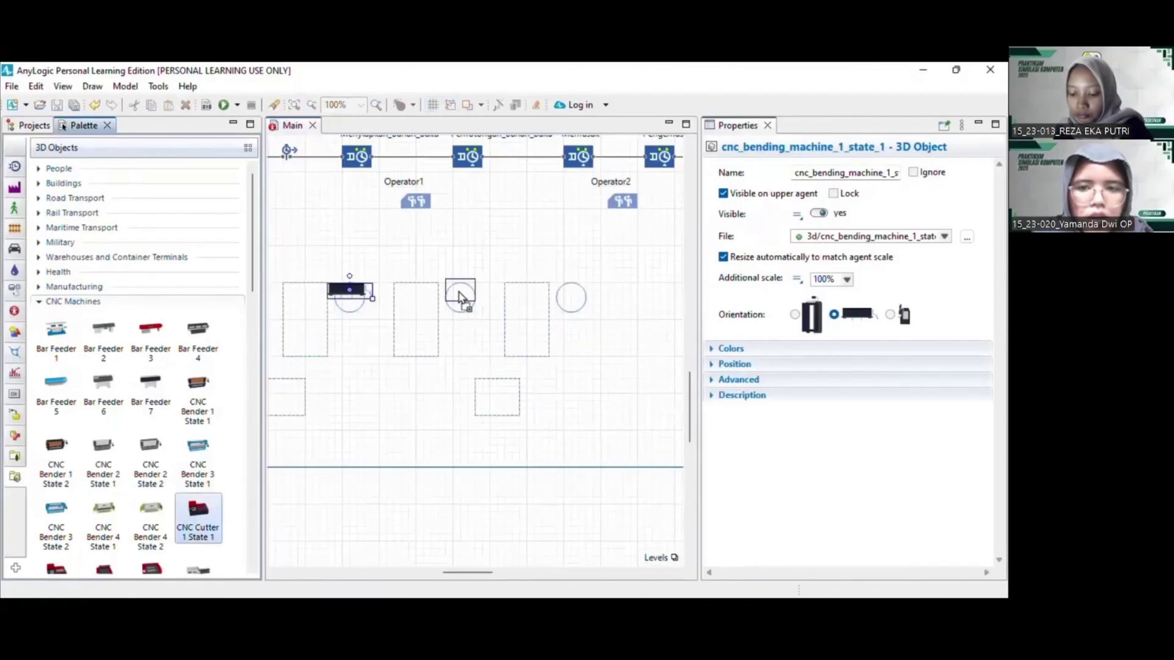
{"action": "left_click", "coordinate": [460, 298]}
Place the CNC Grinder 1 State 1 3D object on the Stasiun_Pengemasan point node
{"action": "scroll", "coordinate": [209, 404], "scroll_direction": "down", "scroll_amount": 2}
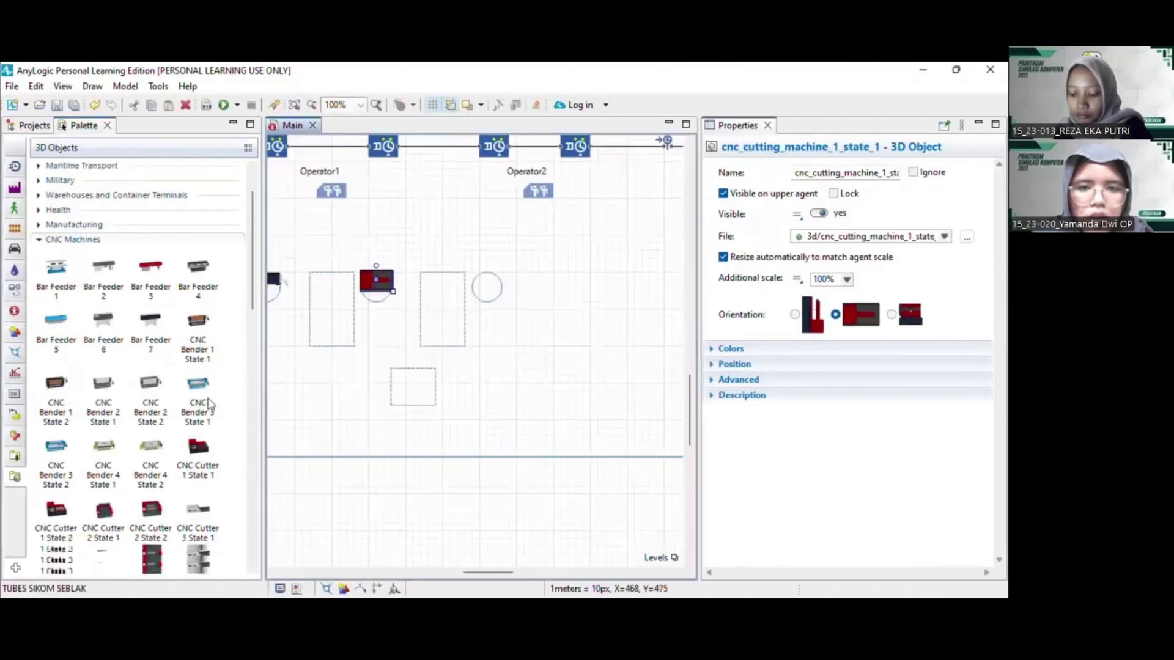
{"action": "scroll", "coordinate": [204, 458], "scroll_direction": "down", "scroll_amount": 3}
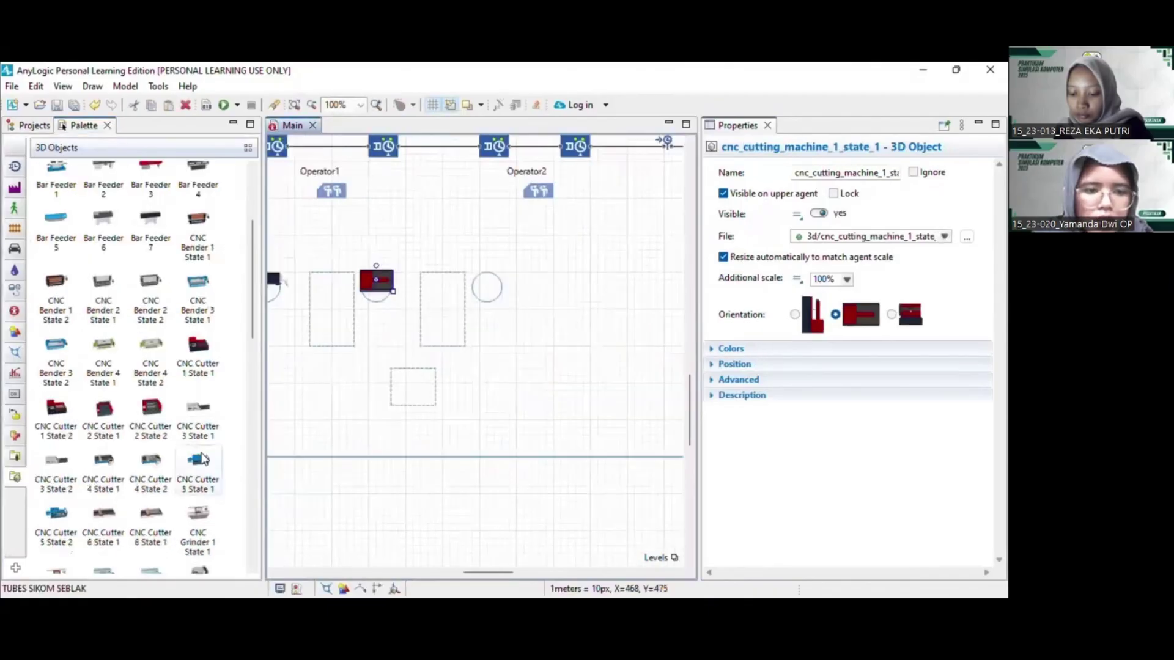
{"action": "scroll", "coordinate": [204, 460], "scroll_direction": "down", "scroll_amount": 1}
{"action": "scroll", "coordinate": [203, 449], "scroll_direction": "down", "scroll_amount": 1}
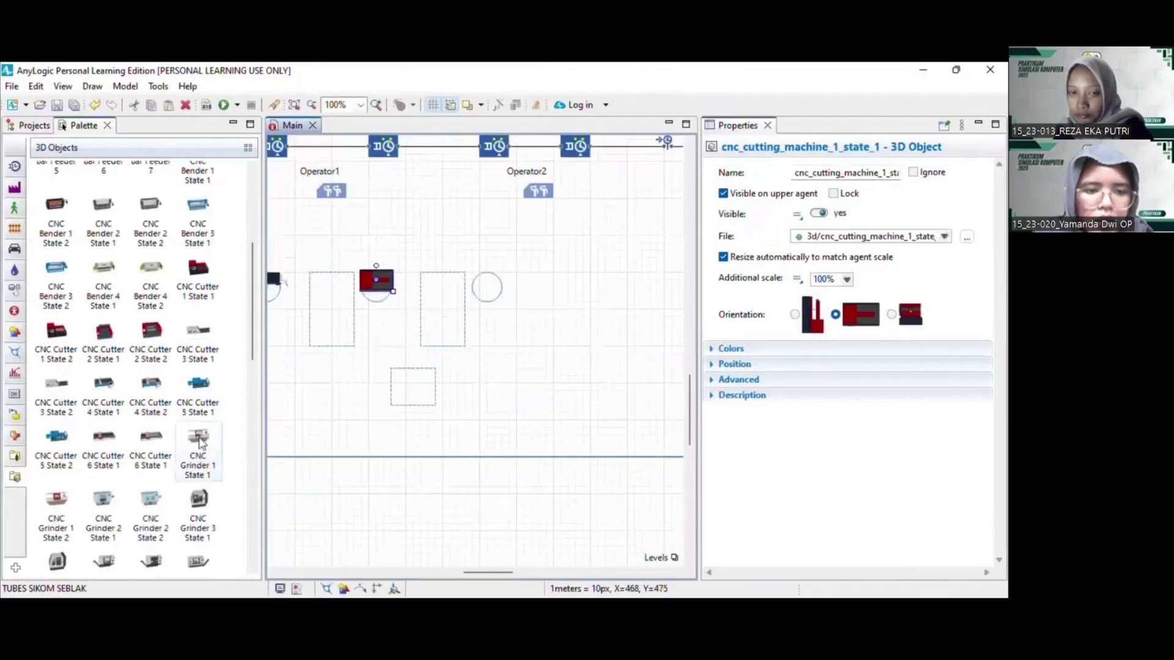
{"action": "left_click_drag", "start_coordinate": [202, 444], "coordinate": [488, 288]}
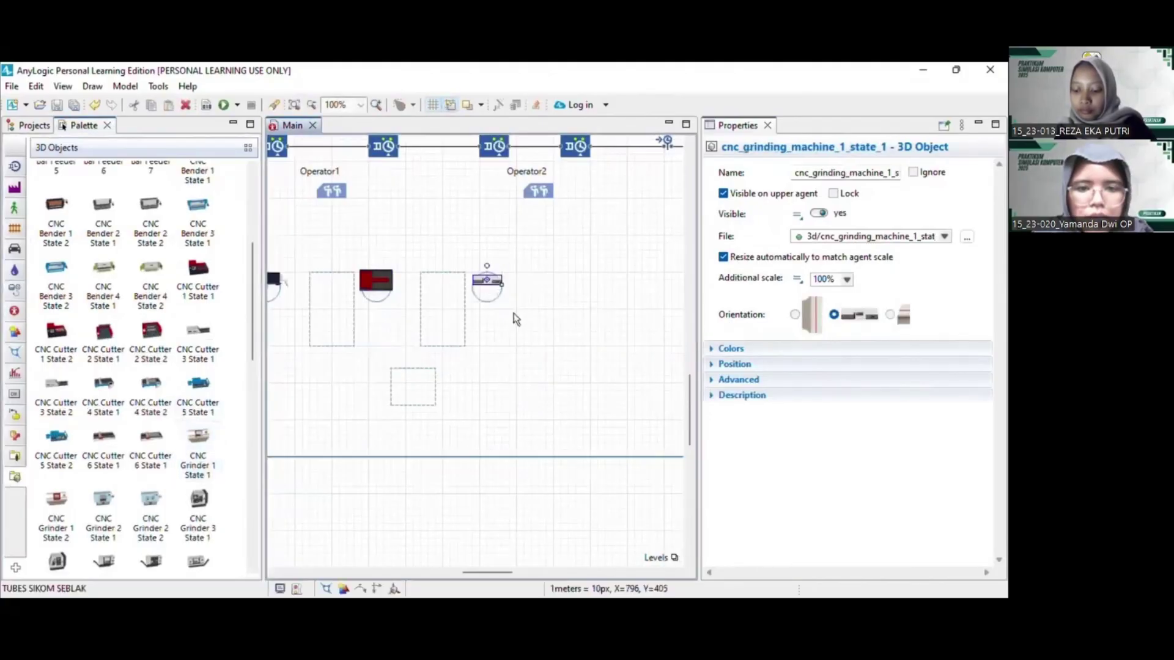
{"action": "scroll", "coordinate": [514, 314], "scroll_direction": "left", "scroll_amount": 3}
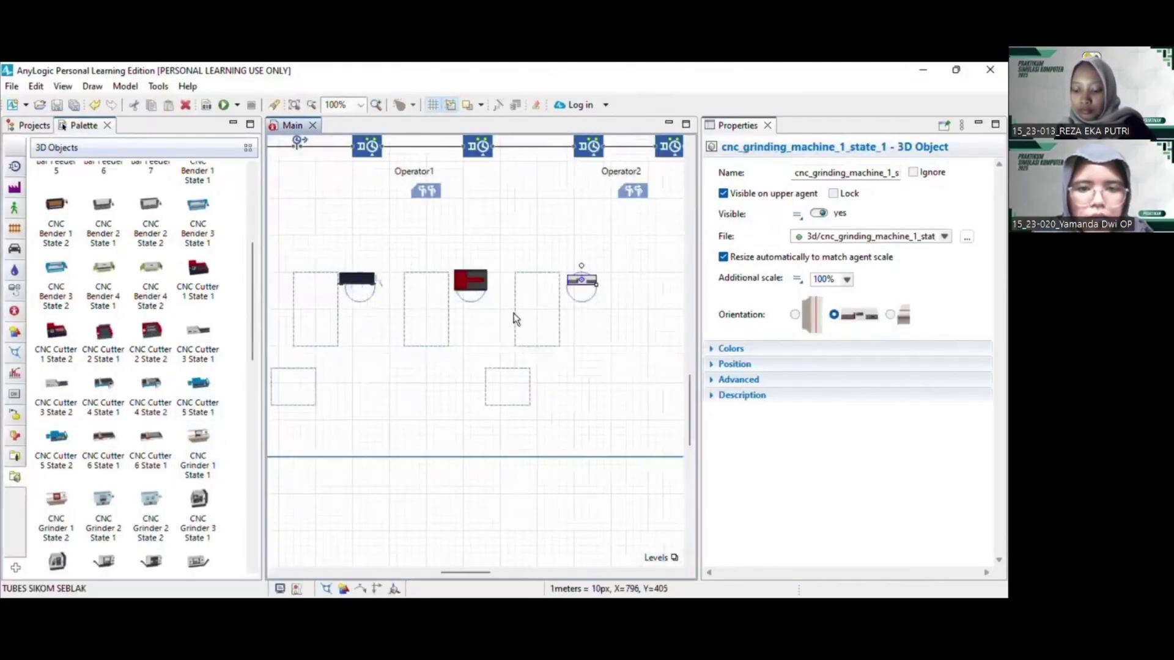
{"action": "scroll", "coordinate": [514, 317], "scroll_direction": "left", "scroll_amount": 3}
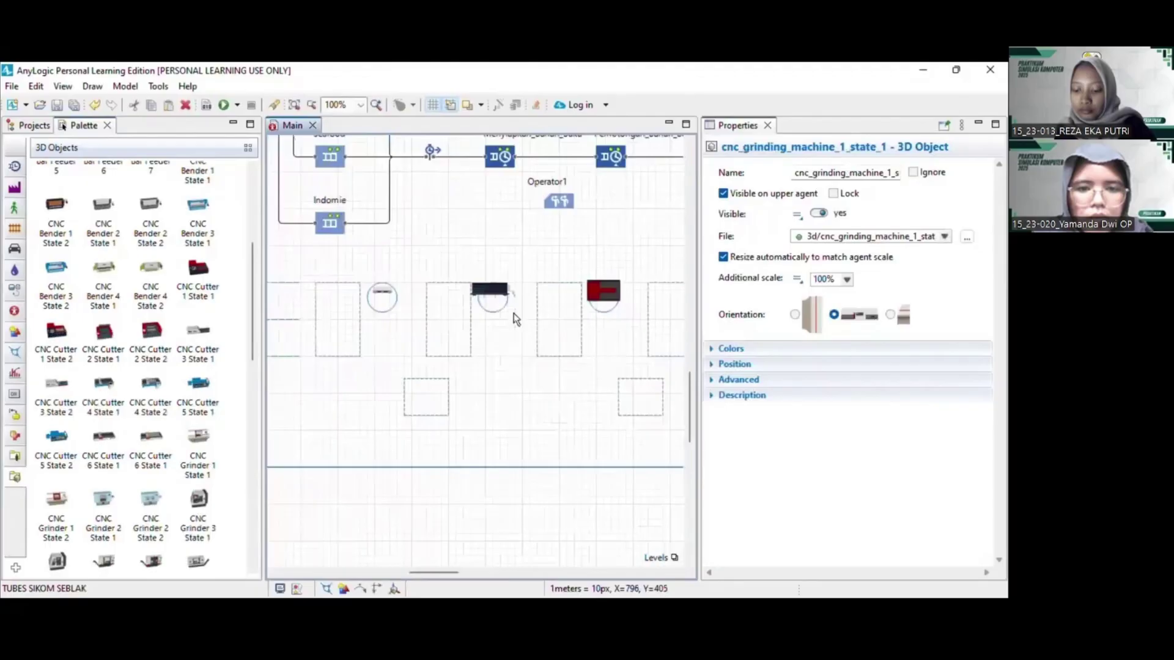
Add 1 attractor to the Tempat_Operator1 rectangular node using the number-of-attractors creation mode
{"action": "left_click", "coordinate": [477, 390]}
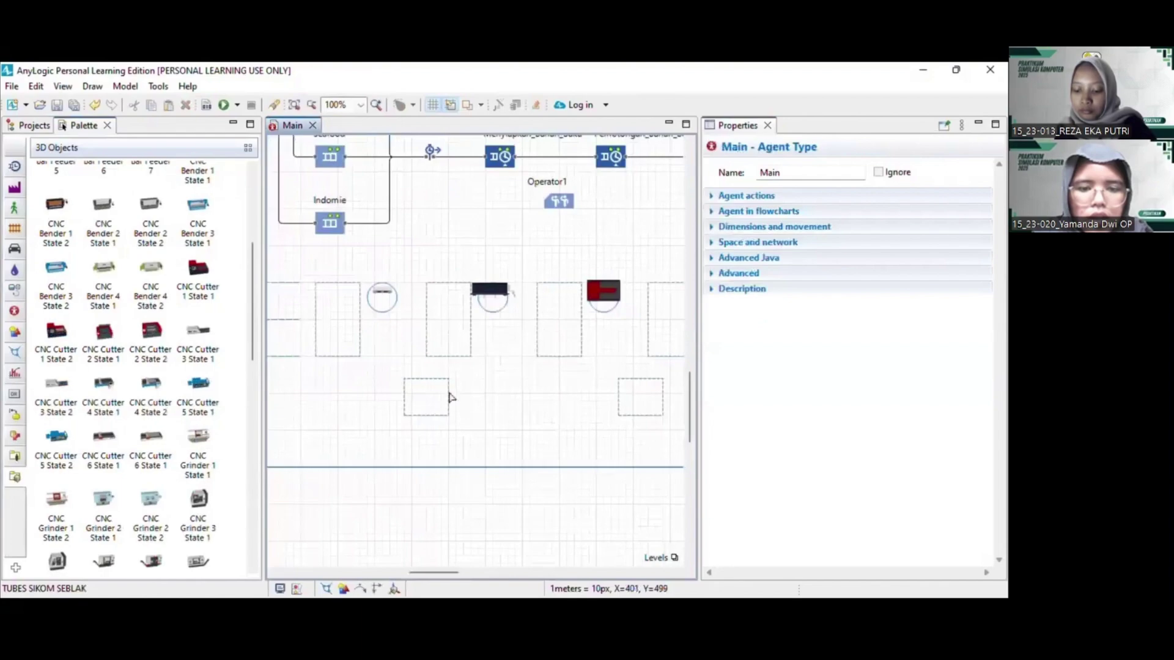
{"action": "left_click", "coordinate": [448, 397]}
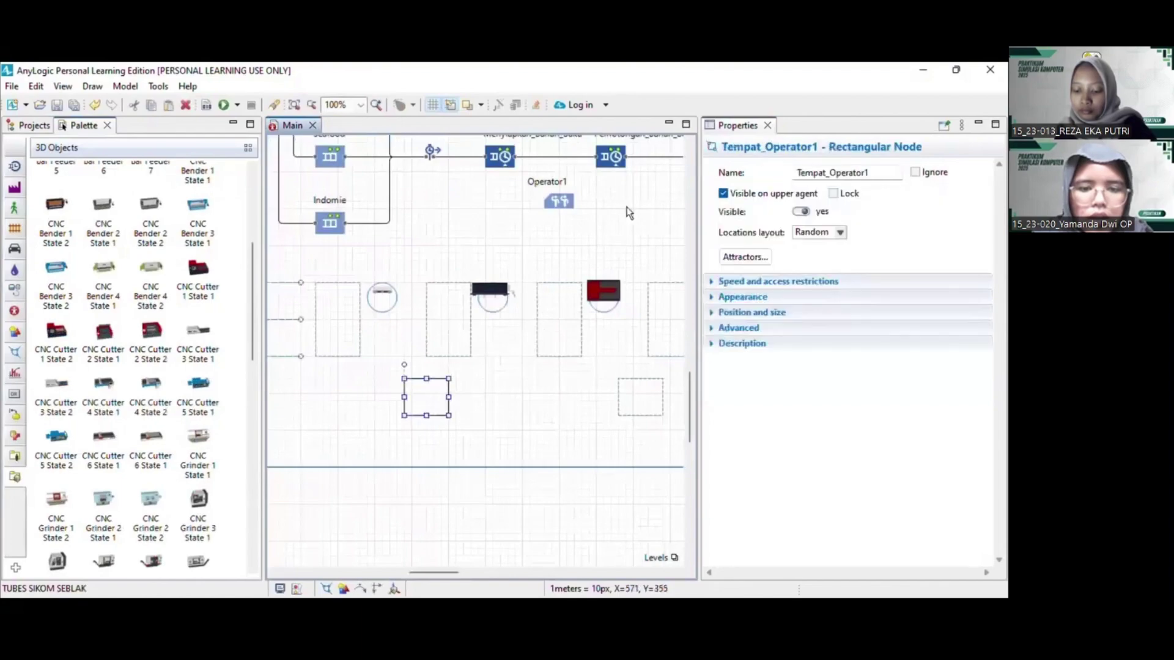
{"action": "left_click", "coordinate": [747, 258]}
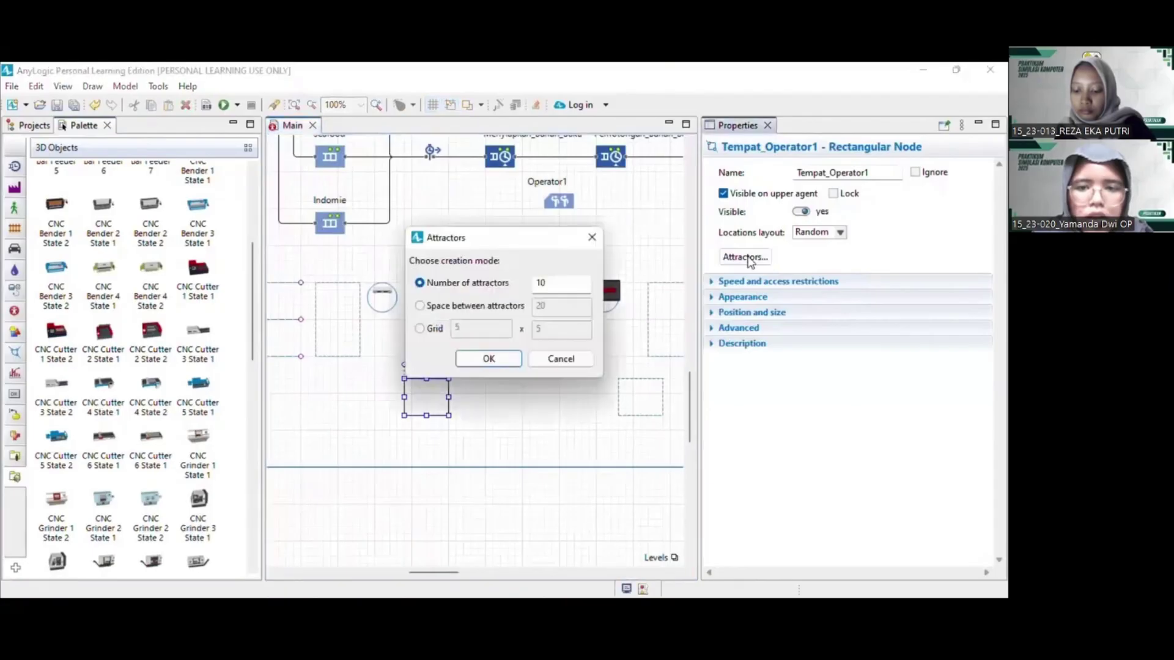
{"action": "double_click", "coordinate": [541, 283]}
{"action": "type", "text": "1"}
{"action": "key", "text": "Return"}
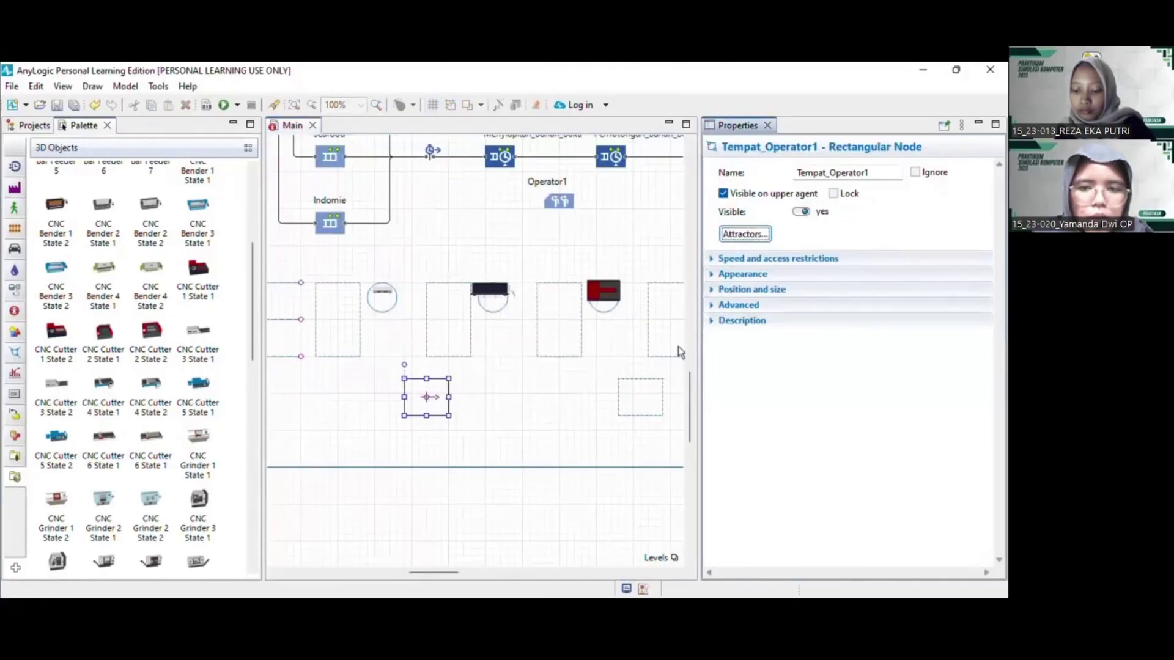
Set the orientation of the attractor in the Tempat_Operator1 node to +270.0
{"action": "left_click", "coordinate": [428, 397]}
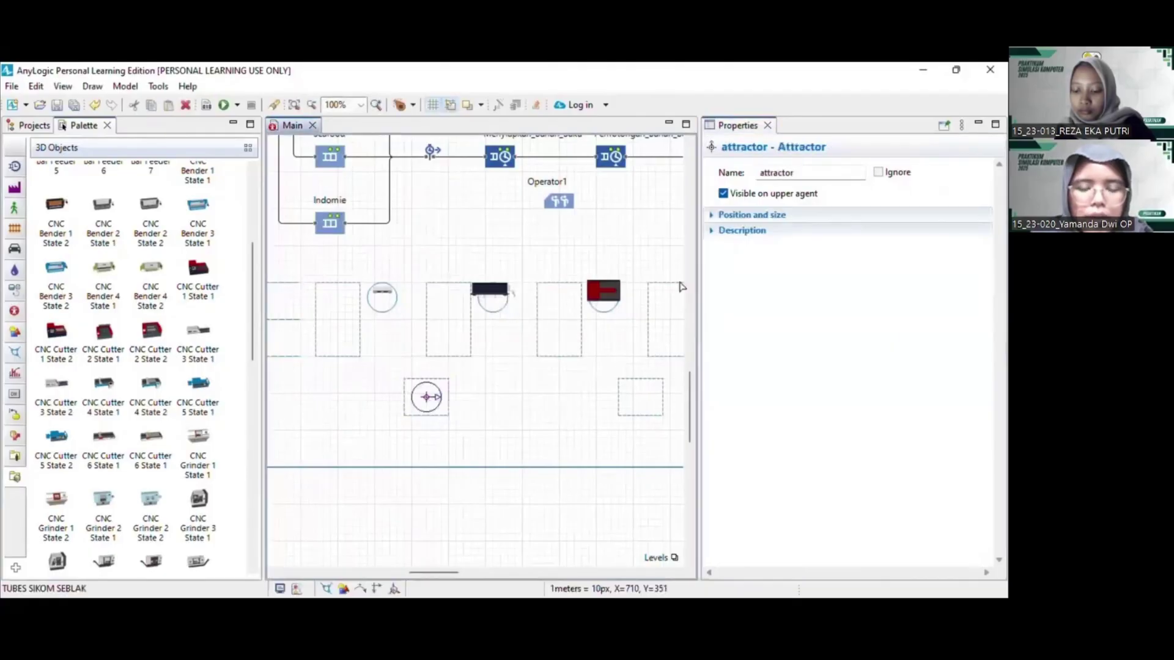
{"action": "left_click", "coordinate": [731, 217]}
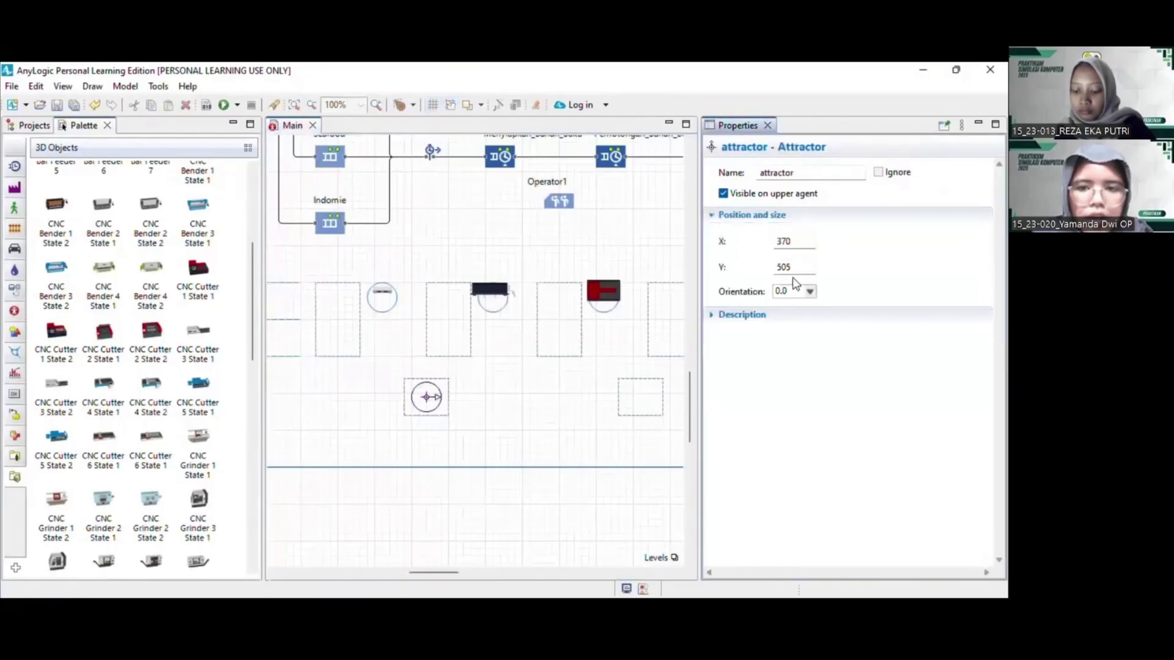
{"action": "double_click", "coordinate": [777, 291]}
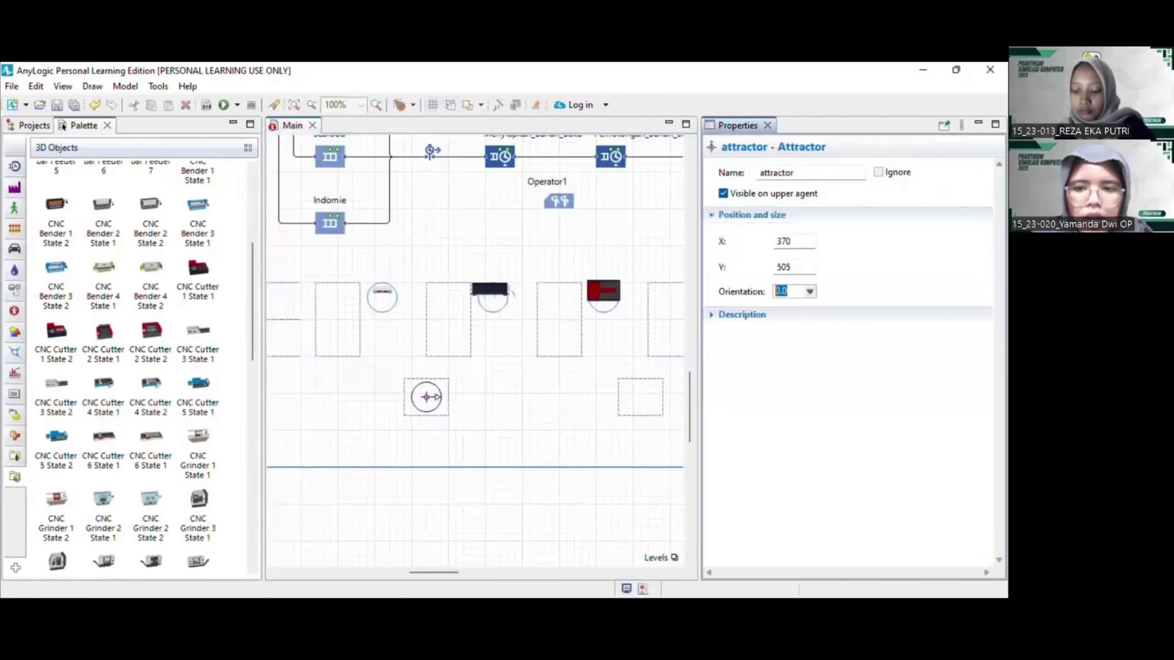
{"action": "type", "text": "270"}
{"action": "key", "text": "Return"}
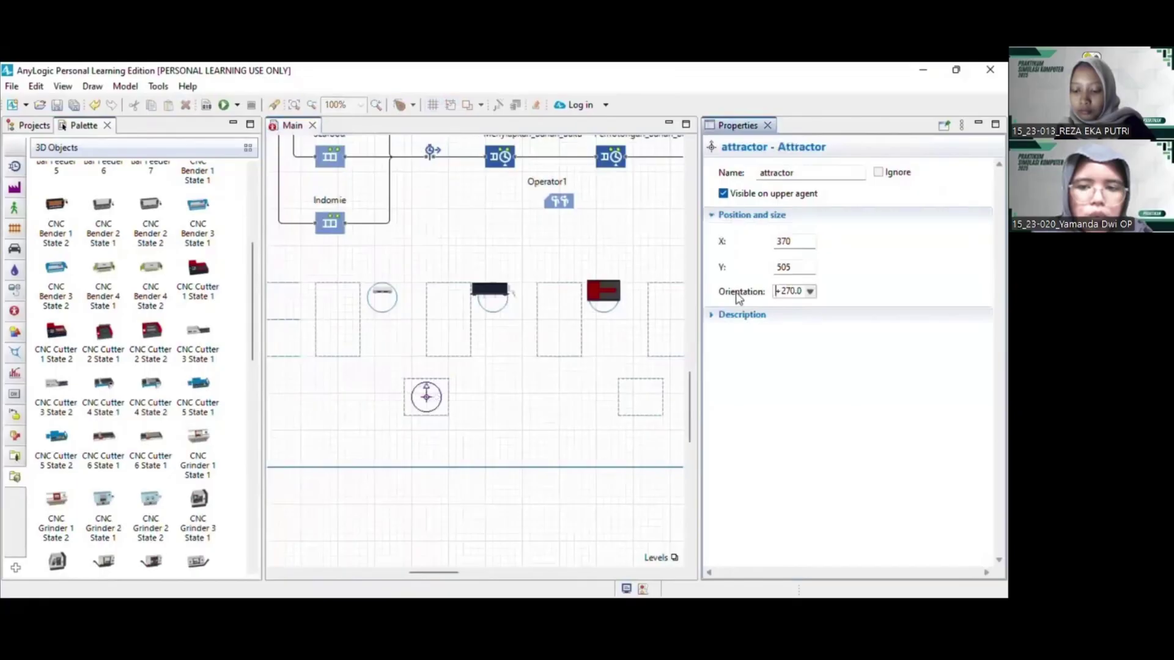
{"action": "left_click", "coordinate": [505, 404]}
{"action": "left_click", "coordinate": [503, 399]}
Add 1 attractor to the Tempat_Operator2 rectangular node using the number-of-attractors creation mode
{"action": "scroll", "coordinate": [503, 399], "scroll_direction": "right", "scroll_amount": 3}
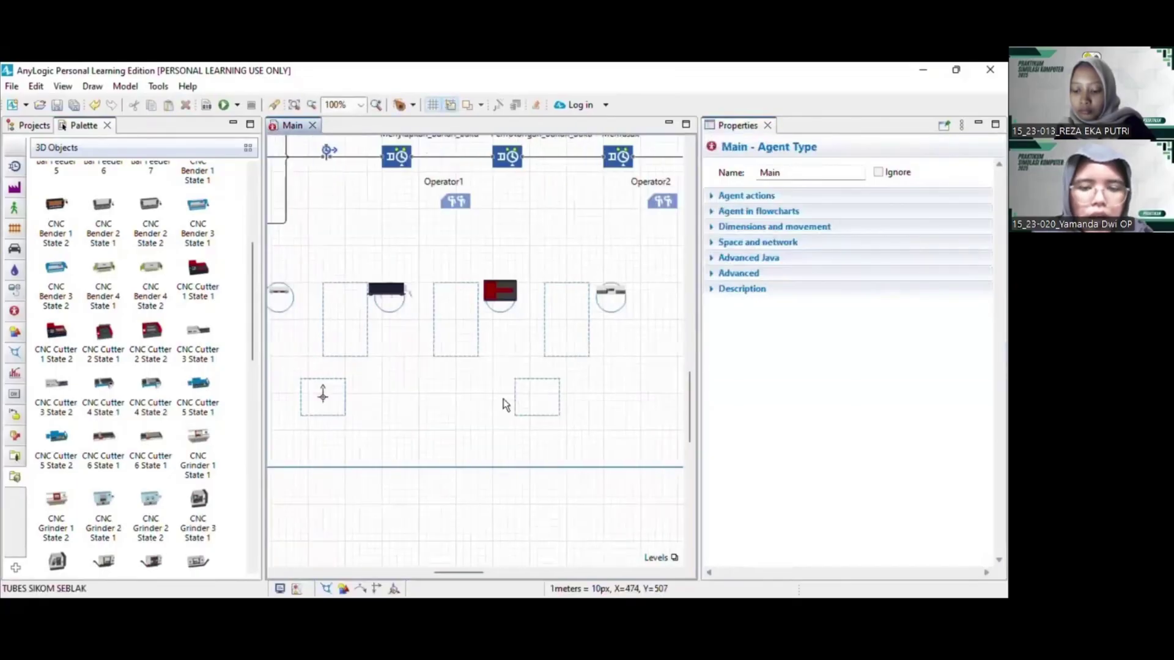
{"action": "left_click", "coordinate": [560, 397]}
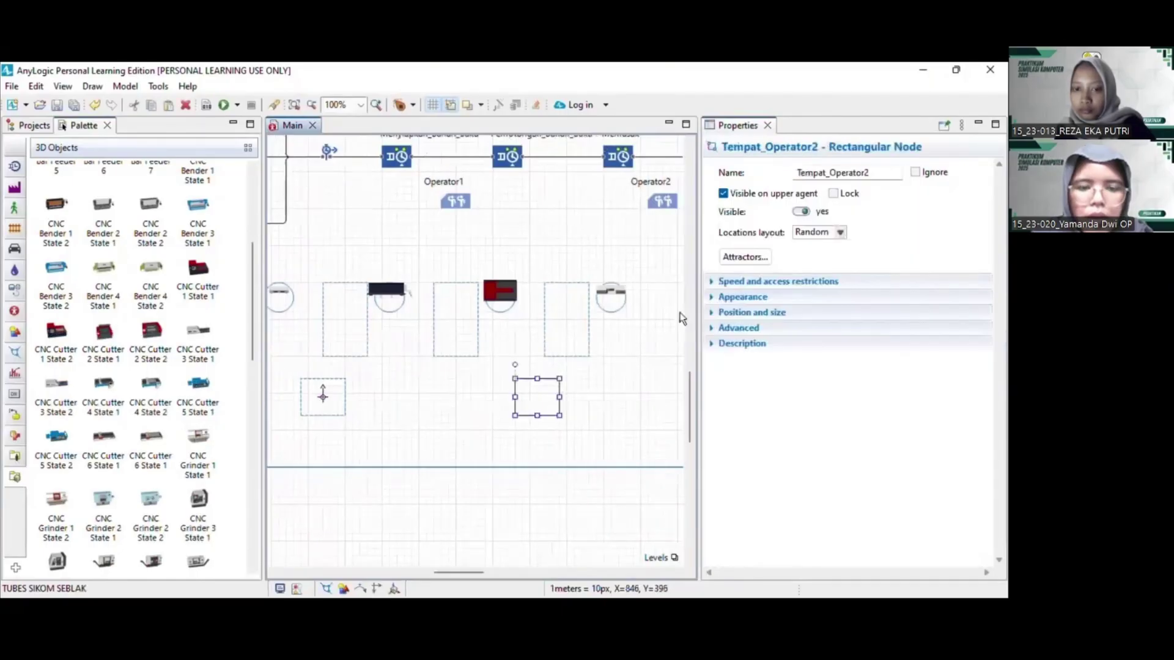
{"action": "left_click", "coordinate": [744, 257]}
{"action": "type", "text": "1"}
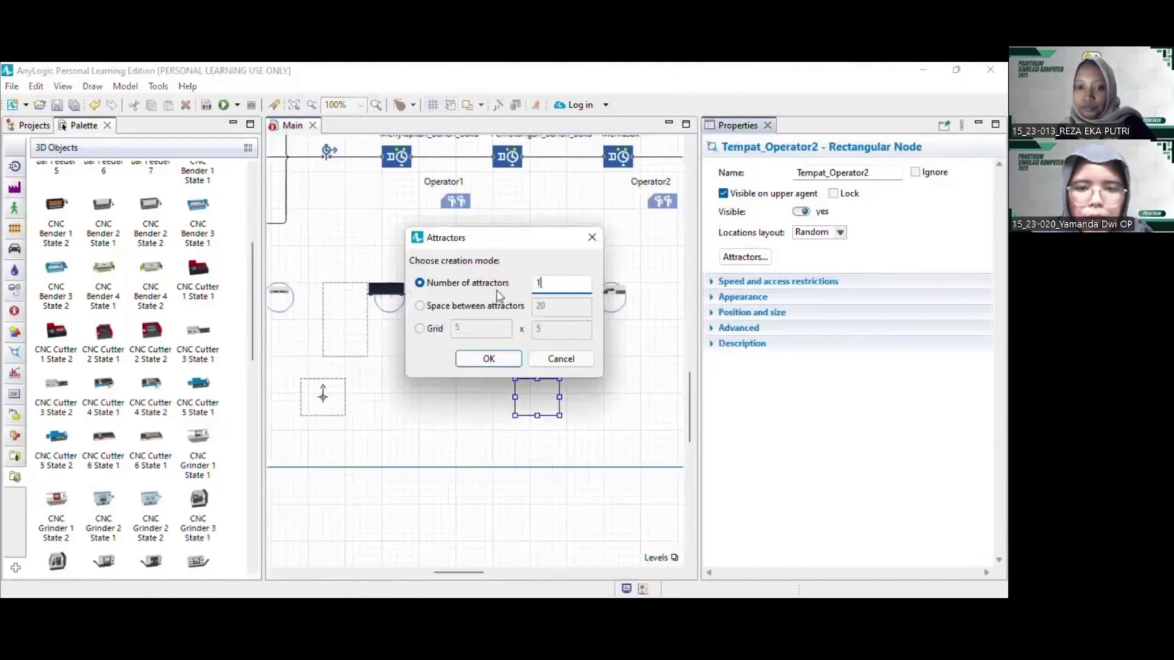
{"action": "key", "text": "Return"}
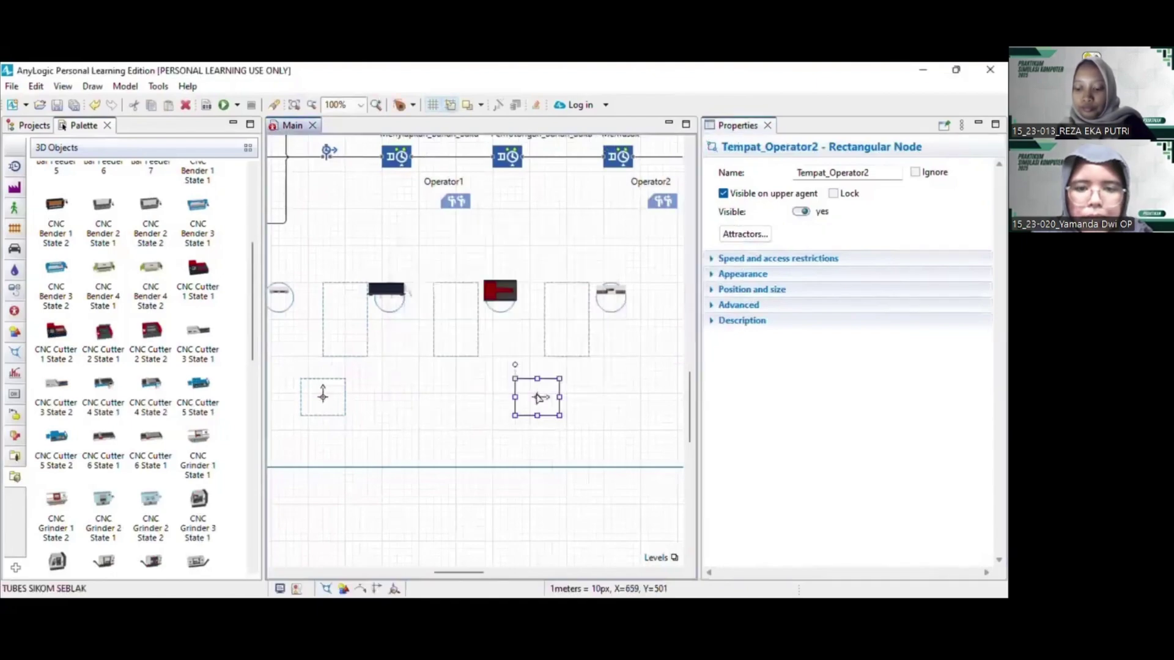
Set the orientation of the attractor in the Tempat_Operator2 node to +270.0
{"action": "left_click", "coordinate": [537, 397]}
{"action": "left_click", "coordinate": [782, 291]}
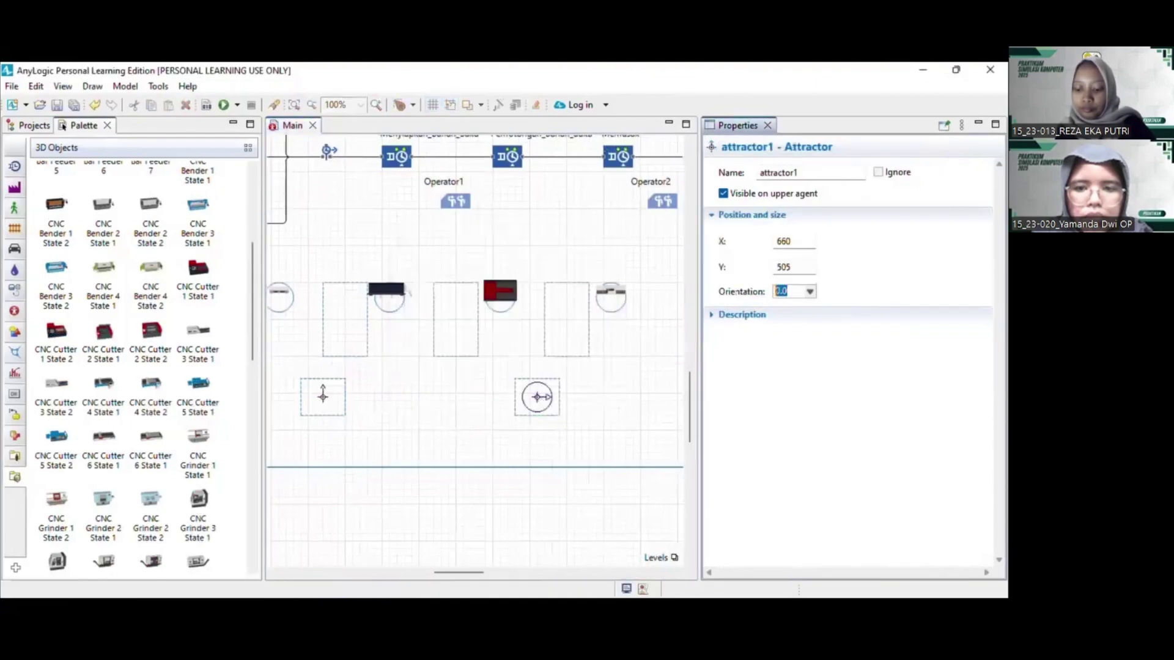
{"action": "type", "text": "270"}
{"action": "key", "text": "Return"}
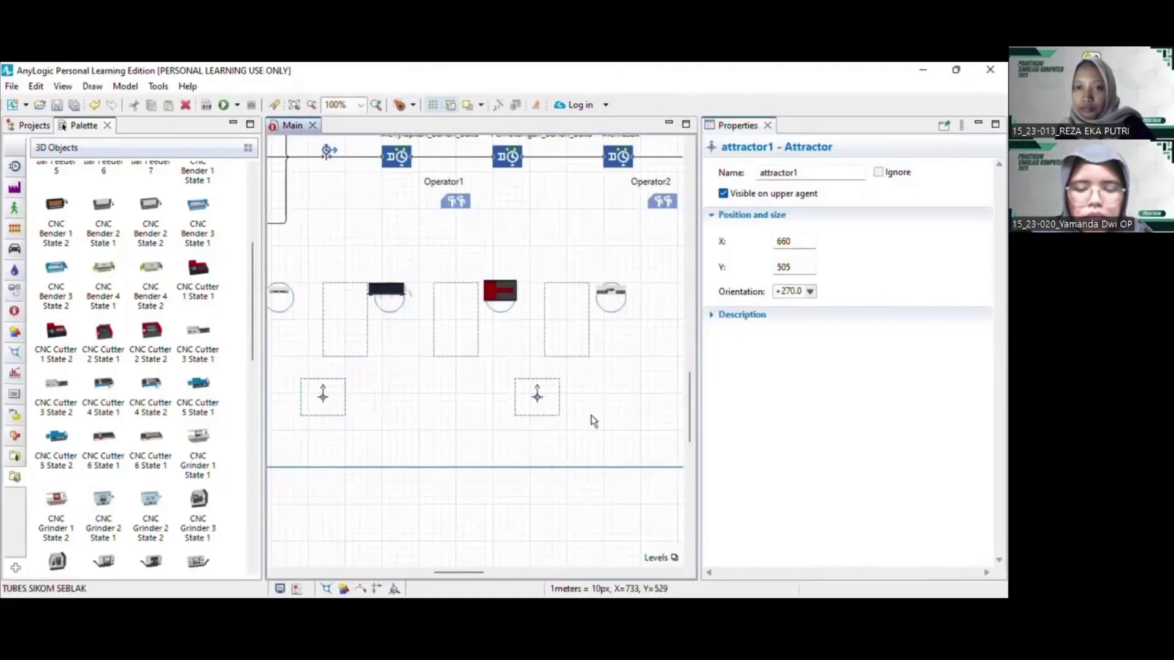
{"action": "left_click", "coordinate": [592, 421]}
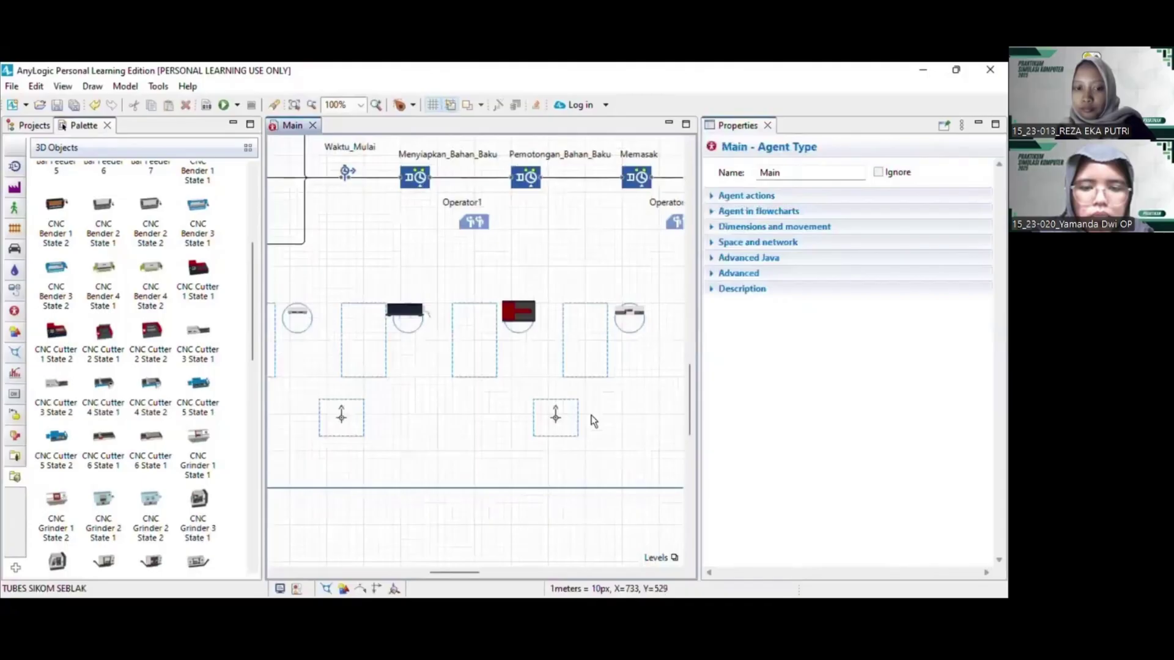
Add a 3D Window from the Presentation library in the empty area beside the last station, below the end of the flowchart
{"action": "scroll", "coordinate": [596, 419], "scroll_direction": "down", "scroll_amount": 5}
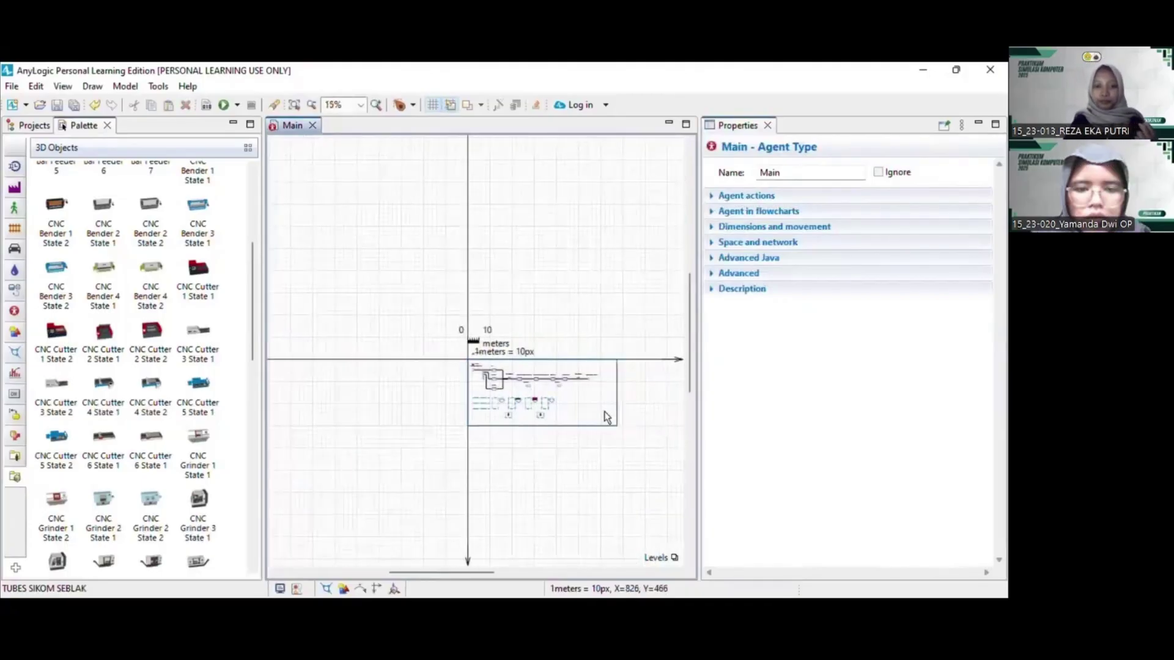
{"action": "scroll", "coordinate": [604, 412], "scroll_direction": "up", "scroll_amount": 3}
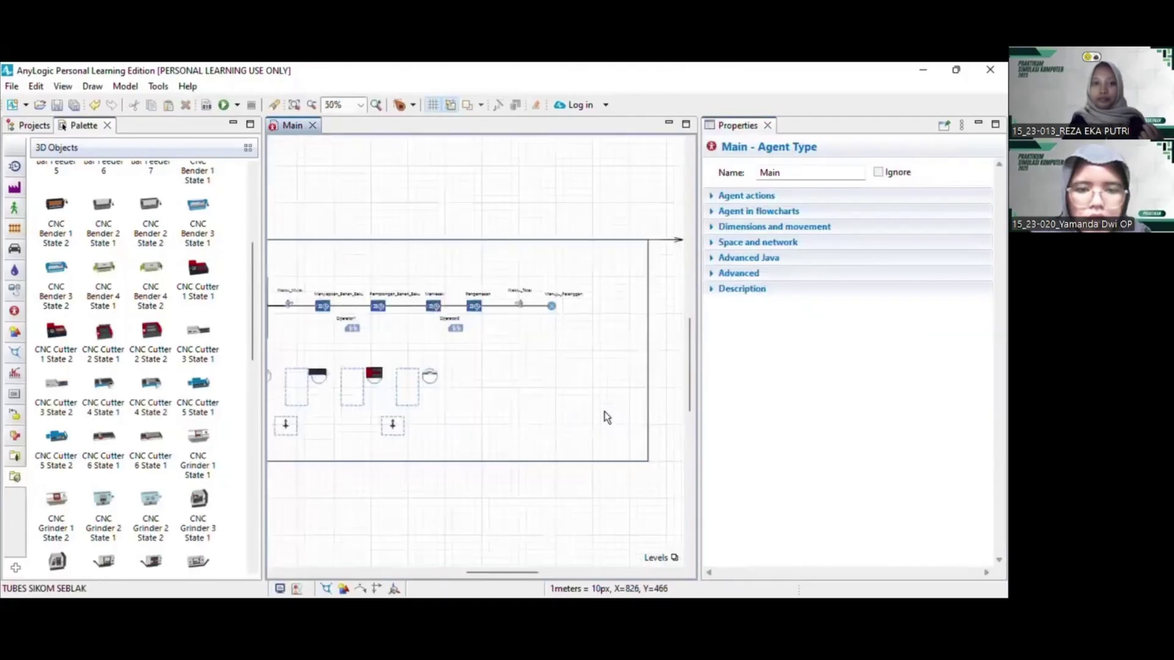
{"action": "scroll", "coordinate": [604, 412], "scroll_direction": "left", "scroll_amount": 2}
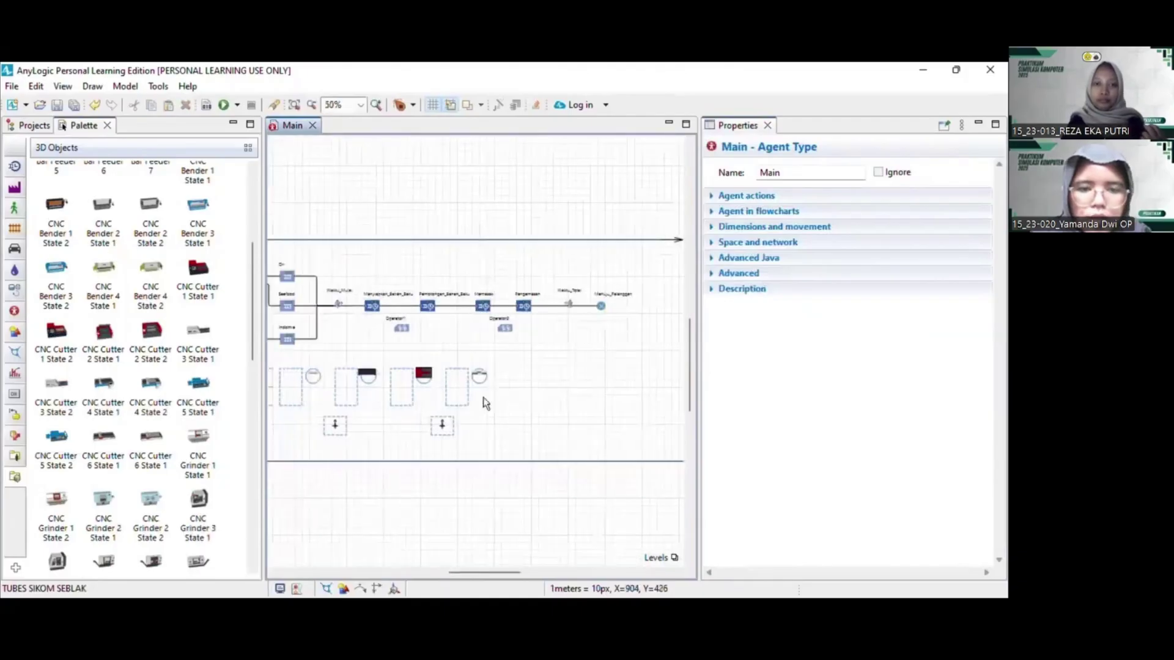
{"action": "scroll", "coordinate": [483, 400], "scroll_direction": "left", "scroll_amount": 2}
{"action": "scroll", "coordinate": [483, 400], "scroll_direction": "up", "scroll_amount": 1}
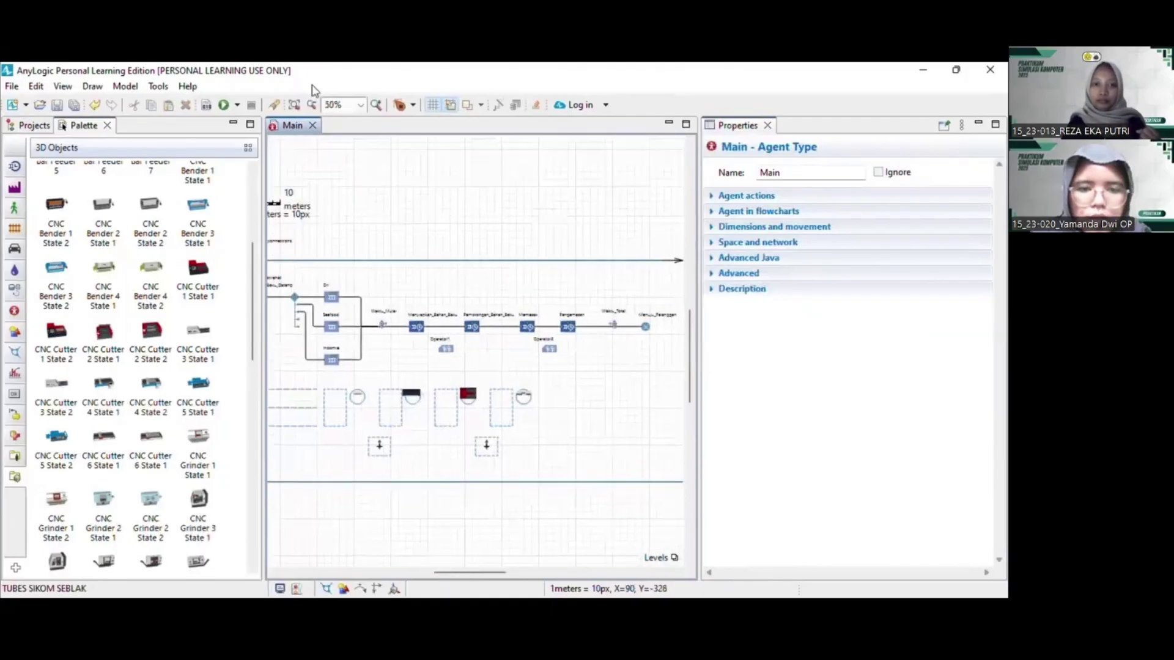
{"action": "left_click", "coordinate": [377, 105]}
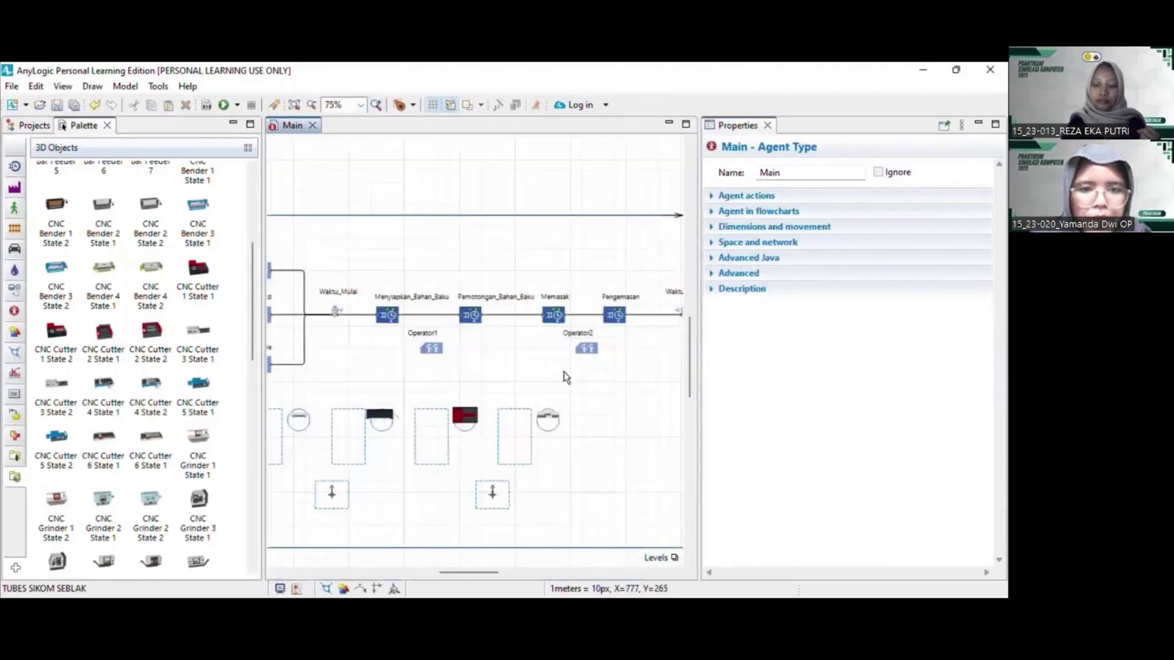
{"action": "scroll", "coordinate": [563, 372], "scroll_direction": "right", "scroll_amount": 3}
{"action": "scroll", "coordinate": [564, 371], "scroll_direction": "down", "scroll_amount": 2}
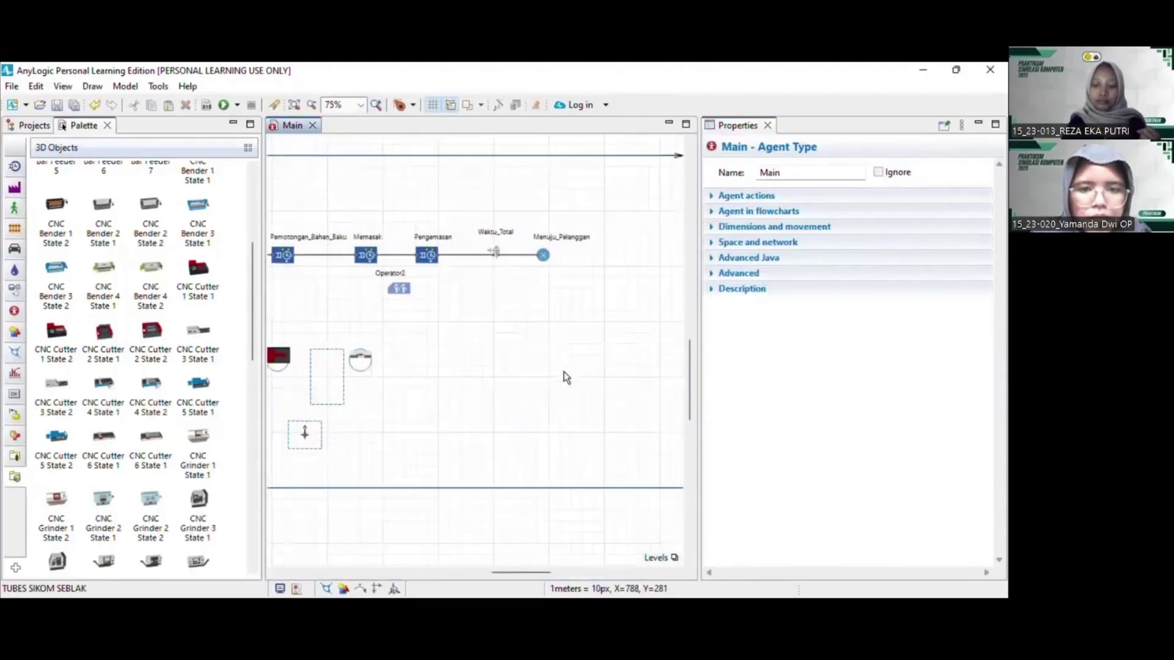
{"action": "left_click", "coordinate": [17, 481]}
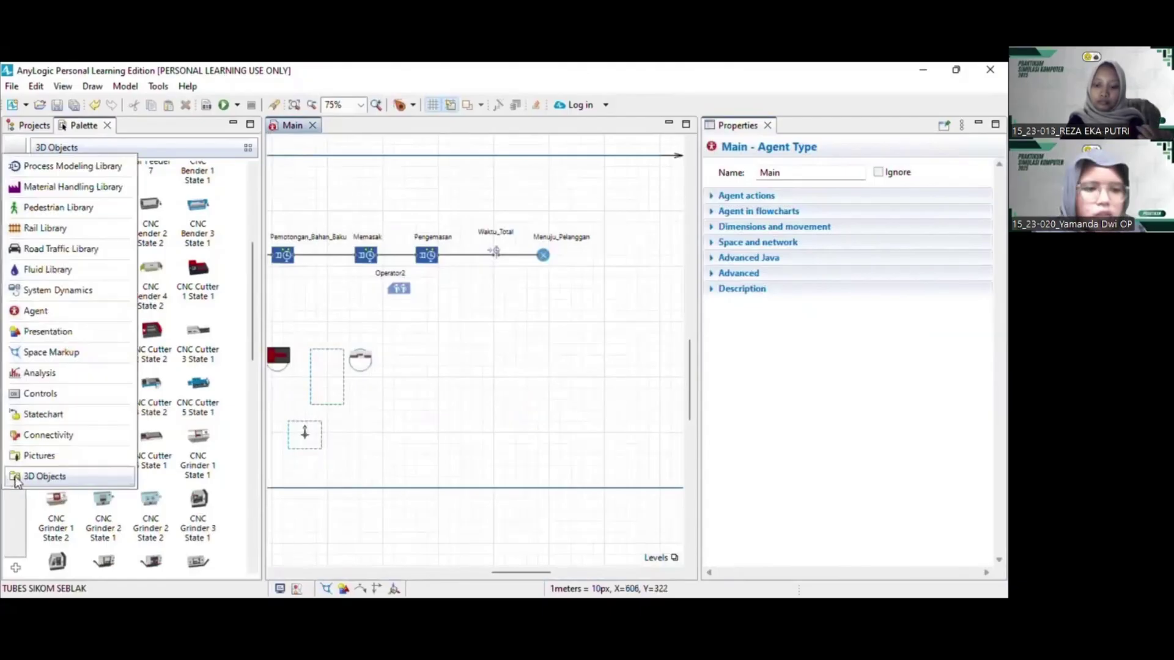
{"action": "left_click", "coordinate": [67, 340]}
{"action": "left_click_drag", "start_coordinate": [70, 395], "coordinate": [415, 326]}
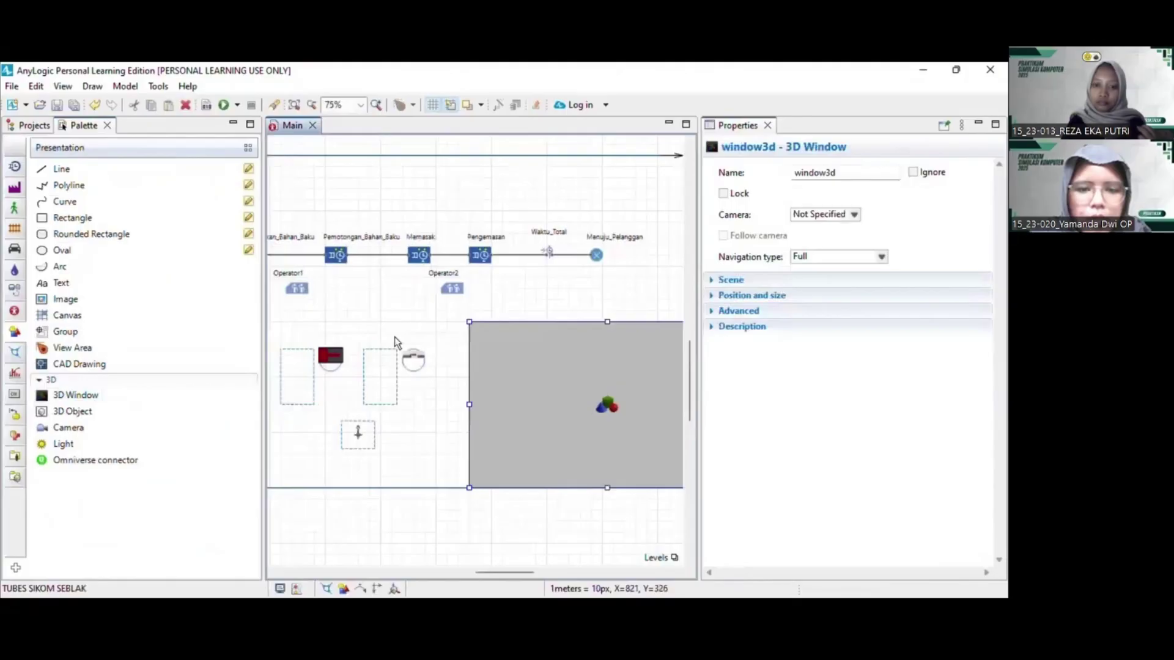
Extend the lower edge of the model frame below the operator nodes to a frame height of 900
{"action": "scroll", "coordinate": [395, 336], "scroll_direction": "left", "scroll_amount": 2}
{"action": "left_click", "coordinate": [390, 427]}
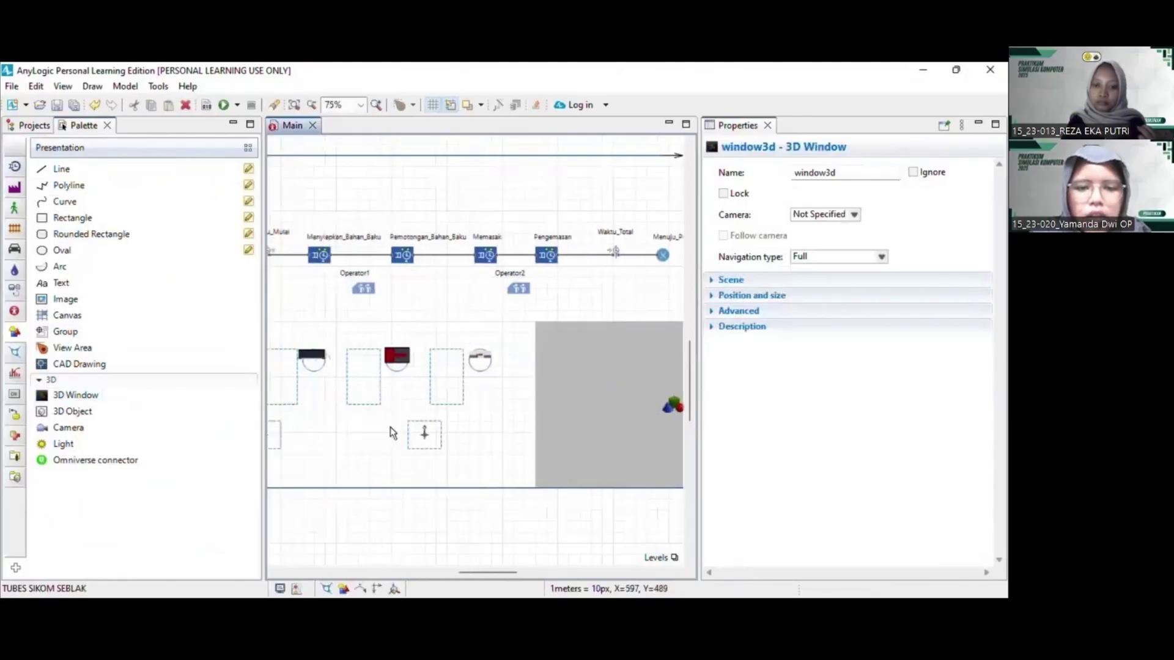
{"action": "scroll", "coordinate": [390, 427], "scroll_direction": "left", "scroll_amount": 2}
{"action": "left_click", "coordinate": [495, 488]}
{"action": "left_click_drag", "start_coordinate": [495, 488], "coordinate": [494, 567]}
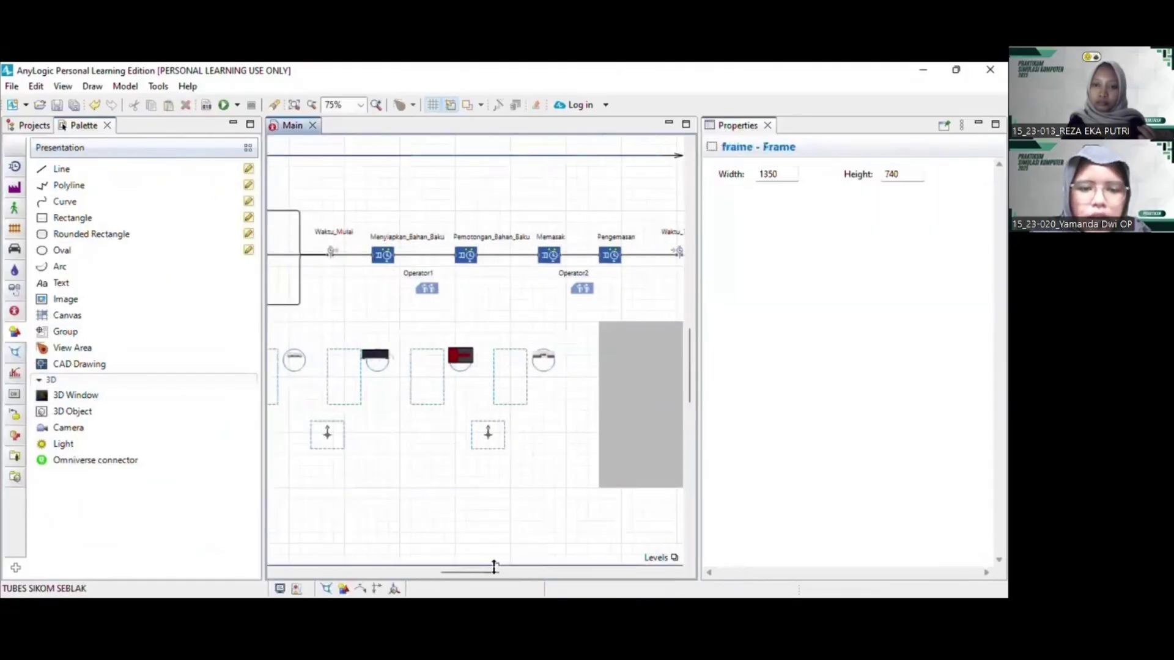
{"action": "scroll", "coordinate": [487, 531], "scroll_direction": "down", "scroll_amount": 3}
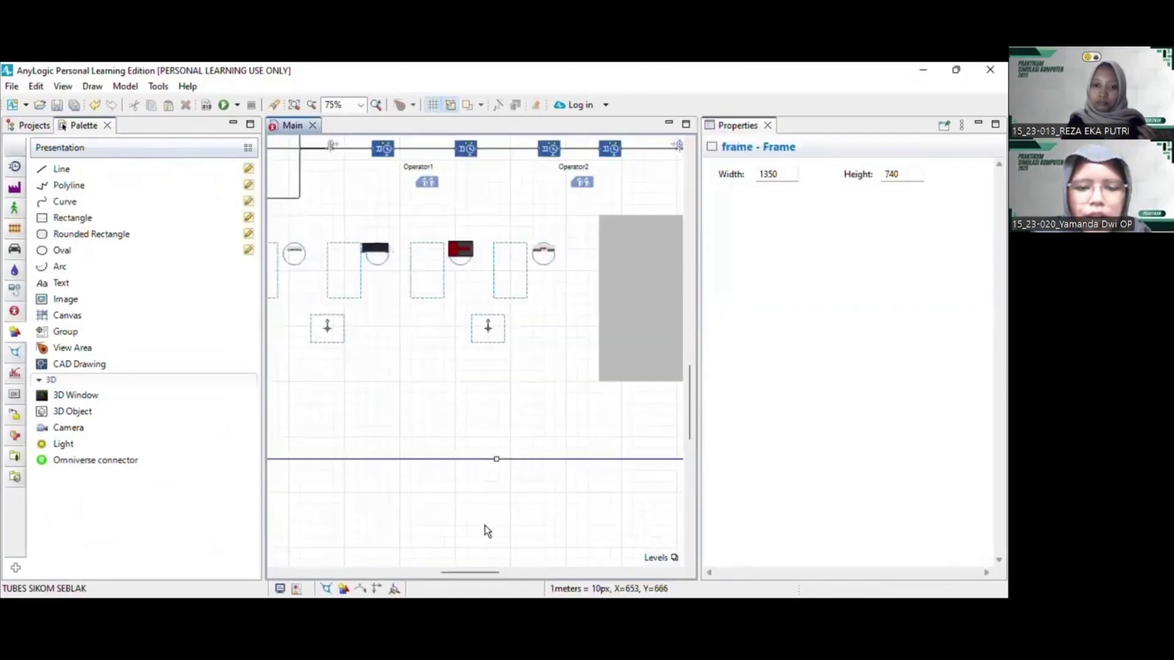
{"action": "left_click_drag", "start_coordinate": [496, 459], "coordinate": [495, 547]}
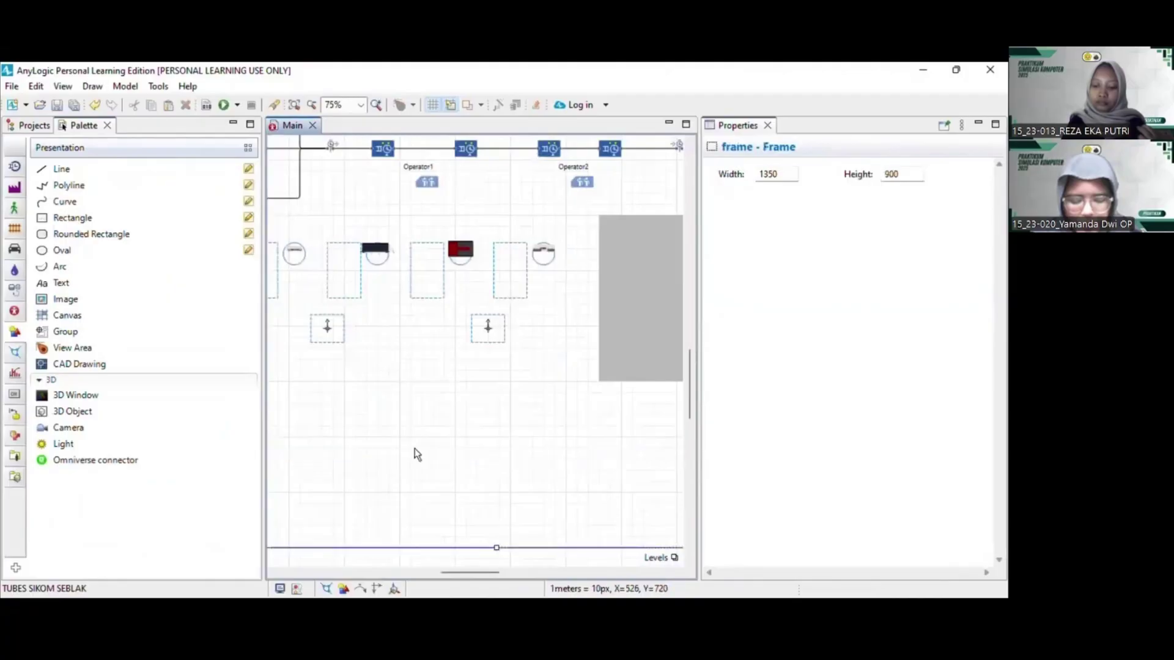
Rename the Bahan_Baku_Datang source block at the start of the flowchart as Pelanggan_Datang
{"action": "scroll", "coordinate": [415, 454], "scroll_direction": "left", "scroll_amount": 3}
{"action": "scroll", "coordinate": [416, 454], "scroll_direction": "up", "scroll_amount": 4}
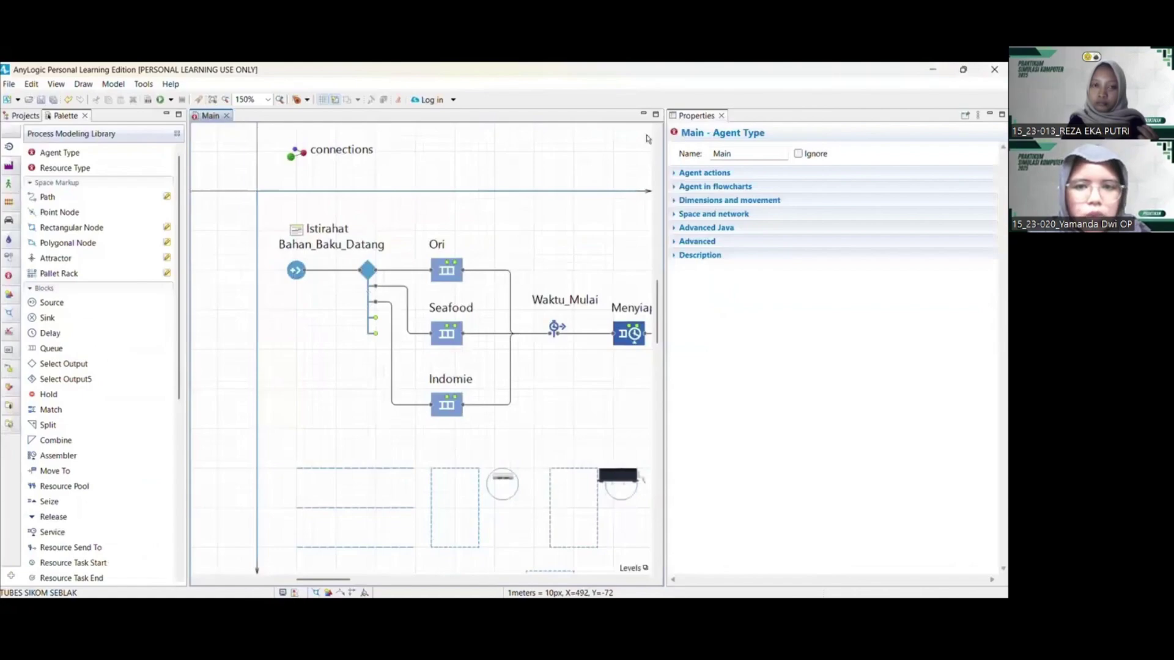
{"action": "left_click", "coordinate": [296, 272]}
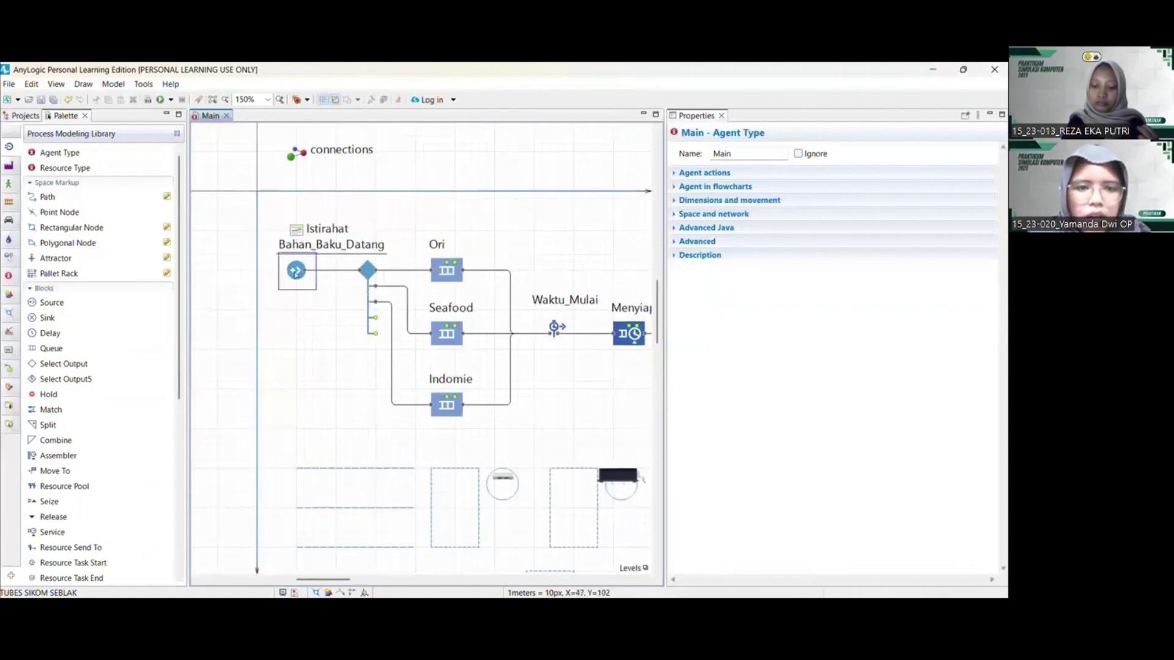
{"action": "double_click", "coordinate": [320, 247]}
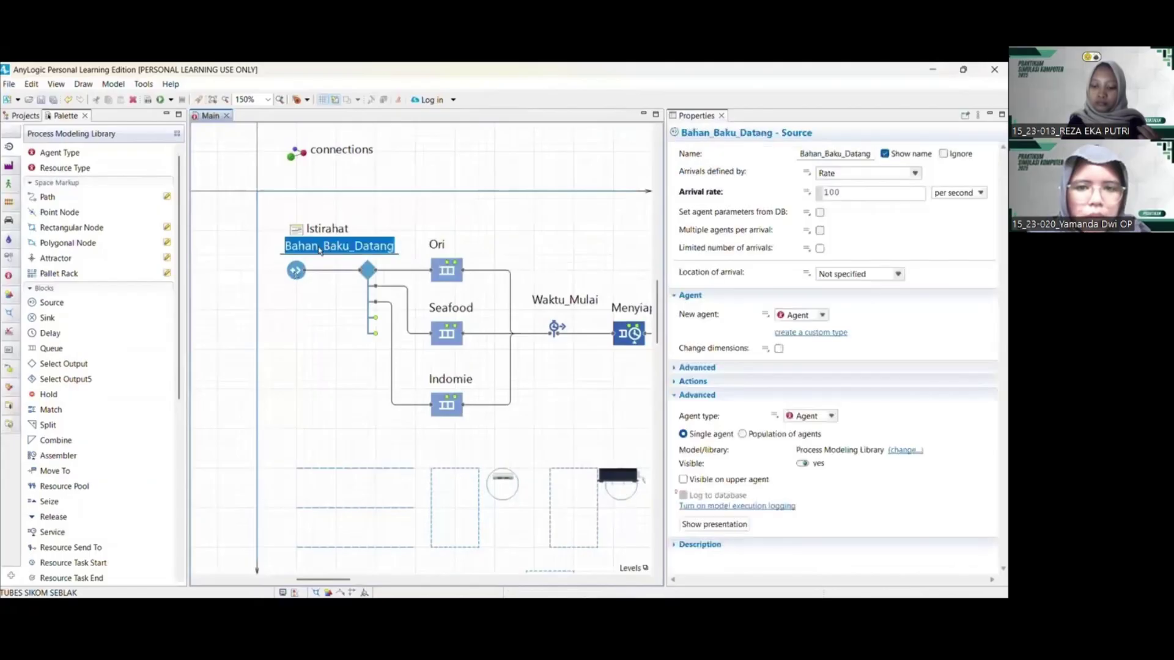
{"action": "type", "text": "Pel"}
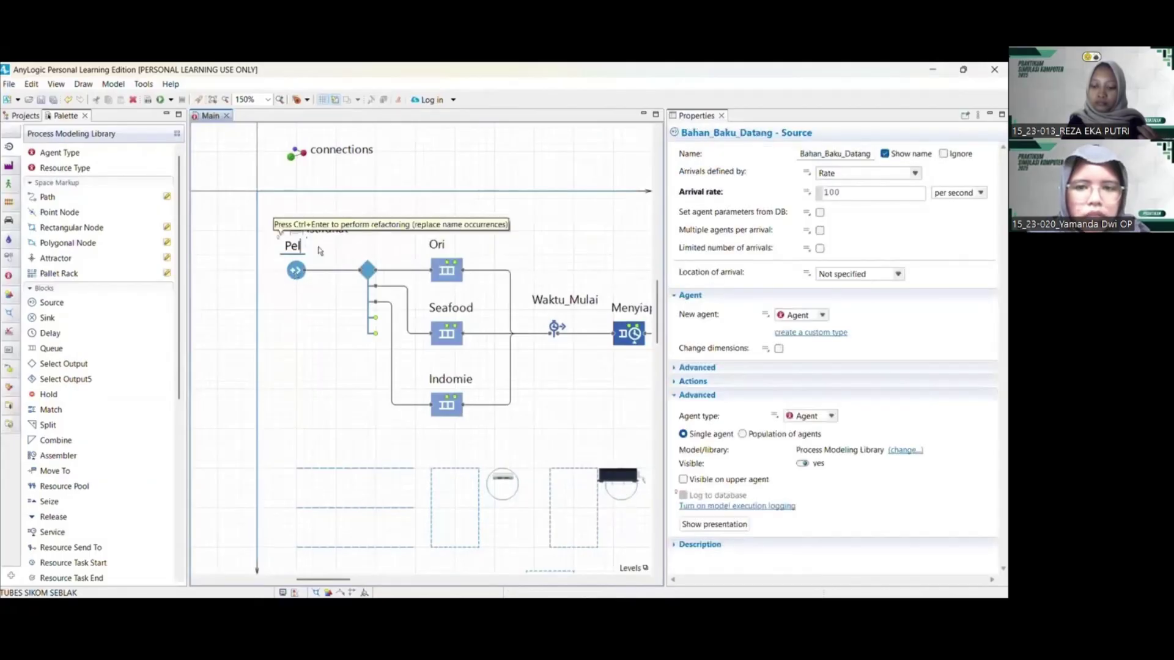
{"action": "type", "text": "angg"}
{"action": "type", "text": "an"}
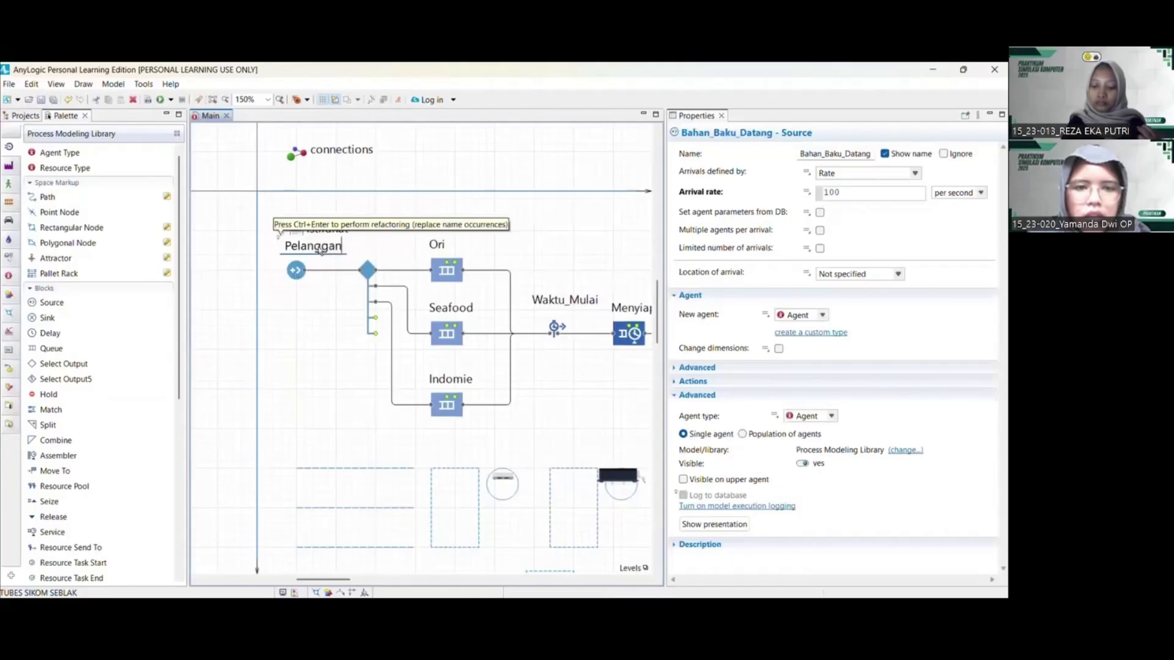
{"action": "type", "text": "_D"}
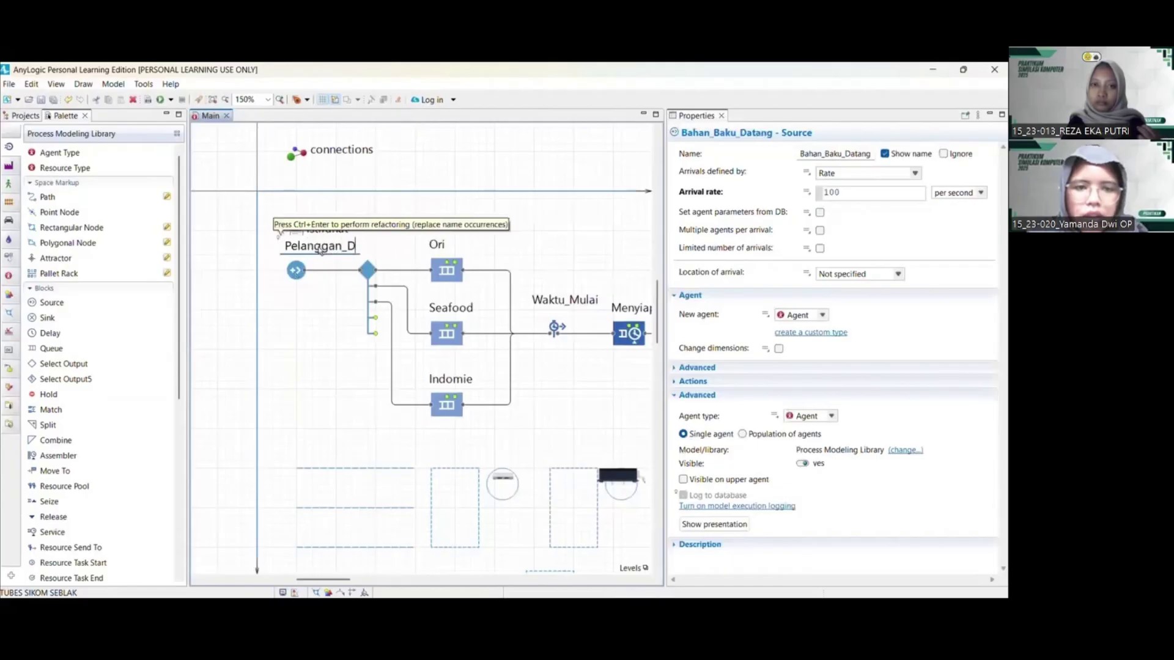
{"action": "type", "text": "atang"}
{"action": "key", "text": "Return"}
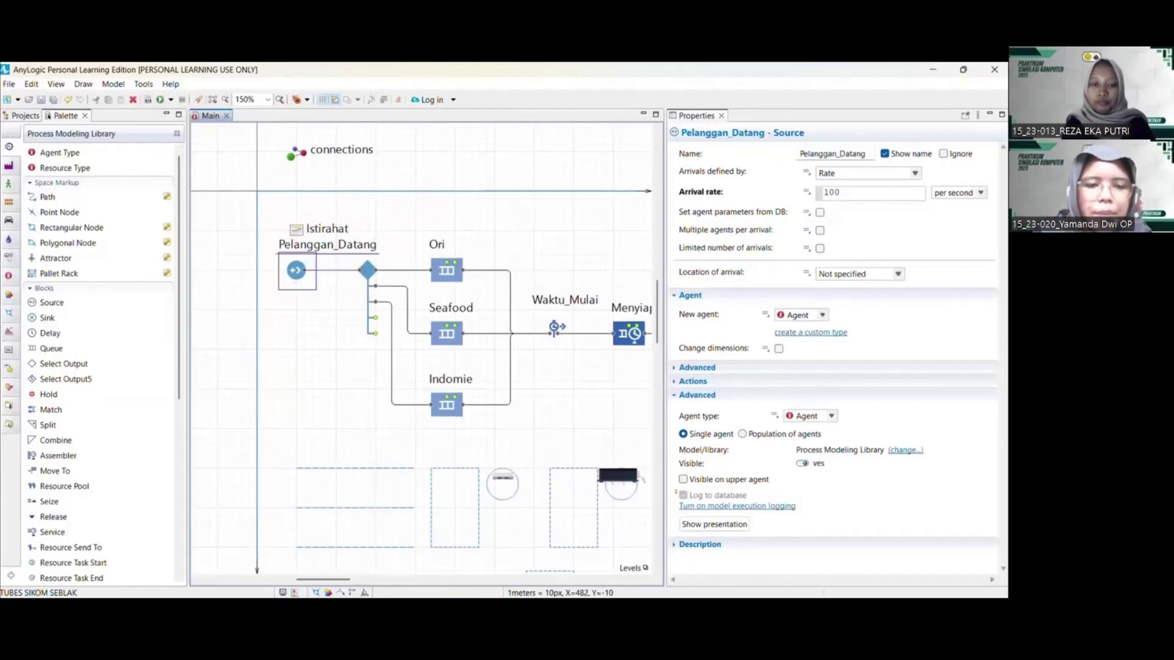
Set the arrival rate of the Pelanggan_Datang source to 8 per hour and its new agent to Seblak
{"action": "left_click", "coordinate": [839, 192]}
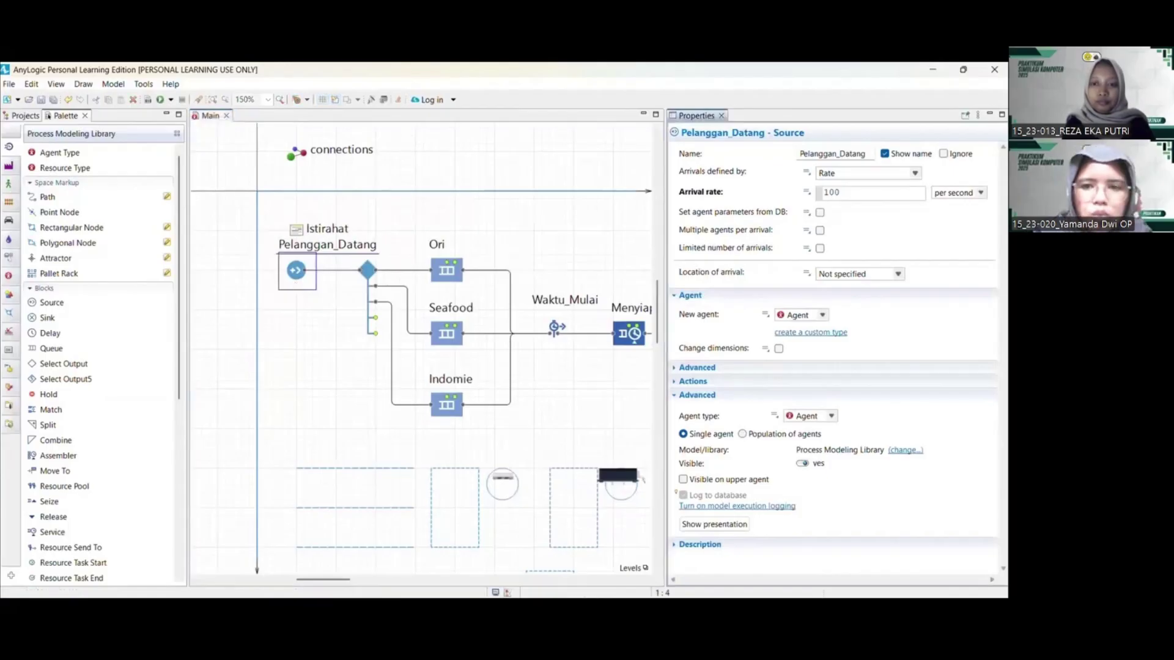
{"action": "double_click", "coordinate": [831, 192]}
{"action": "type", "text": "8"}
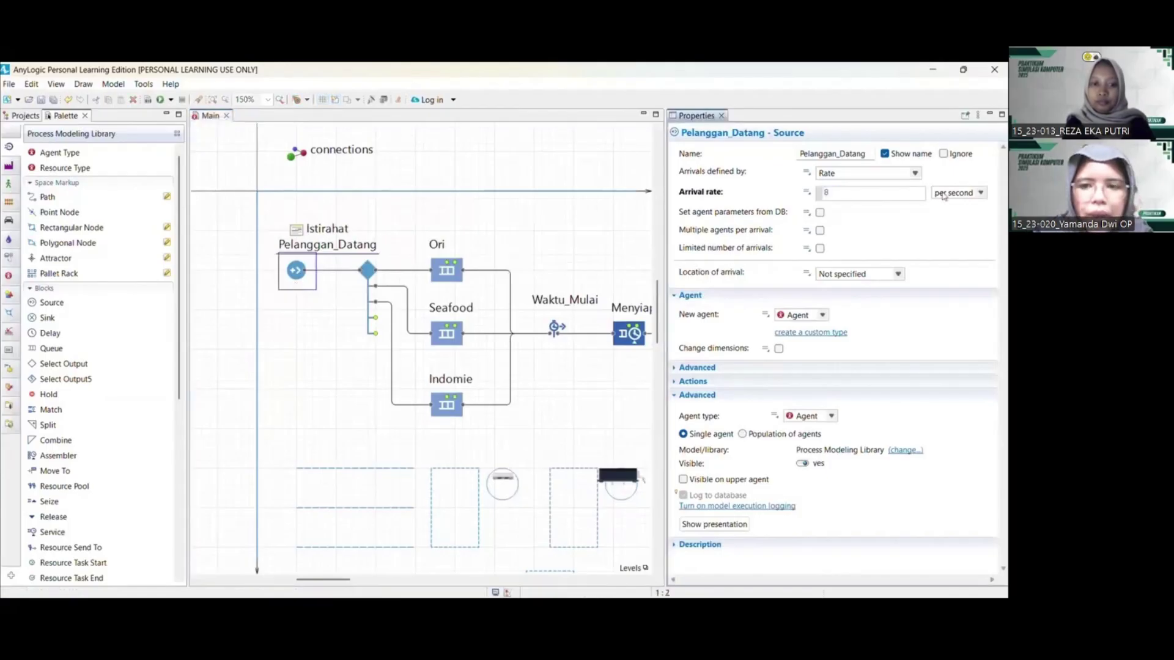
{"action": "left_click", "coordinate": [979, 193]}
{"action": "left_click", "coordinate": [964, 251]}
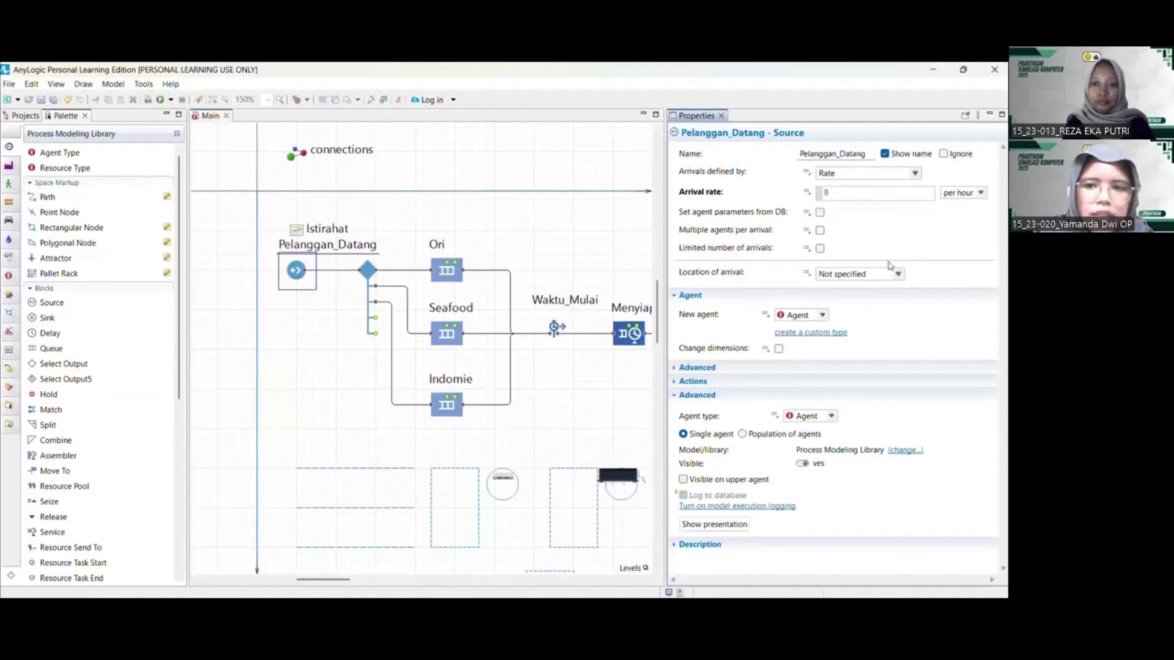
{"action": "left_click", "coordinate": [822, 315]}
{"action": "left_click", "coordinate": [805, 354]}
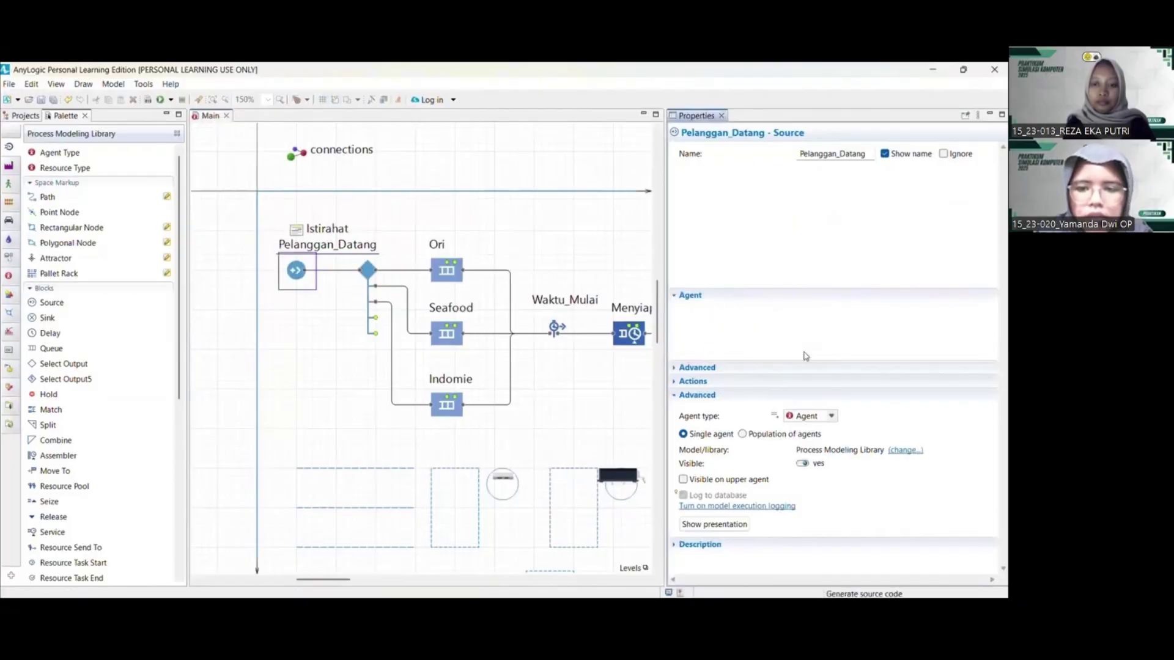
Set Probability 1 to 0.4, Probability 2 to 0.35 and Probability 3 to 0.15 in the selectOutput5 block
{"action": "left_click", "coordinate": [371, 273]}
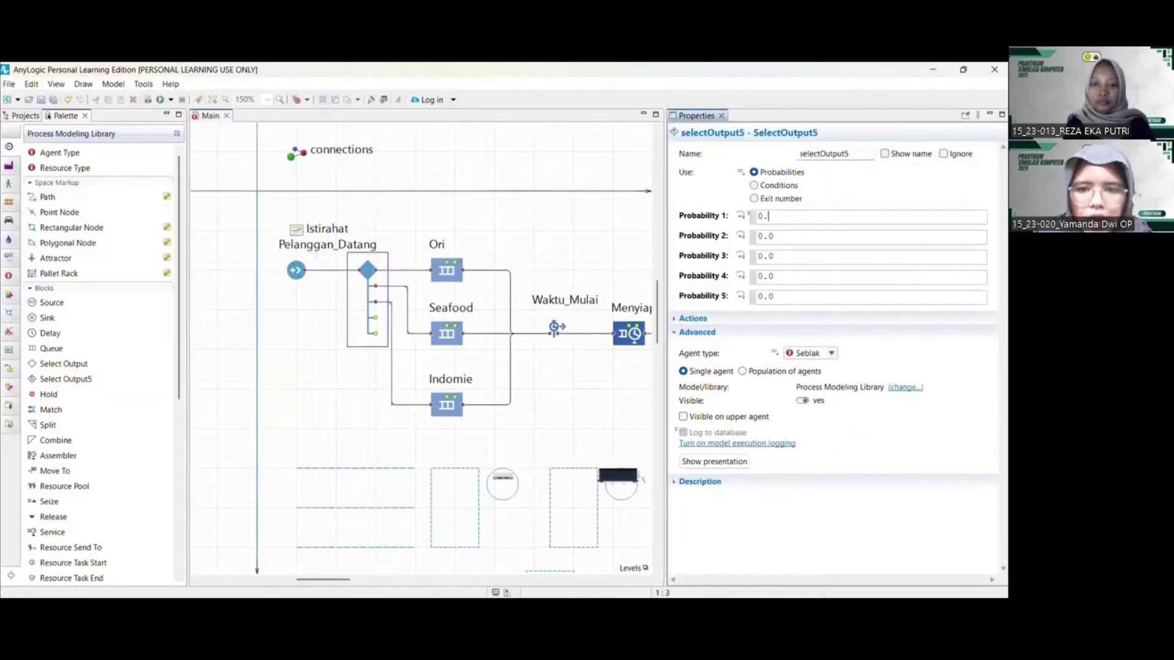
{"action": "type", "text": "4"}
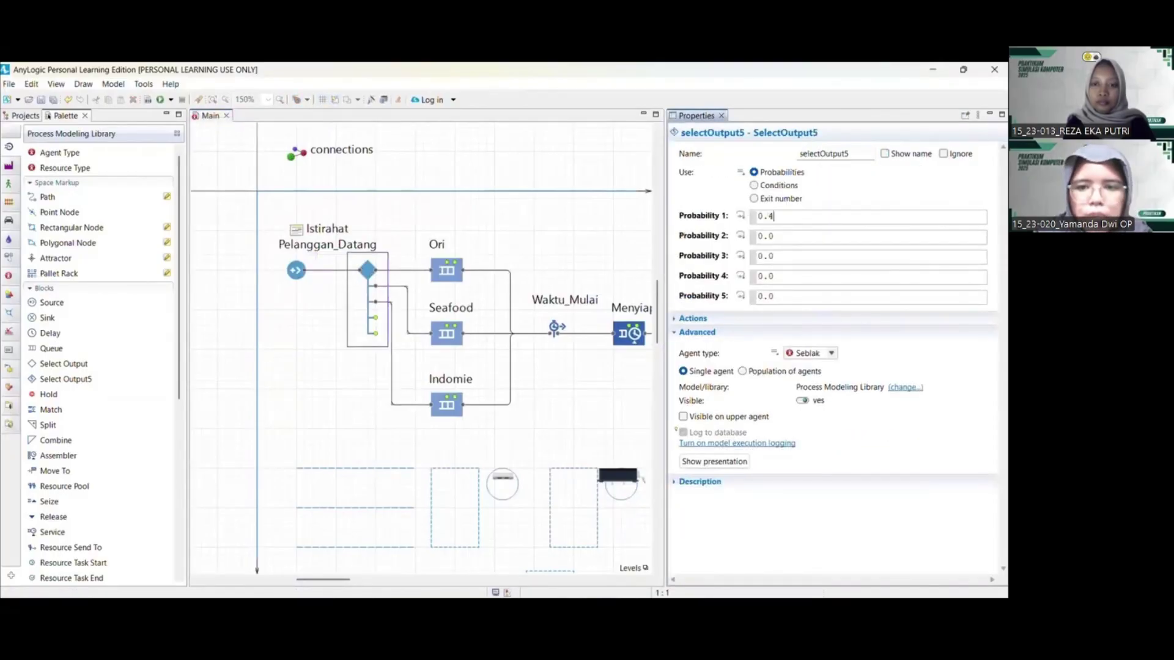
{"action": "left_click", "coordinate": [775, 236]}
{"action": "key", "text": "BackSpace"}
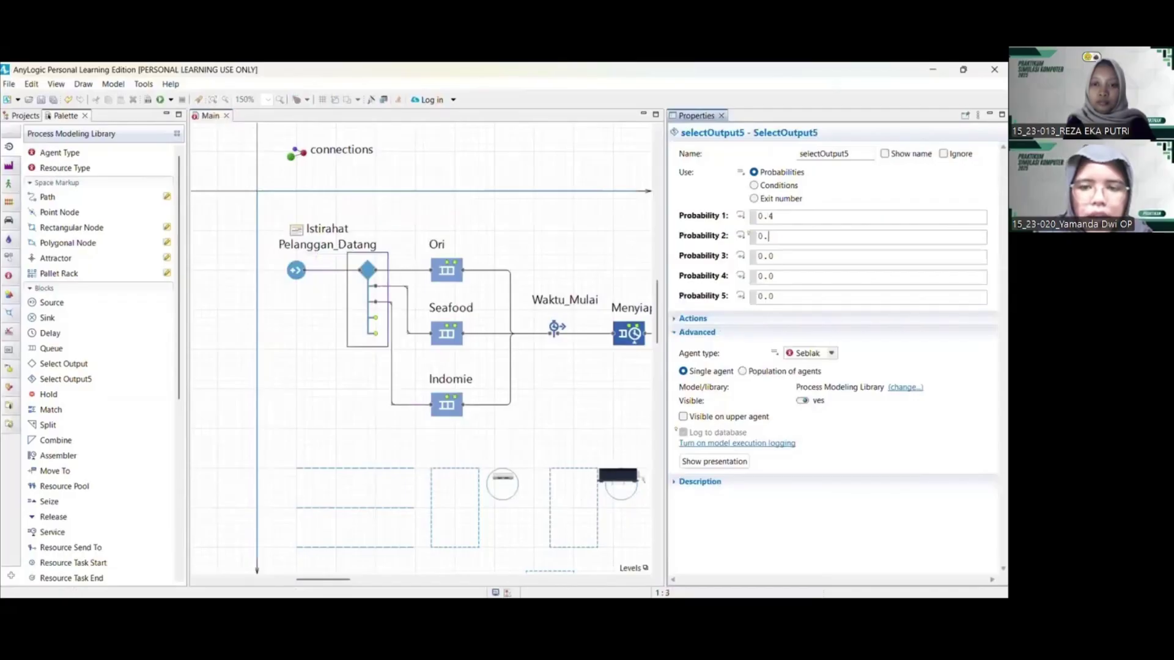
{"action": "type", "text": "35"}
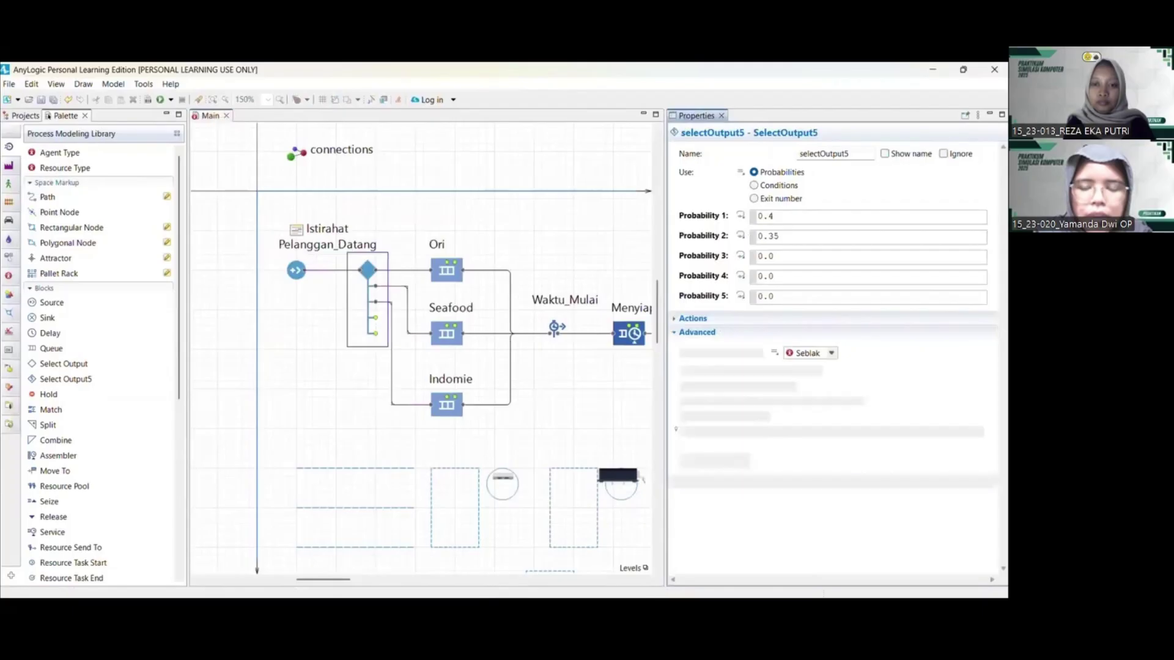
{"action": "left_click", "coordinate": [773, 256]}
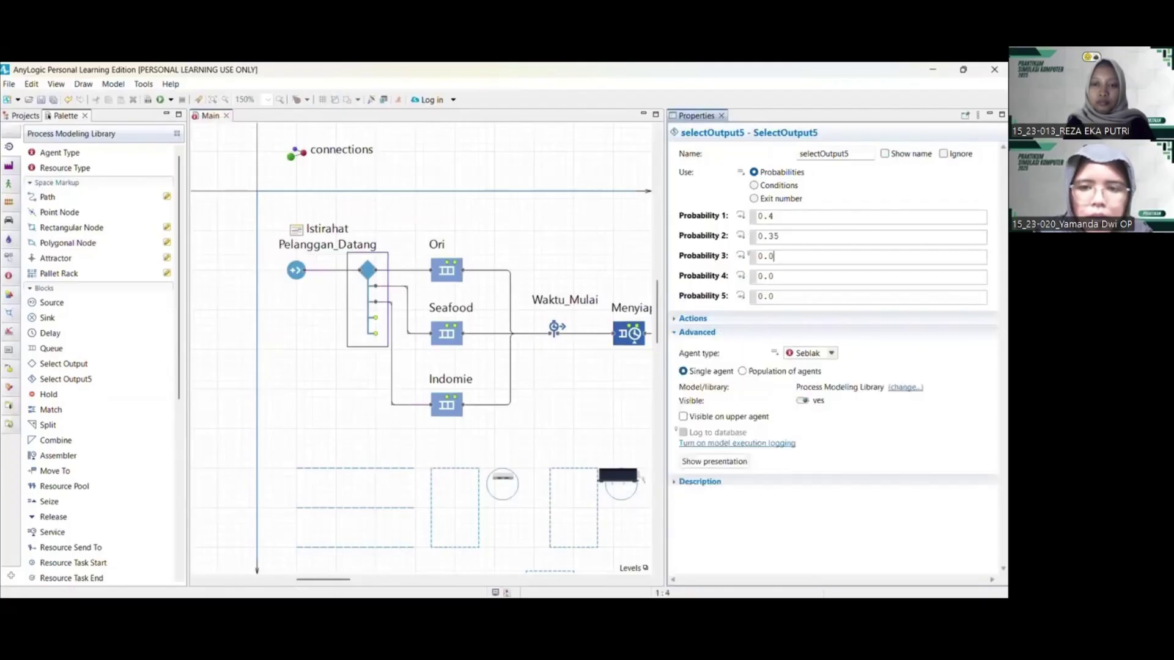
{"action": "key", "text": "BackSpace"}
{"action": "type", "text": "15"}
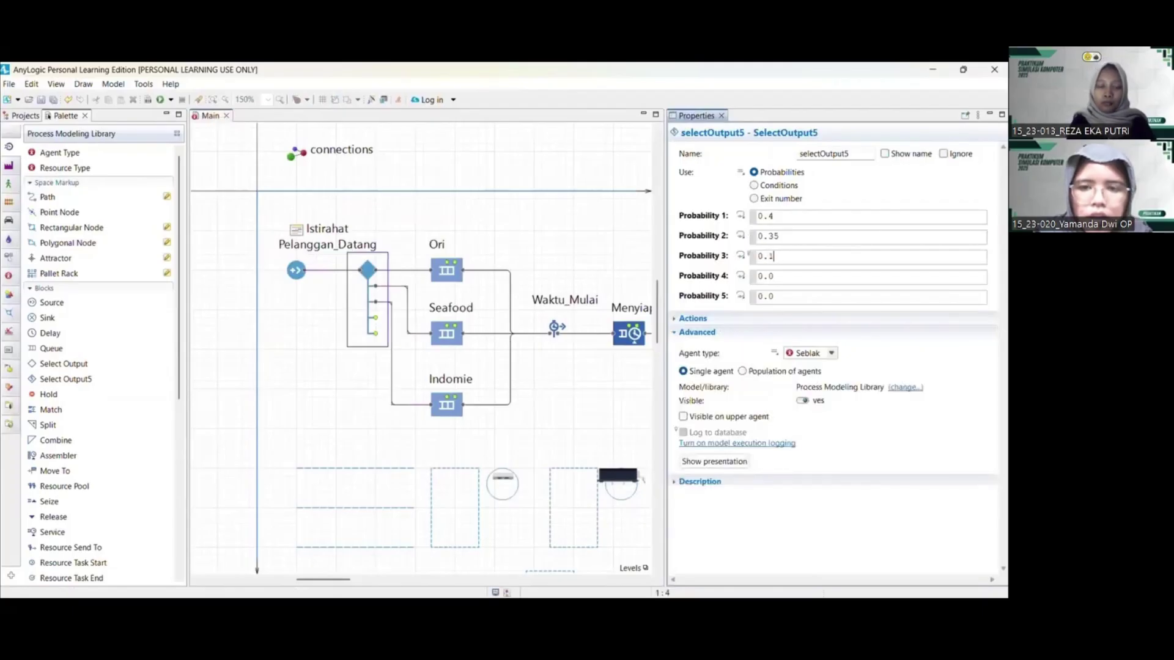
Set Probability 4 and Probability 5 of the selectOutput5 block to 0
{"action": "left_click", "coordinate": [797, 280]}
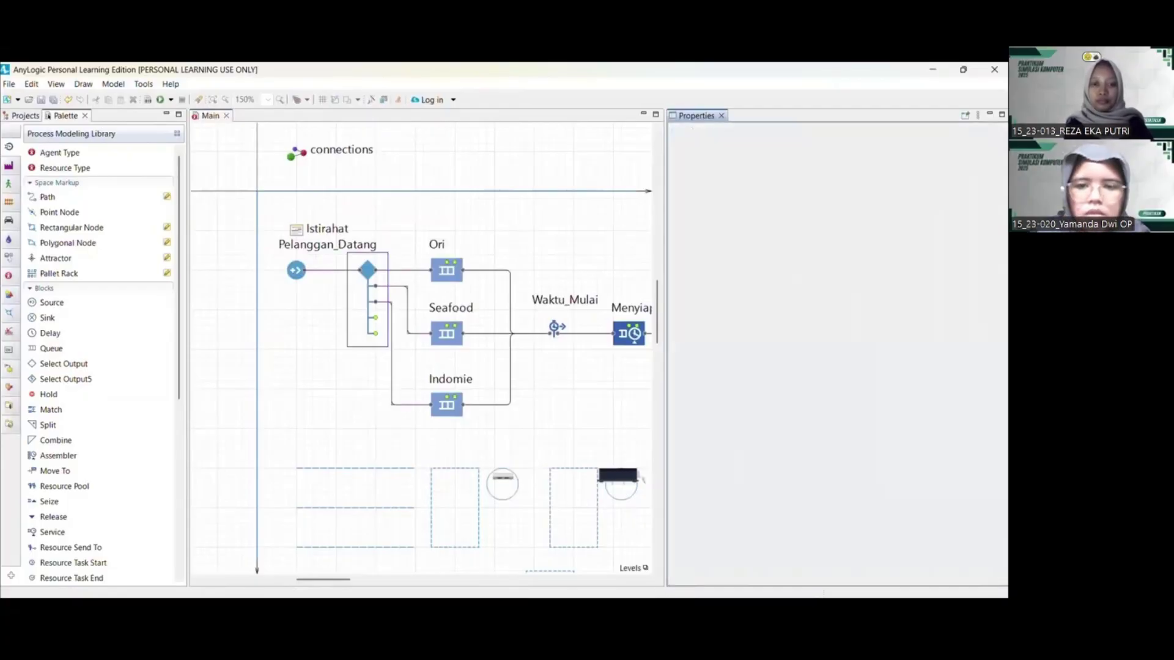
{"action": "key", "text": "BackSpace"}
{"action": "key", "text": "BackSpace"}
{"action": "left_click", "coordinate": [797, 298]}
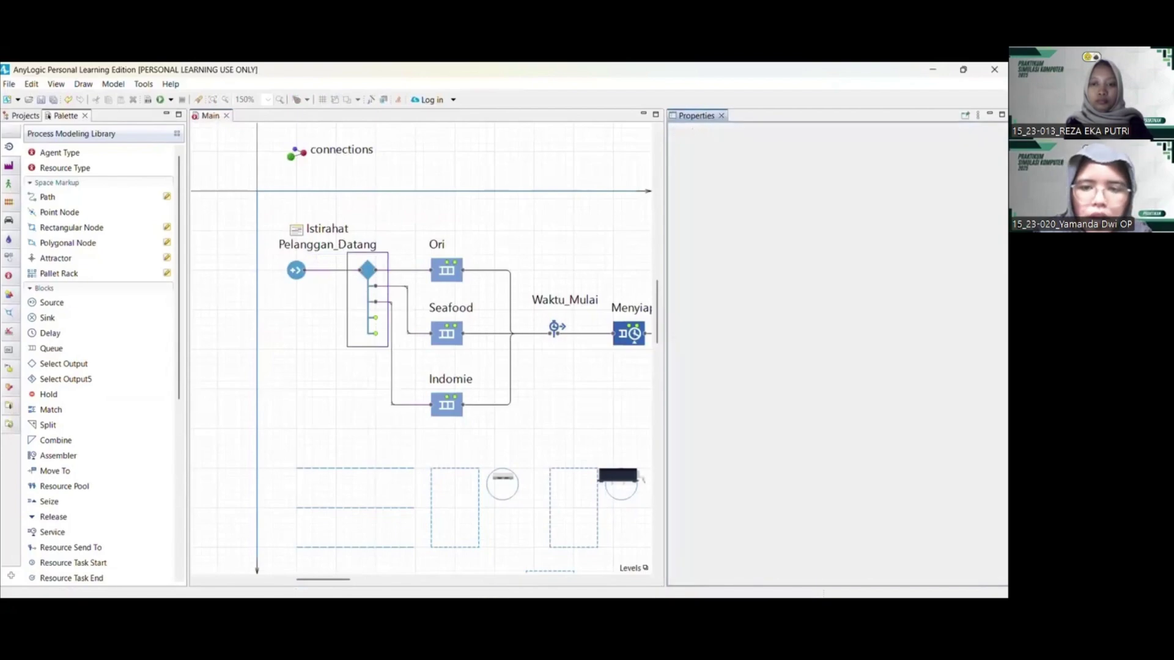
{"action": "key", "text": "BackSpace"}
{"action": "key", "text": "BackSpace"}
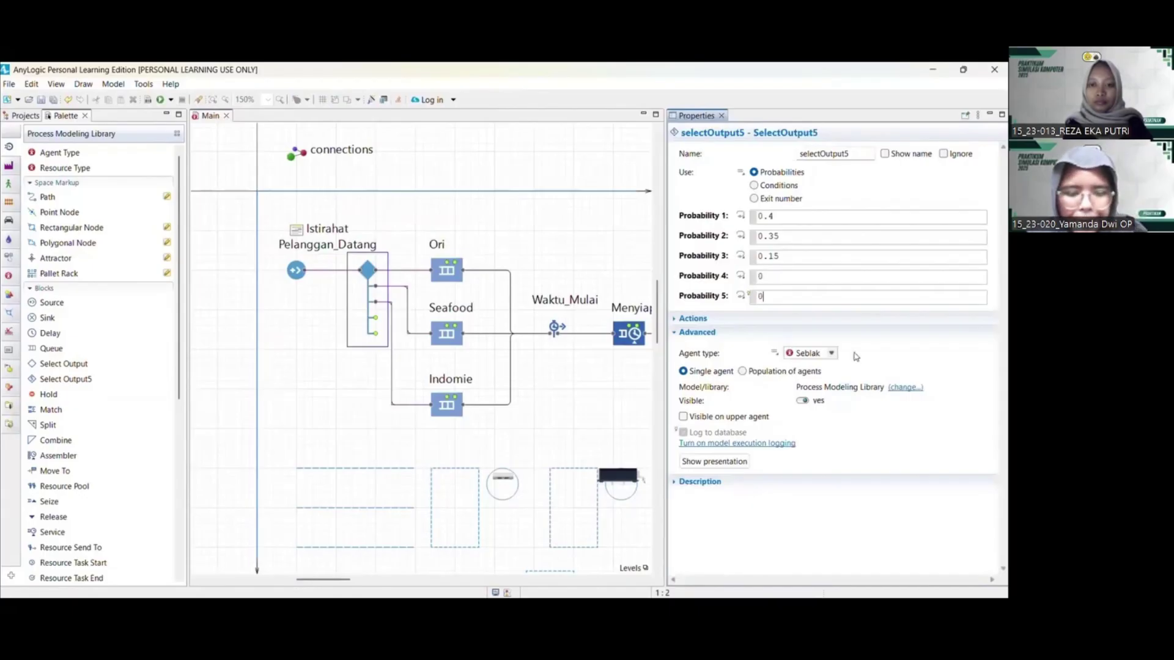
{"action": "left_click", "coordinate": [683, 370]}
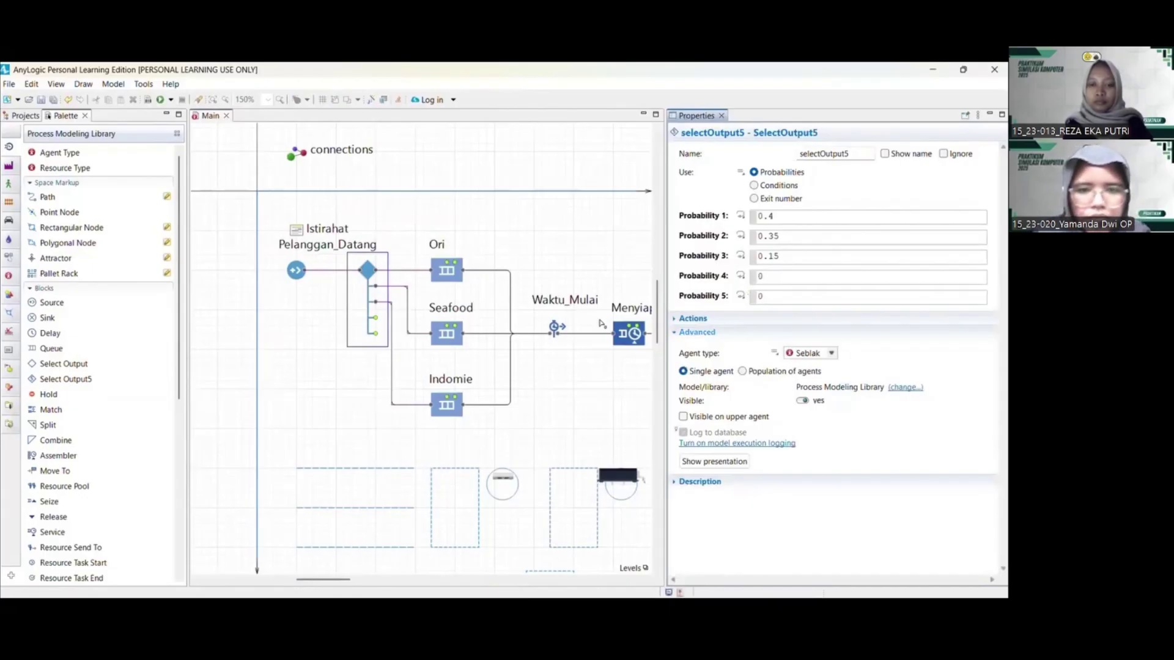
Enable maximum capacity for the Ori queue and set its agent location to the Antri_Ori path
{"action": "left_click", "coordinate": [451, 279]}
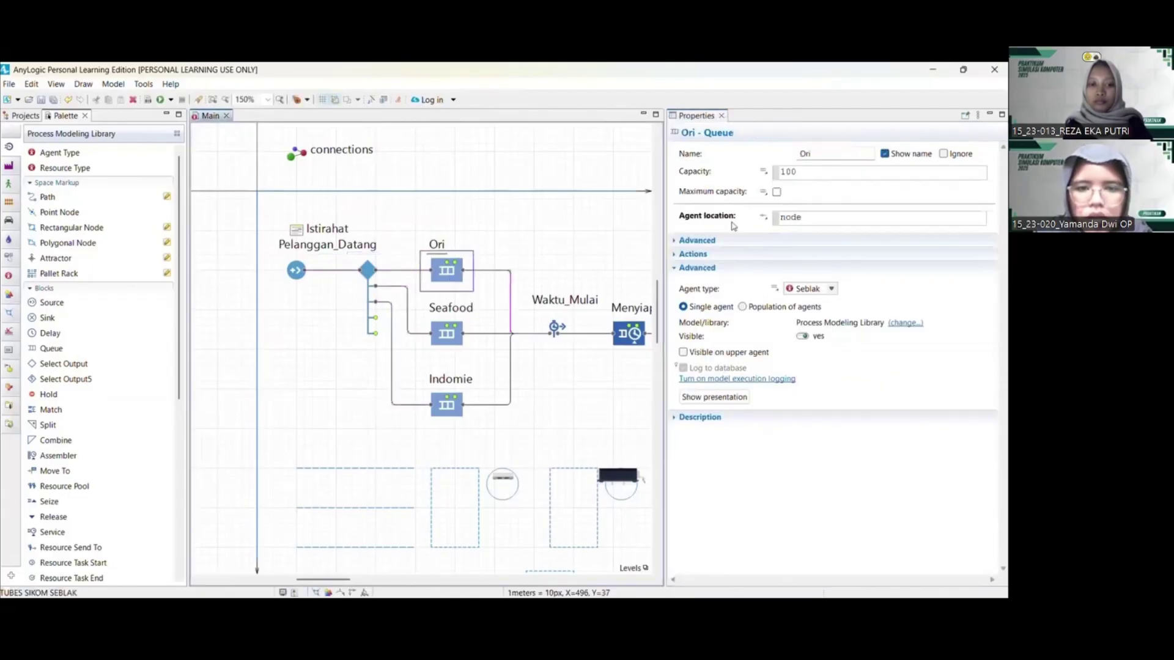
{"action": "left_click", "coordinate": [784, 196]}
{"action": "left_click", "coordinate": [778, 193]}
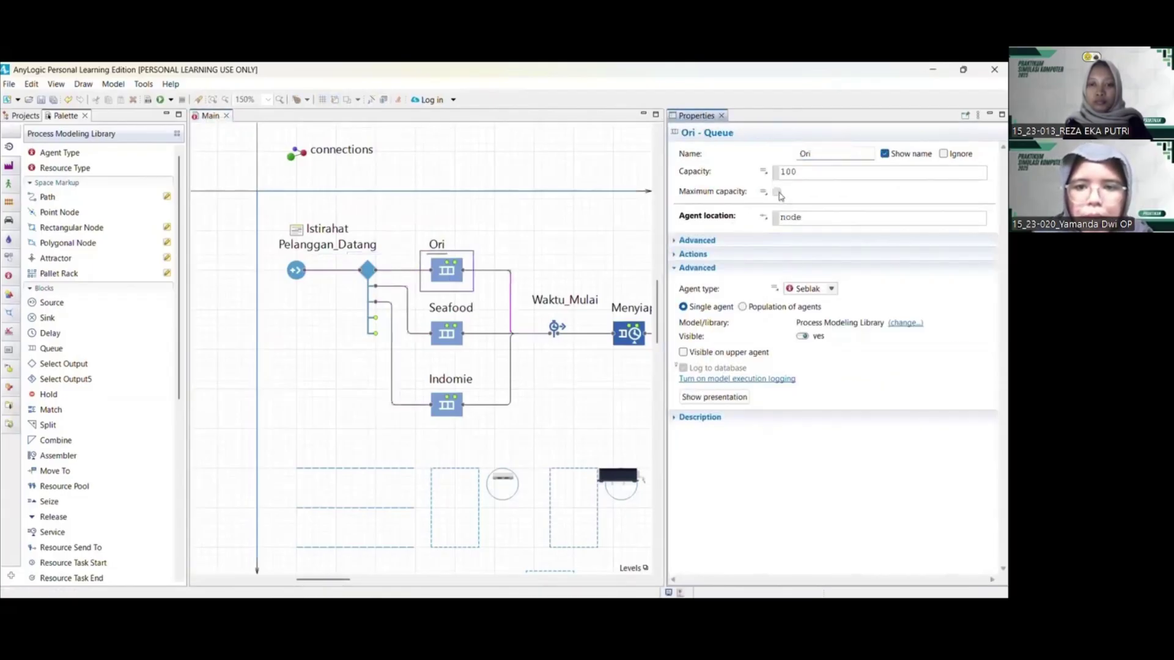
{"action": "left_click", "coordinate": [763, 198]}
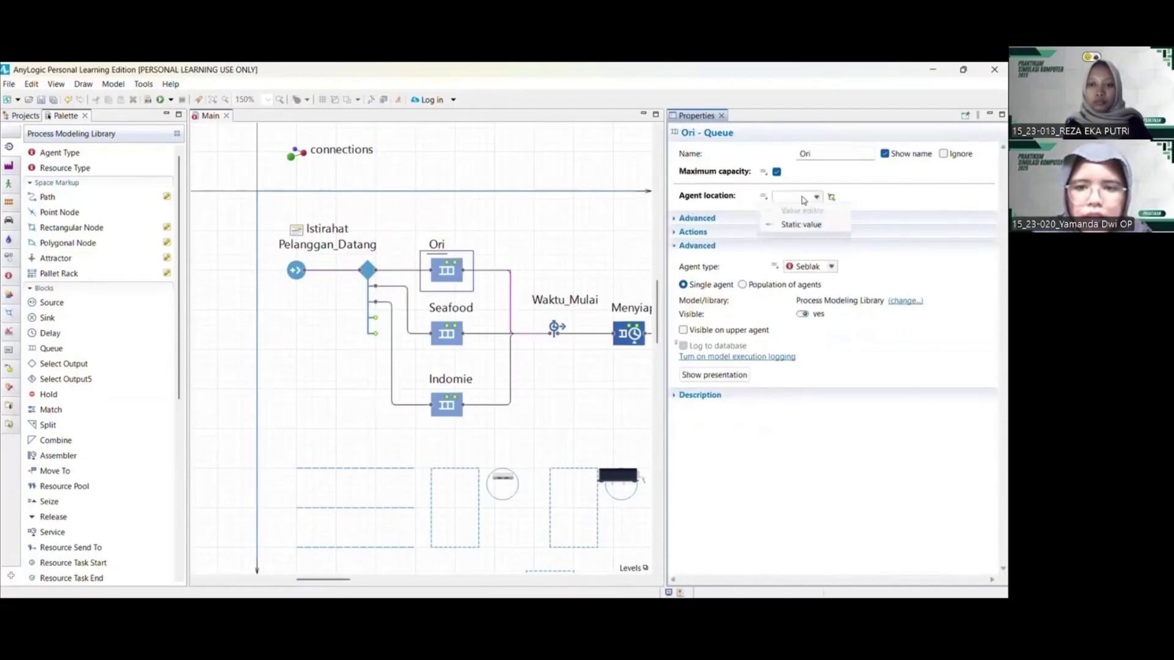
{"action": "left_click", "coordinate": [818, 198]}
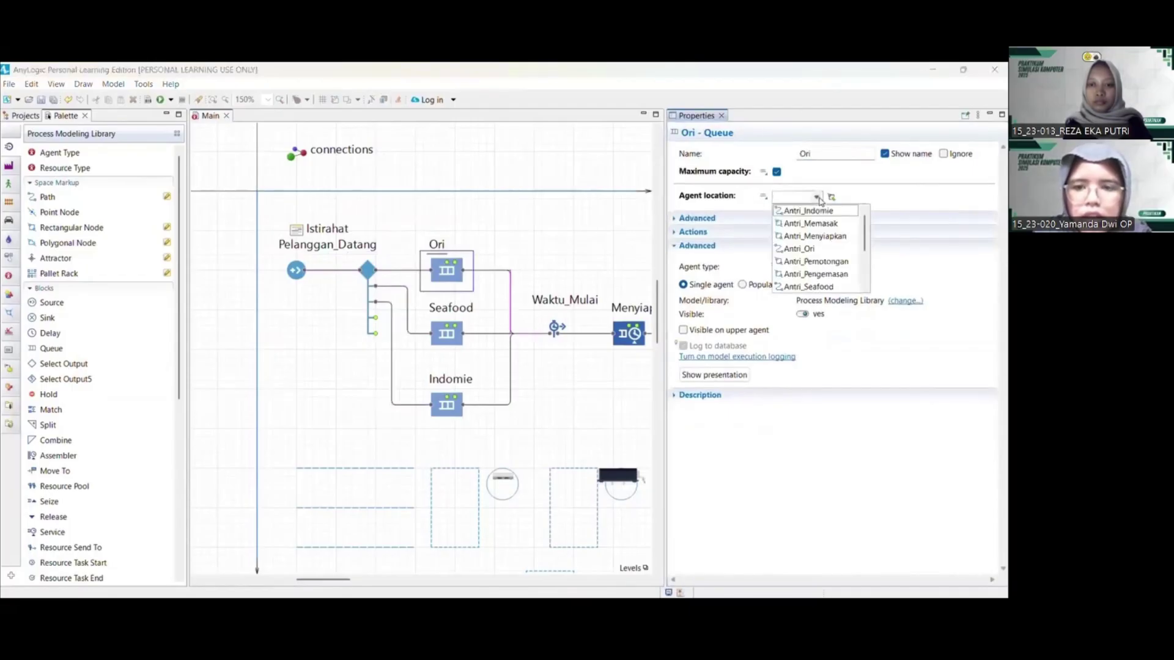
{"action": "left_click", "coordinate": [815, 249]}
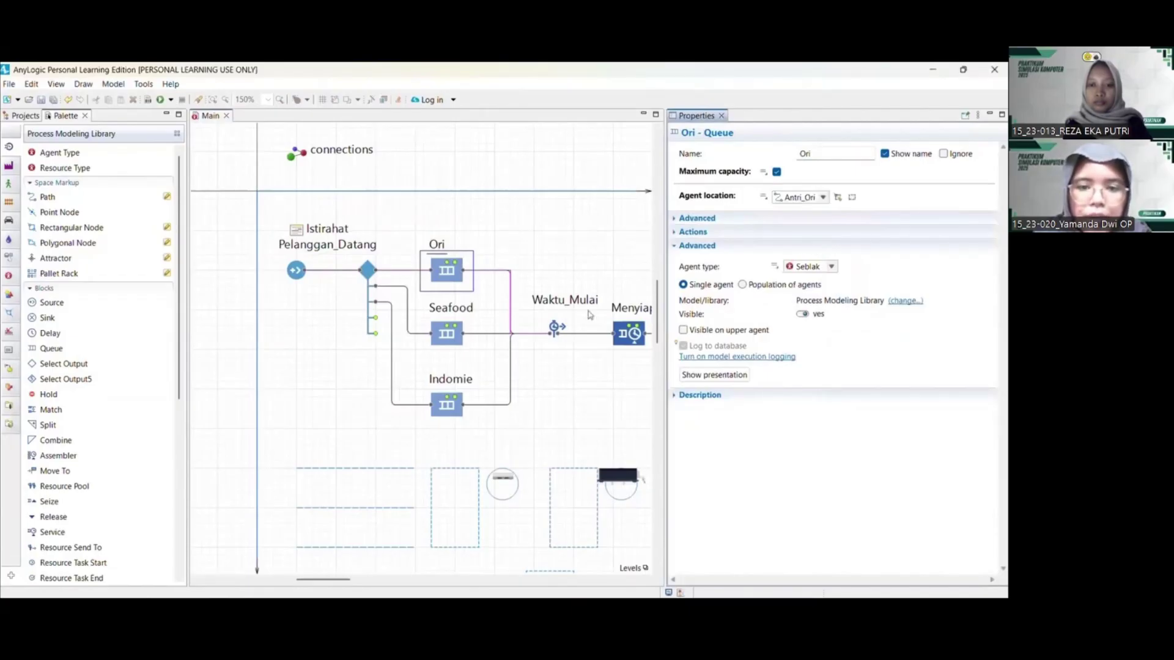
Enable maximum capacity for the Seafood queue and set its agent location to the Antri_Seafood path
{"action": "left_click", "coordinate": [437, 338]}
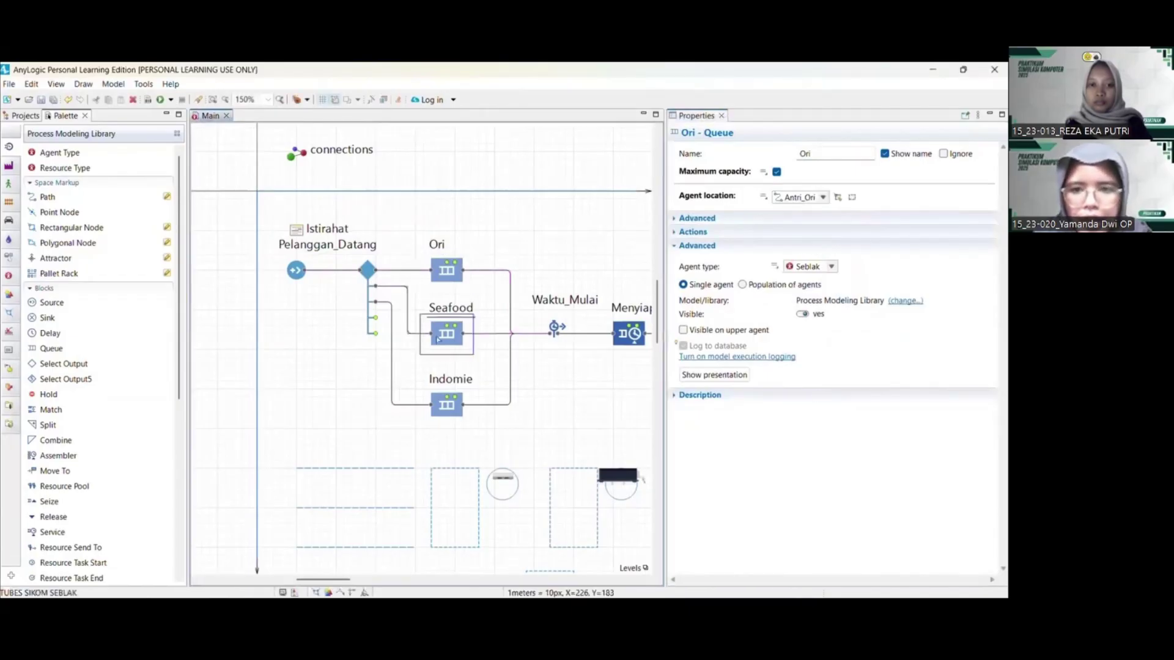
{"action": "left_click", "coordinate": [777, 191]}
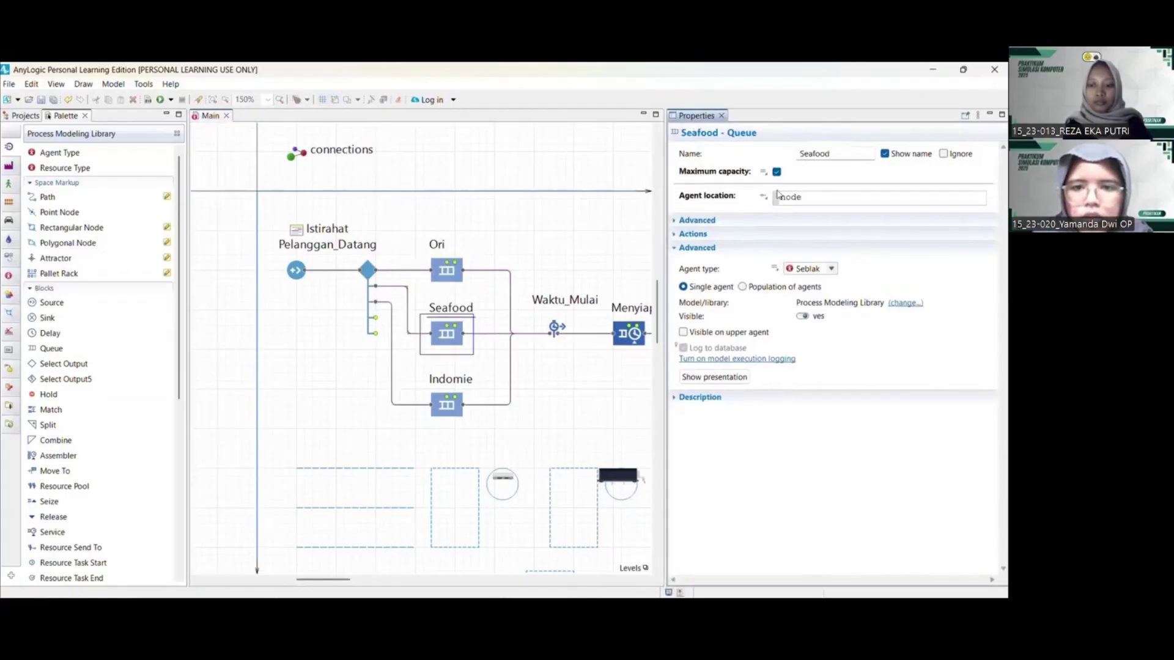
{"action": "left_click", "coordinate": [764, 198]}
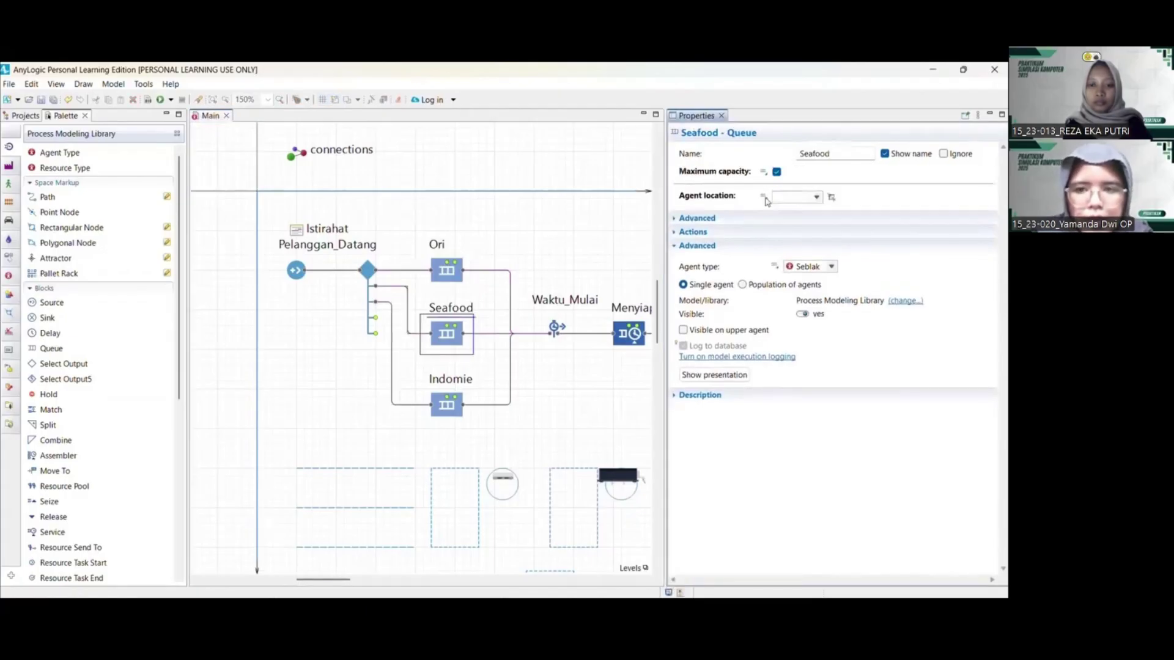
{"action": "left_click", "coordinate": [816, 198]}
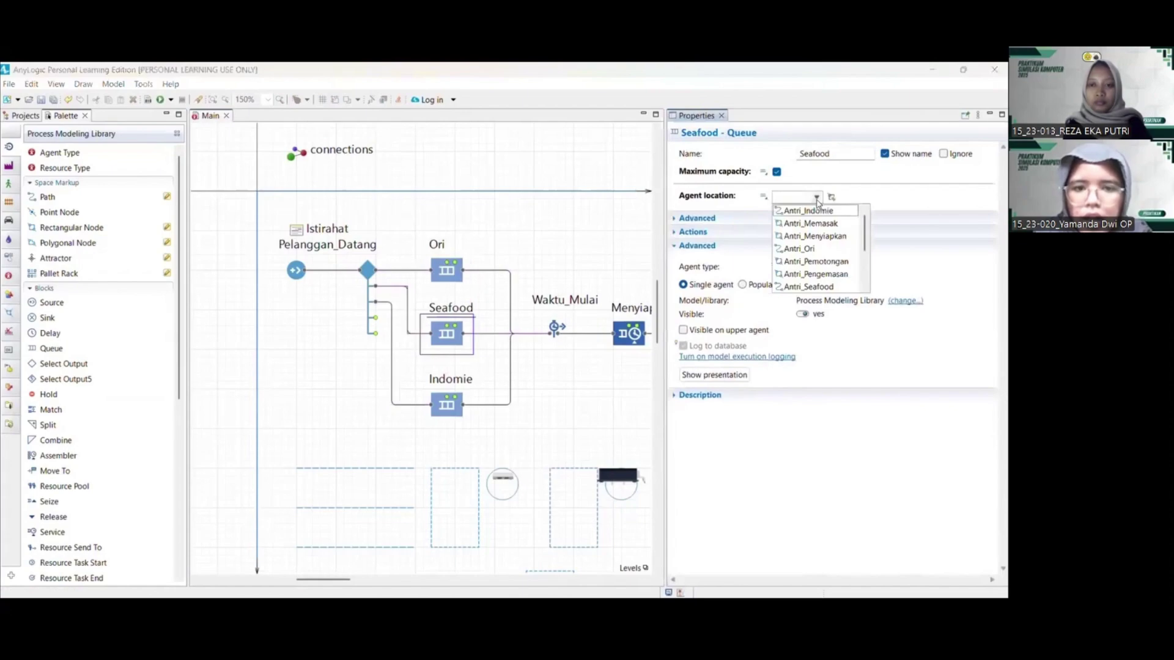
{"action": "left_click", "coordinate": [813, 286]}
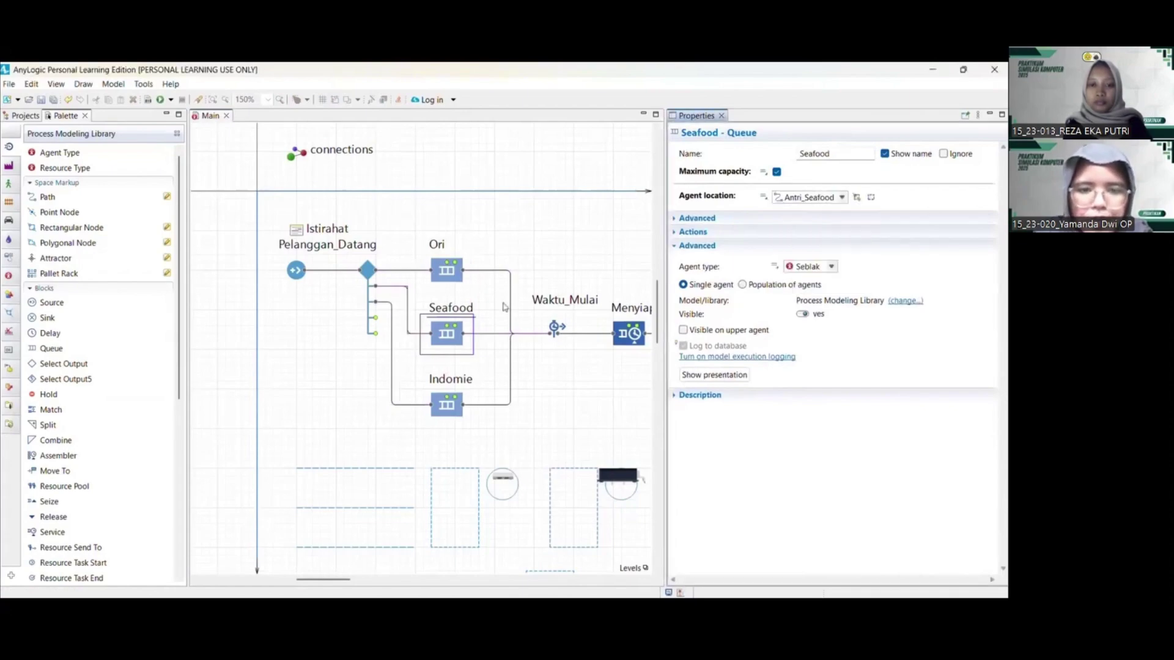
Enable maximum capacity for the Indomie queue and set its agent location to the Antri_Indomie path
{"action": "left_click", "coordinate": [447, 409]}
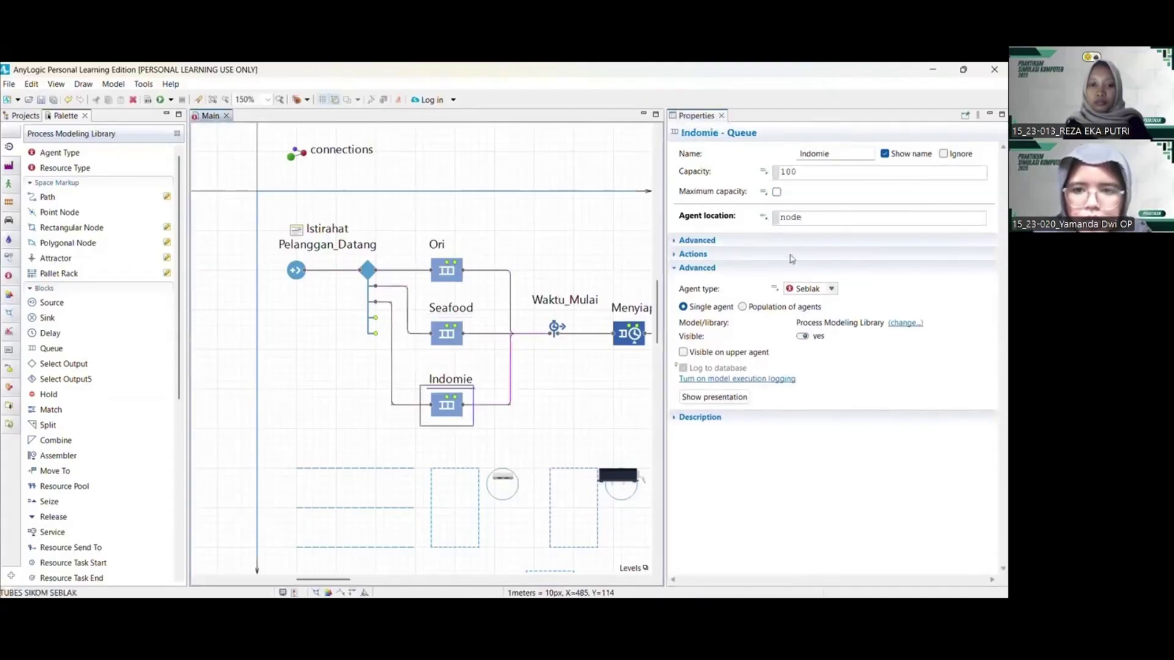
{"action": "left_click", "coordinate": [776, 192]}
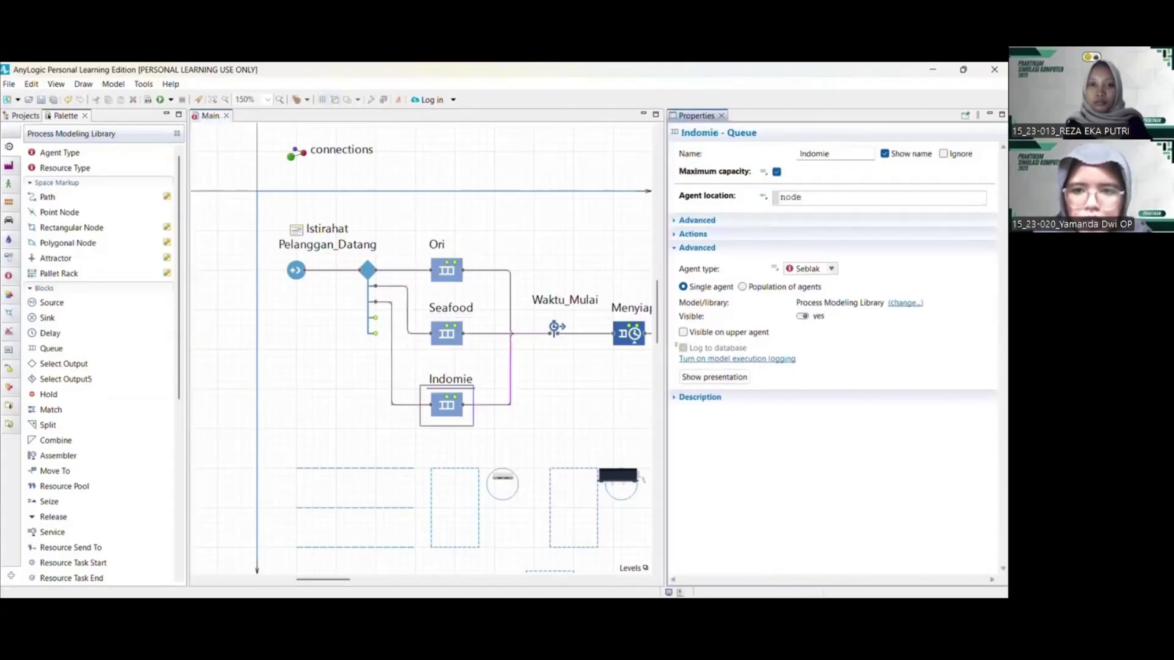
{"action": "left_click", "coordinate": [774, 198]}
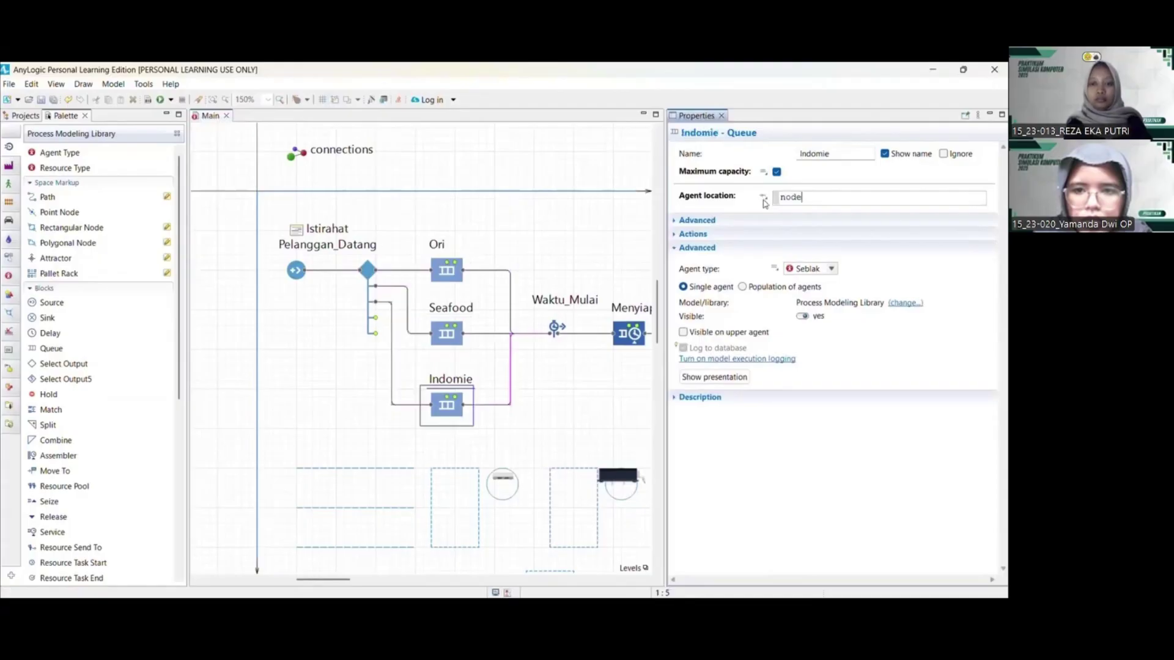
{"action": "left_click", "coordinate": [765, 198]}
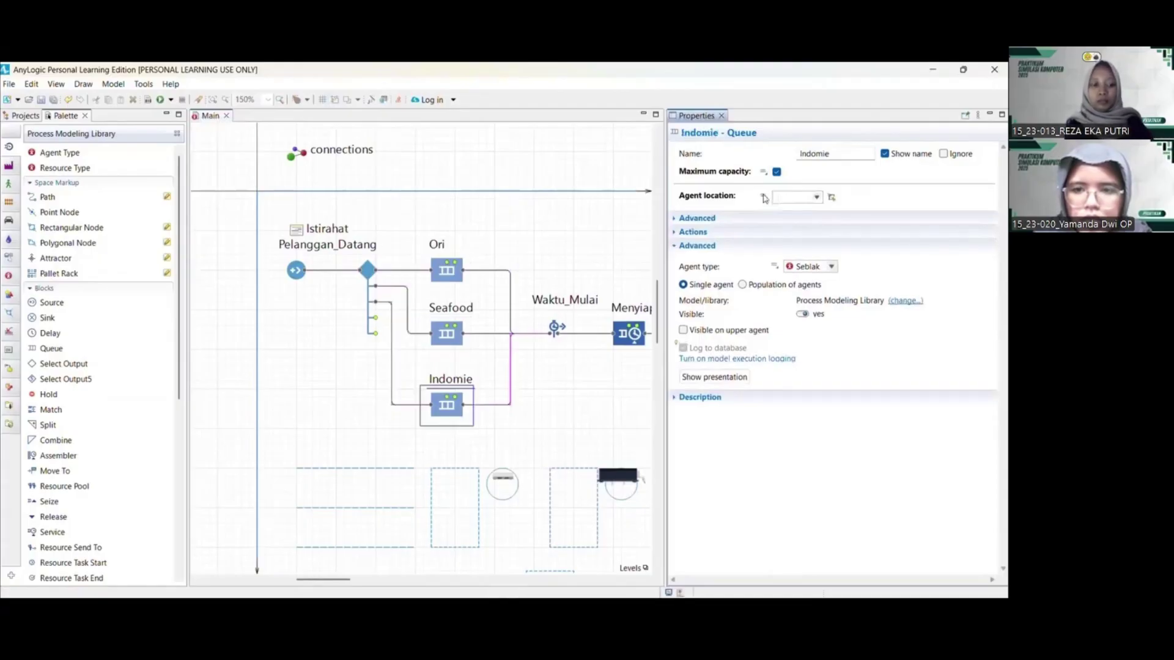
{"action": "left_click", "coordinate": [818, 197]}
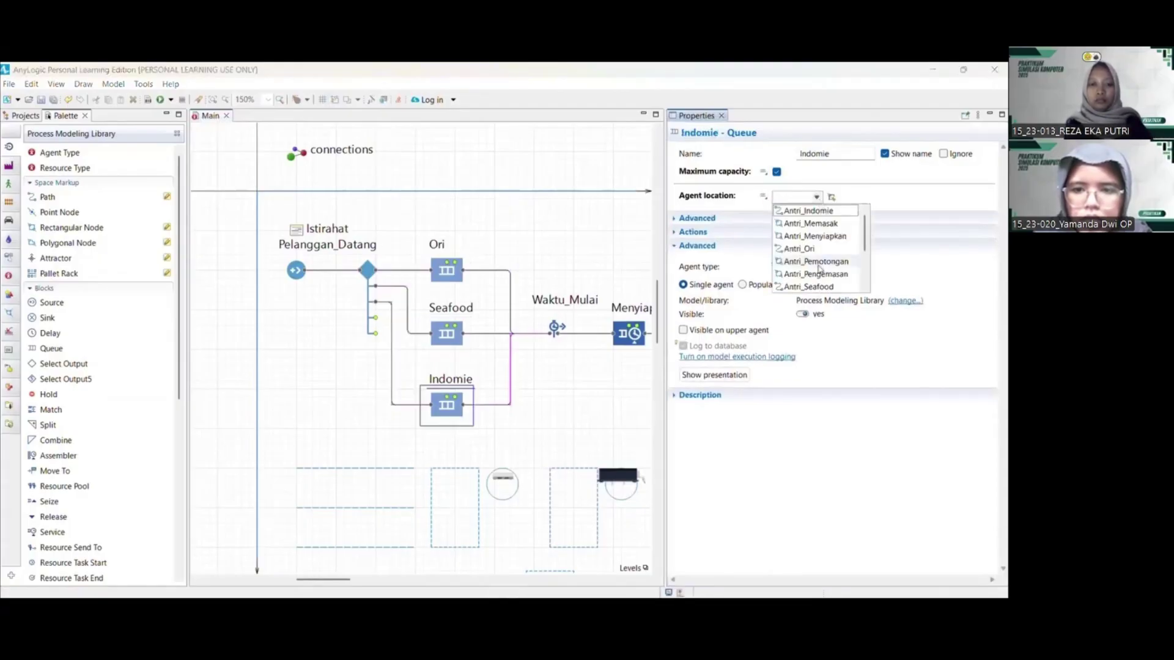
{"action": "left_click", "coordinate": [808, 210]}
Check which path is assigned as agent location to each of the Ori, Seafood and Indomie queues
{"action": "left_click", "coordinate": [456, 279]}
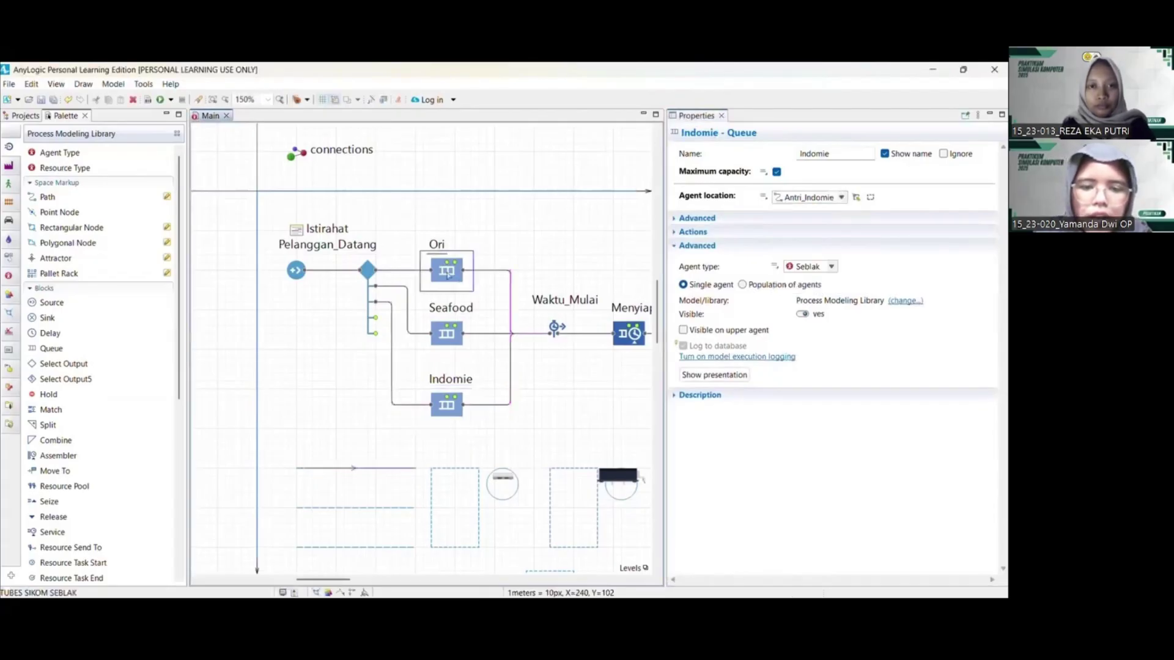
{"action": "left_click", "coordinate": [450, 340]}
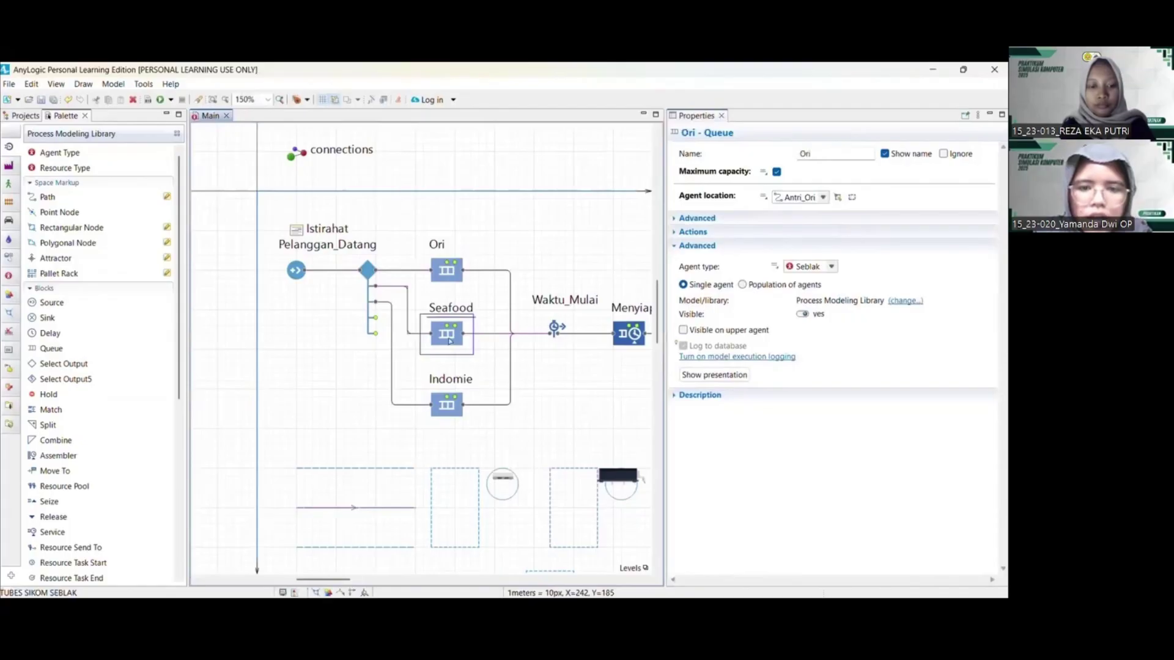
{"action": "left_click", "coordinate": [453, 415]}
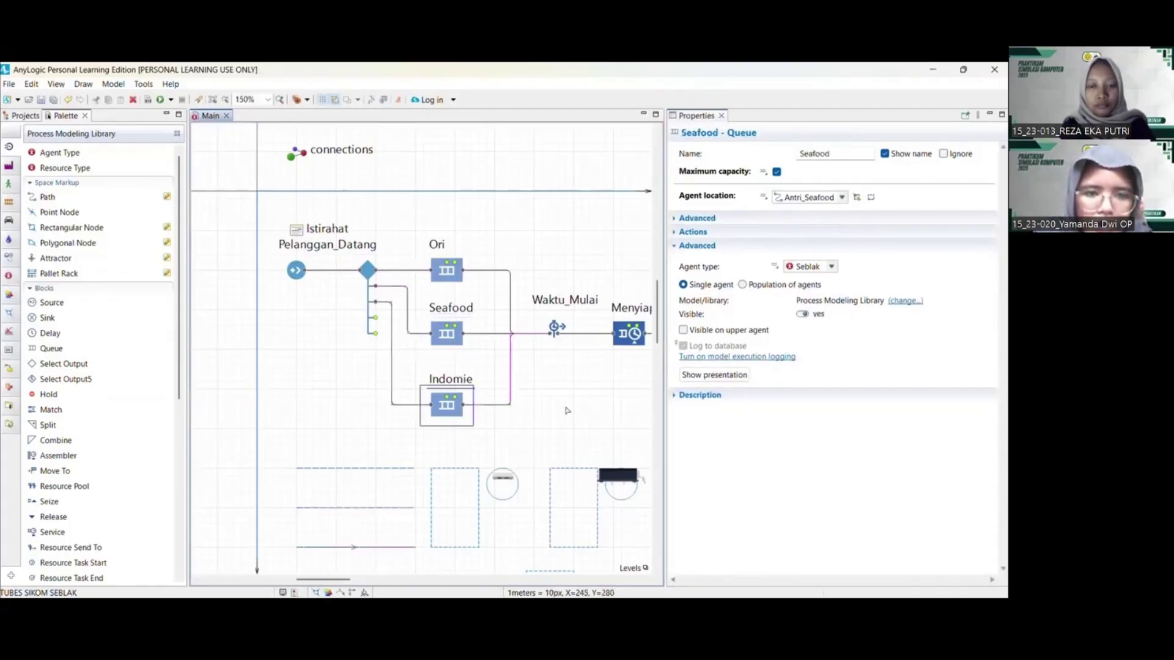
Assign Operator1 as the resource set of the Menyiapkan_Bahan_Baku service and enable its maximum queue capacity
{"action": "scroll", "coordinate": [462, 378], "scroll_direction": "right", "scroll_amount": 3}
{"action": "left_click", "coordinate": [402, 328]}
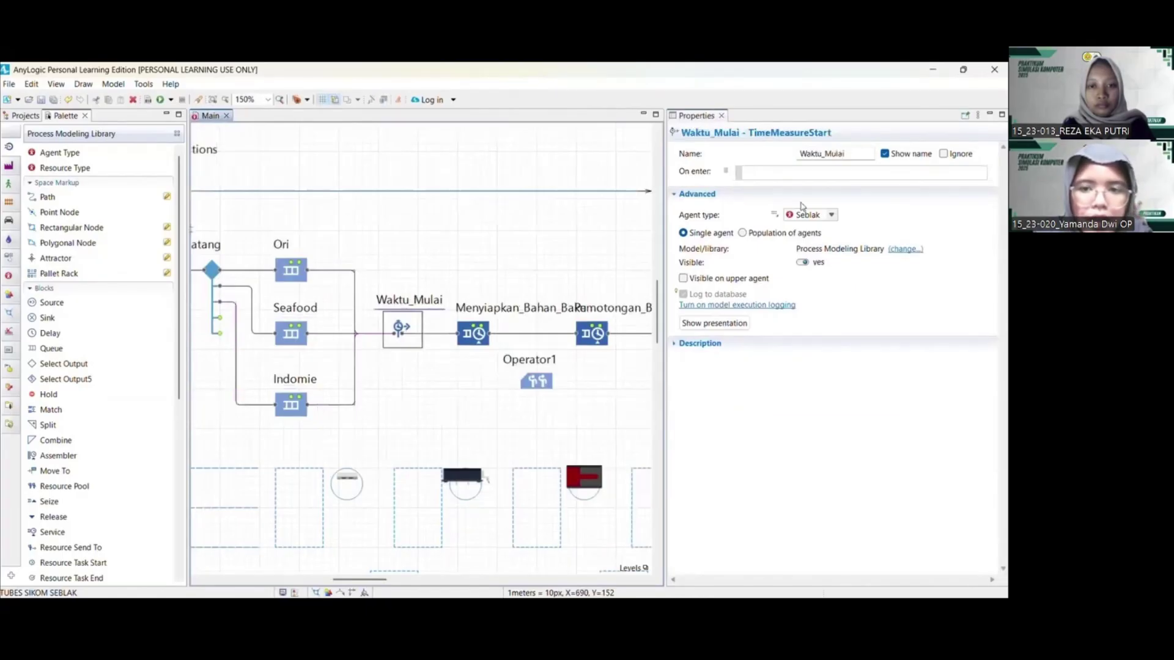
{"action": "left_click", "coordinate": [473, 335]}
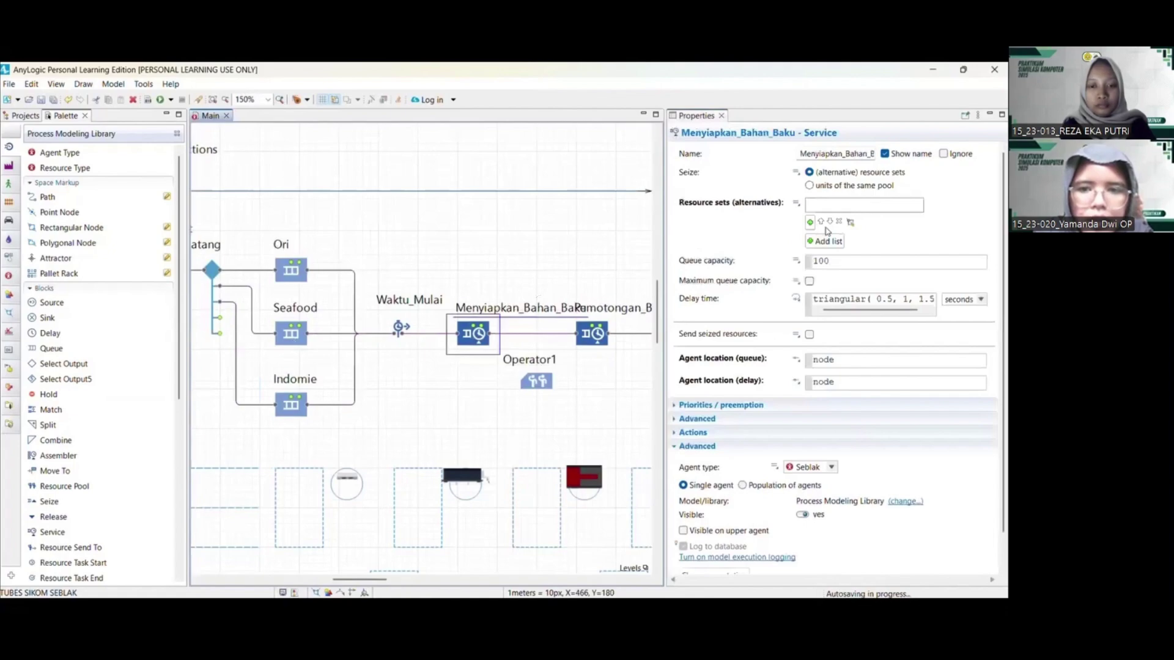
{"action": "left_click", "coordinate": [810, 222]}
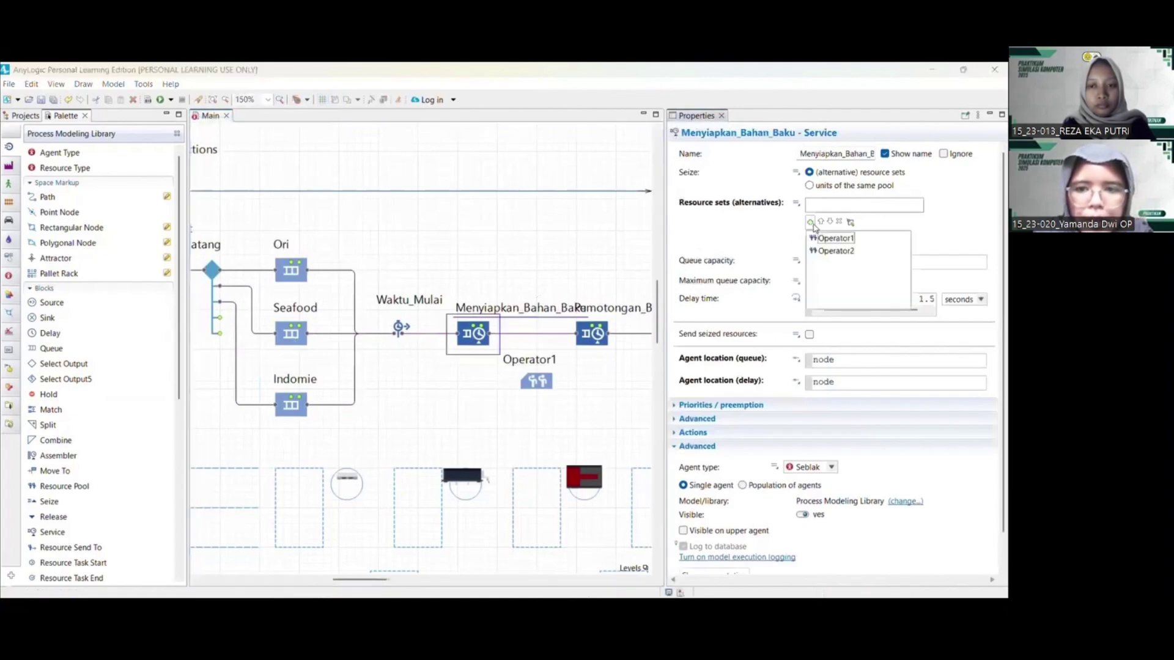
{"action": "left_click", "coordinate": [831, 240]}
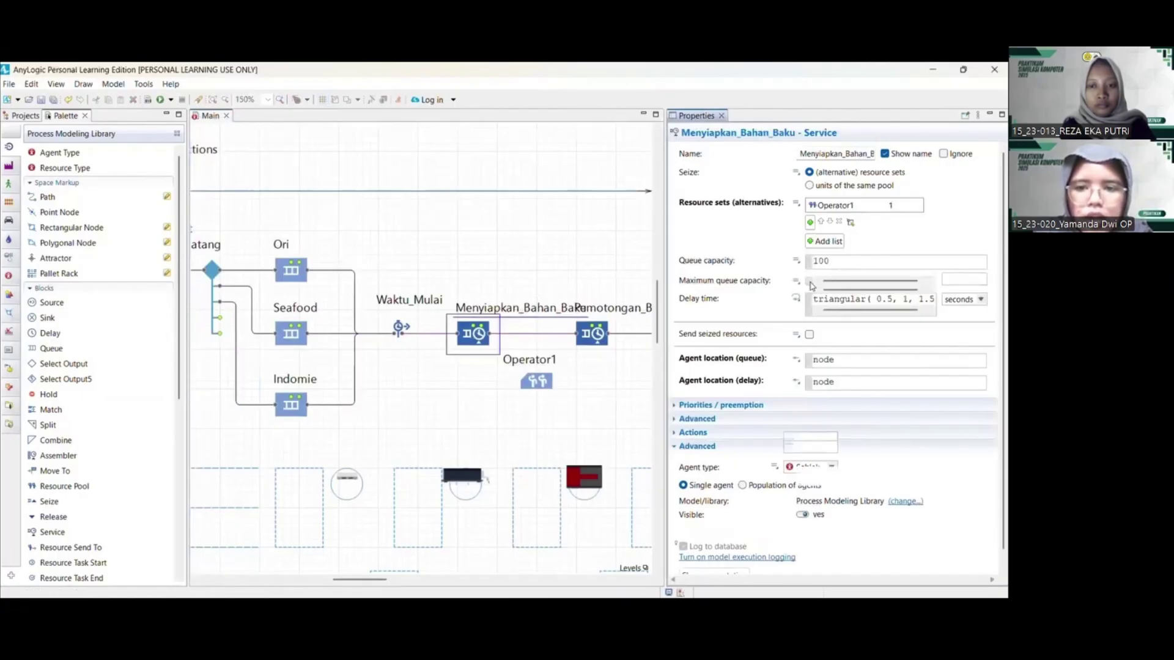
{"action": "left_click", "coordinate": [810, 282]}
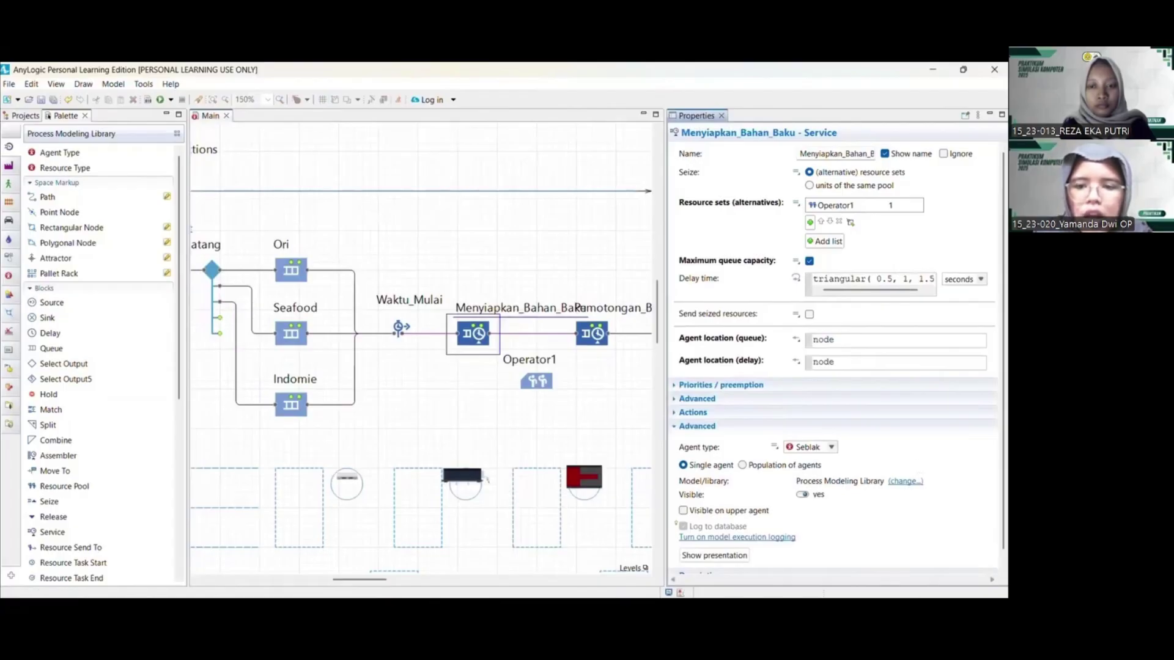
Copy the measurement values in N3:Q12 of the Excel sheet Tubes Sikom and paste them into Table1 in EasyFit, starting at A1
{"action": "key", "text": "alt+Tab"}
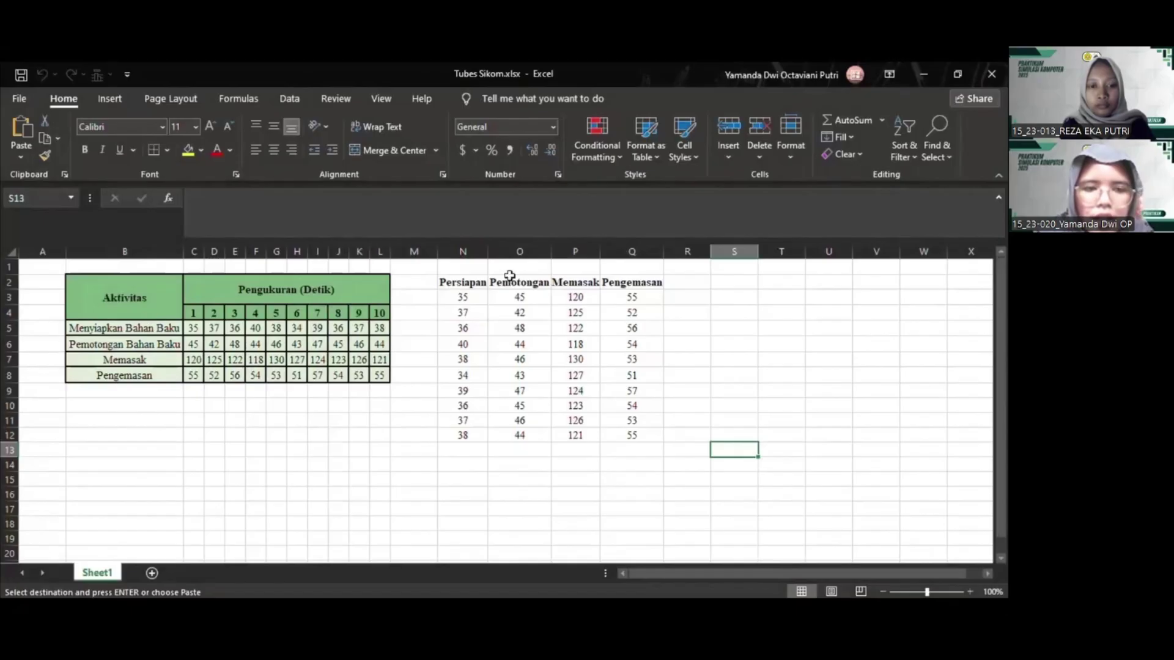
{"action": "left_click_drag", "start_coordinate": [462, 298], "coordinate": [633, 433]}
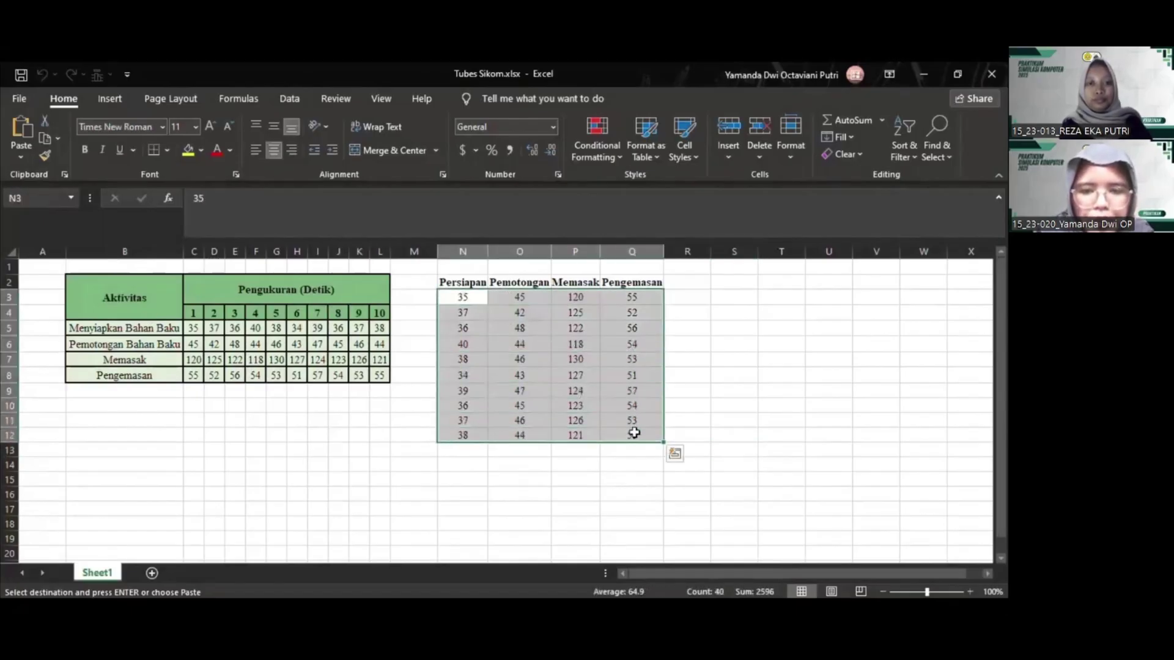
{"action": "key", "text": "ctrl+c"}
{"action": "left_click", "coordinate": [211, 611]}
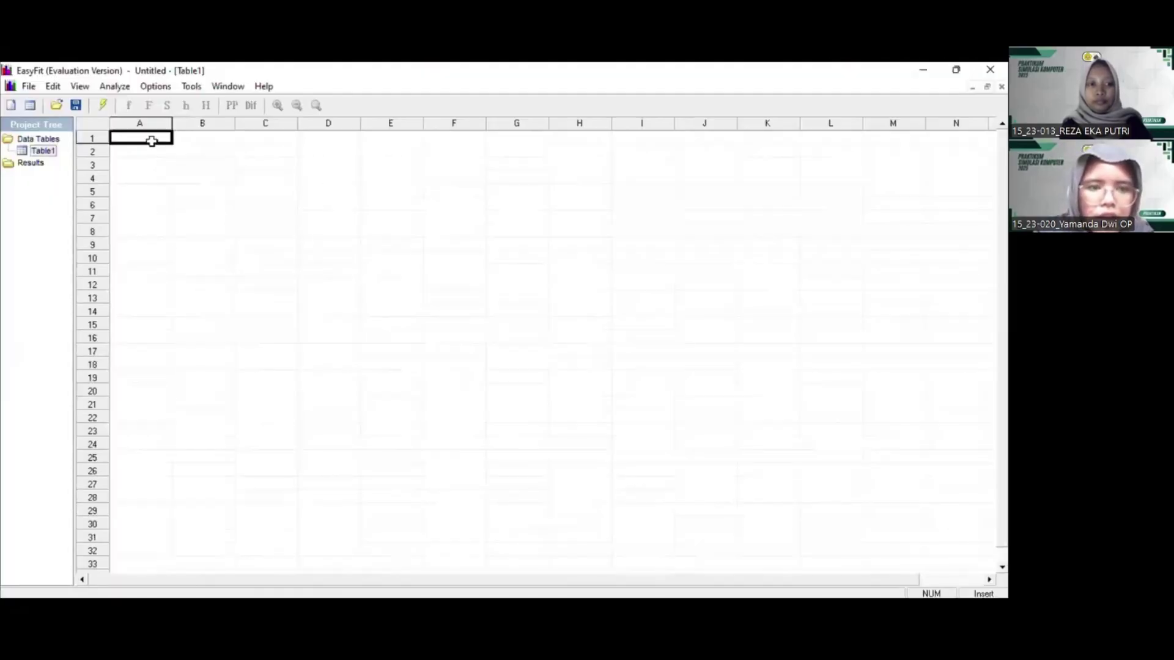
{"action": "key", "text": "ctrl+v"}
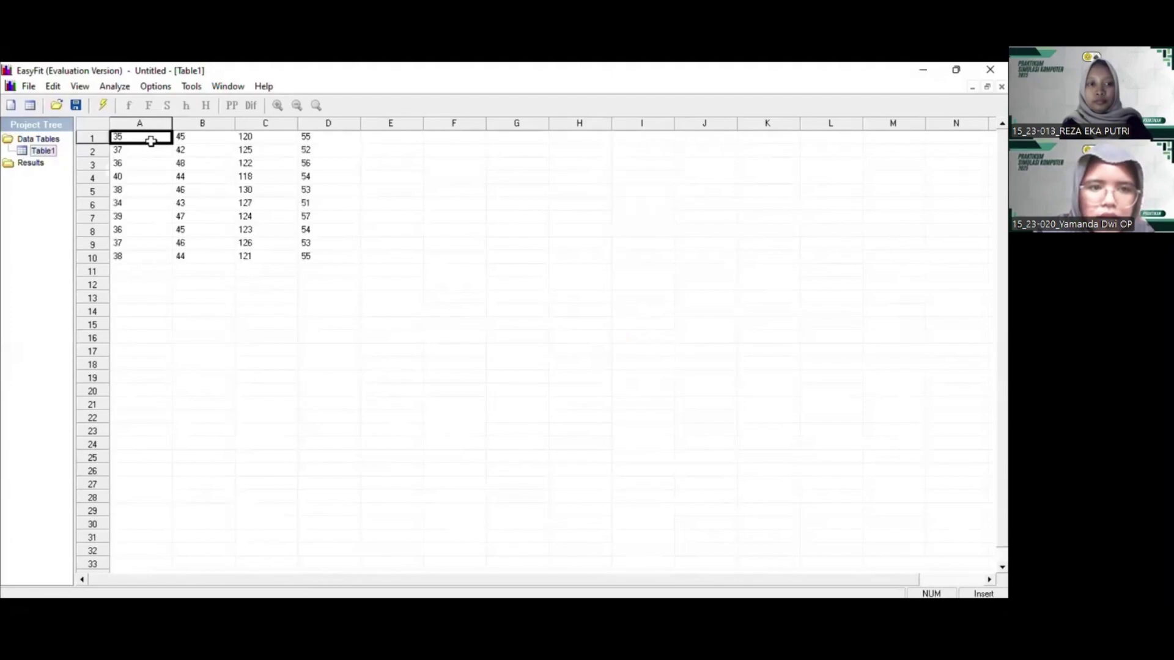
{"action": "left_click", "coordinate": [365, 206]}
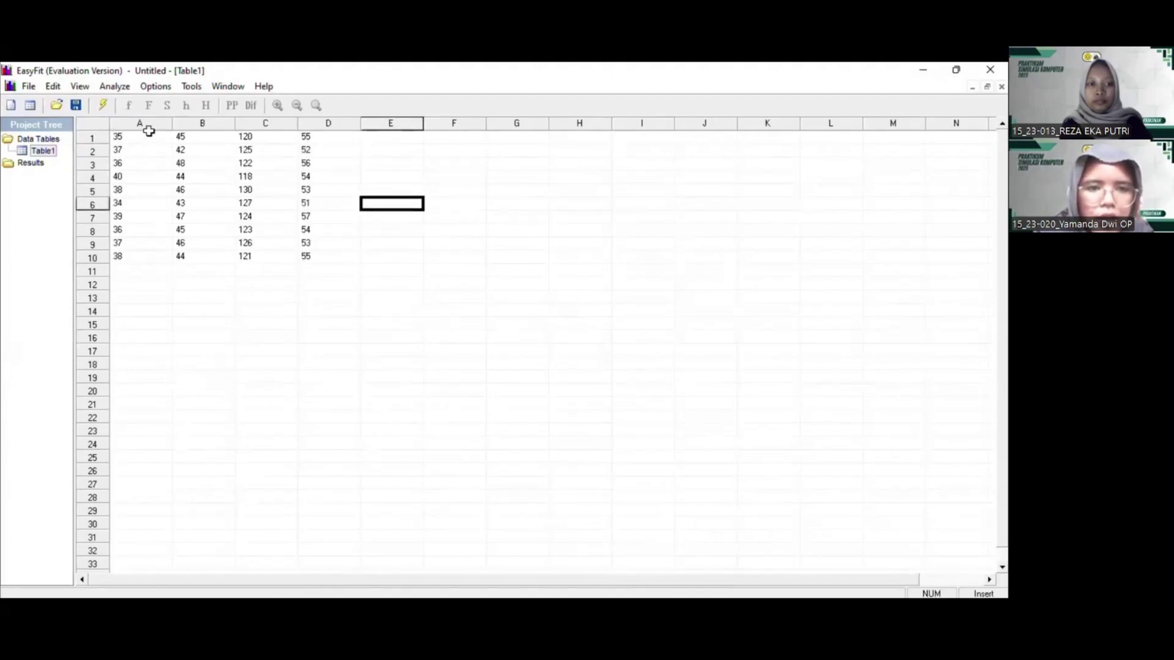
Fit distributions to the ten Persiapan values in column A, using the discrete data domain
{"action": "left_click_drag", "start_coordinate": [146, 137], "coordinate": [151, 256]}
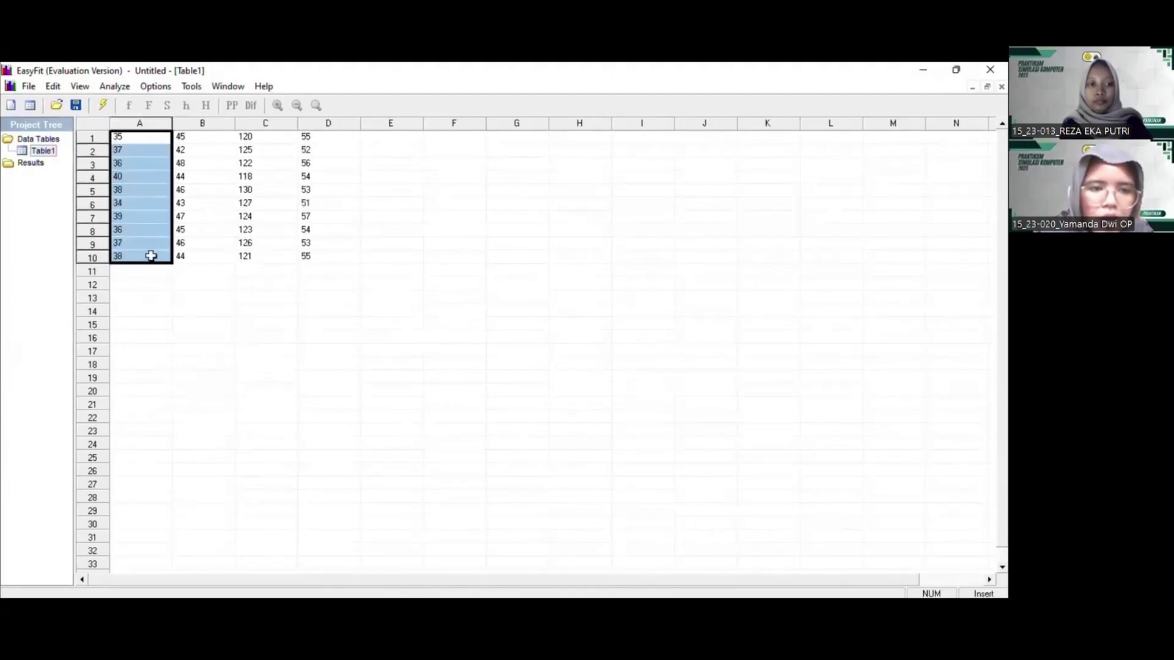
{"action": "left_click", "coordinate": [117, 88]}
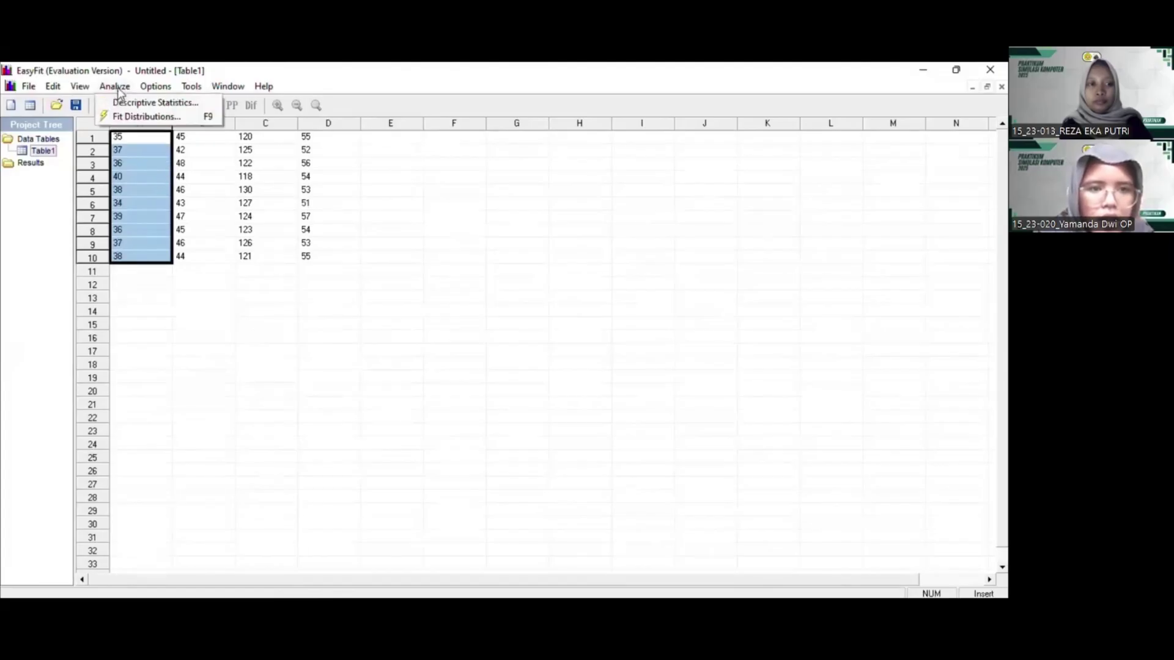
{"action": "left_click", "coordinate": [140, 117]}
{"action": "left_click", "coordinate": [560, 406]}
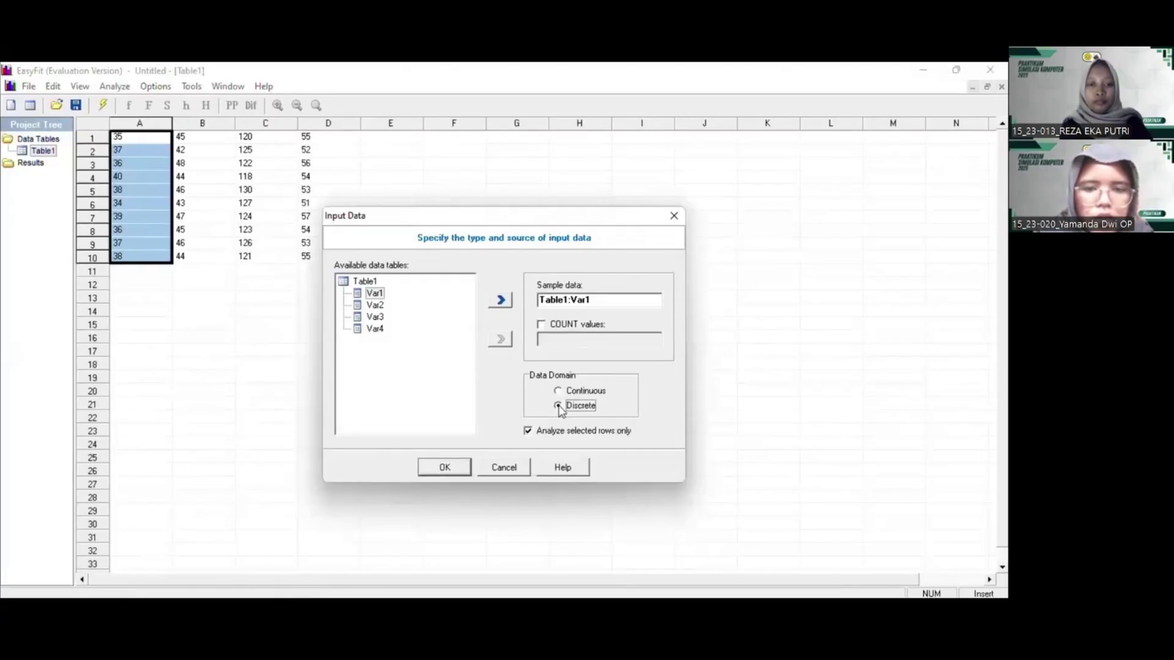
{"action": "left_click", "coordinate": [450, 476]}
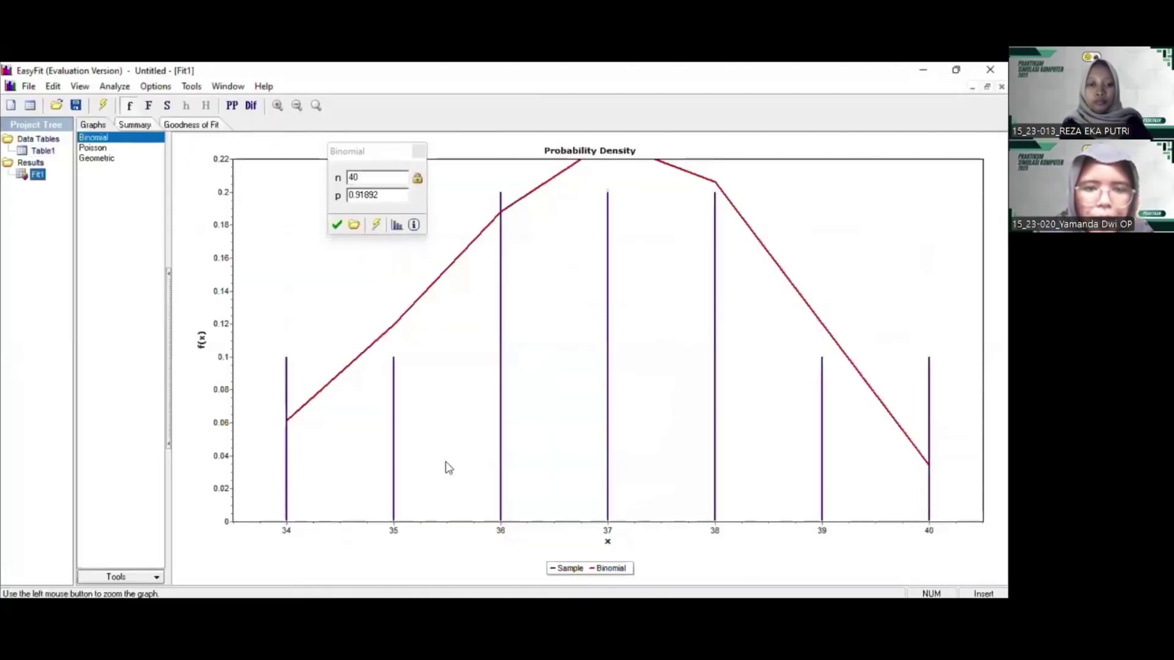
Examine the goodness-of-fit ranking and the Binomial parameters, keeping the parameter window clear of the summary table
{"action": "left_click", "coordinate": [374, 152]}
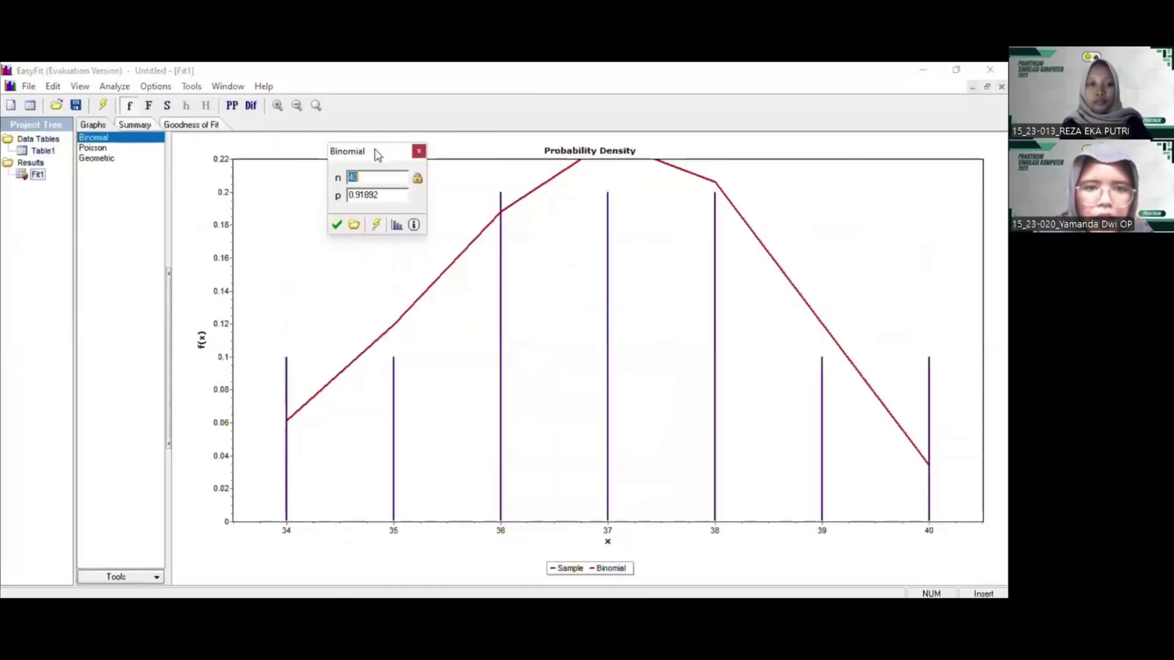
{"action": "left_click", "coordinate": [190, 126]}
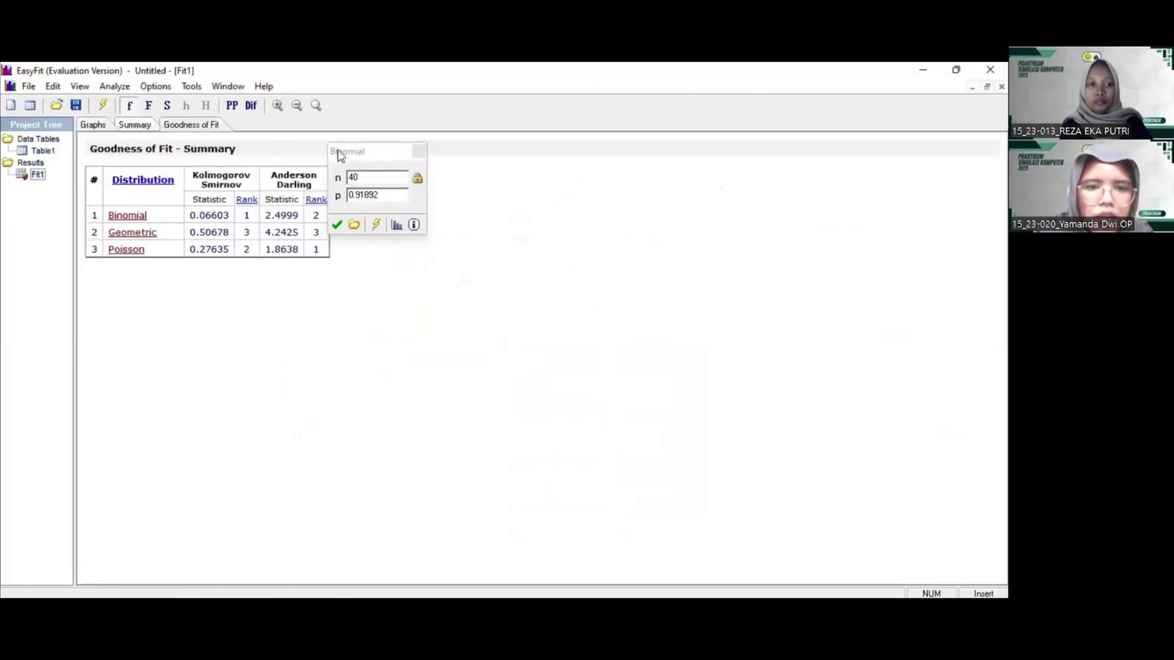
{"action": "left_click_drag", "start_coordinate": [340, 156], "coordinate": [359, 178]}
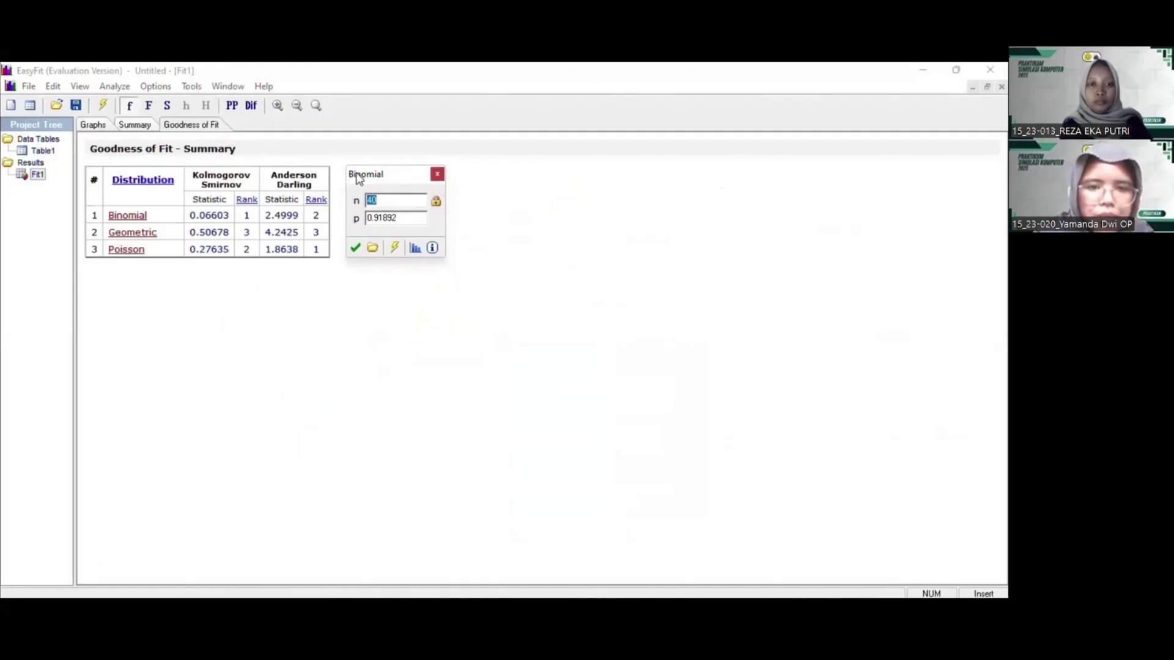
Switch back to AnyLogic and choose the Binomial distribution for the delay time of the Menyiapkan_Bahan_Baku service
{"action": "left_click", "coordinate": [495, 240]}
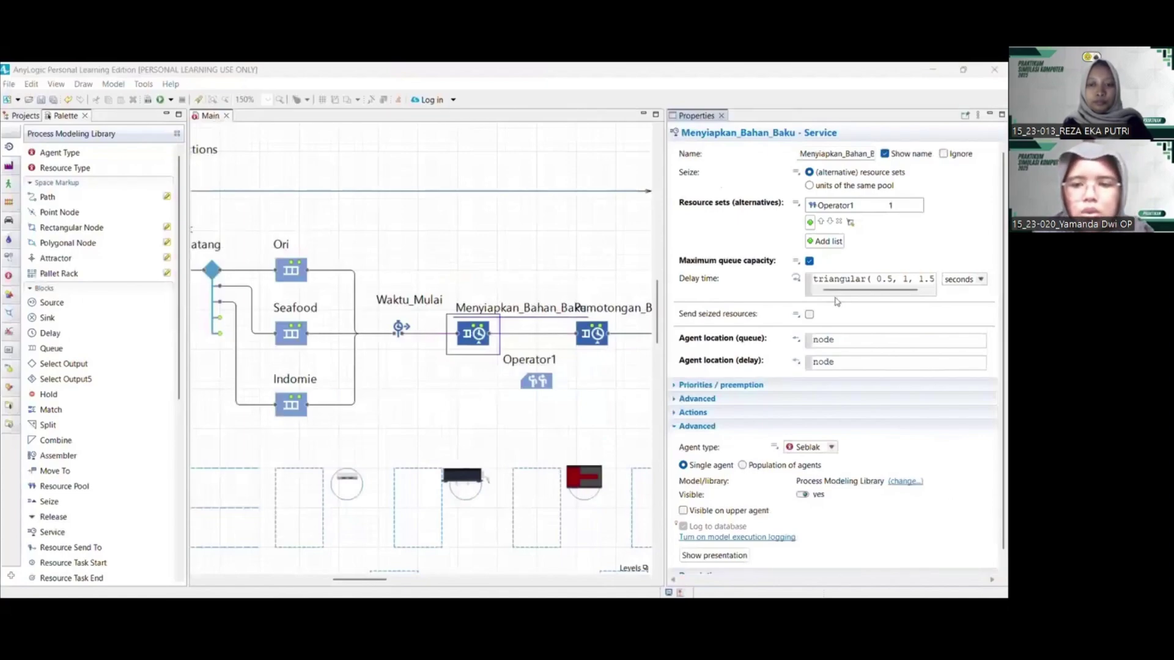
{"action": "left_click", "coordinate": [814, 279]}
{"action": "triple_click", "coordinate": [866, 279]}
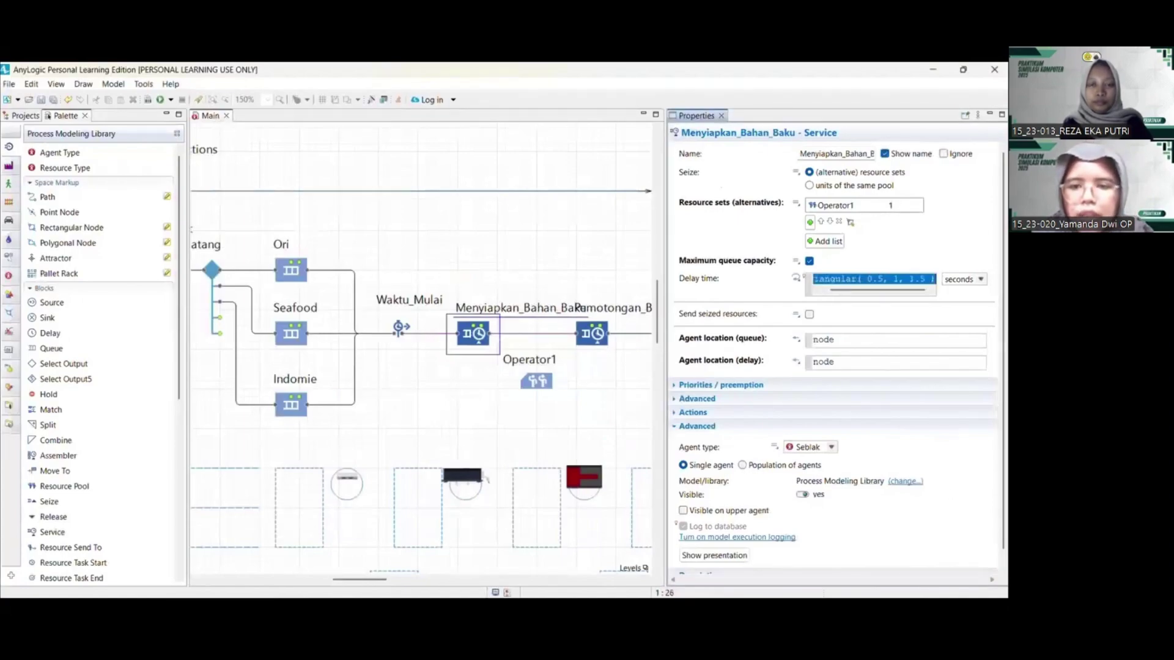
{"action": "key", "text": "BackSpace"}
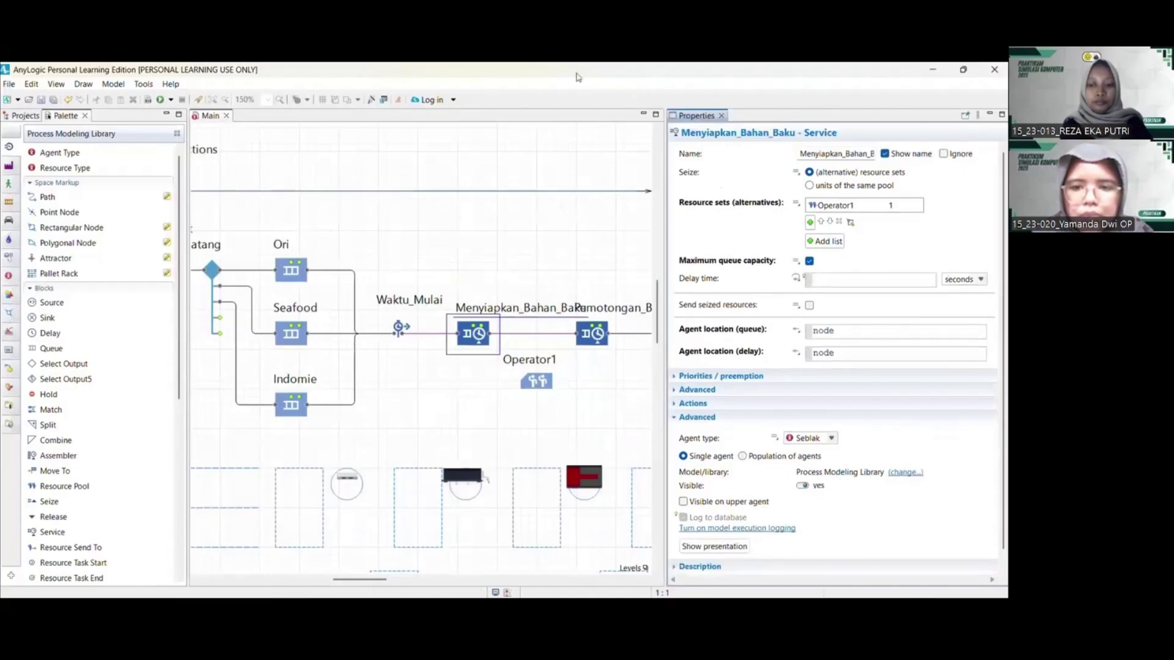
{"action": "left_click", "coordinate": [371, 100]}
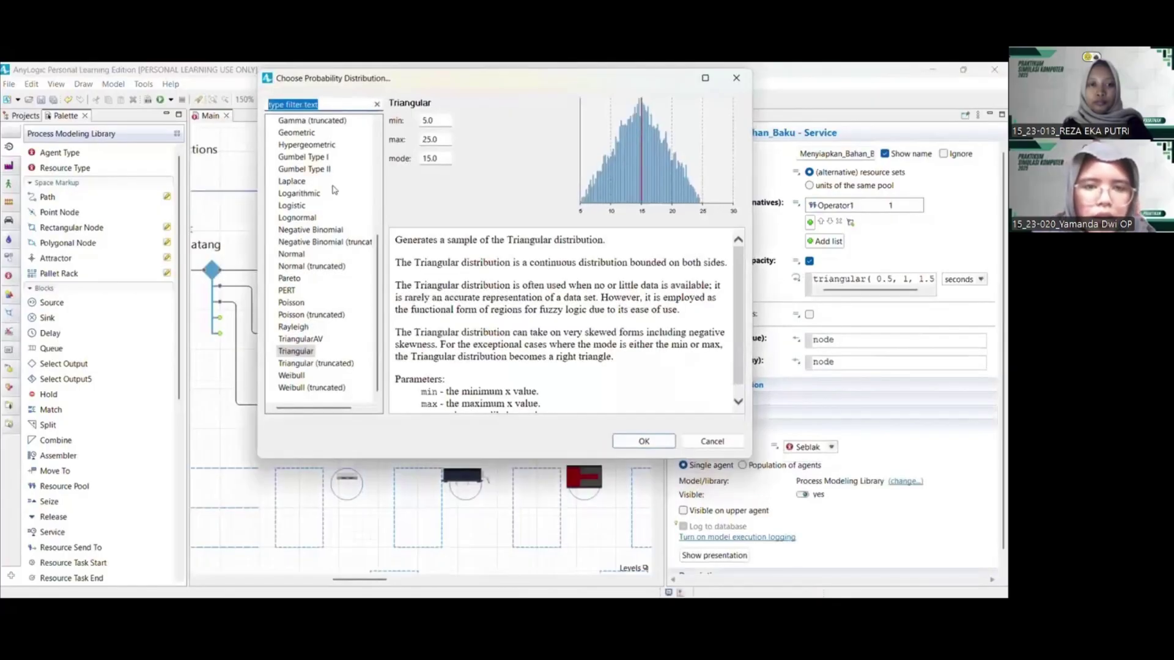
{"action": "scroll", "coordinate": [335, 190], "scroll_direction": "up", "scroll_amount": 5}
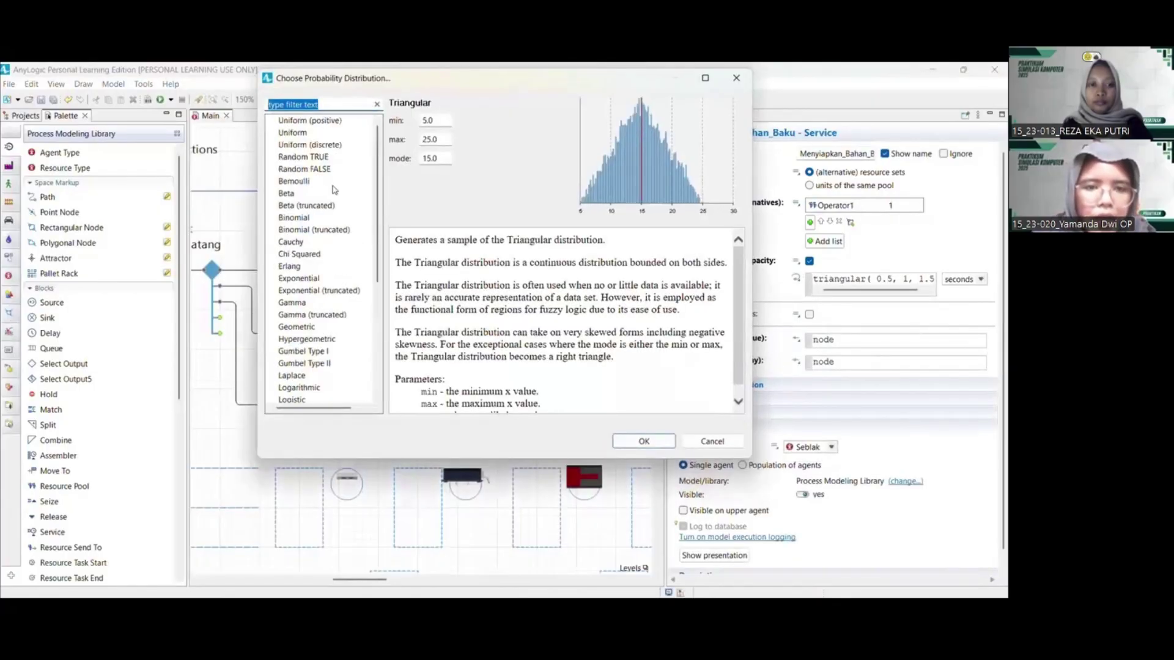
{"action": "left_click", "coordinate": [295, 220]}
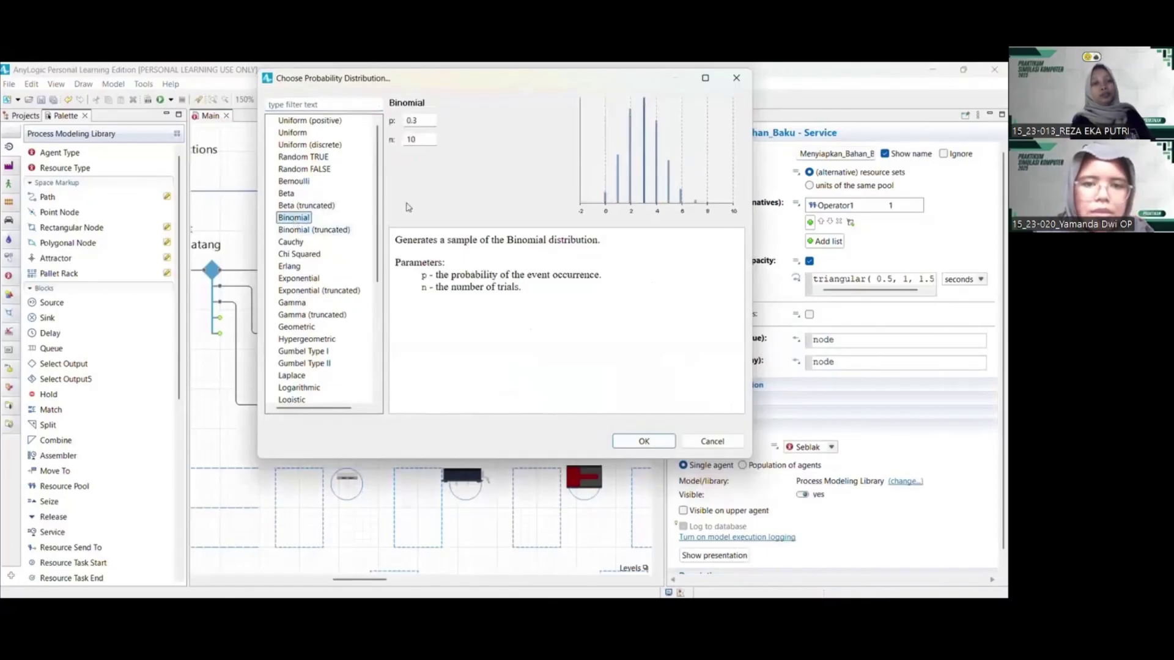
Set the Binomial delay time of the Menyiapkan_Bahan_Baku service to p 0.91882 and n 40
{"action": "double_click", "coordinate": [411, 139]}
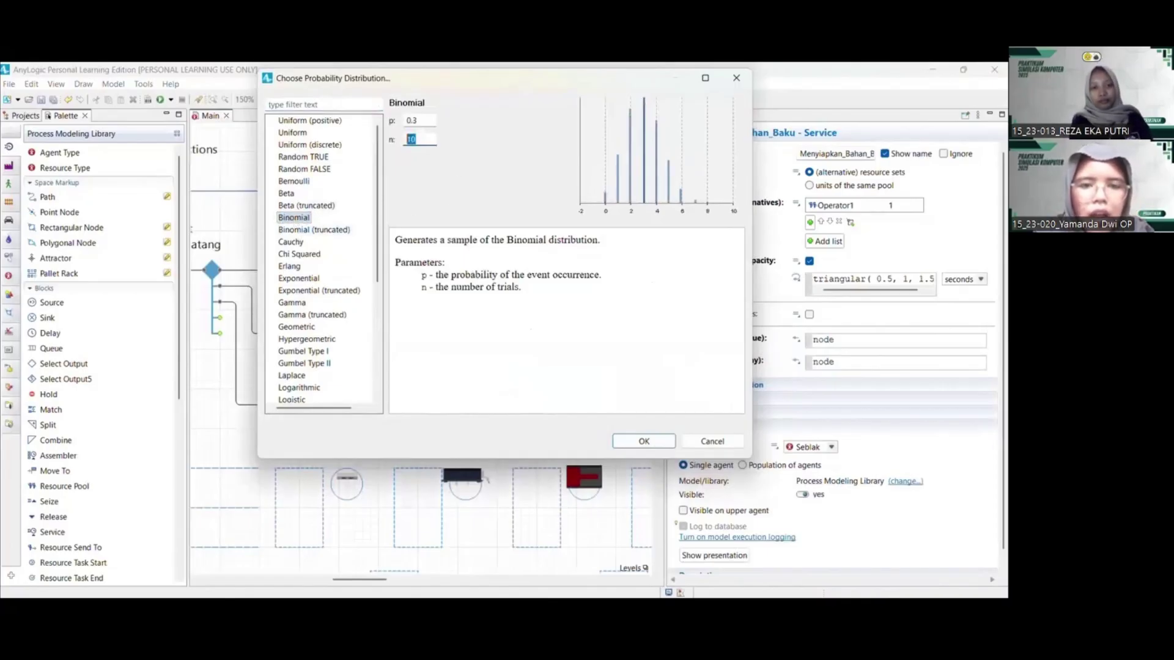
{"action": "type", "text": "40"}
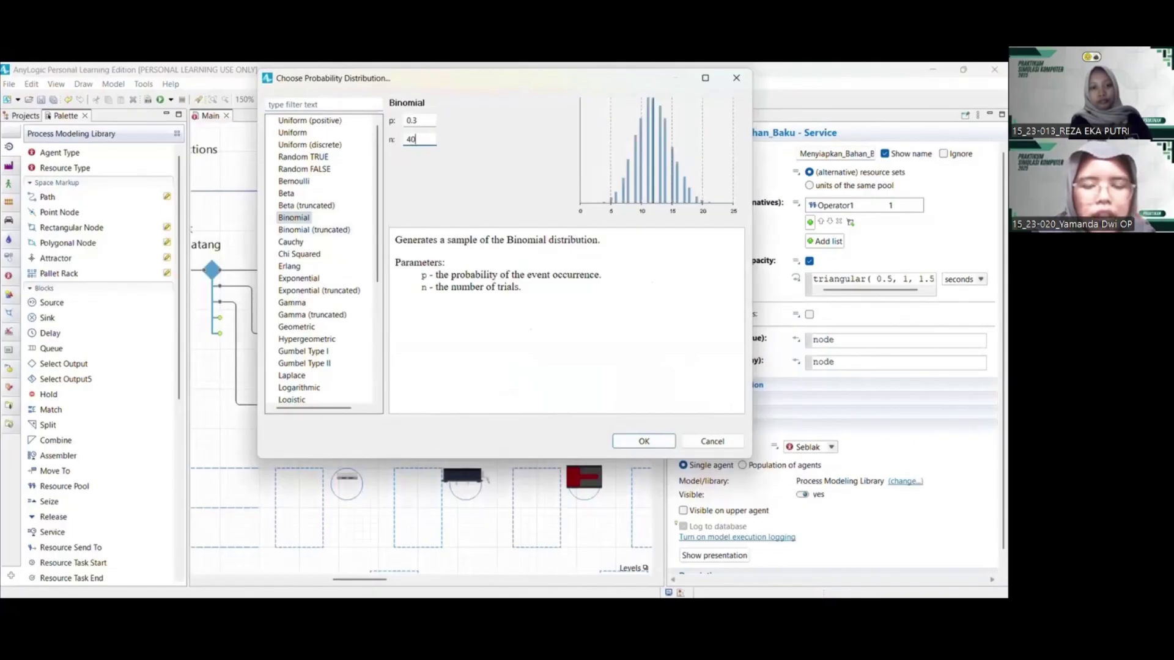
{"action": "left_click", "coordinate": [418, 121]}
{"action": "key", "text": "BackSpace"}
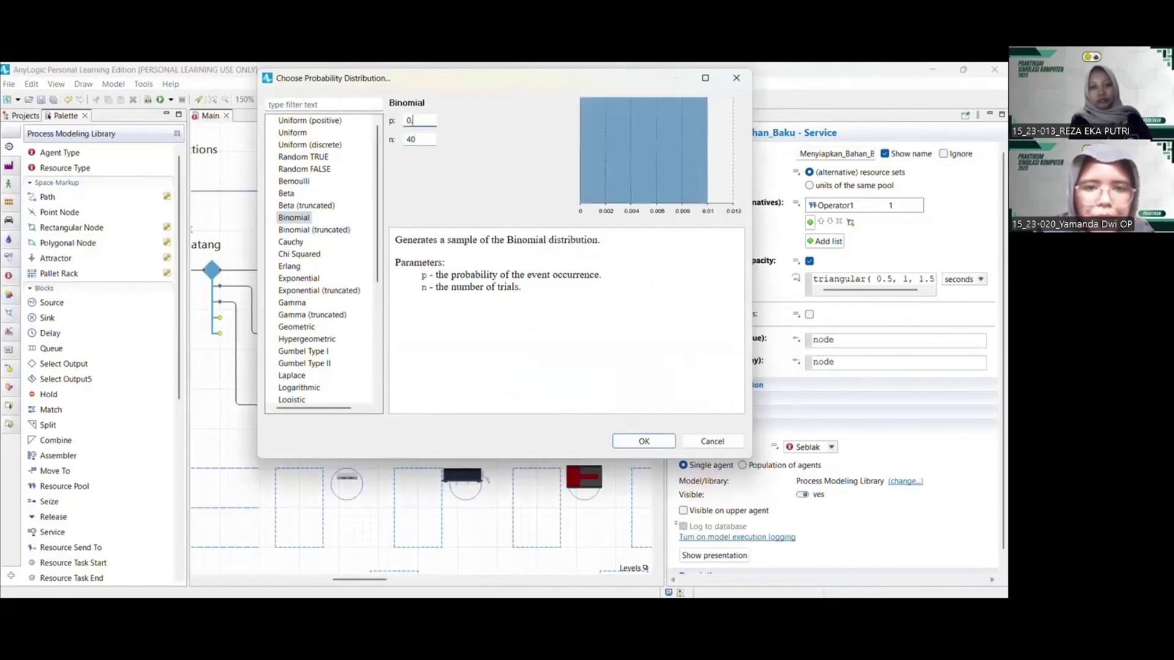
{"action": "type", "text": "91"}
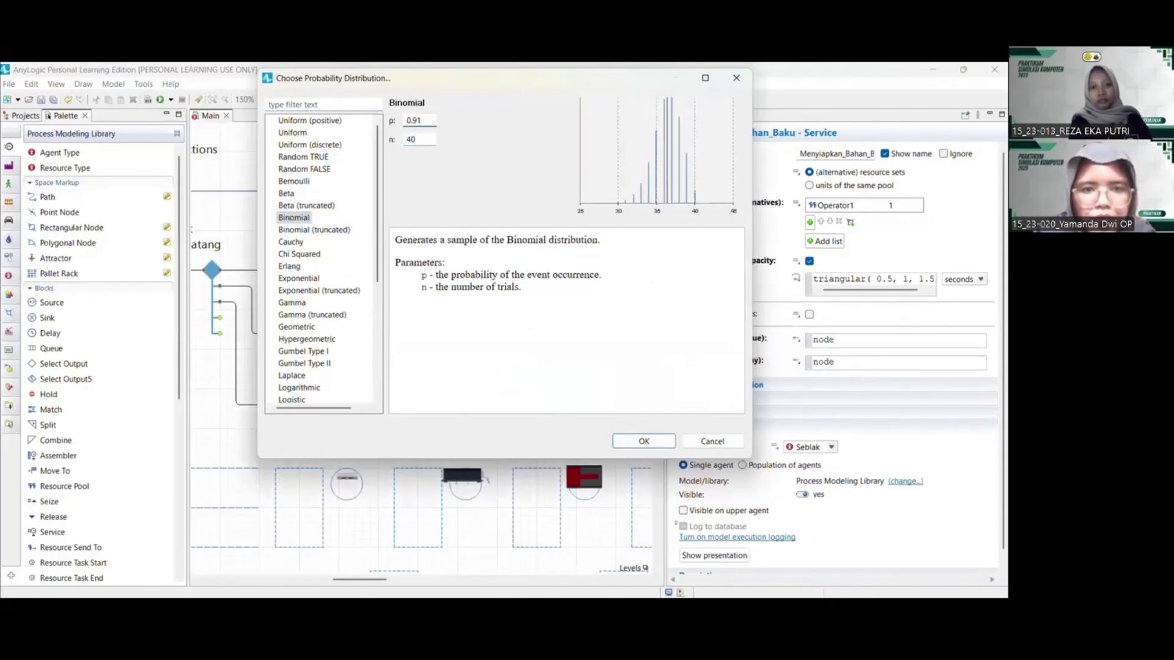
{"action": "type", "text": "88"}
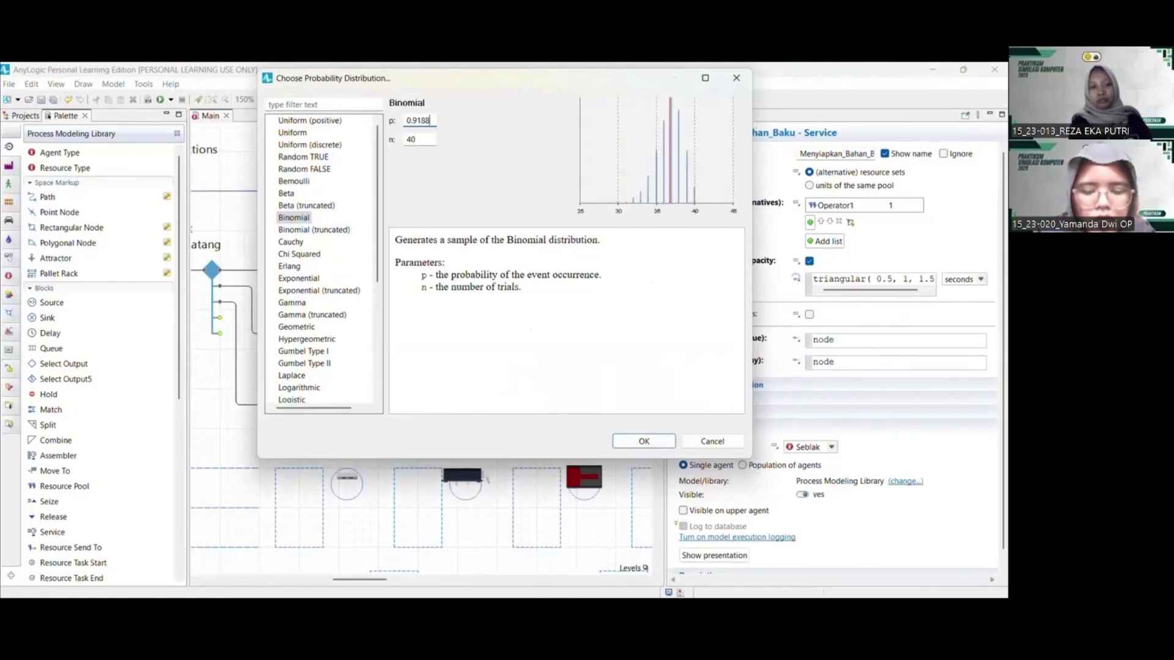
{"action": "type", "text": "2"}
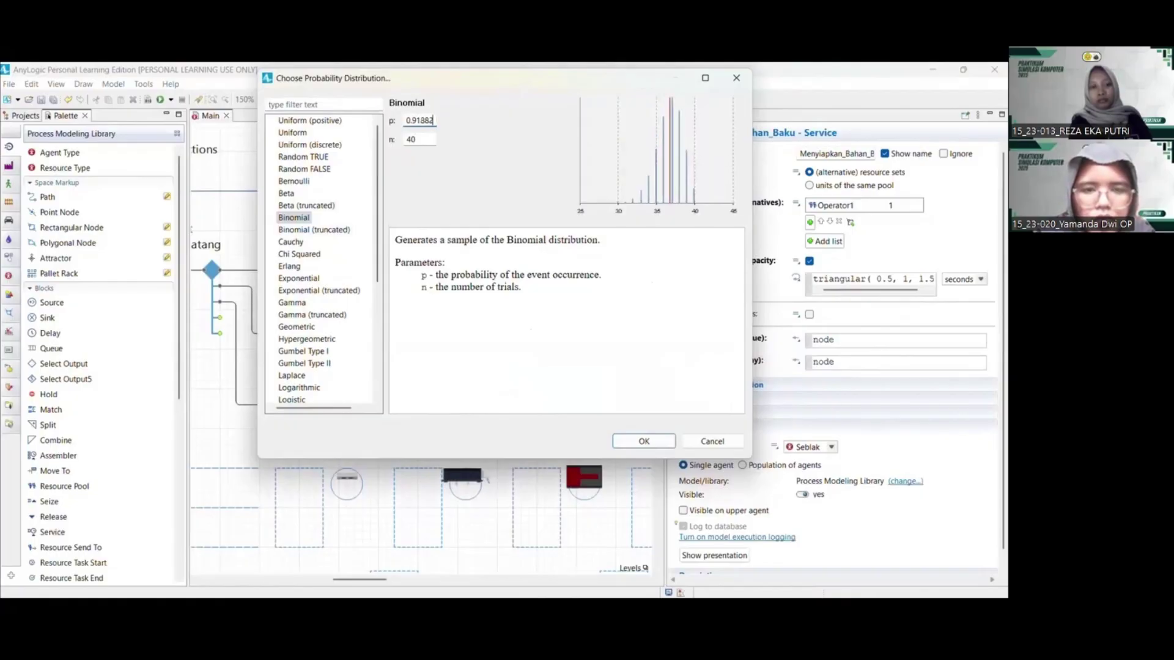
{"action": "left_click", "coordinate": [645, 441]}
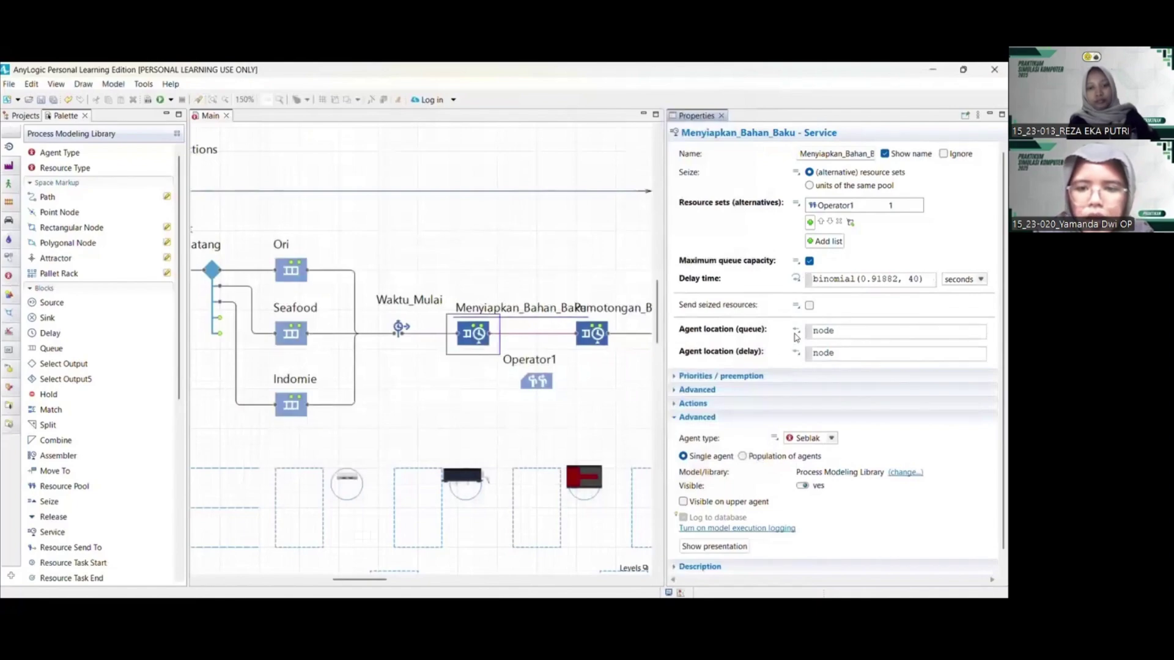
Set the Menyiapkan_Bahan_Baku agent locations to Antri_Menyiapkan for the queue and Stasiun_Menyiapkan for the delay
{"action": "left_click", "coordinate": [797, 330]}
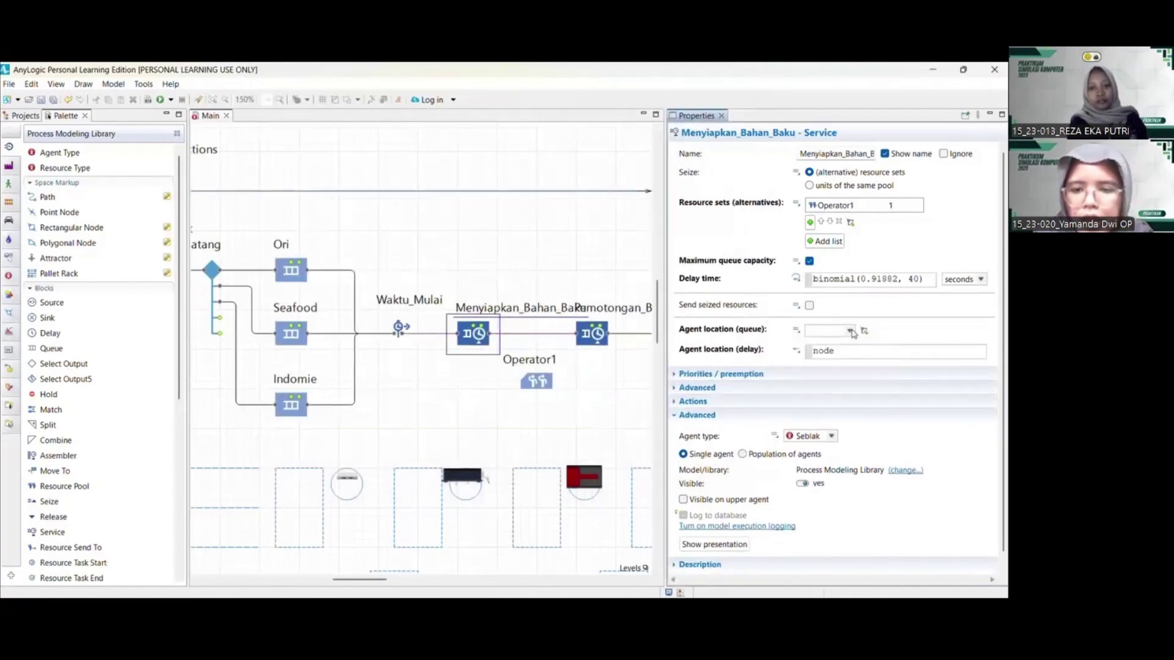
{"action": "left_click", "coordinate": [851, 331]}
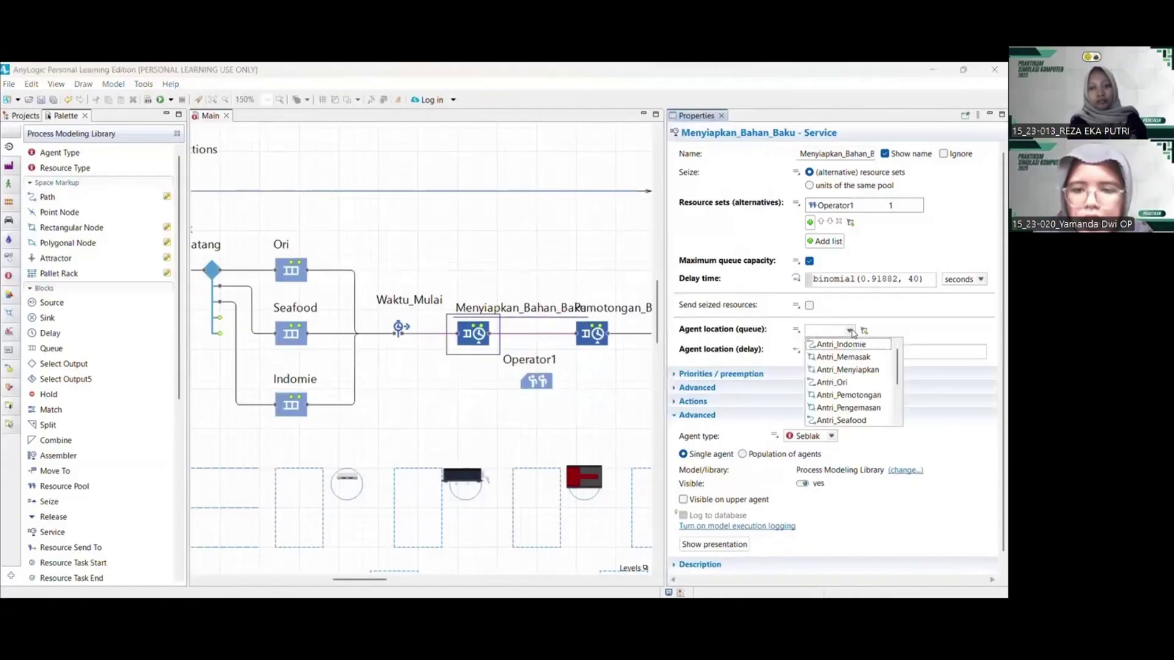
{"action": "left_click", "coordinate": [849, 369]}
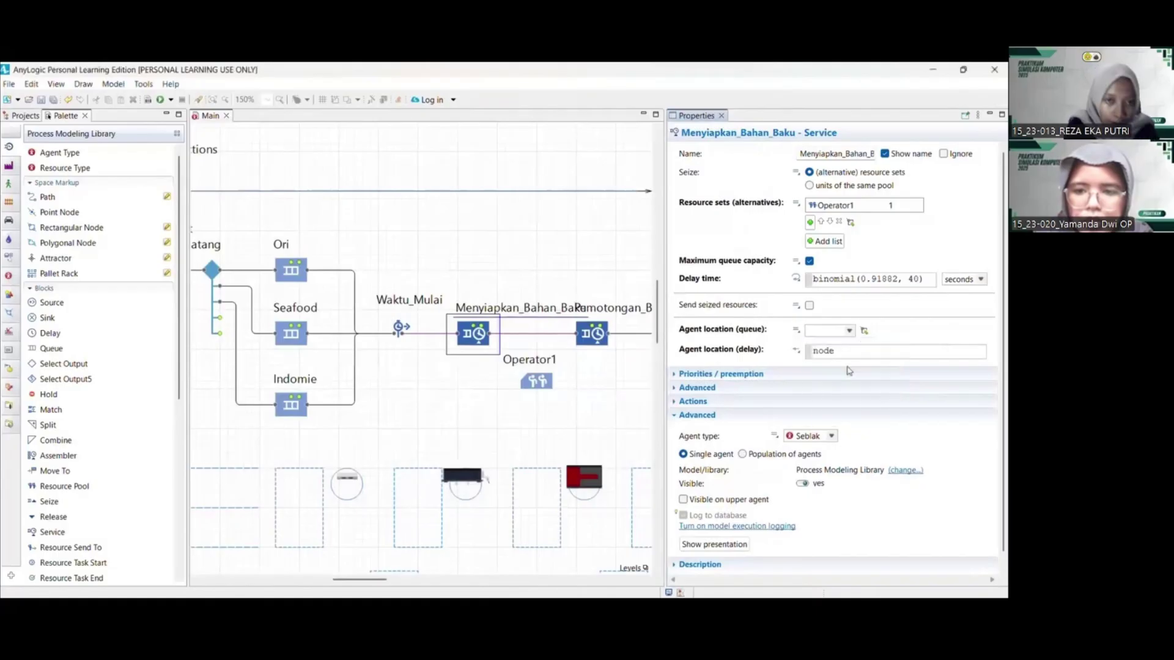
{"action": "left_click", "coordinate": [798, 352]}
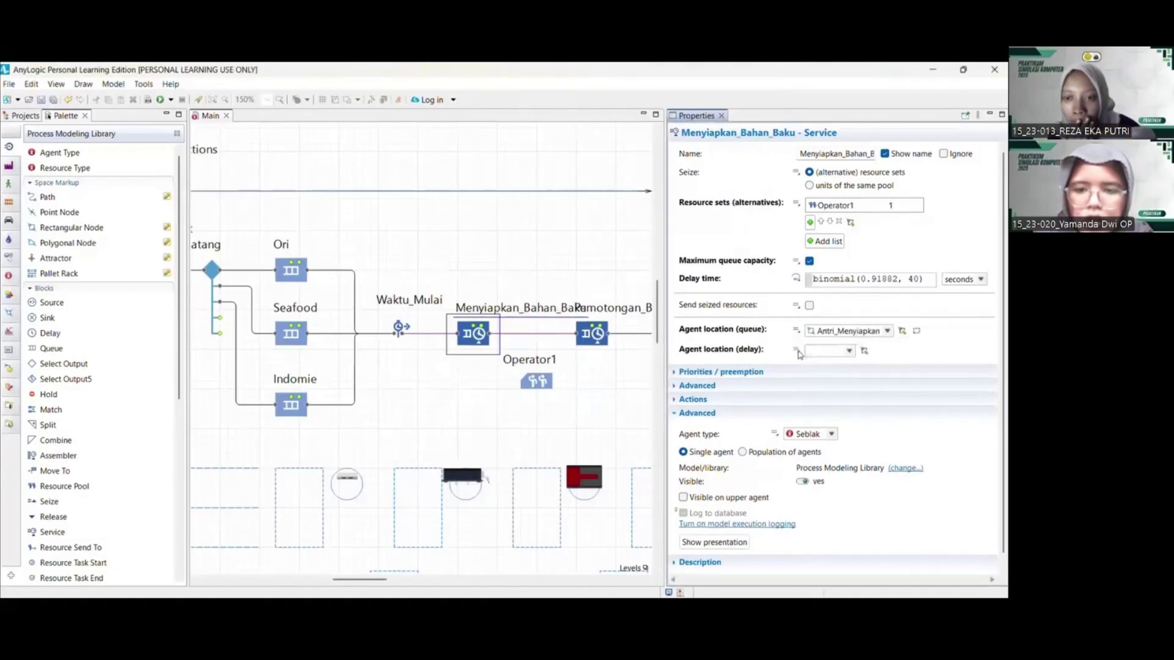
{"action": "left_click", "coordinate": [849, 352]}
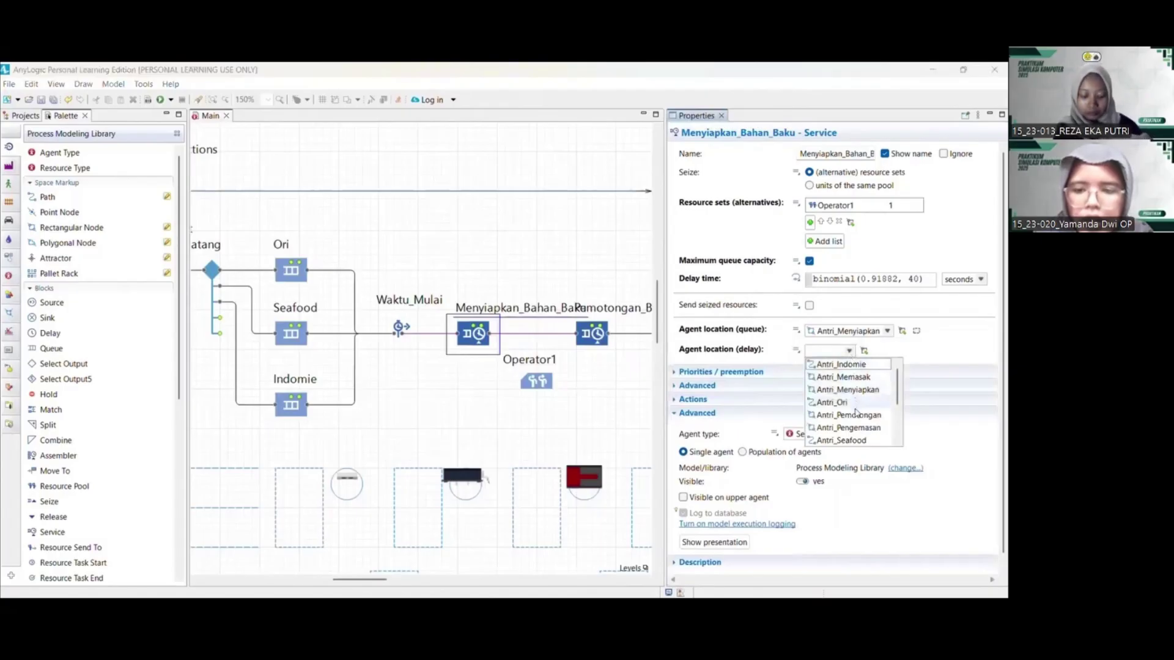
{"action": "scroll", "coordinate": [858, 420], "scroll_direction": "down", "scroll_amount": 2}
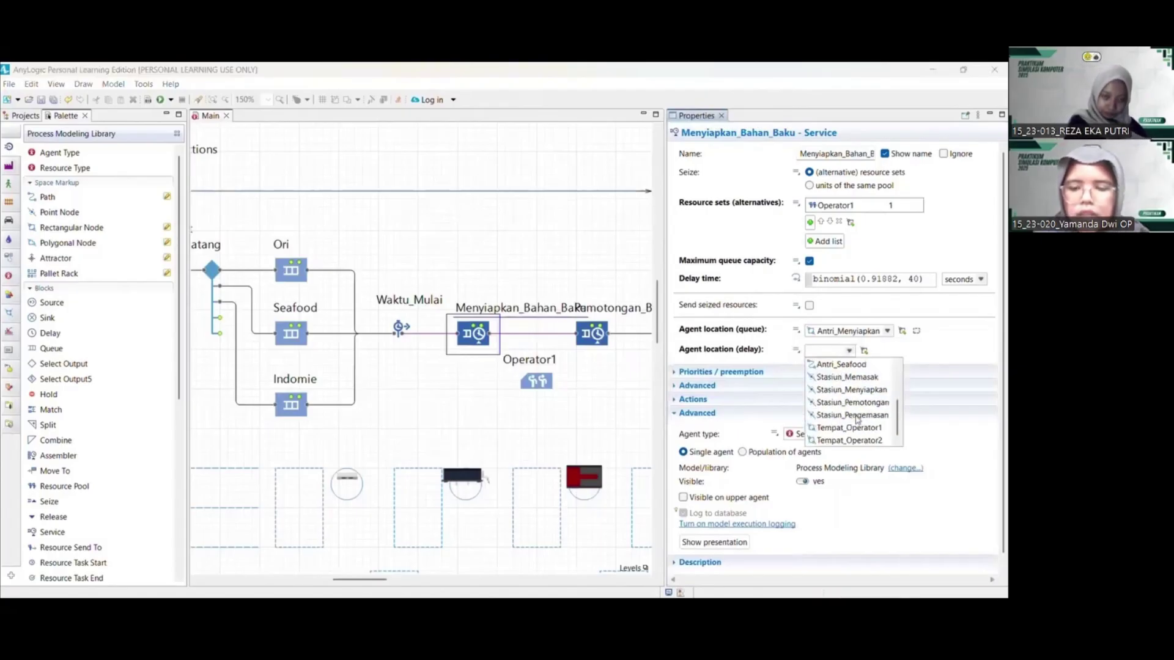
{"action": "left_click", "coordinate": [853, 390]}
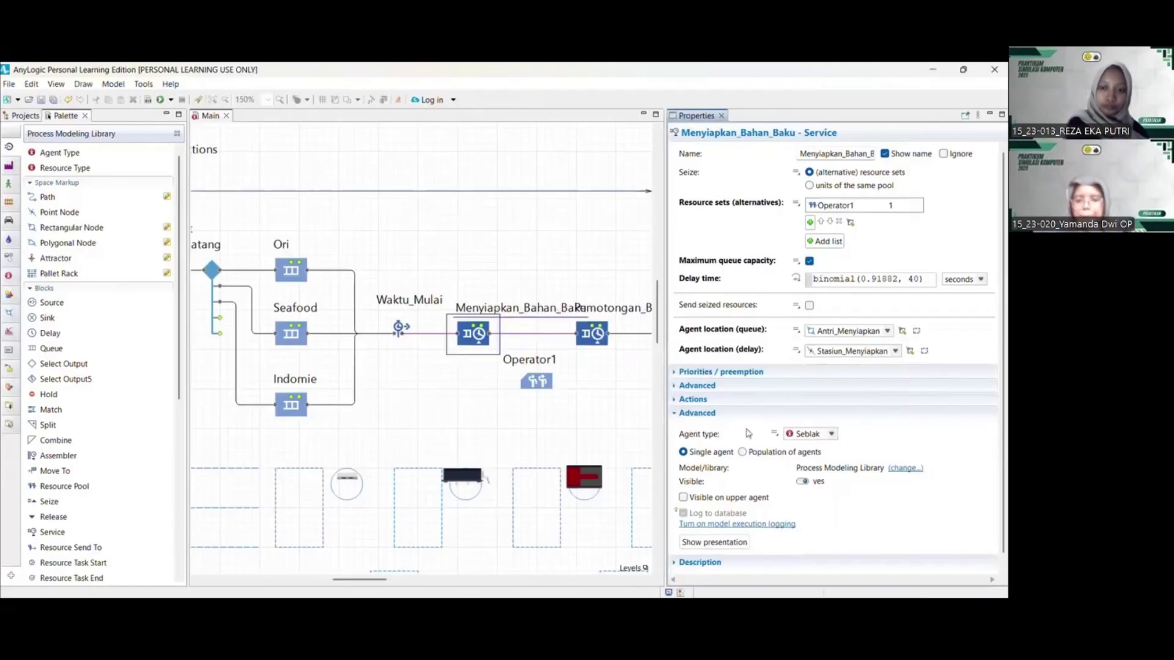
Assign Operator1 as the resource set of the Pemotongan_Bahan_Baku service and enable its maximum queue capacity
{"action": "scroll", "coordinate": [575, 447], "scroll_direction": "down", "scroll_amount": 3}
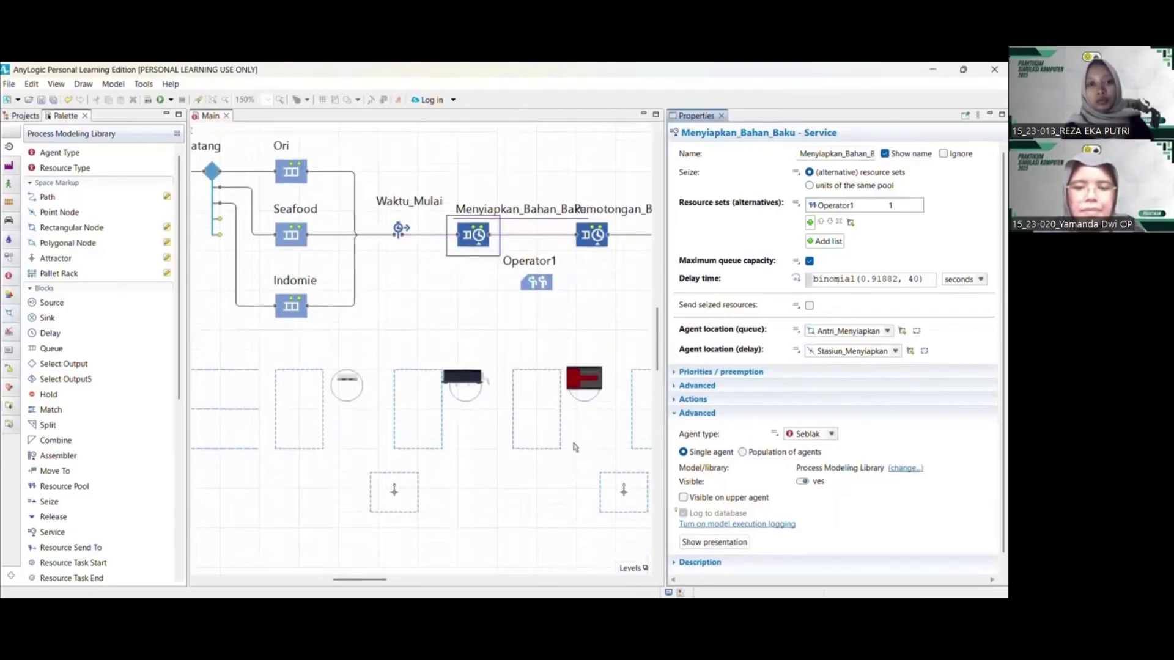
{"action": "scroll", "coordinate": [606, 422], "scroll_direction": "up", "scroll_amount": 1}
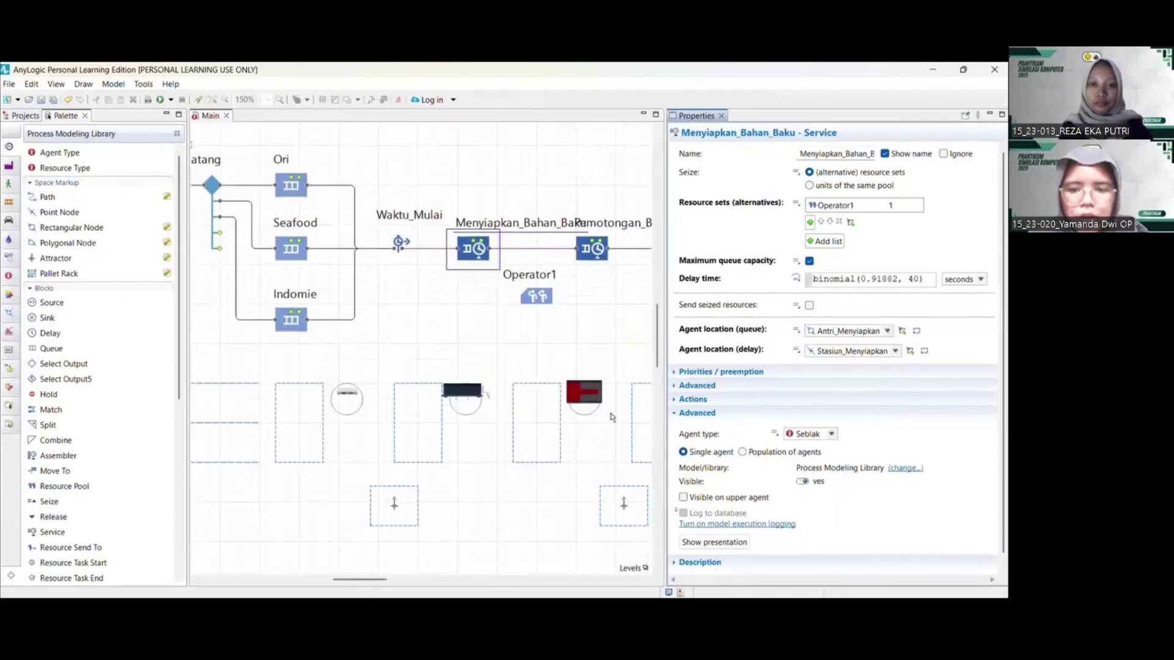
{"action": "scroll", "coordinate": [581, 367], "scroll_direction": "right", "scroll_amount": 2}
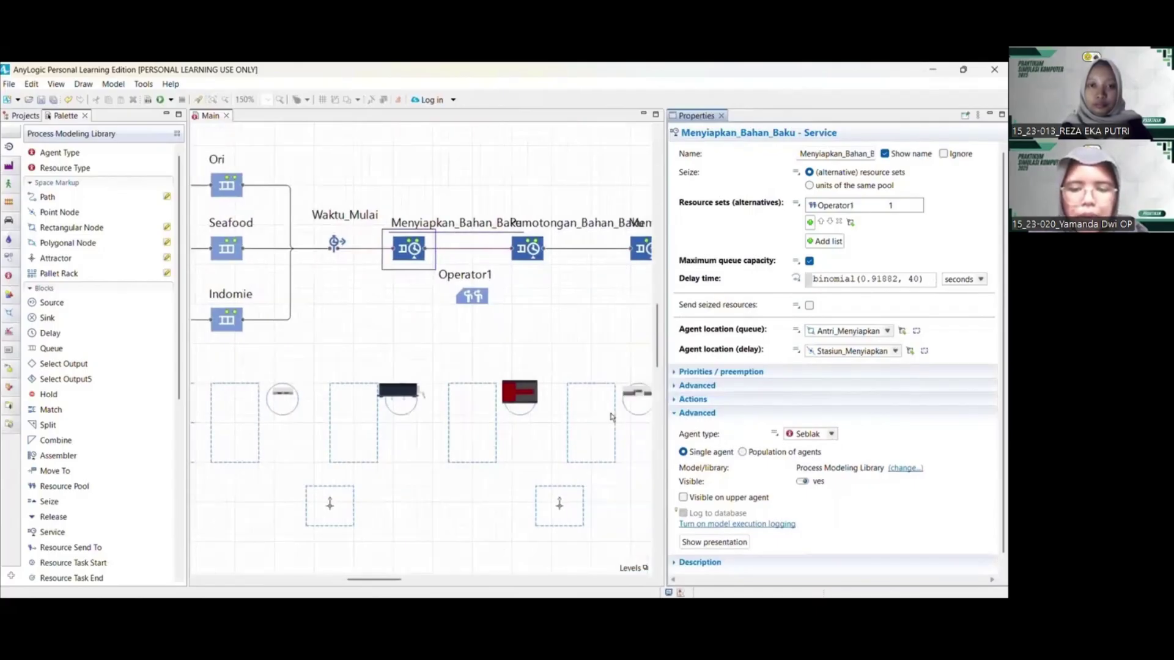
{"action": "left_click", "coordinate": [525, 255]}
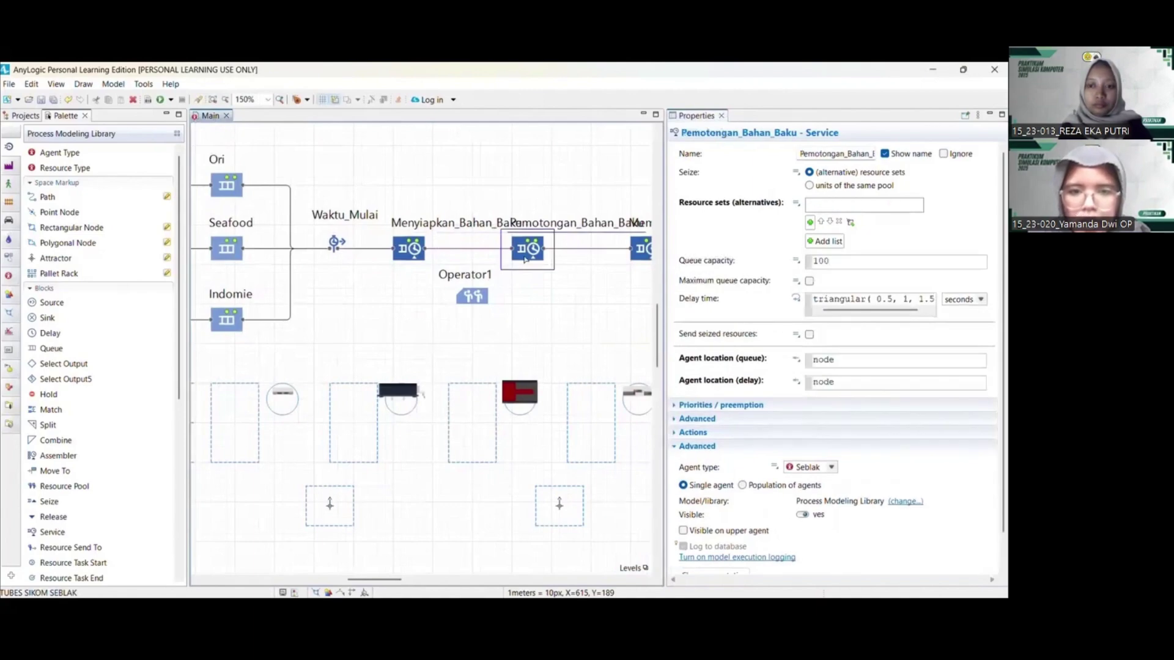
{"action": "left_click", "coordinate": [810, 222]}
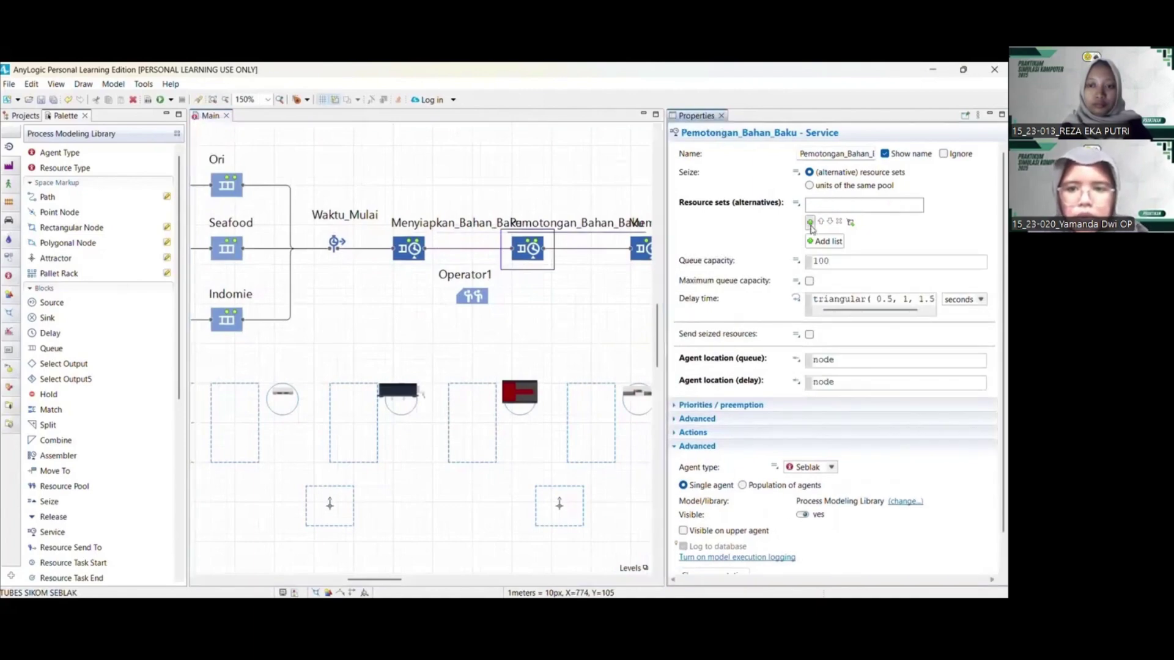
{"action": "left_click", "coordinate": [826, 239]}
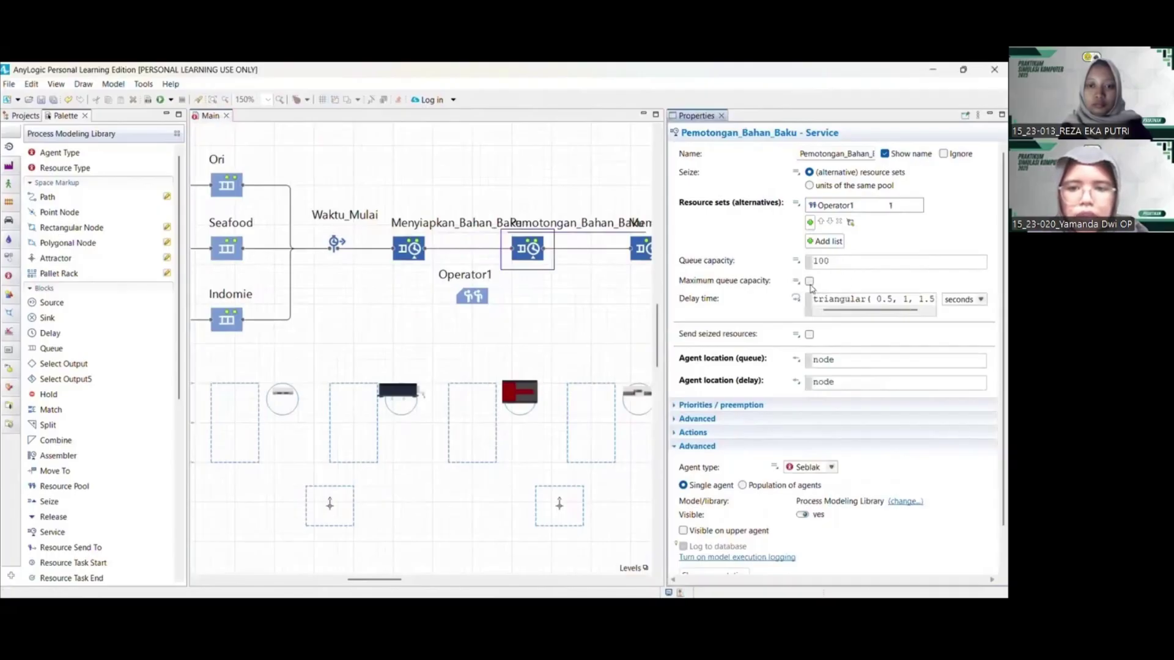
{"action": "left_click", "coordinate": [809, 282]}
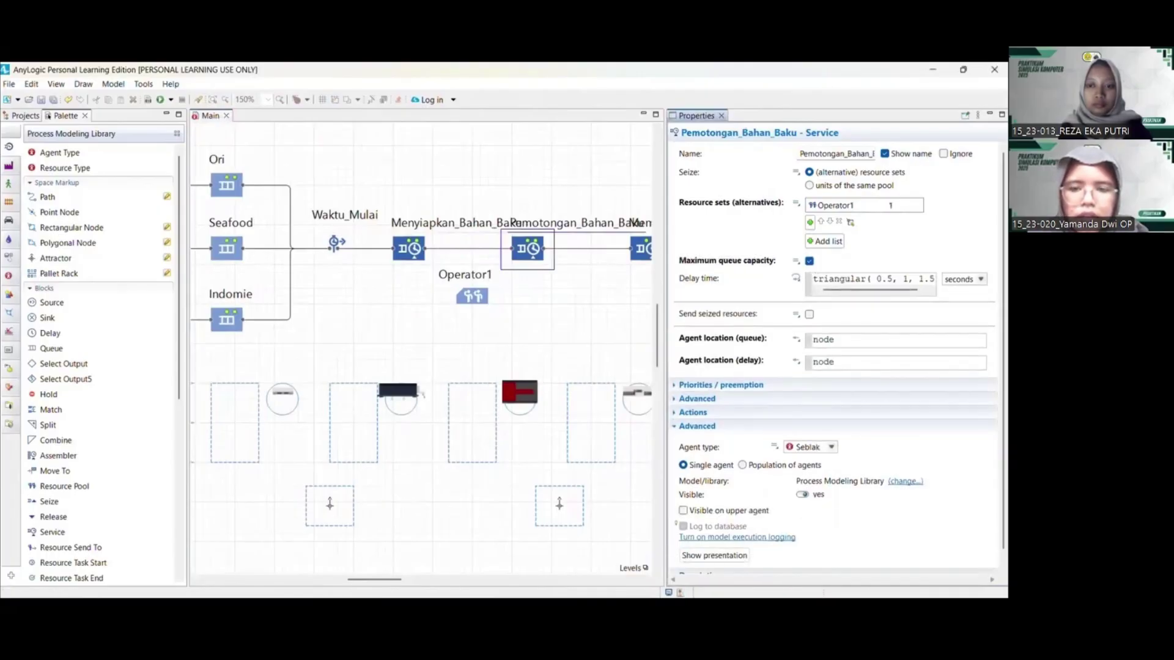
{"action": "left_click", "coordinate": [813, 279]}
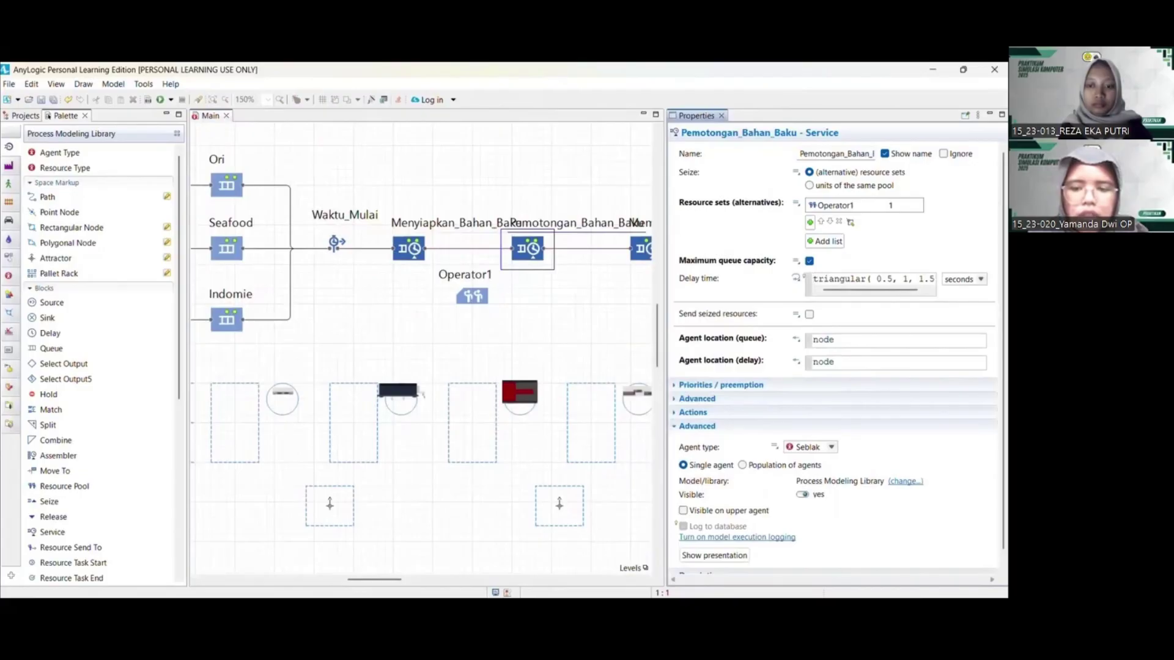
Switch to EasyFit and fit distributions to rows 1 to 10 of column B in Table1, using the Discrete data domain
{"action": "left_click", "coordinate": [260, 611]}
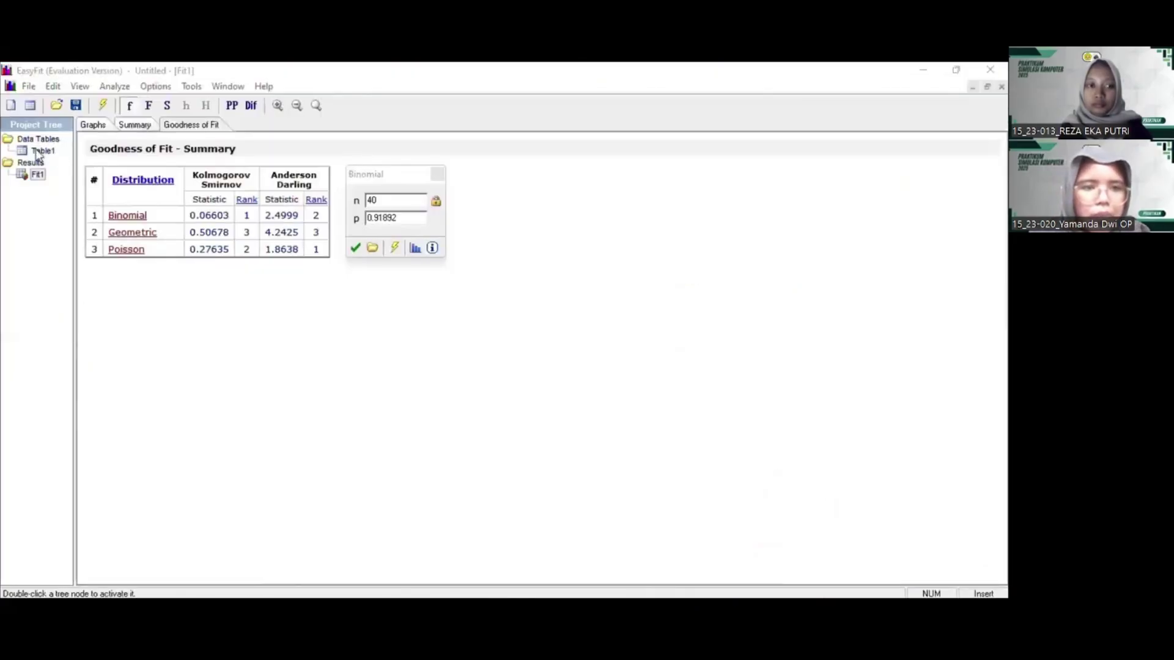
{"action": "double_click", "coordinate": [40, 151]}
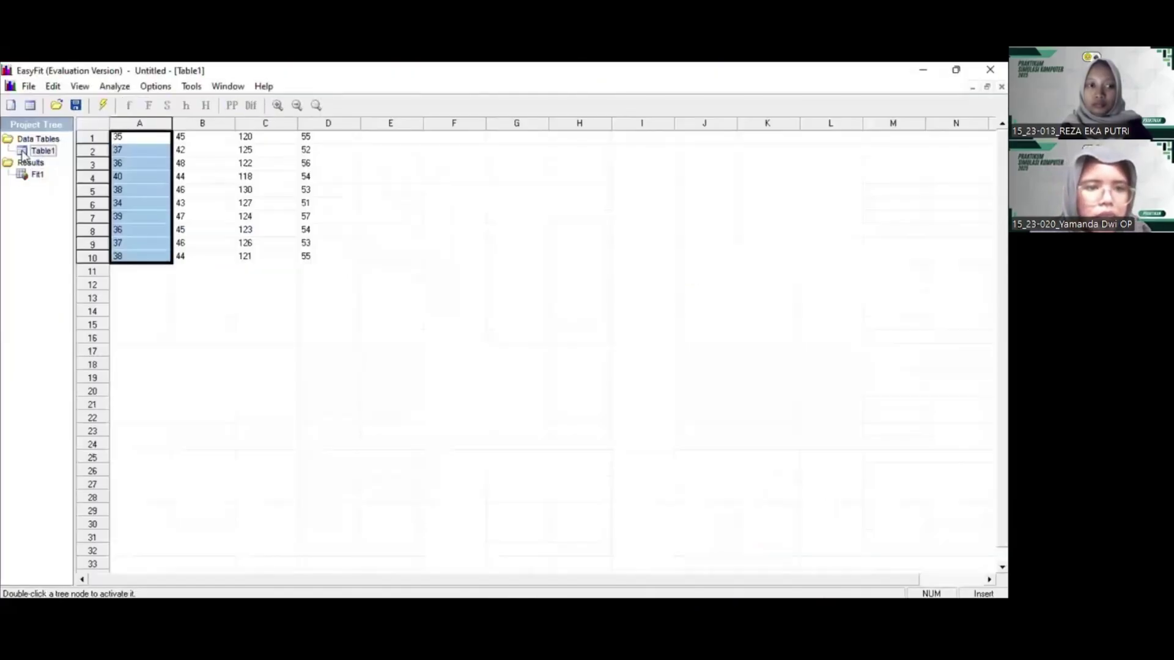
{"action": "left_click", "coordinate": [373, 262]}
{"action": "left_click_drag", "start_coordinate": [218, 135], "coordinate": [215, 255]}
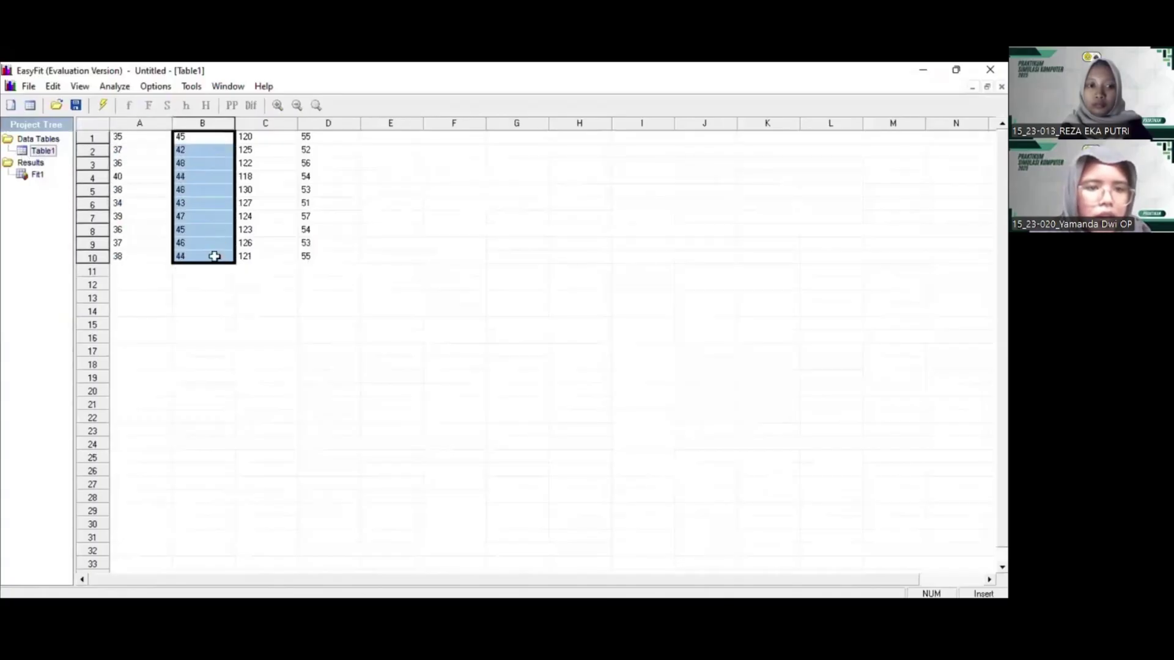
{"action": "left_click", "coordinate": [112, 87]}
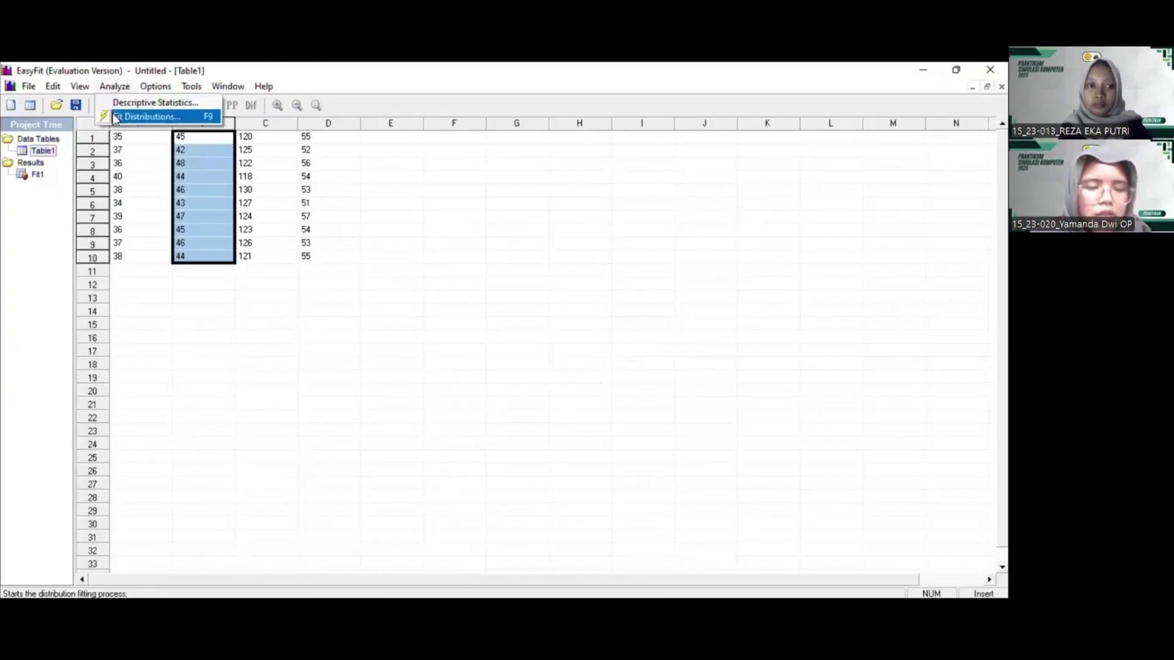
{"action": "left_click", "coordinate": [147, 116]}
{"action": "left_click", "coordinate": [558, 406]}
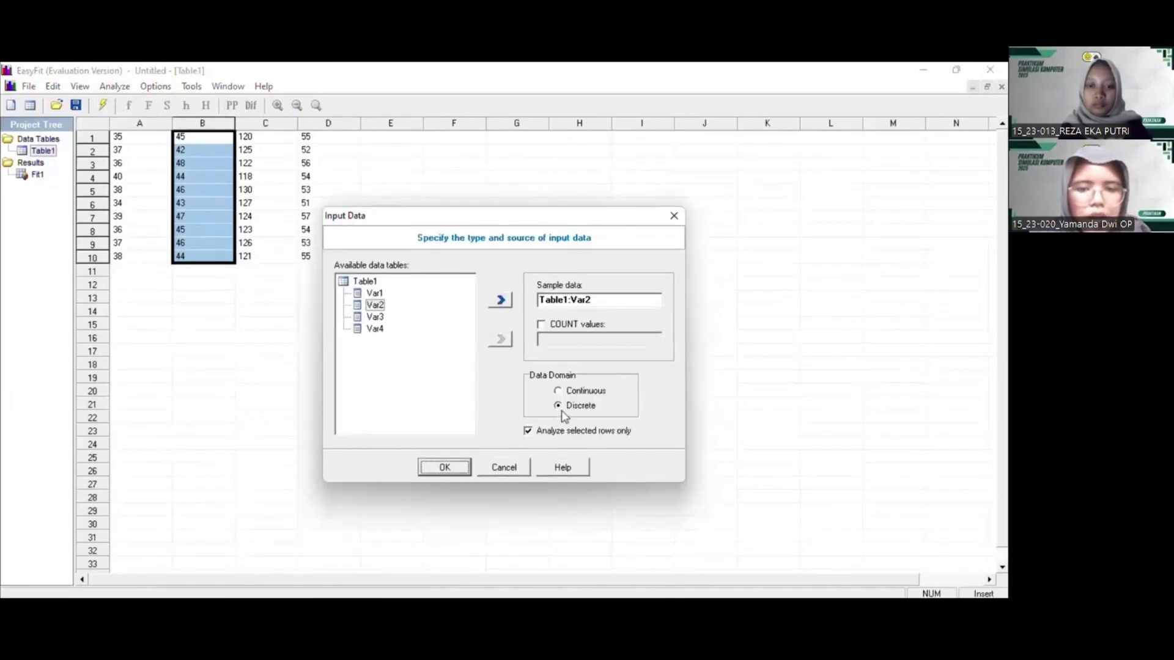
{"action": "left_click", "coordinate": [445, 468]}
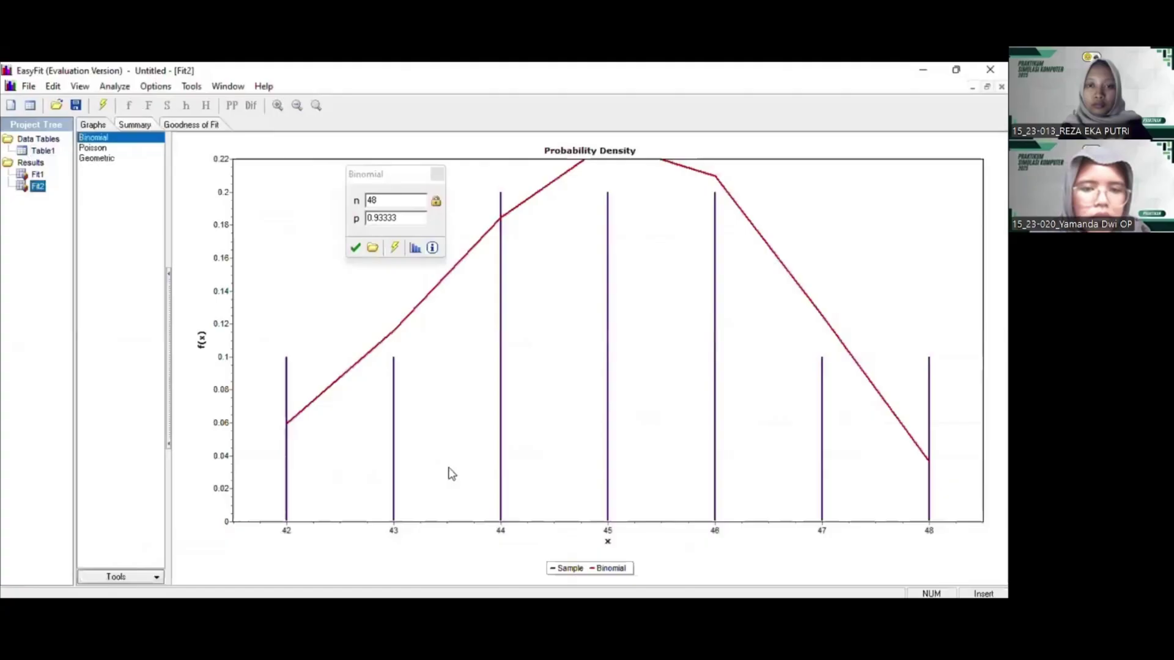
Examine the goodness-of-fit summary and the Binomial parameters of the column B fit
{"action": "left_click", "coordinate": [210, 125]}
{"action": "left_click", "coordinate": [376, 177]}
{"action": "left_click_drag", "start_coordinate": [375, 177], "coordinate": [368, 177]}
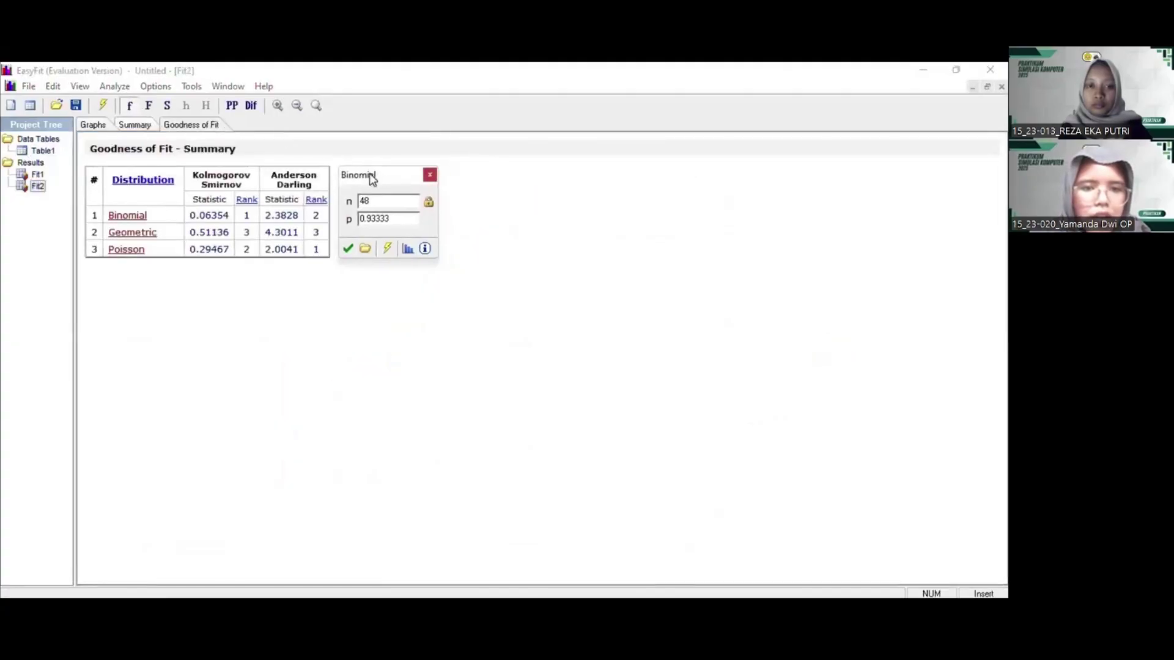
{"action": "left_click", "coordinate": [510, 276]}
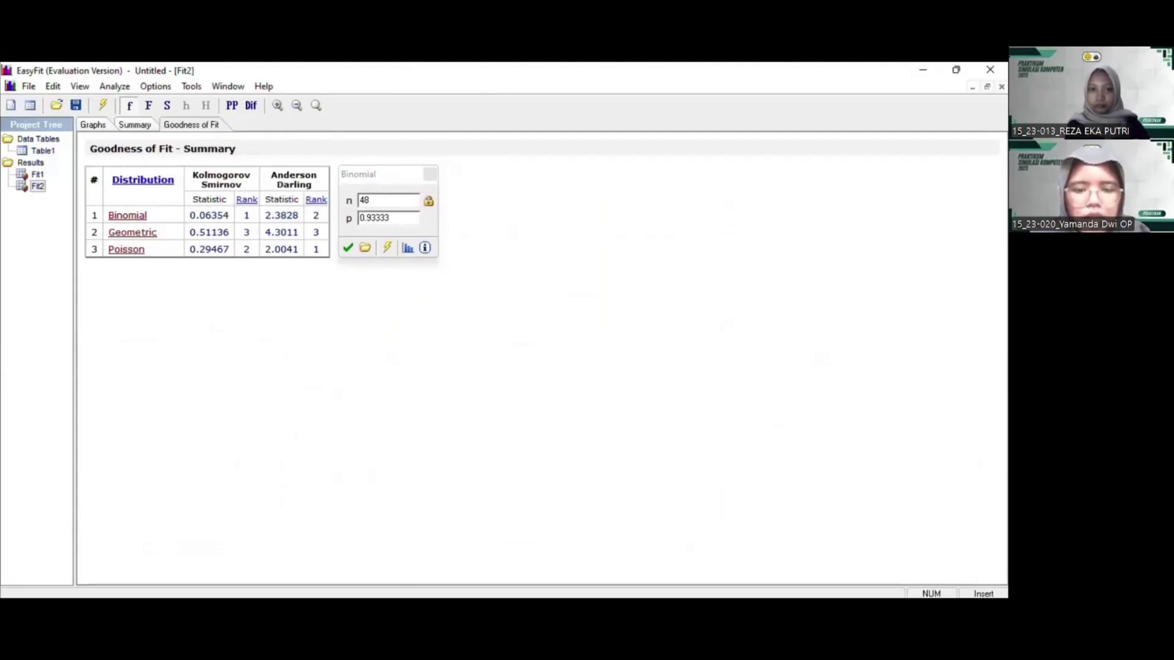
Switch to AnyLogic and choose the Binomial distribution to replace the triangular delay time of the Pemotongan_Bahan_Baku service
{"action": "left_click", "coordinate": [407, 596]}
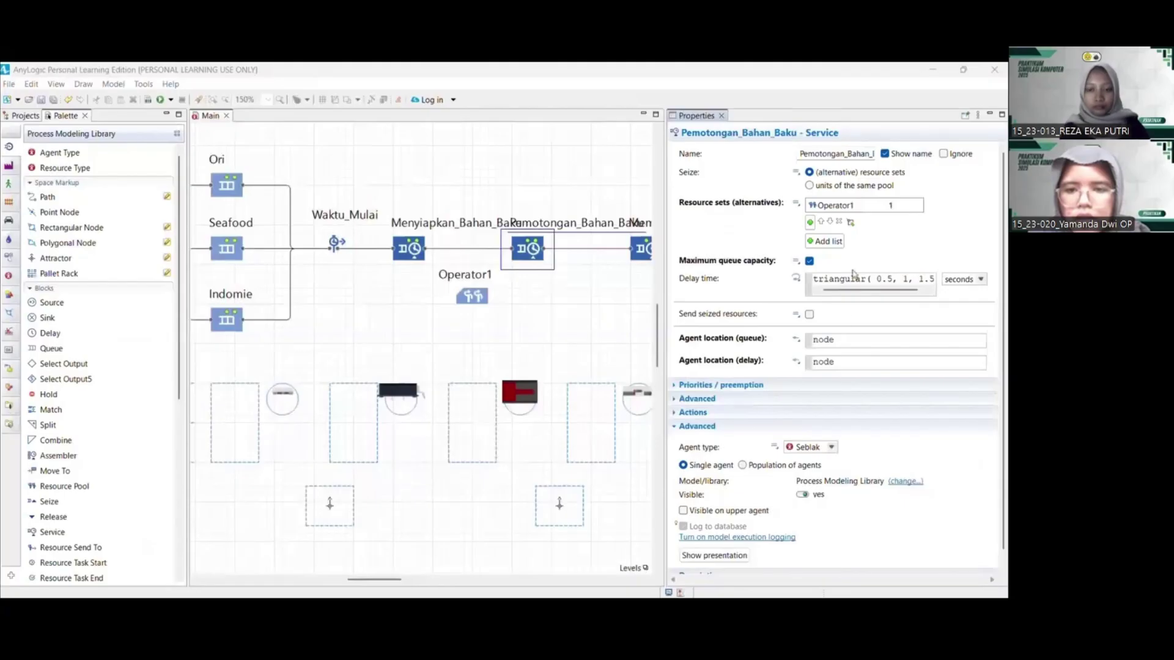
{"action": "left_click_drag", "start_coordinate": [814, 279], "coordinate": [937, 279]}
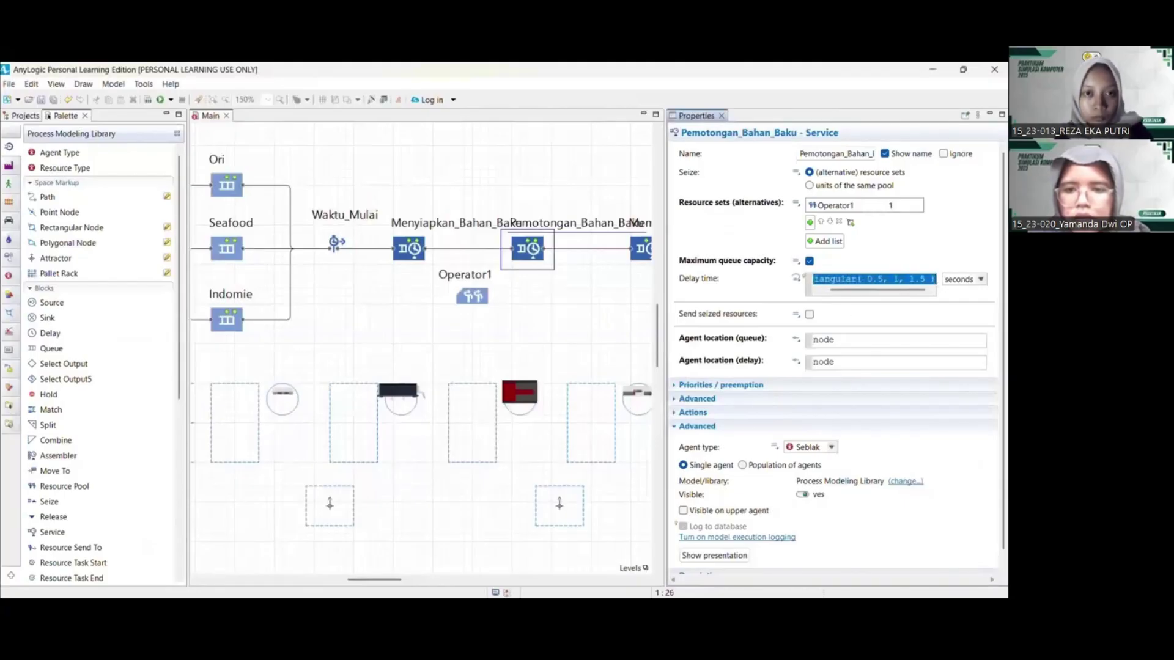
{"action": "key", "text": "BackSpace"}
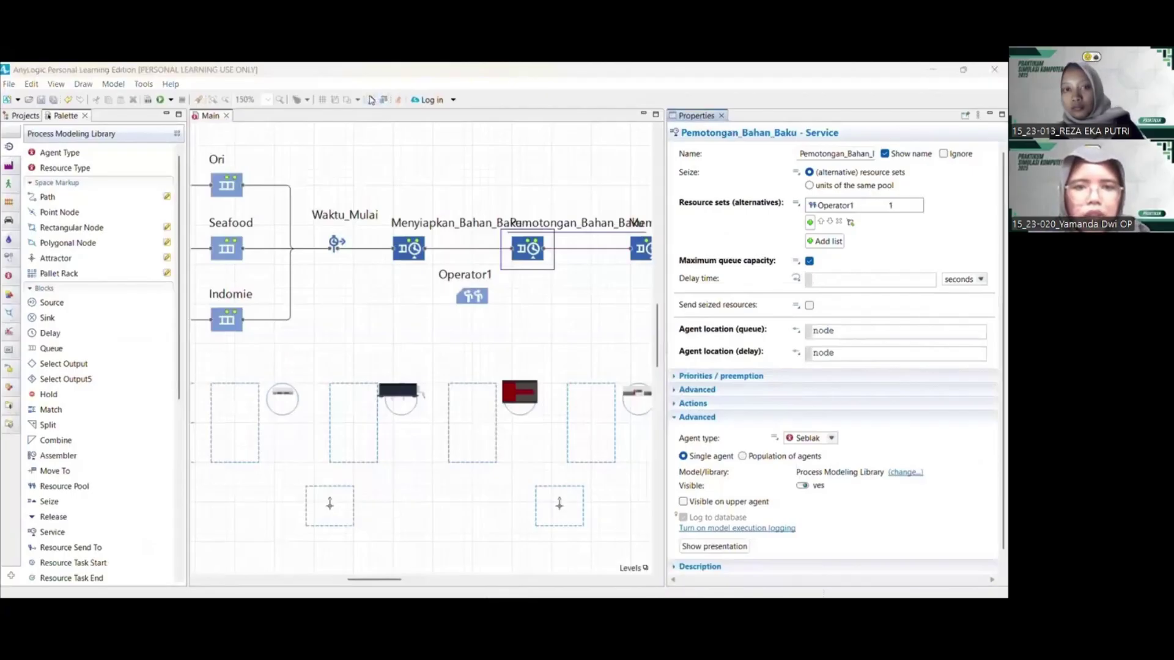
{"action": "left_click", "coordinate": [796, 278]}
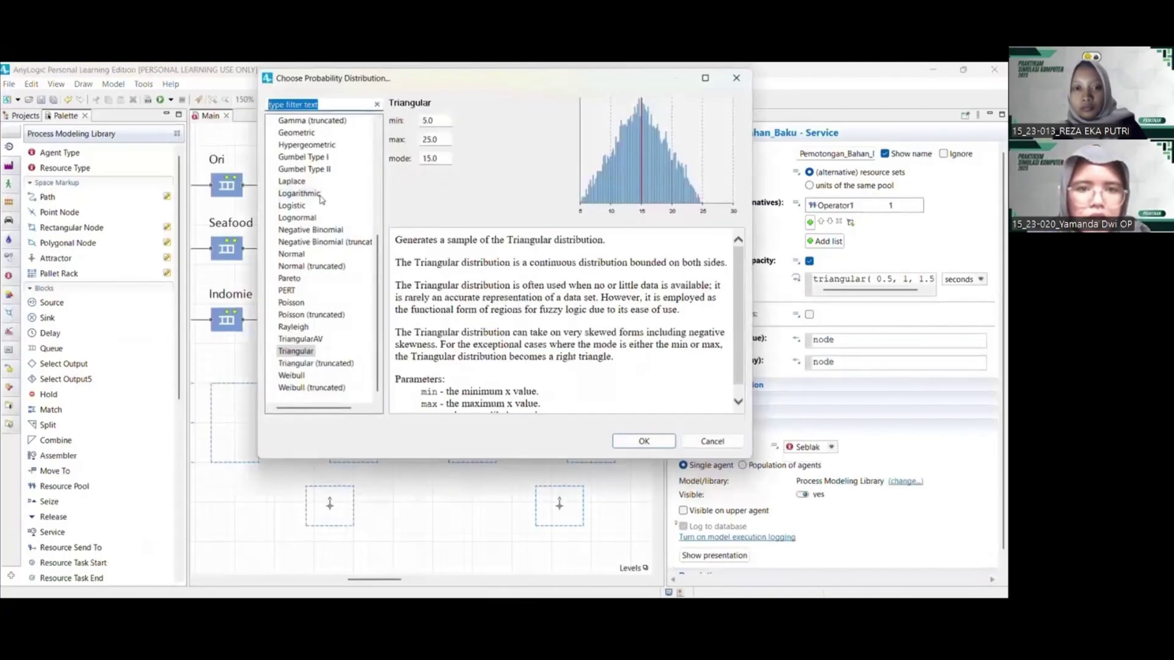
{"action": "scroll", "coordinate": [321, 196], "scroll_direction": "up", "scroll_amount": 5}
{"action": "left_click", "coordinate": [294, 218]}
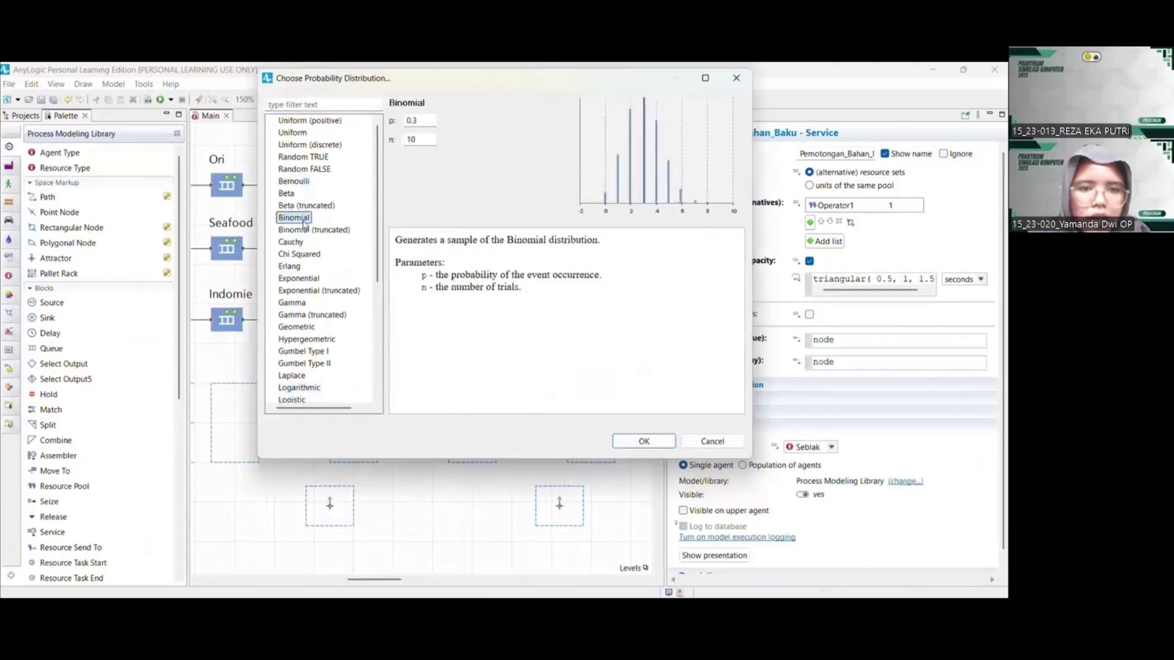
Set the Binomial parameters to n 48 and p 0.93333 and apply them to the Pemotongan_Bahan_Baku delay time
{"action": "left_click", "coordinate": [416, 139]}
{"action": "double_click", "coordinate": [413, 140]}
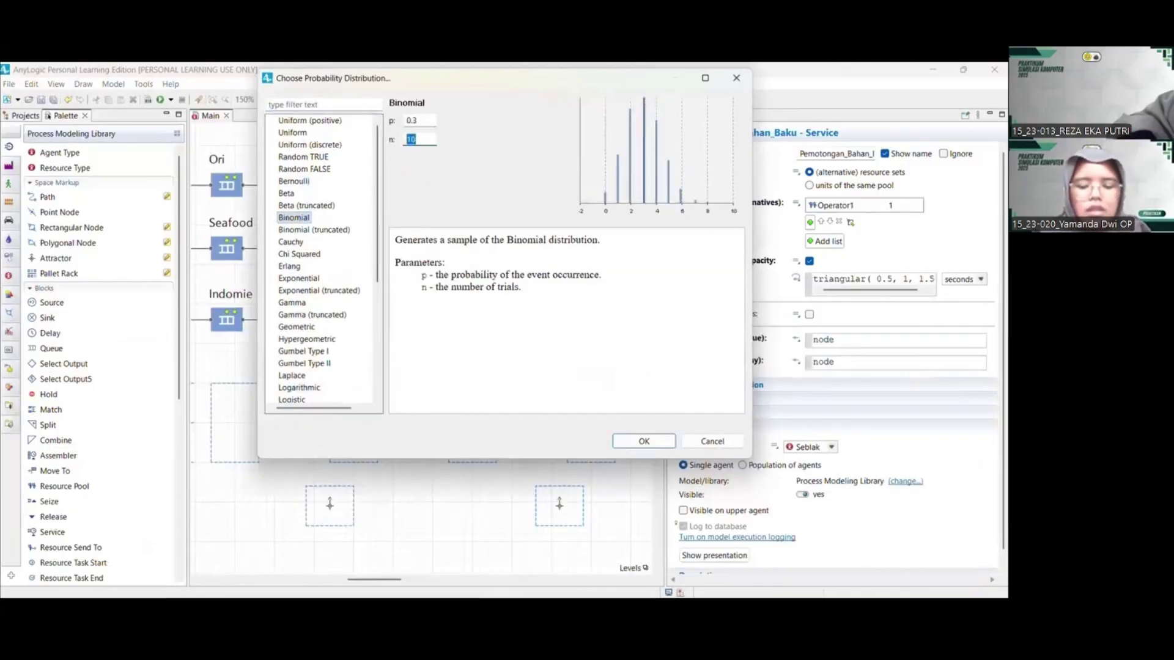
{"action": "type", "text": "48"}
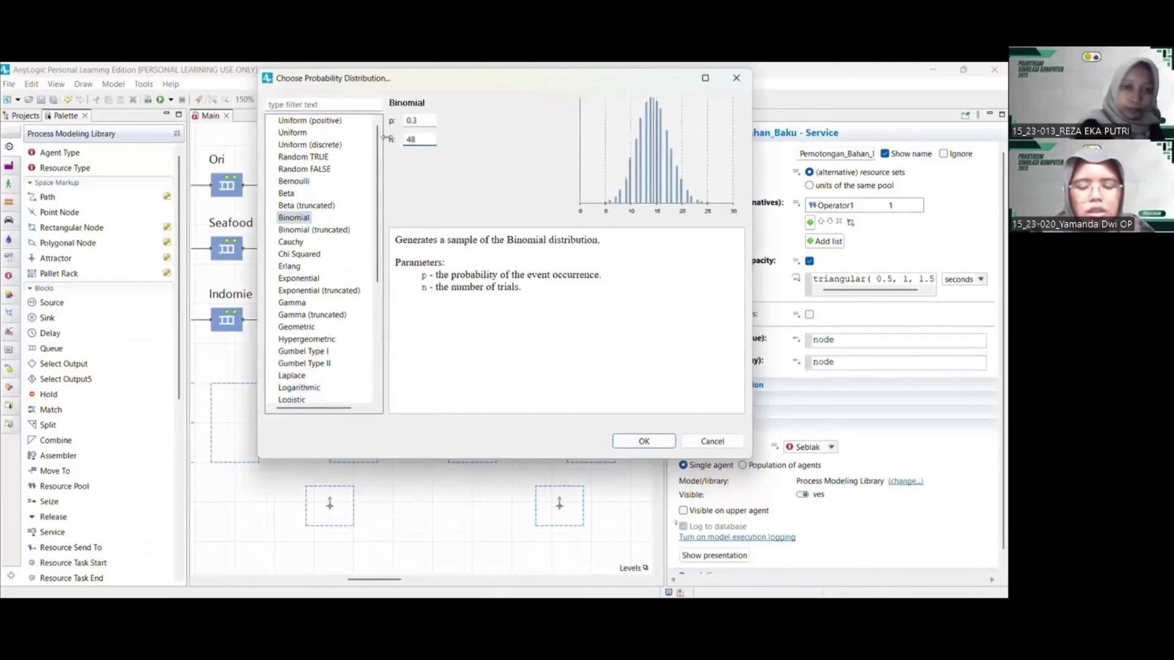
{"action": "left_click", "coordinate": [419, 120]}
{"action": "key", "text": "BackSpace"}
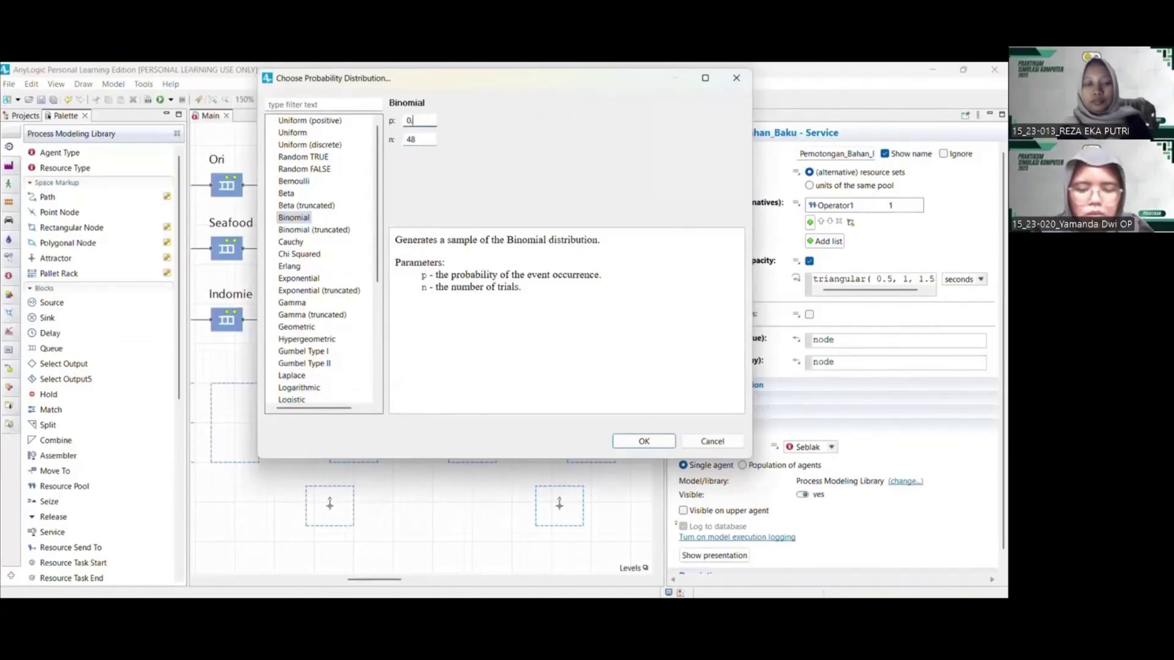
{"action": "type", "text": "93"}
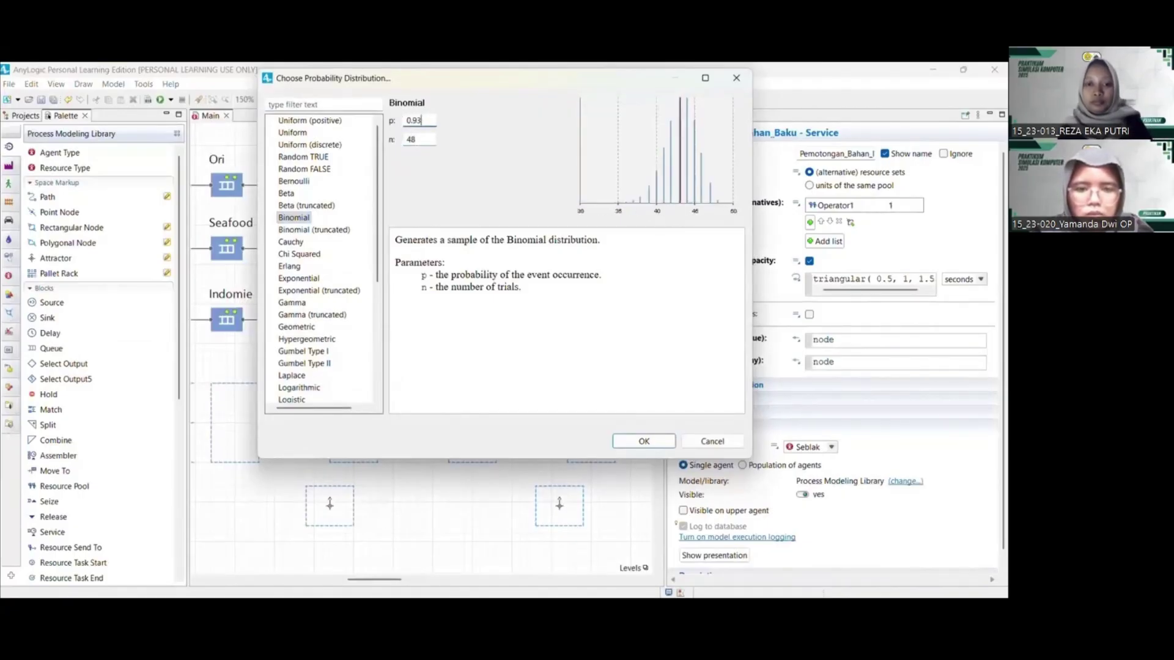
{"action": "type", "text": "333"}
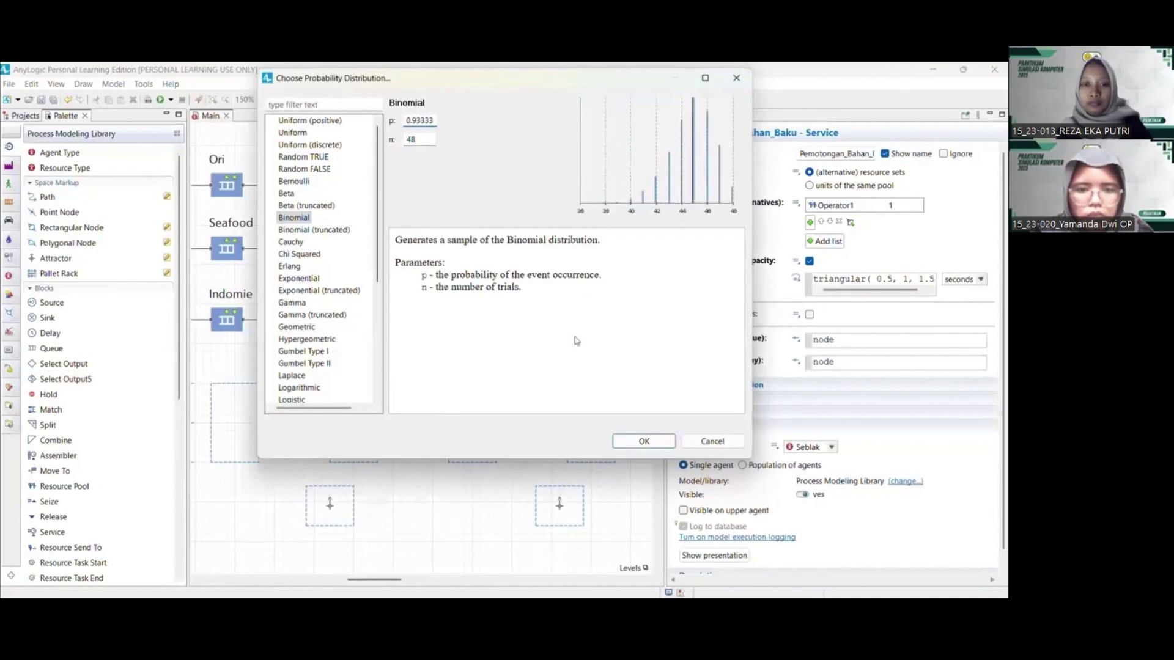
{"action": "left_click", "coordinate": [641, 441]}
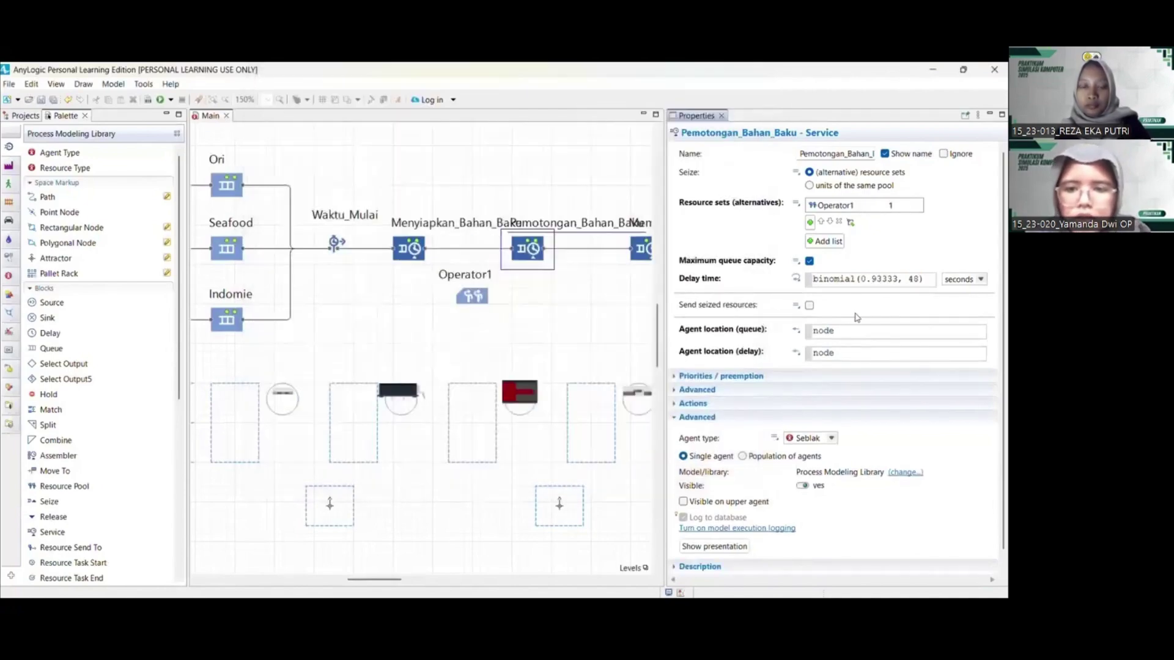
Set the Pemotongan_Bahan_Baku agent locations to Antri_Pemotongan for the queue and Stasiun_Pemotongan for the delay
{"action": "left_click", "coordinate": [796, 331]}
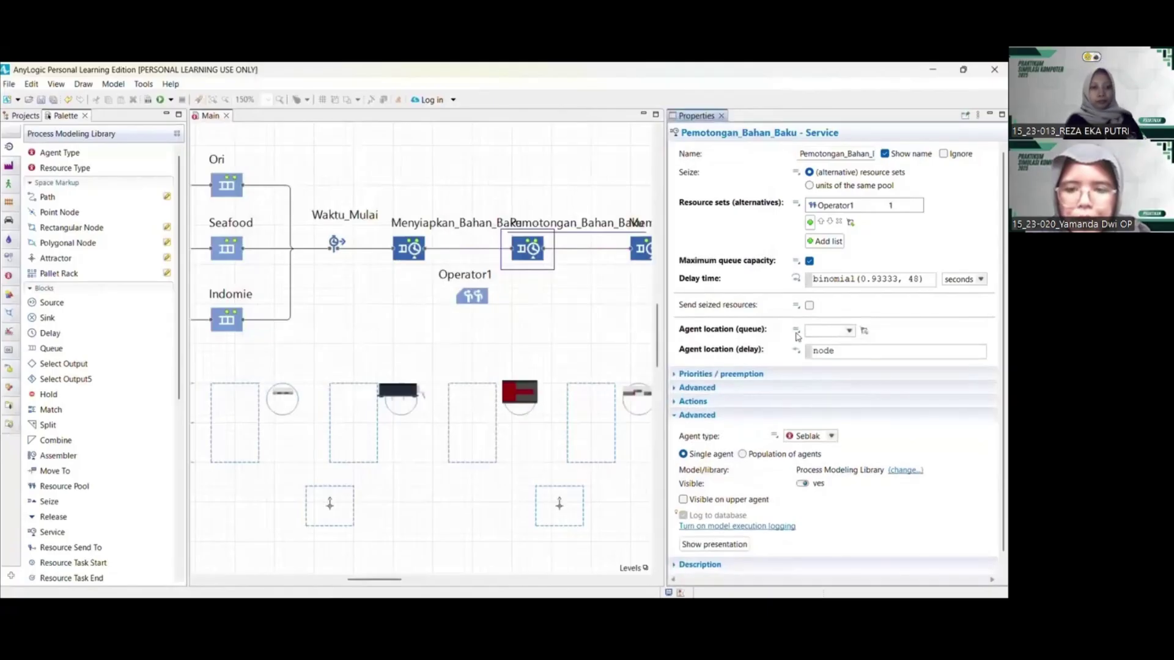
{"action": "left_click", "coordinate": [849, 331]}
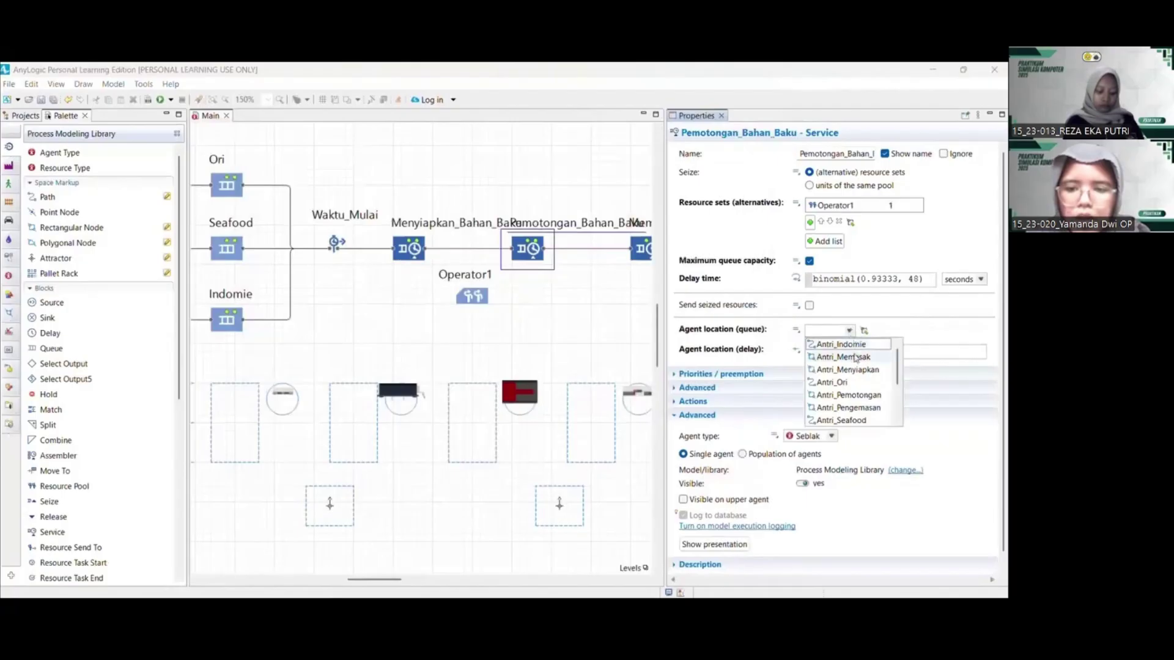
{"action": "left_click", "coordinate": [856, 395]}
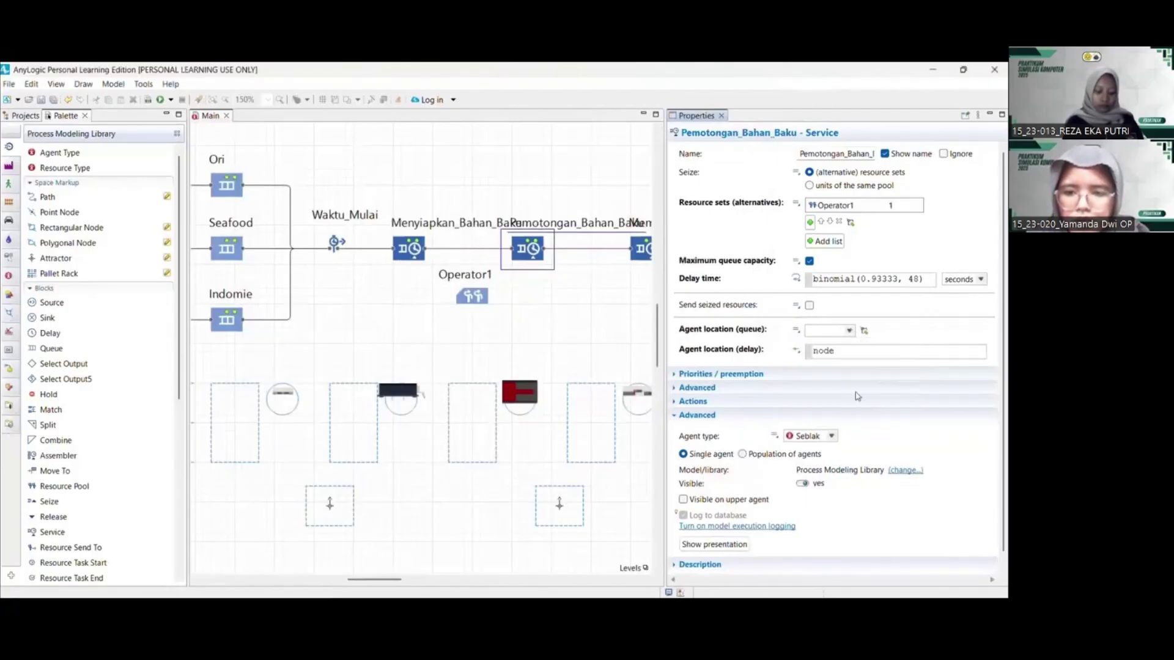
{"action": "left_click", "coordinate": [796, 353]}
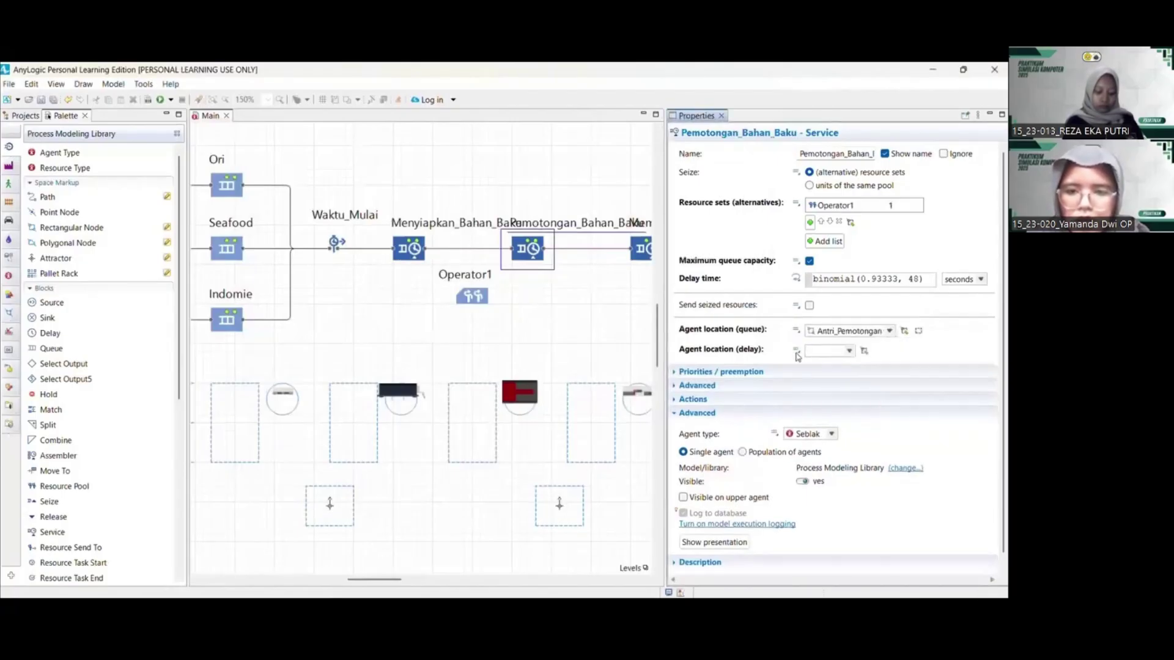
{"action": "left_click", "coordinate": [849, 351]}
{"action": "scroll", "coordinate": [850, 398], "scroll_direction": "down", "scroll_amount": 2}
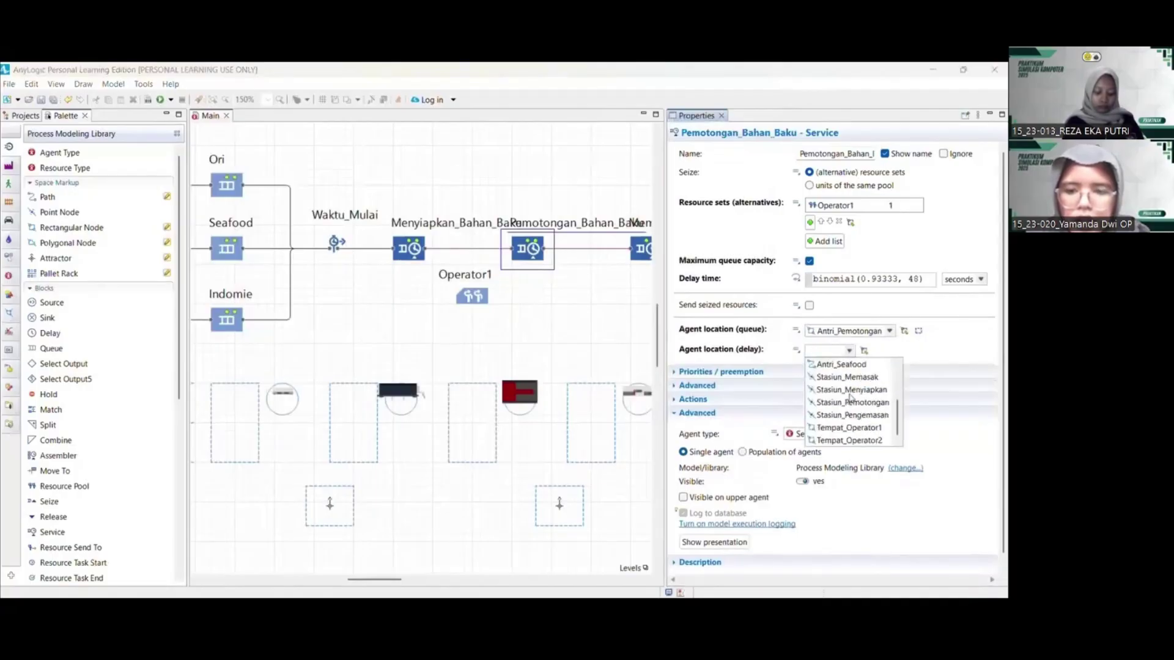
{"action": "left_click", "coordinate": [852, 402]}
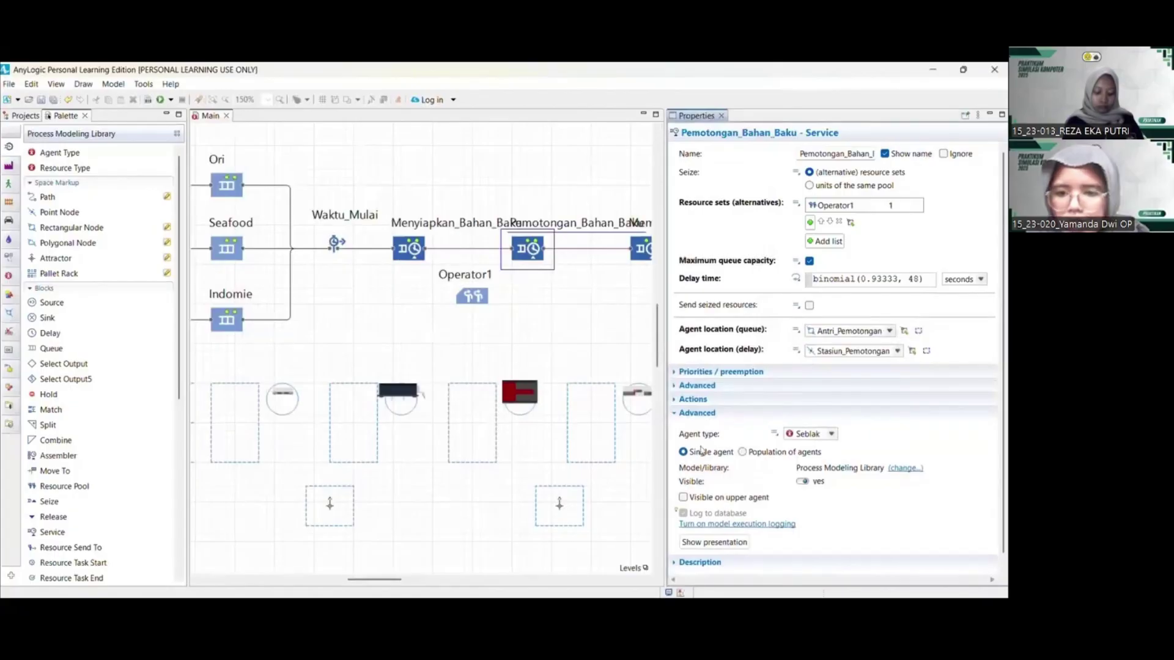
Set the Operator1 resource pool's new resource unit to Operator and add Tempat_Operator1 as its home location
{"action": "left_click", "coordinate": [481, 297]}
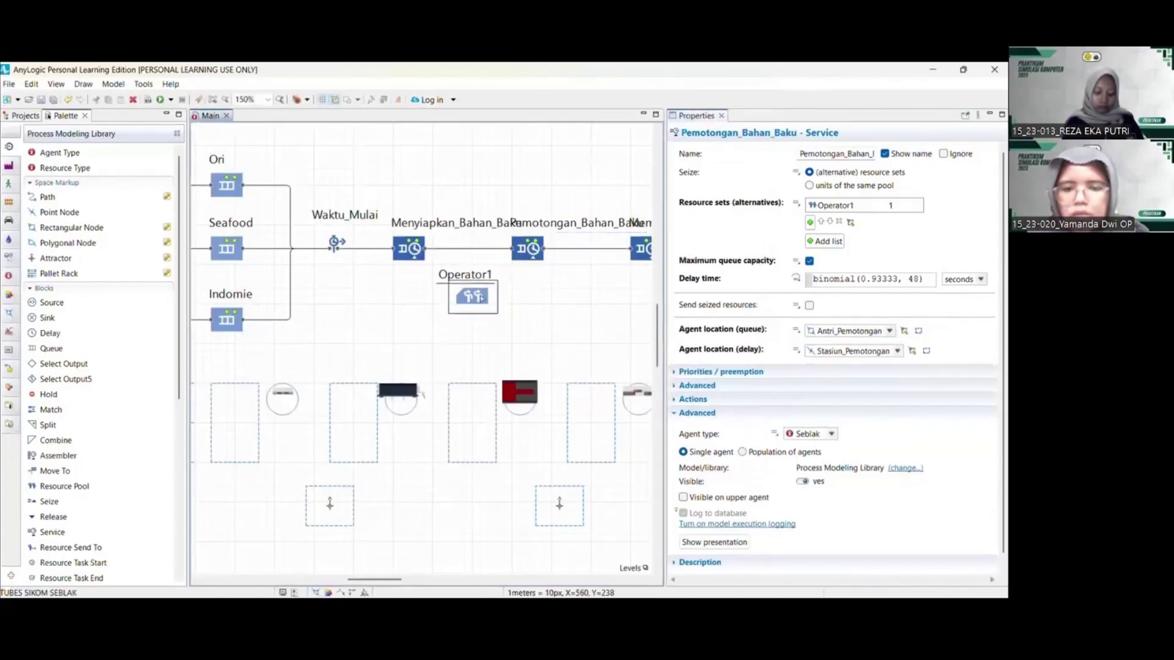
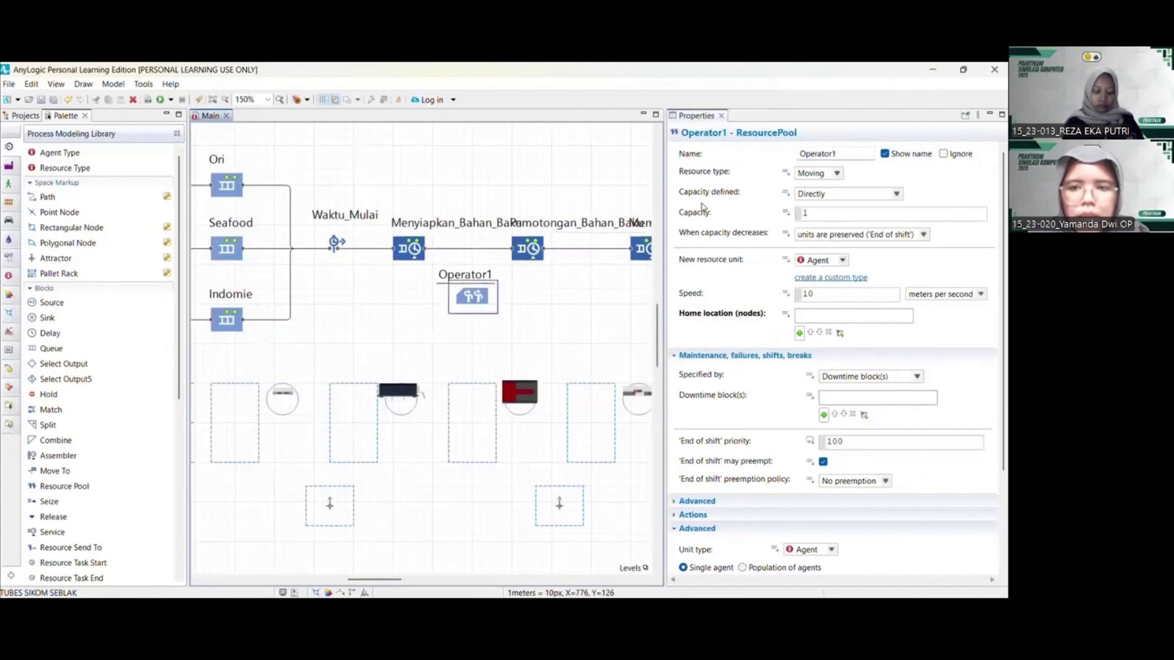
{"action": "left_click", "coordinate": [843, 262]}
{"action": "left_click", "coordinate": [830, 292]}
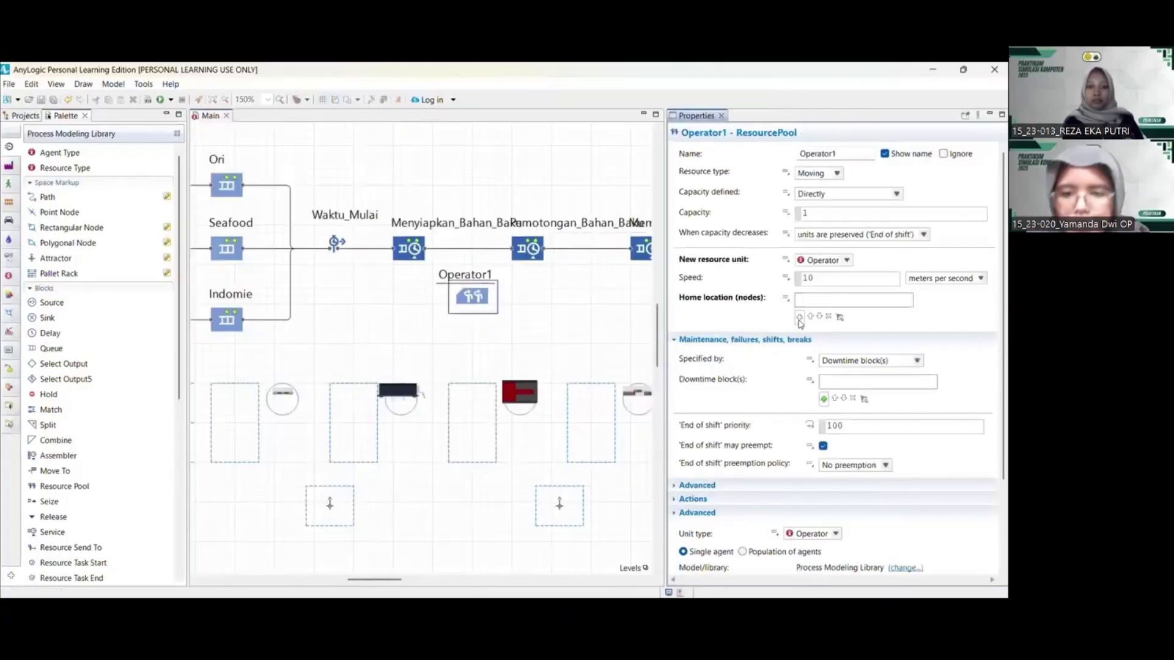
{"action": "left_click", "coordinate": [799, 317]}
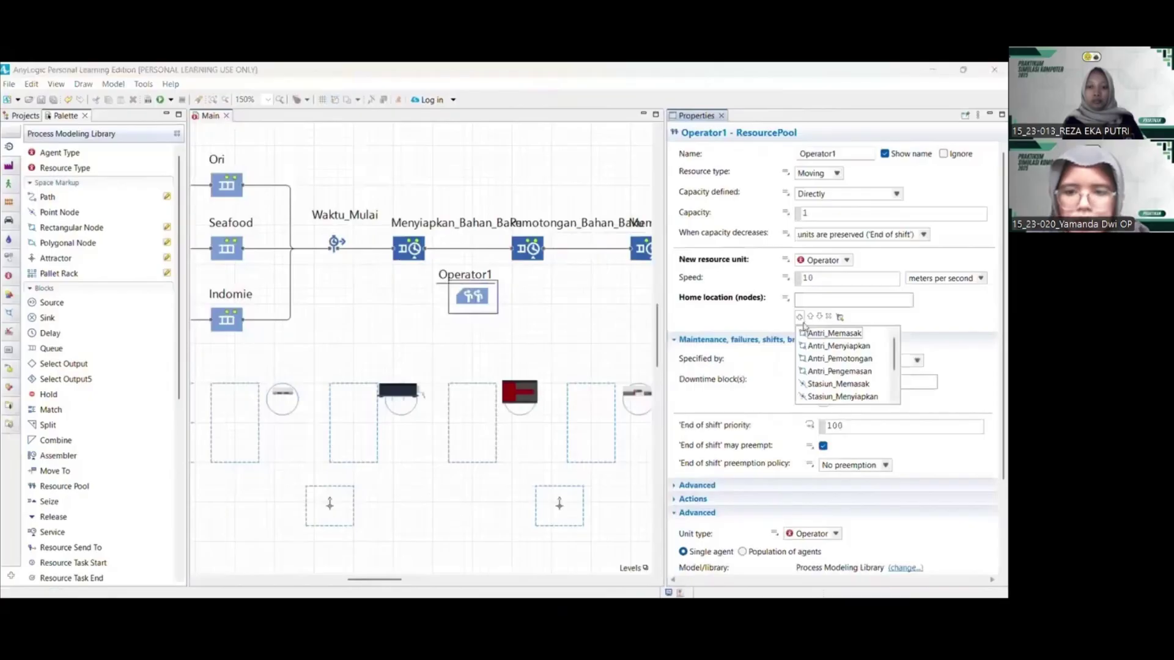
{"action": "scroll", "coordinate": [838, 367], "scroll_direction": "down", "scroll_amount": 2}
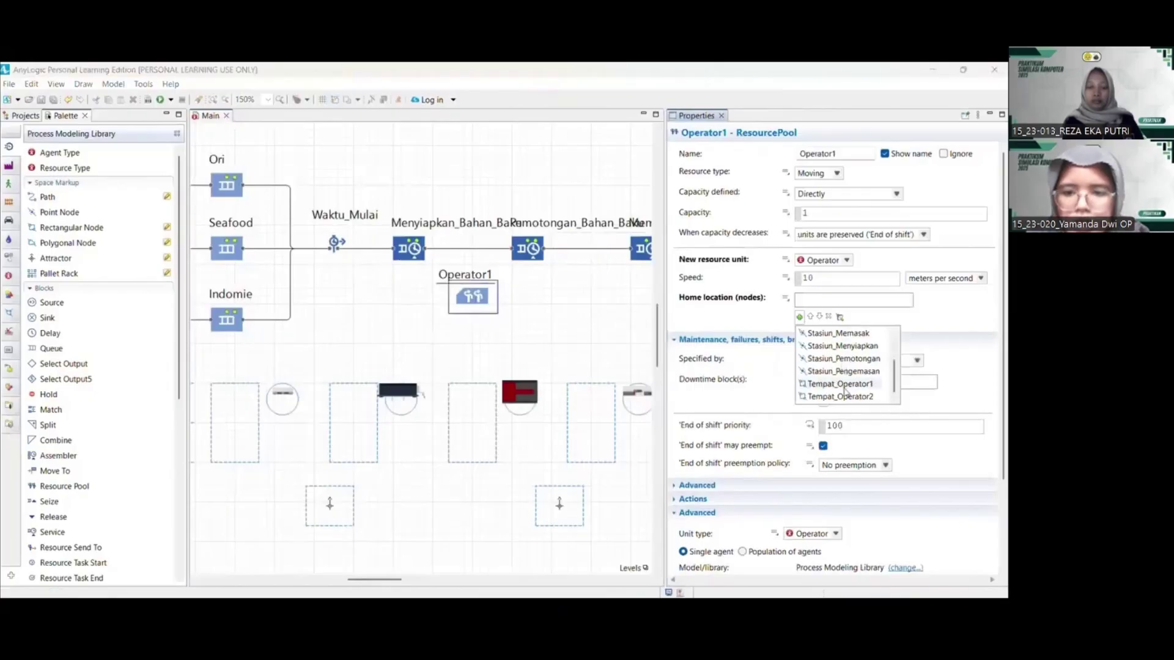
{"action": "left_click", "coordinate": [845, 386]}
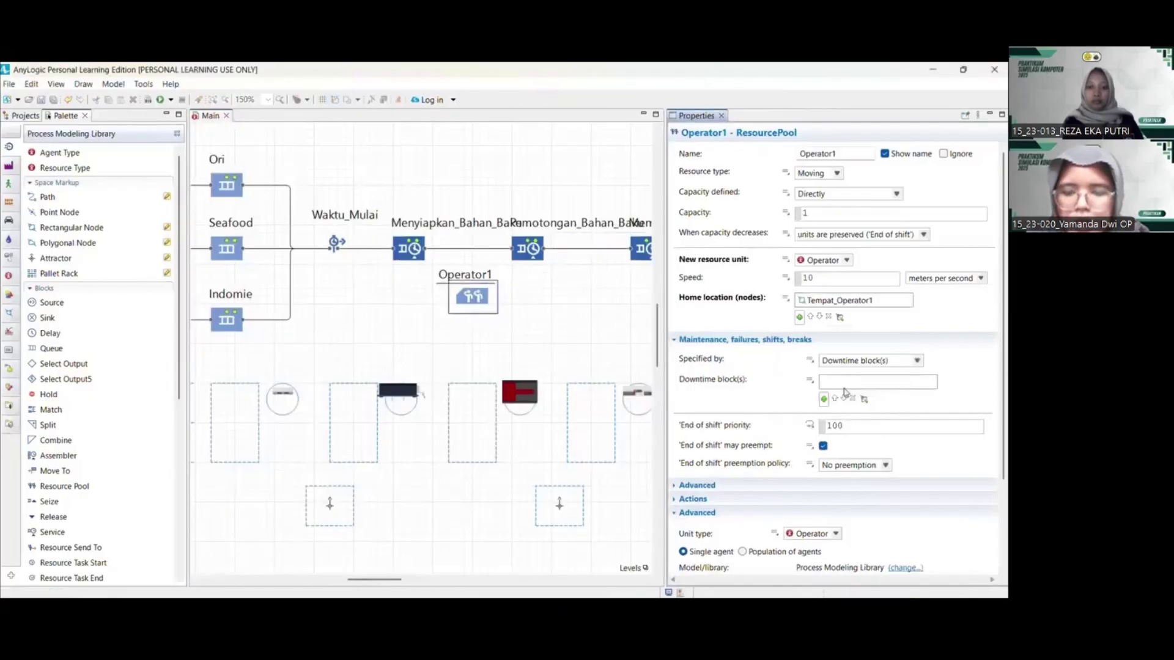
Specify Operator1's downtime by ResourcePool properties and enable breaks with the Istirahat schedule
{"action": "left_click", "coordinate": [918, 361]}
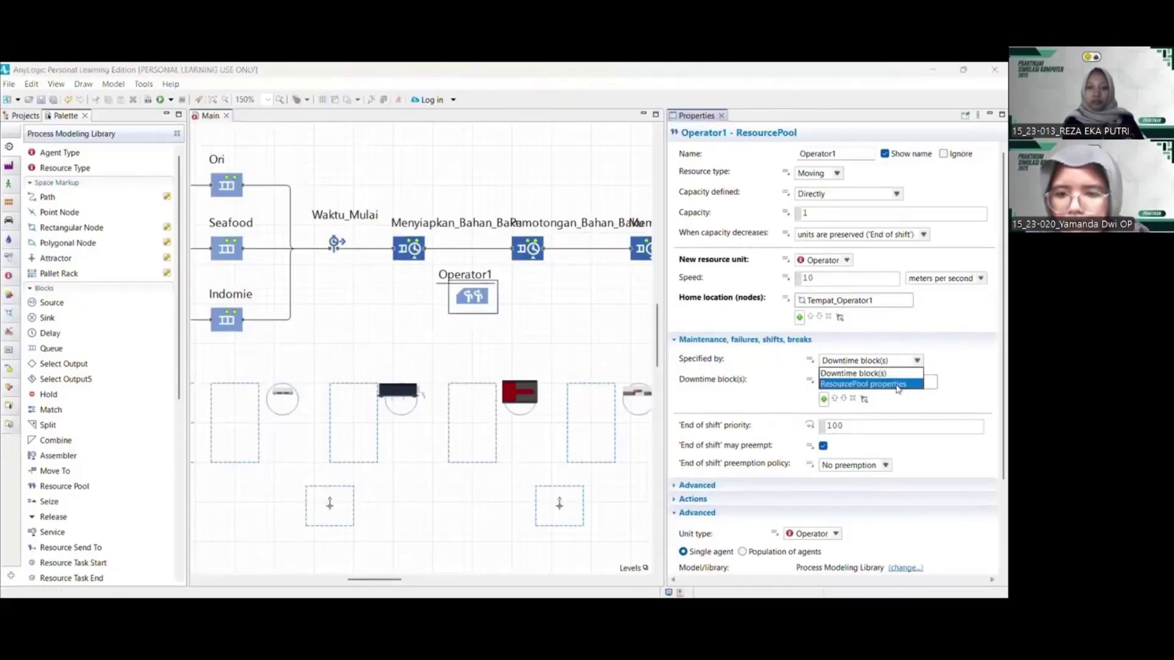
{"action": "left_click", "coordinate": [856, 381]}
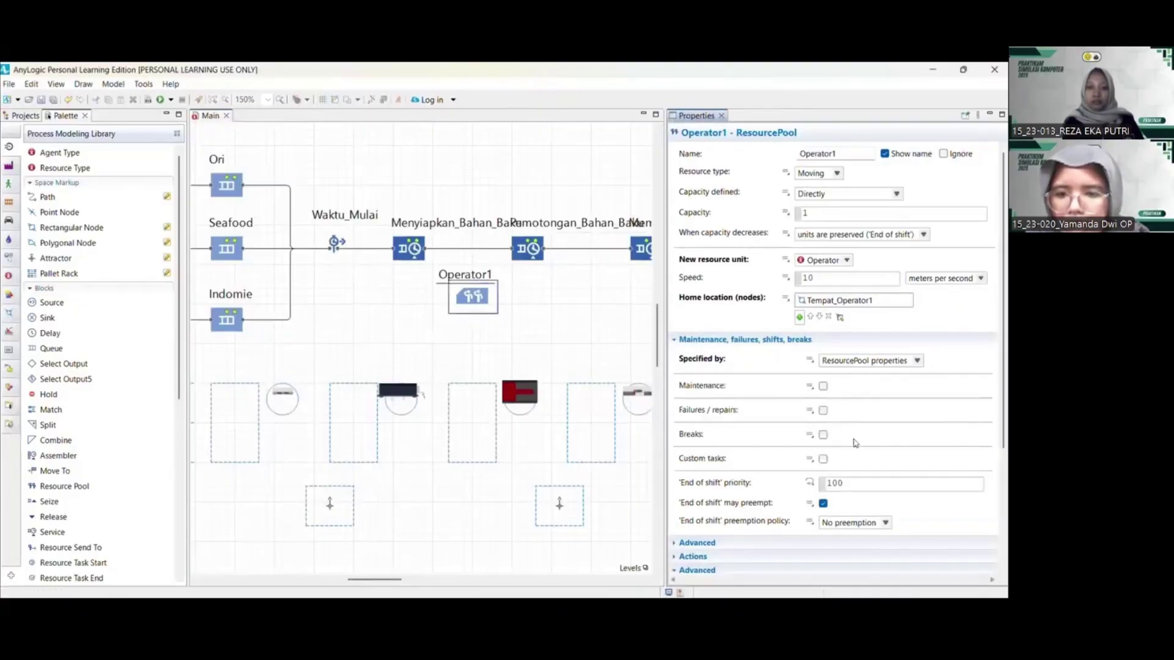
{"action": "left_click", "coordinate": [822, 434]}
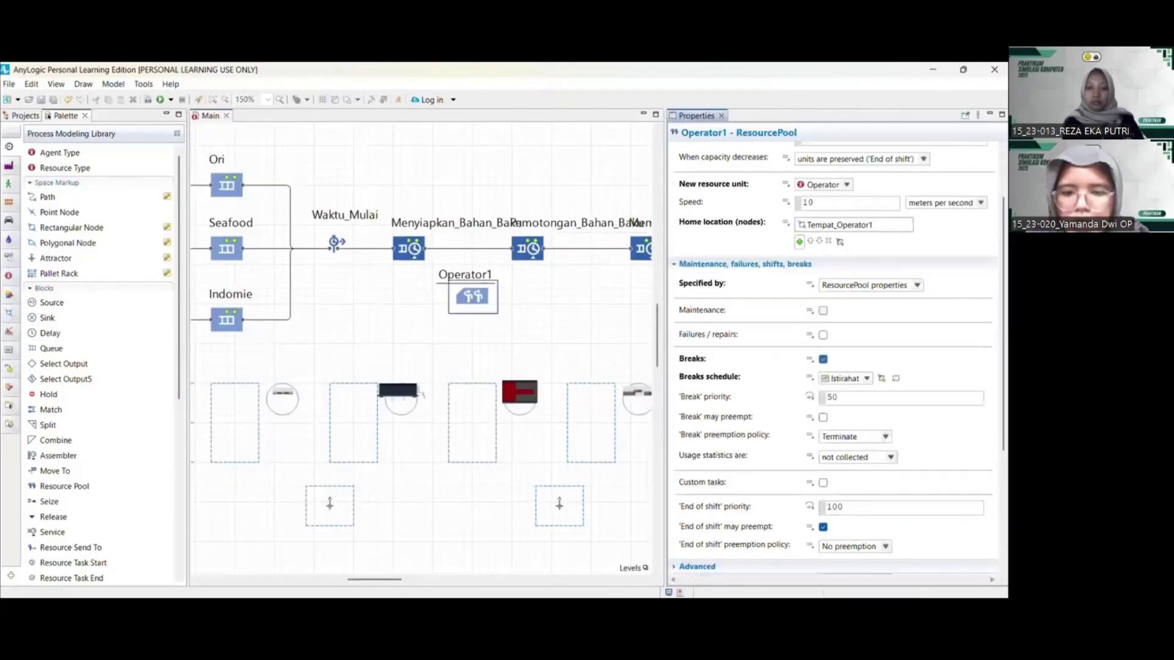
{"action": "left_click", "coordinate": [867, 378]}
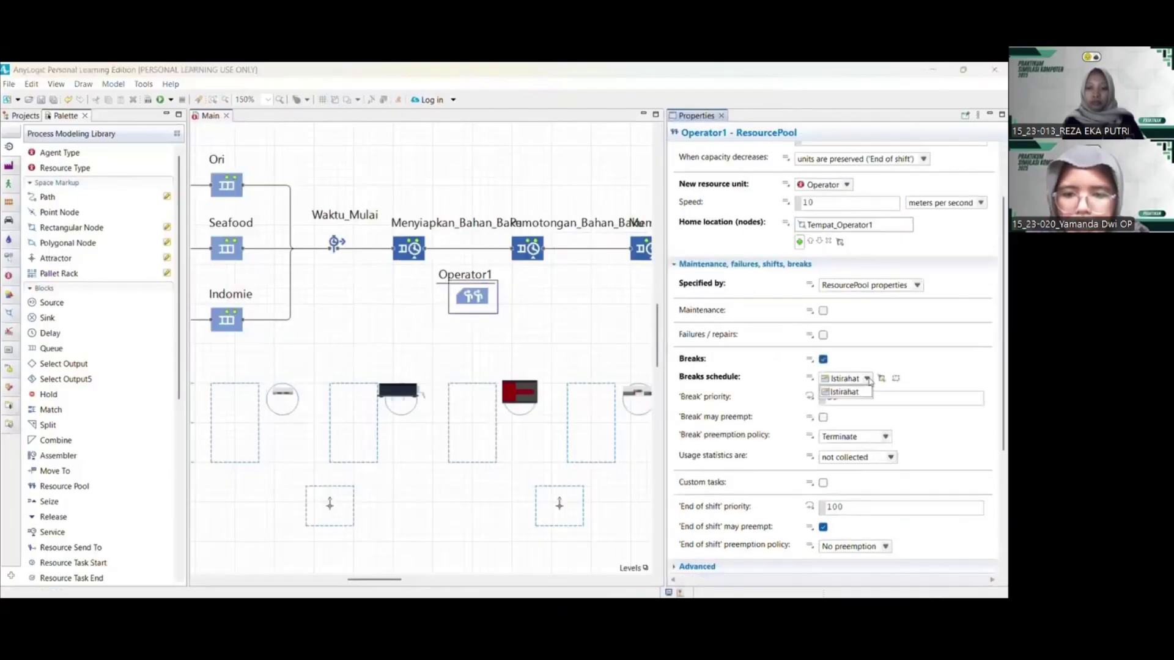
{"action": "left_click", "coordinate": [851, 392]}
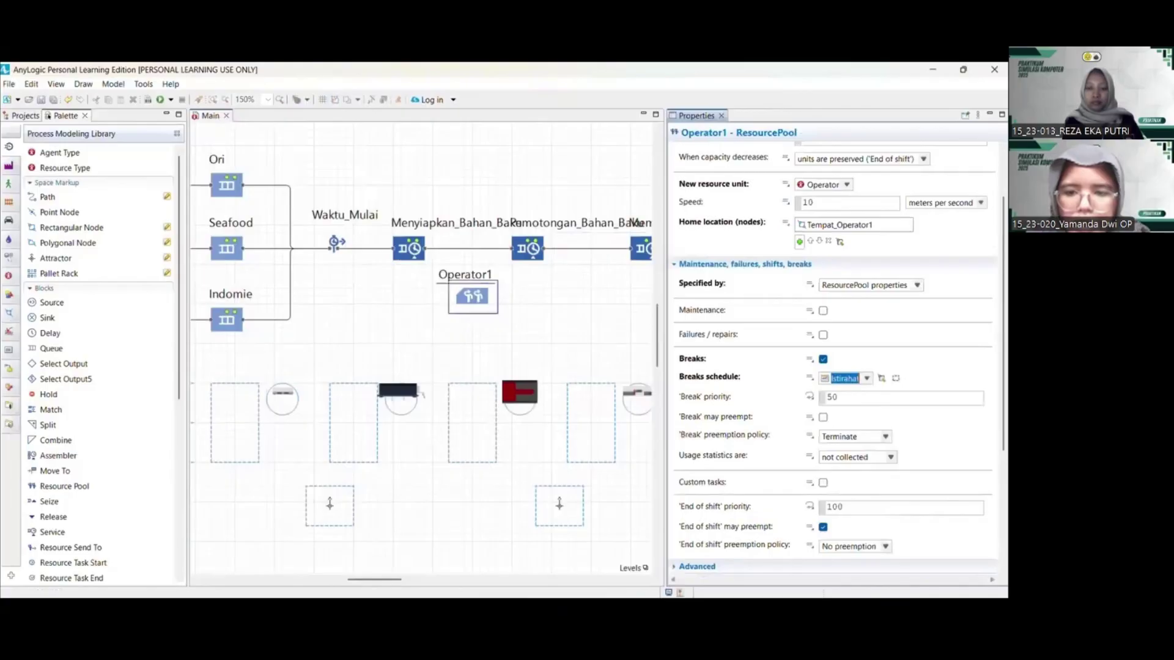
{"action": "scroll", "coordinate": [782, 388], "scroll_direction": "down", "scroll_amount": 3}
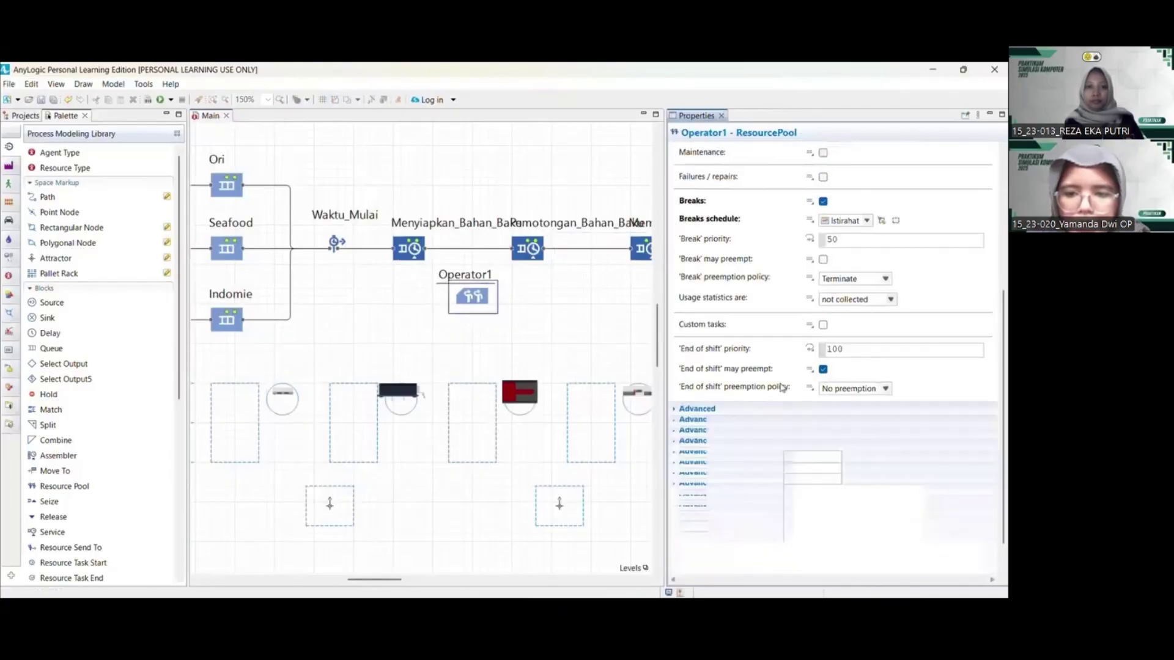
{"action": "scroll", "coordinate": [782, 387], "scroll_direction": "down", "scroll_amount": 1}
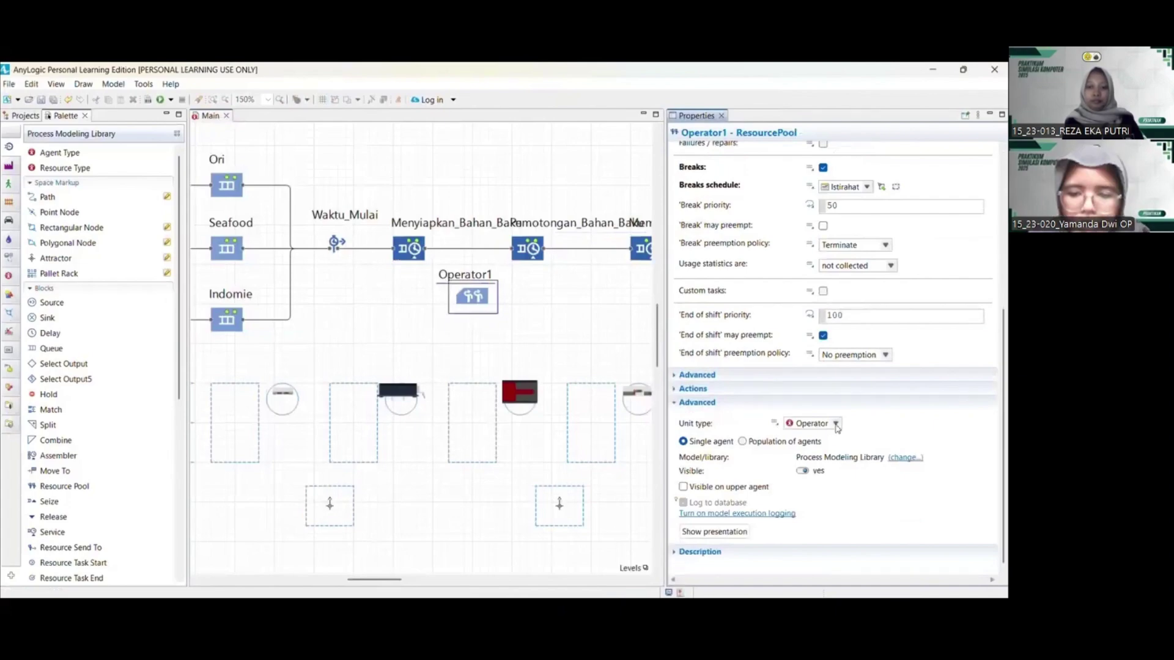
{"action": "scroll", "coordinate": [837, 427], "scroll_direction": "up", "scroll_amount": 9}
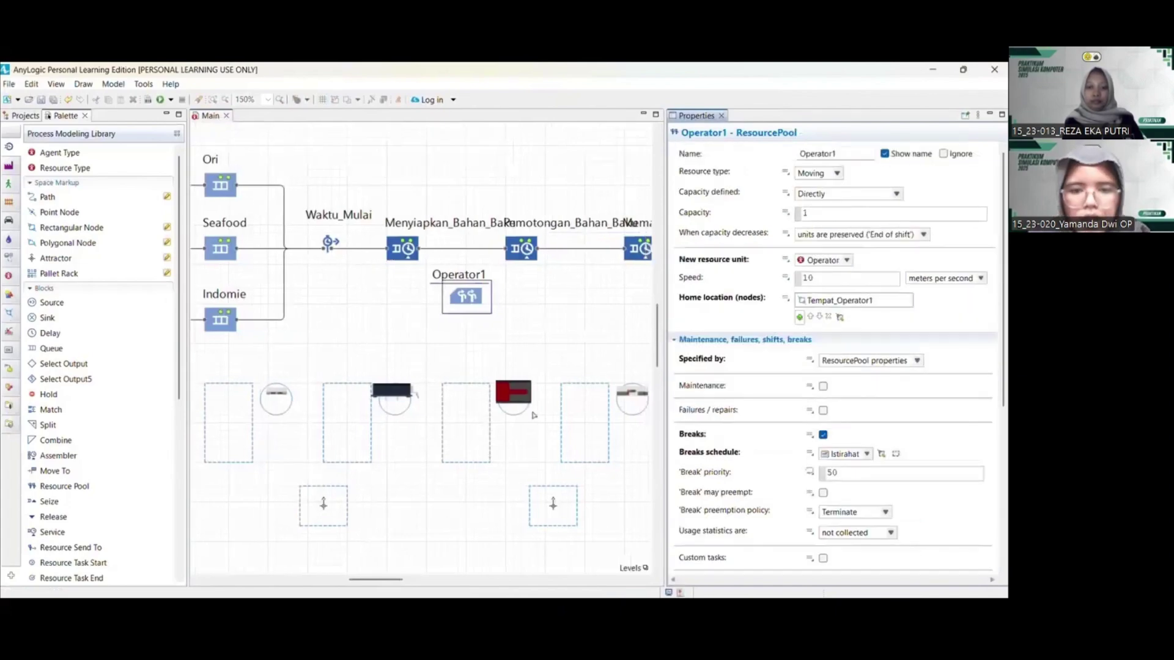
Assign Operator2 to the Memasak service's resource sets and enable its maximum queue capacity
{"action": "scroll", "coordinate": [534, 415], "scroll_direction": "right", "scroll_amount": 5}
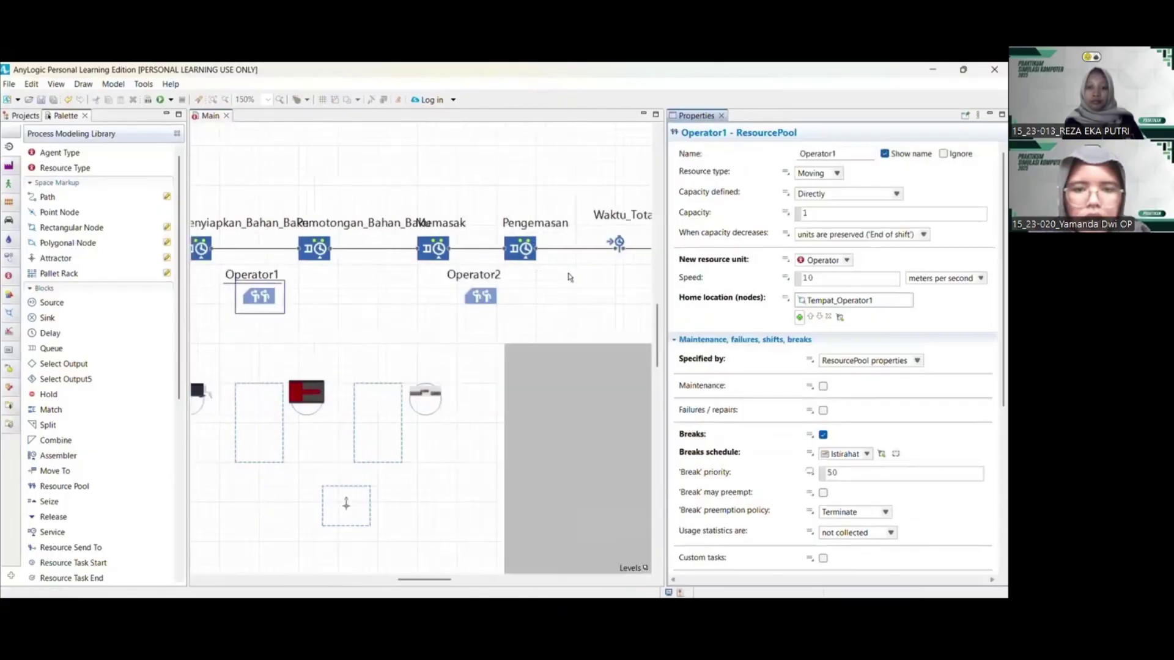
{"action": "scroll", "coordinate": [568, 277], "scroll_direction": "right", "scroll_amount": 1}
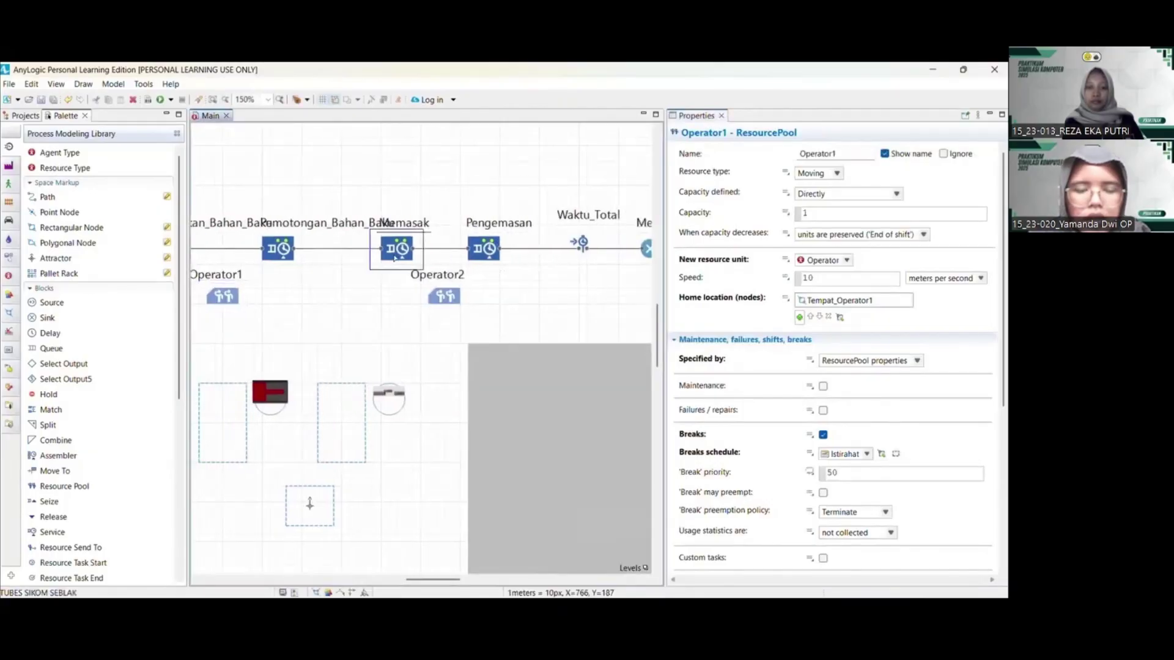
{"action": "left_click", "coordinate": [394, 258]}
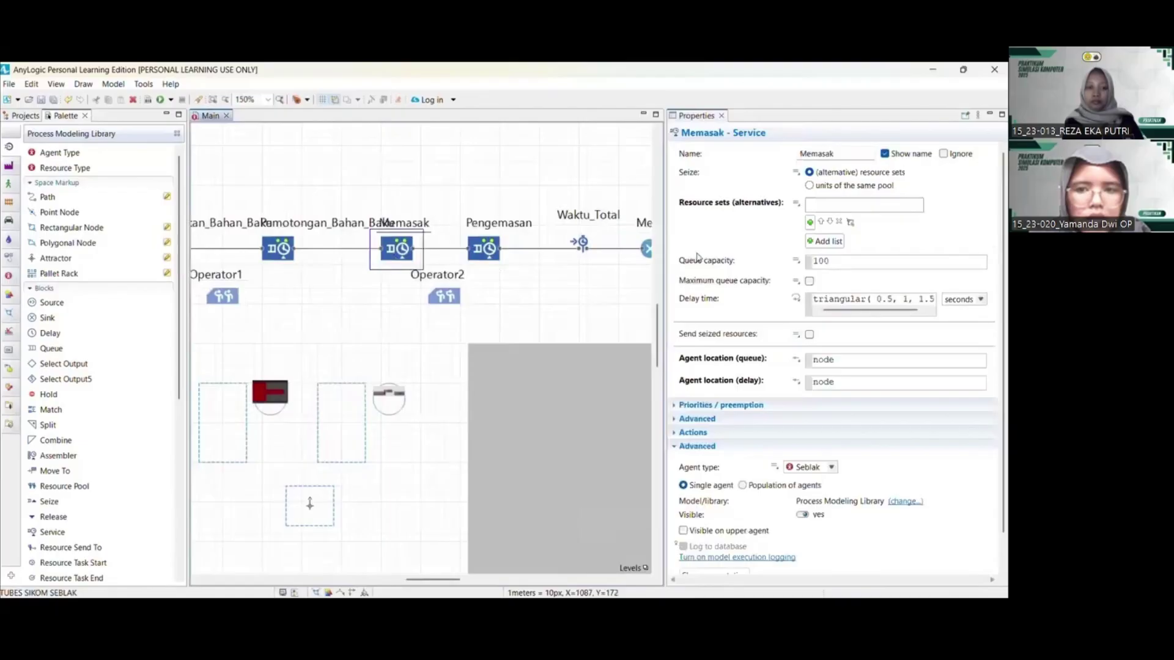
{"action": "left_click", "coordinate": [810, 222]}
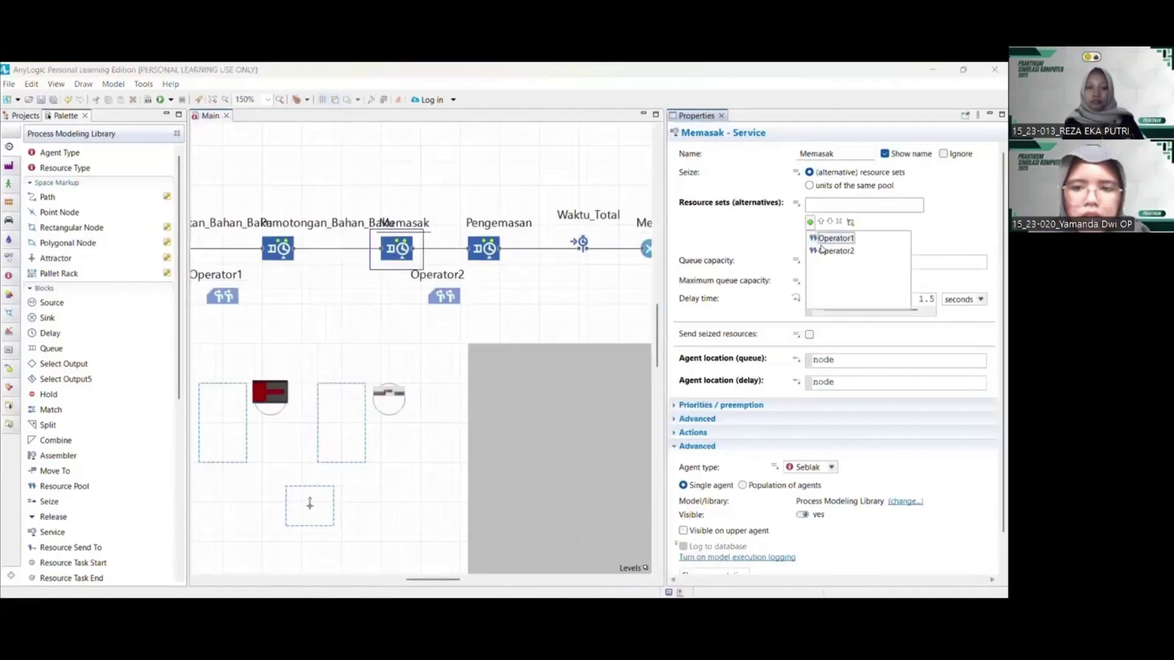
{"action": "left_click", "coordinate": [822, 250]}
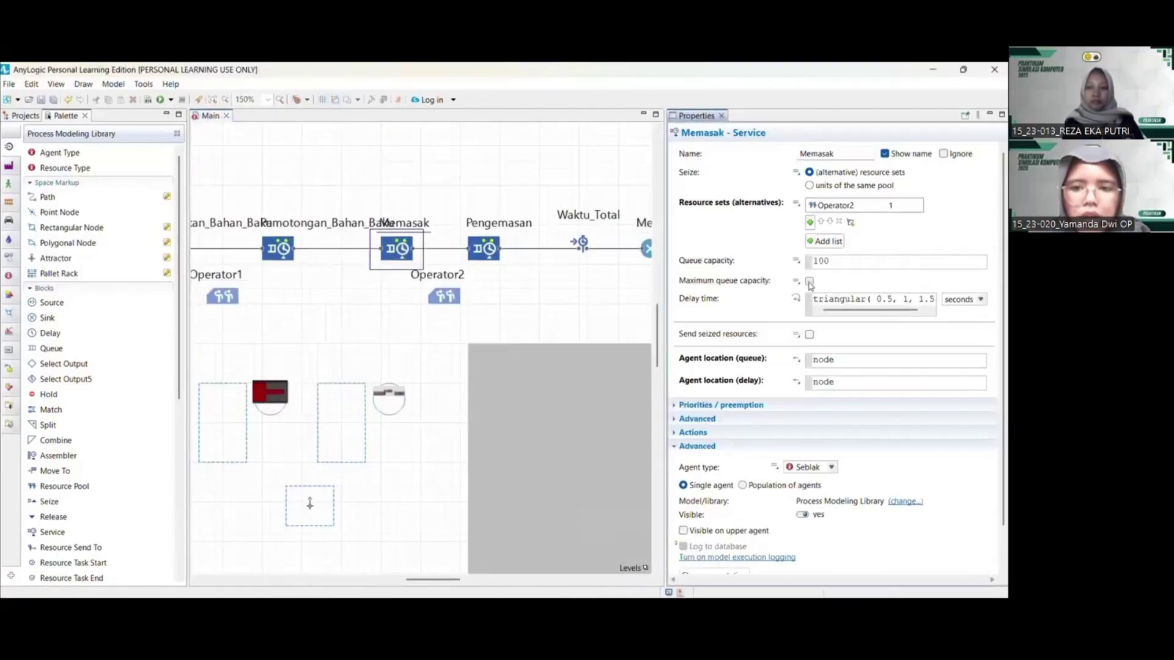
{"action": "left_click", "coordinate": [810, 282]}
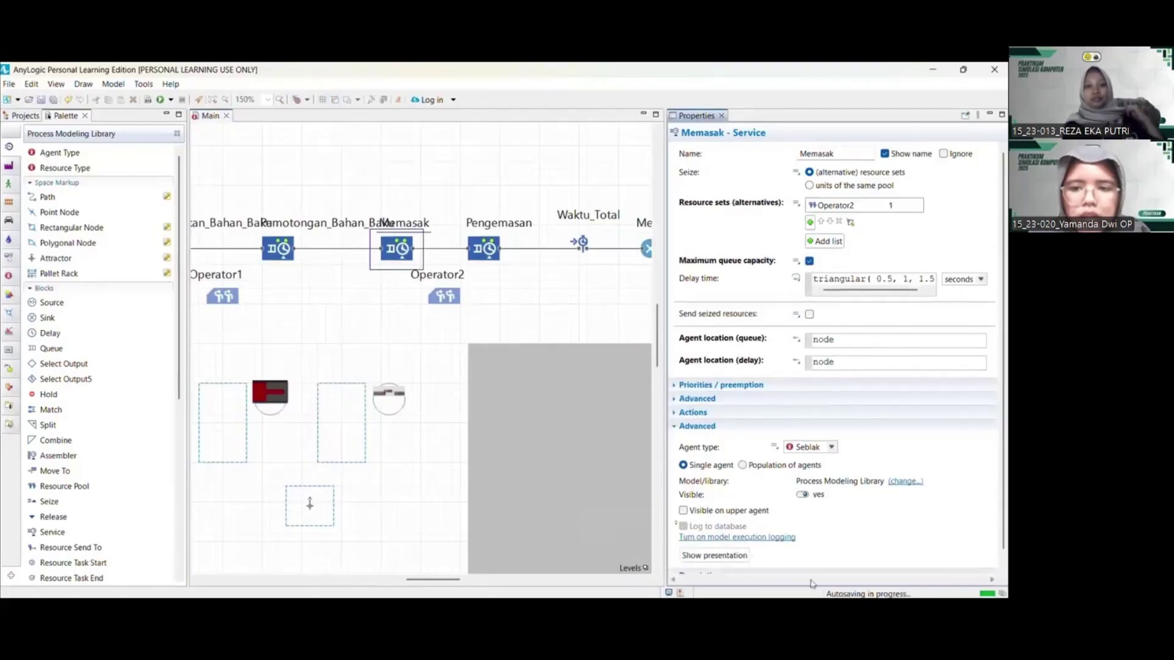
Switch to EasyFit and fit distributions to rows 1 to 10 of Table1's column C as discrete data
{"action": "key", "text": "alt+Tab"}
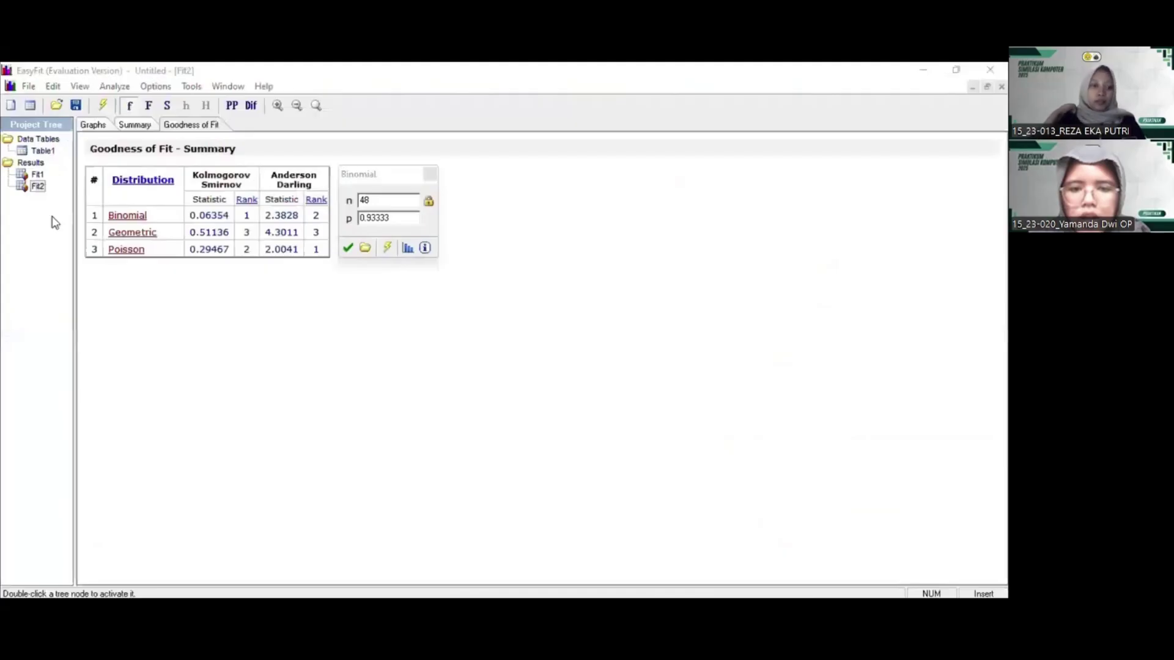
{"action": "double_click", "coordinate": [26, 153]}
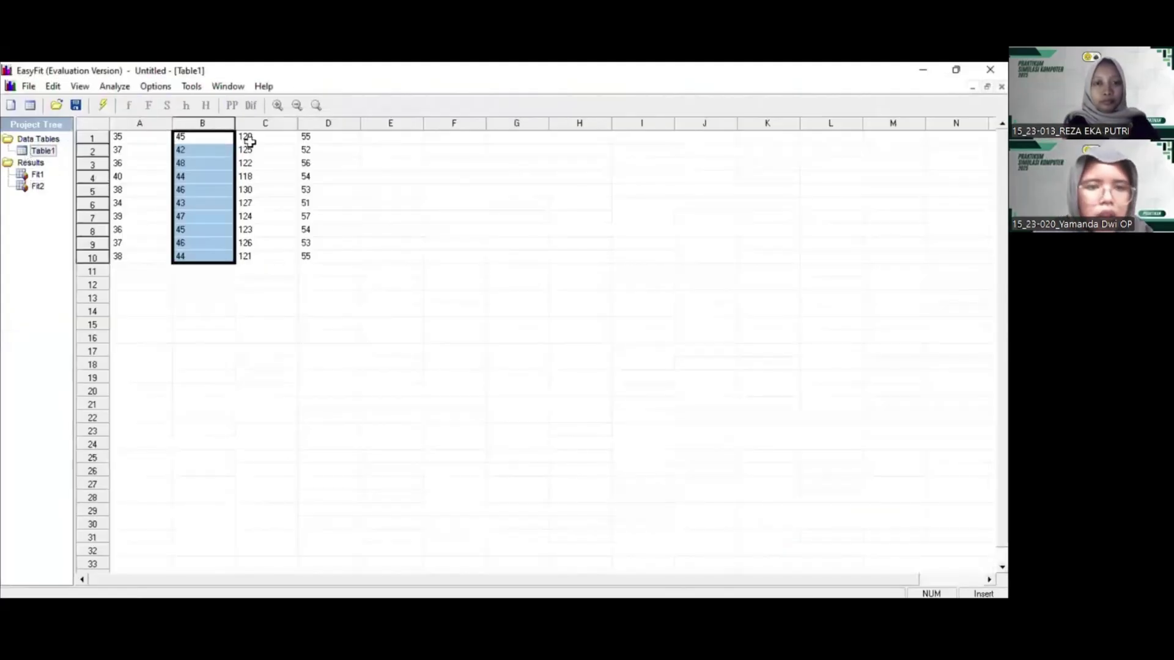
{"action": "left_click_drag", "start_coordinate": [247, 137], "coordinate": [267, 251]}
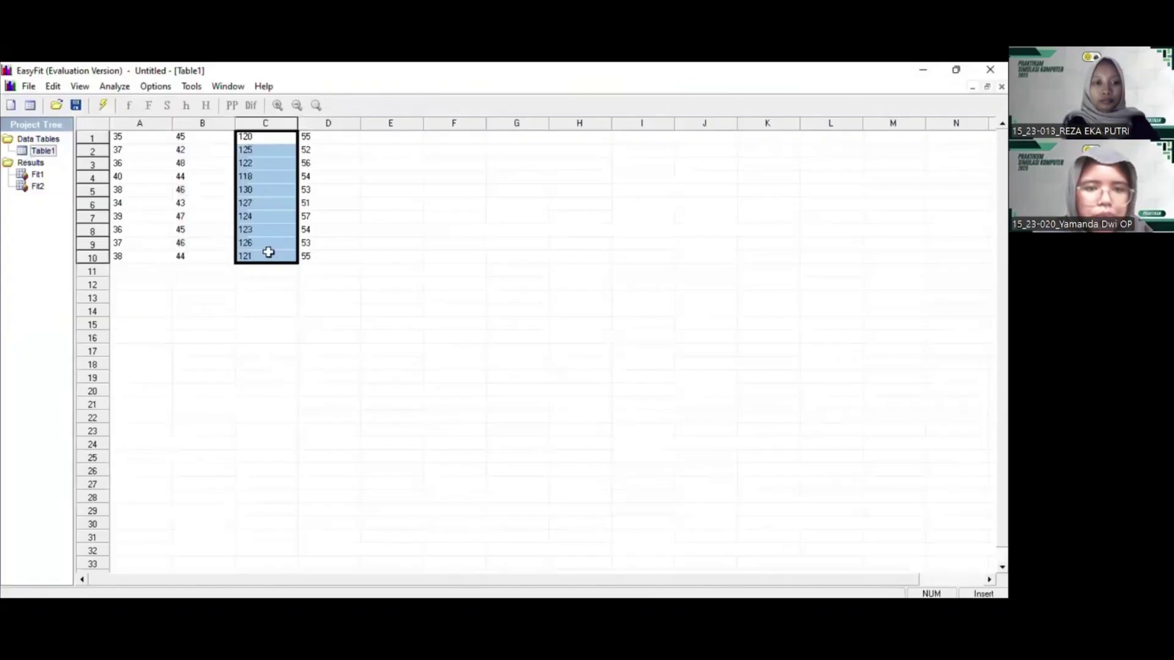
{"action": "left_click", "coordinate": [116, 87]}
{"action": "left_click", "coordinate": [123, 117]}
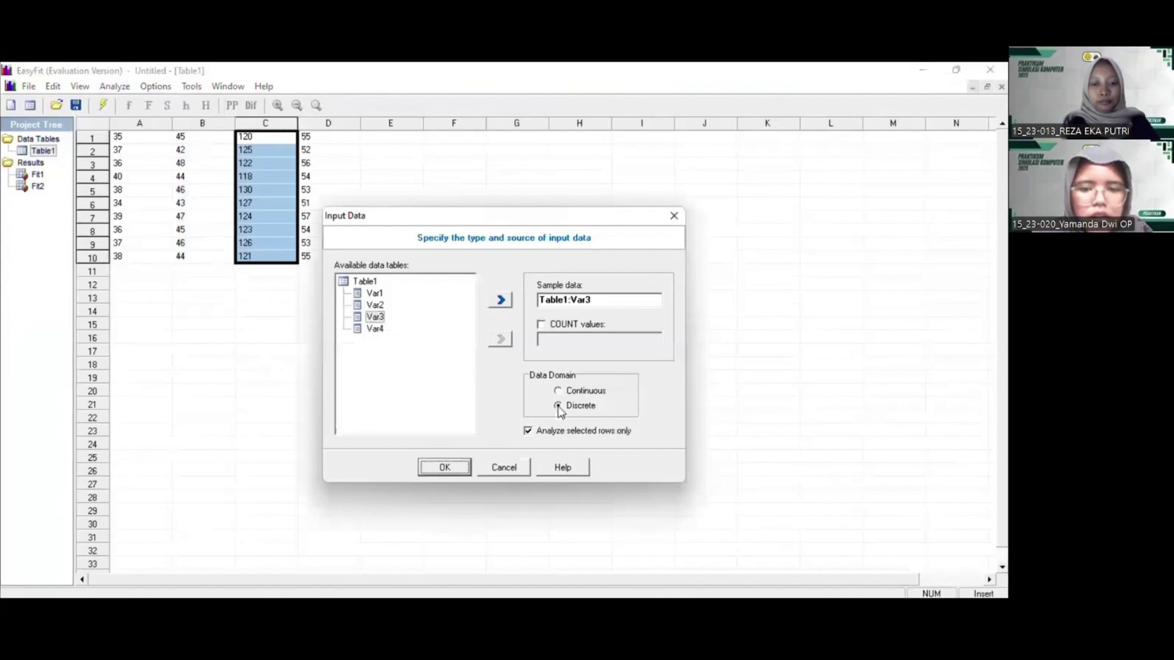
{"action": "left_click", "coordinate": [461, 472]}
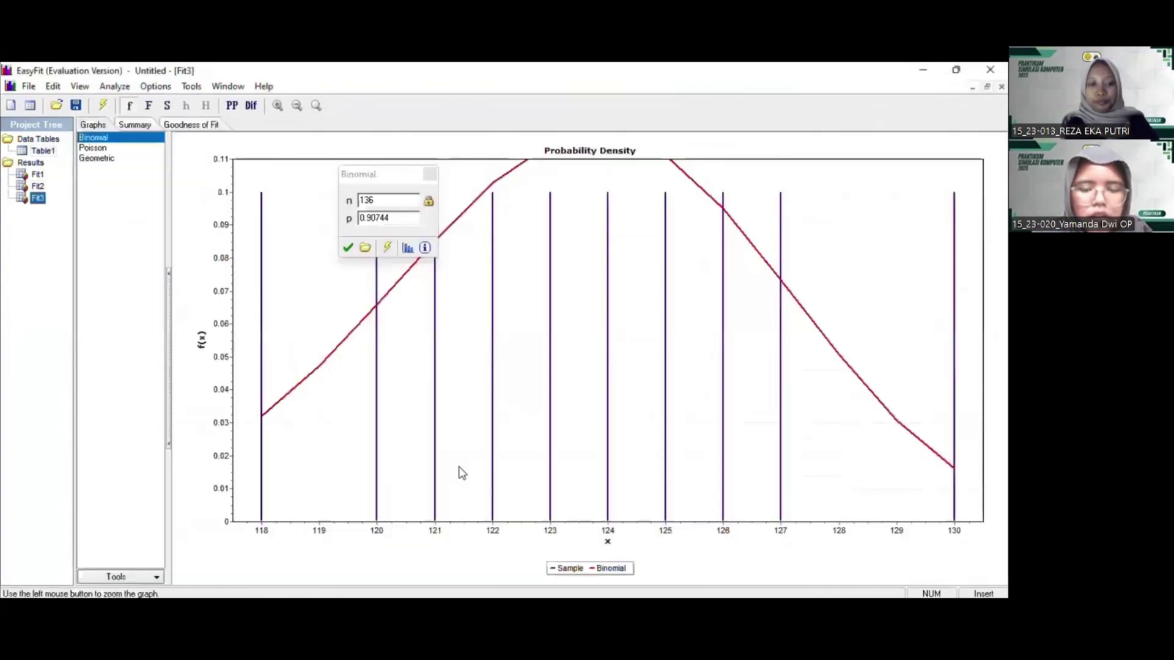
Check the goodness-of-fit ranking and Binomial parameters for the column C fit, moving the parameter window clear of the table
{"action": "left_click", "coordinate": [190, 125]}
{"action": "left_click", "coordinate": [382, 177]}
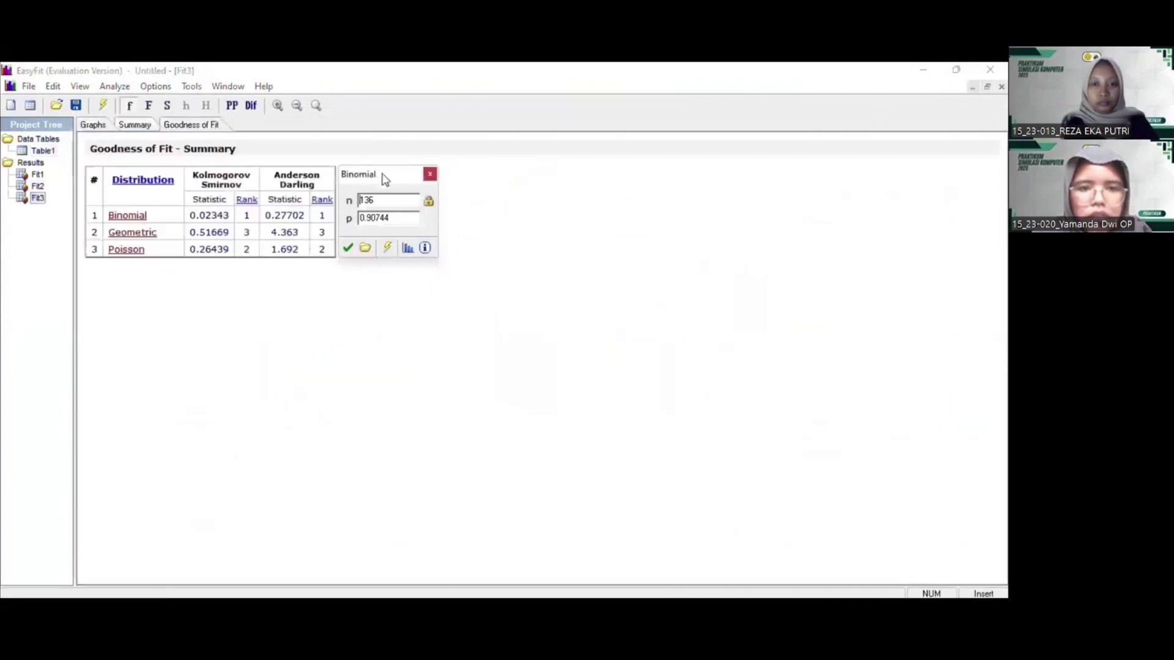
{"action": "left_click_drag", "start_coordinate": [384, 177], "coordinate": [395, 177]}
{"action": "left_click", "coordinate": [522, 311]}
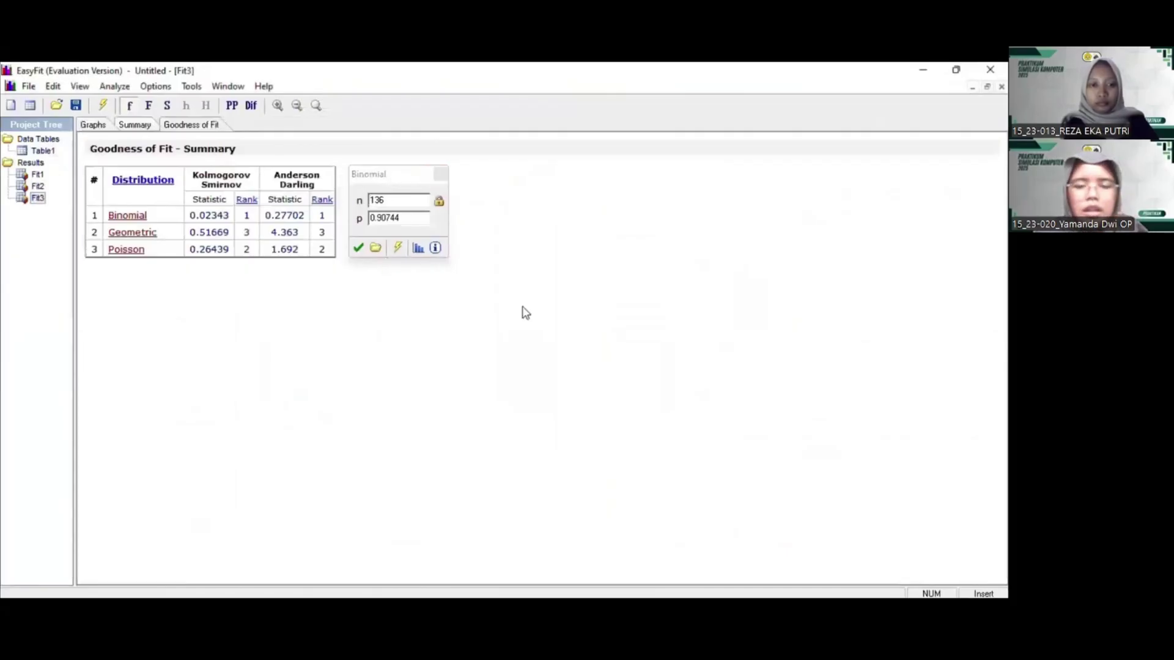
Return to AnyLogic, clear Memasak's delay time expression and choose the Binomial probability distribution for it
{"action": "key", "text": "alt+Tab"}
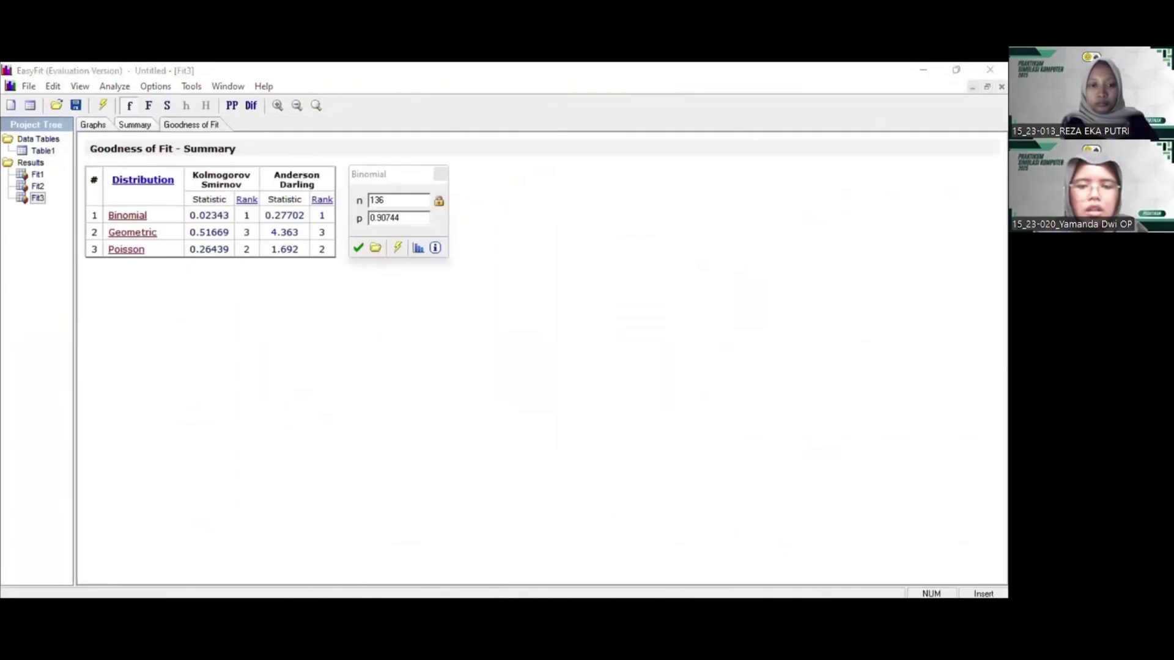
{"action": "key", "text": "alt+Tab"}
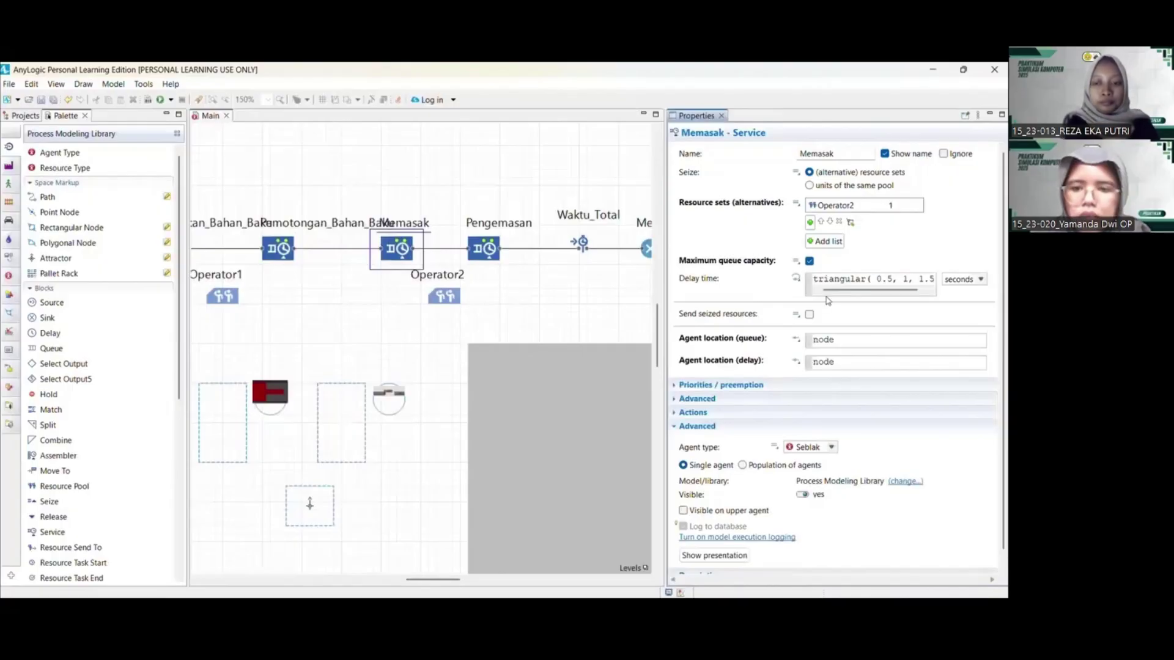
{"action": "left_click_drag", "start_coordinate": [813, 279], "coordinate": [963, 280]}
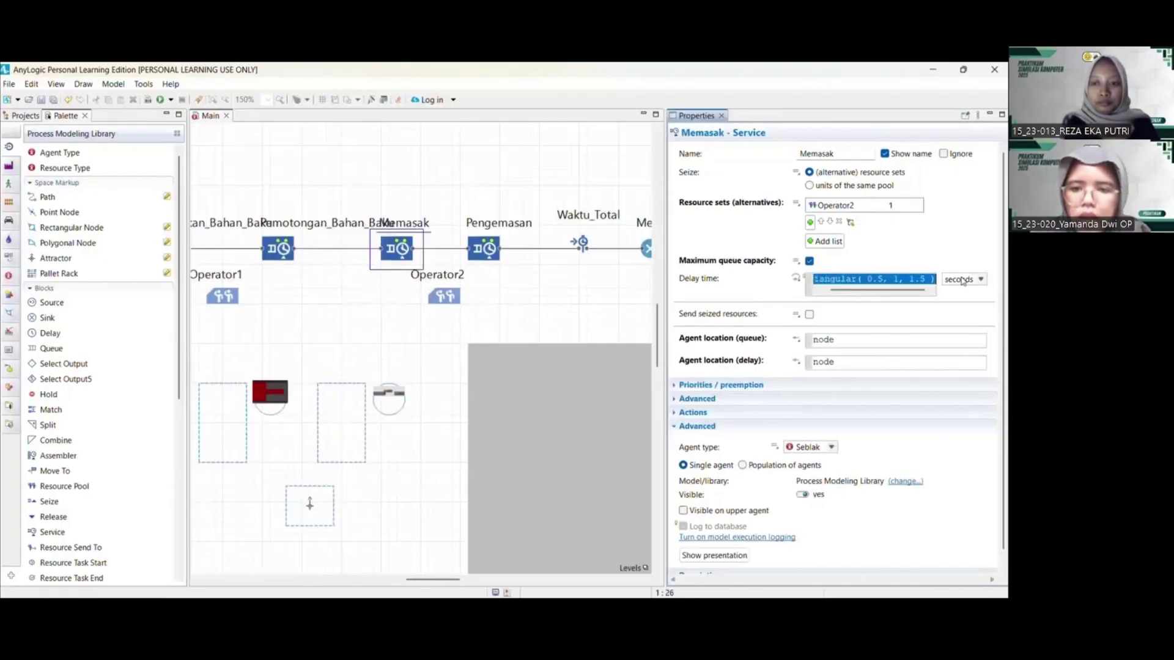
{"action": "key", "text": "BackSpace"}
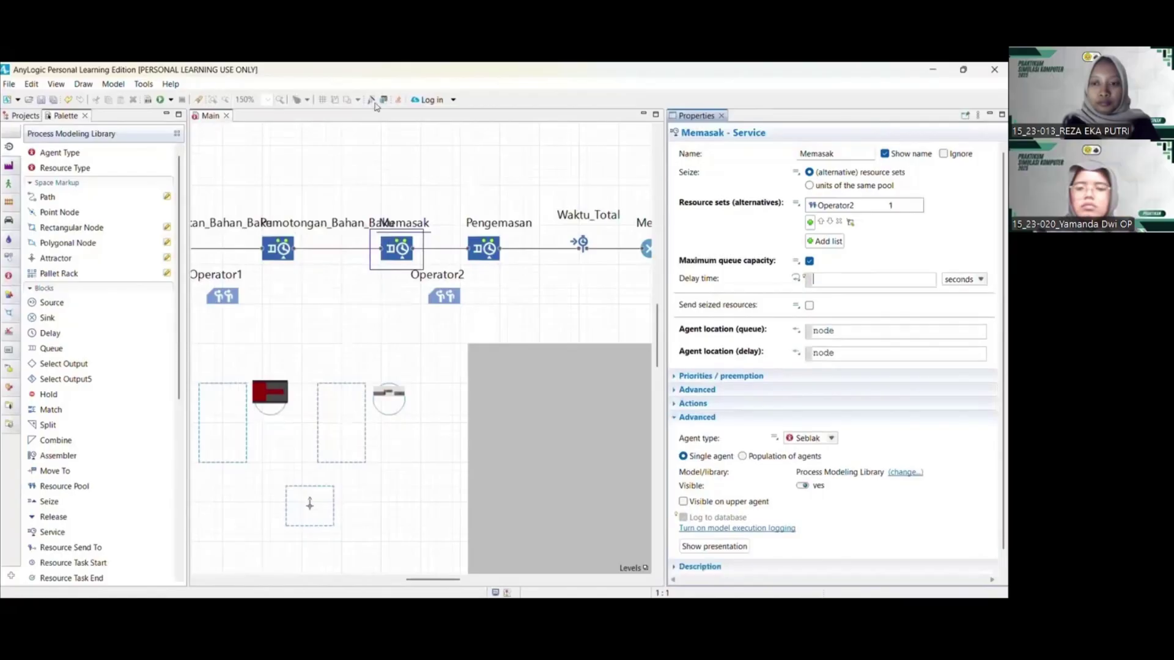
{"action": "key", "text": "alt+Tab"}
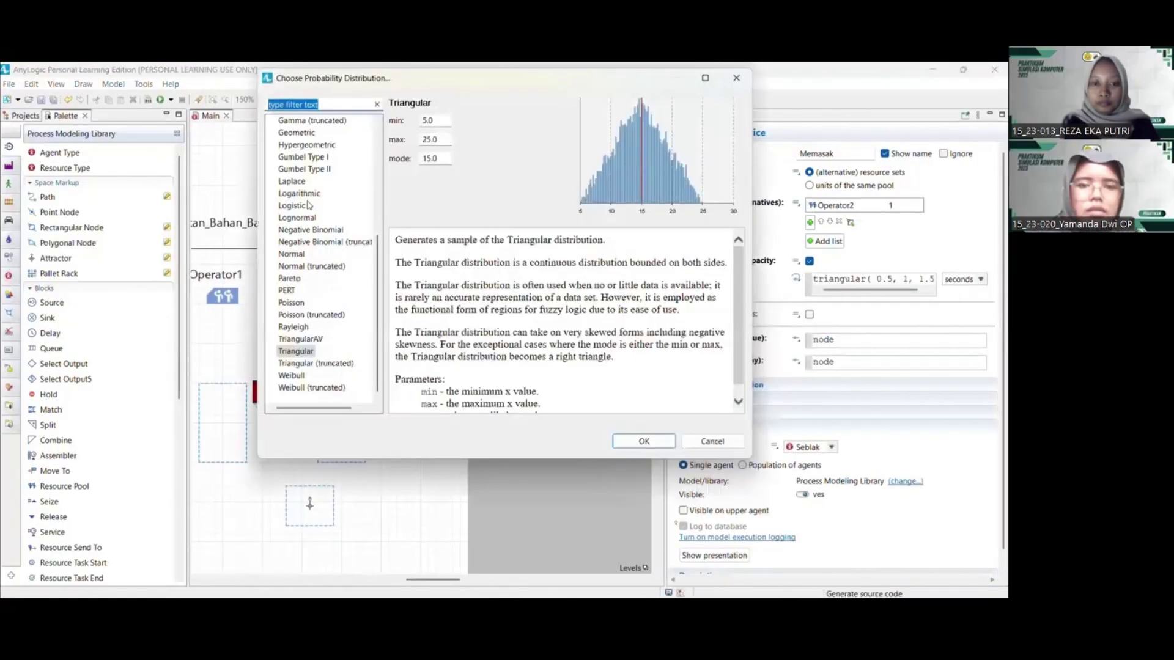
{"action": "scroll", "coordinate": [308, 204], "scroll_direction": "up", "scroll_amount": 5}
{"action": "left_click", "coordinate": [294, 217]}
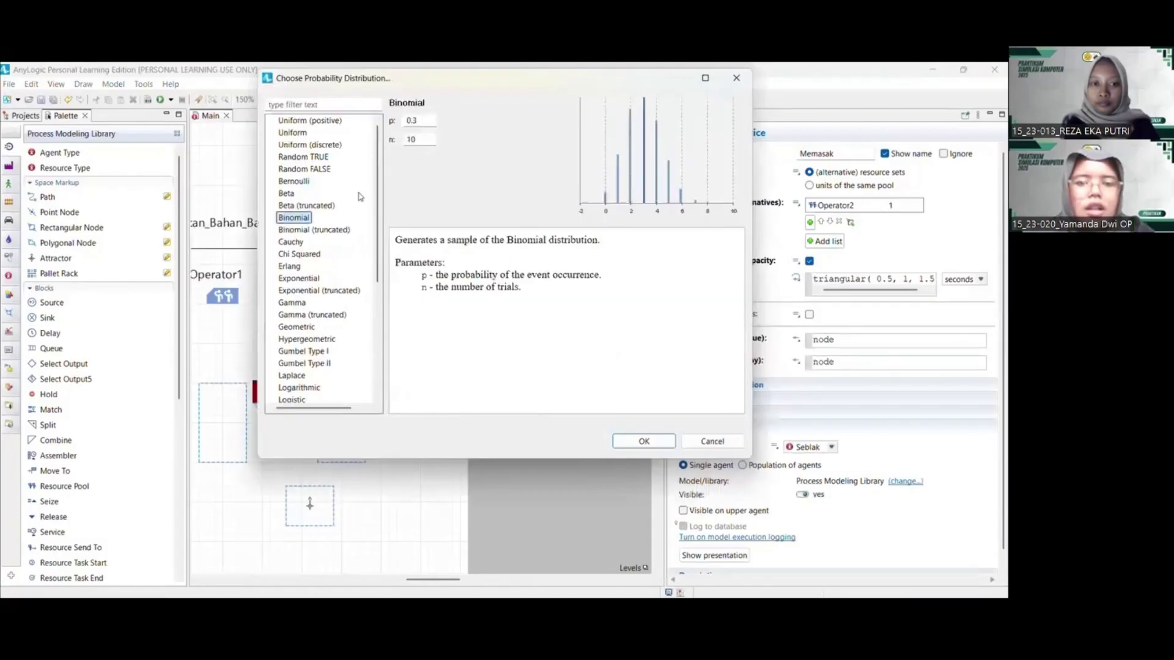
Set the Binomial parameters to n 136 and p 0.90744 and apply them to the Memasak delay time
{"action": "double_click", "coordinate": [419, 139]}
{"action": "type", "text": "1"}
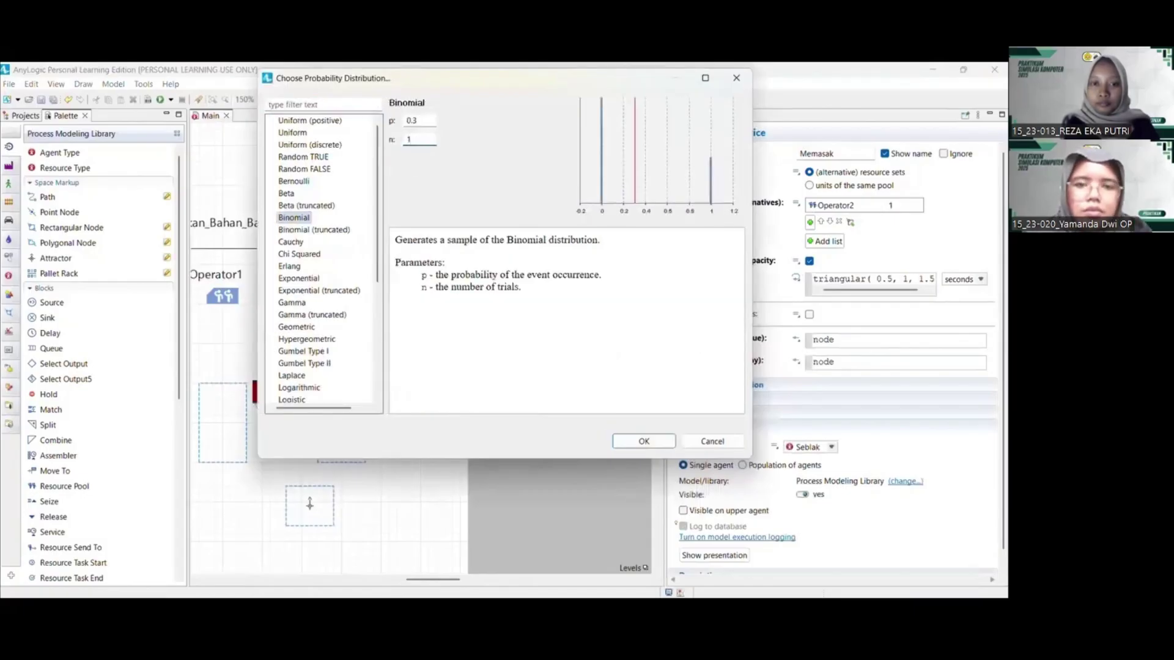
{"action": "type", "text": "3"}
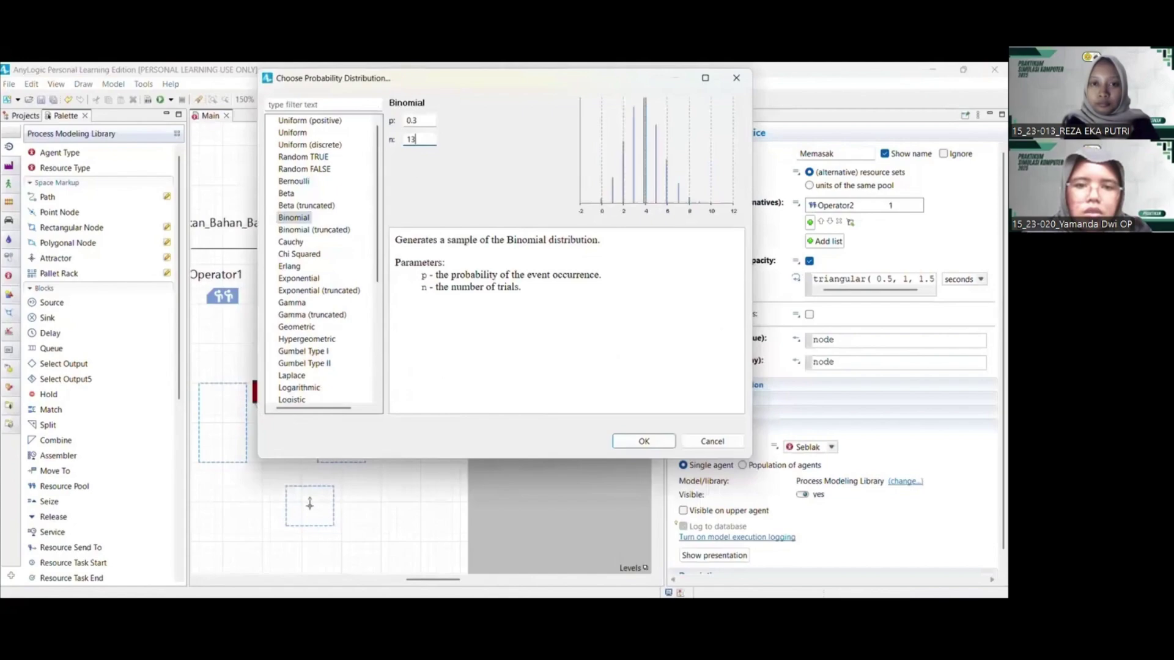
{"action": "type", "text": "6"}
{"action": "left_click", "coordinate": [417, 120]}
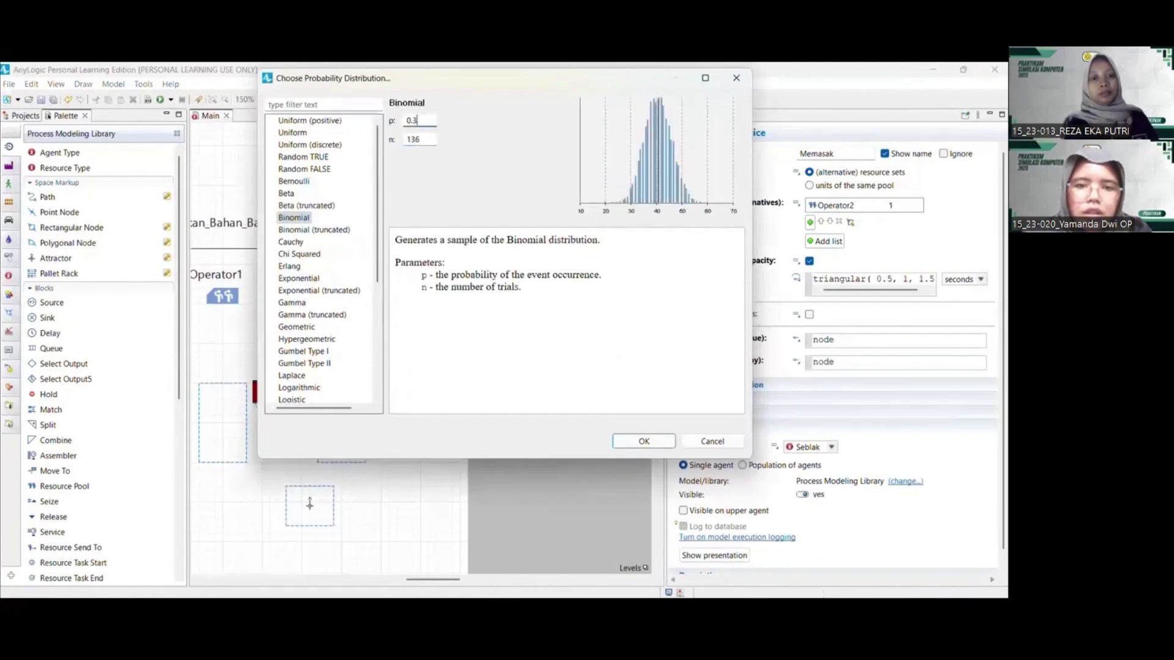
{"action": "key", "text": "BackSpace"}
{"action": "type", "text": "9"}
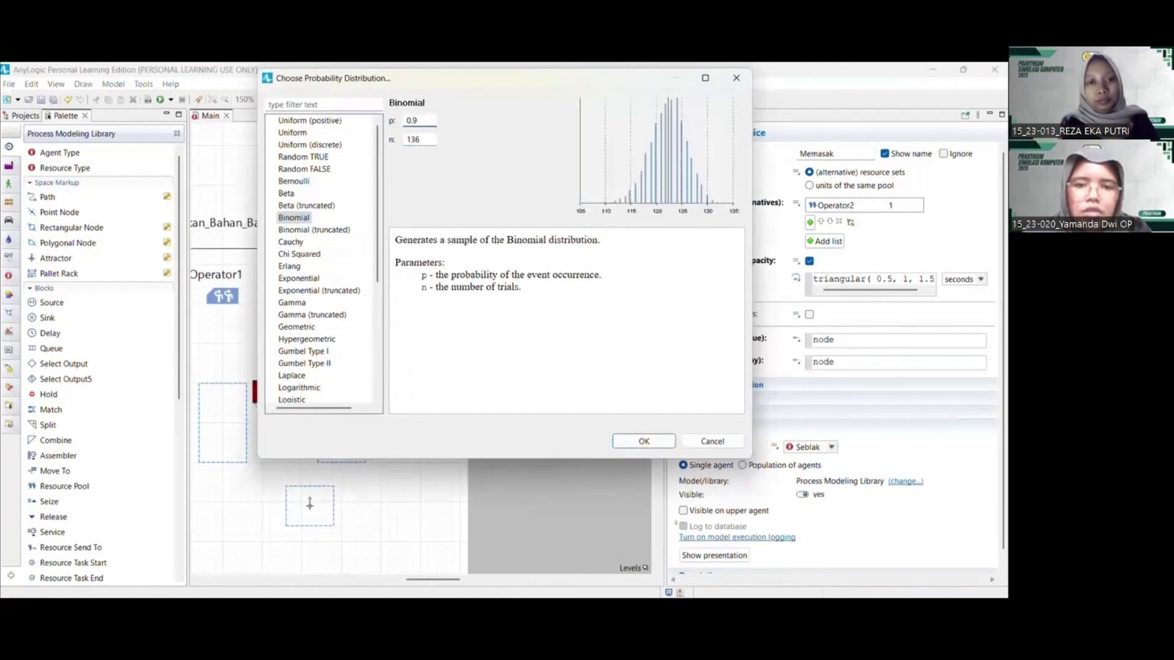
{"action": "type", "text": "07"}
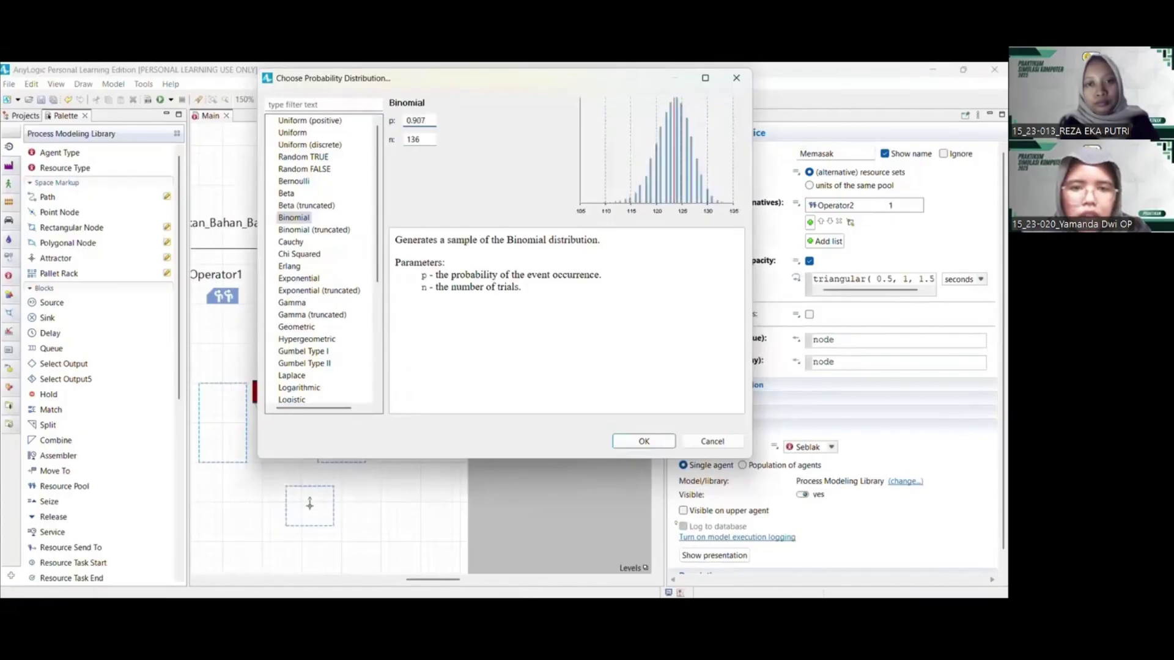
{"action": "type", "text": "44"}
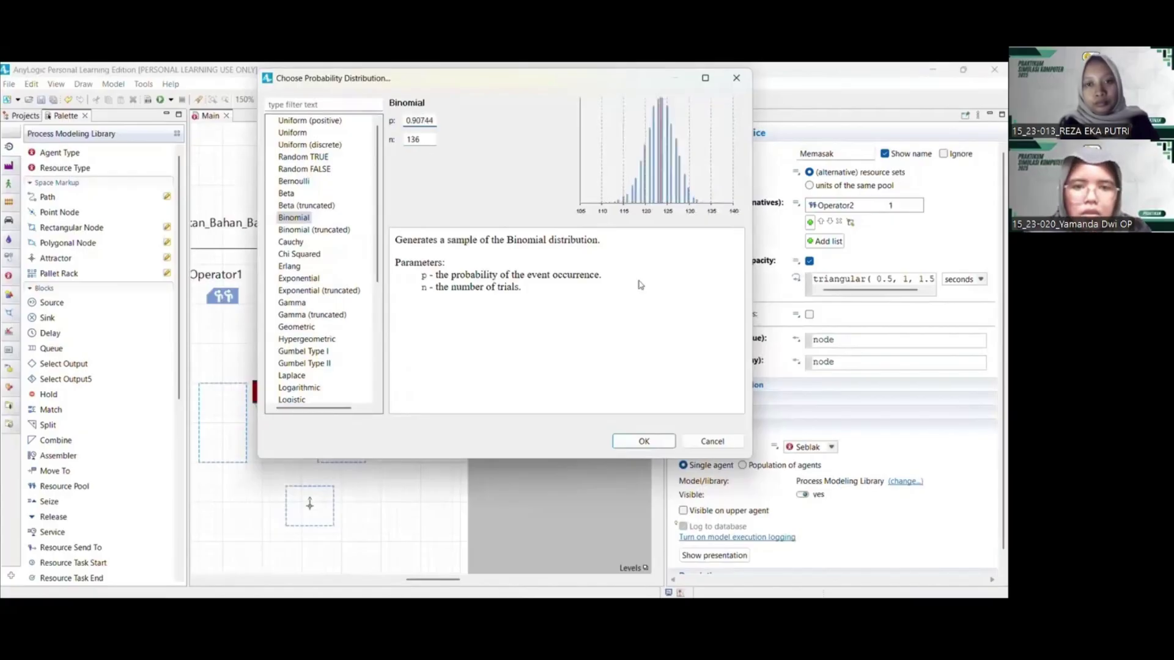
{"action": "left_click", "coordinate": [645, 442]}
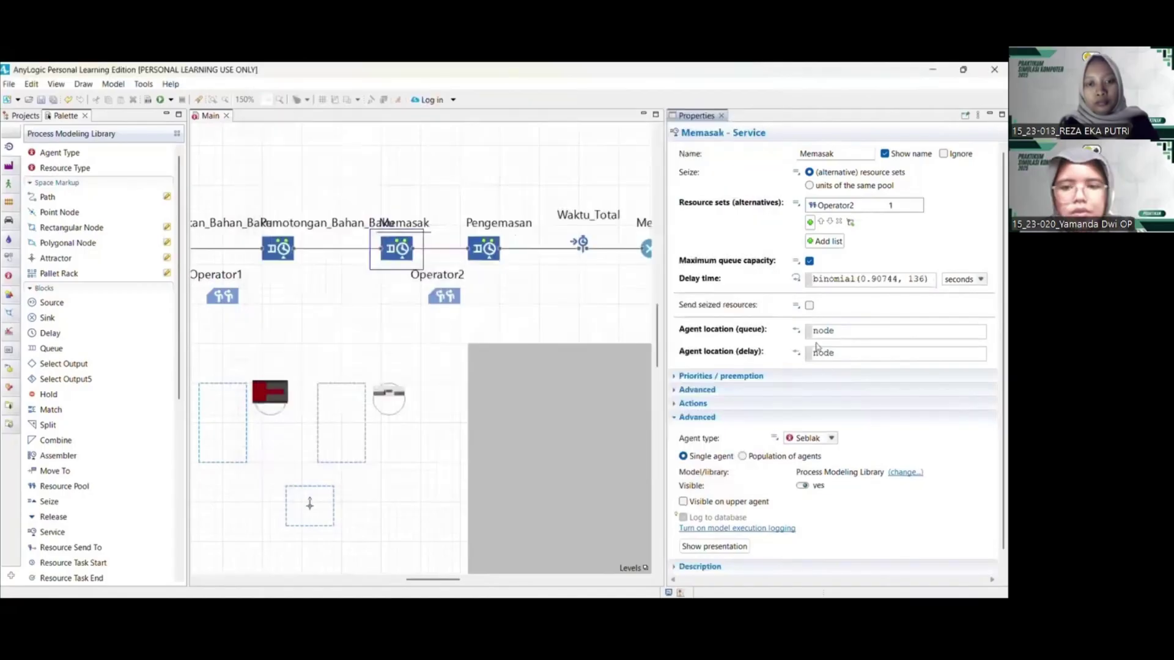
Set the Memasak agent locations to Antri_Memasak for the queue and Stasiun_Memasak for the delay
{"action": "left_click", "coordinate": [796, 330]}
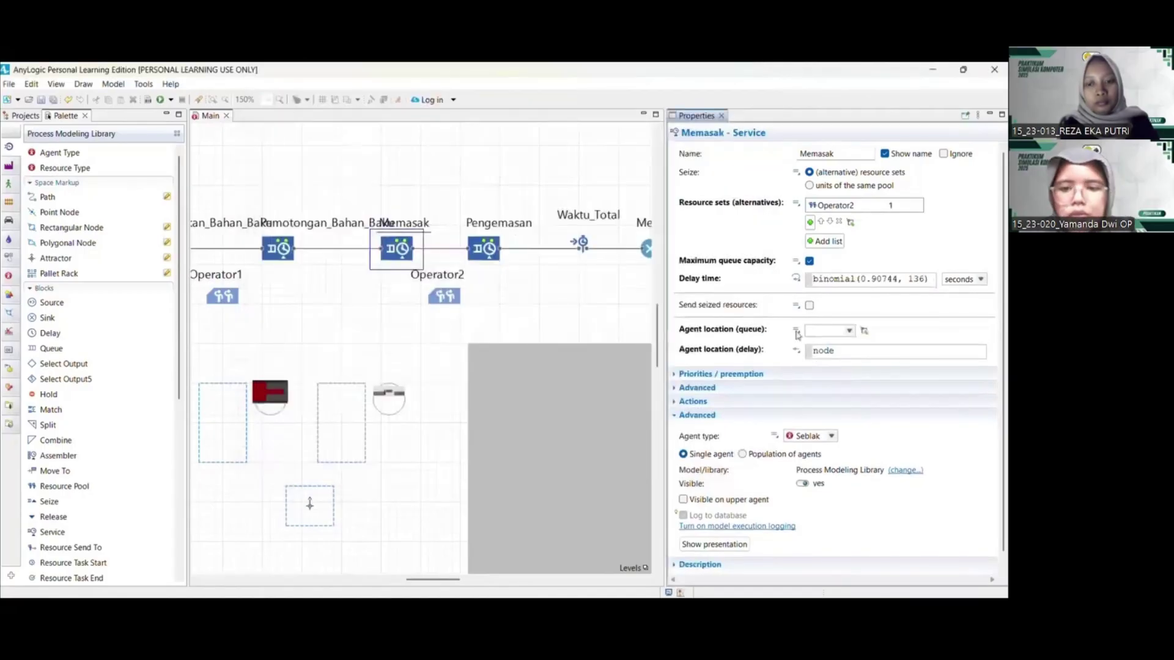
{"action": "left_click", "coordinate": [849, 331]}
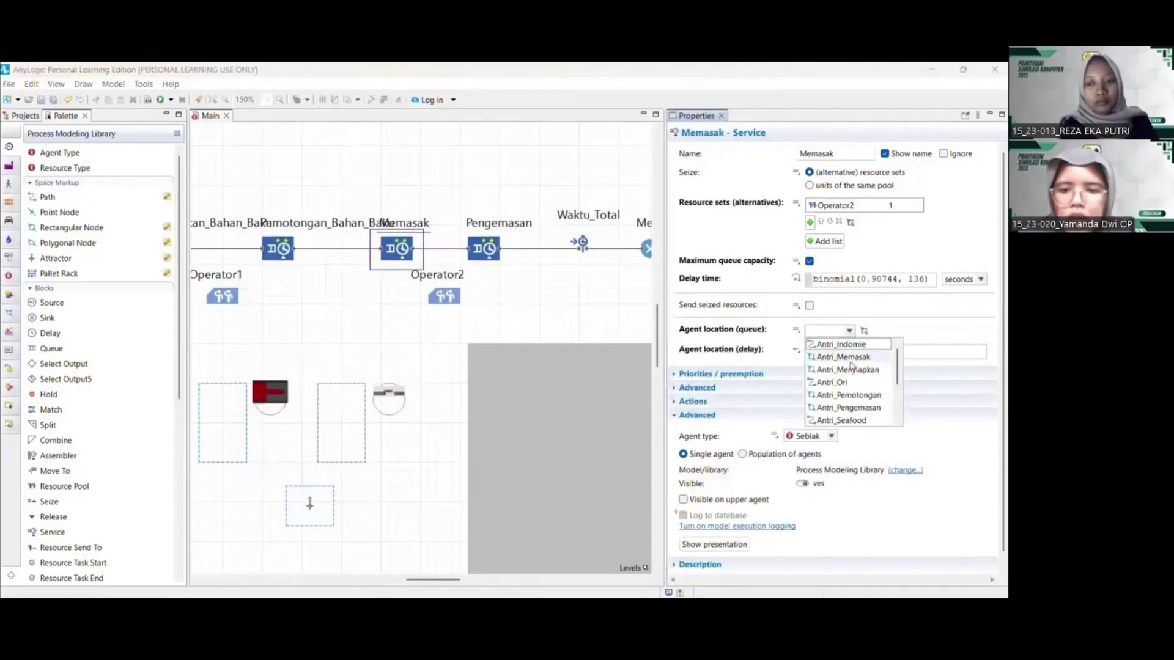
{"action": "left_click", "coordinate": [849, 359]}
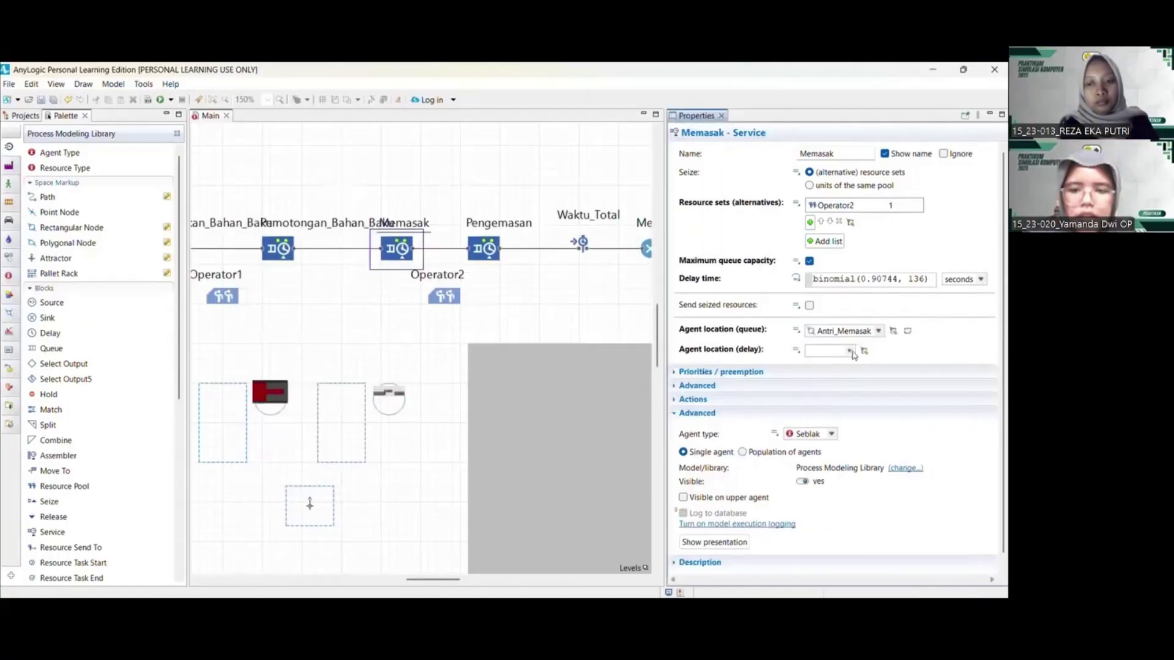
{"action": "left_click", "coordinate": [850, 351]}
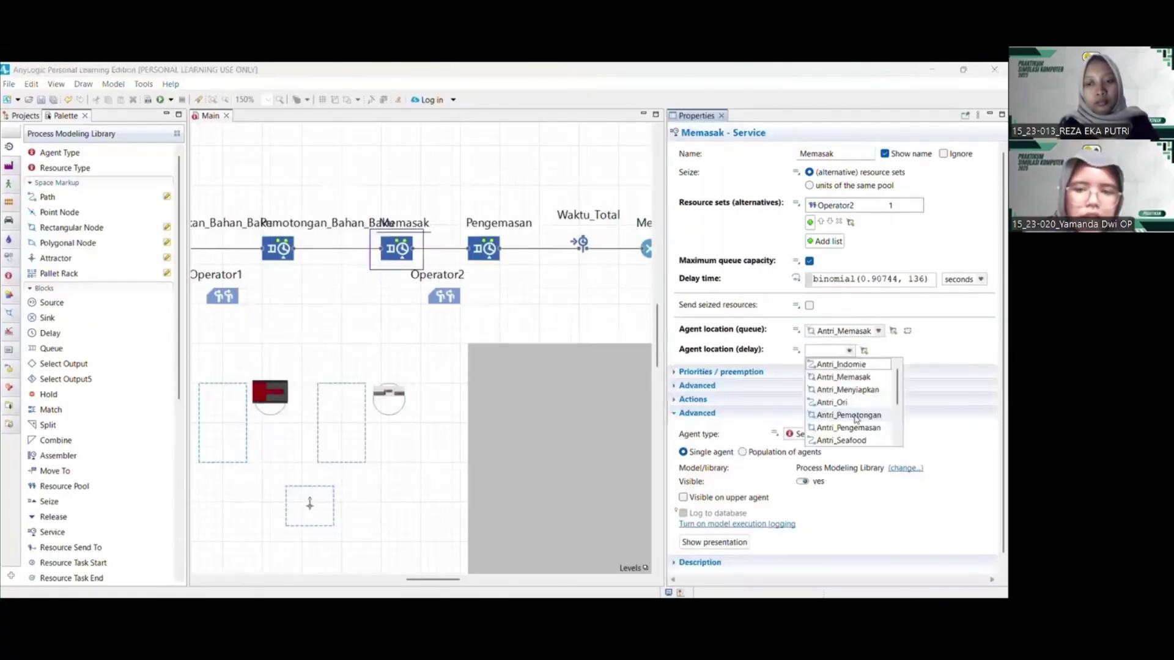
{"action": "left_click", "coordinate": [856, 385]}
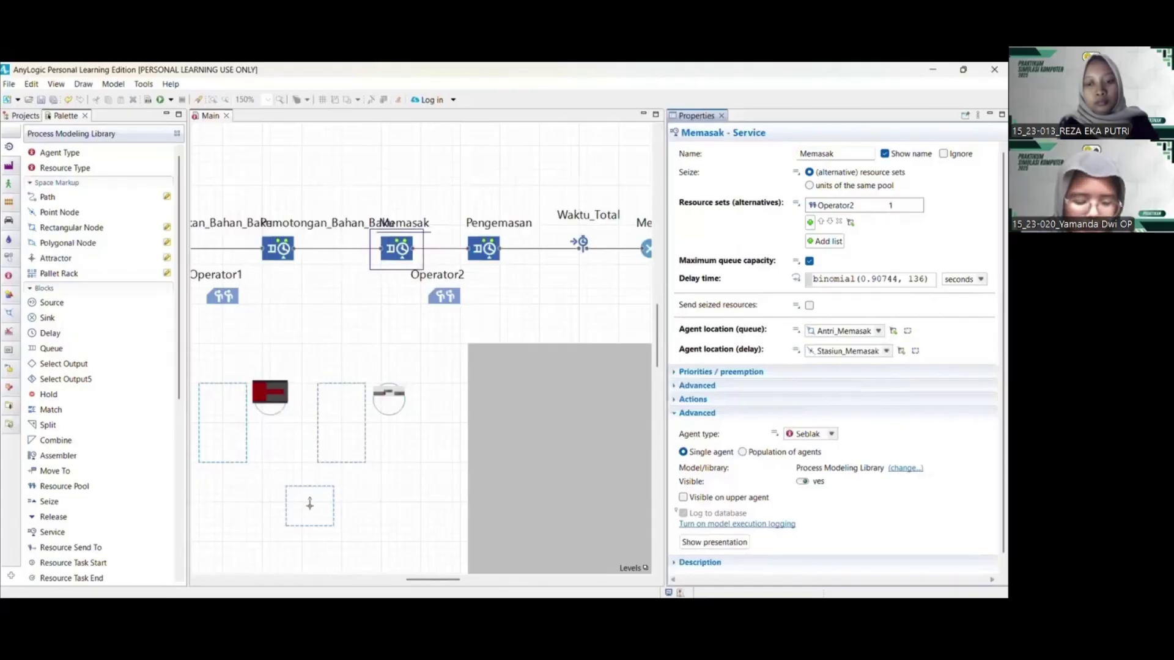
Assign Operator2 to the Pengemasan service's resource sets and enable its maximum queue capacity
{"action": "left_click", "coordinate": [483, 257]}
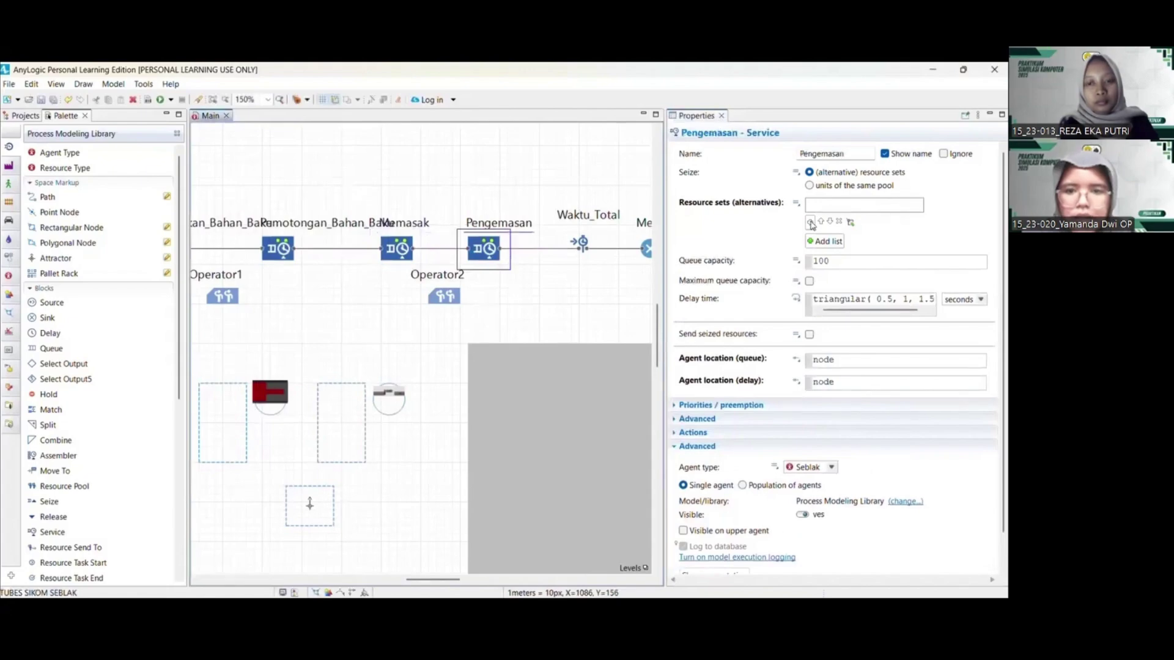
{"action": "left_click", "coordinate": [810, 223]}
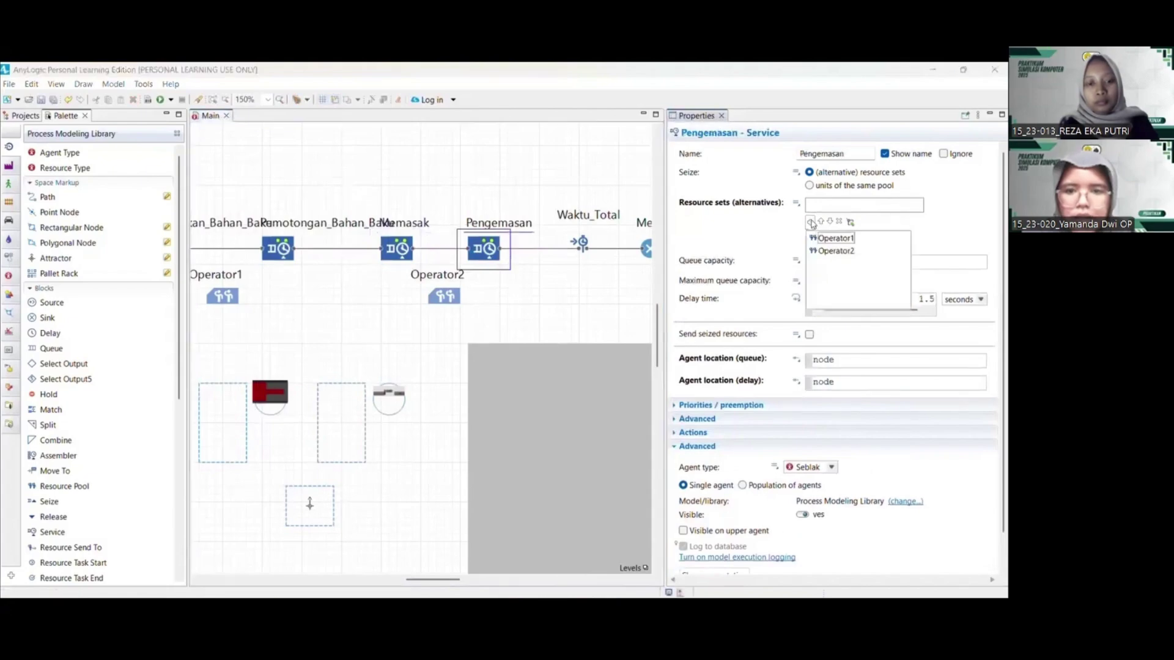
{"action": "left_click", "coordinate": [835, 252]}
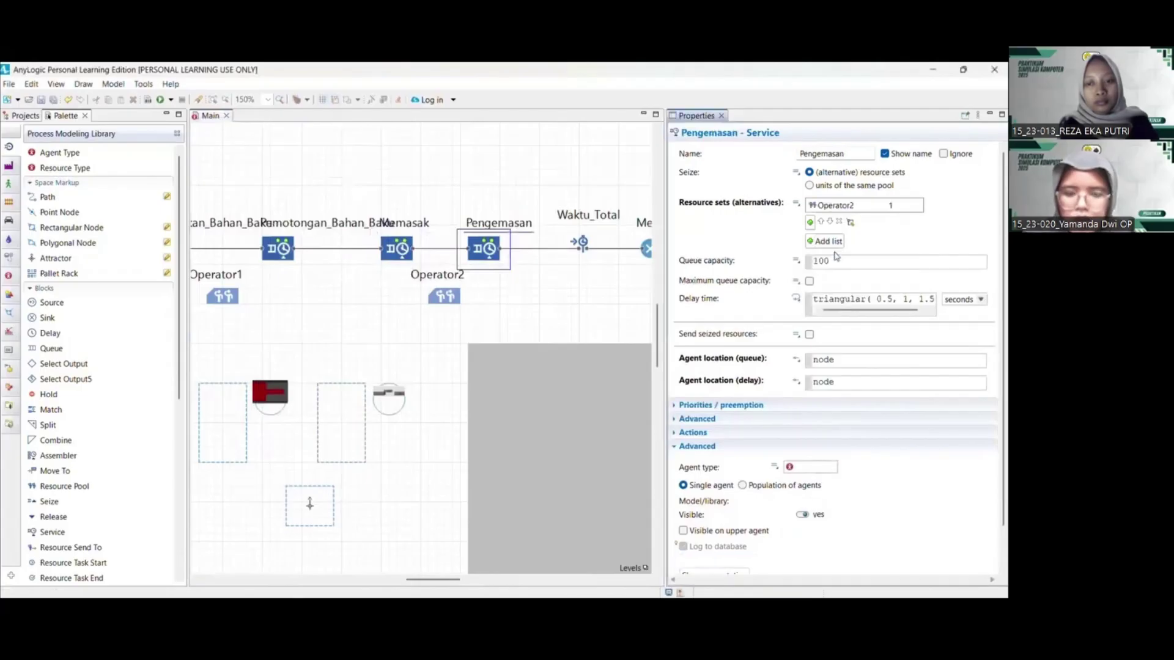
{"action": "left_click", "coordinate": [810, 282]}
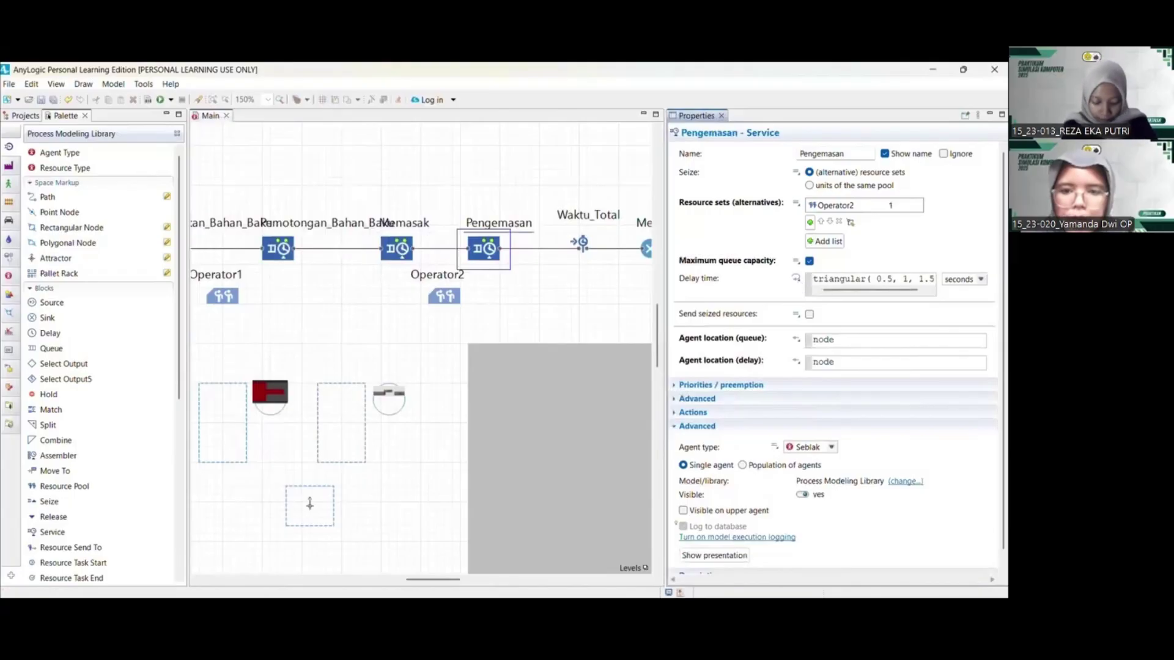
Switch to EasyFit, fit distributions to the ten values in column D of Table1 and view the goodness-of-fit summary with the Binomial parameters
{"action": "key", "text": "alt+Tab"}
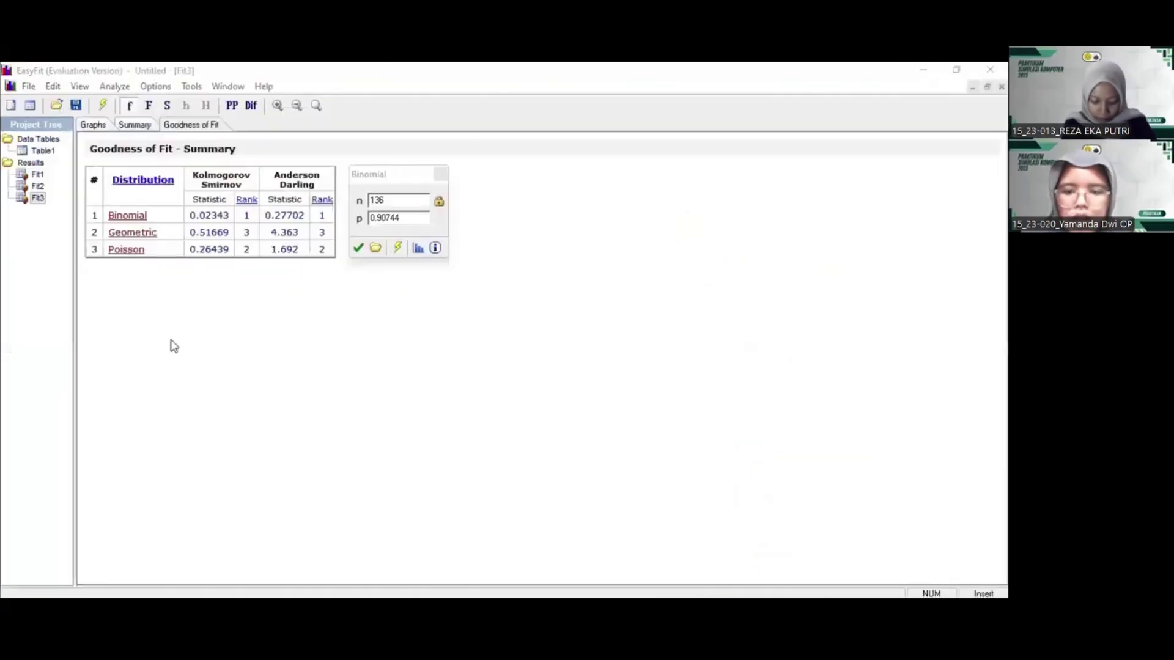
{"action": "double_click", "coordinate": [31, 151]}
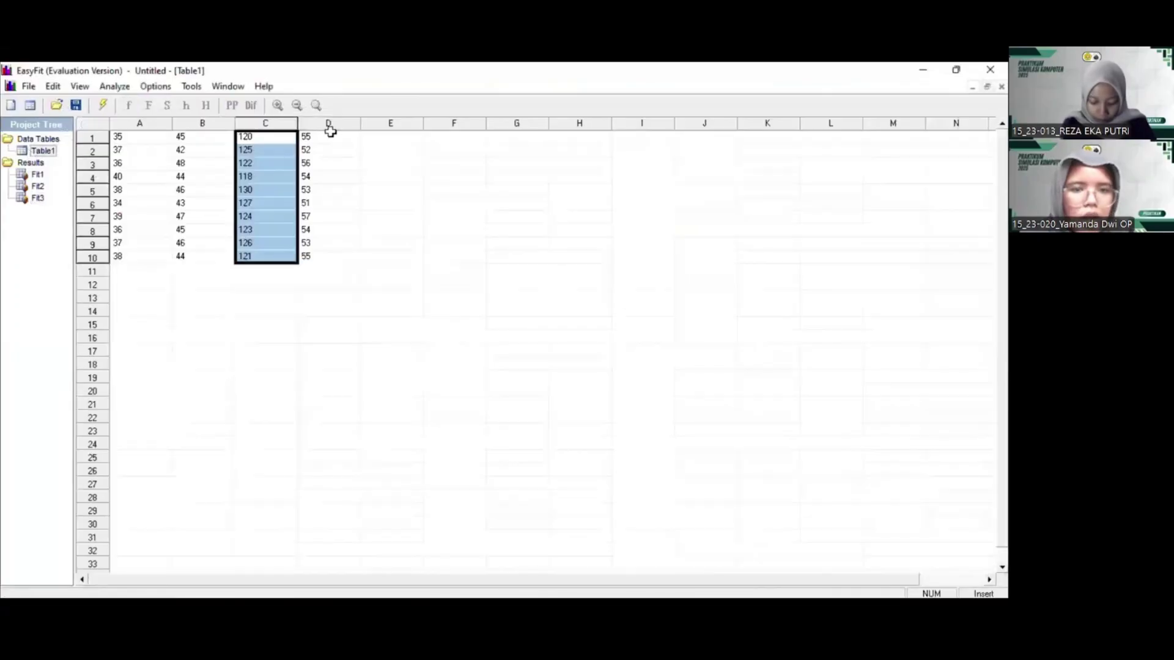
{"action": "left_click", "coordinate": [330, 133]}
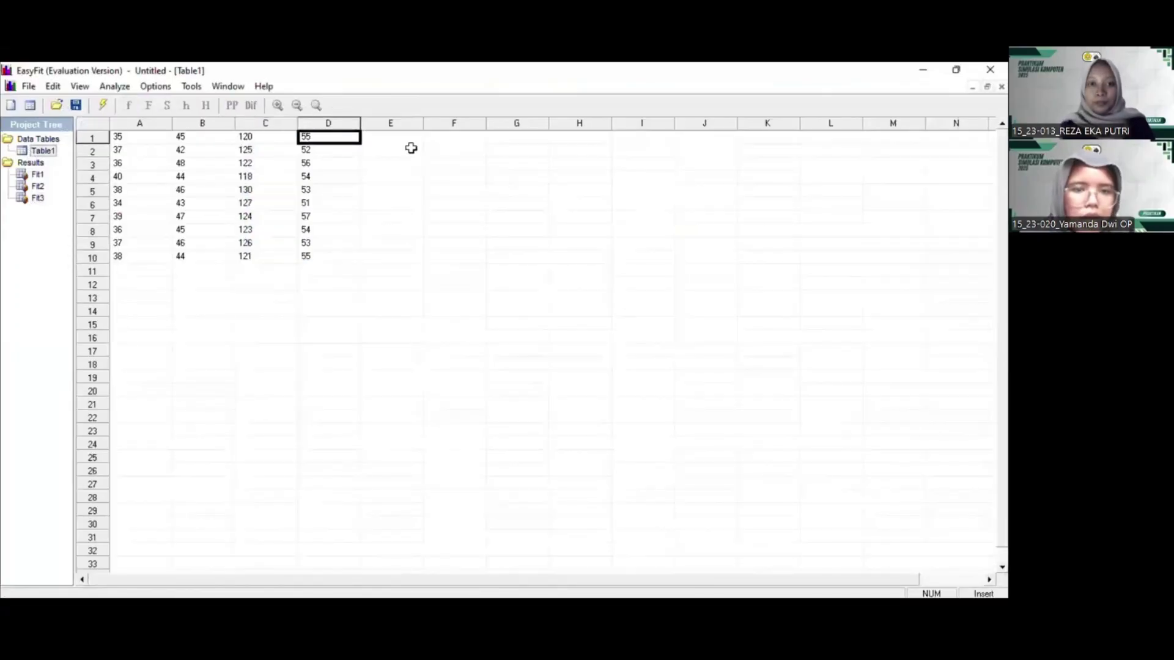
{"action": "left_click_drag", "start_coordinate": [333, 137], "coordinate": [341, 254]}
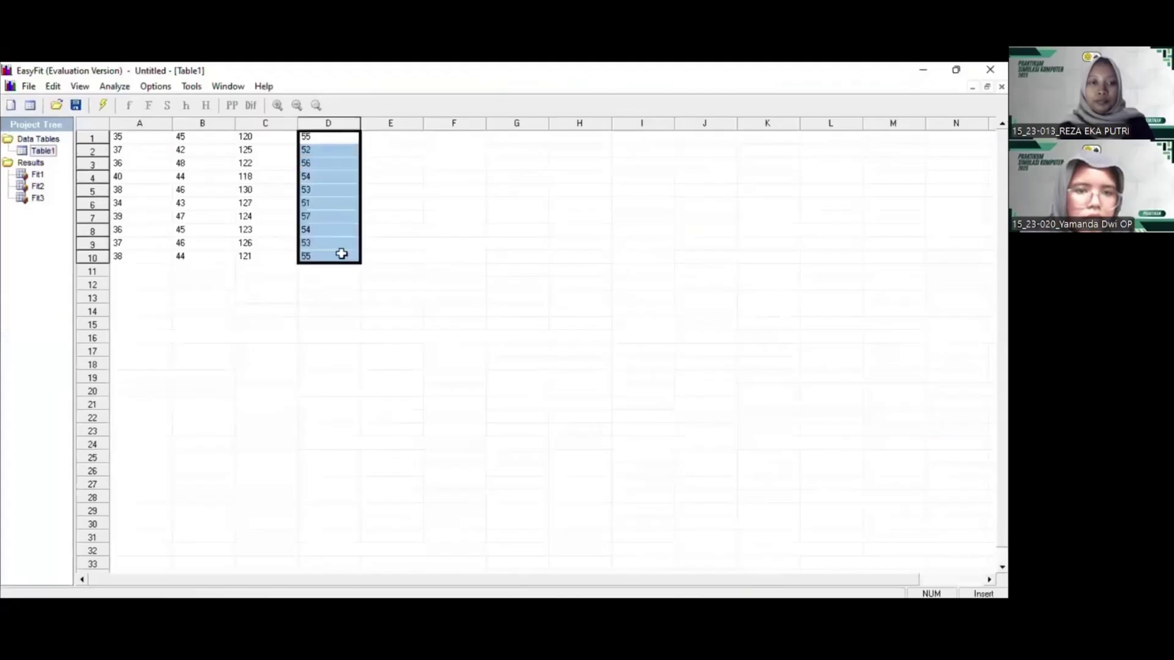
{"action": "left_click", "coordinate": [115, 86]}
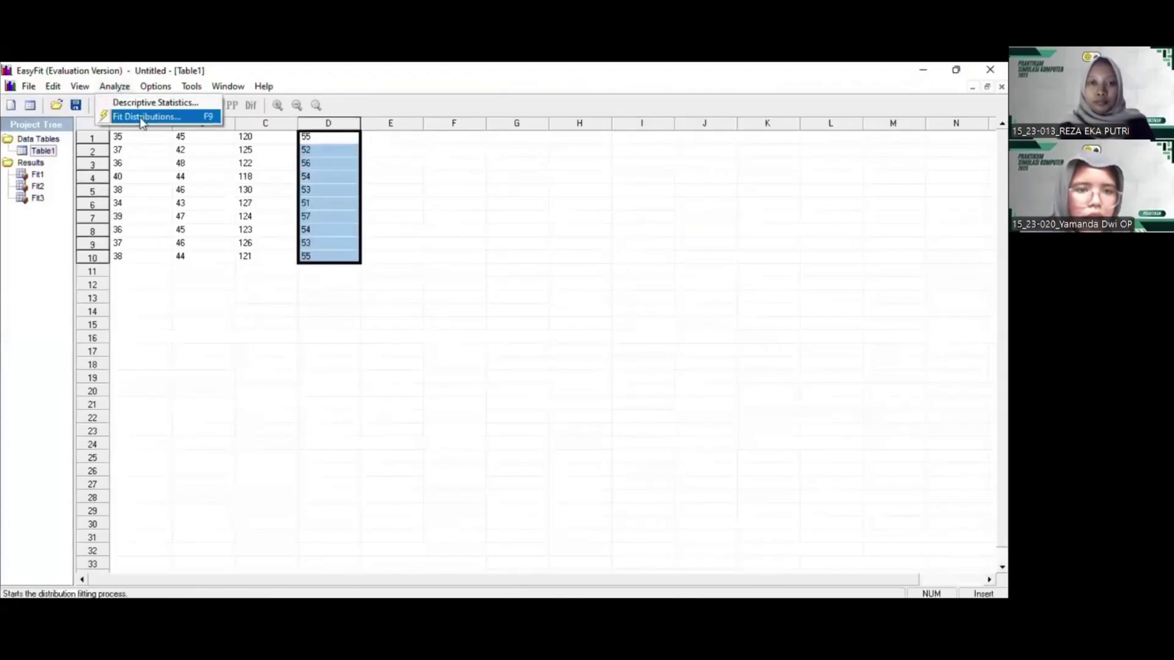
{"action": "left_click", "coordinate": [140, 116]}
{"action": "left_click", "coordinate": [444, 467]}
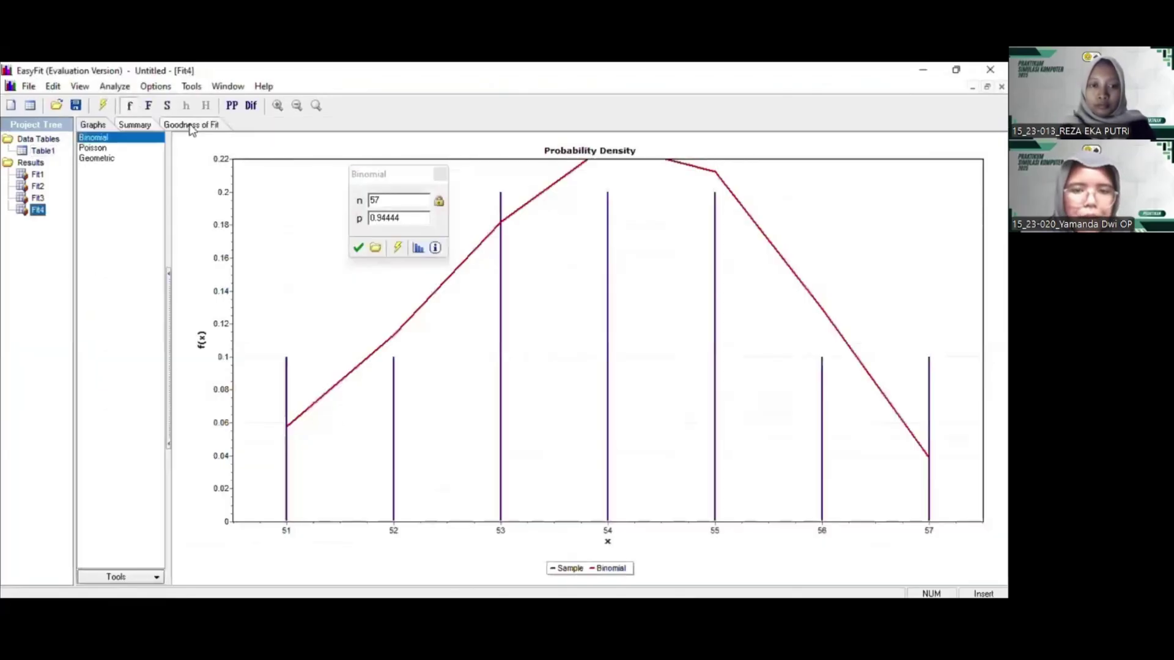
{"action": "left_click_drag", "start_coordinate": [378, 174], "coordinate": [371, 176]}
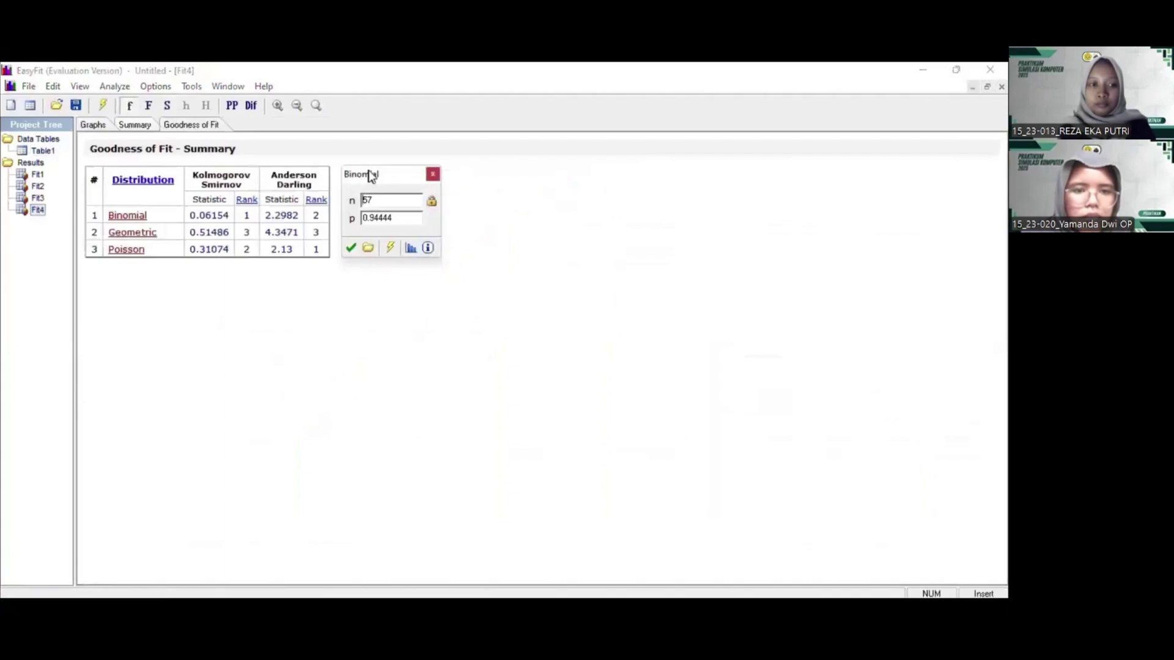
{"action": "left_click", "coordinate": [435, 364]}
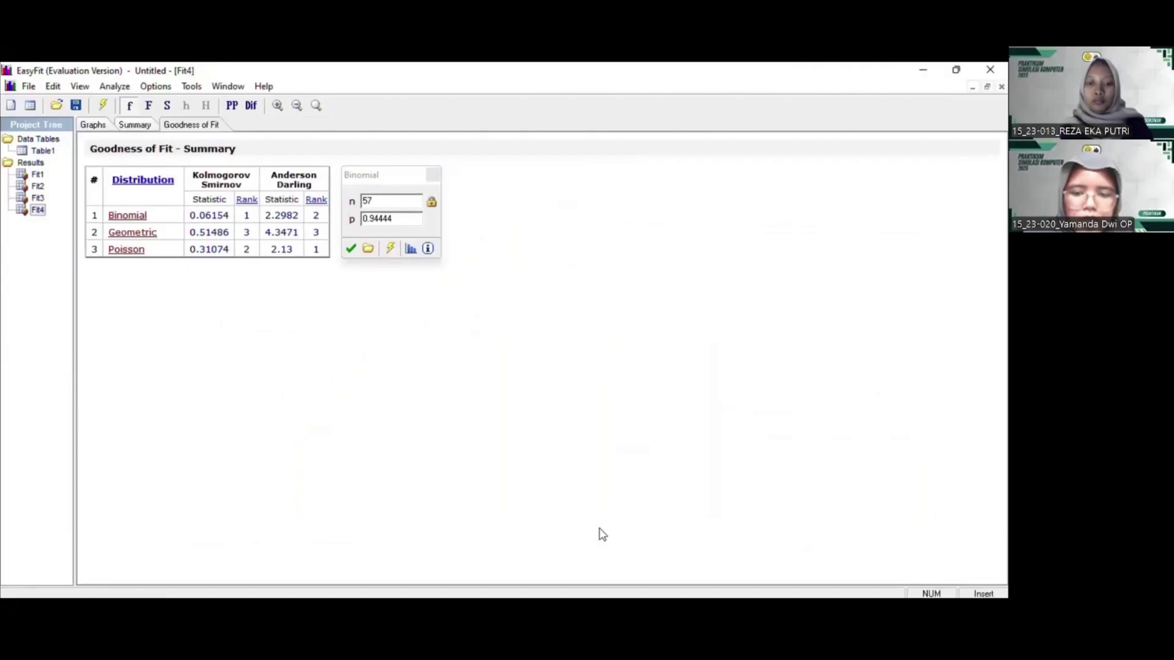
Return to AnyLogic and replace Pengemasan's delay time with a Binomial distribution using n 57 and p 0.94444
{"action": "key", "text": "alt+Tab"}
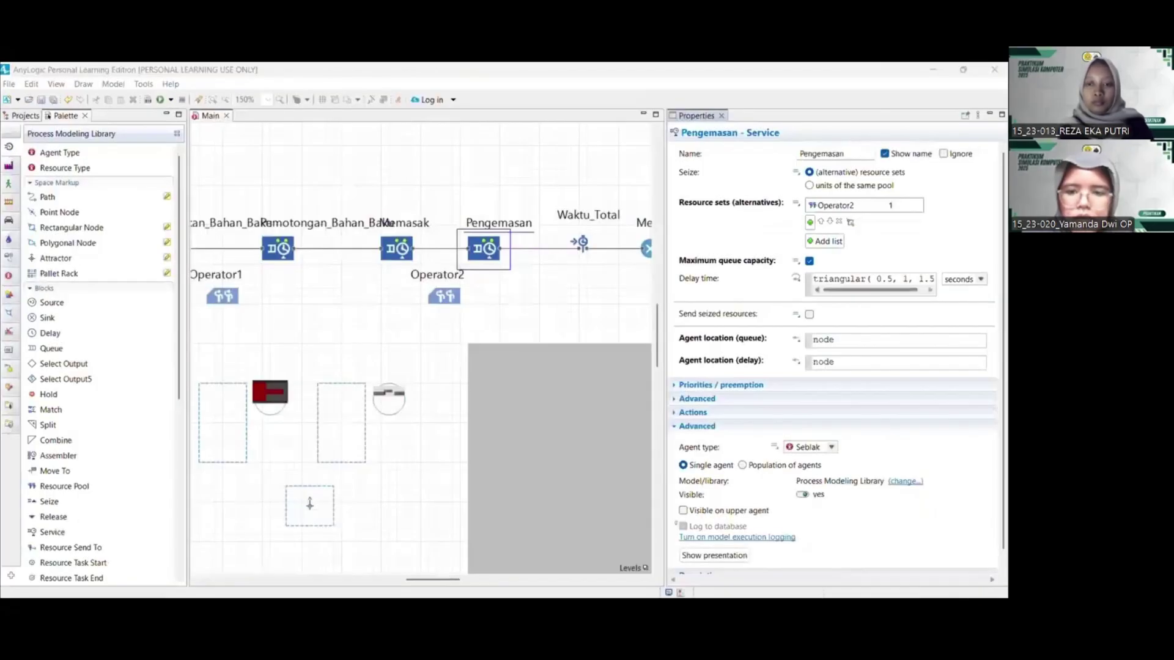
{"action": "triple_click", "coordinate": [904, 278]}
{"action": "key", "text": "BackSpace"}
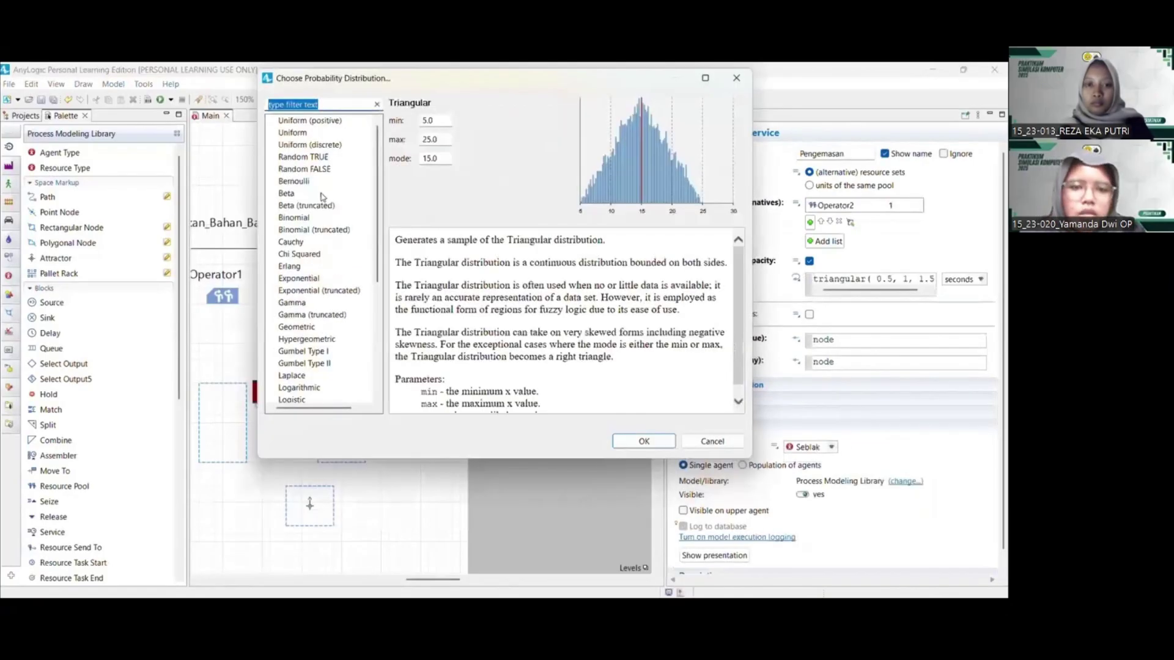
{"action": "left_click", "coordinate": [299, 217]}
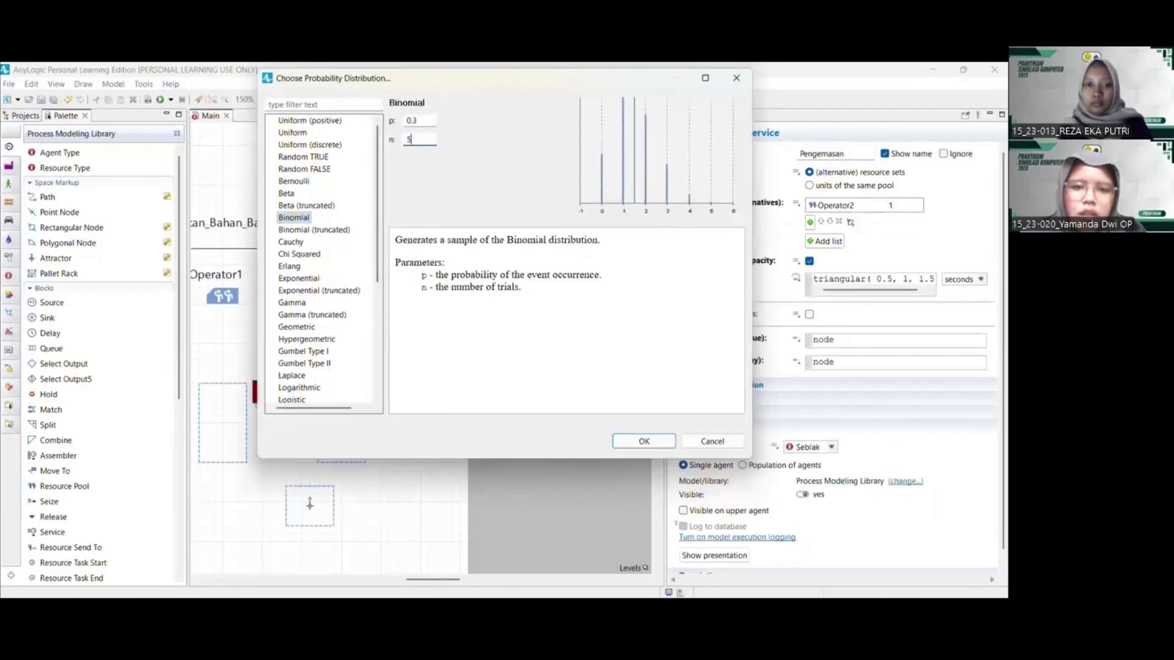
{"action": "type", "text": "57"}
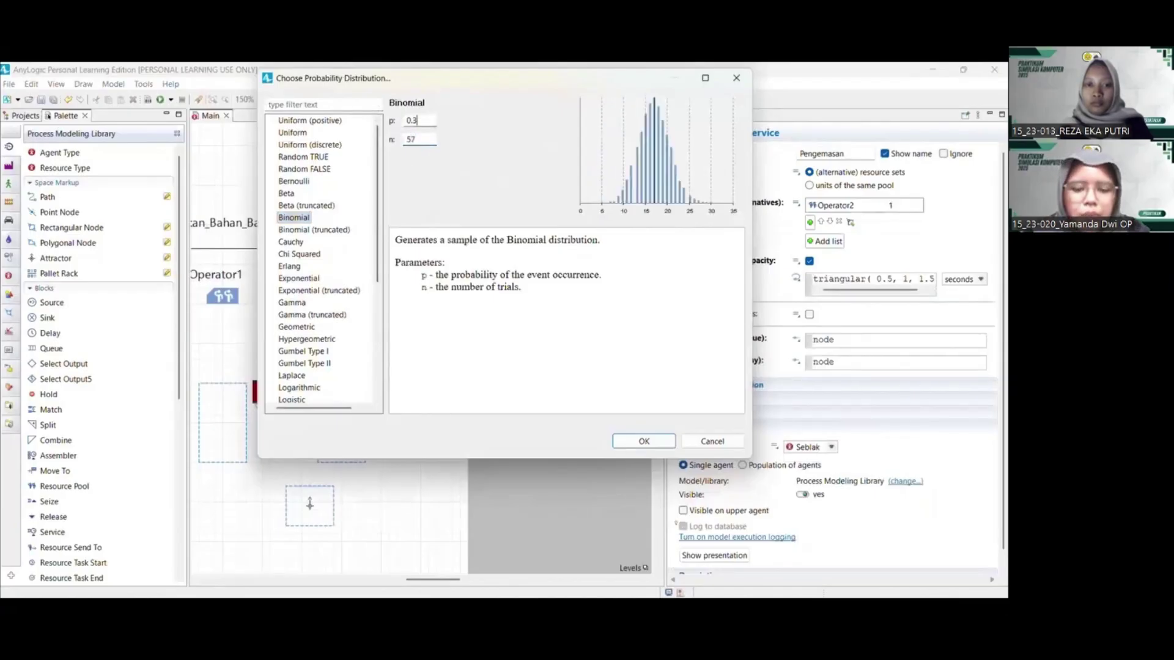
{"action": "left_click", "coordinate": [420, 120]}
{"action": "key", "text": "BackSpace"}
{"action": "type", "text": "9"}
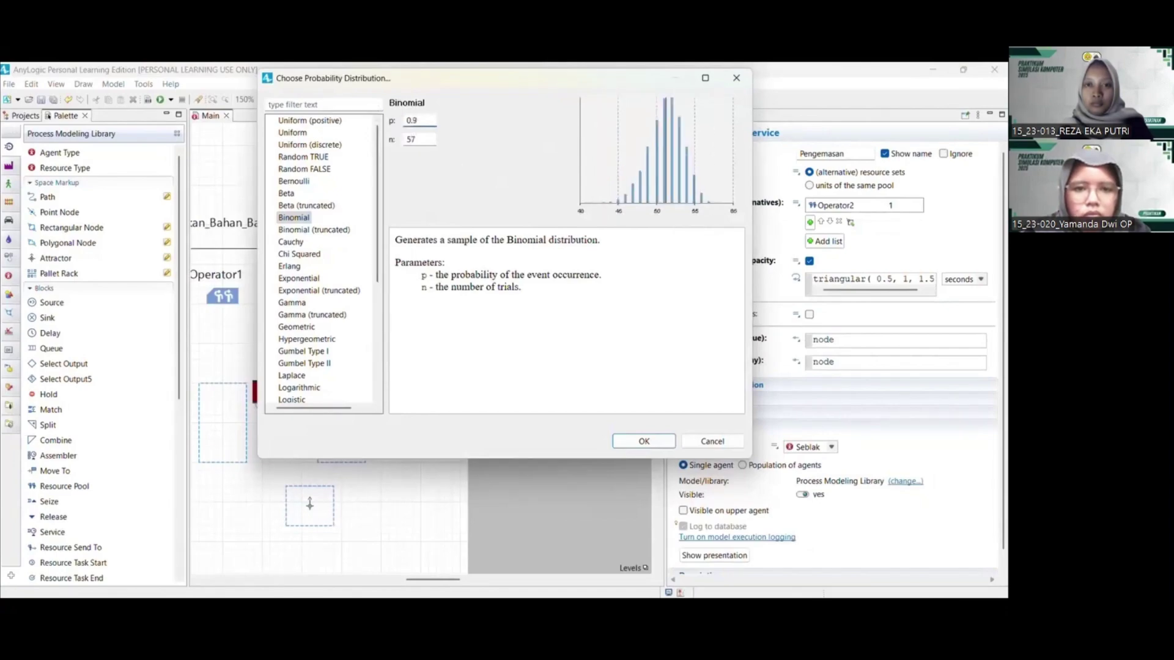
{"action": "type", "text": "4444"}
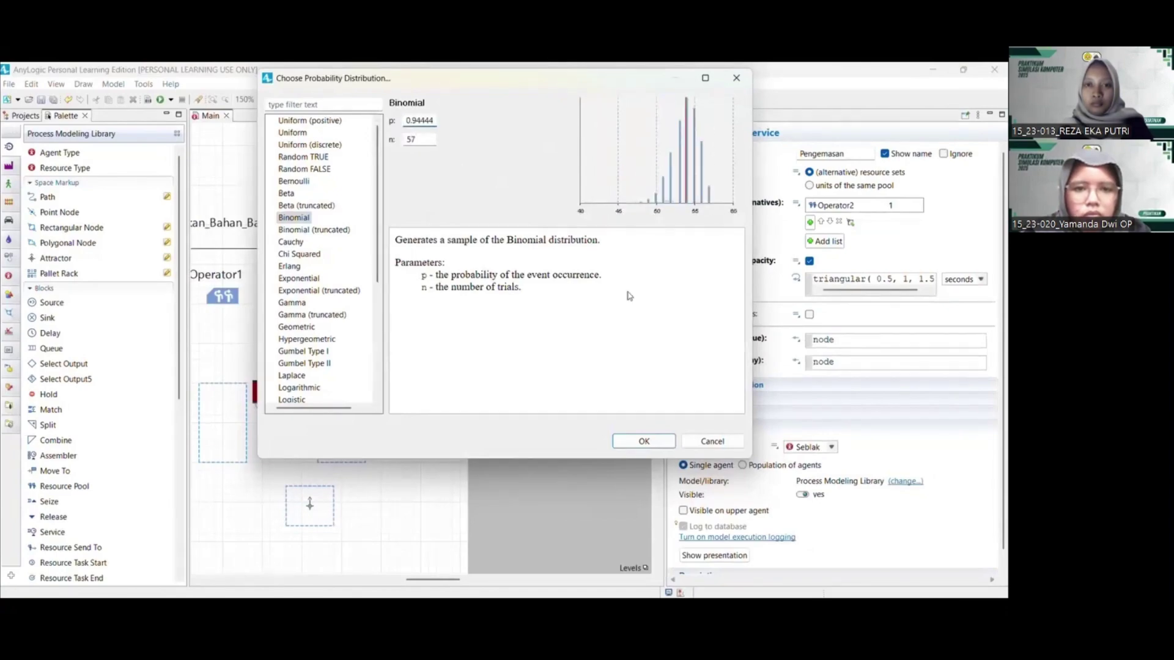
{"action": "left_click", "coordinate": [645, 442]}
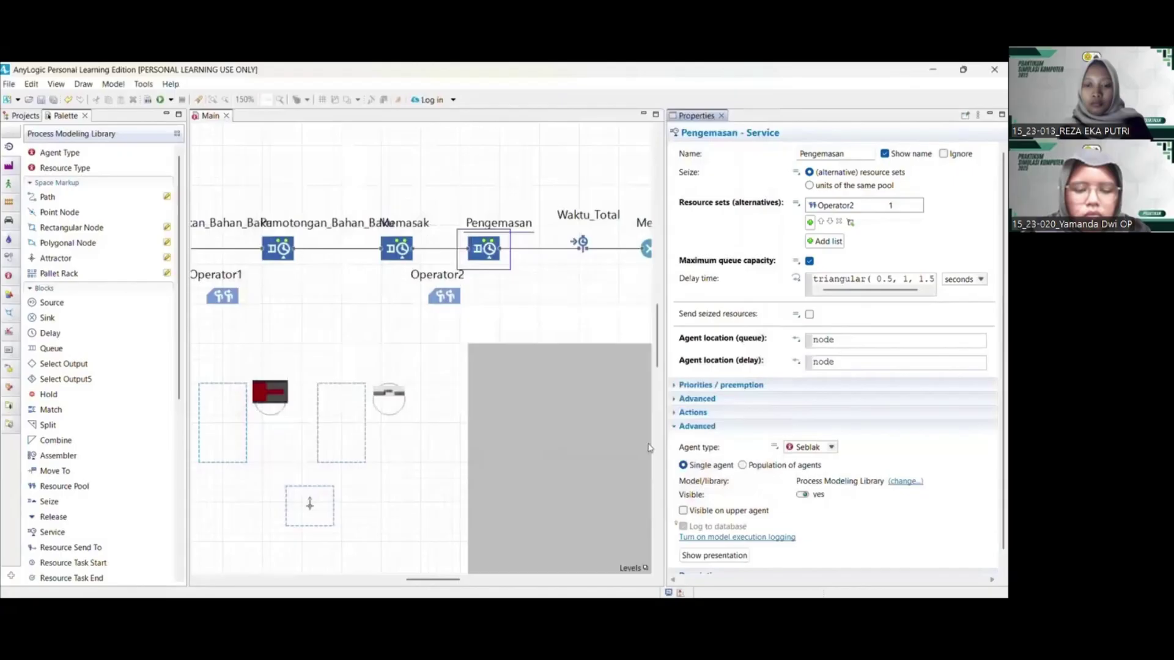
Switch Pengemasan's queue agent location to a static value and set it to Antri_Pengemasan
{"action": "left_click", "coordinate": [797, 333]}
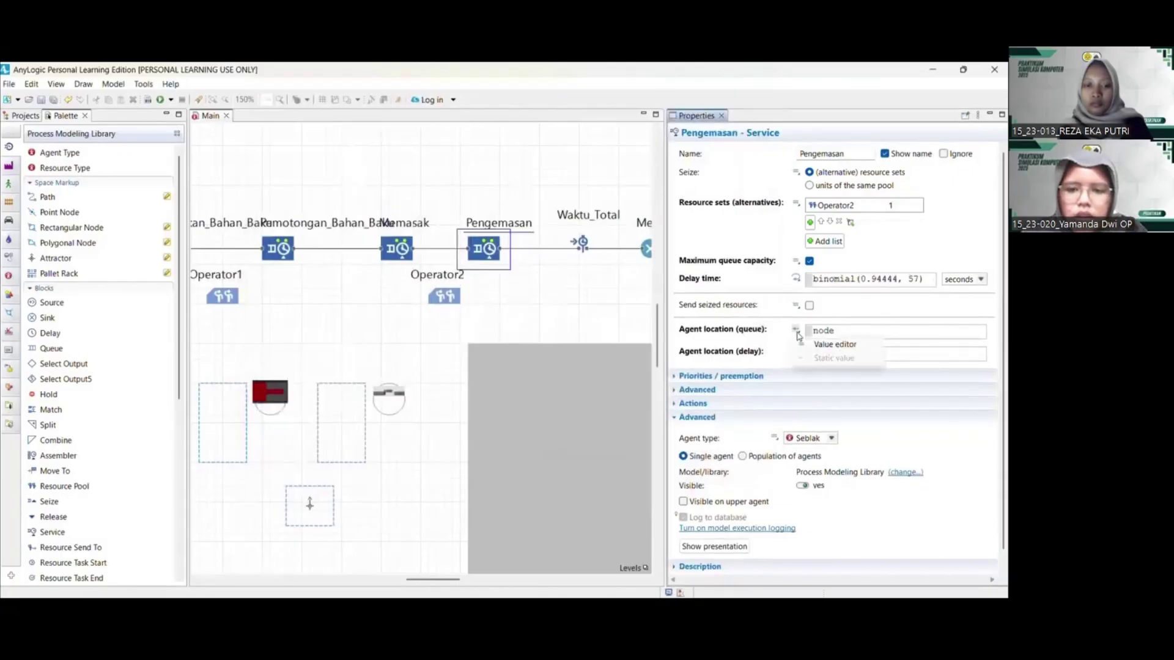
{"action": "left_click", "coordinate": [807, 342]}
{"action": "left_click", "coordinate": [797, 331]}
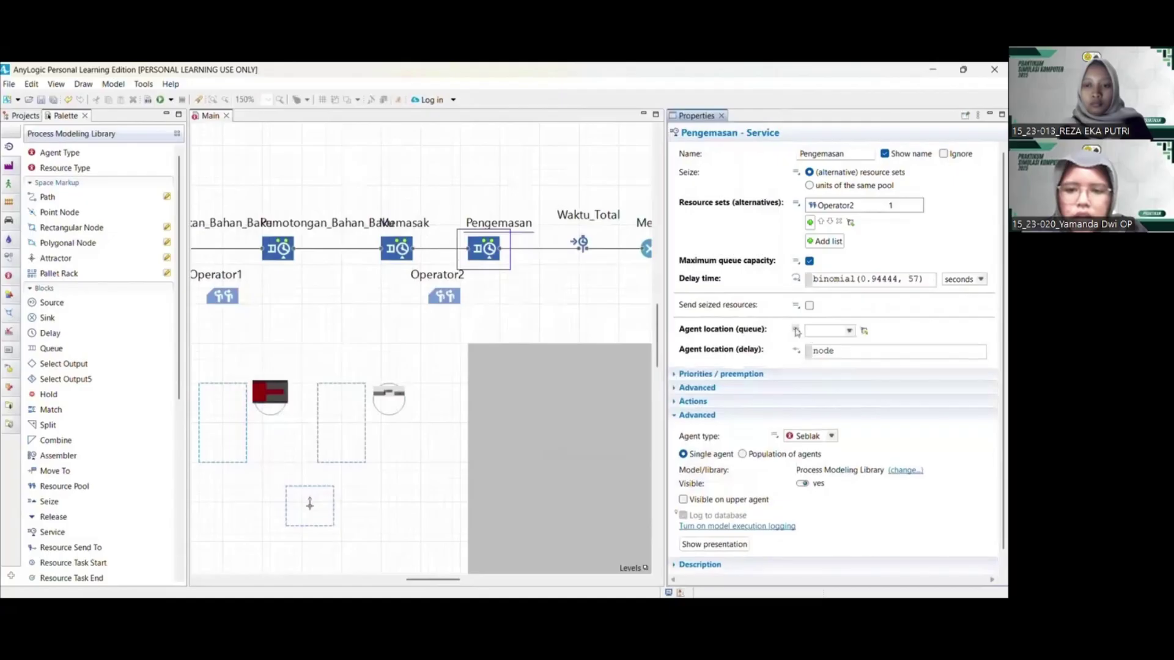
{"action": "left_click", "coordinate": [797, 331]}
{"action": "left_click", "coordinate": [797, 330]}
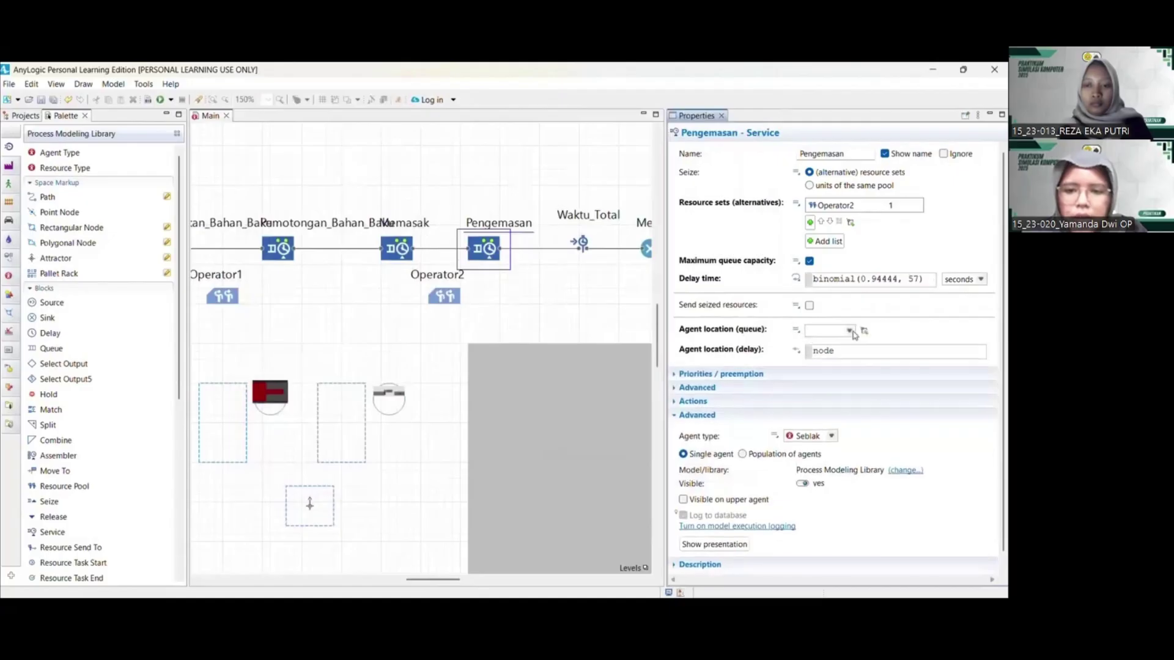
{"action": "left_click", "coordinate": [849, 330]}
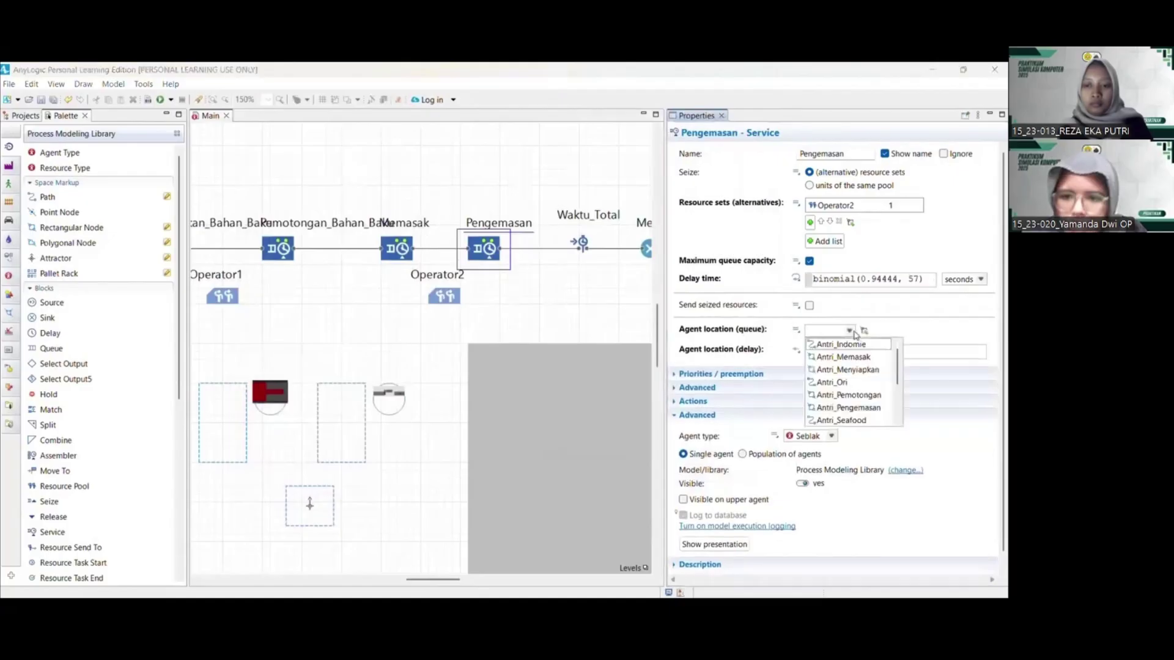
{"action": "left_click", "coordinate": [859, 409]}
Switch Pengemasan's delay agent location to a static value and set it to Stasiun_Pengemasan
{"action": "left_click", "coordinate": [796, 351]}
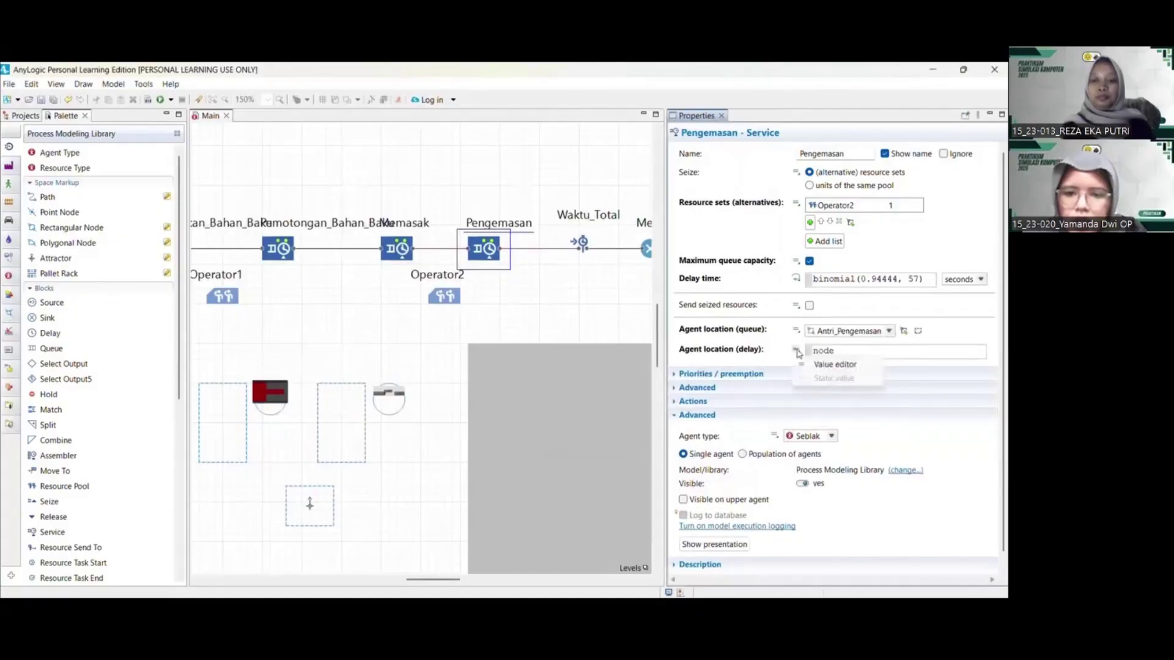
{"action": "left_click", "coordinate": [834, 379]}
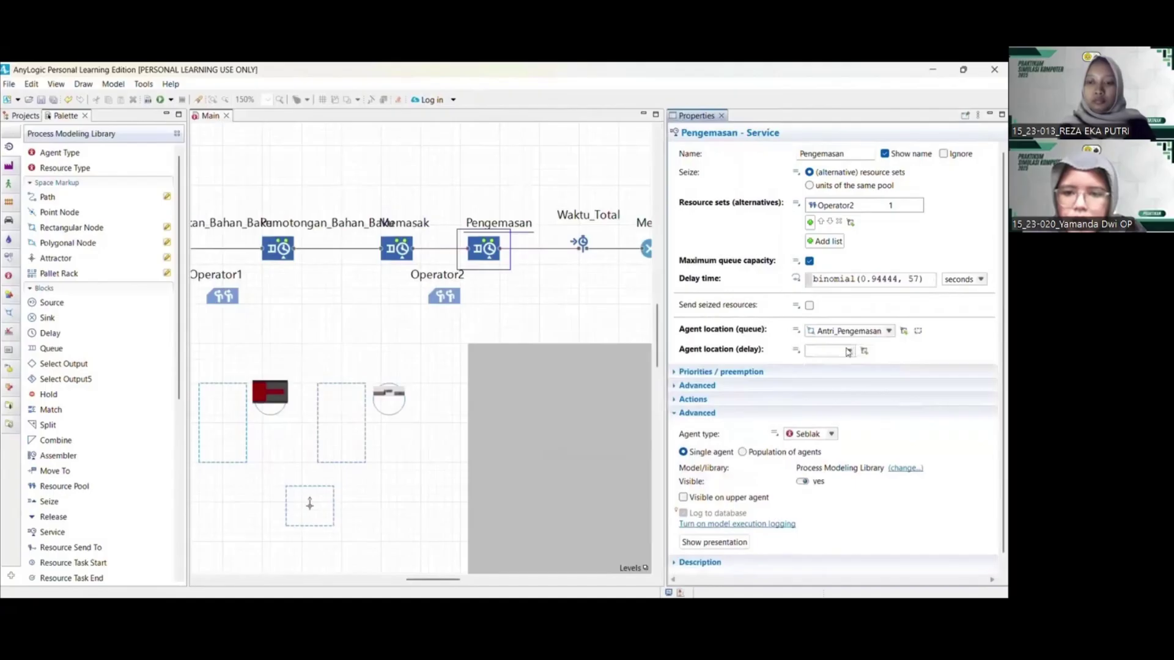
{"action": "left_click", "coordinate": [848, 351]}
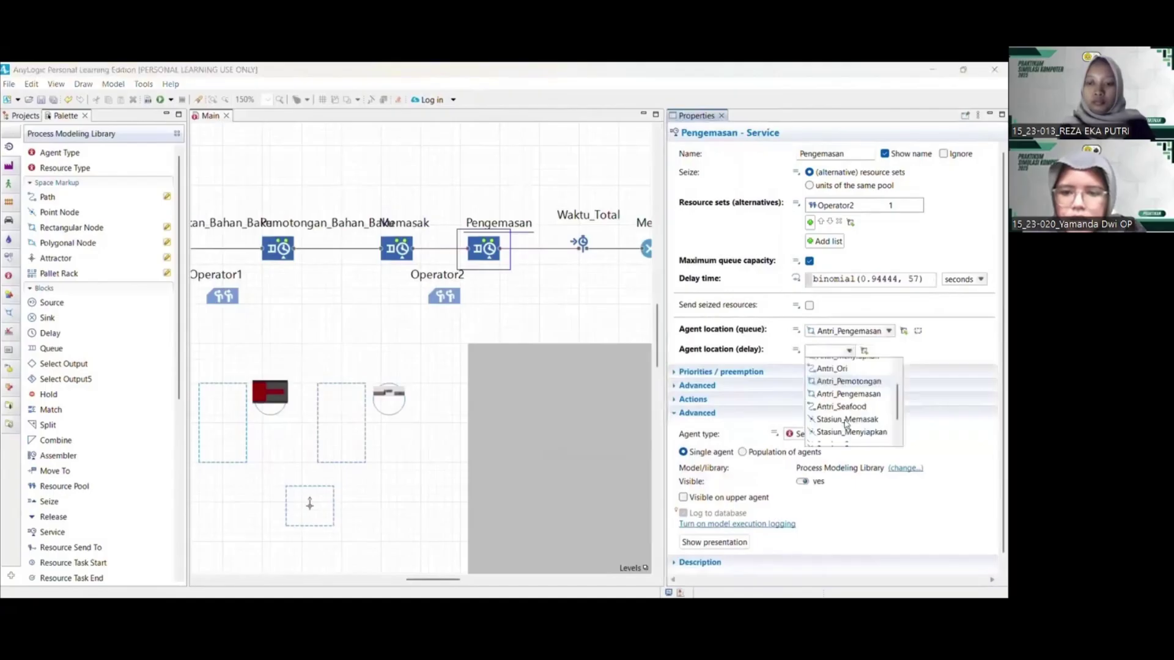
{"action": "scroll", "coordinate": [846, 424], "scroll_direction": "down", "scroll_amount": 1}
{"action": "left_click", "coordinate": [846, 420]}
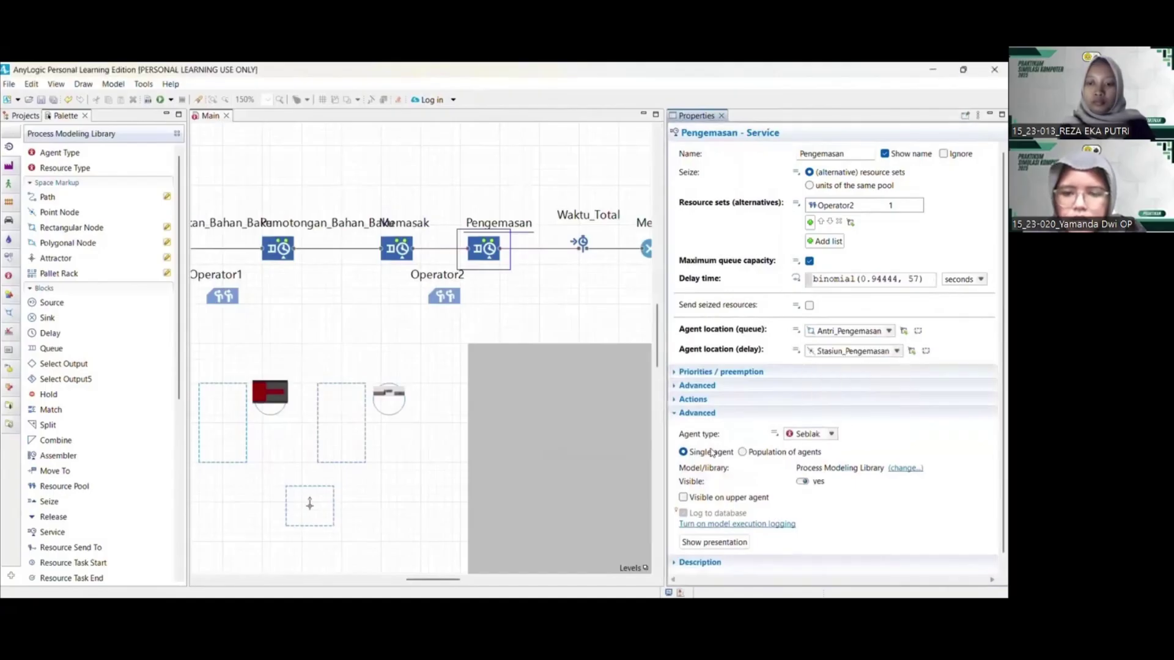
{"action": "left_click", "coordinate": [511, 290]}
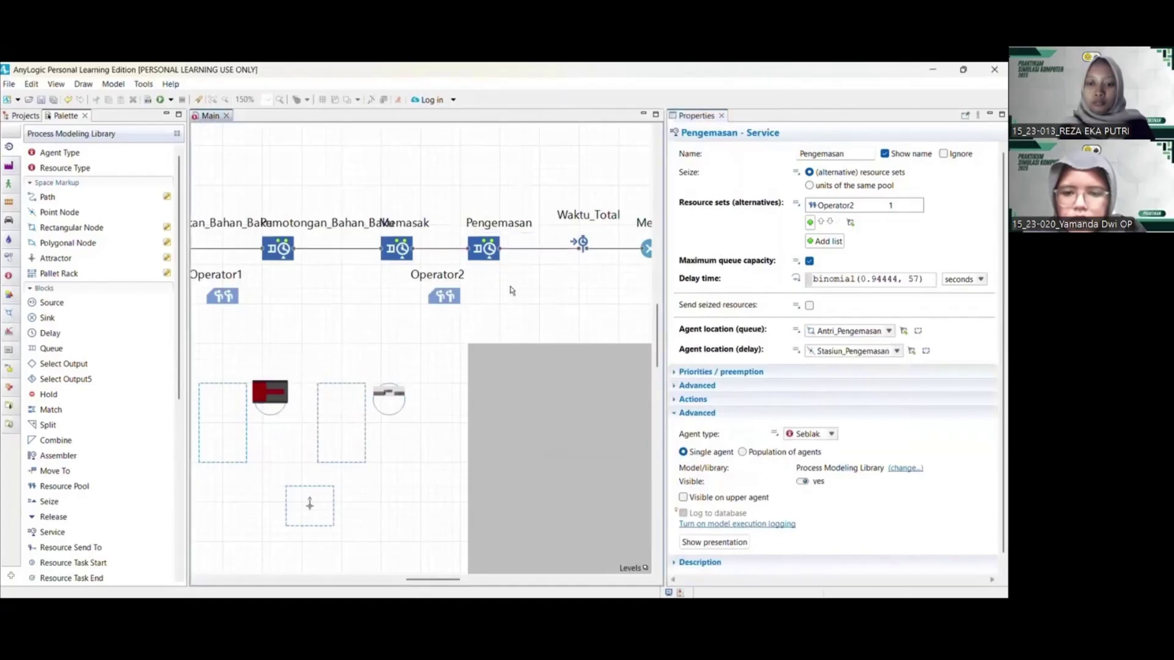
Set the Operator2 resource pool's new resource unit to Operator and its home location to Tempat_Operator2
{"action": "left_click", "coordinate": [458, 300]}
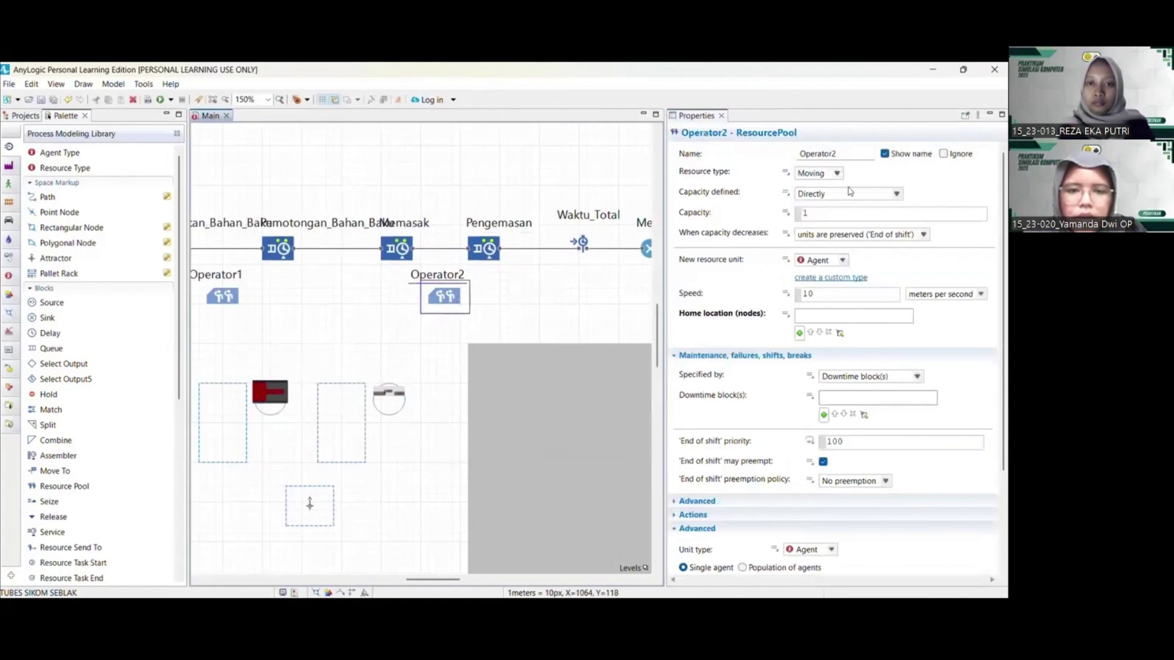
{"action": "left_click", "coordinate": [846, 262]}
{"action": "left_click", "coordinate": [837, 289]}
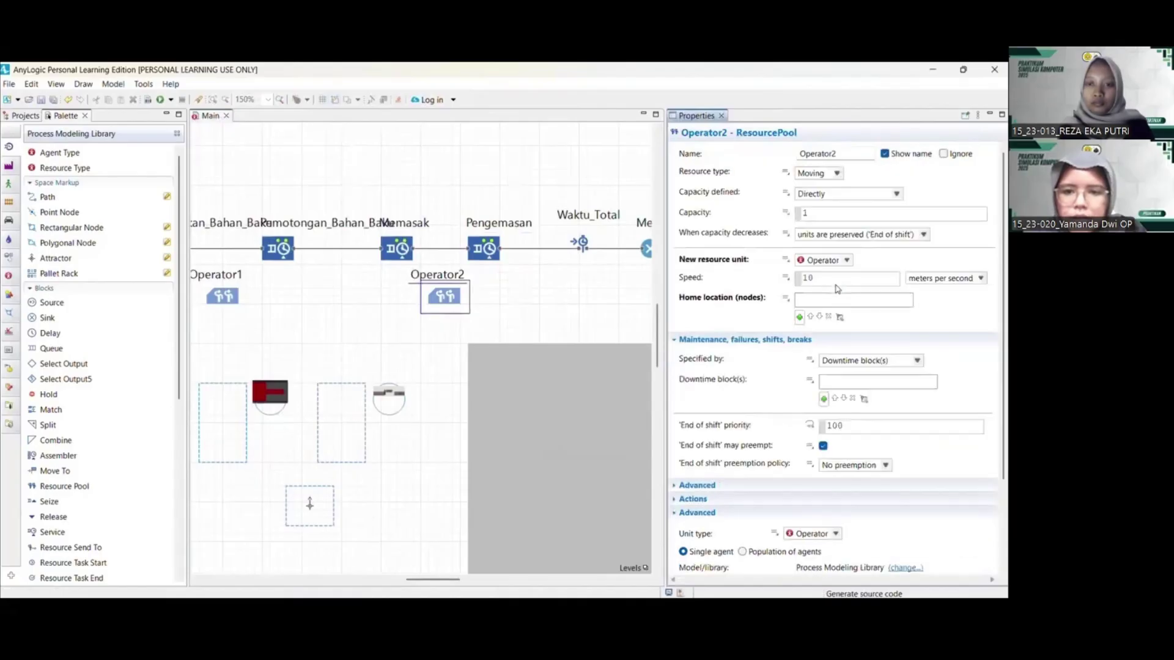
{"action": "left_click", "coordinate": [799, 317]}
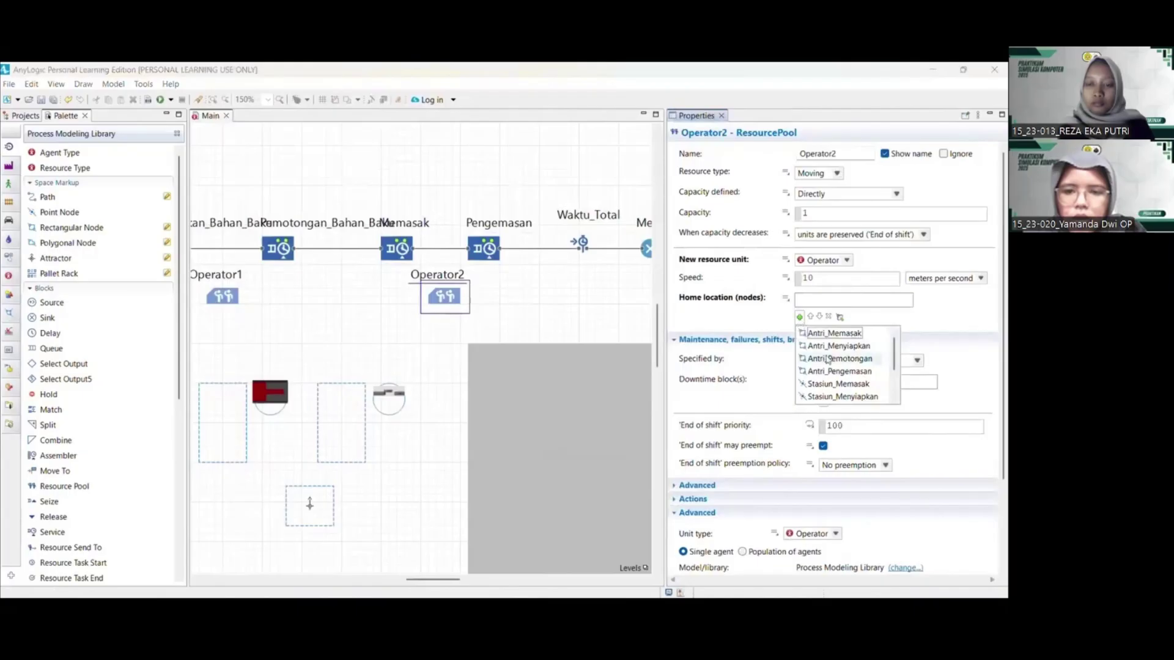
{"action": "scroll", "coordinate": [834, 397], "scroll_direction": "down", "scroll_amount": 2}
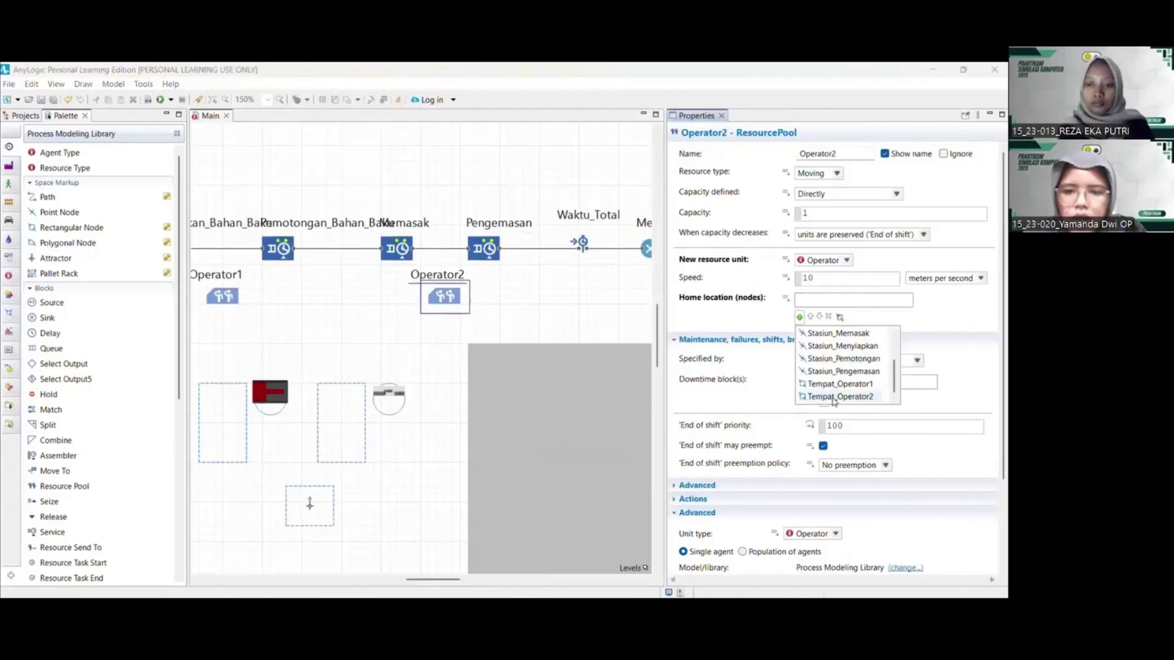
{"action": "left_click", "coordinate": [834, 397]}
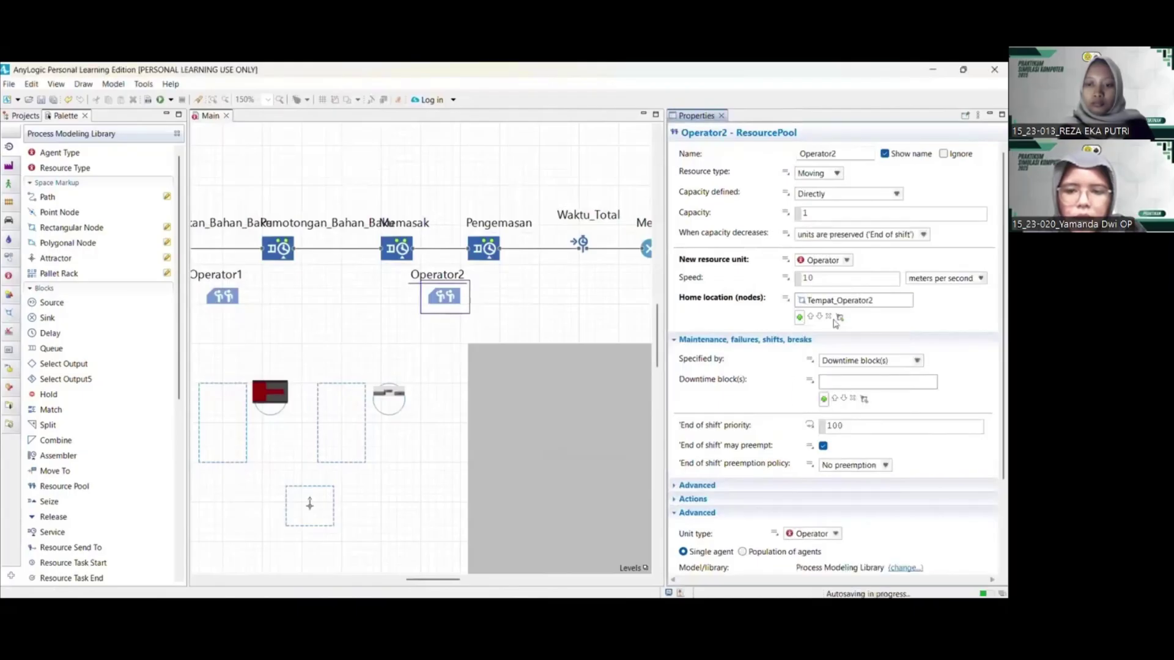
Specify Operator2's downtime by ResourcePool properties and enable breaks using the Istirahat schedule
{"action": "left_click", "coordinate": [917, 361]}
{"action": "left_click", "coordinate": [908, 385]}
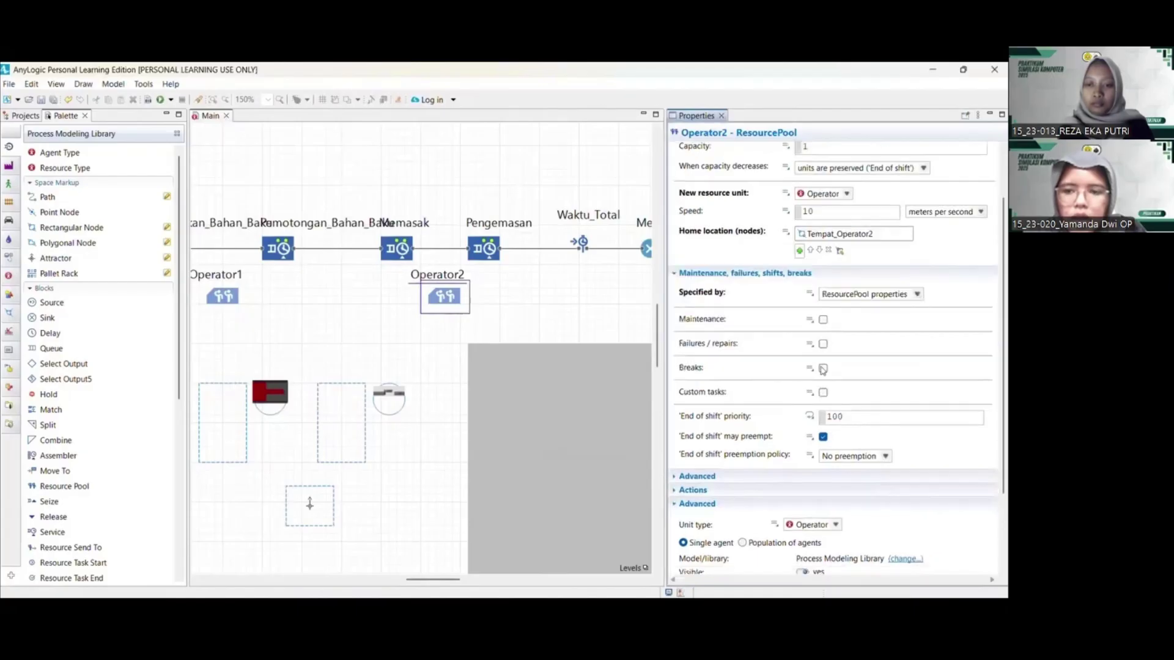
{"action": "left_click", "coordinate": [823, 368]}
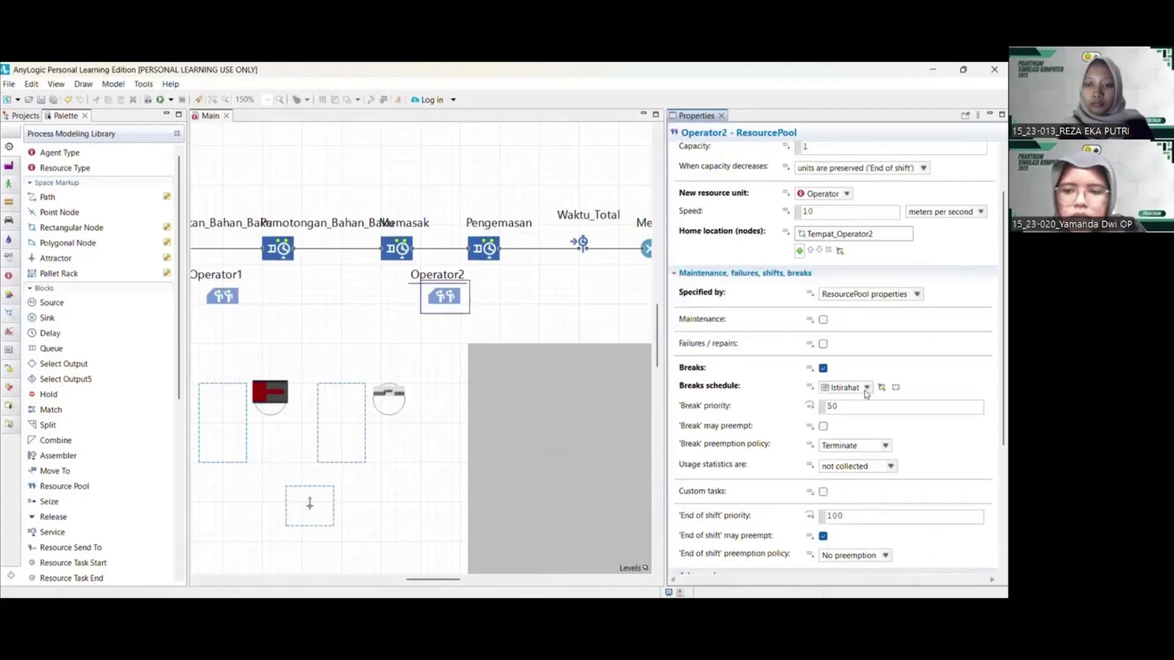
{"action": "left_click", "coordinate": [866, 388]}
{"action": "left_click", "coordinate": [849, 404]}
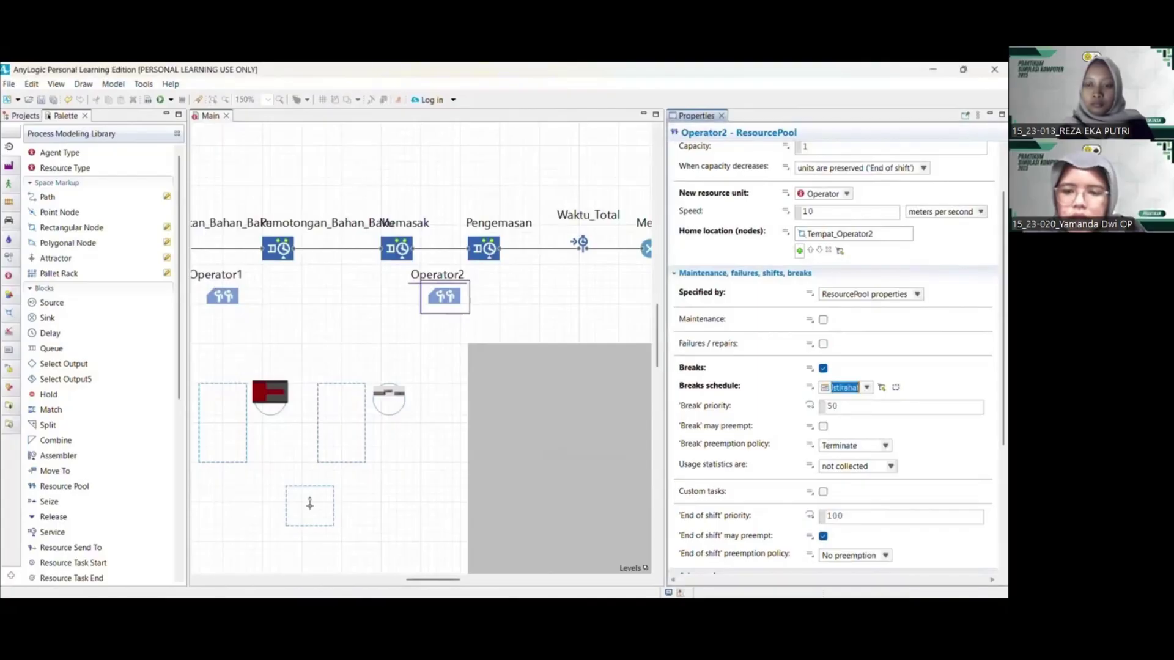
{"action": "scroll", "coordinate": [790, 389], "scroll_direction": "down", "scroll_amount": 3}
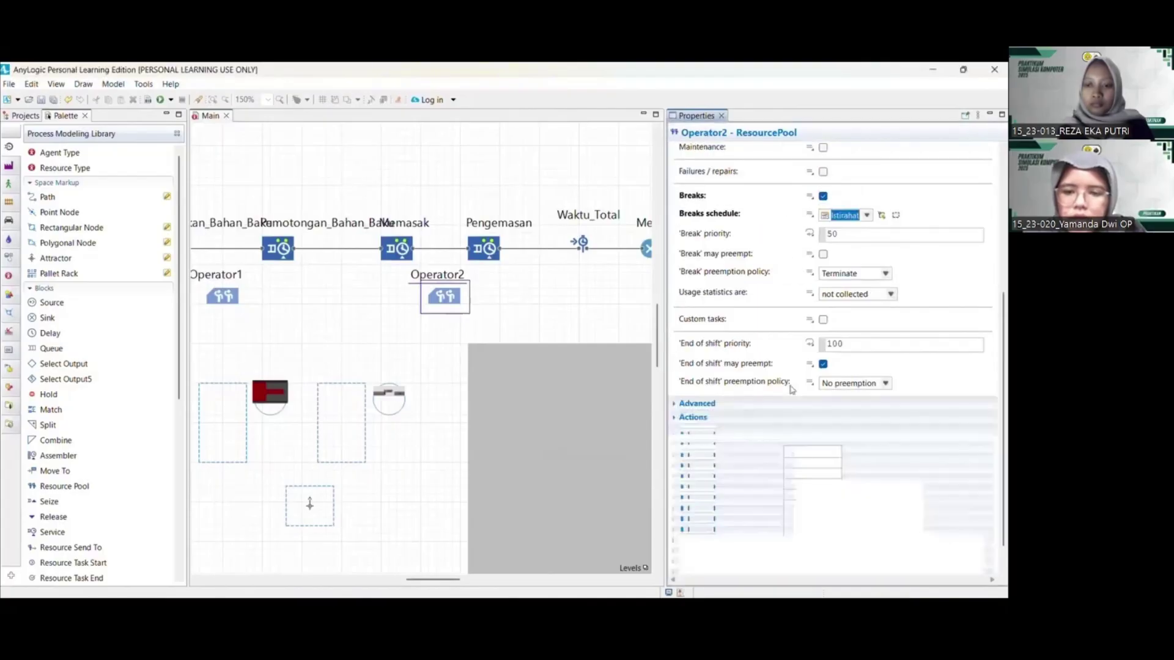
{"action": "scroll", "coordinate": [791, 390], "scroll_direction": "down", "scroll_amount": 1}
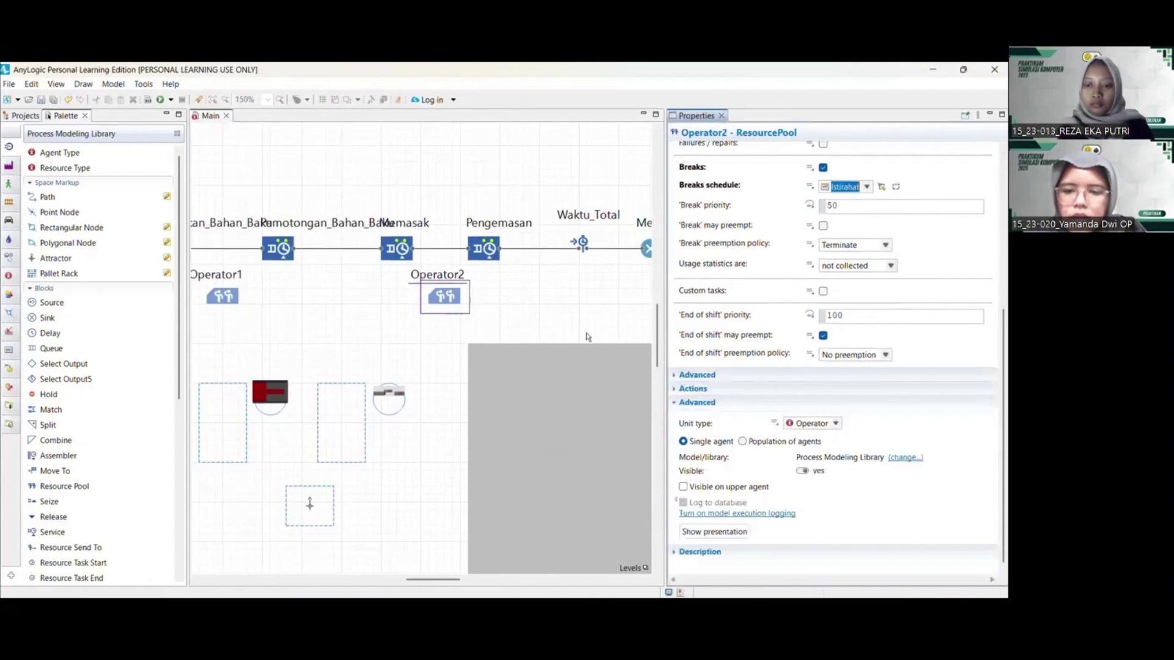
{"action": "scroll", "coordinate": [586, 337], "scroll_direction": "right", "scroll_amount": 3}
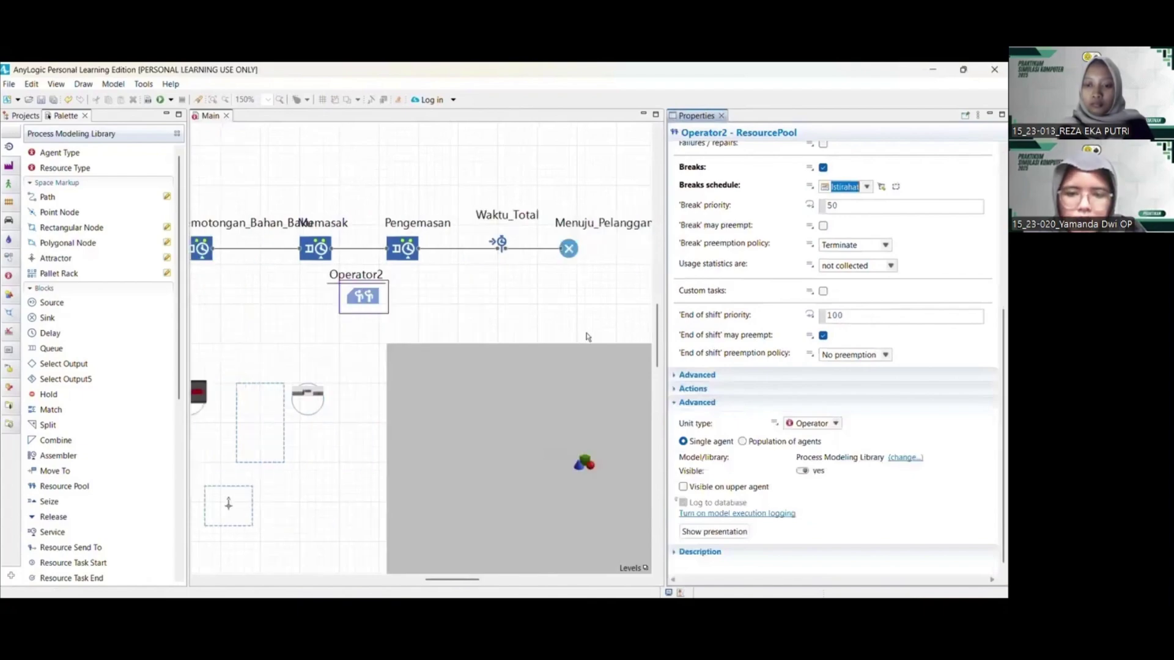
Link the Waktu_Total TimeMeasureEnd block to Waktu_Mulai as its TimeMeasureStart block
{"action": "scroll", "coordinate": [588, 337], "scroll_direction": "right", "scroll_amount": 1}
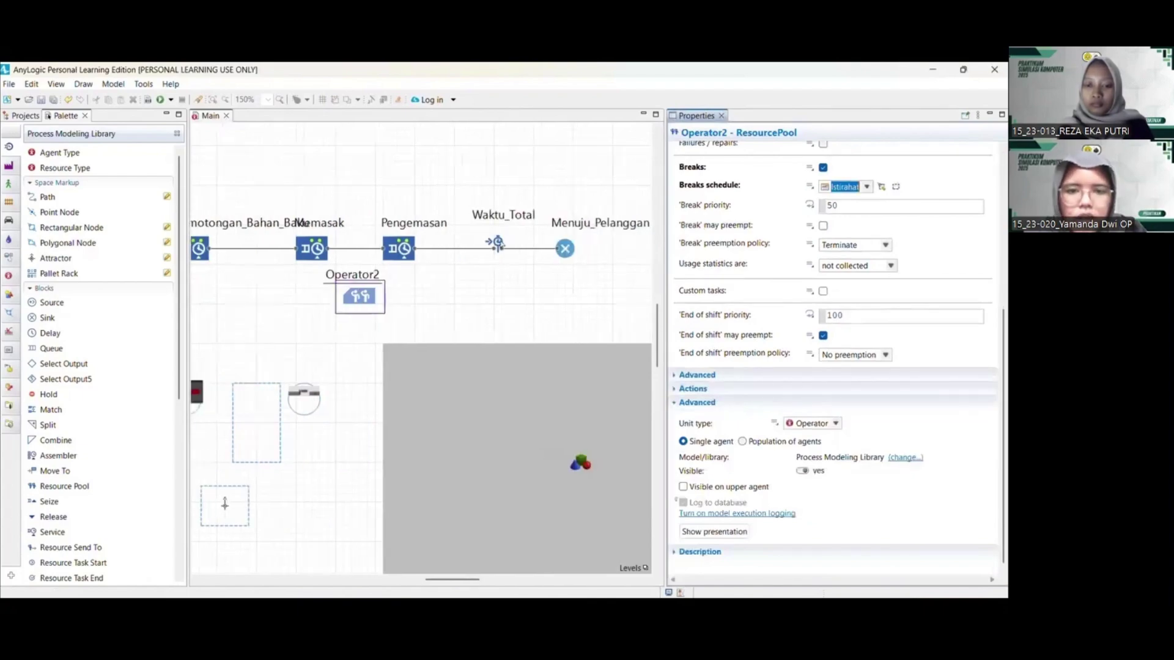
{"action": "left_click", "coordinate": [498, 243]}
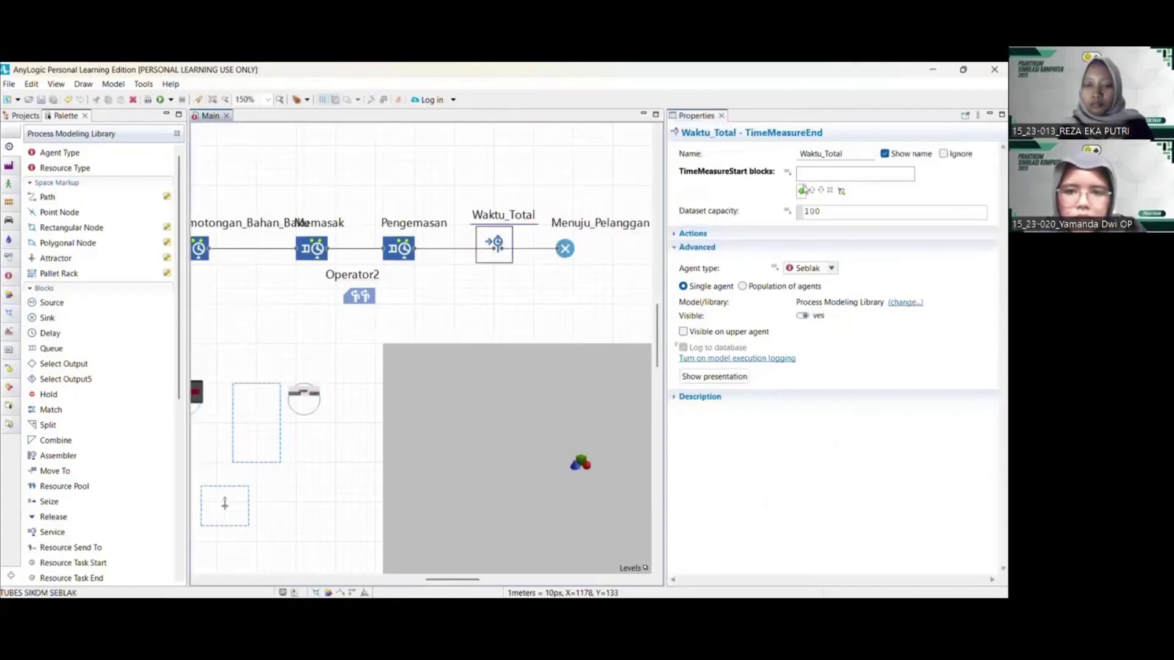
{"action": "left_click", "coordinate": [801, 191]}
{"action": "left_click", "coordinate": [819, 203]}
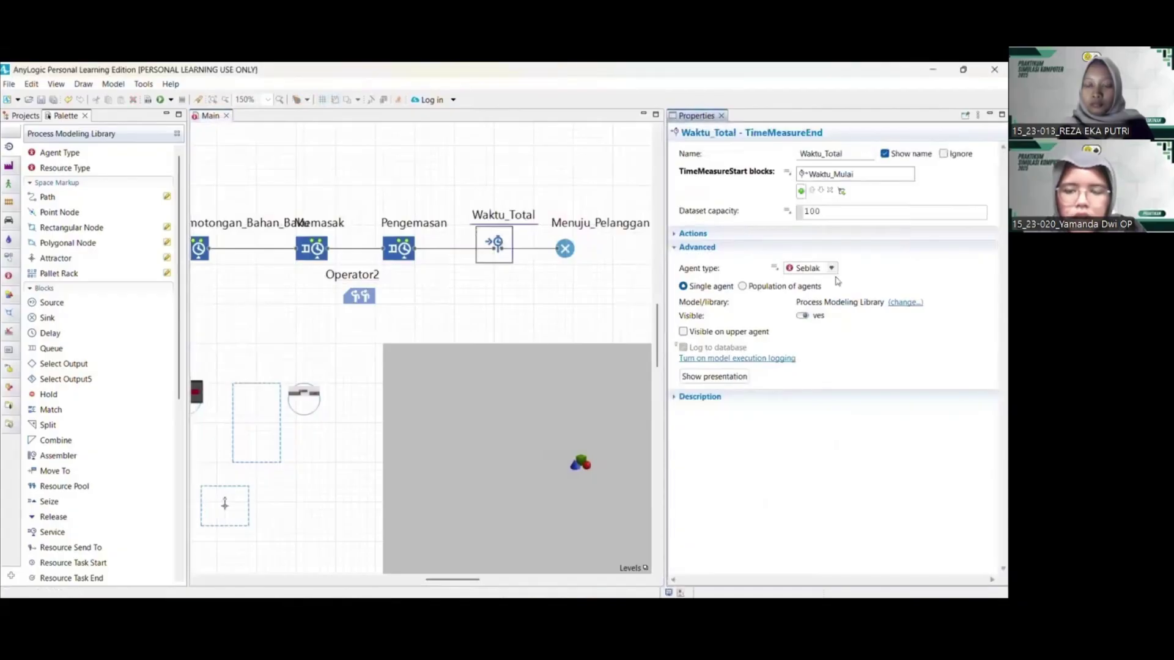
Review the settings of the Menuju_Pelanggan sink, the service blocks and the Operator1 and Operator2 resource pools
{"action": "left_click", "coordinate": [563, 250]}
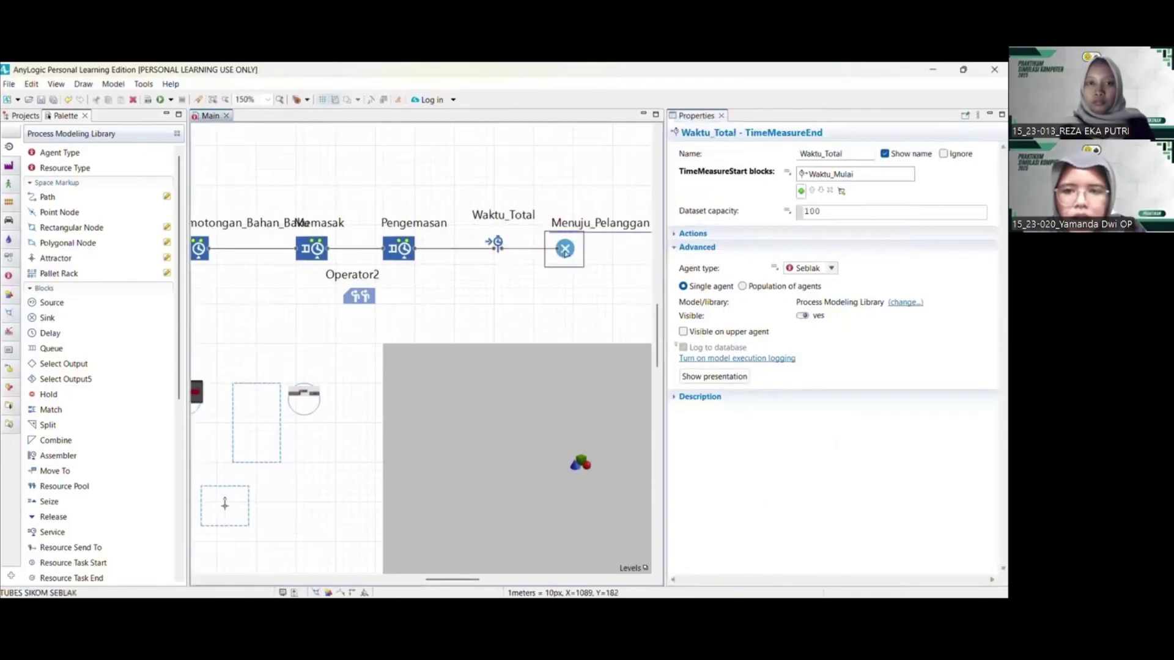
{"action": "scroll", "coordinate": [469, 295], "scroll_direction": "left", "scroll_amount": 3}
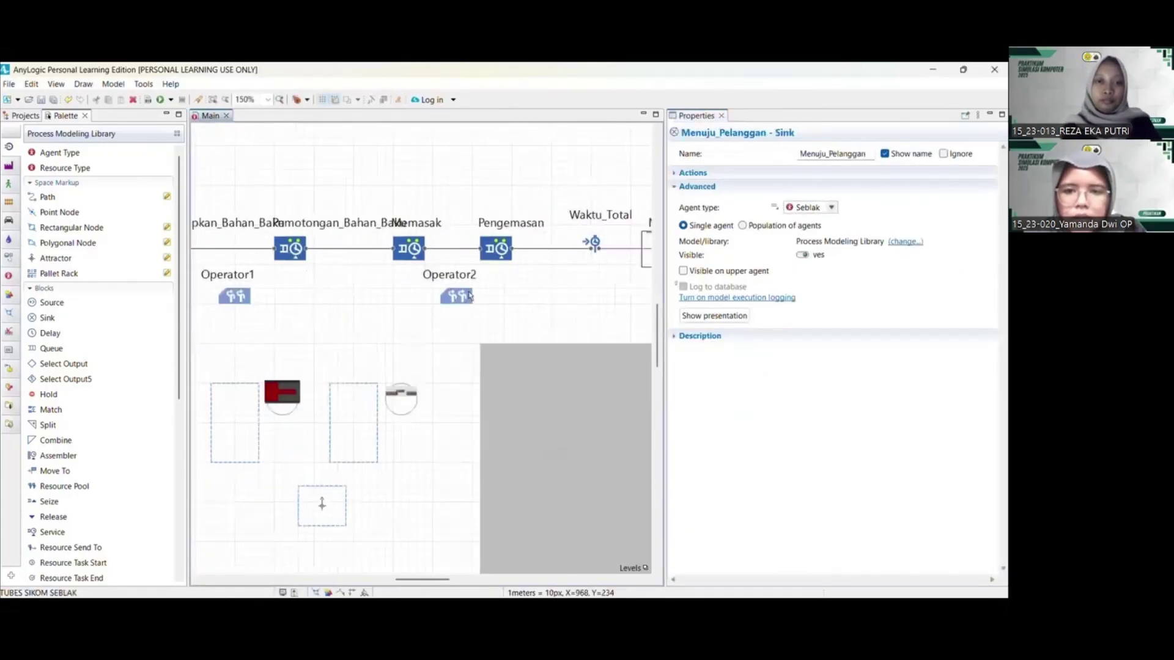
{"action": "scroll", "coordinate": [469, 296], "scroll_direction": "left", "scroll_amount": 2}
{"action": "left_click", "coordinate": [227, 101]}
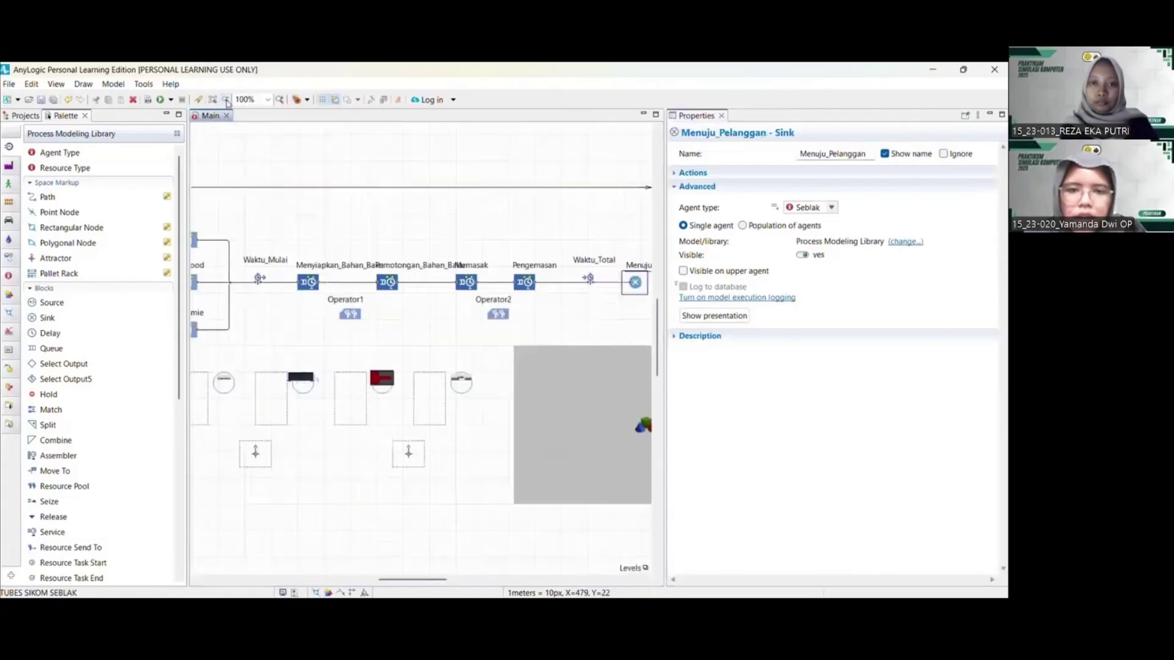
{"action": "scroll", "coordinate": [359, 266], "scroll_direction": "left", "scroll_amount": 3}
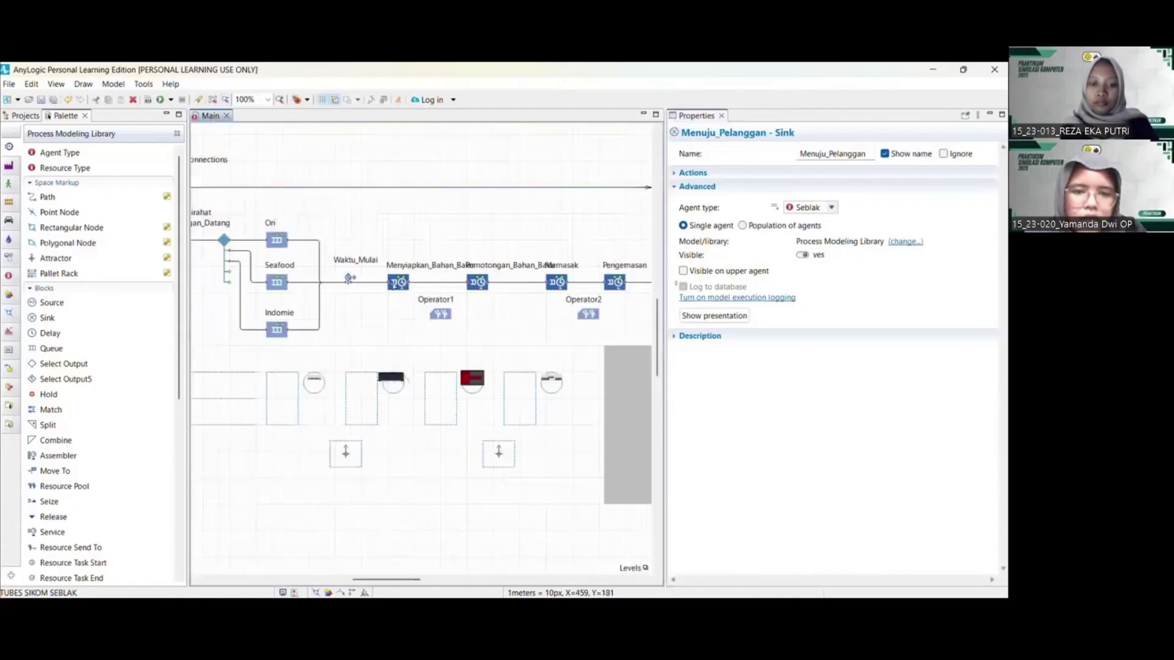
{"action": "left_click", "coordinate": [398, 282]}
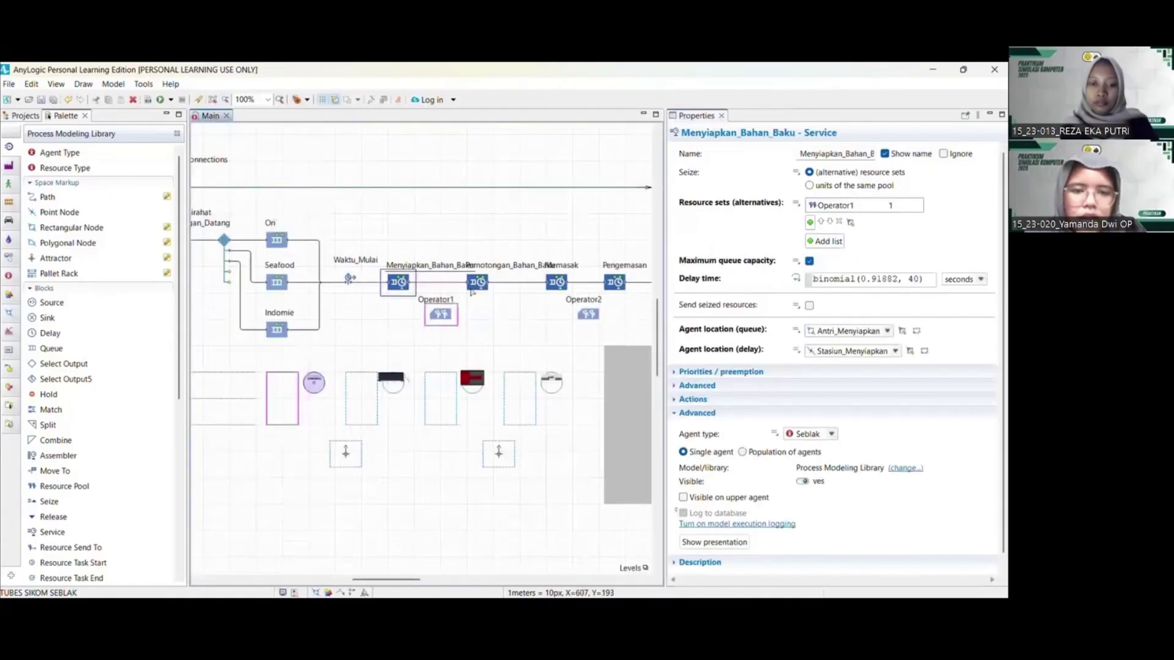
{"action": "left_click", "coordinate": [474, 287]}
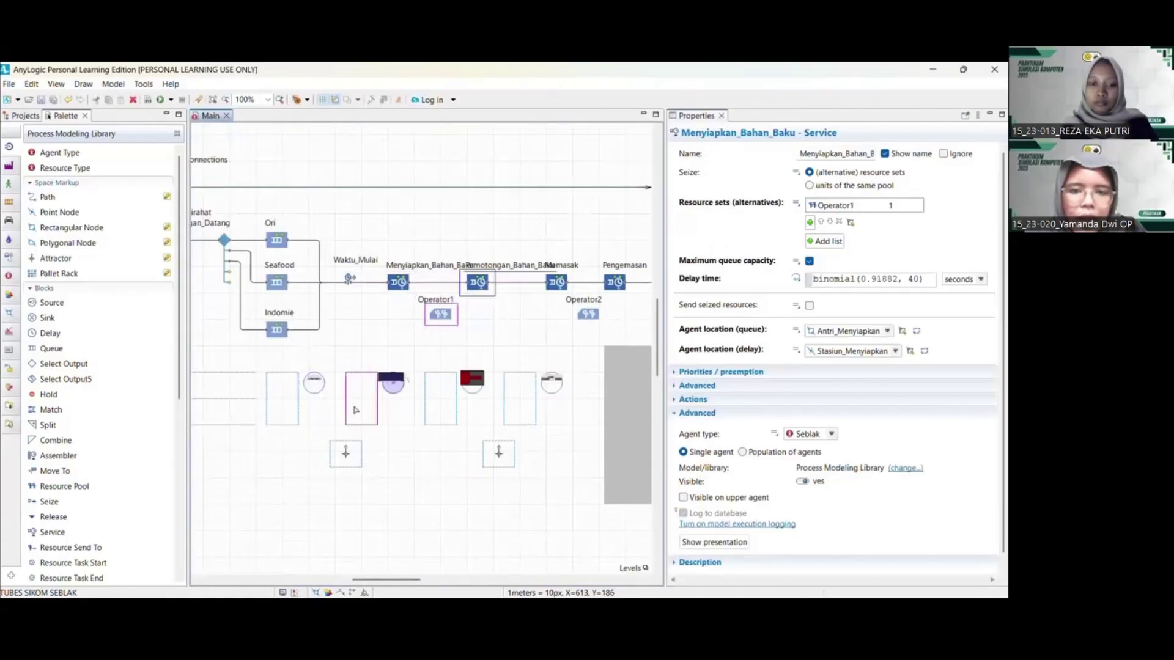
{"action": "left_click", "coordinate": [440, 314]}
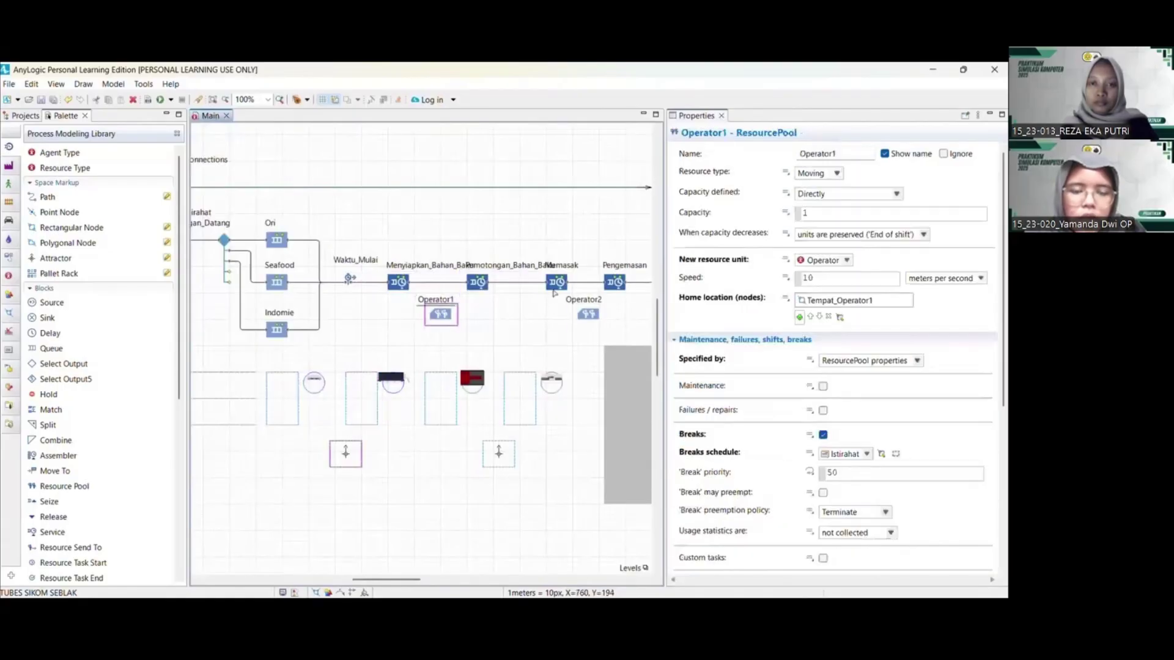
{"action": "left_click", "coordinate": [555, 285]}
{"action": "left_click", "coordinate": [591, 315]}
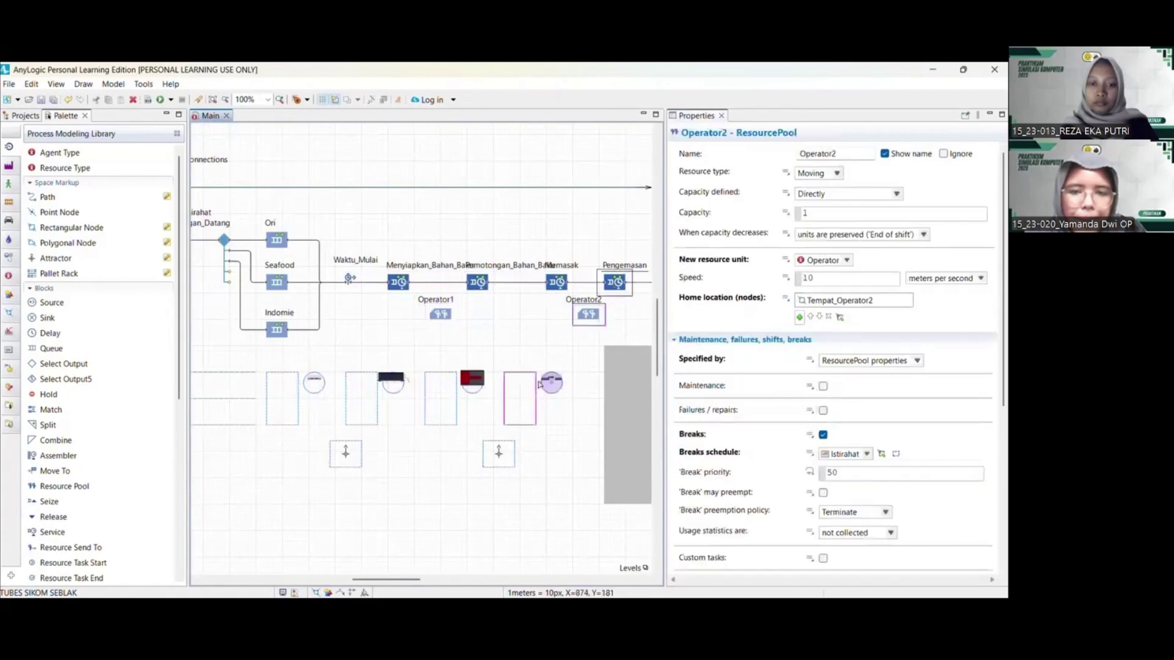
{"action": "left_click", "coordinate": [614, 282]}
Place a Histogram chart on the Main canvas in the empty area below the station and operator nodes
{"action": "left_click_drag", "start_coordinate": [354, 411], "coordinate": [510, 342]}
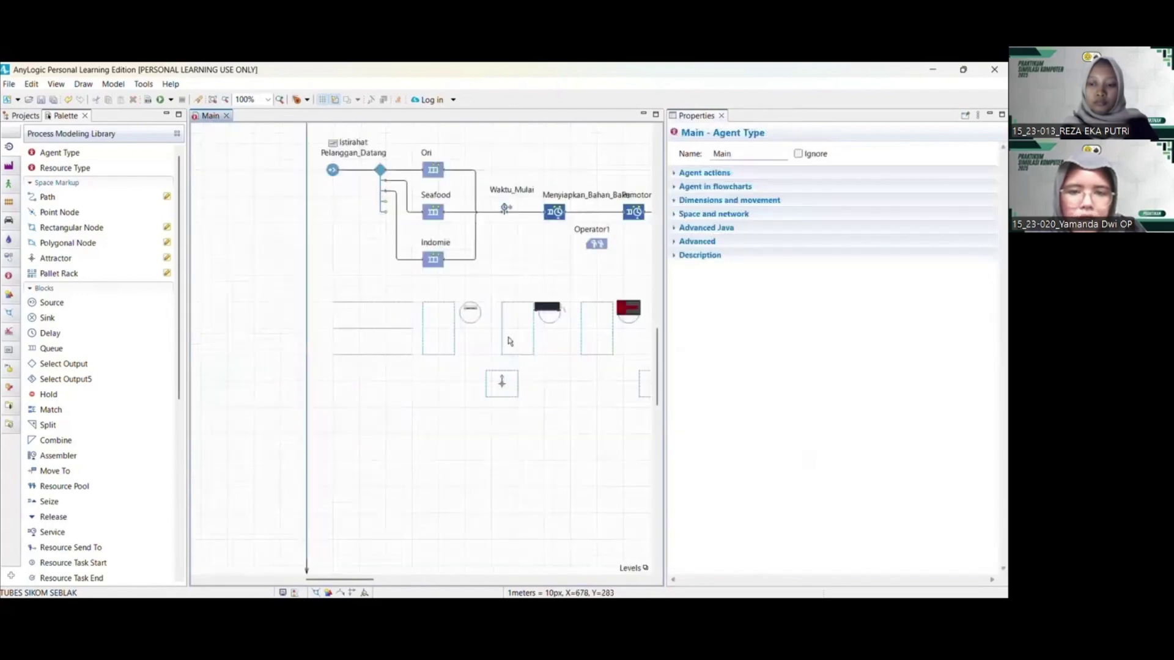
{"action": "scroll", "coordinate": [509, 341], "scroll_direction": "down", "scroll_amount": 1}
{"action": "mouse_move", "coordinate": [12, 428]}
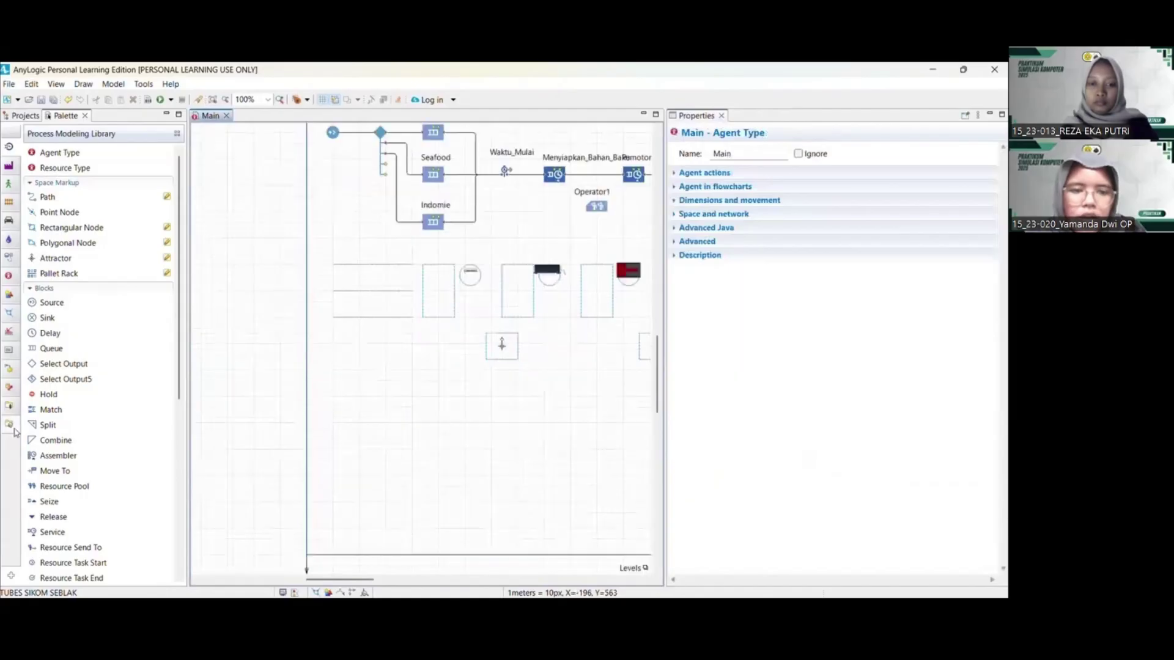
{"action": "left_click", "coordinate": [52, 330]}
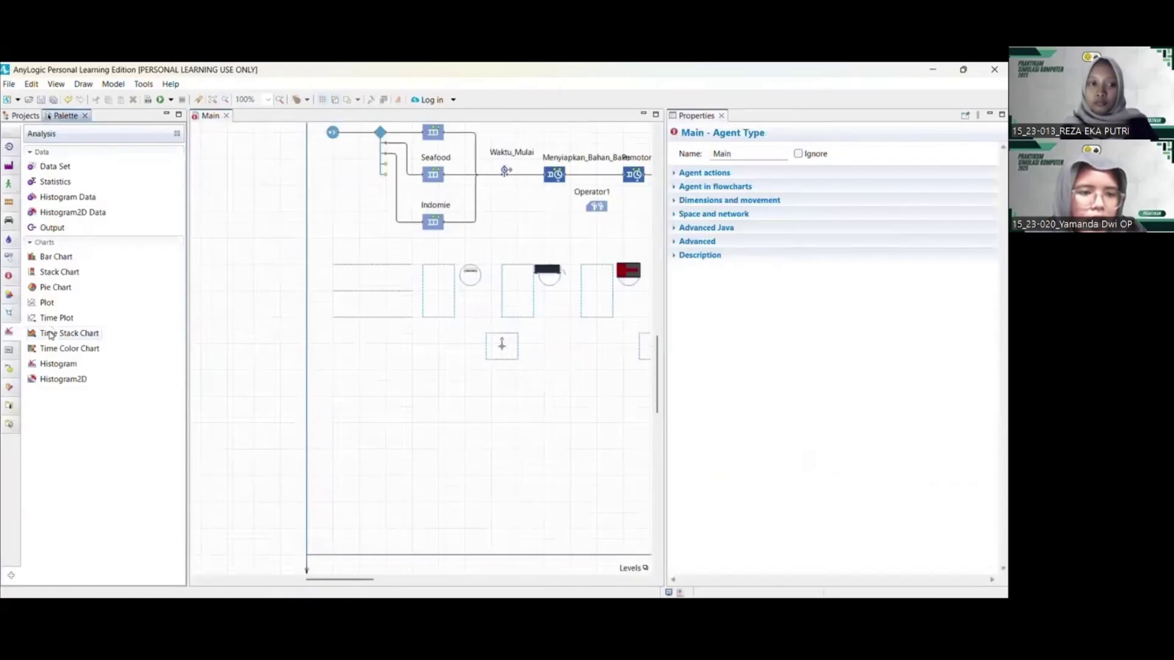
{"action": "left_click_drag", "start_coordinate": [57, 364], "coordinate": [365, 403]}
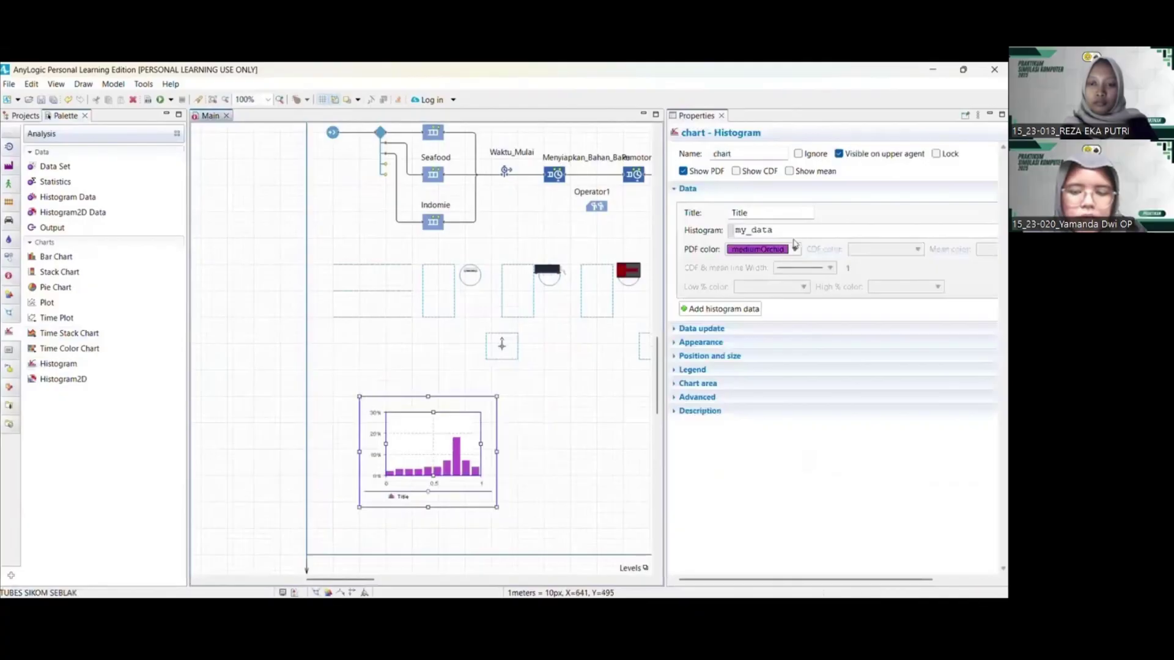
Name the new histogram chart Waktu_Total_dalam_Mesin
{"action": "left_click", "coordinate": [794, 247]}
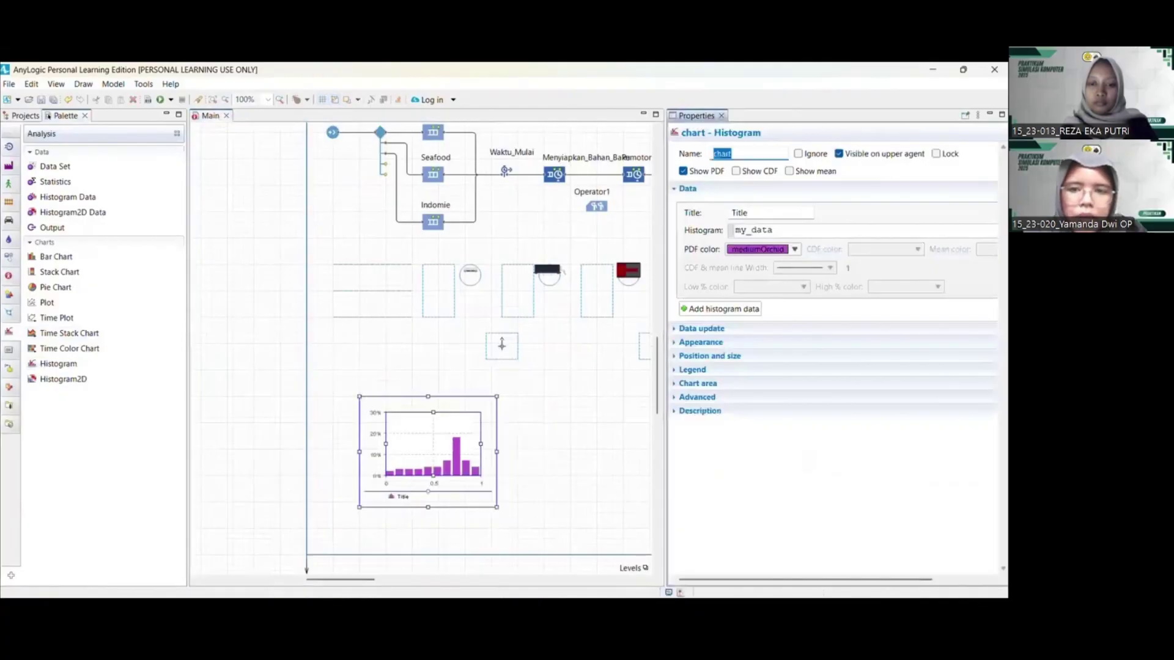
{"action": "type", "text": "Waktu_"}
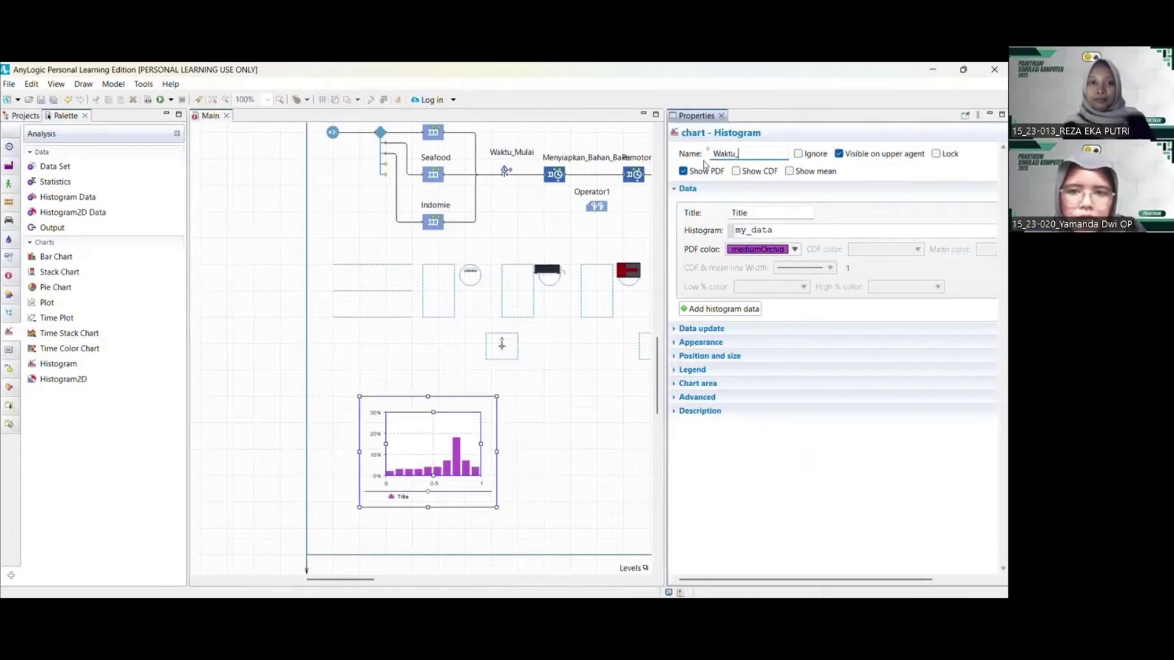
{"action": "type", "text": "Total_dalam_M"}
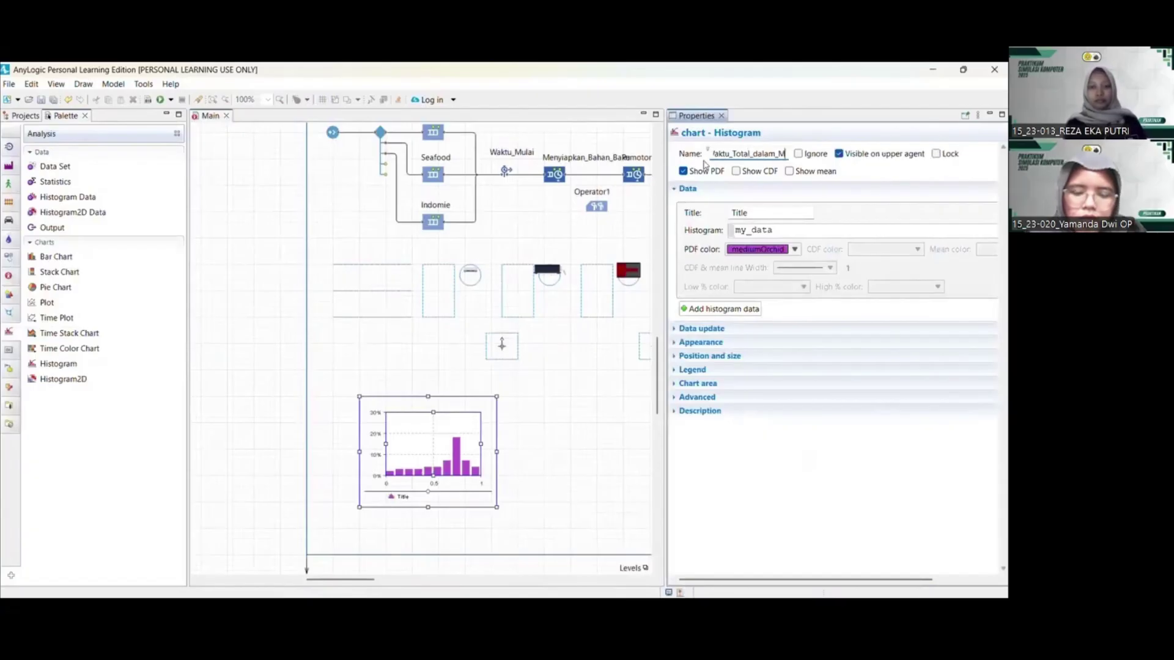
{"action": "type", "text": "esin"}
Set the title of the histogram's data item to "Waktu Total dalam Mesin"
{"action": "double_click", "coordinate": [739, 213]}
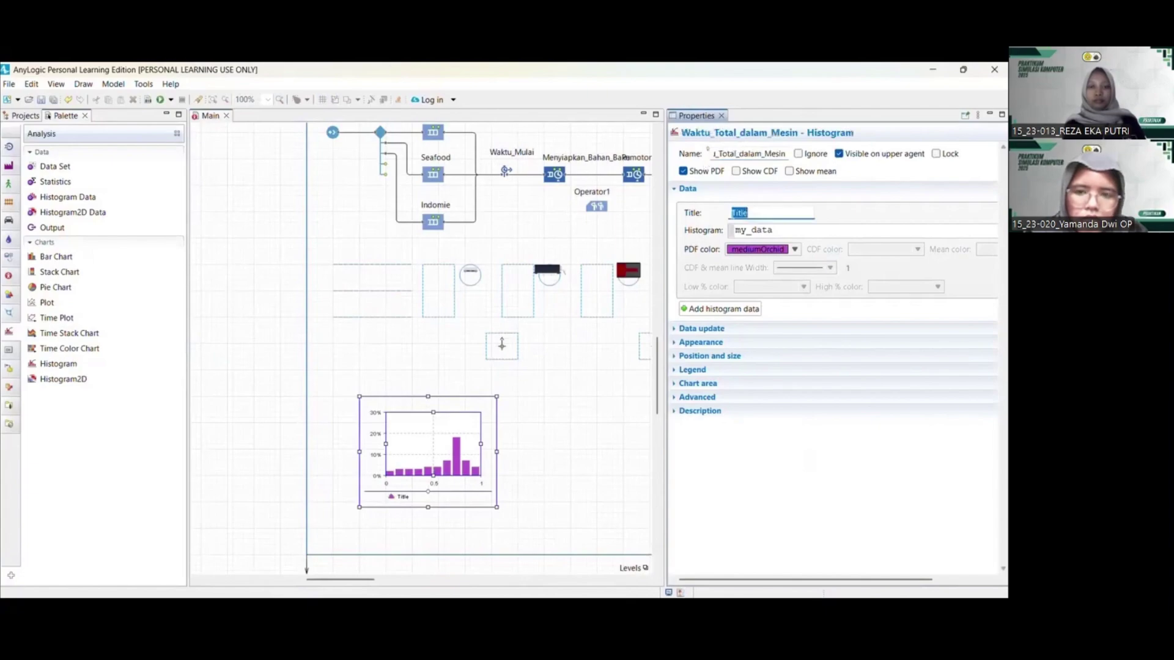
{"action": "type", "text": "Wakt"}
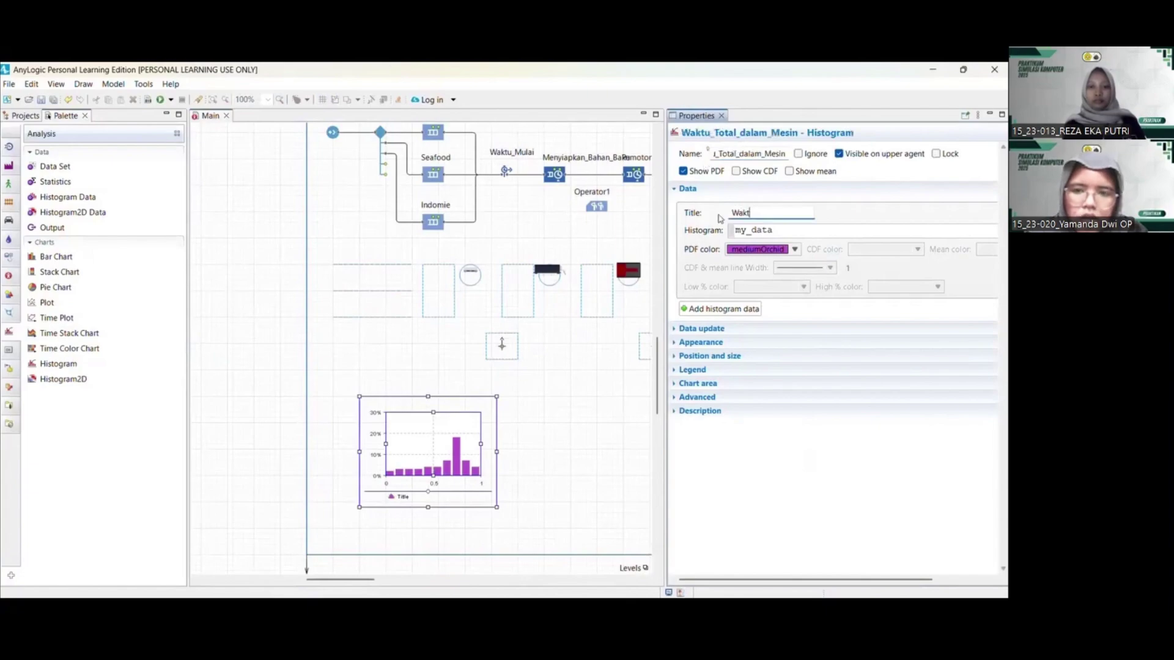
{"action": "type", "text": "u Tot"}
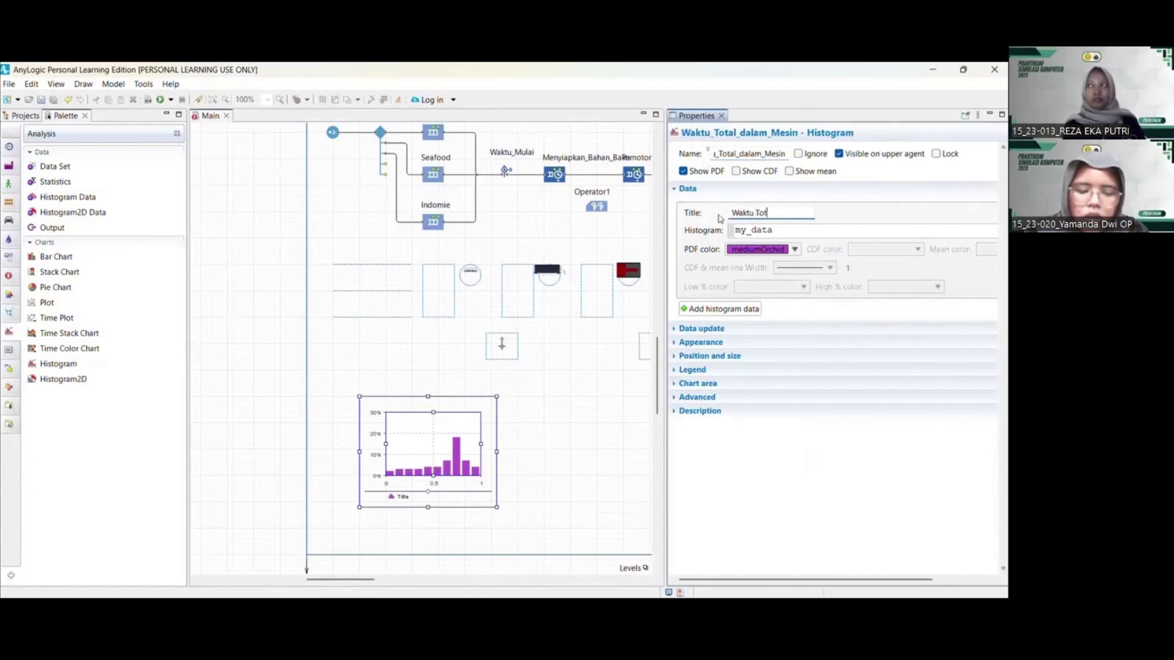
{"action": "type", "text": "al dalam Me"}
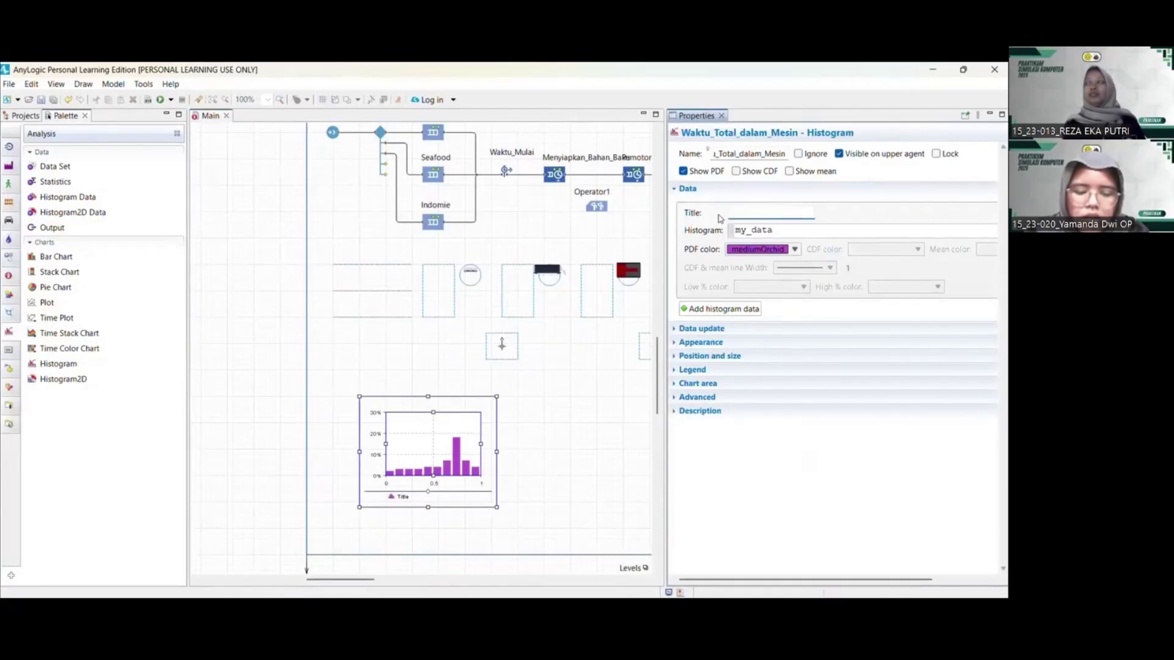
{"action": "type", "text": "sin"}
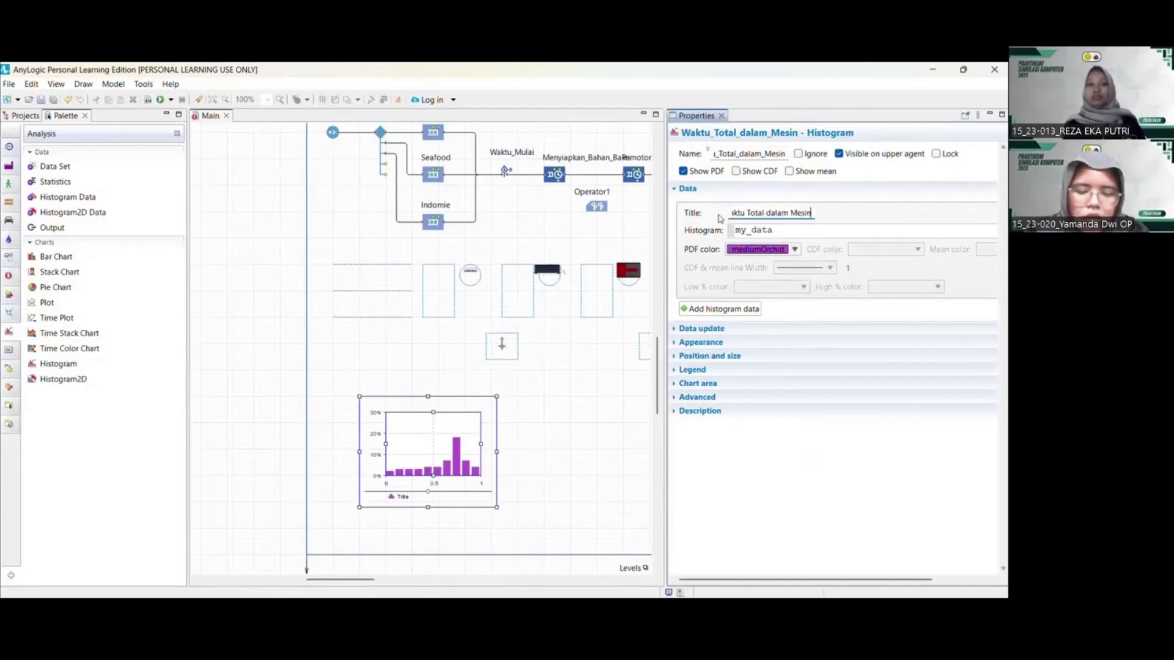
{"action": "key", "text": "Tab"}
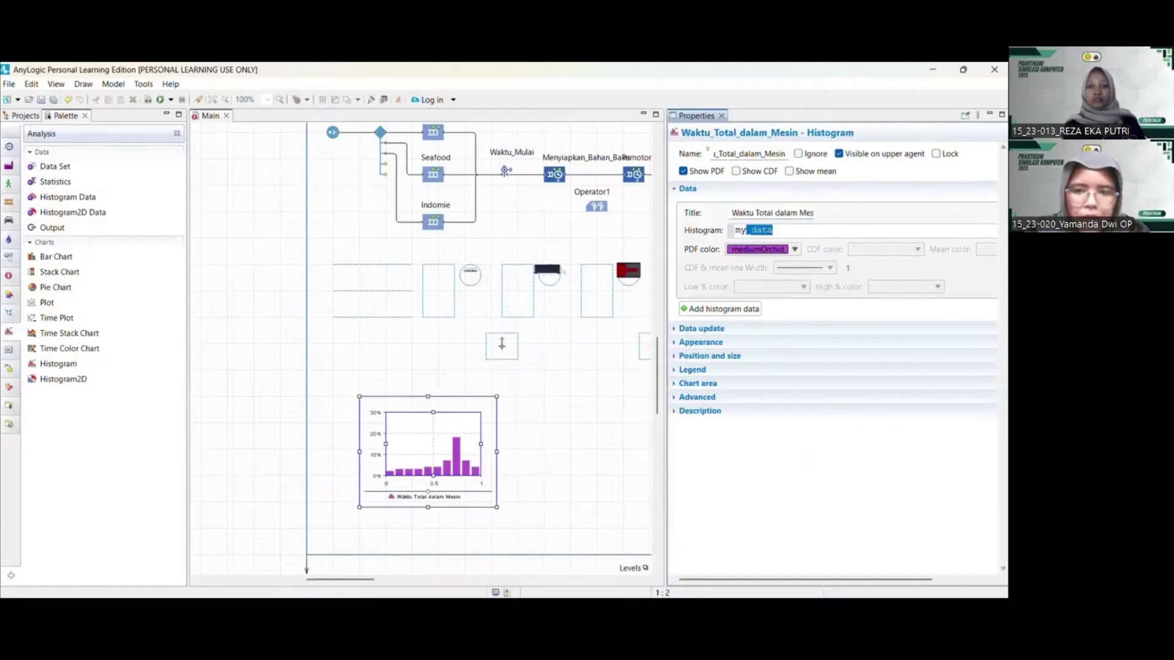
Replace the histogram's data source with the expression Waktu_Total.distribution
{"action": "key", "text": "shift+Home"}
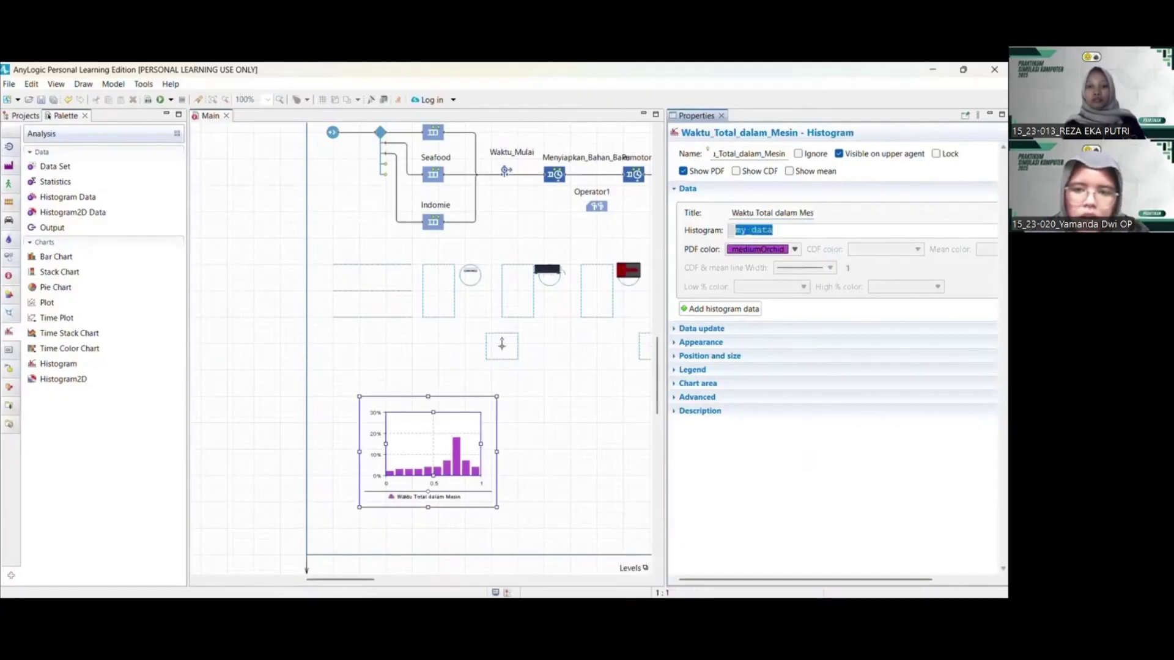
{"action": "type", "text": "W"}
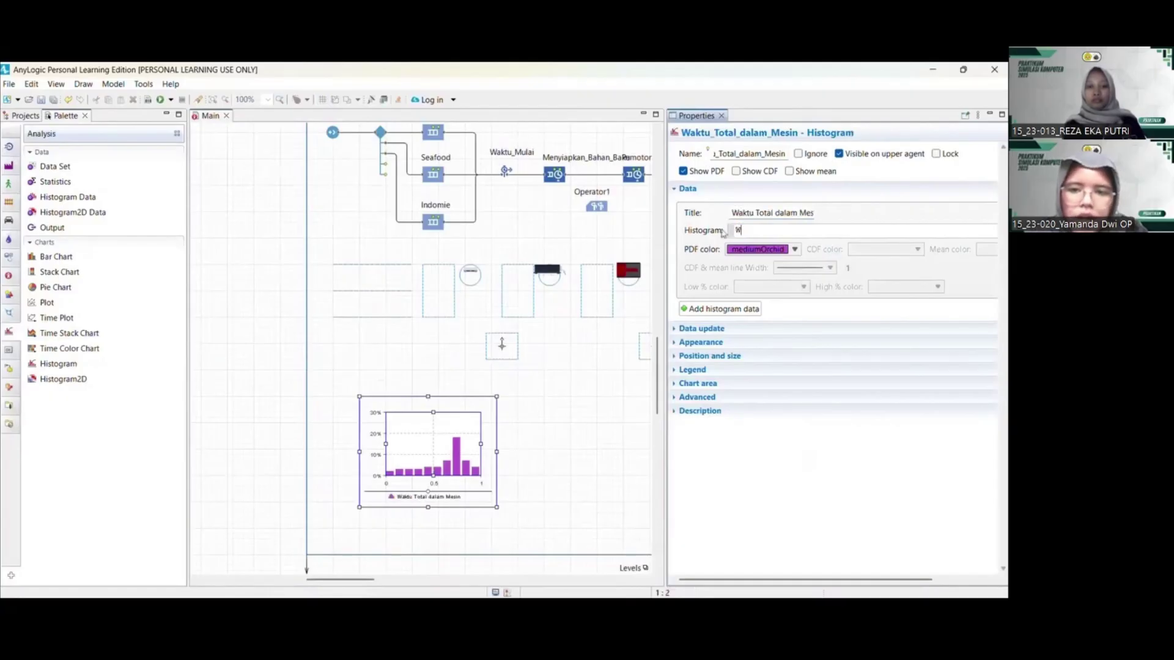
{"action": "type", "text": "aktu"}
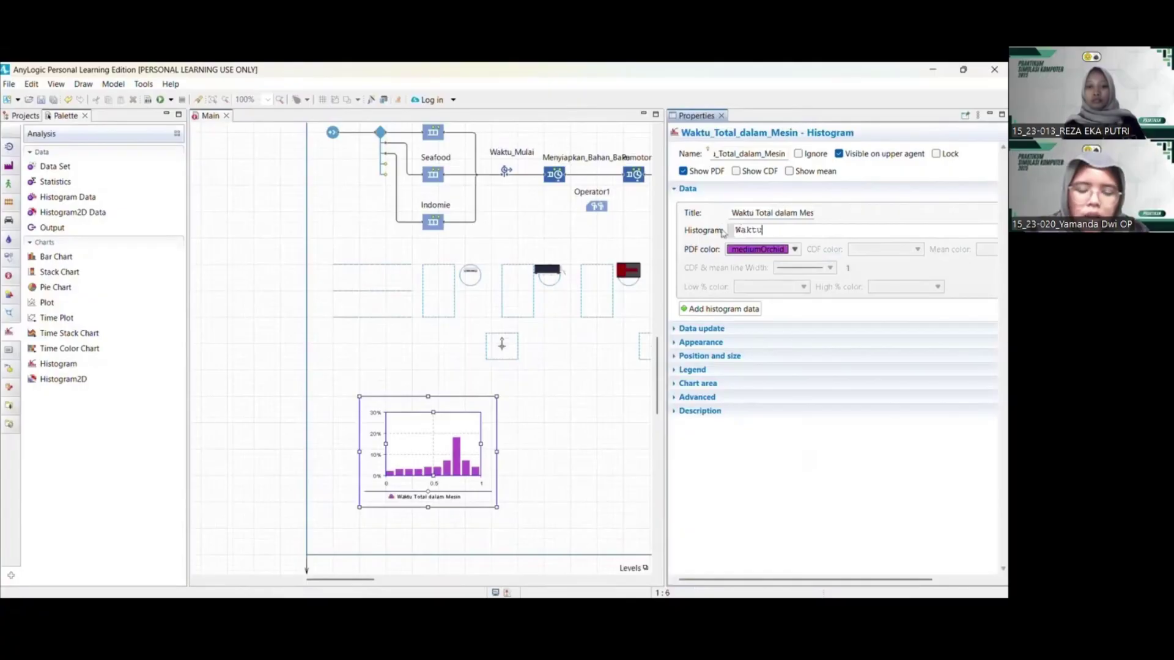
{"action": "type", "text": "_T"}
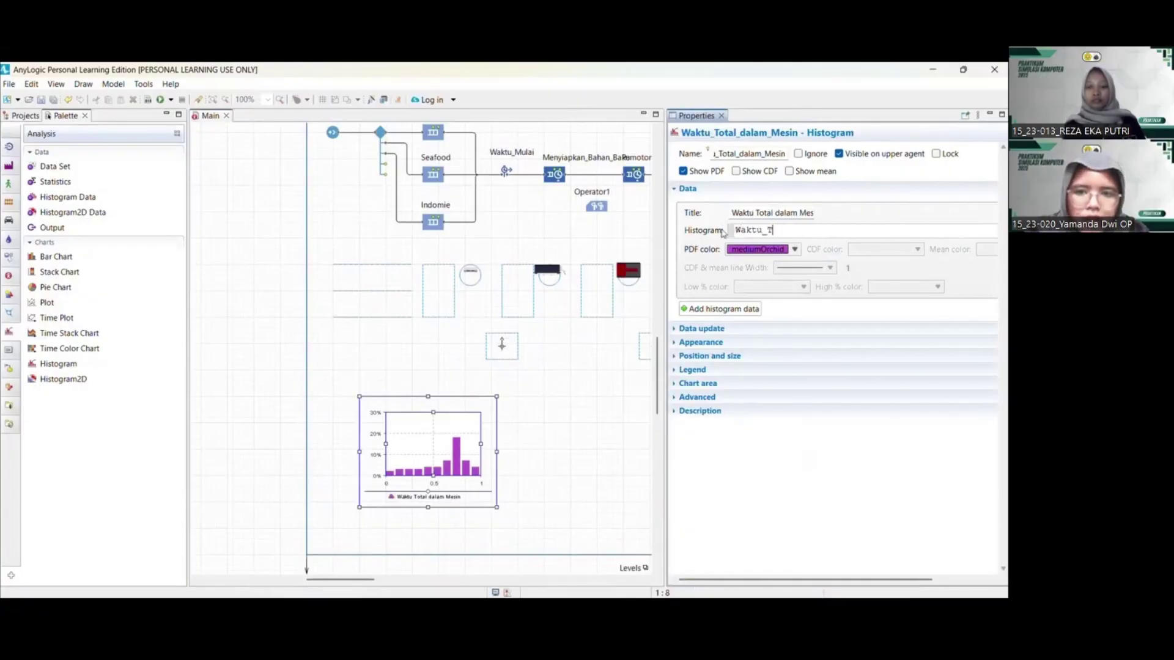
{"action": "type", "text": "otal."}
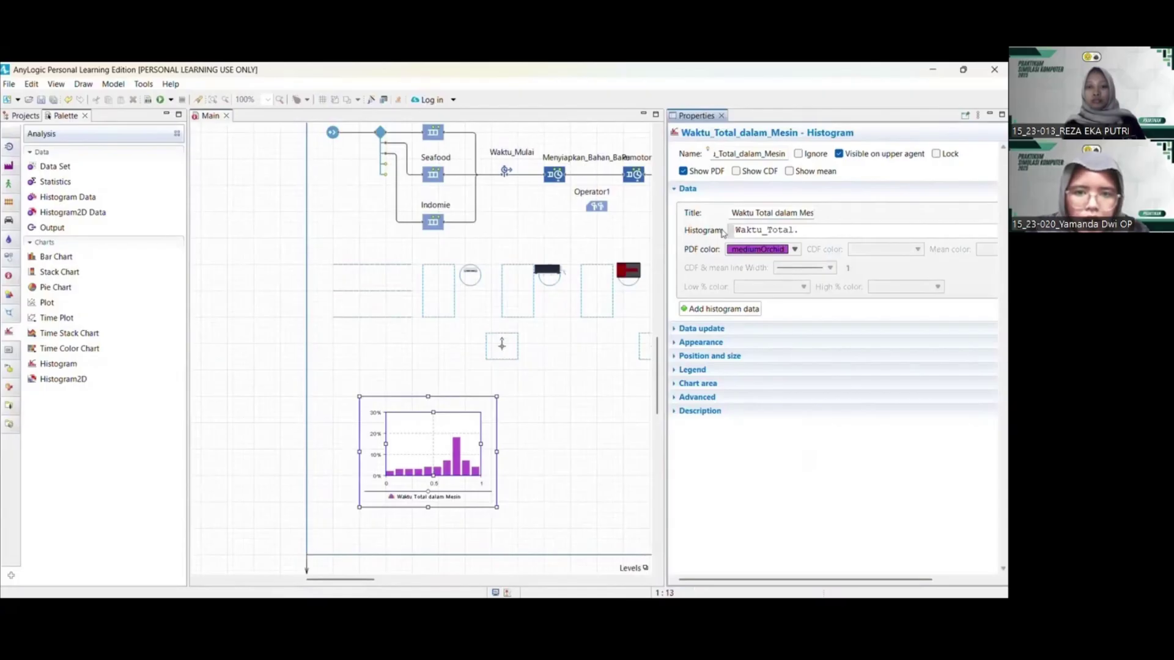
{"action": "type", "text": "dis"}
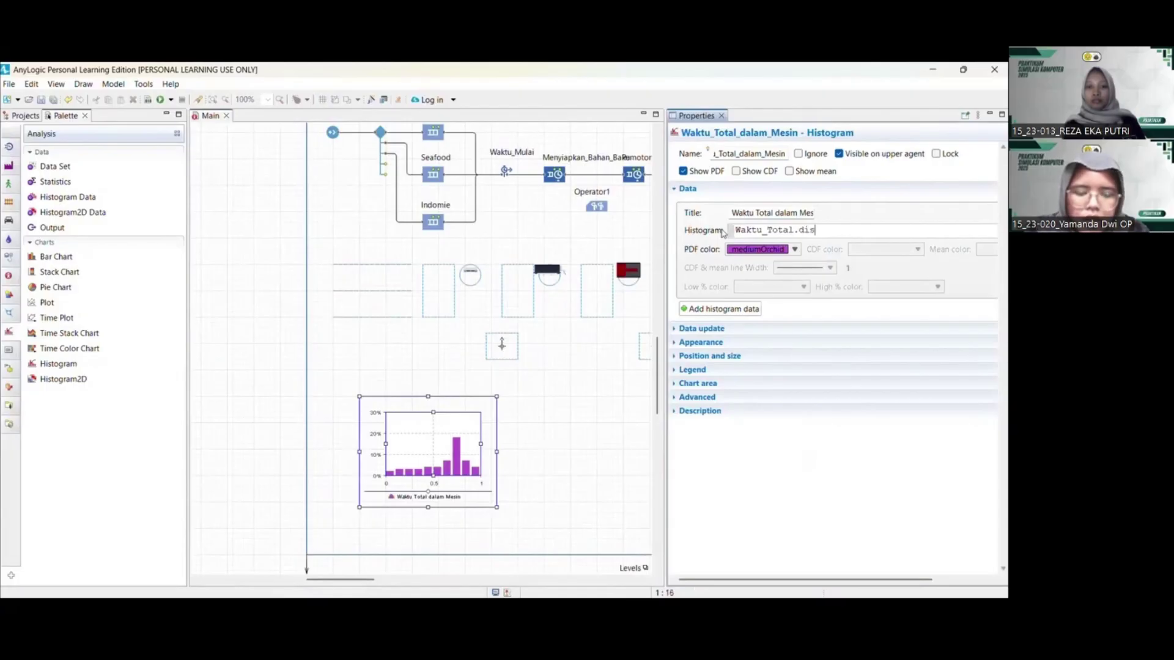
{"action": "type", "text": "tribu"}
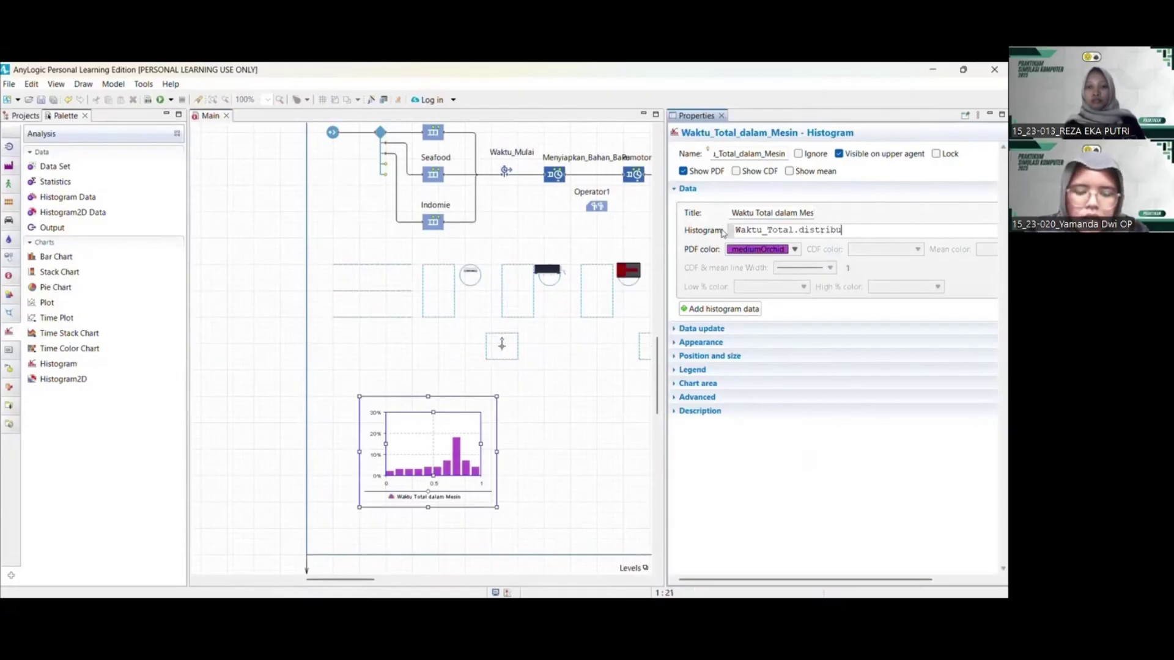
{"action": "type", "text": "tion"}
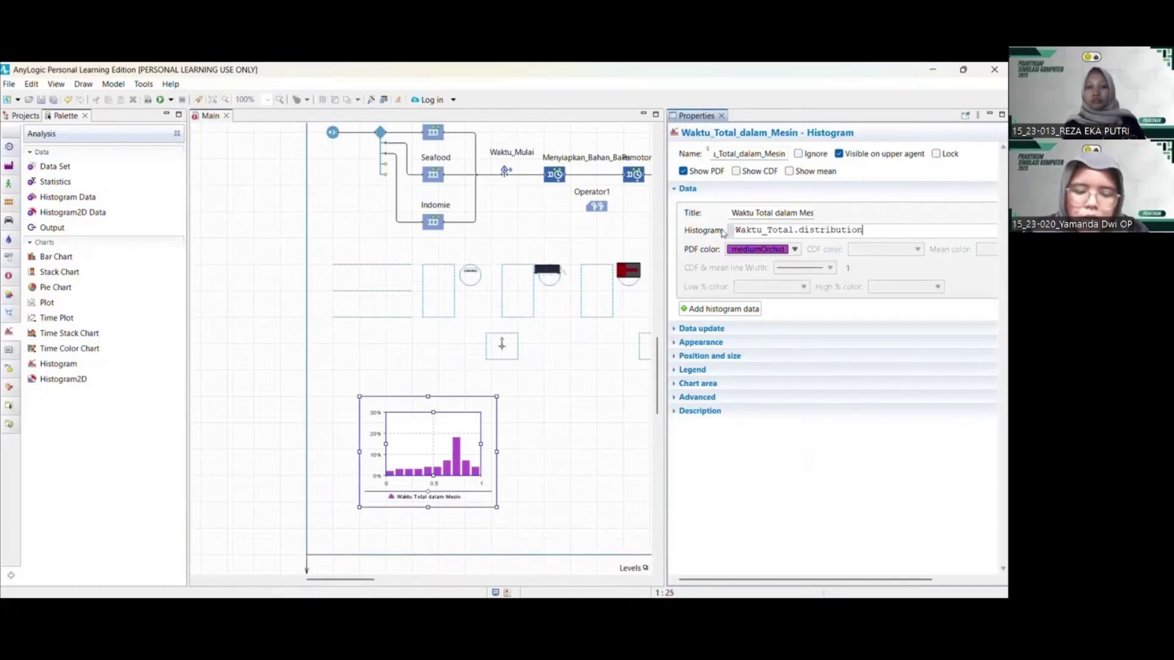
Change the histogram's PDF color to bright green and deselect the chart
{"action": "left_click", "coordinate": [796, 250]}
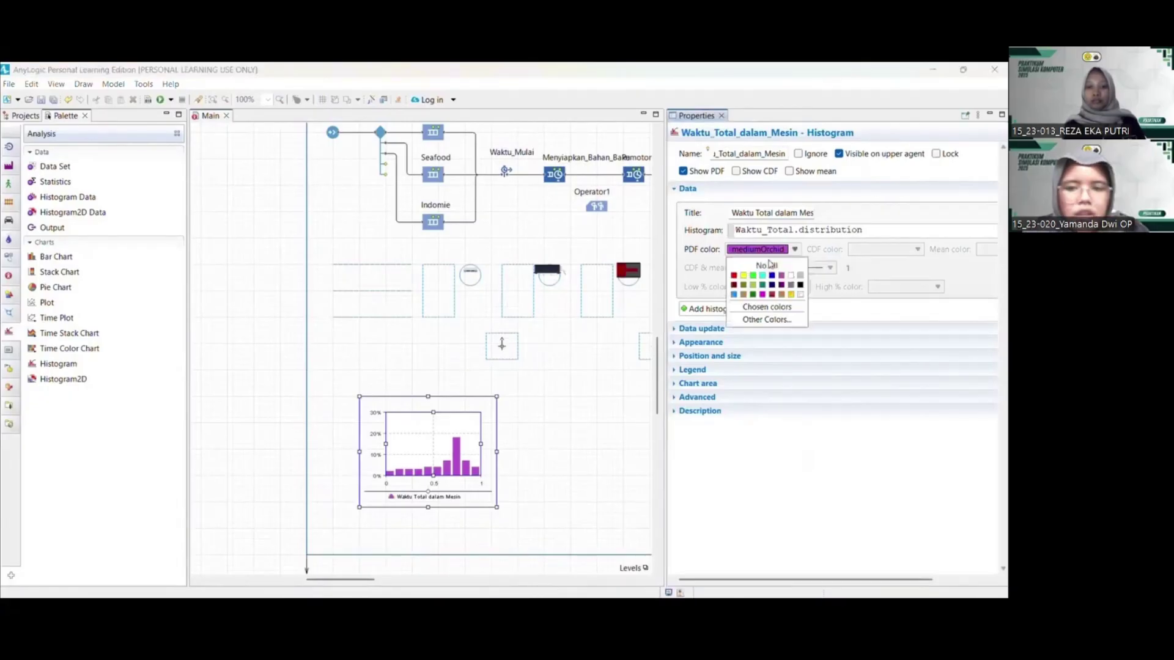
{"action": "left_click", "coordinate": [754, 275]}
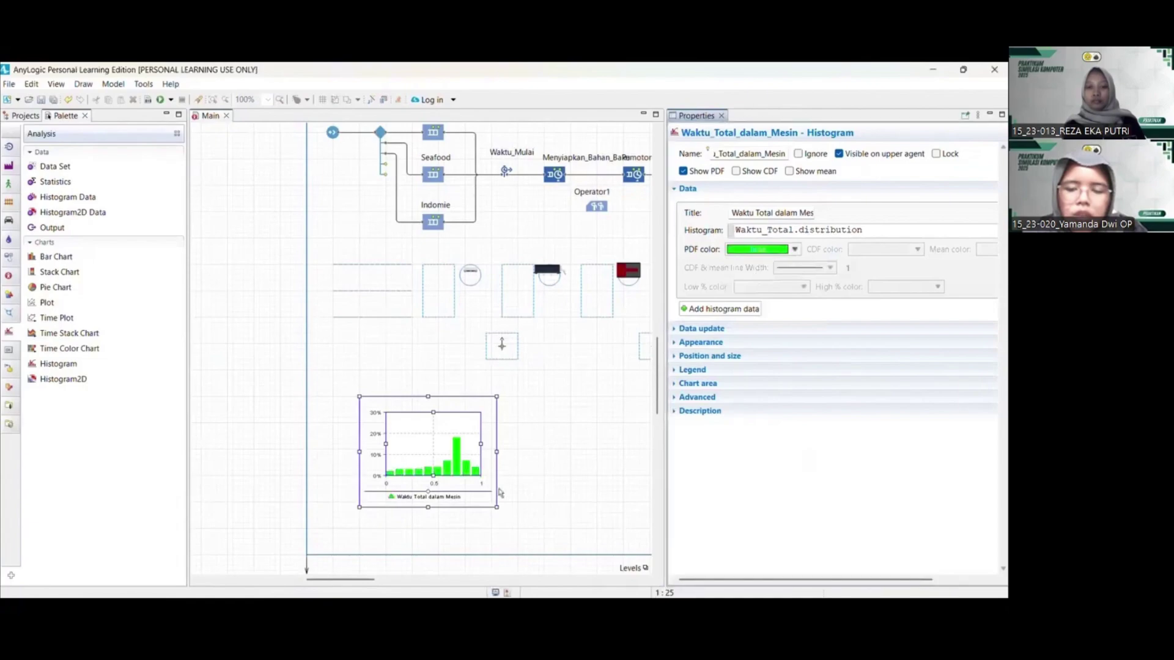
{"action": "left_click", "coordinate": [563, 456]}
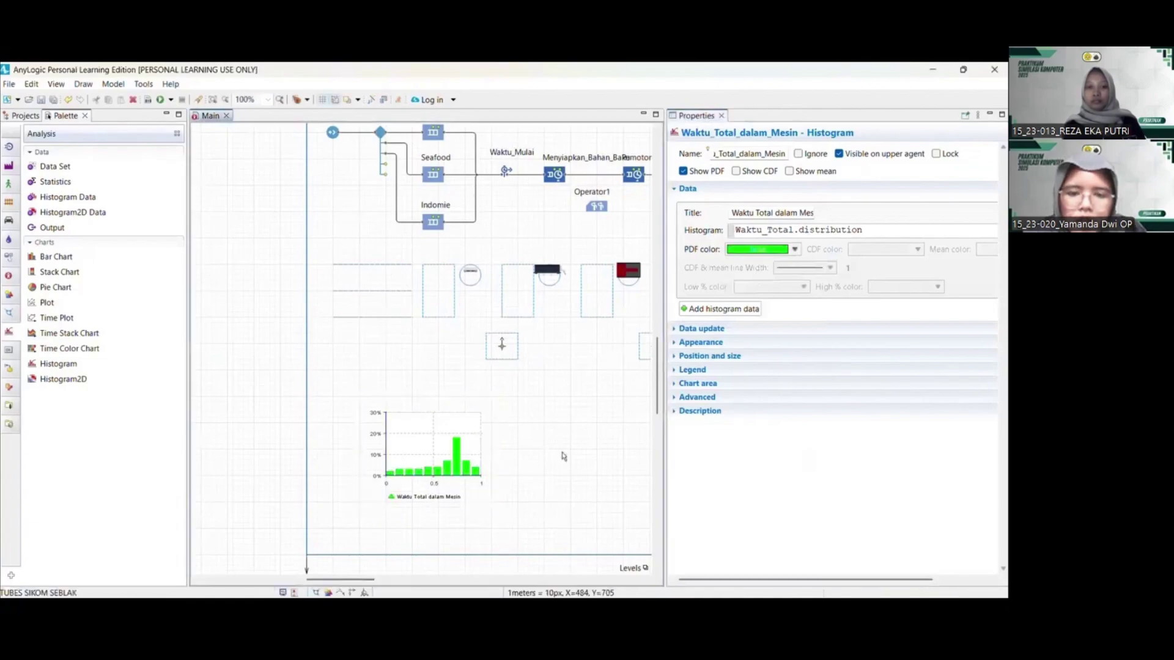
Run the TUBES SIKOM SEBLAK / Simulation experiment
{"action": "scroll", "coordinate": [563, 456], "scroll_direction": "up", "scroll_amount": 3}
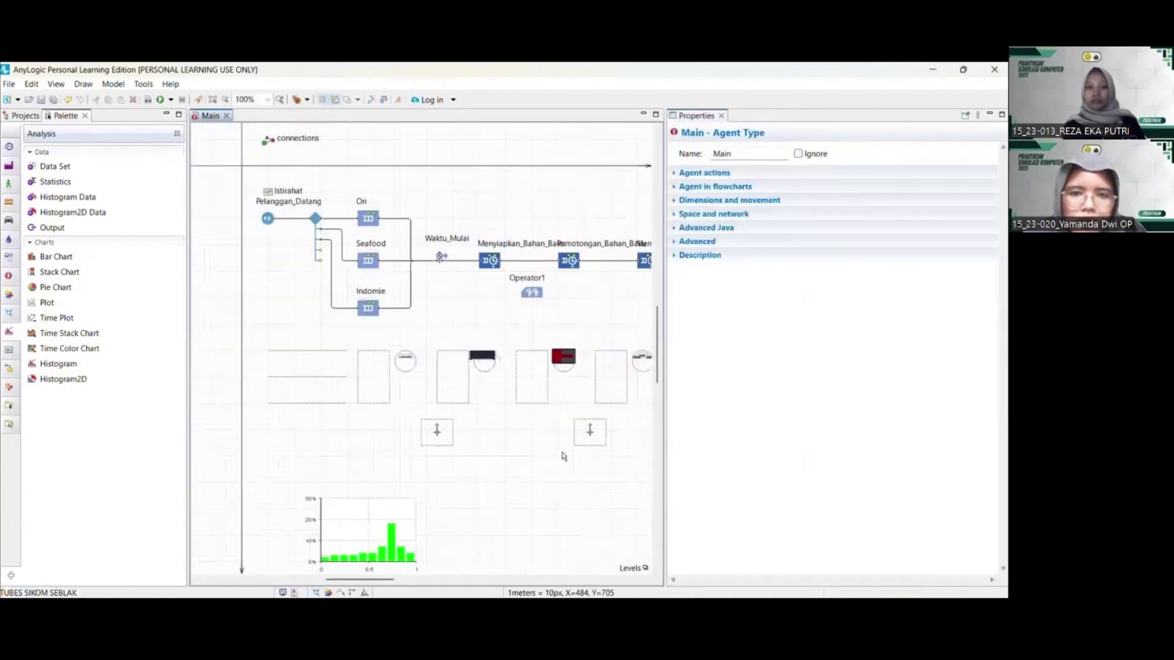
{"action": "scroll", "coordinate": [563, 456], "scroll_direction": "right", "scroll_amount": 3}
{"action": "scroll", "coordinate": [563, 456], "scroll_direction": "right", "scroll_amount": 3}
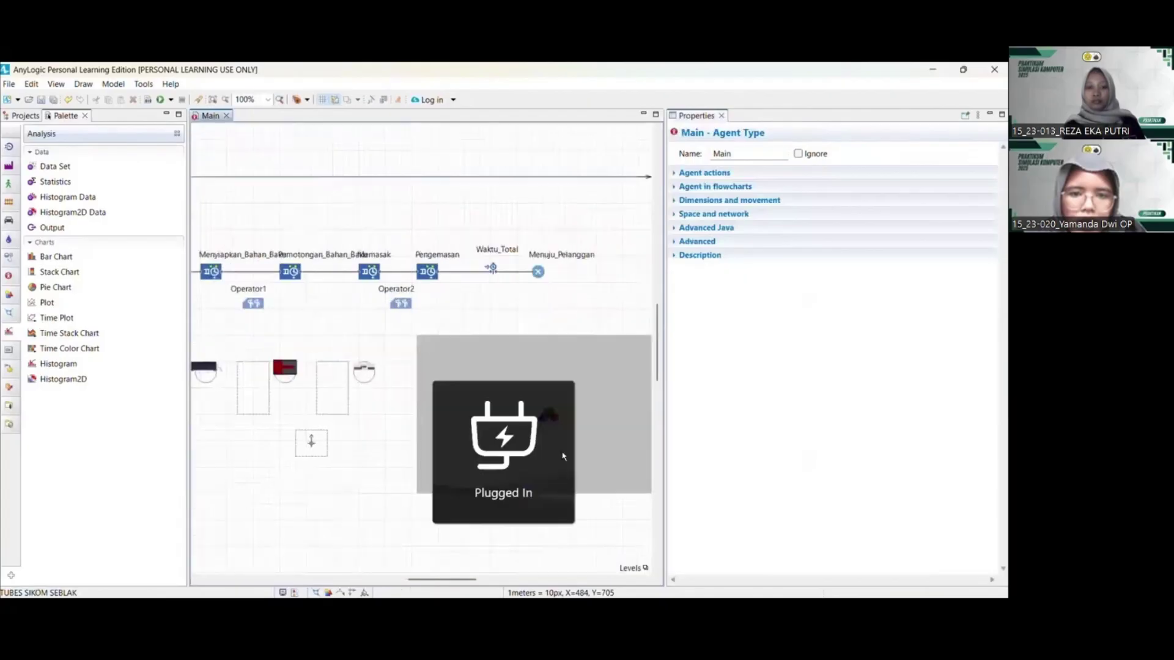
{"action": "scroll", "coordinate": [563, 456], "scroll_direction": "left", "scroll_amount": 4}
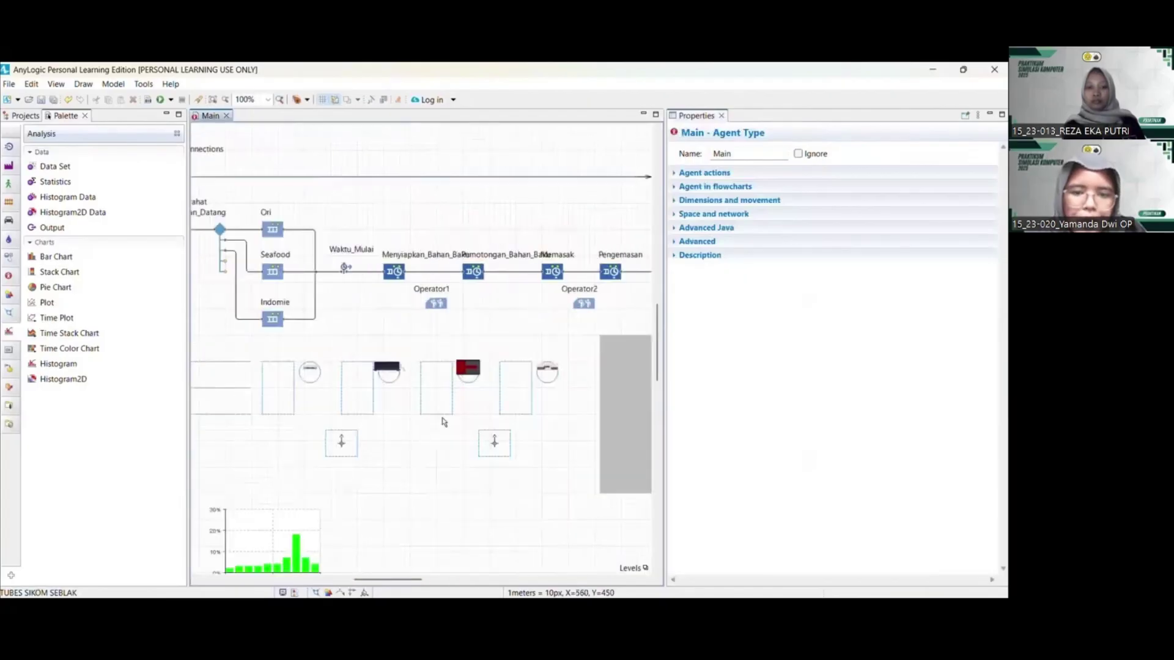
{"action": "scroll", "coordinate": [444, 421], "scroll_direction": "left", "scroll_amount": 1}
{"action": "scroll", "coordinate": [441, 409], "scroll_direction": "left", "scroll_amount": 1}
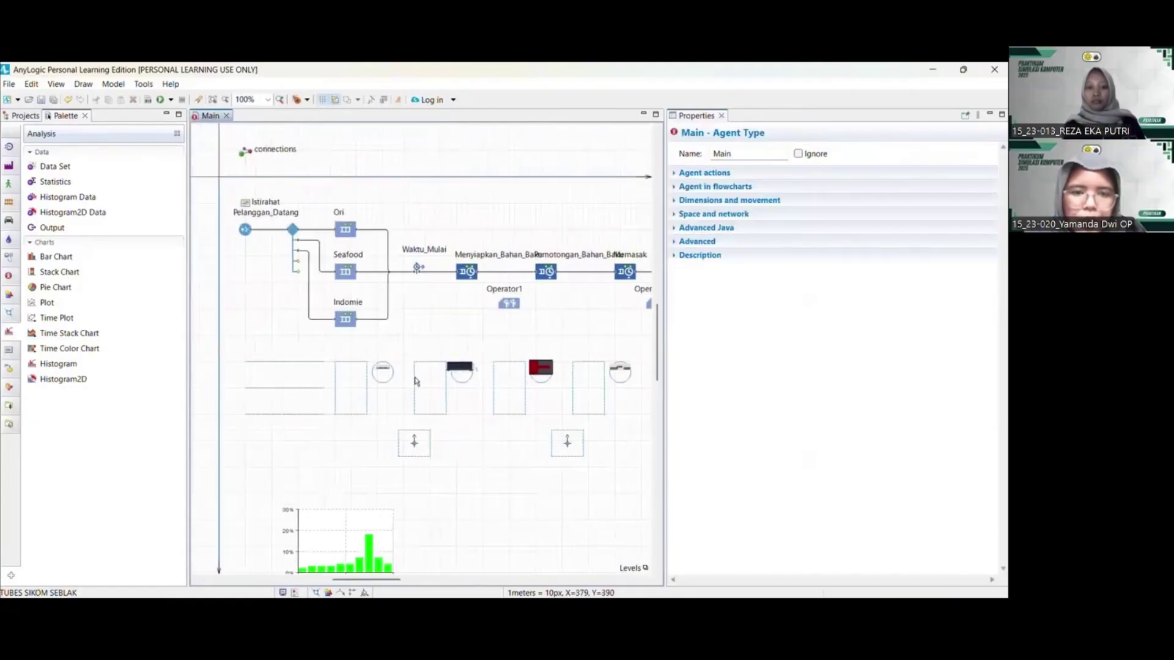
{"action": "left_click", "coordinate": [172, 101]}
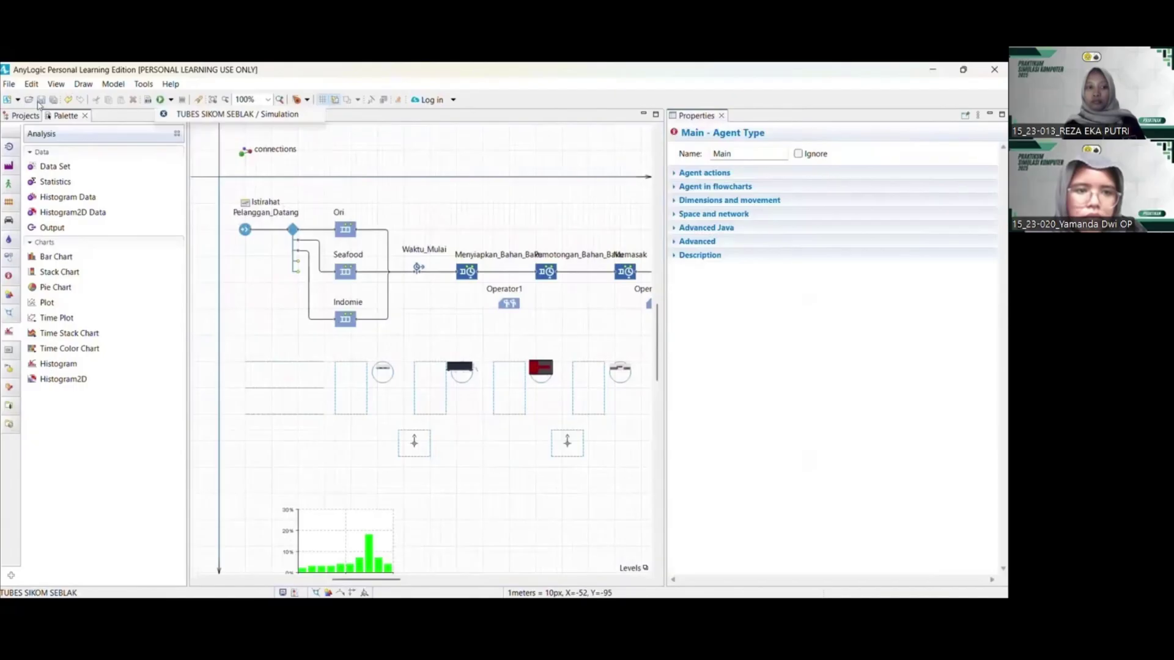
{"action": "left_click", "coordinate": [176, 102]}
{"action": "left_click", "coordinate": [171, 101]}
{"action": "left_click", "coordinate": [180, 114]}
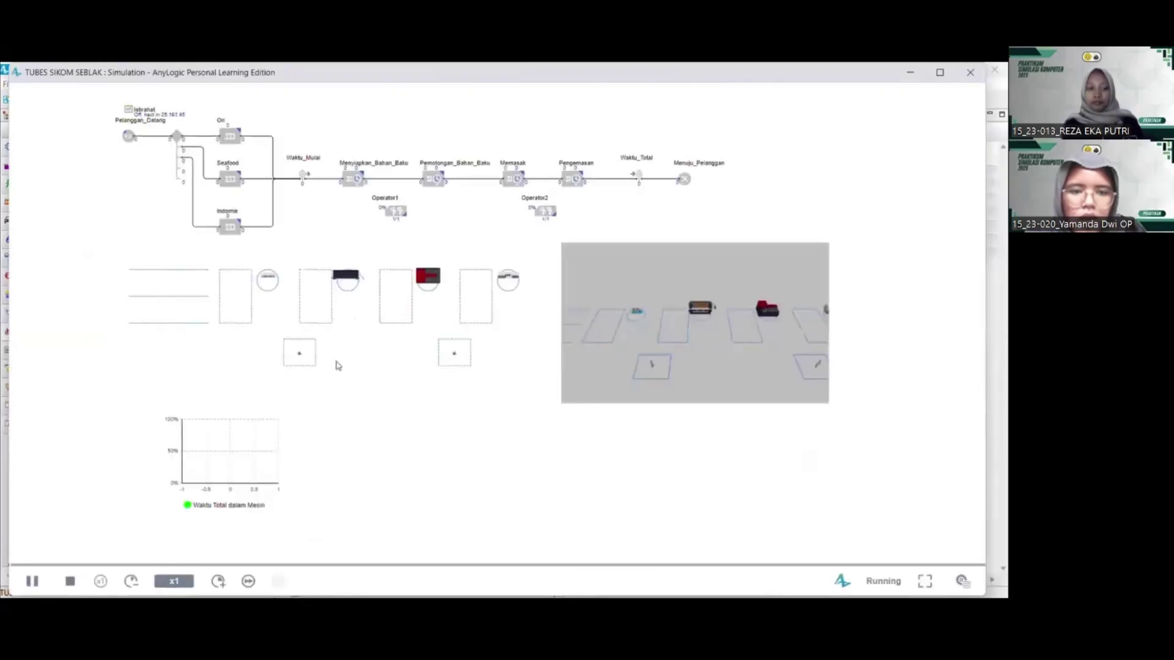
Run the simulation in virtual time at maximum speed until it finishes
{"action": "scroll", "coordinate": [338, 366], "scroll_direction": "down", "scroll_amount": 1}
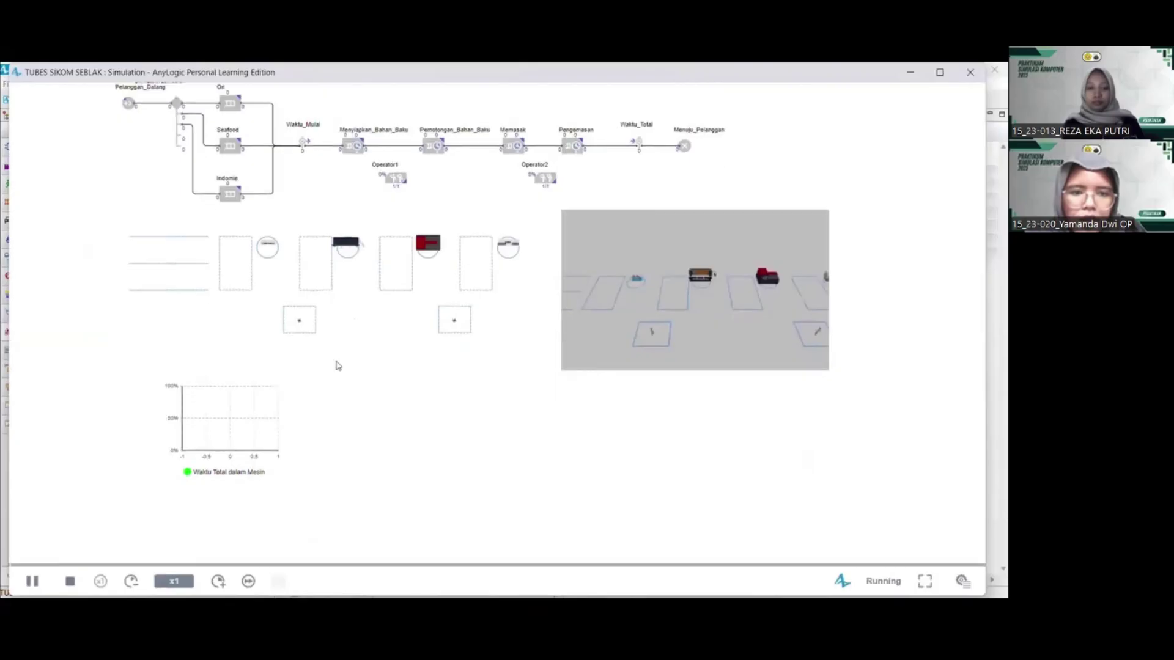
{"action": "scroll", "coordinate": [338, 365], "scroll_direction": "up", "scroll_amount": 3}
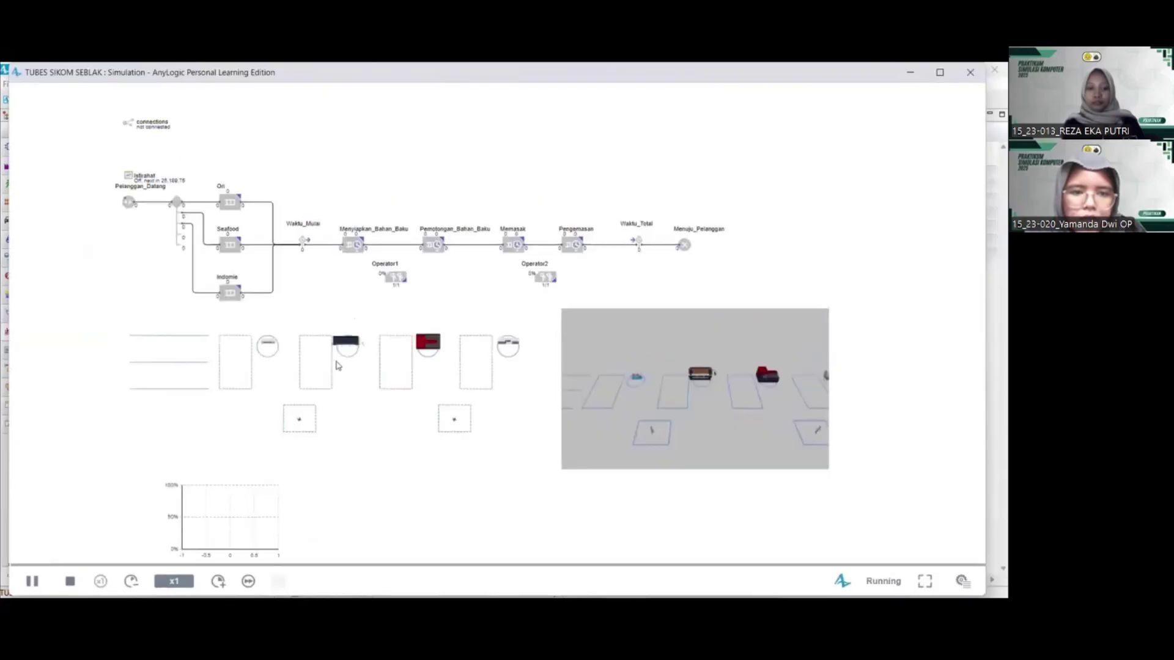
{"action": "left_click", "coordinate": [248, 581]}
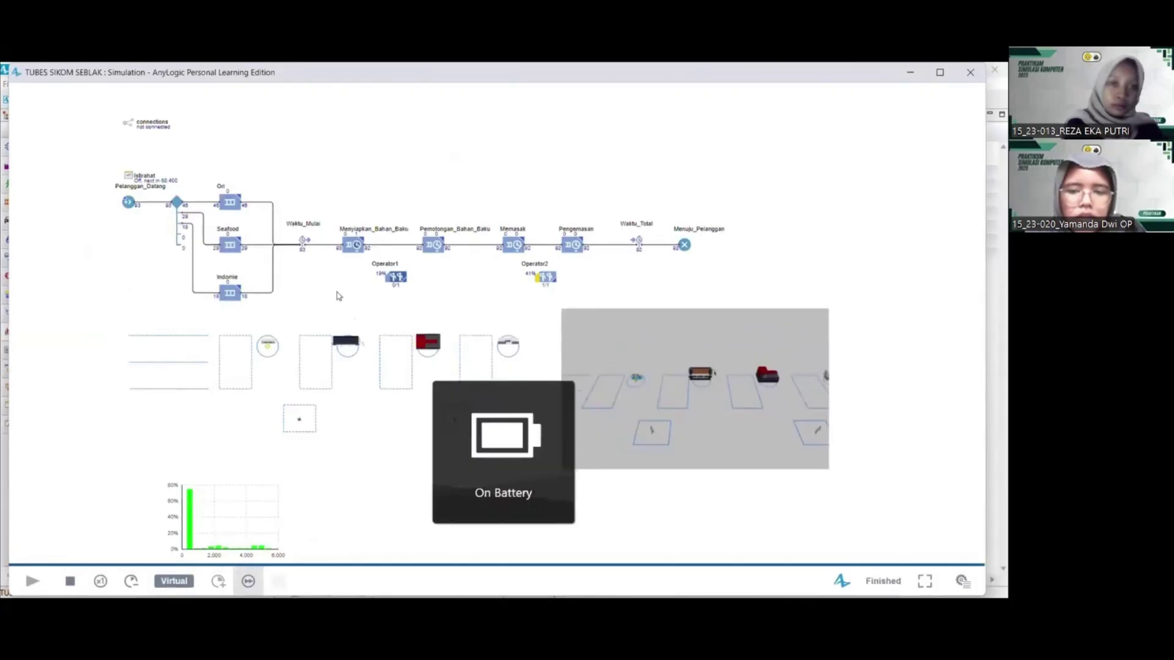
Copy the data of the Waktu Total dalam Mesin histogram from the finished run
{"action": "mouse_move", "coordinate": [273, 495]}
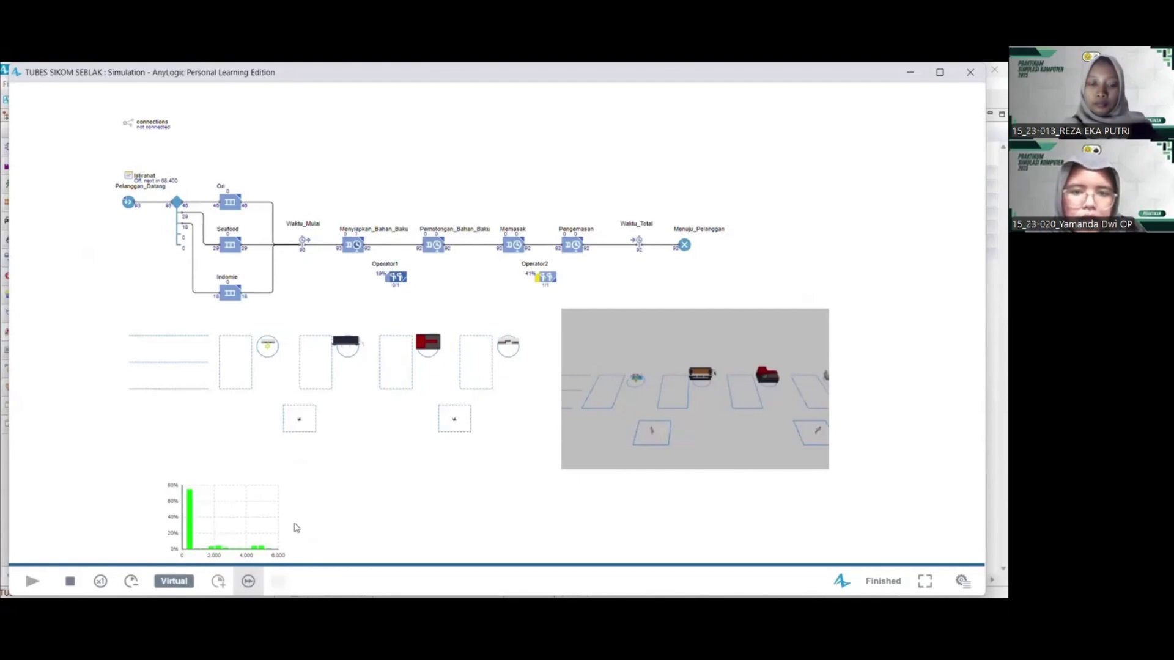
{"action": "scroll", "coordinate": [296, 527], "scroll_direction": "down", "scroll_amount": 5}
{"action": "scroll", "coordinate": [236, 366], "scroll_direction": "down", "scroll_amount": 1}
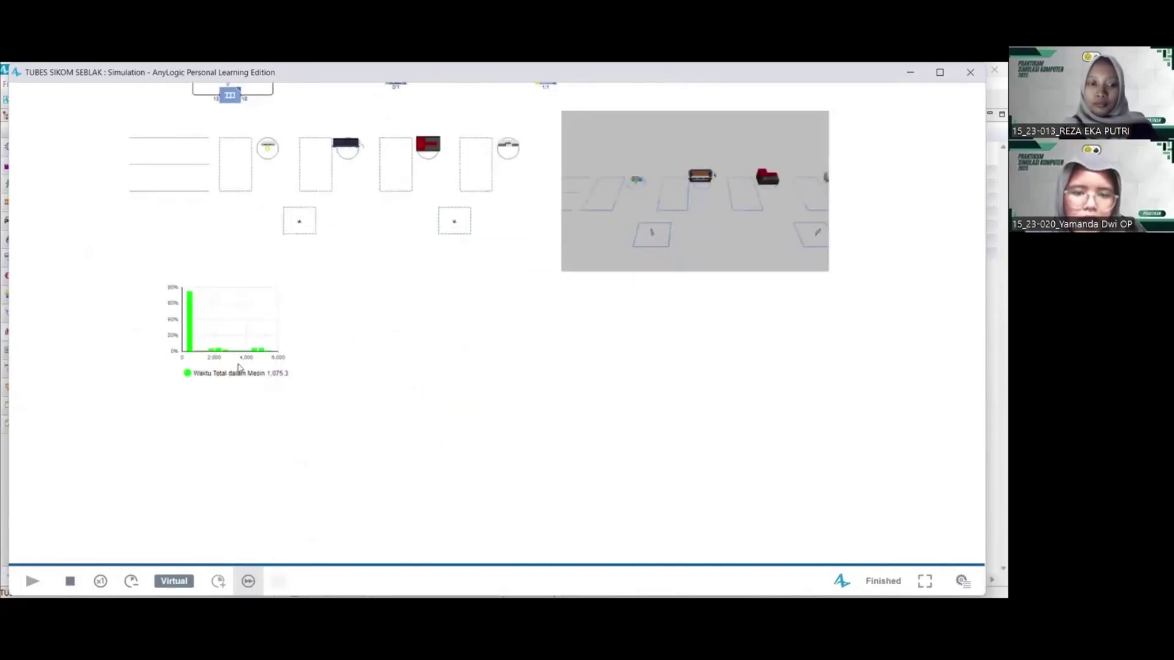
{"action": "mouse_move", "coordinate": [273, 294]}
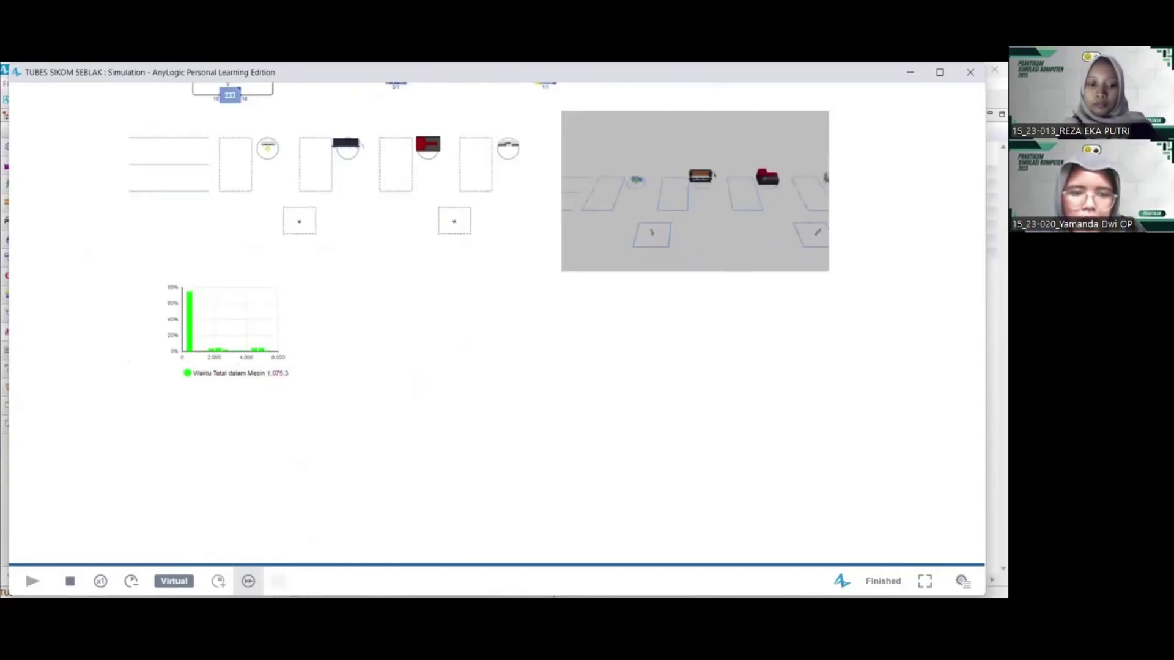
Switch to the Tubes Sikom workbook in Excel and unmerge cells S2:V2
{"action": "key", "text": "alt+Tab"}
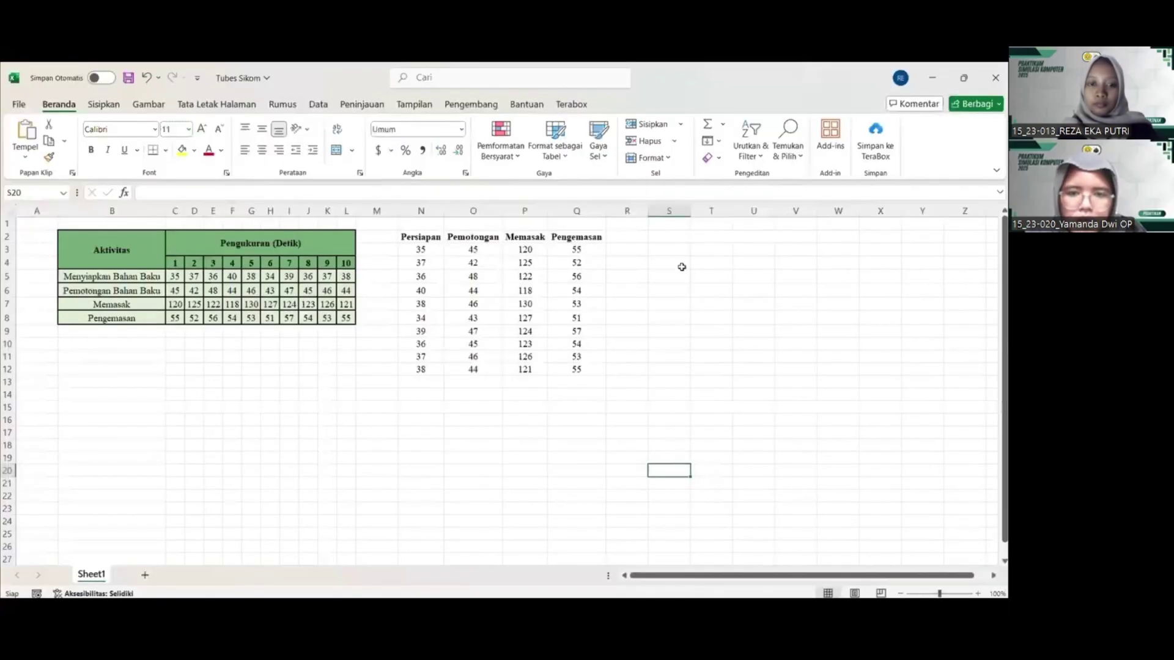
{"action": "left_click", "coordinate": [677, 240]}
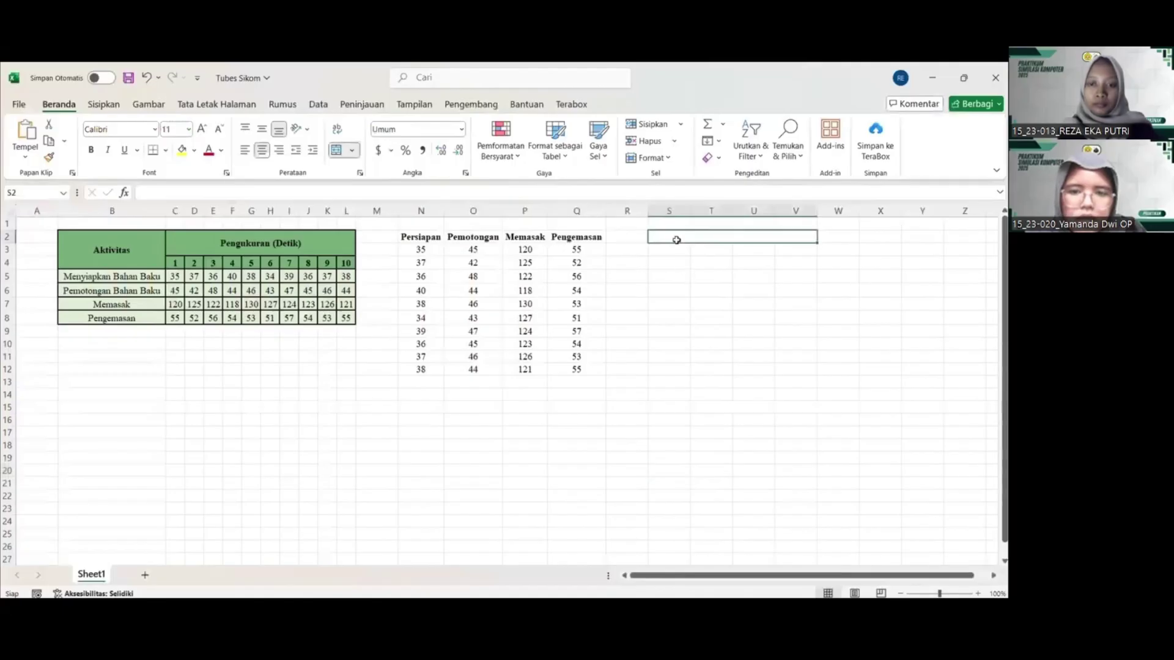
{"action": "left_click", "coordinate": [677, 248]}
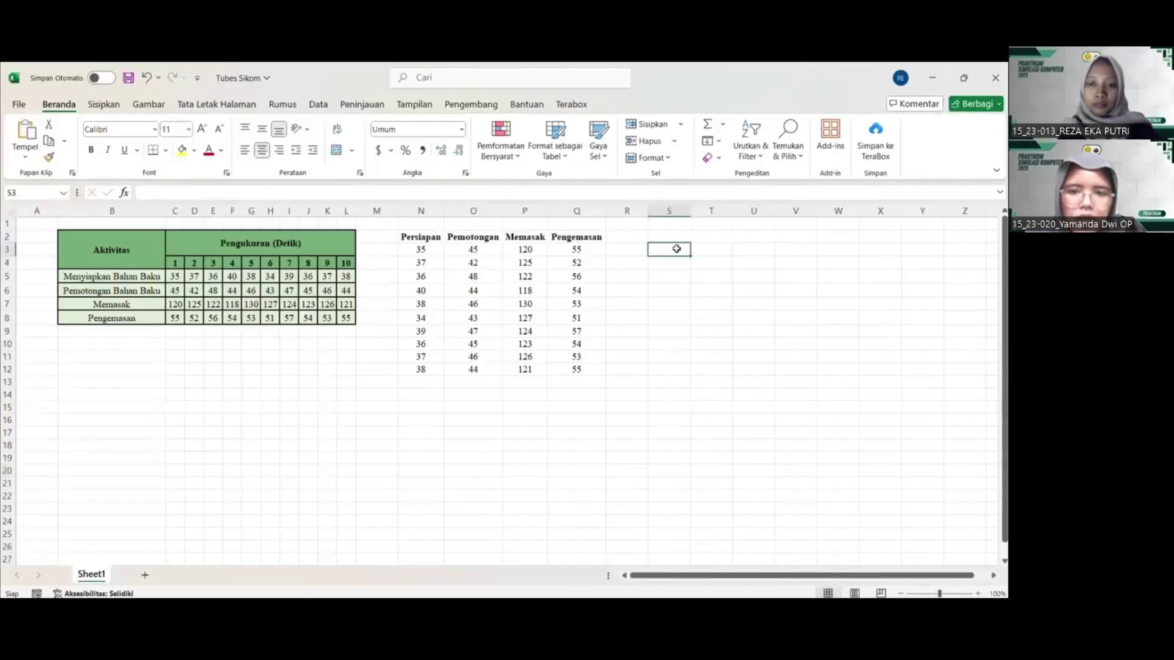
{"action": "left_click", "coordinate": [677, 239]}
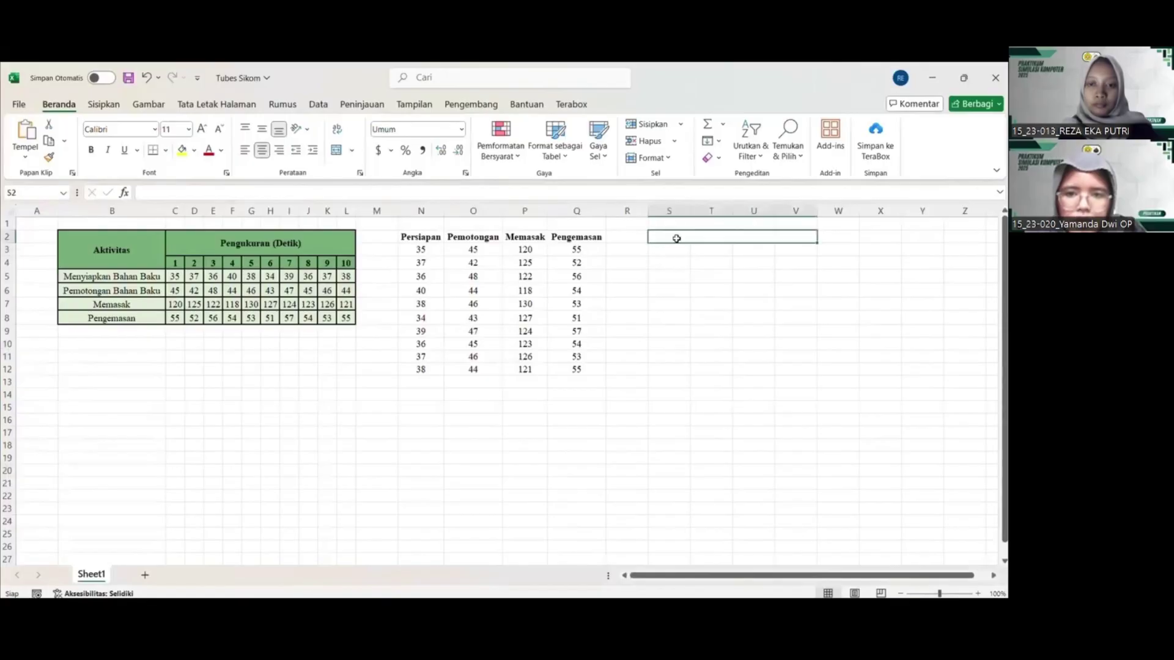
{"action": "left_click", "coordinate": [336, 150]}
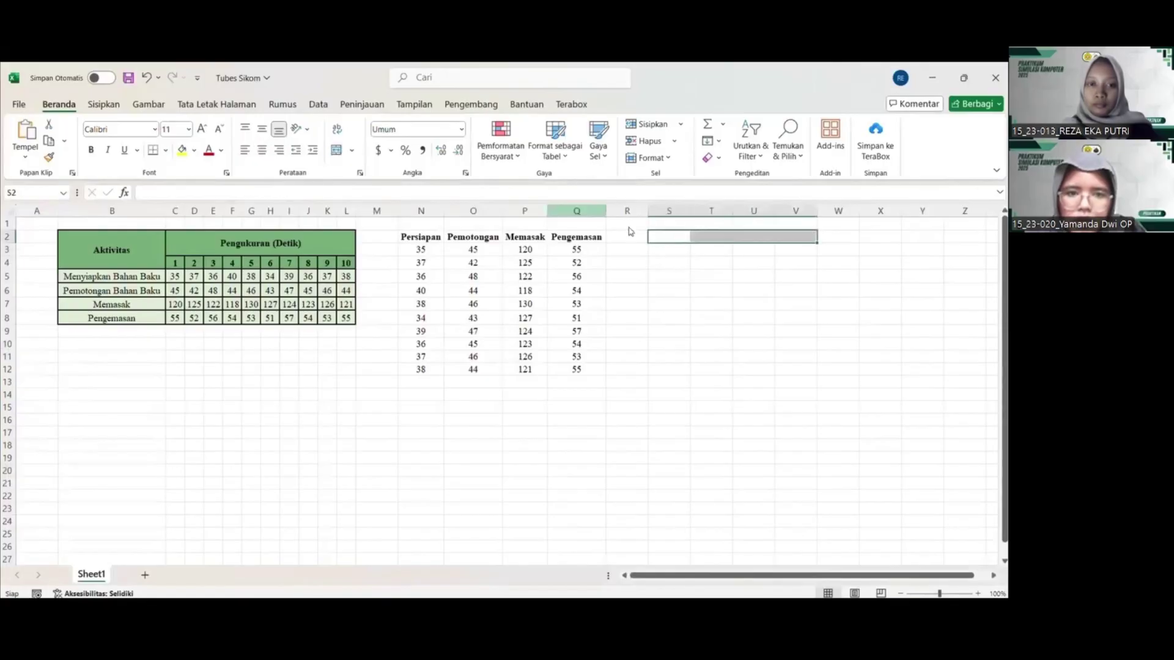
Paste the copied histogram data at cell S2, and merge and centre its title across S2:V2
{"action": "left_click", "coordinate": [671, 238]}
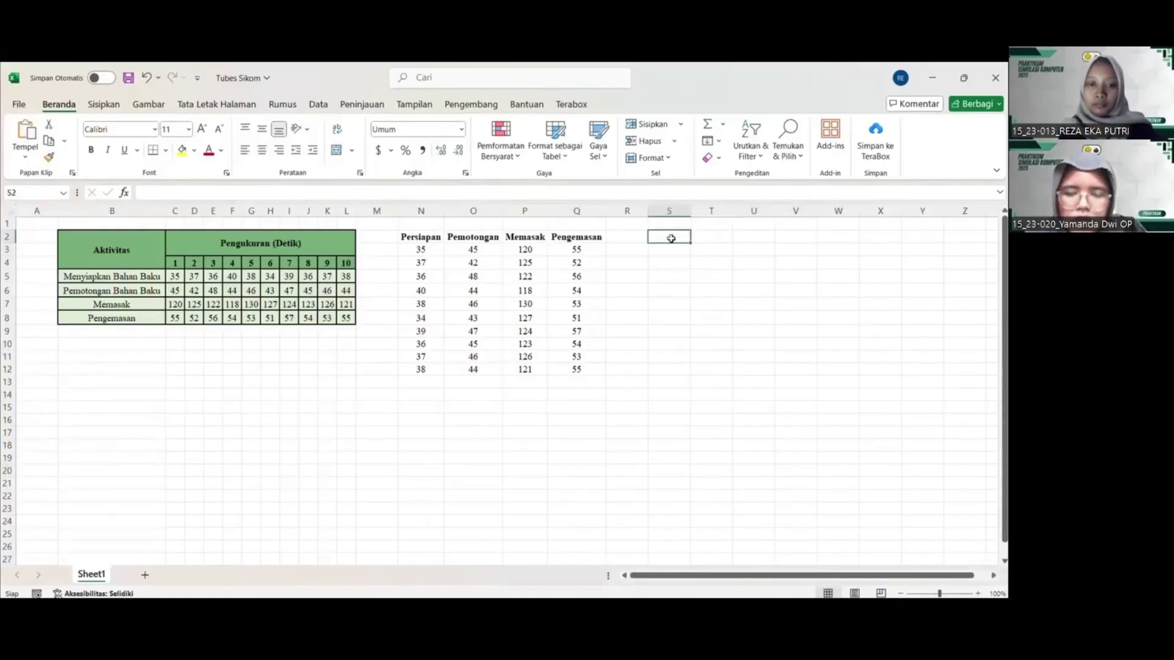
{"action": "key", "text": "ctrl+v"}
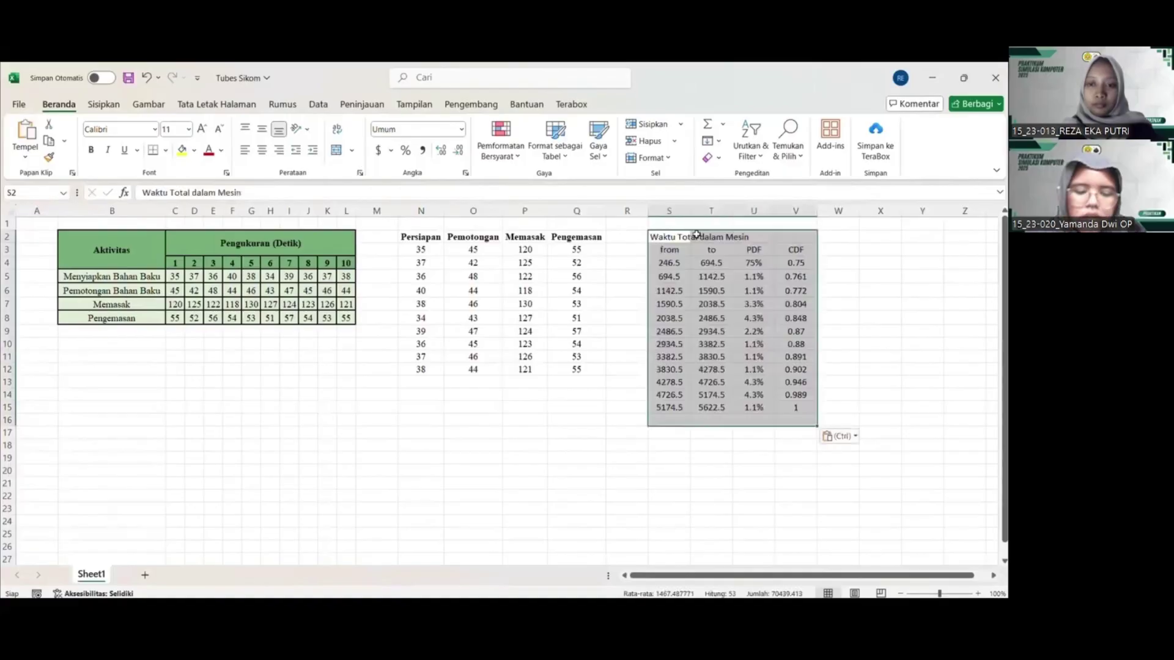
{"action": "left_click_drag", "start_coordinate": [696, 235], "coordinate": [777, 237]}
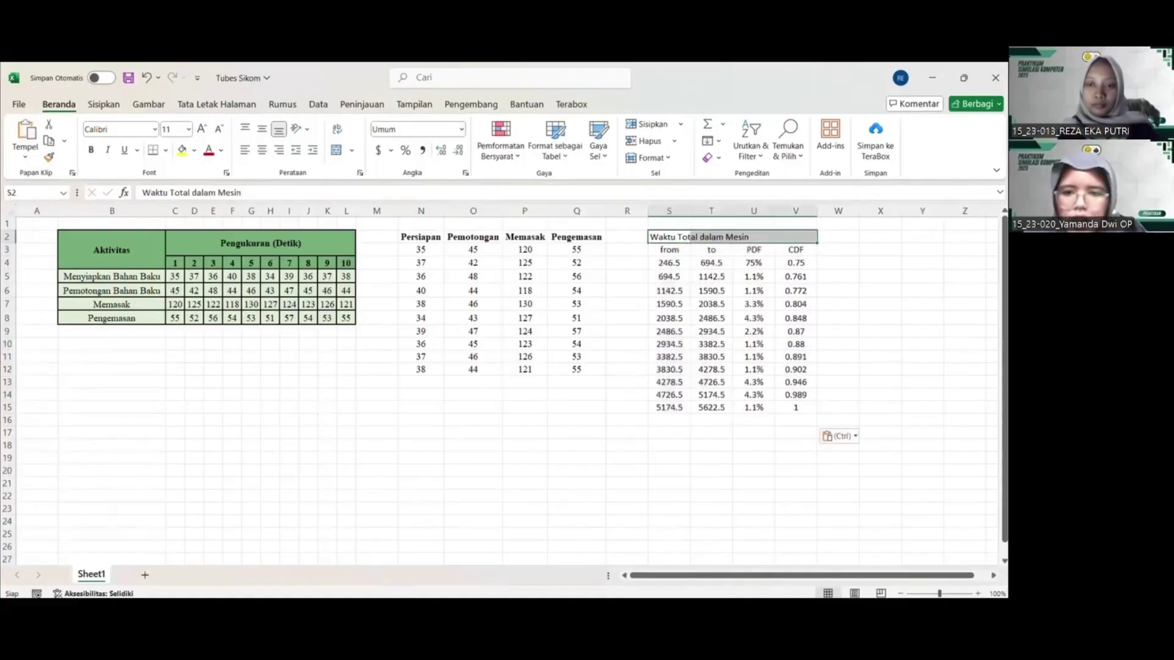
{"action": "left_click", "coordinate": [336, 150]}
{"action": "left_click", "coordinate": [837, 291]}
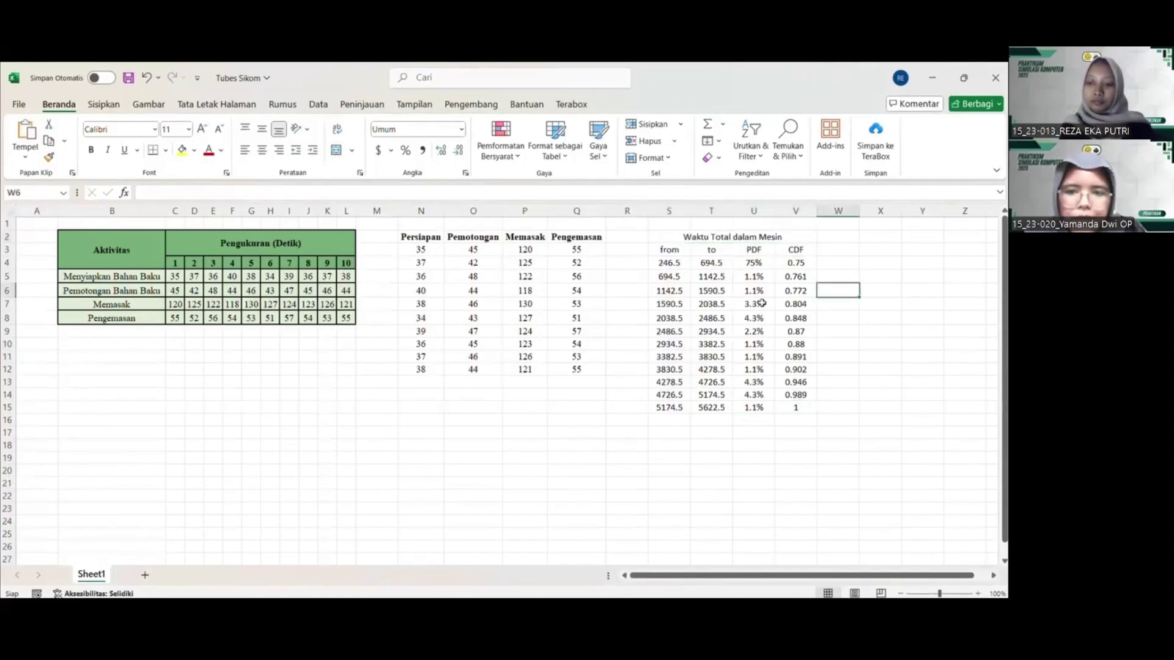
{"action": "left_click", "coordinate": [794, 431]}
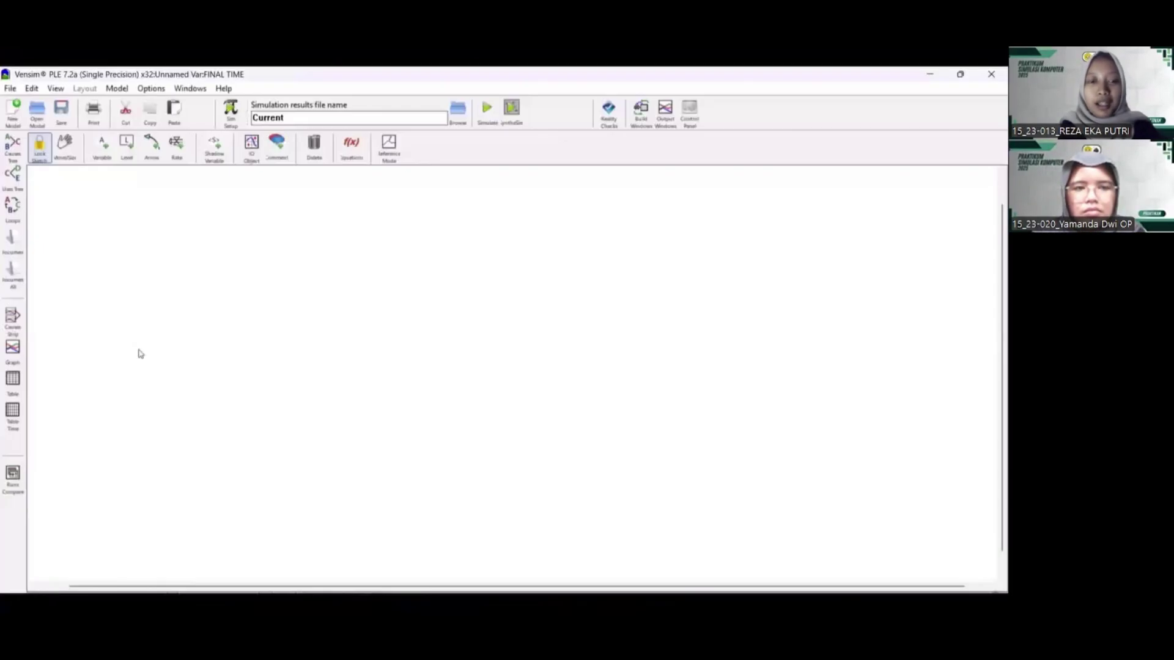
Create a new model in Vensim PLE with an initial time of 1 and a final time of 4
{"action": "left_click", "coordinate": [14, 89]}
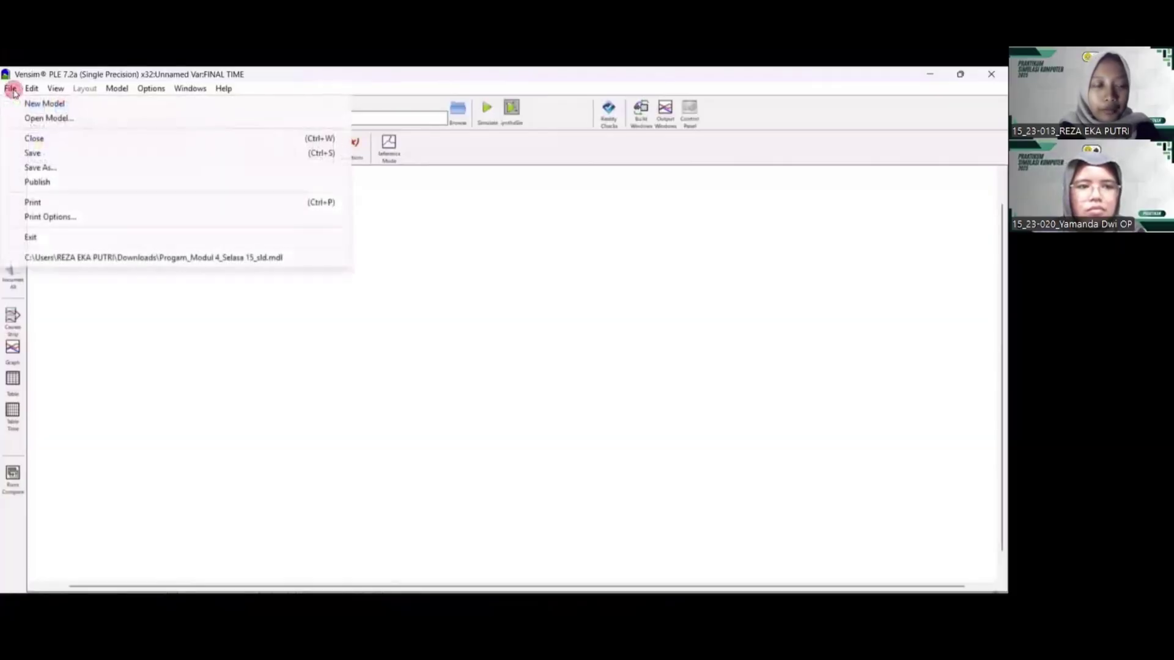
{"action": "left_click", "coordinate": [32, 105]}
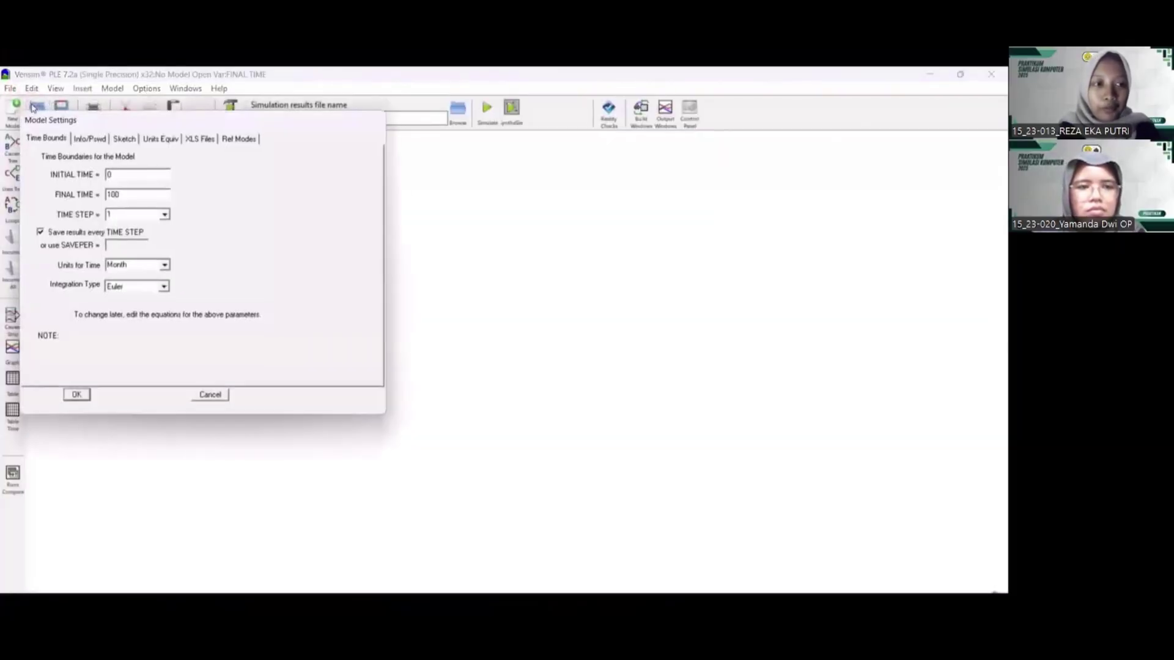
{"action": "double_click", "coordinate": [115, 173]}
{"action": "key", "text": "BackSpace"}
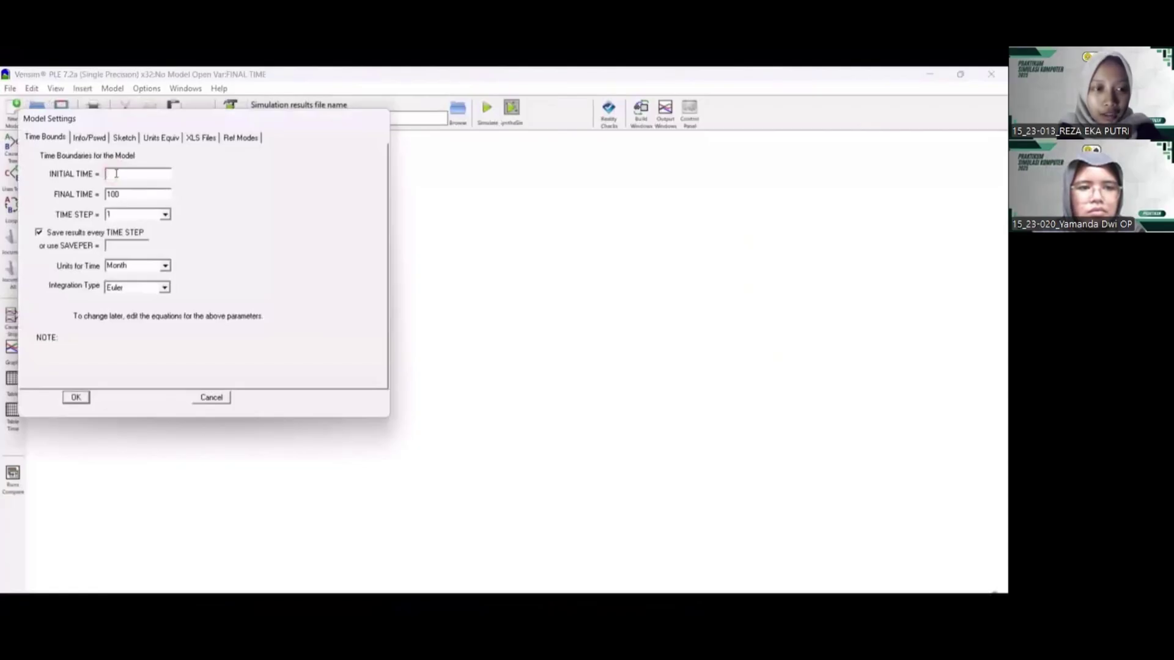
{"action": "type", "text": "1"}
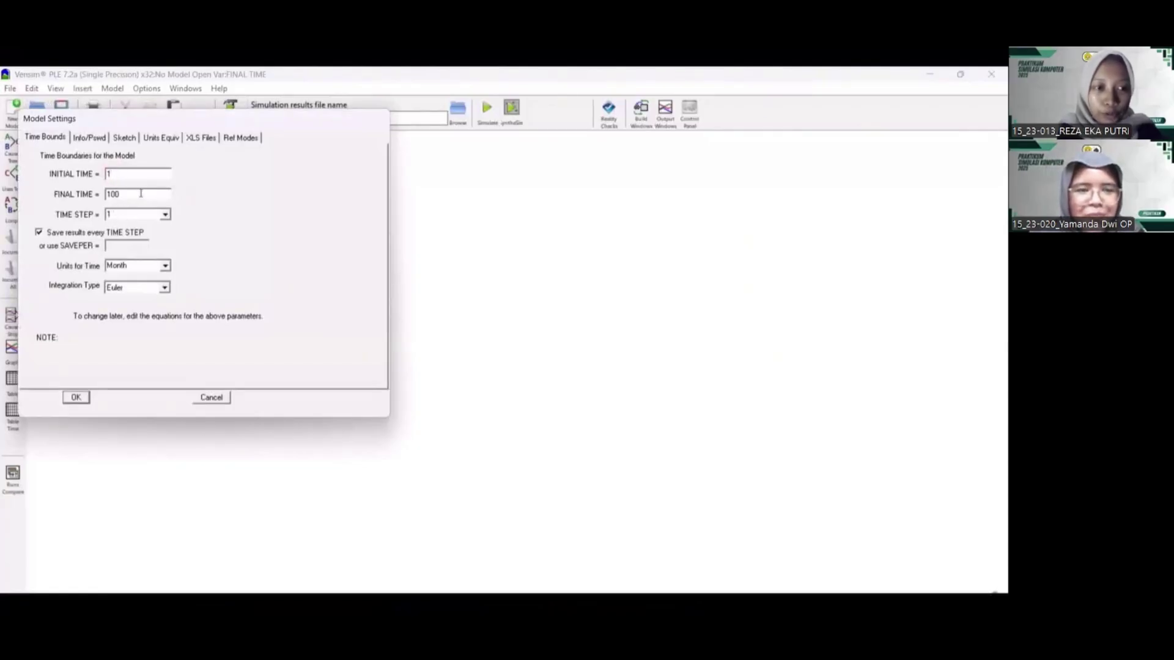
{"action": "left_click", "coordinate": [140, 192]}
{"action": "key", "text": "BackSpace"}
{"action": "key", "text": "BackSpace"}
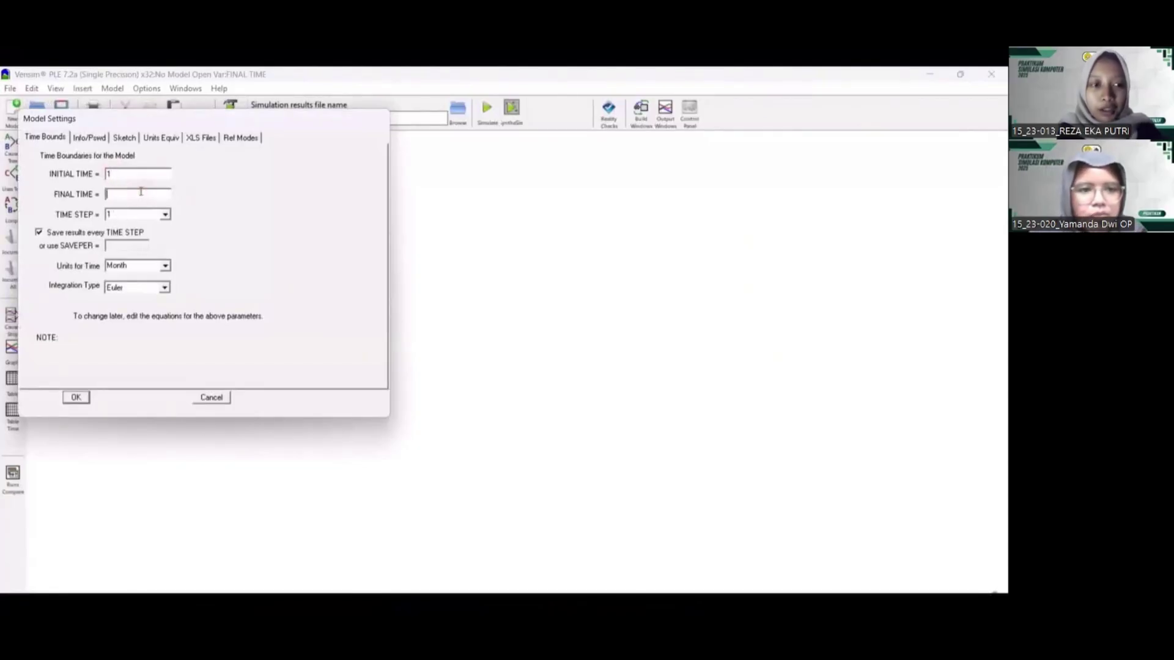
{"action": "type", "text": "4"}
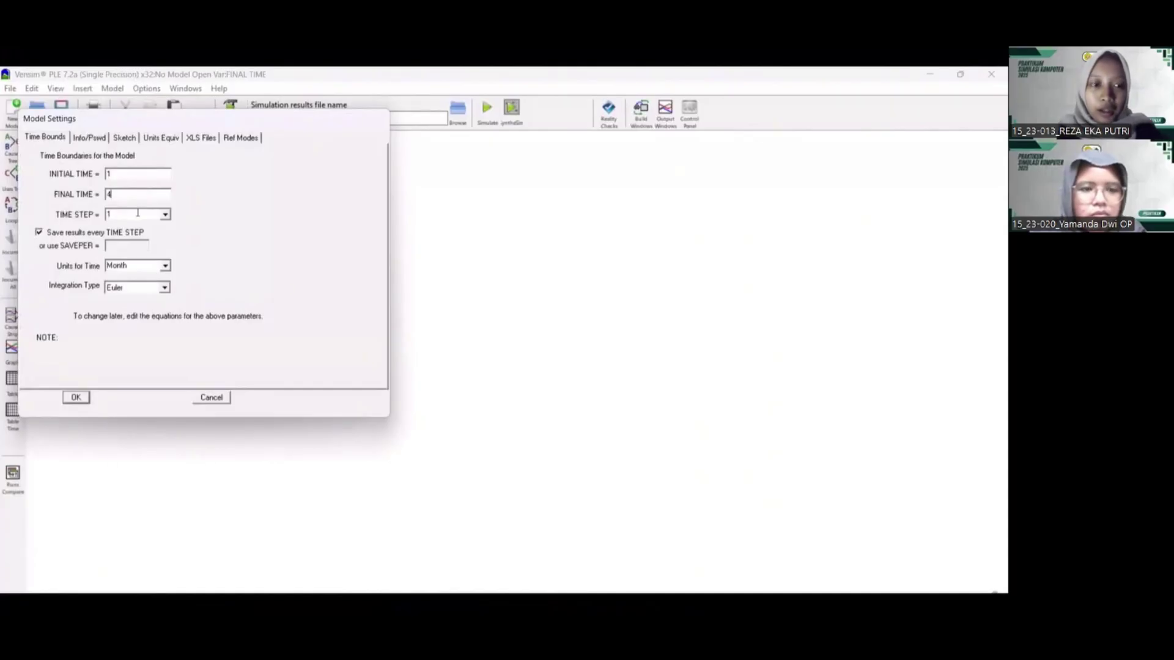
Keep Month as the units for time and accept the model settings
{"action": "left_click", "coordinate": [166, 269]}
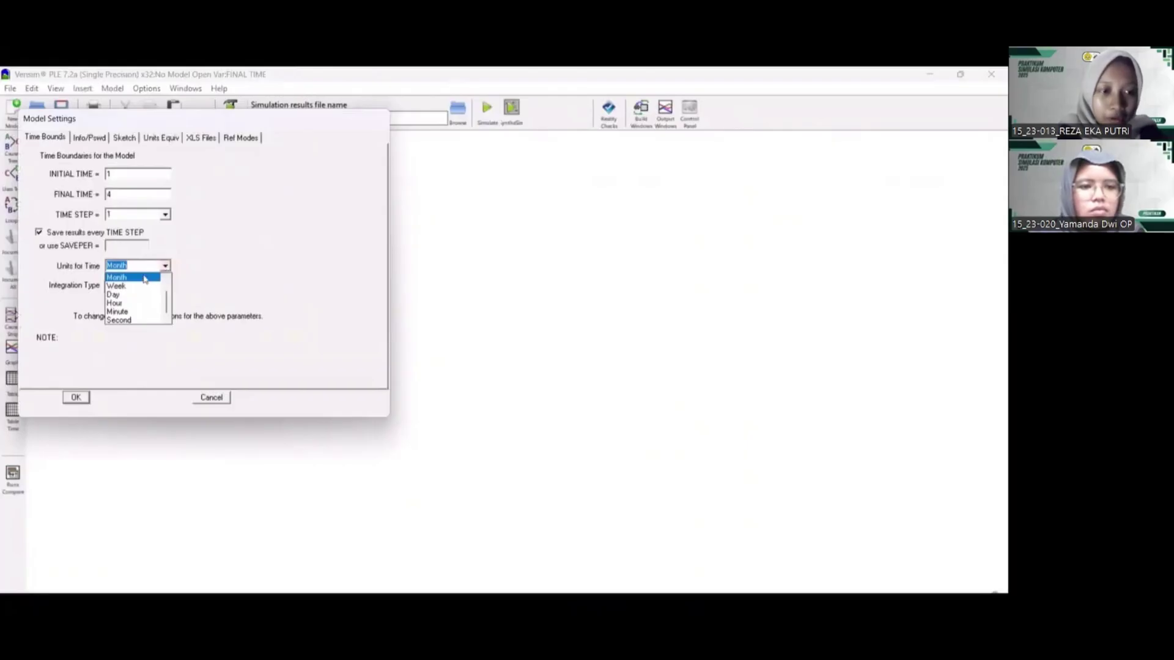
{"action": "left_click", "coordinate": [145, 278]}
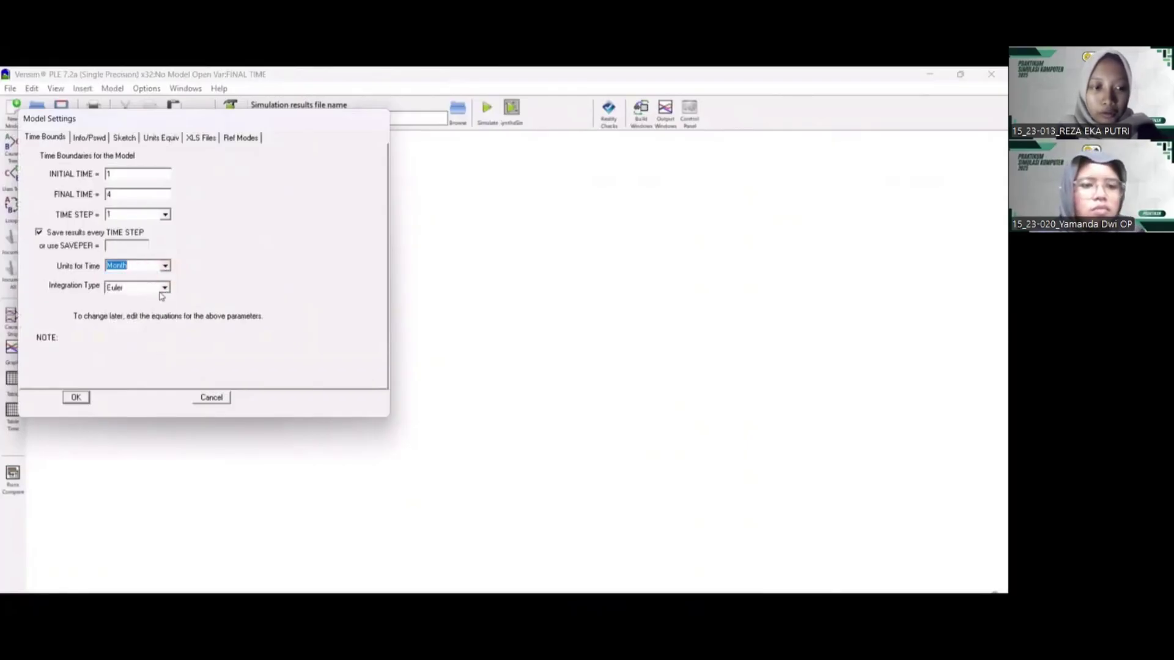
{"action": "left_click", "coordinate": [76, 398]}
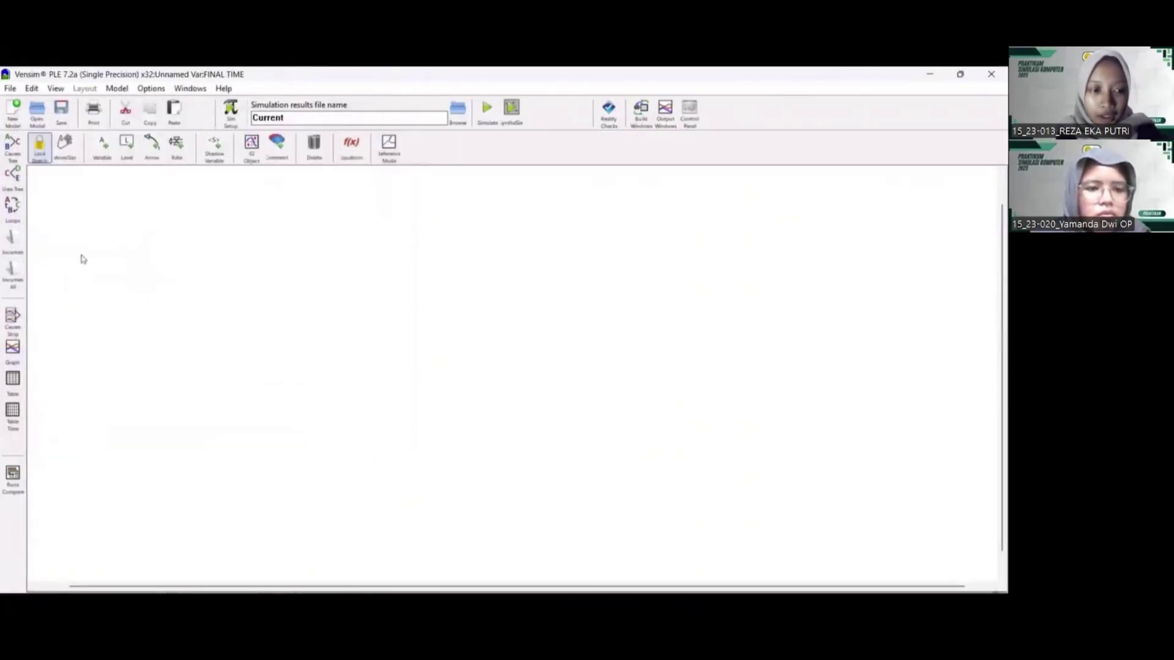
Add a variable named Beban Kerja in the upper-left area of the empty sketch
{"action": "left_click", "coordinate": [102, 147]}
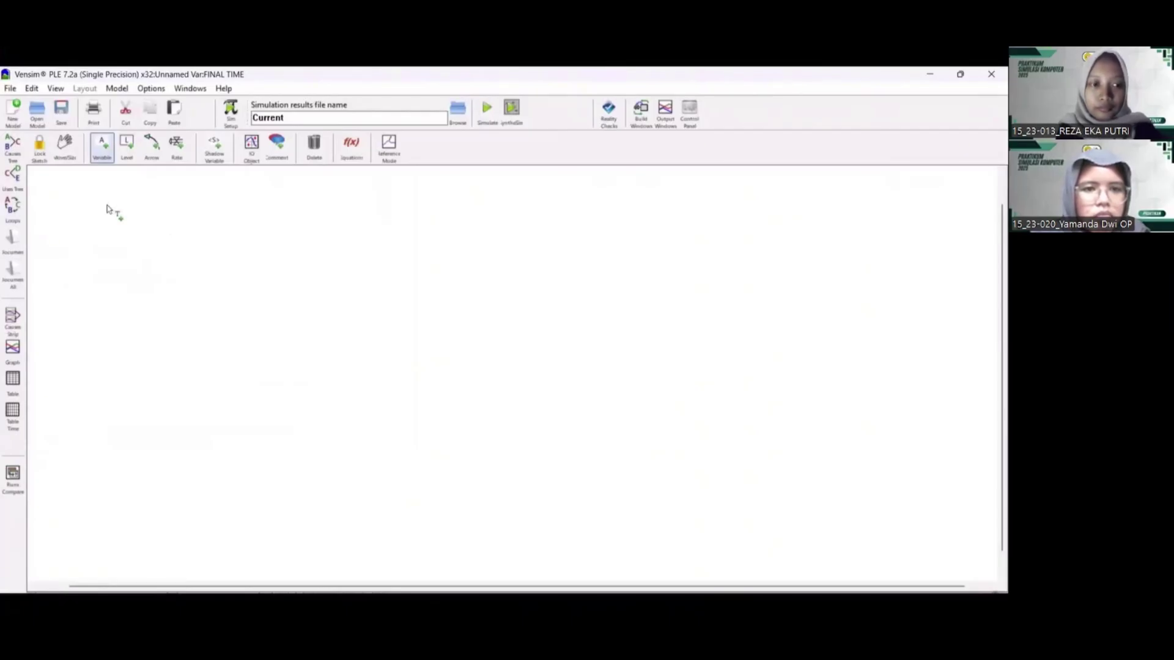
{"action": "left_click", "coordinate": [107, 209]}
{"action": "type", "text": "Be"}
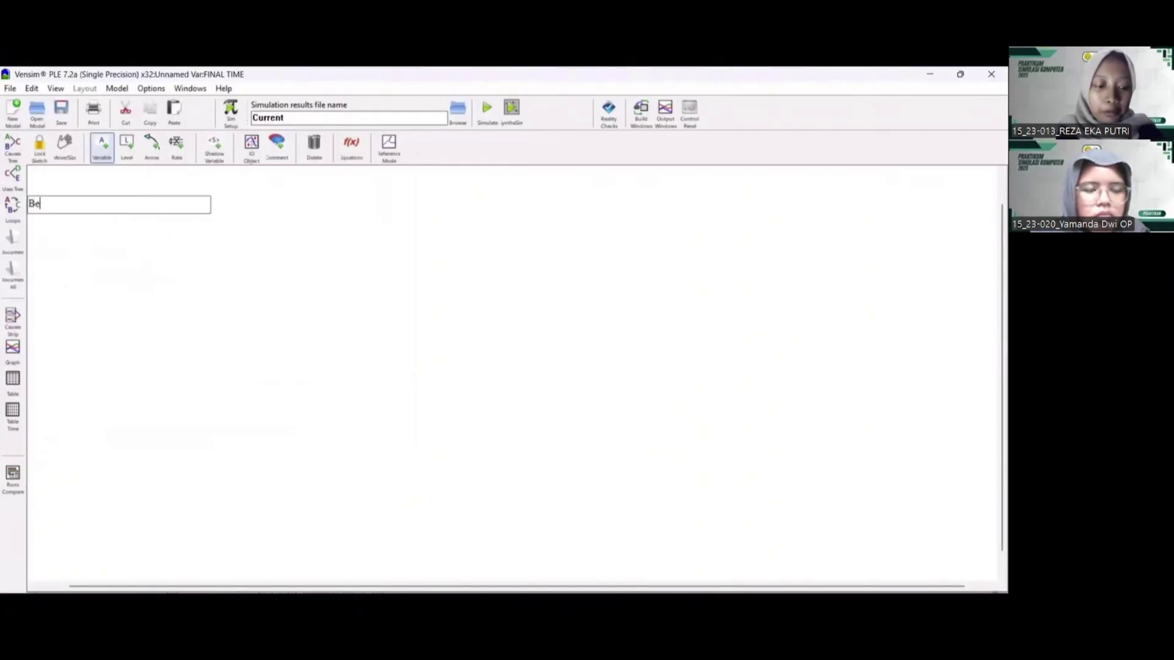
{"action": "type", "text": "ban Ke"}
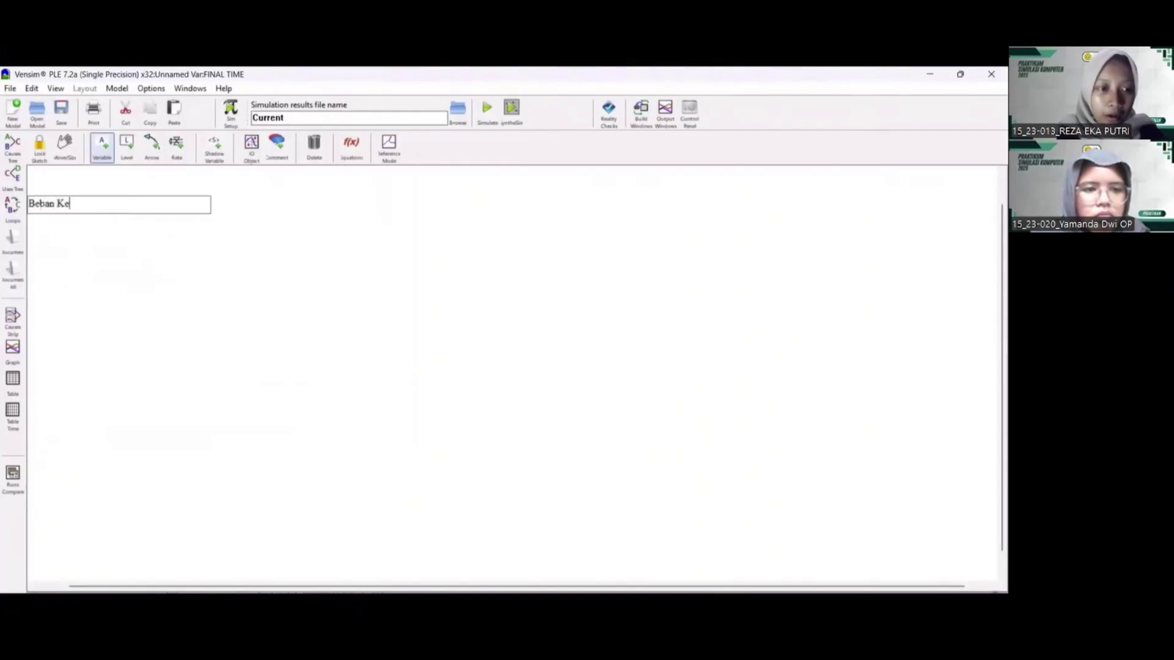
{"action": "type", "text": "rja"}
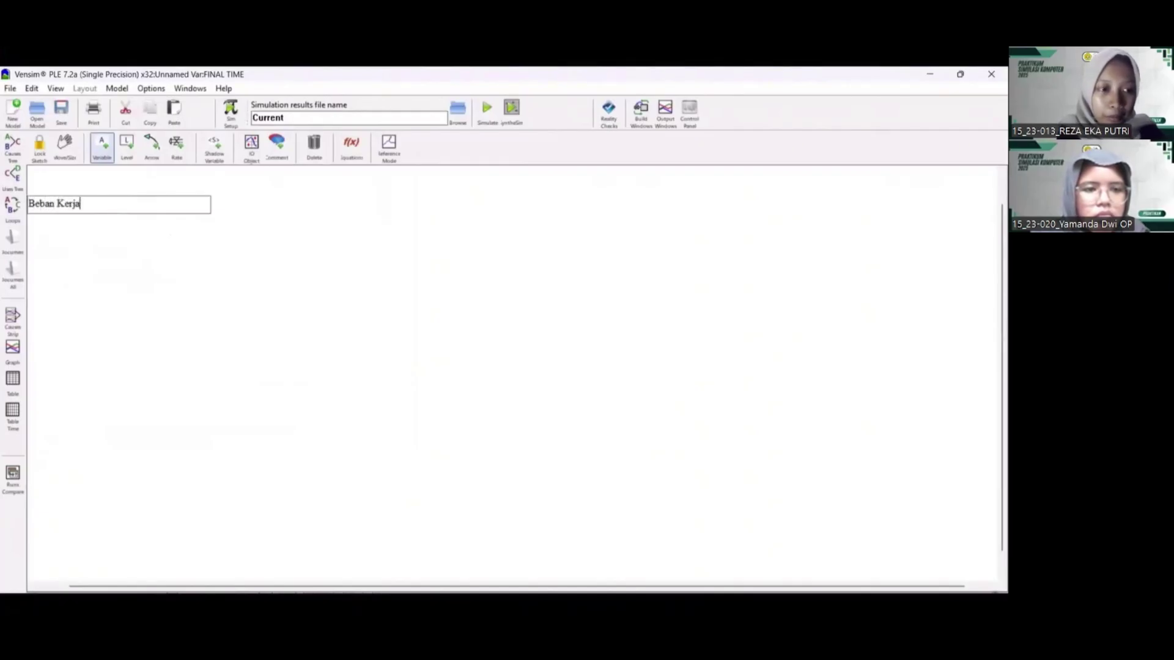
{"action": "key", "text": "Return"}
Add the variables Kelelahan Karyawan and Persediaan Bahan Baku one below the other, beneath Beban Kerja
{"action": "left_click", "coordinate": [73, 252]}
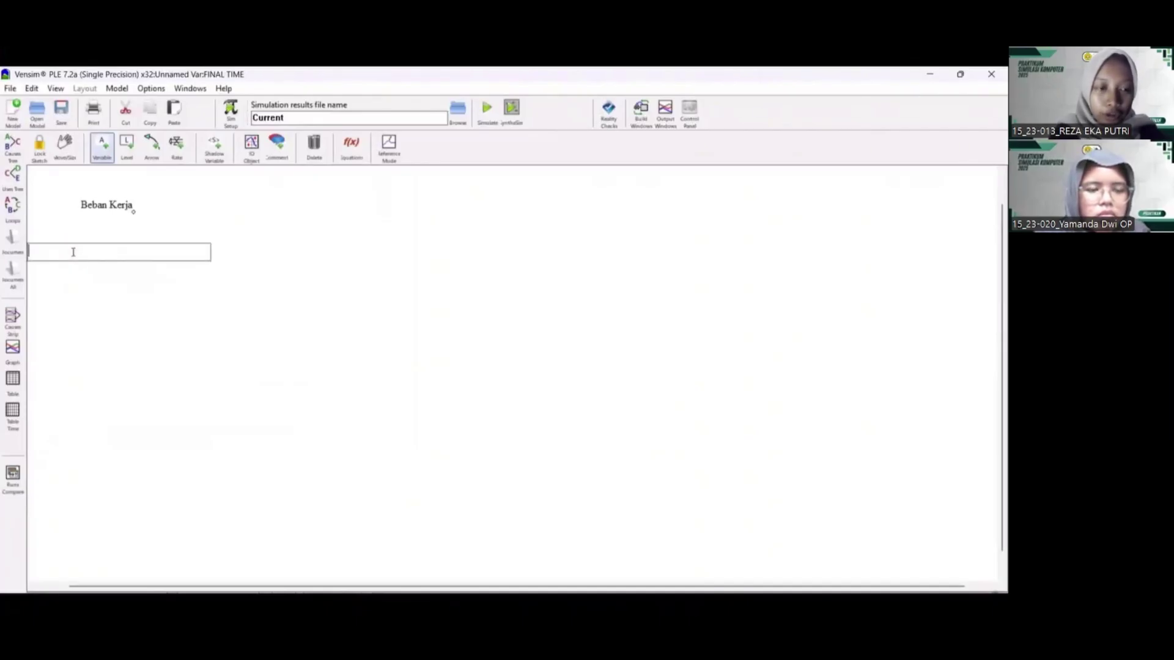
{"action": "type", "text": "Kelela"}
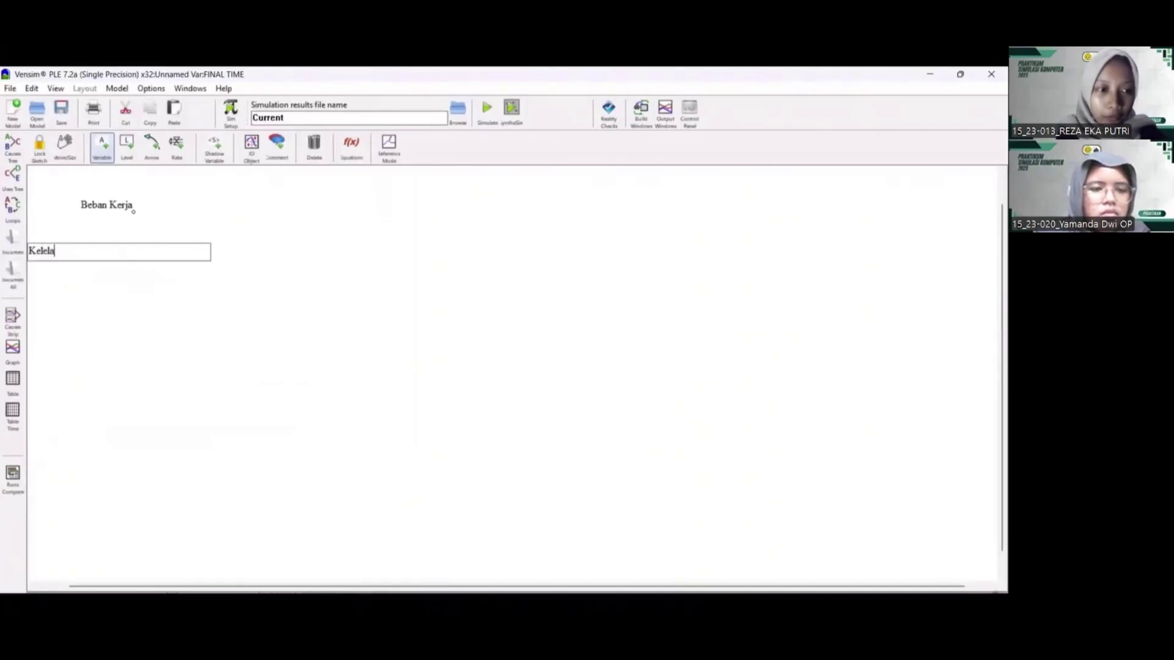
{"action": "type", "text": "han Kar"}
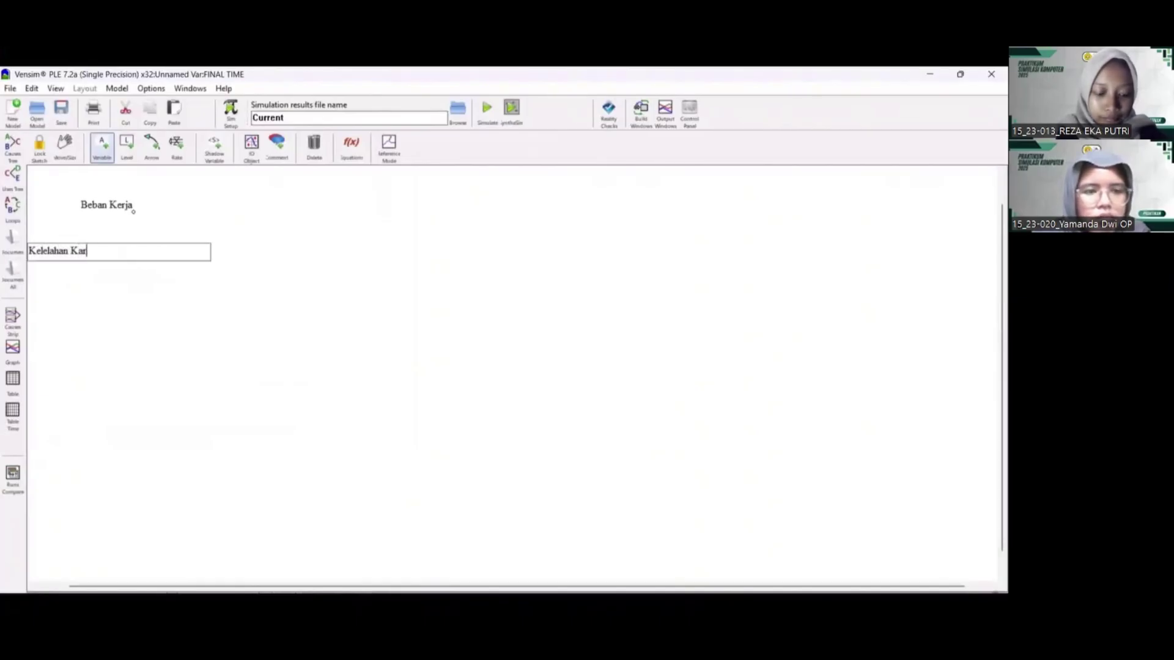
{"action": "type", "text": "yawan"}
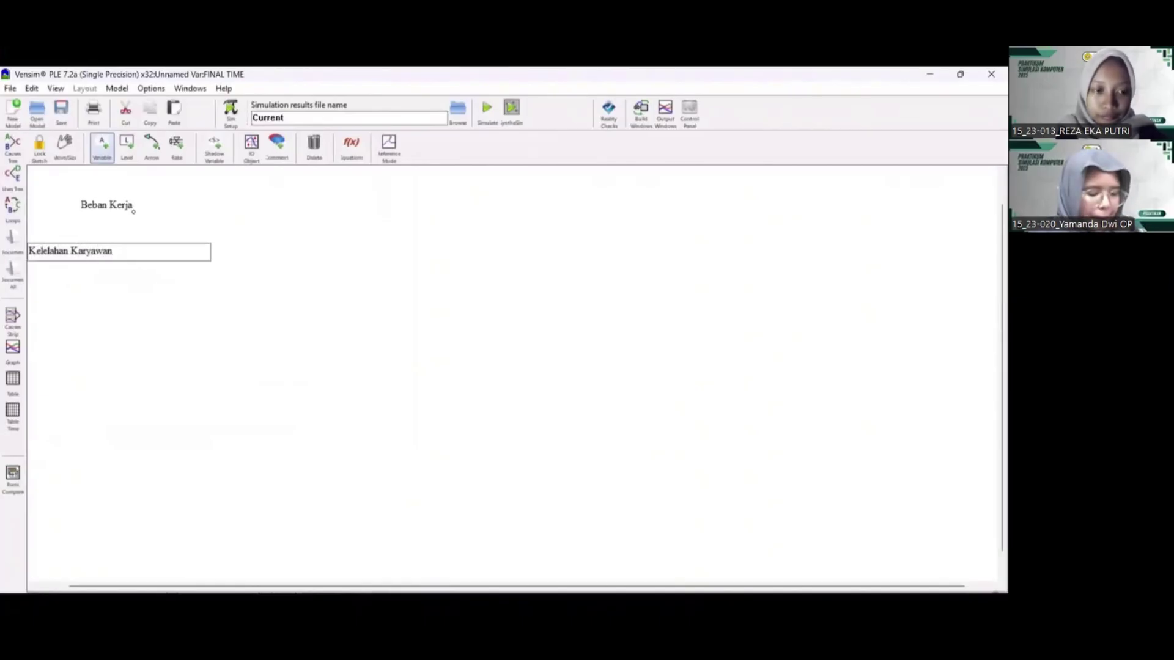
{"action": "left_click", "coordinate": [78, 302]}
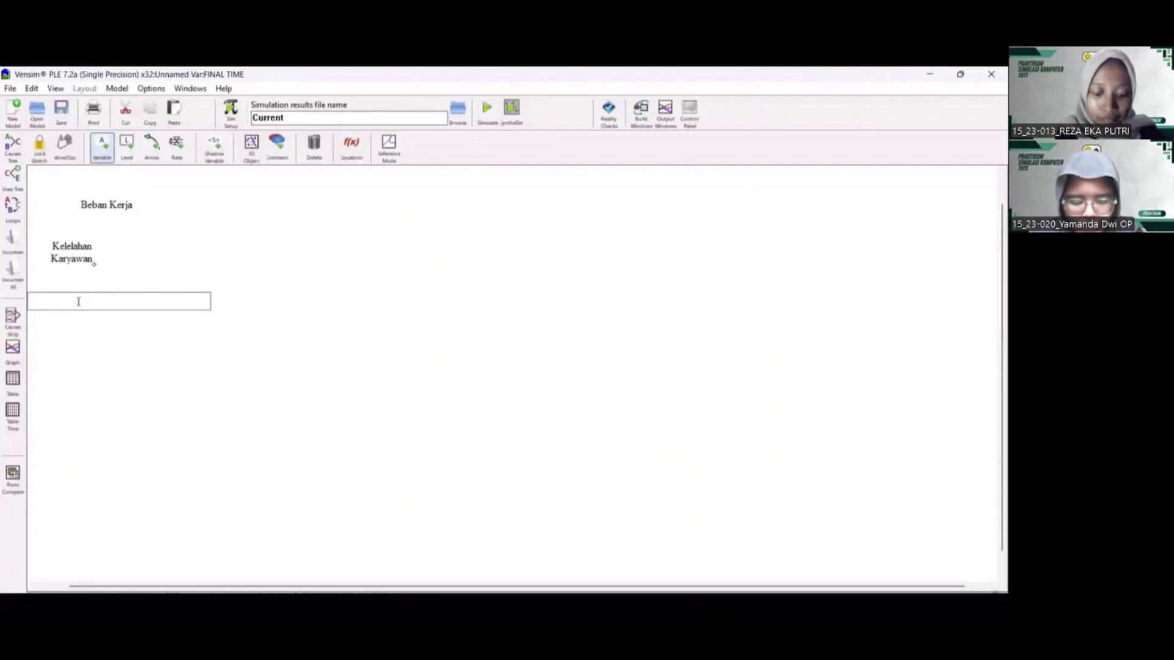
{"action": "type", "text": "Persed"}
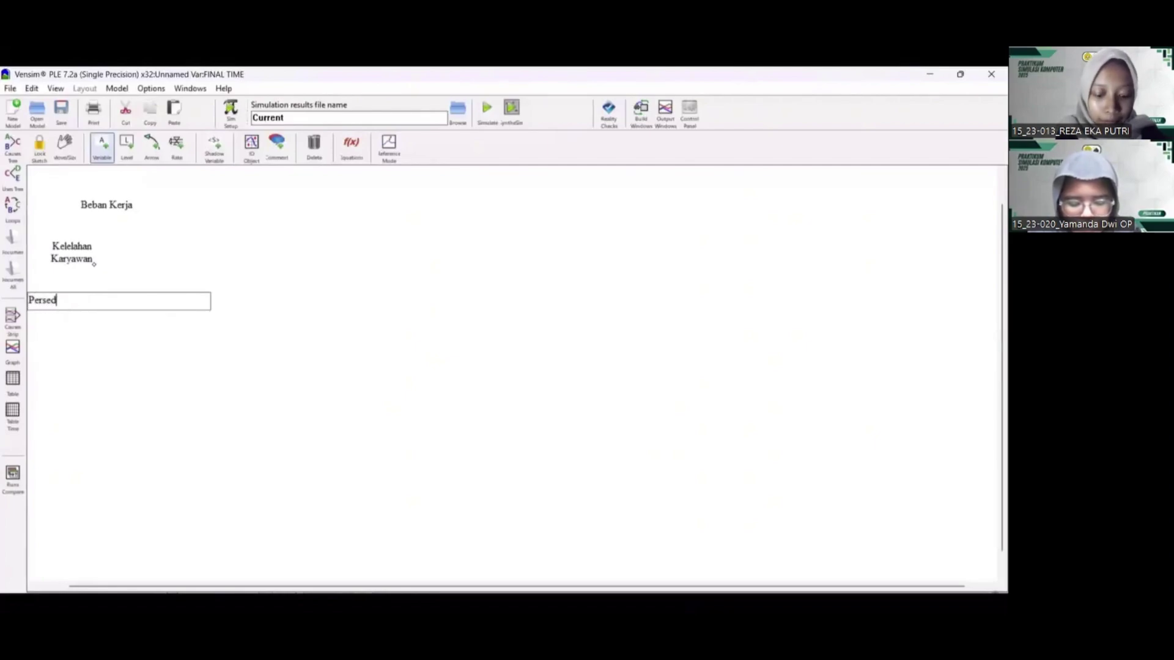
{"action": "type", "text": "iaan Ba"}
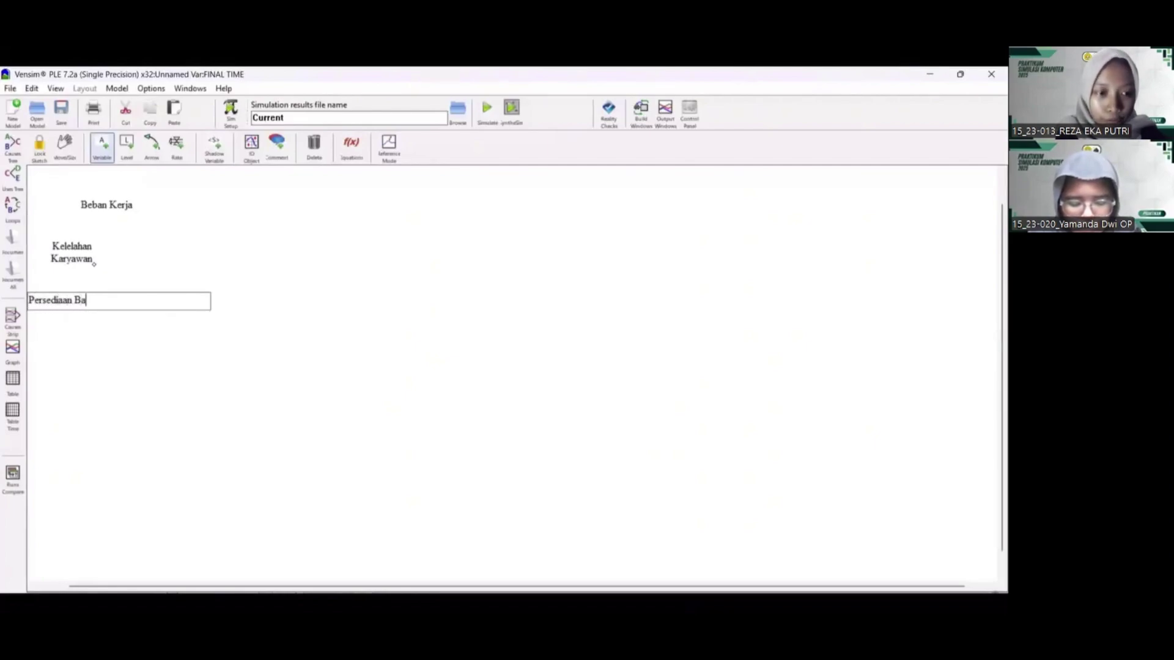
{"action": "type", "text": "han Baku"}
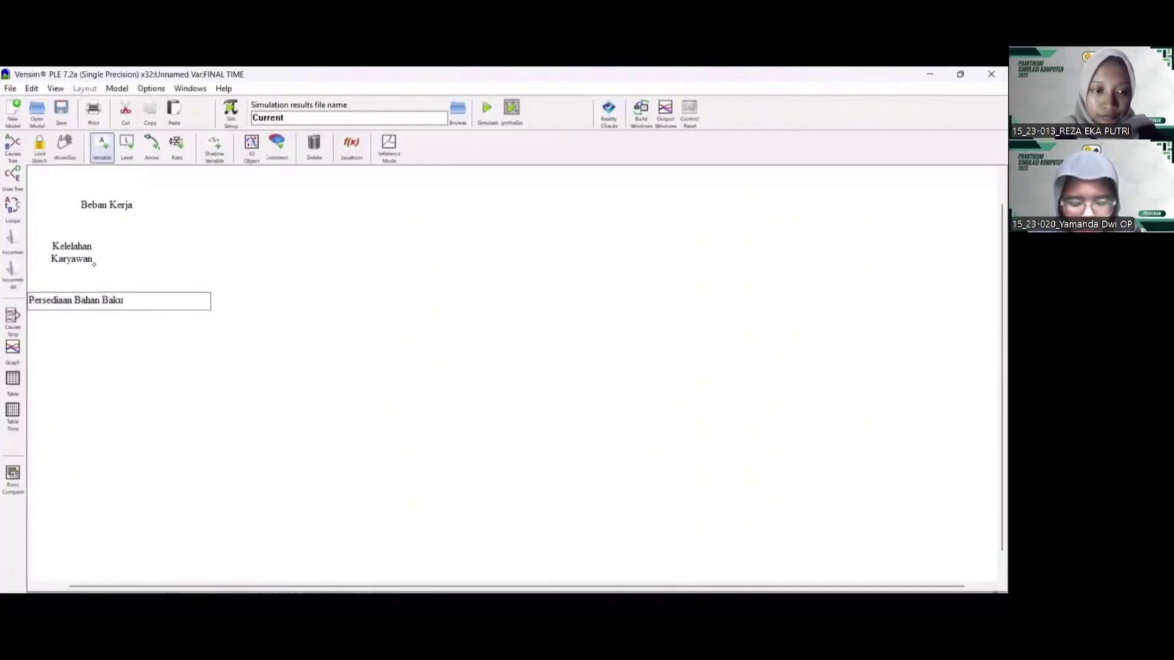
Add a variable named Ketersediaan Produksi below and slightly to the right of Persediaan Bahan Baku
{"action": "left_click", "coordinate": [161, 351]}
{"action": "type", "text": "Ke"}
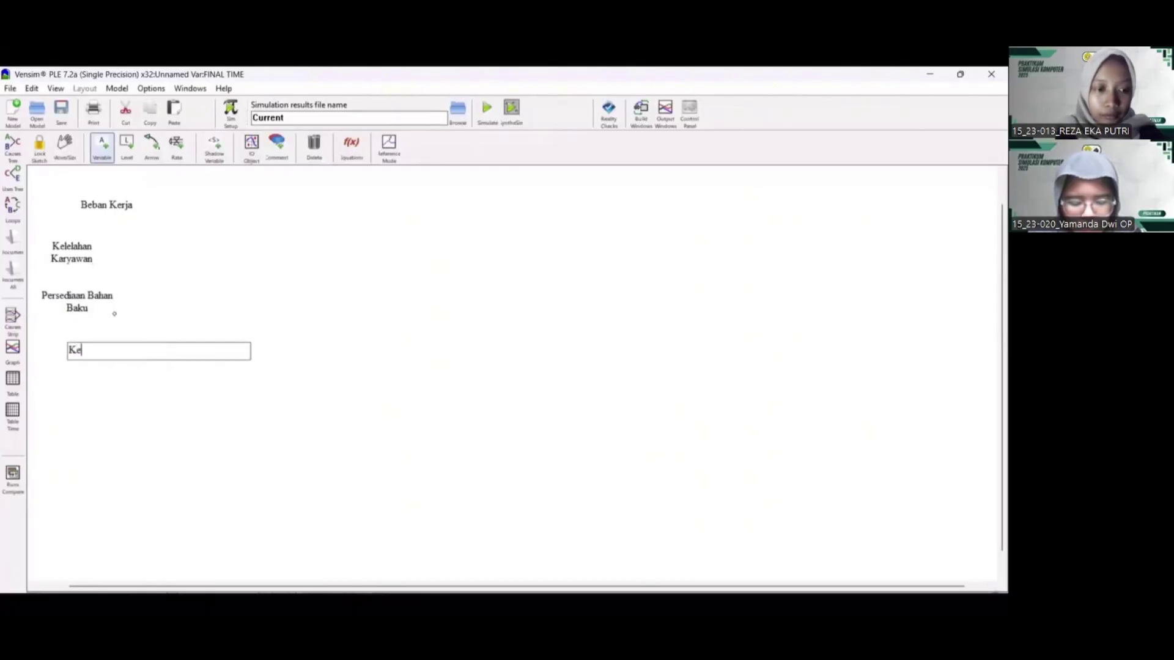
{"action": "type", "text": "tersedia"}
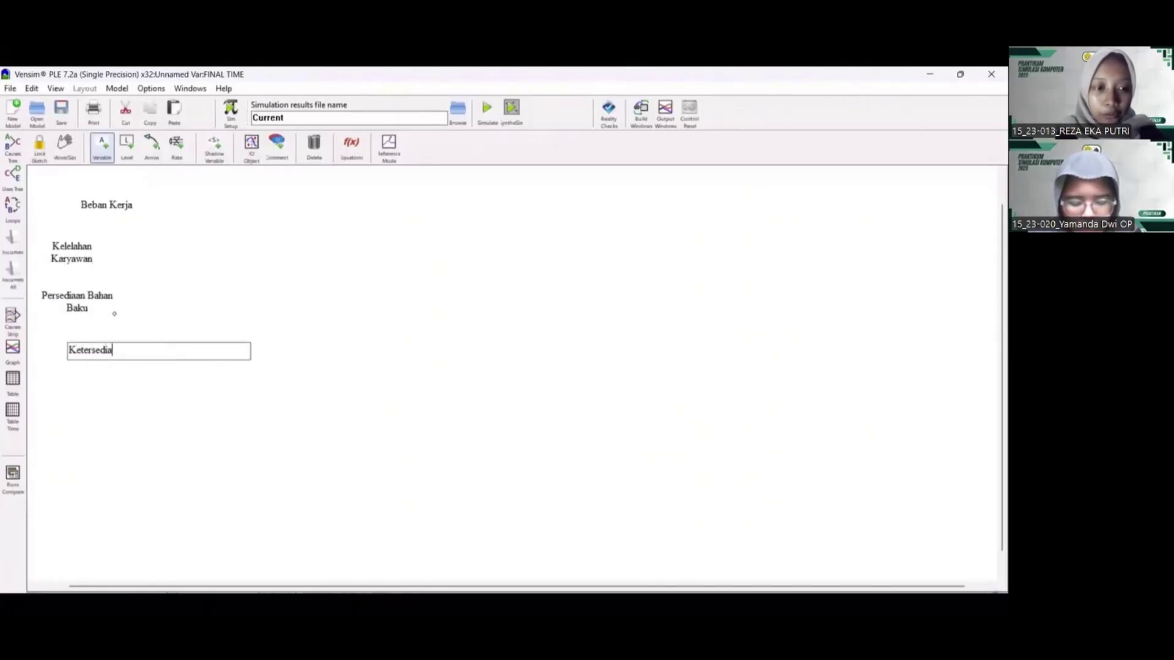
{"action": "type", "text": "an Produksi"}
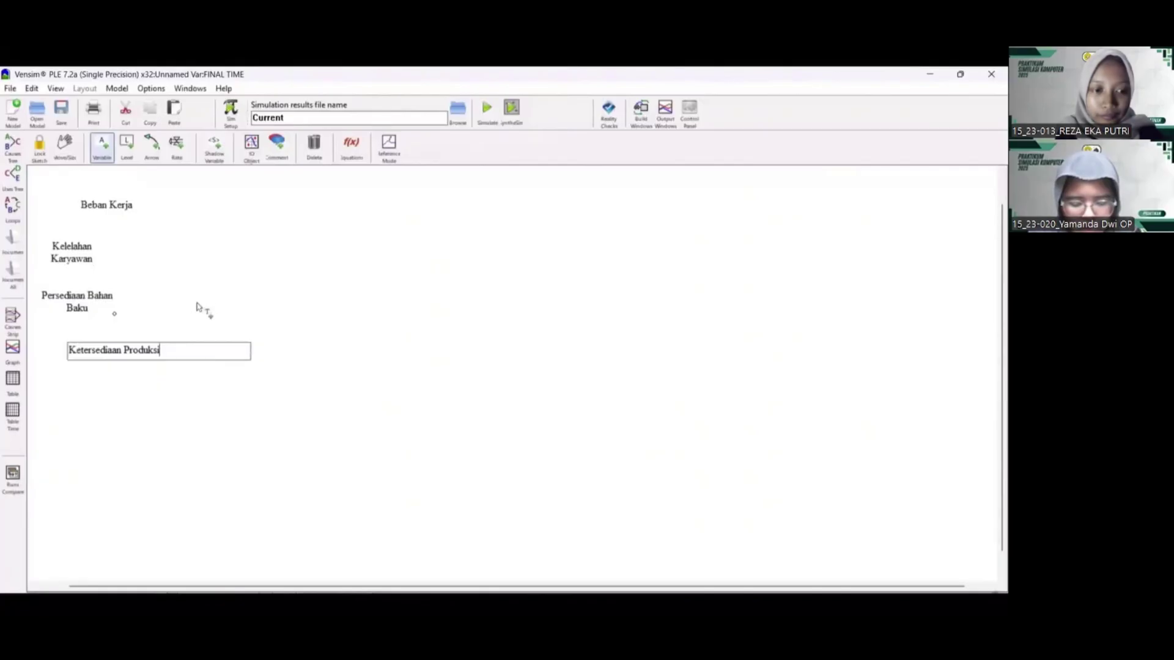
Add a variable named Permintaan Produk Seblak to the right of Kelelahan Karyawan
{"action": "left_click", "coordinate": [187, 252]}
{"action": "left_click", "coordinate": [189, 252]}
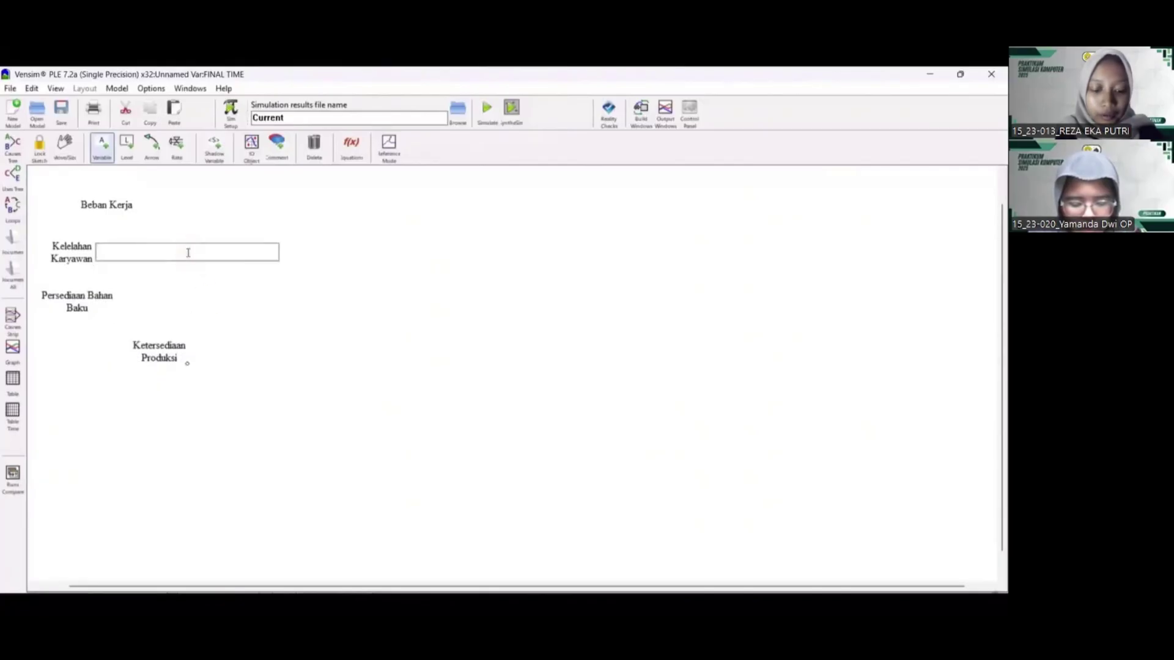
{"action": "type", "text": "Permint"}
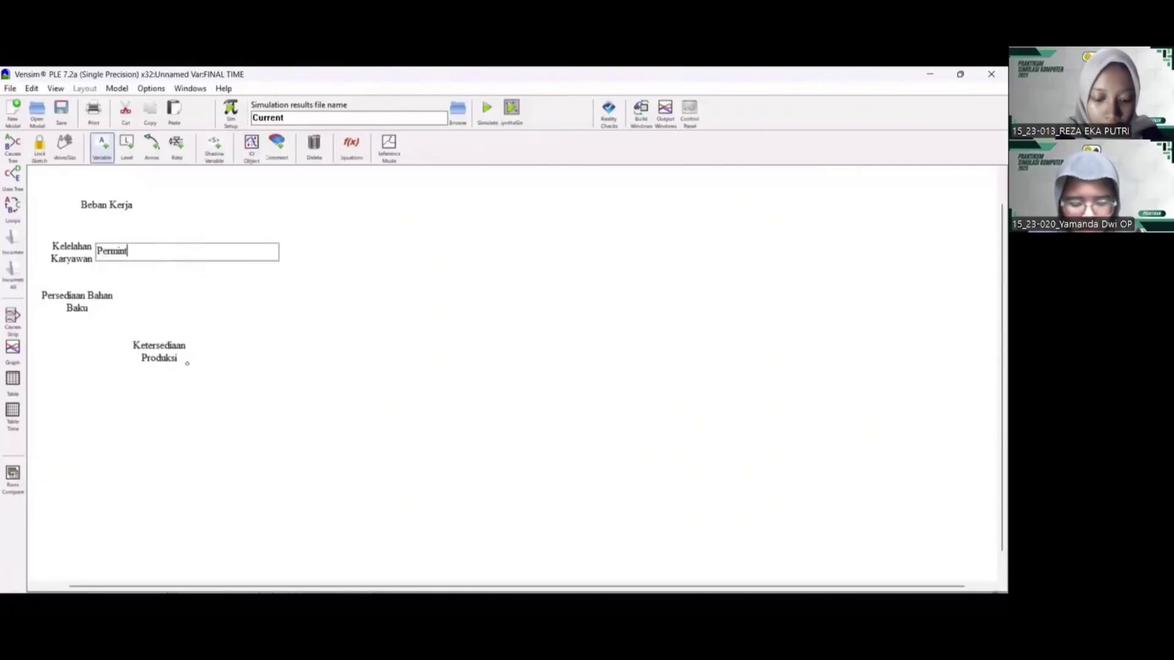
{"action": "type", "text": "aan "}
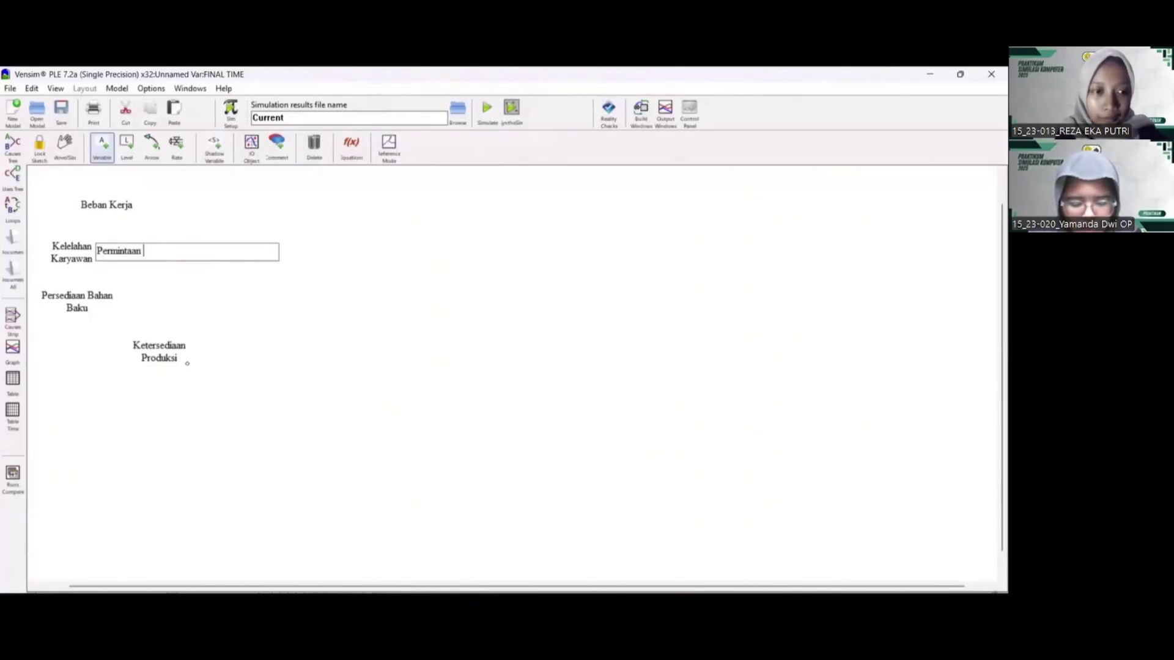
{"action": "type", "text": "P"}
{"action": "key", "text": "BackSpace"}
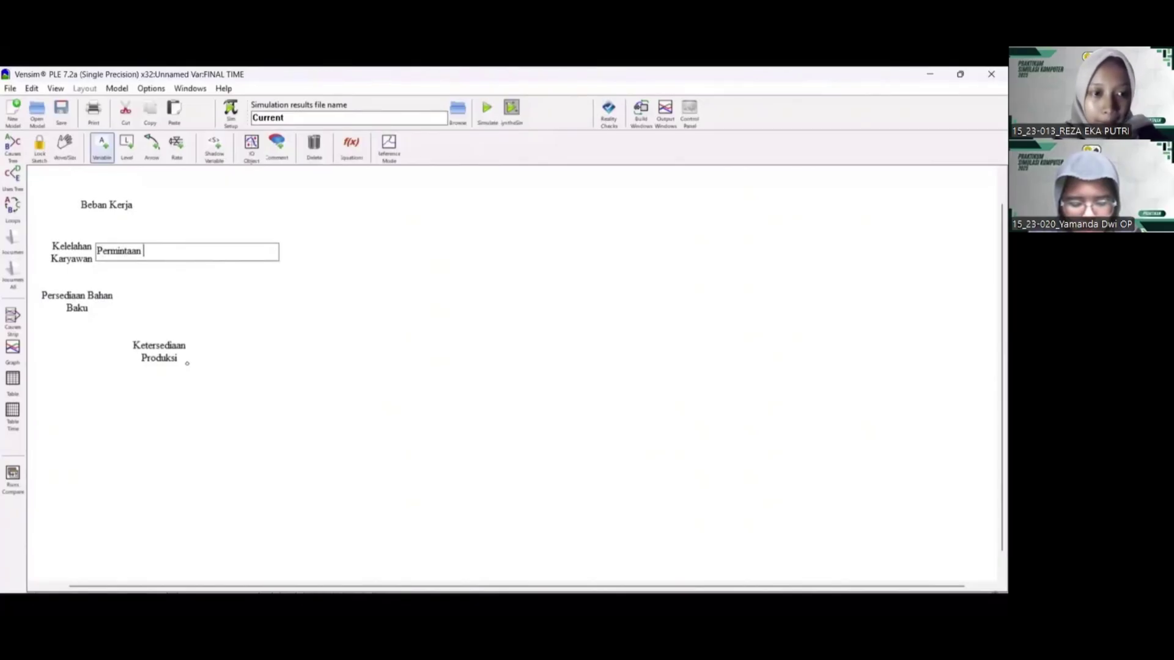
{"action": "type", "text": "Seb"}
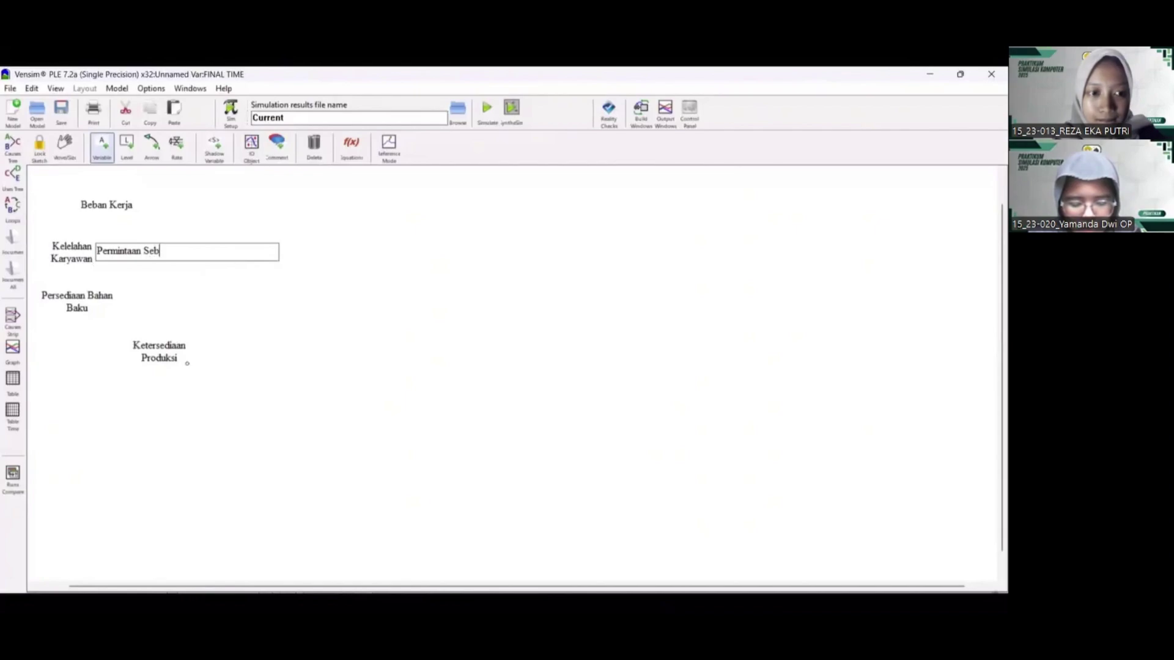
{"action": "type", "text": "lak"}
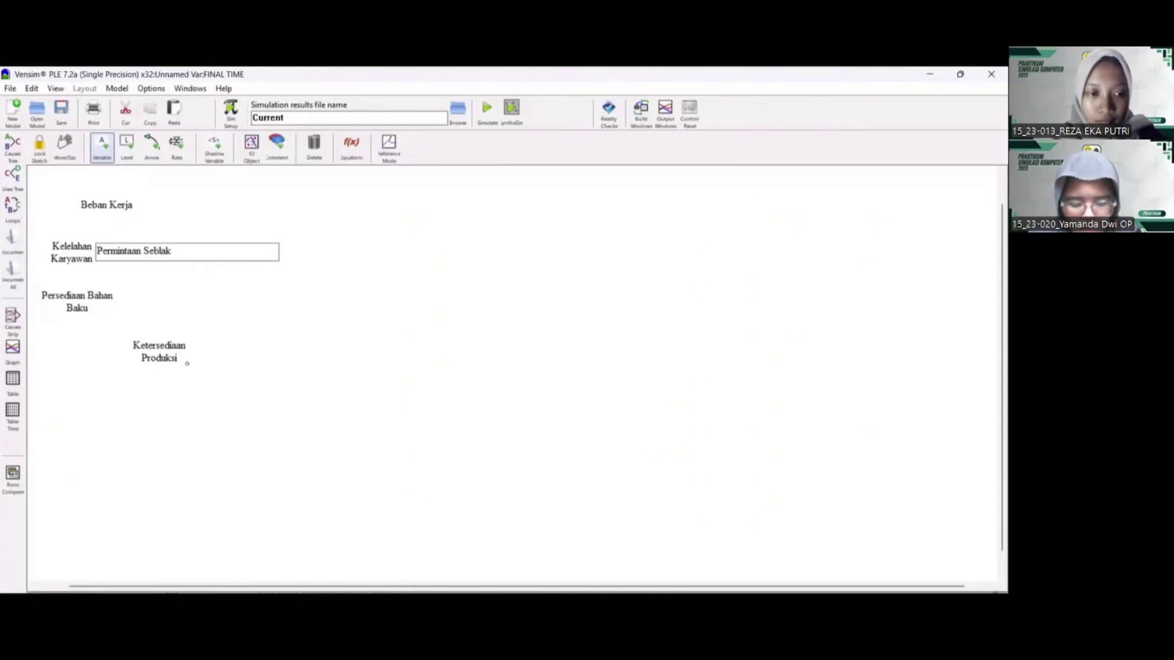
{"action": "key", "text": "Left"}
{"action": "key", "text": "Left"}
{"action": "key", "text": "Left"}
{"action": "key", "text": "Left"}
{"action": "key", "text": "Left"}
{"action": "key", "text": "Left"}
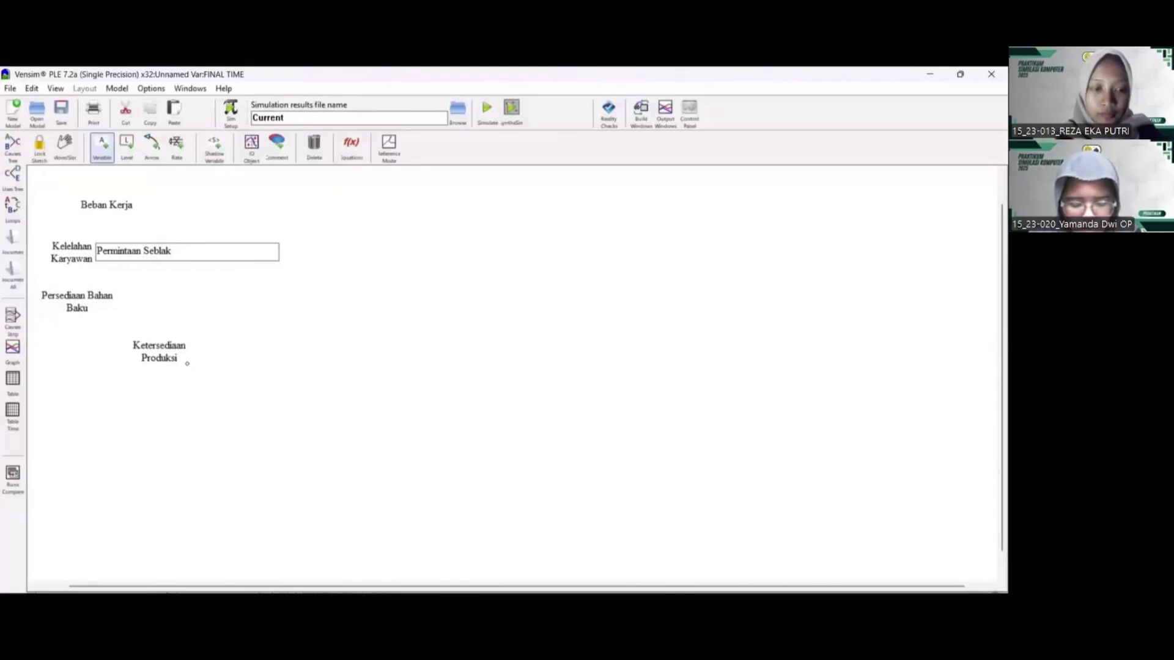
{"action": "type", "text": "Produk"}
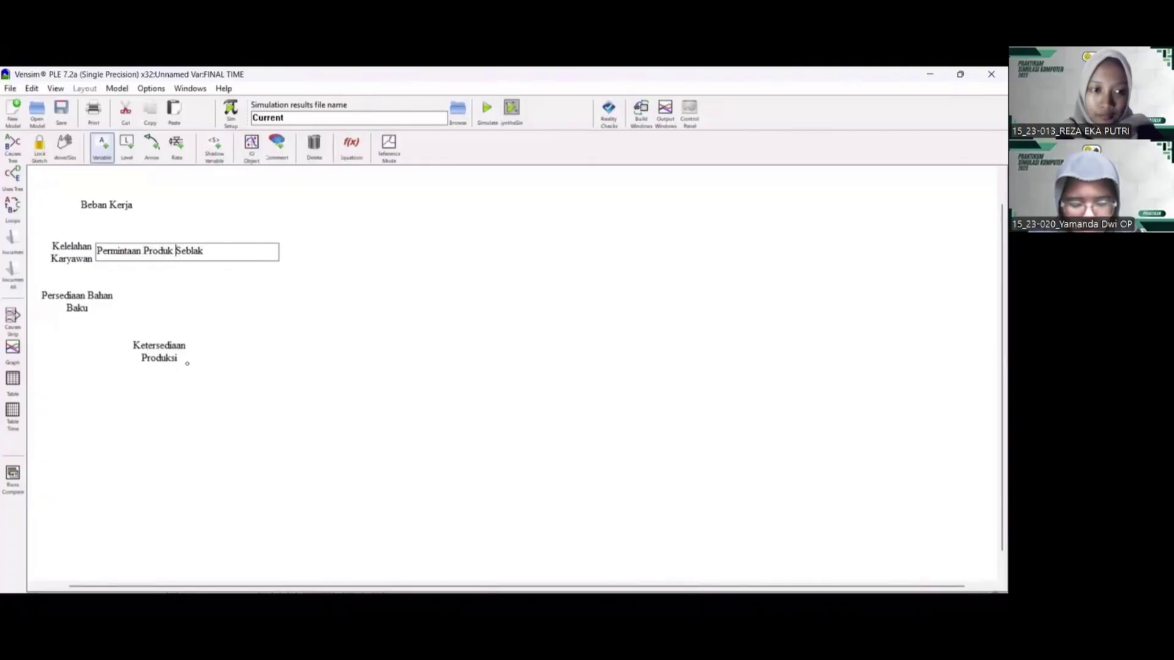
Add the variable Jam Kerja to the right of Beban Kerja, and Produksi Seblak further down beneath it
{"action": "left_click", "coordinate": [303, 202]}
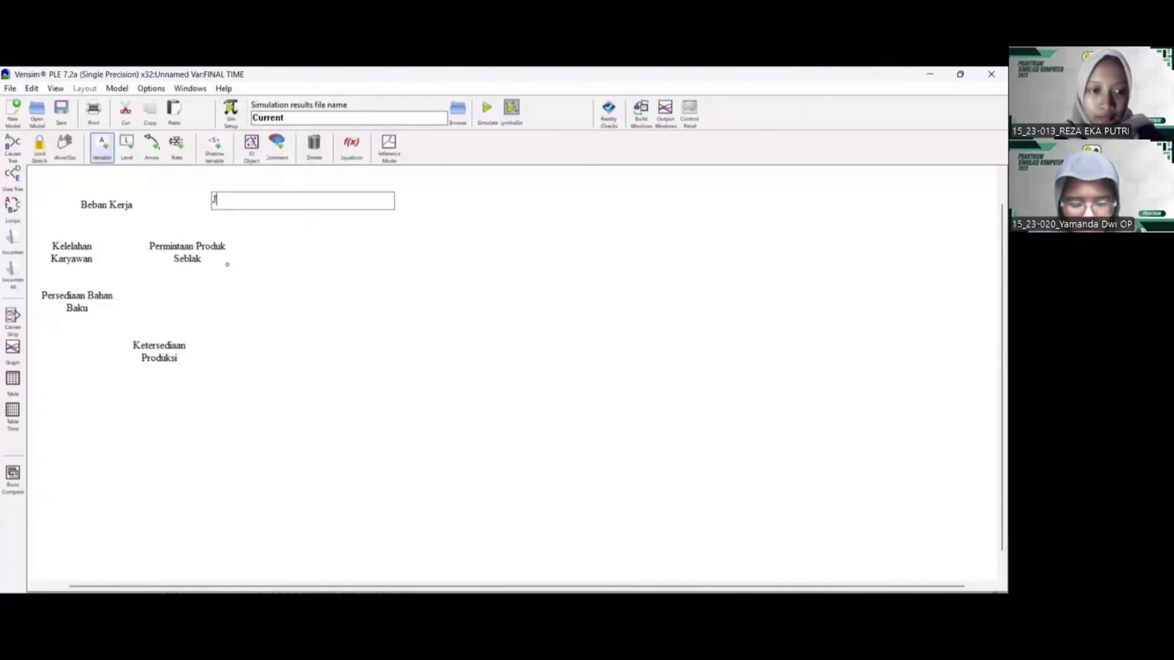
{"action": "type", "text": "Jam Kerja"}
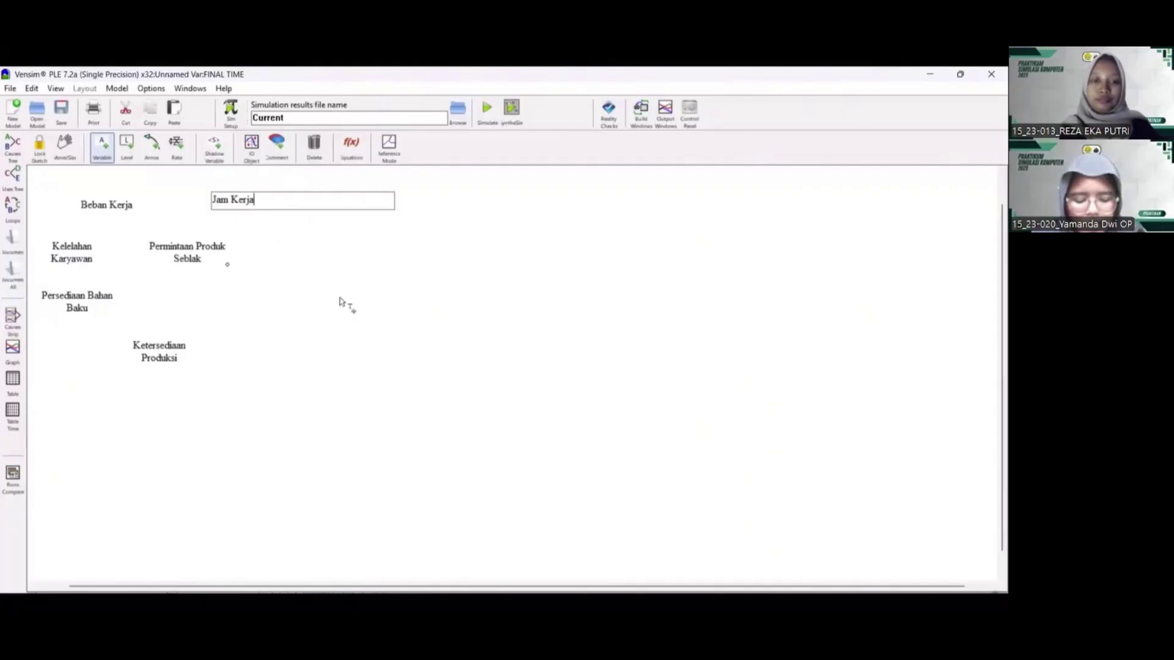
{"action": "left_click", "coordinate": [322, 291]}
{"action": "type", "text": "P"}
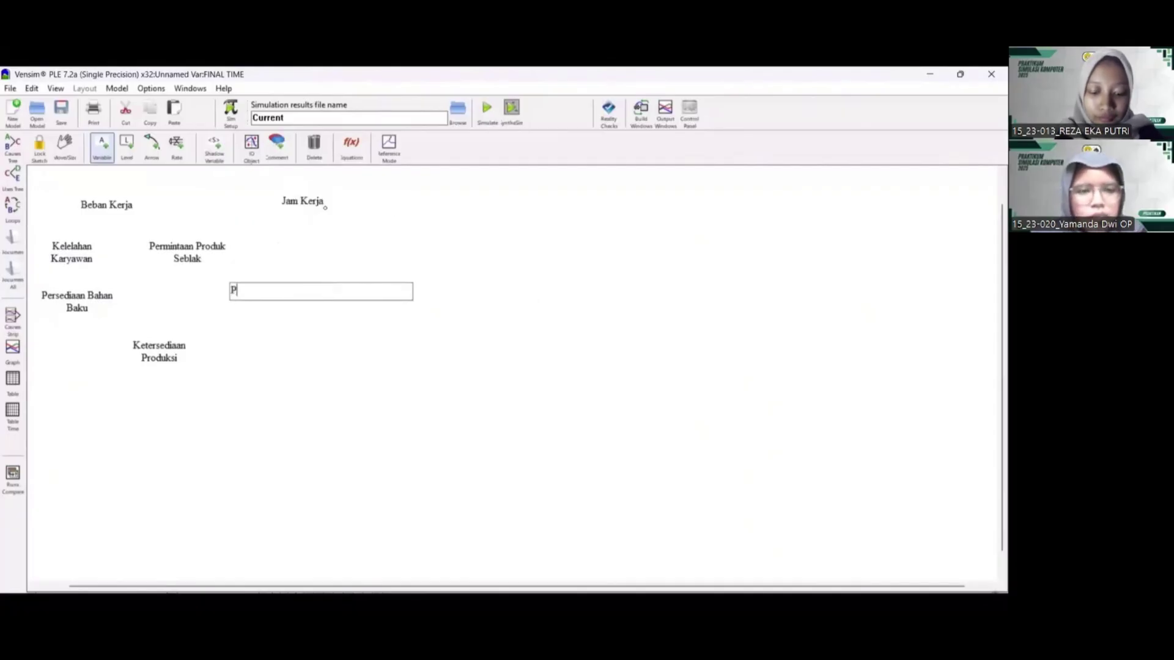
{"action": "type", "text": "roduksi "}
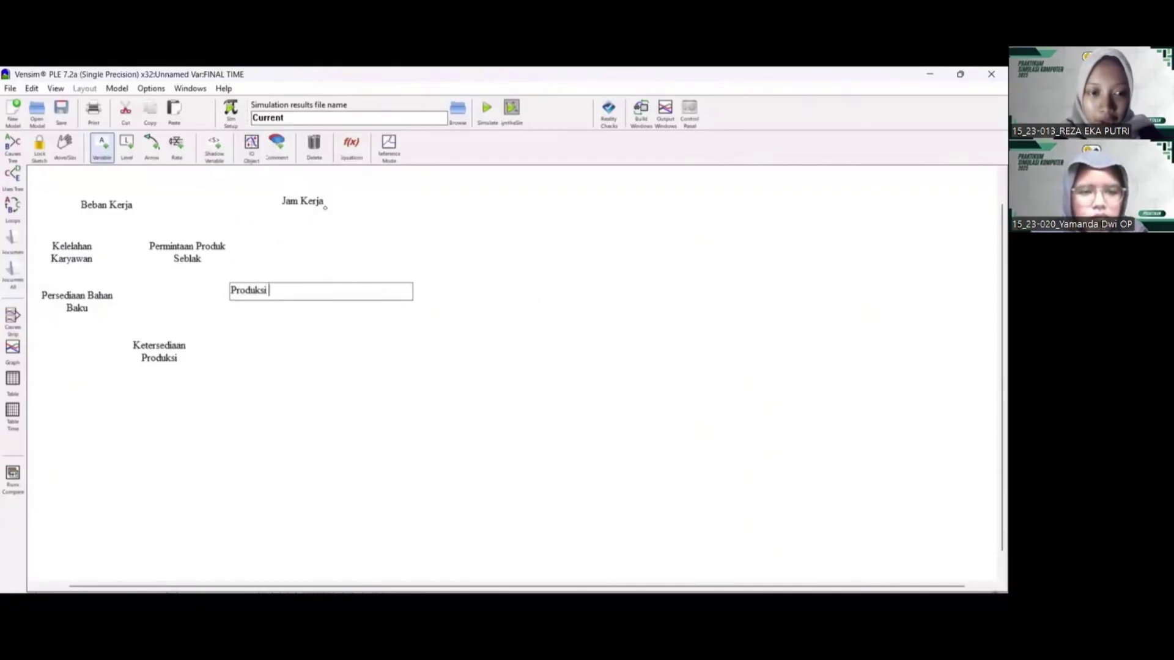
{"action": "type", "text": "Sebla"}
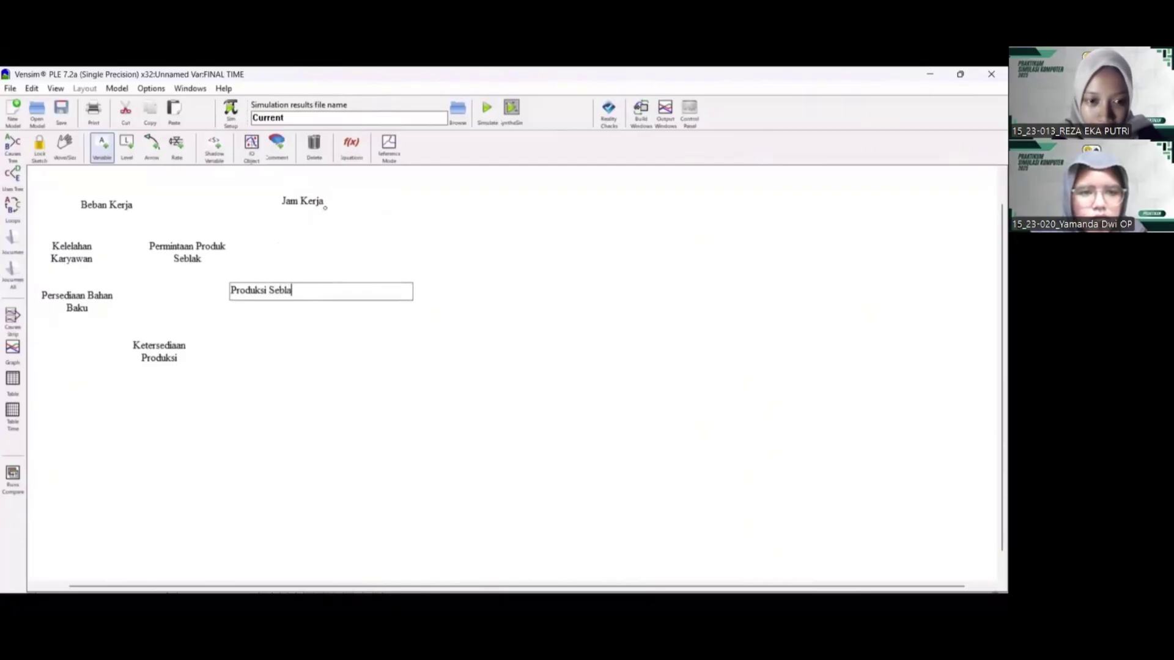
{"action": "type", "text": "k"}
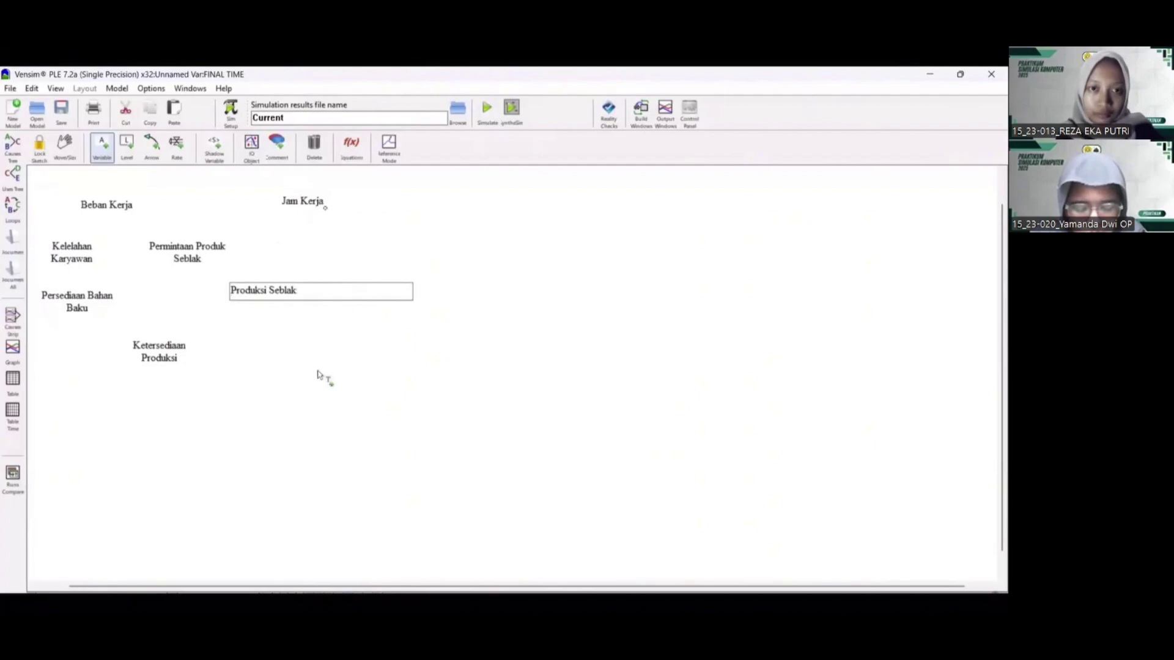
Add the variable Konsumsi Bahan Baku below Produksi Seblak, and Pendapatan to the right, slightly lower than Jam Kerja
{"action": "left_click", "coordinate": [363, 344]}
{"action": "type", "text": "Konsumsi"}
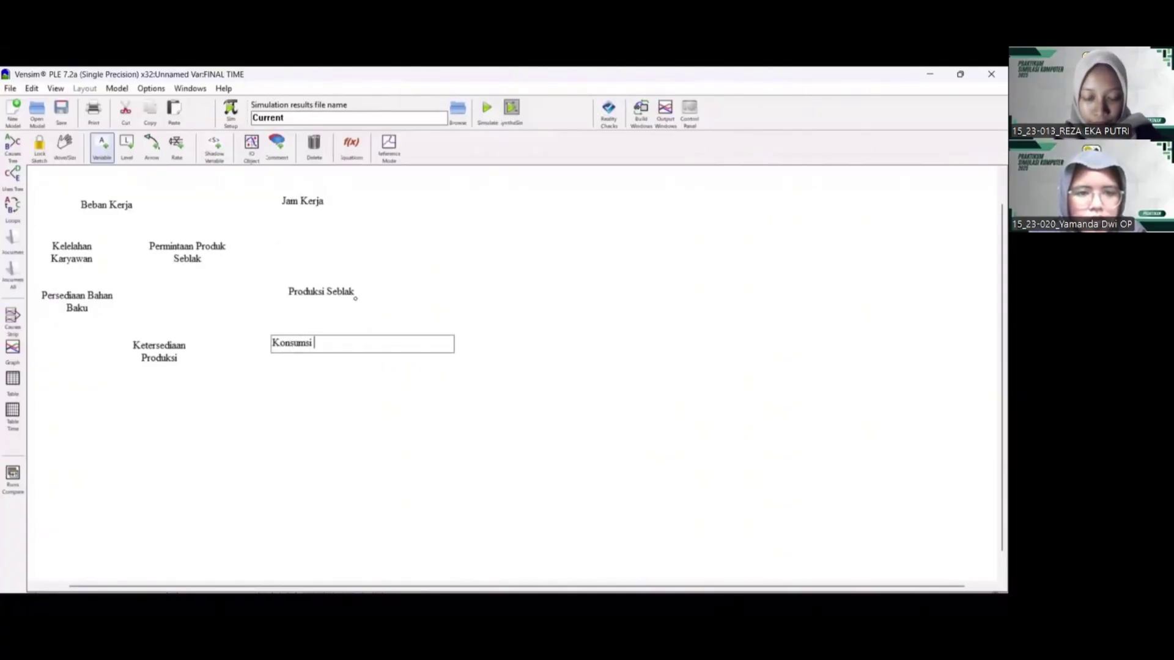
{"action": "type", "text": " B"}
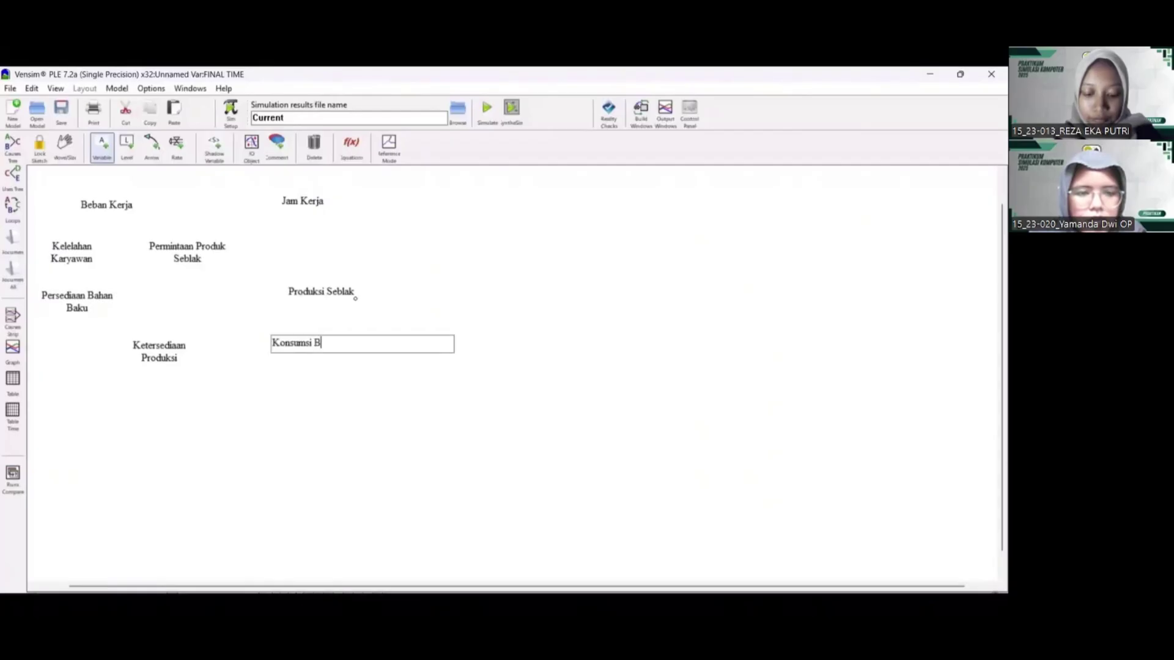
{"action": "type", "text": "ahan Baku"}
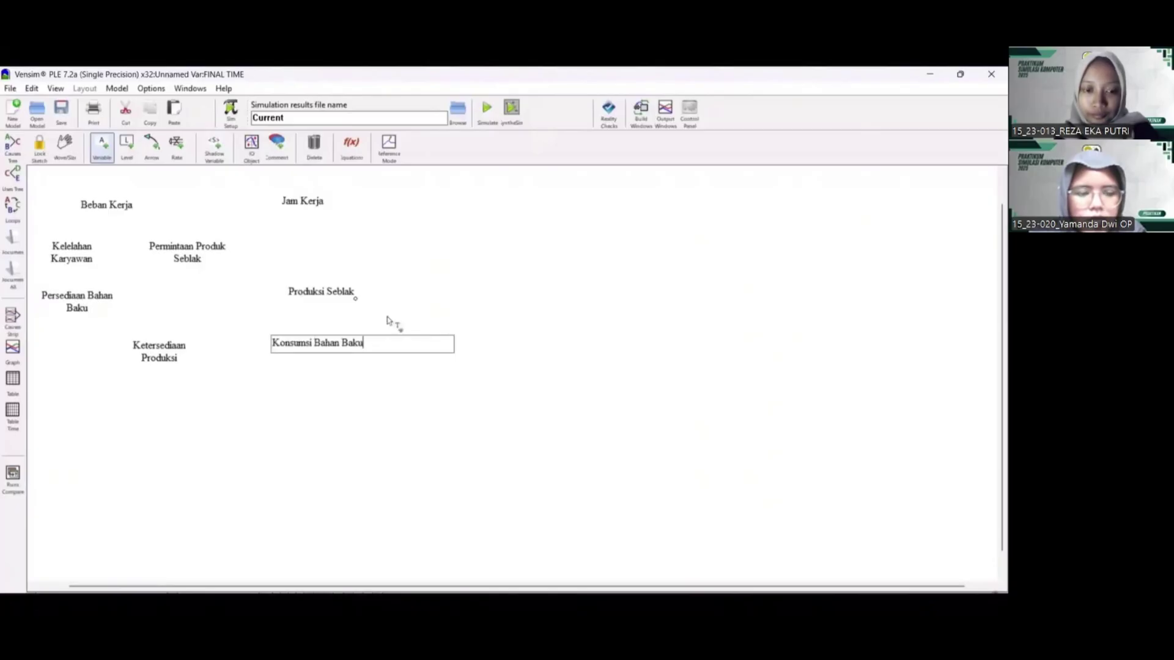
{"action": "left_click", "coordinate": [451, 239]}
{"action": "left_click", "coordinate": [450, 237]}
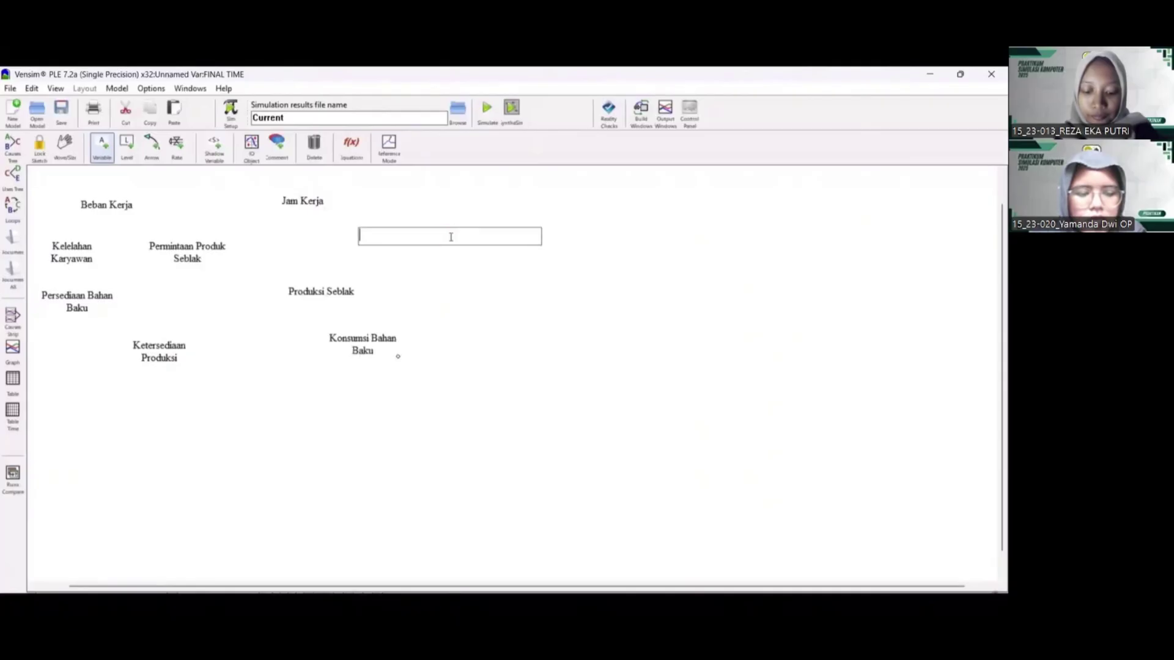
{"action": "type", "text": "Penda"}
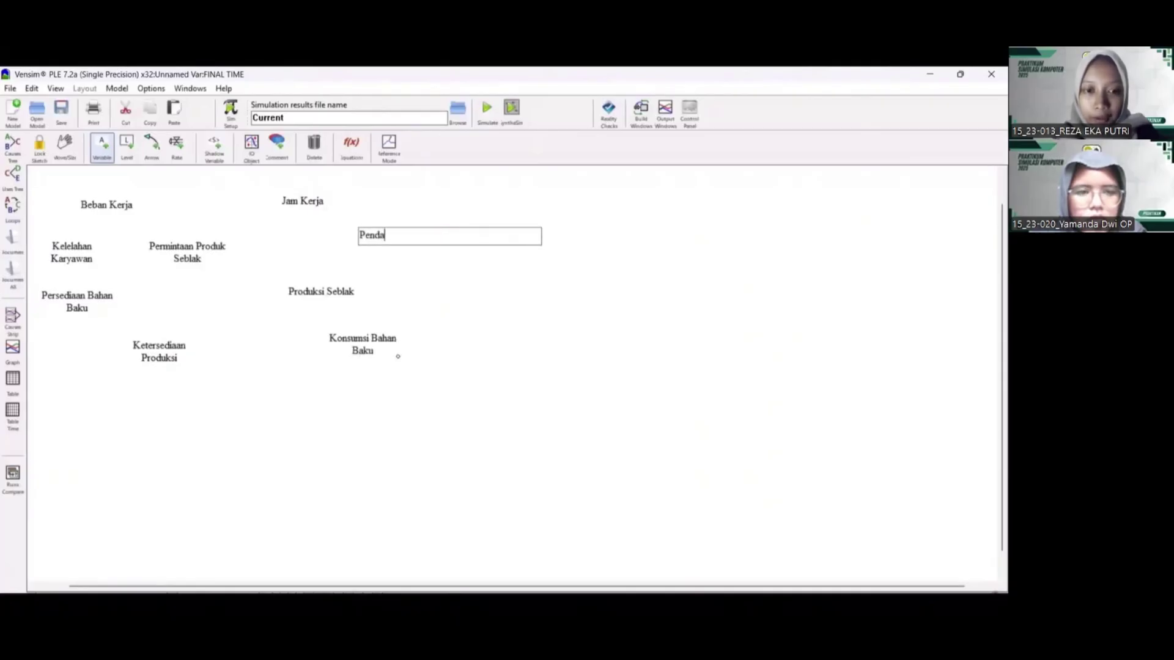
{"action": "type", "text": "patan"}
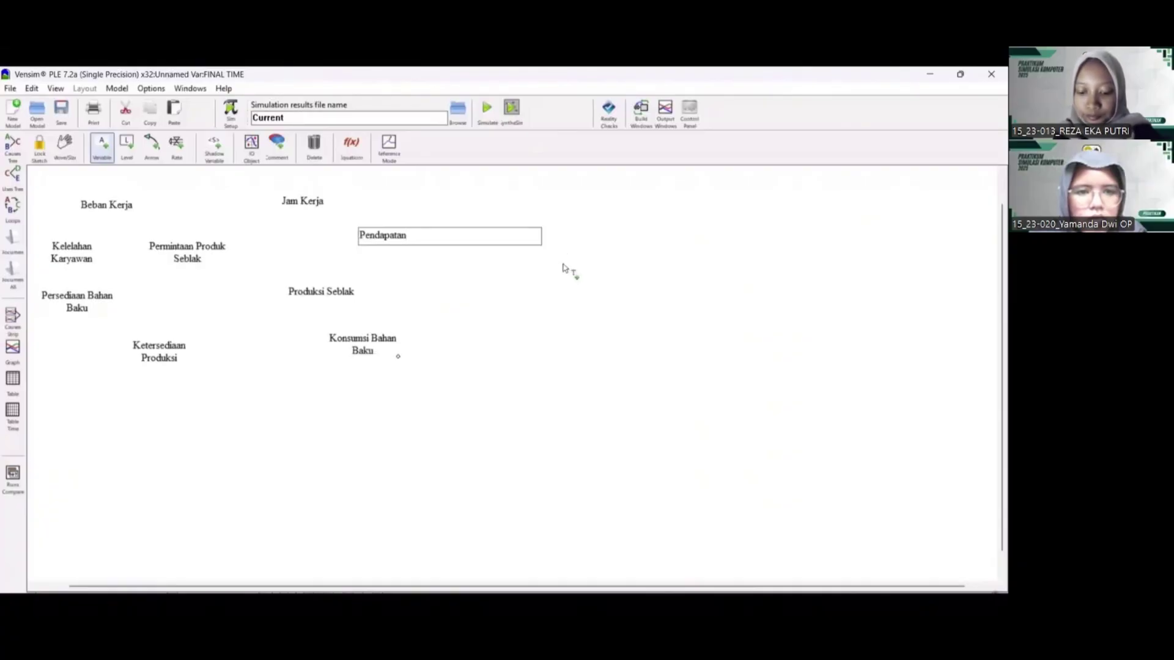
Add the variable Modal Usaha below and to the right of Pendapatan, and Investasi Peralatan slightly lower to its right
{"action": "left_click", "coordinate": [514, 281]}
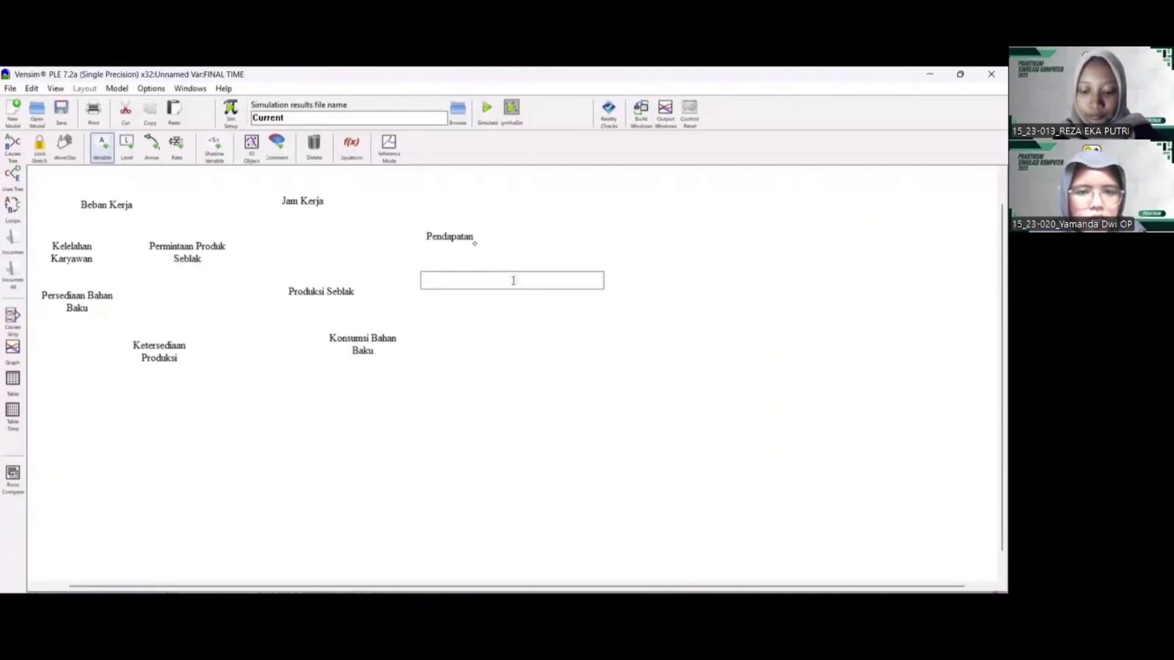
{"action": "type", "text": "Modal Usaha"}
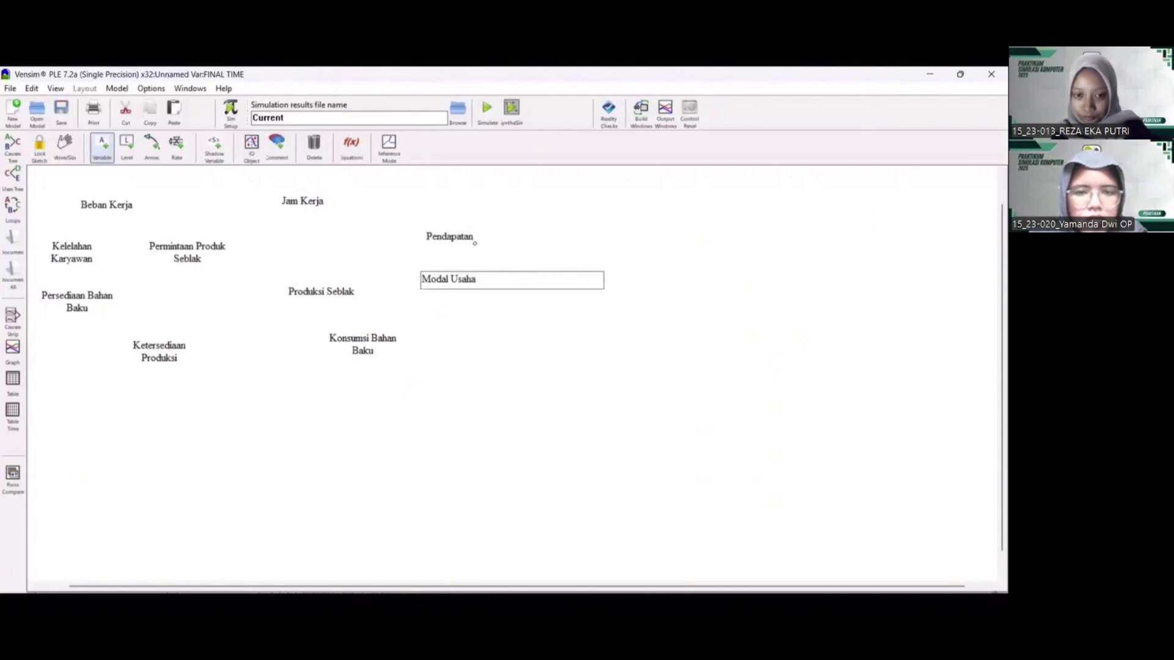
{"action": "left_click", "coordinate": [610, 310]}
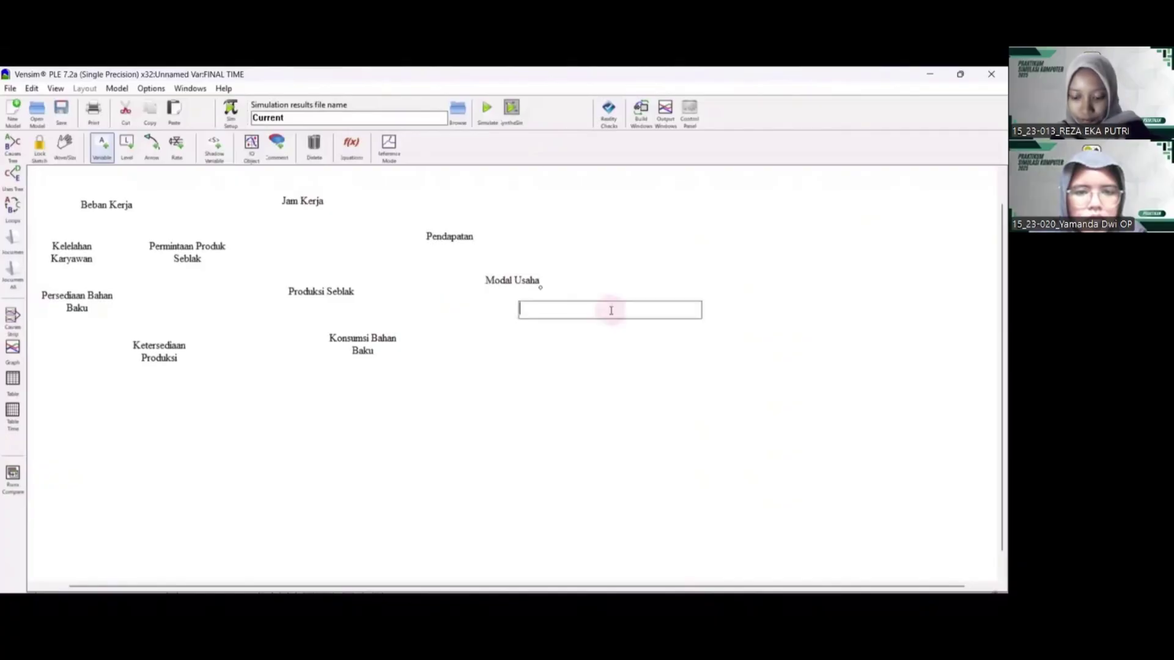
{"action": "type", "text": "Inv"}
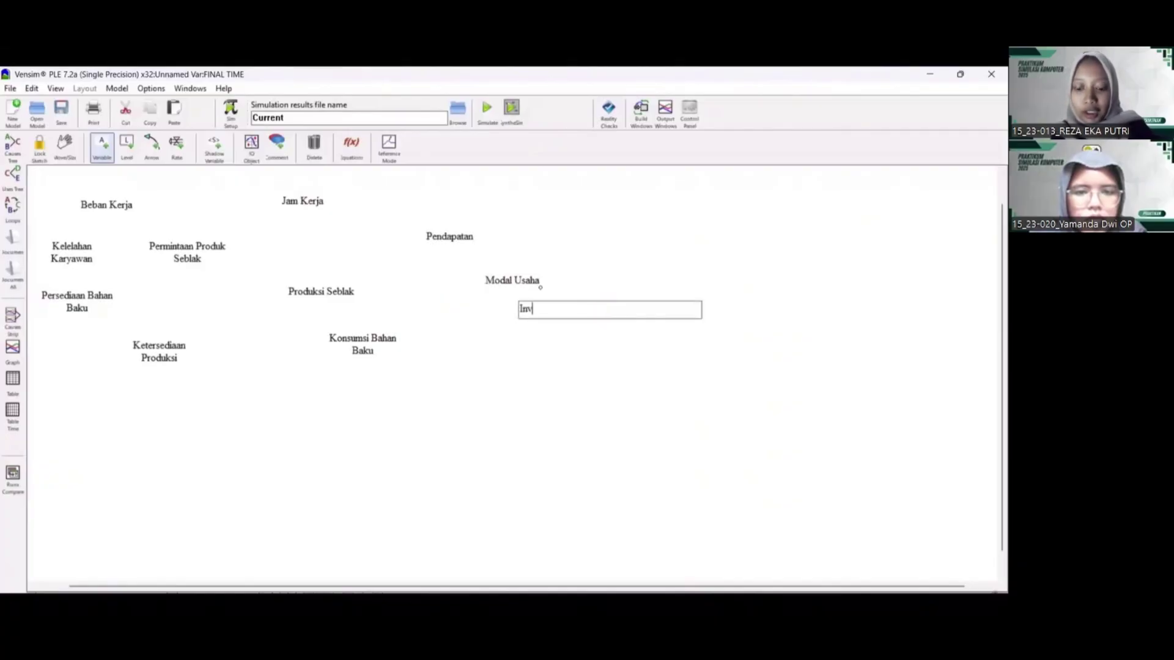
{"action": "type", "text": "estasi "}
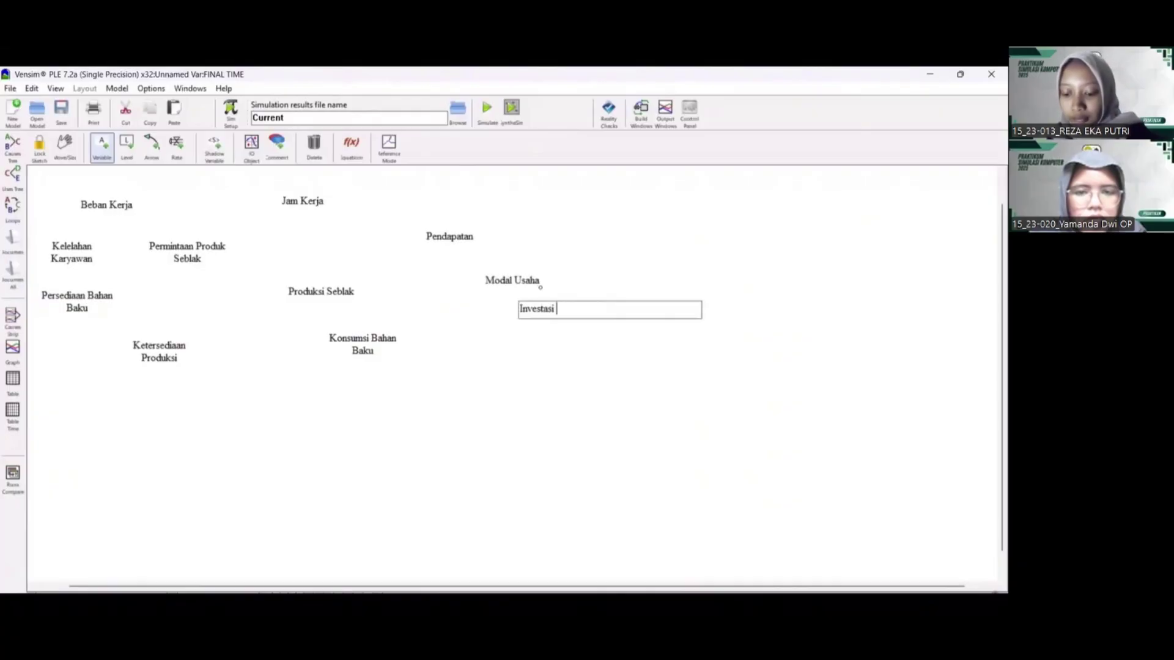
{"action": "type", "text": "Per"}
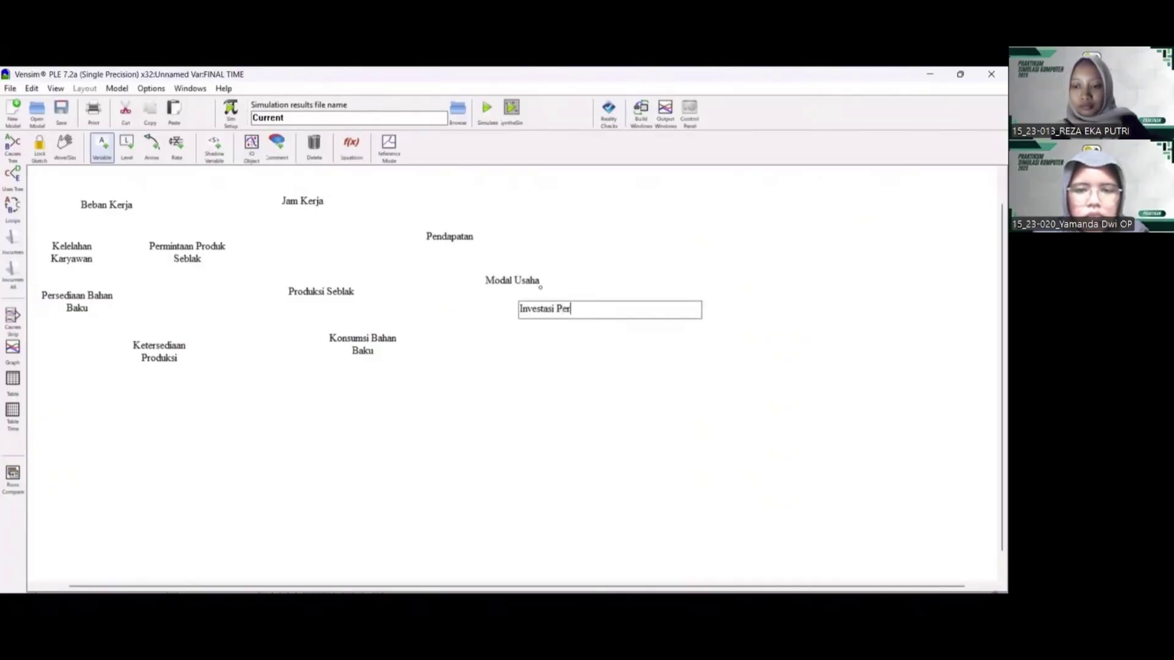
{"action": "type", "text": "alatan"}
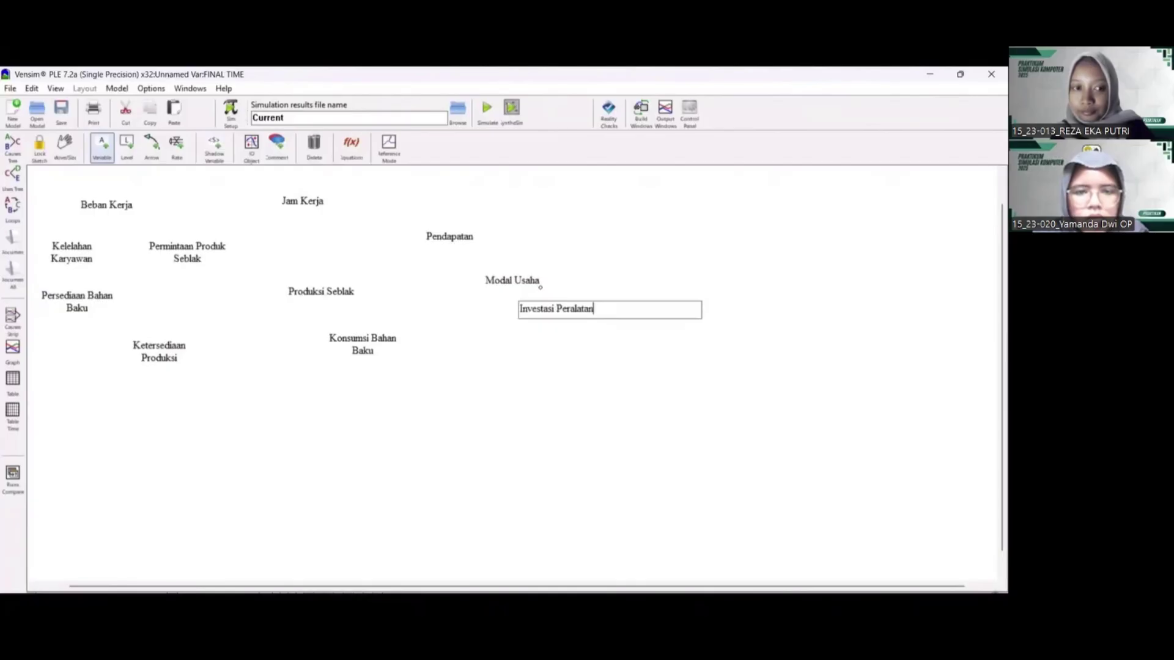
Add a variable named Kualitas Produksi above and to the right of Investasi Peralatan, slightly higher than Pendapatan
{"action": "left_click", "coordinate": [678, 215]}
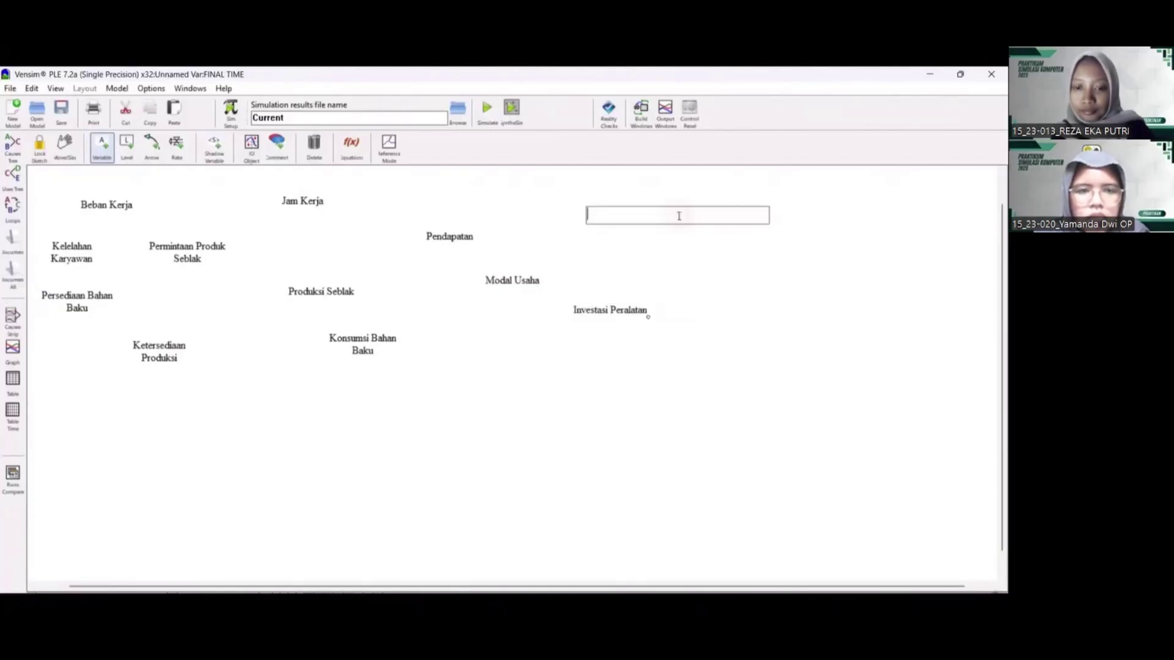
{"action": "type", "text": "Kuali"}
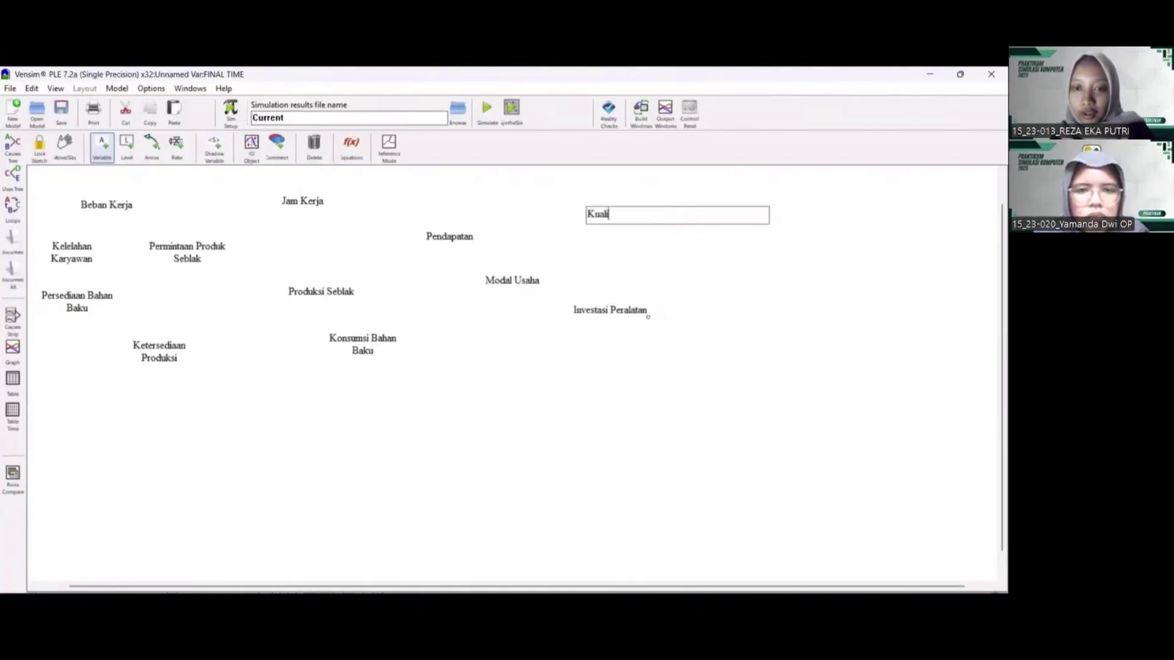
{"action": "type", "text": "tas P"}
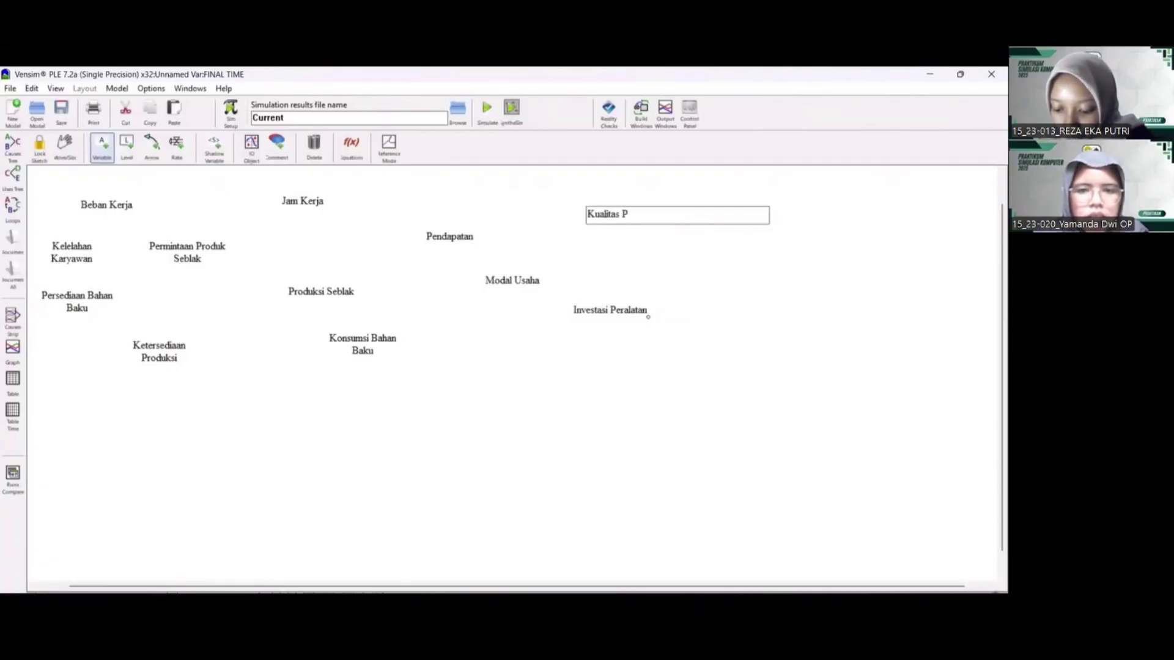
{"action": "type", "text": "roduk"}
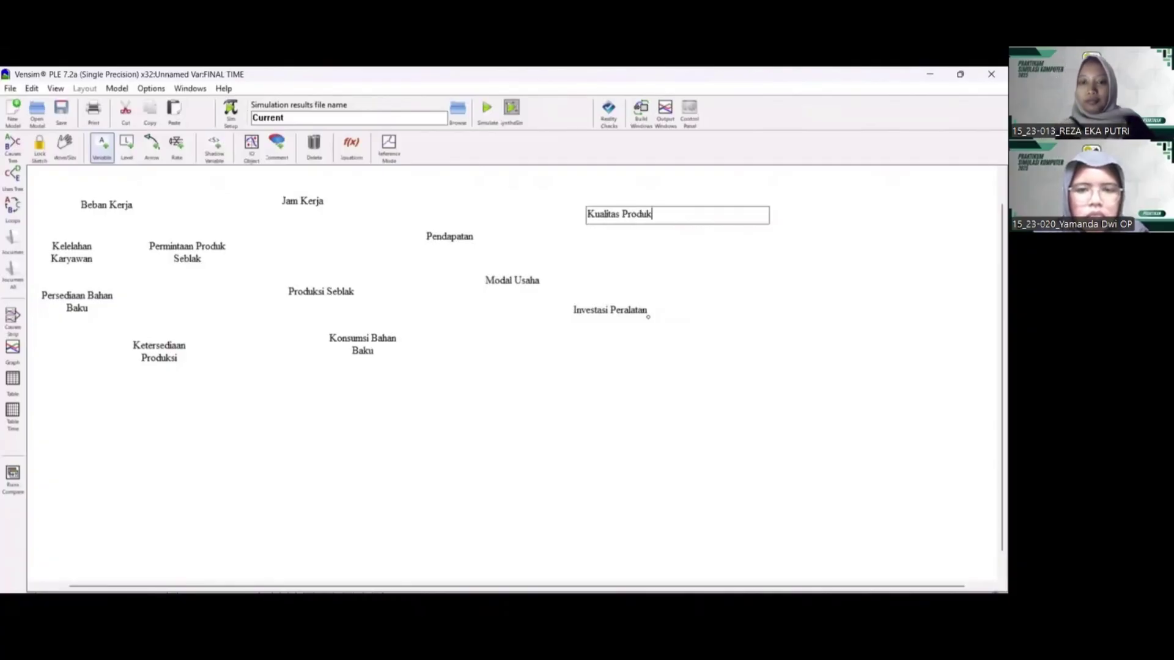
{"action": "type", "text": "si"}
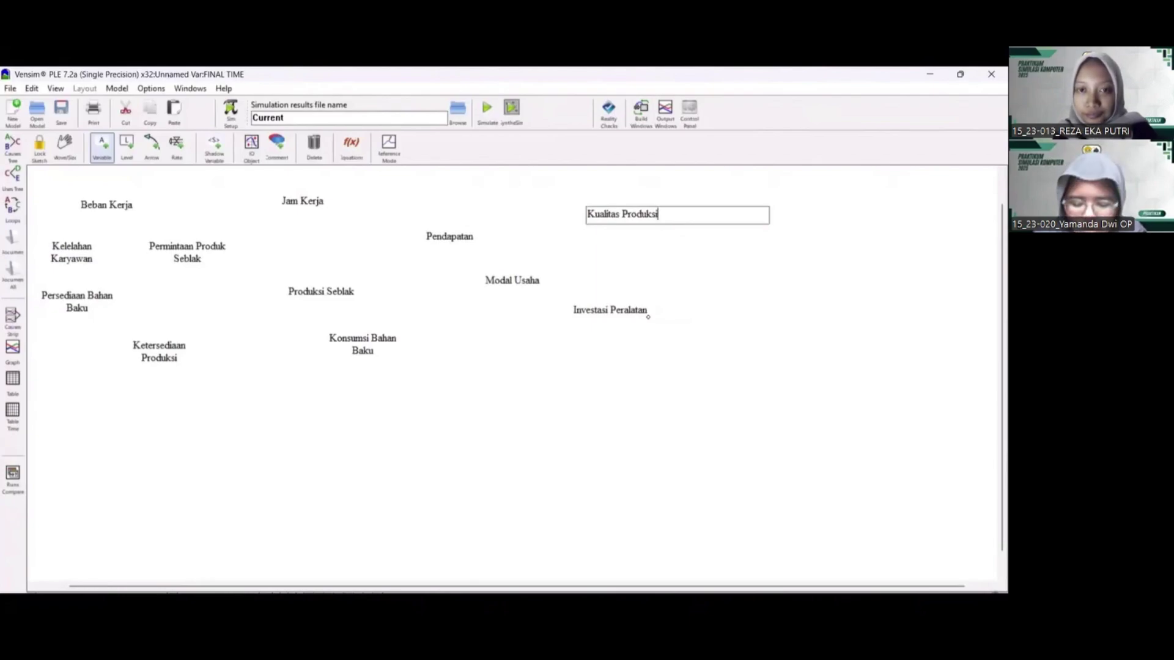
Add a variable named Kualitas Produk below Modal Usaha, to the right of Konsumsi Bahan Baku
{"action": "left_click", "coordinate": [520, 364]}
{"action": "type", "text": "Kua"}
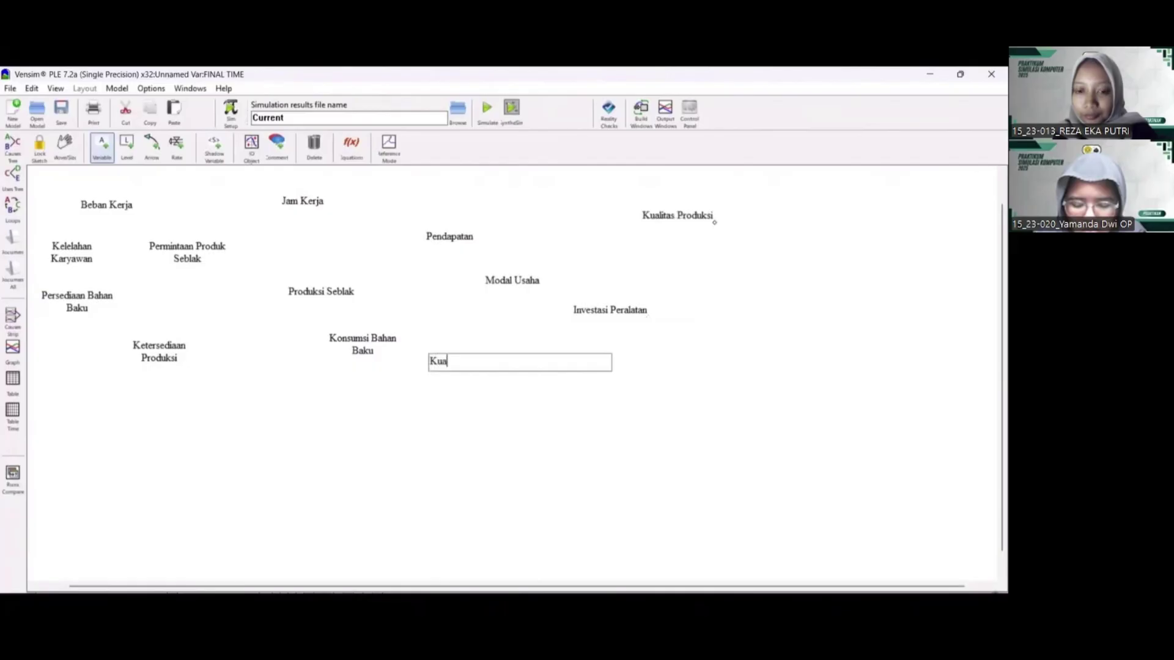
{"action": "type", "text": "litas P"}
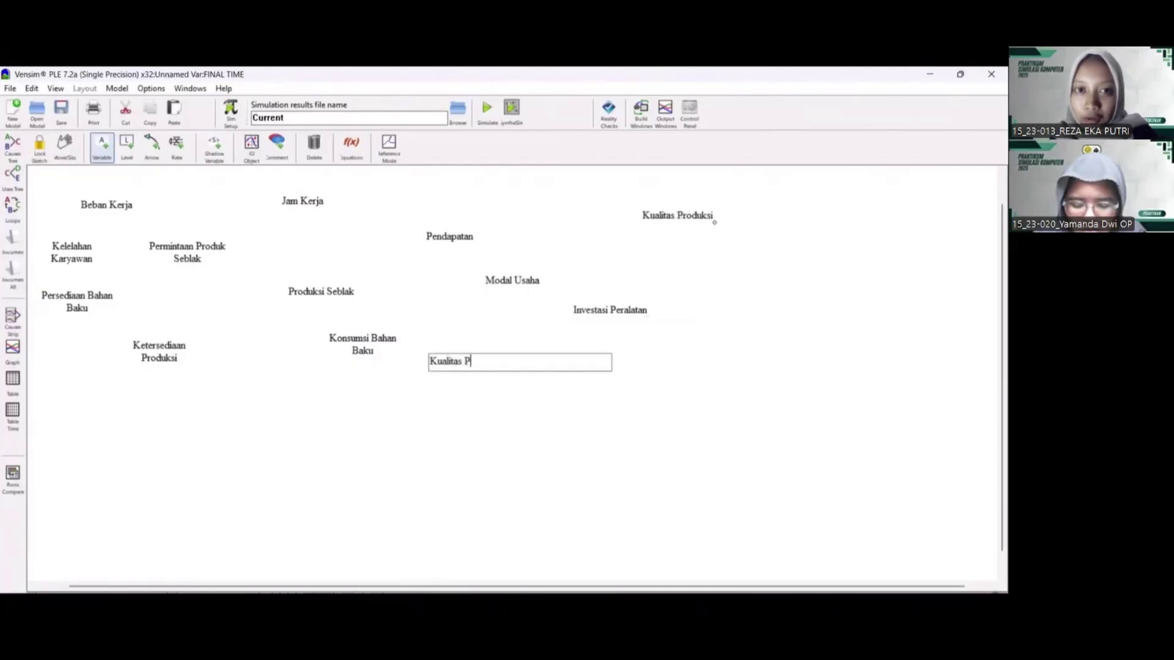
{"action": "type", "text": "roduk"}
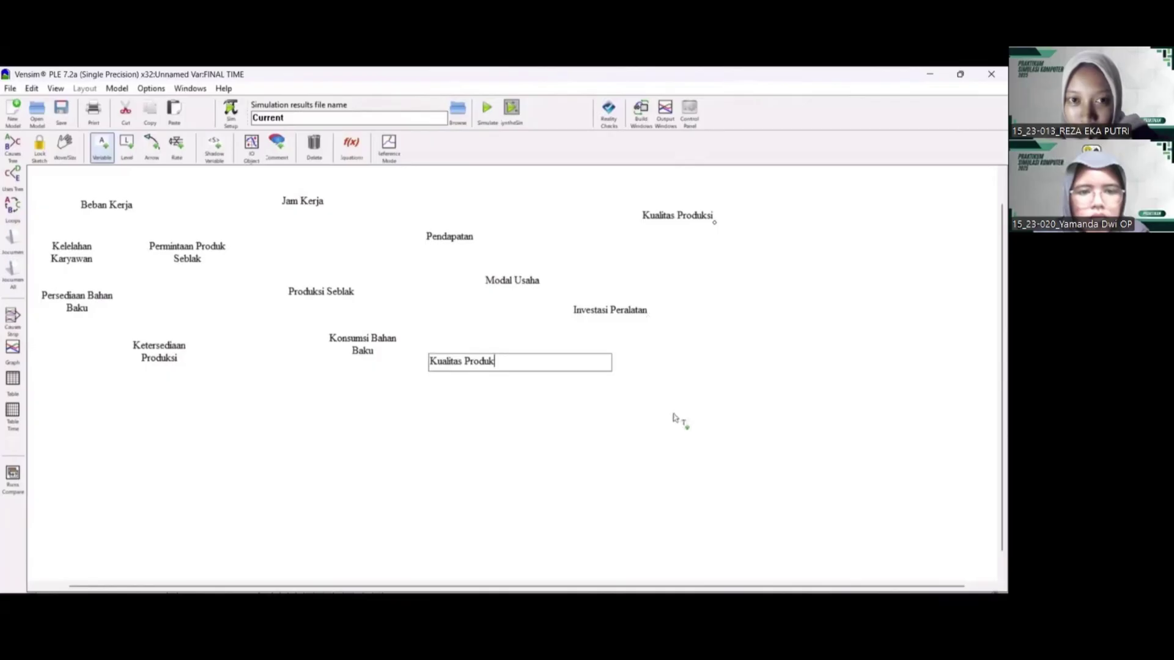
Add a variable named Kepuasan Konsumen to the right of Kualitas Produk and slightly lower
{"action": "left_click", "coordinate": [678, 392]}
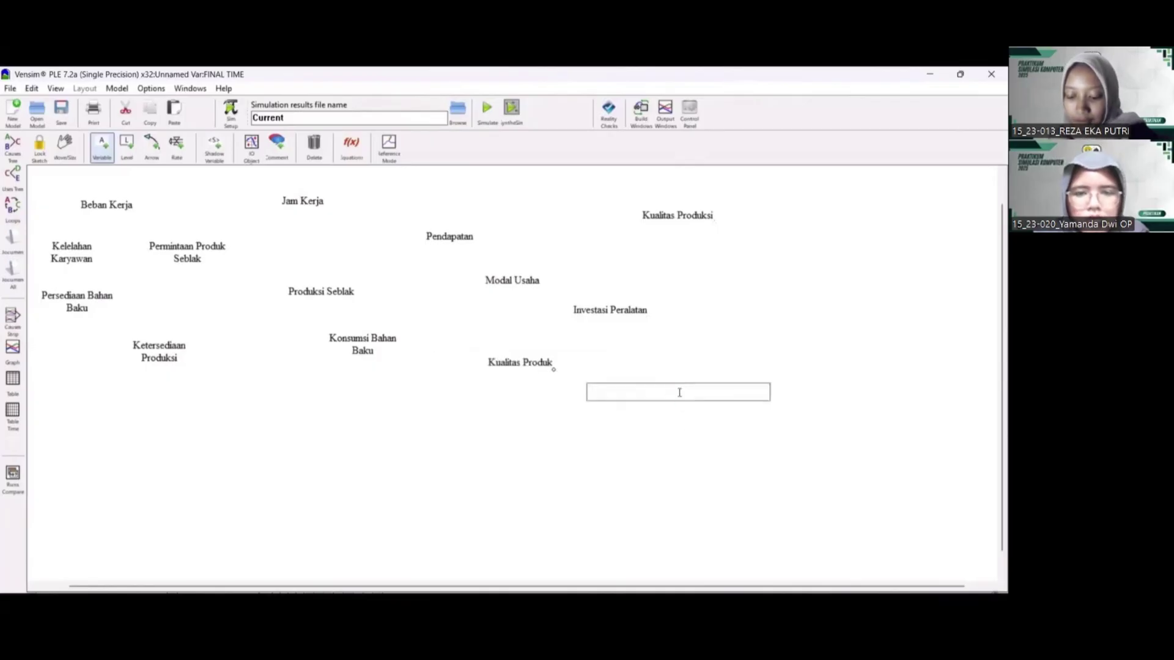
{"action": "type", "text": "Ke"}
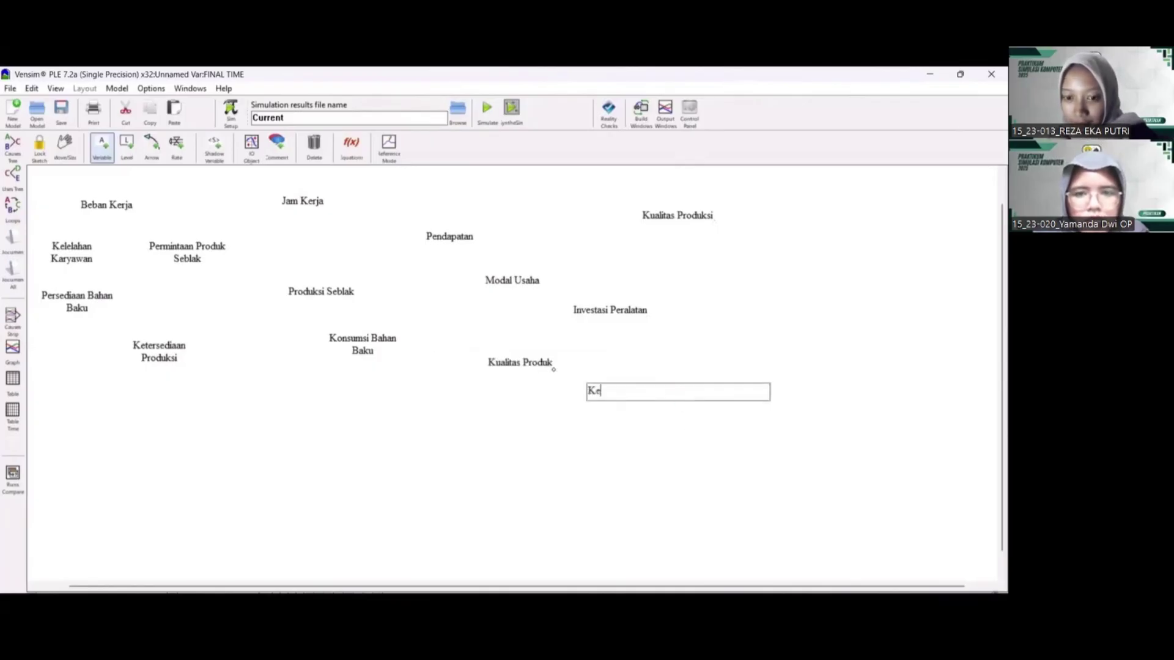
{"action": "type", "text": "puasan "}
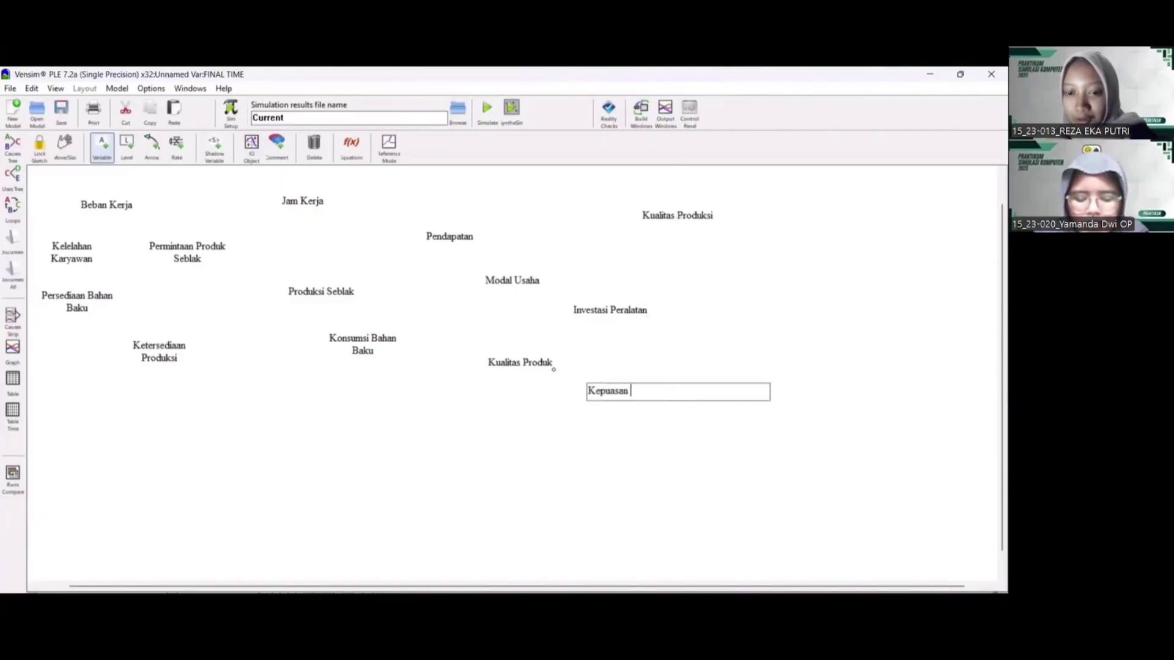
{"action": "type", "text": "Konsume"}
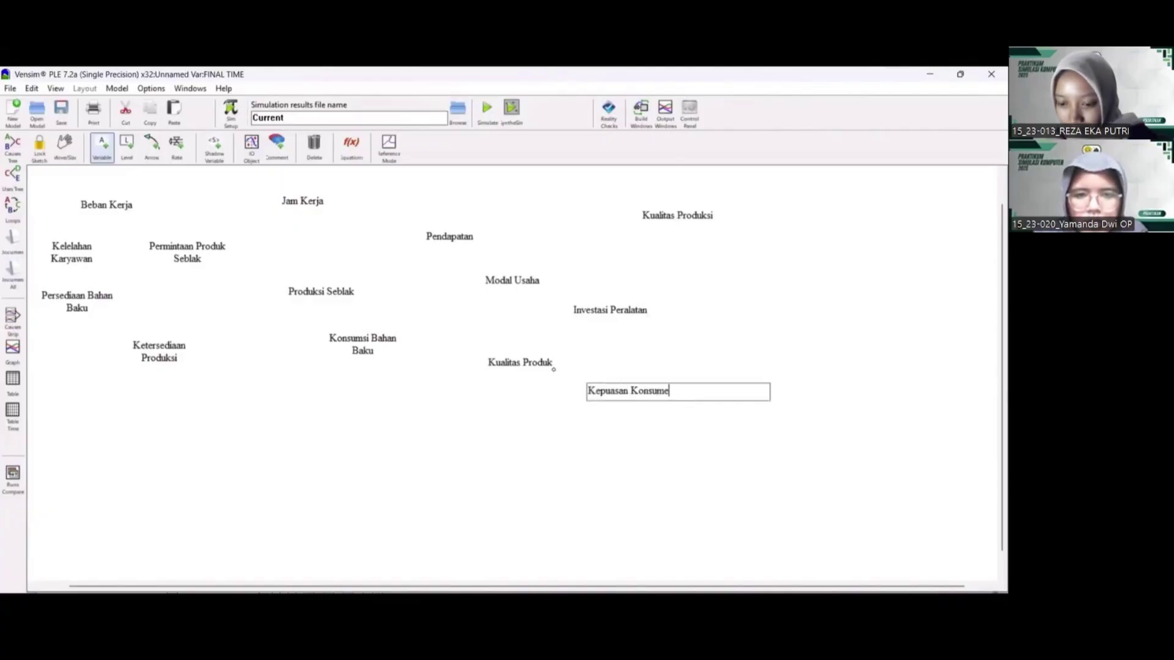
{"action": "type", "text": "n"}
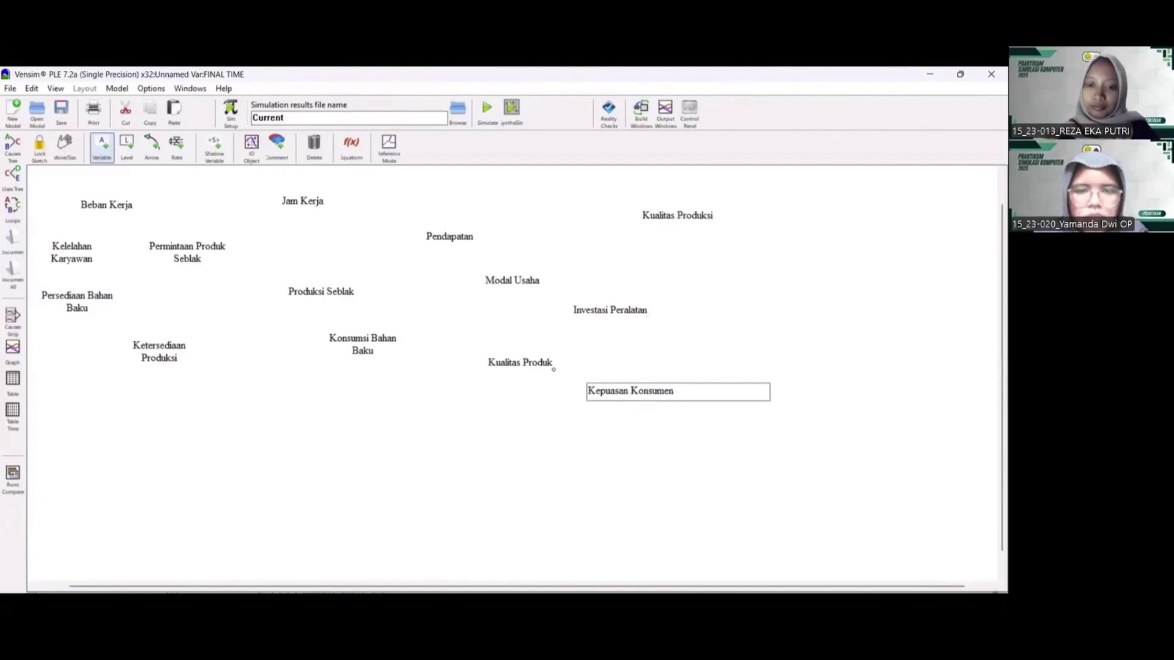
Spread Kepuasan Konsumen, Investasi Peralatan and Kualitas Produksi far to the right of the other variables in the sketch
{"action": "left_click", "coordinate": [64, 147]}
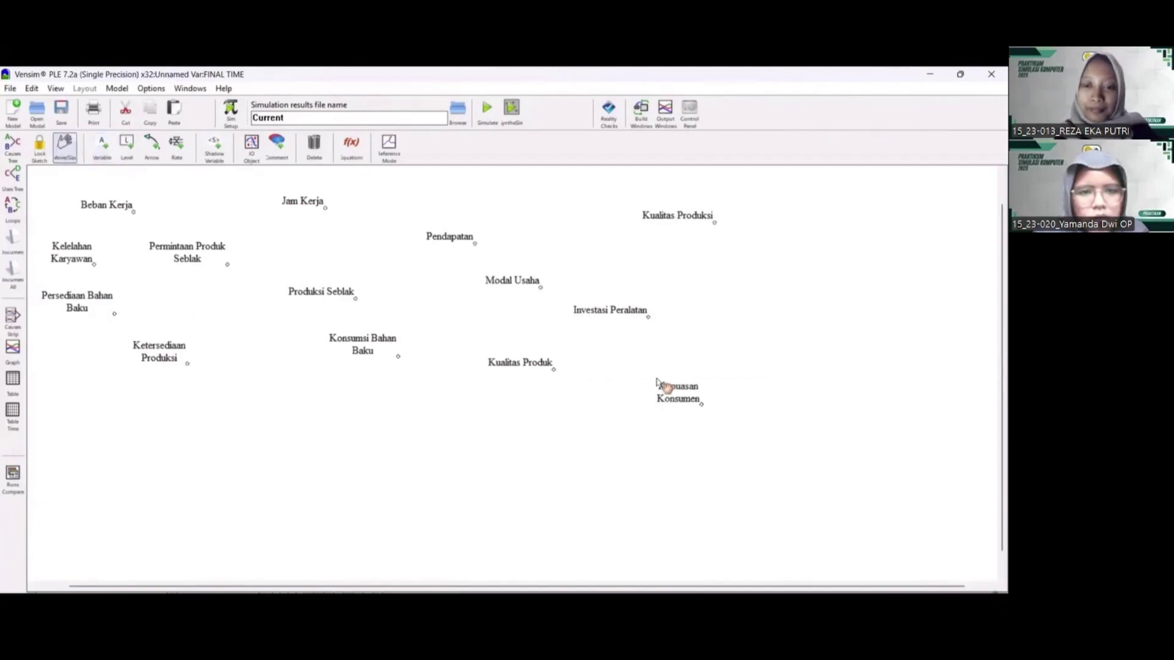
{"action": "left_click_drag", "start_coordinate": [657, 382], "coordinate": [880, 422]}
{"action": "left_click_drag", "start_coordinate": [619, 316], "coordinate": [826, 330]}
{"action": "left_click_drag", "start_coordinate": [696, 218], "coordinate": [924, 213]}
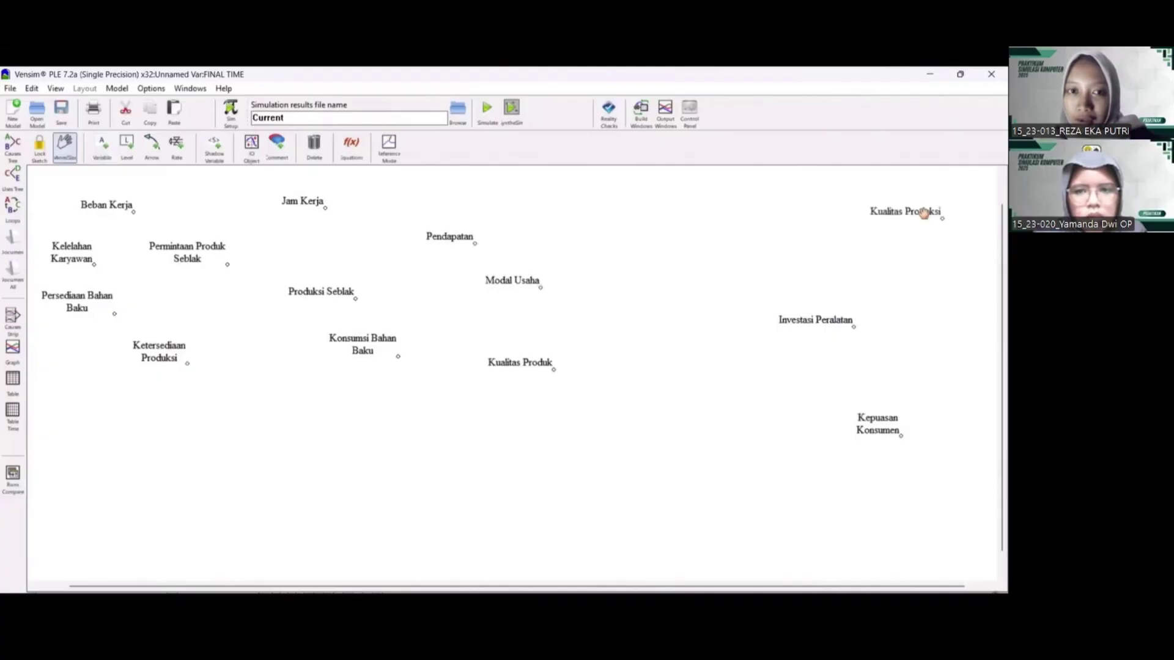
Move Kualitas Produk right and down, Modal Usaha right until it sits above it, and Pendapatan right and slightly up
{"action": "left_click", "coordinate": [520, 362]}
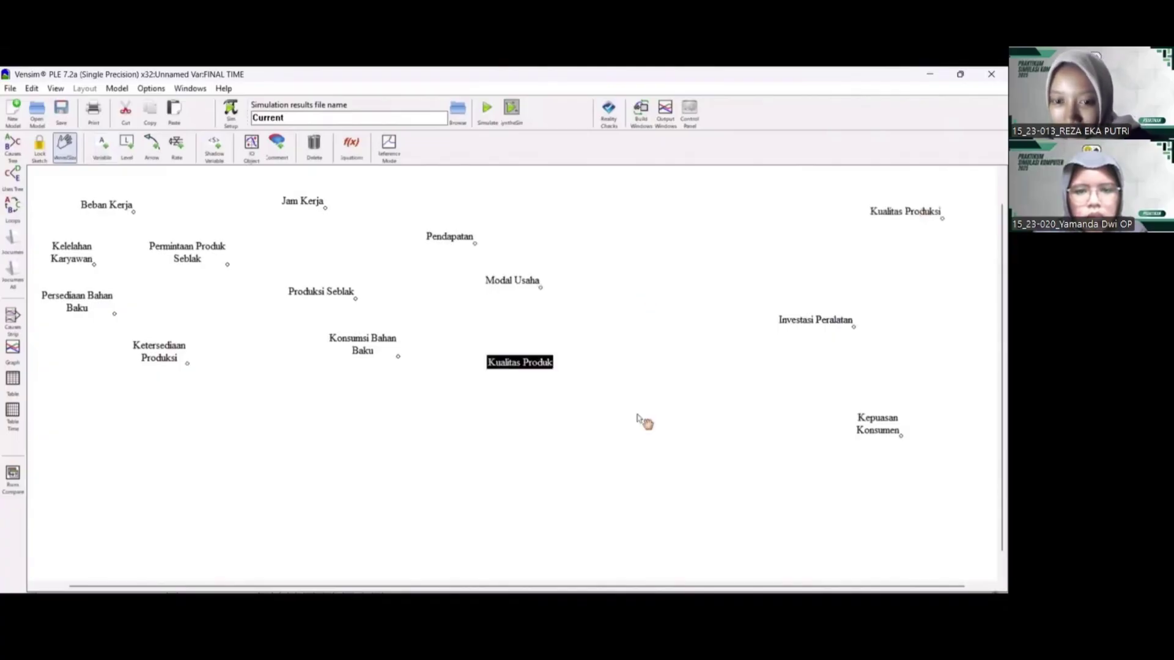
{"action": "left_click_drag", "start_coordinate": [645, 422], "coordinate": [686, 414]}
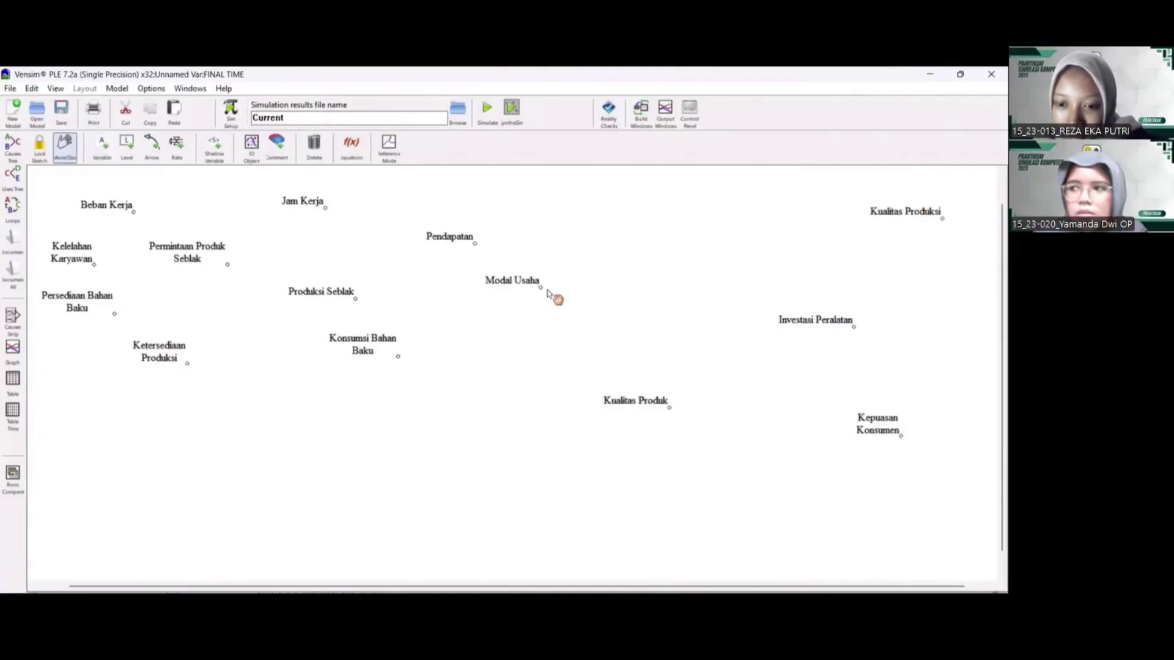
{"action": "left_click", "coordinate": [544, 287]}
{"action": "left_click_drag", "start_coordinate": [634, 280], "coordinate": [633, 280]}
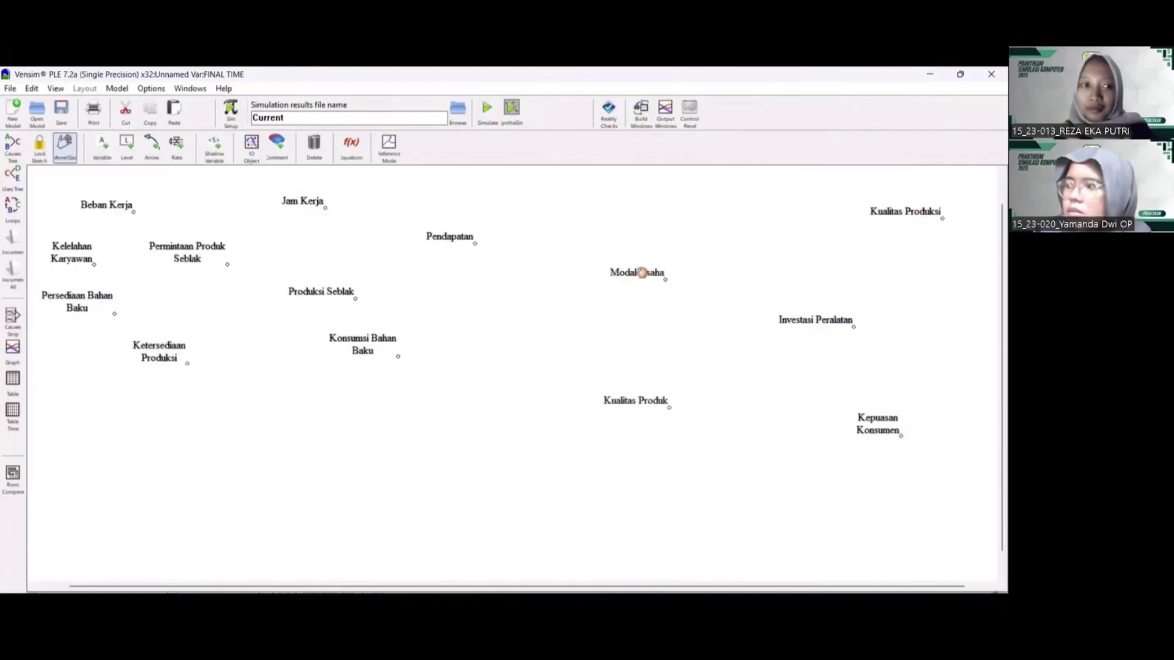
{"action": "left_click", "coordinate": [463, 235]}
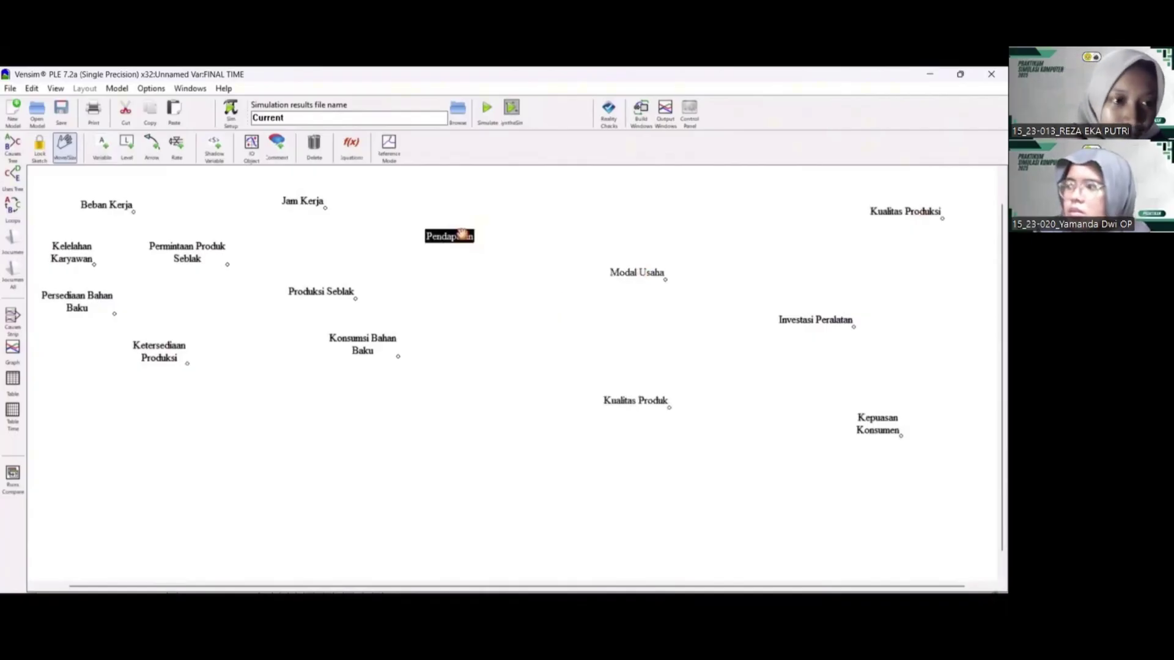
{"action": "left_click", "coordinate": [550, 218]}
Move Konsumsi Bahan Baku, Produksi Seblak and Jam Kerja right and down into a loose column left of Pendapatan and Kualitas Produk
{"action": "left_click_drag", "start_coordinate": [369, 346], "coordinate": [454, 419]}
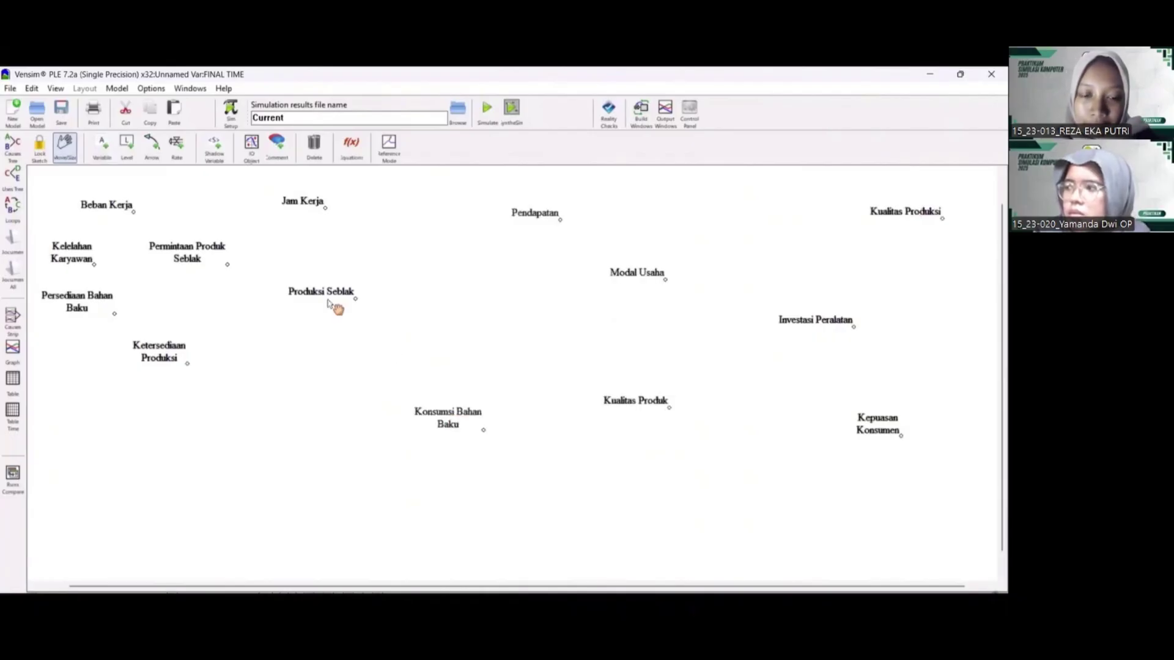
{"action": "left_click_drag", "start_coordinate": [335, 306], "coordinate": [415, 331]}
{"action": "left_click", "coordinate": [300, 200]}
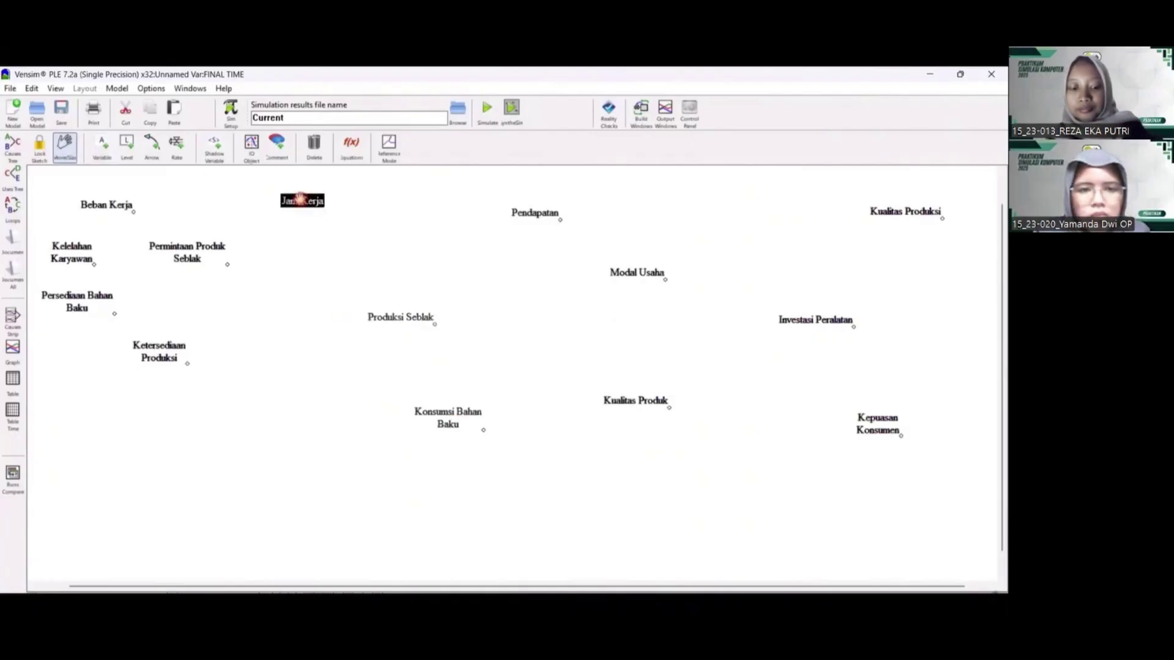
{"action": "left_click_drag", "start_coordinate": [300, 200], "coordinate": [384, 230]}
Move Permintaan Produk Seblak right and down toward Produksi Seblak, and Ketersediaan Produksi well below it, lower than Konsumsi Bahan Baku
{"action": "left_click", "coordinate": [202, 252]}
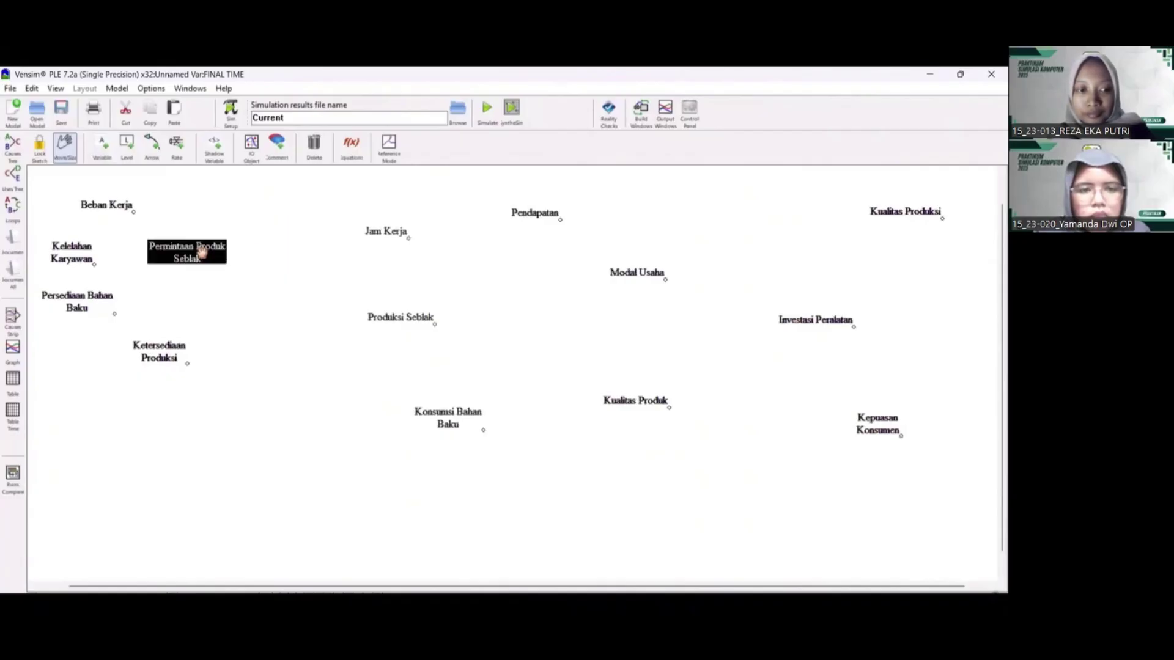
{"action": "left_click_drag", "start_coordinate": [201, 252], "coordinate": [257, 293]}
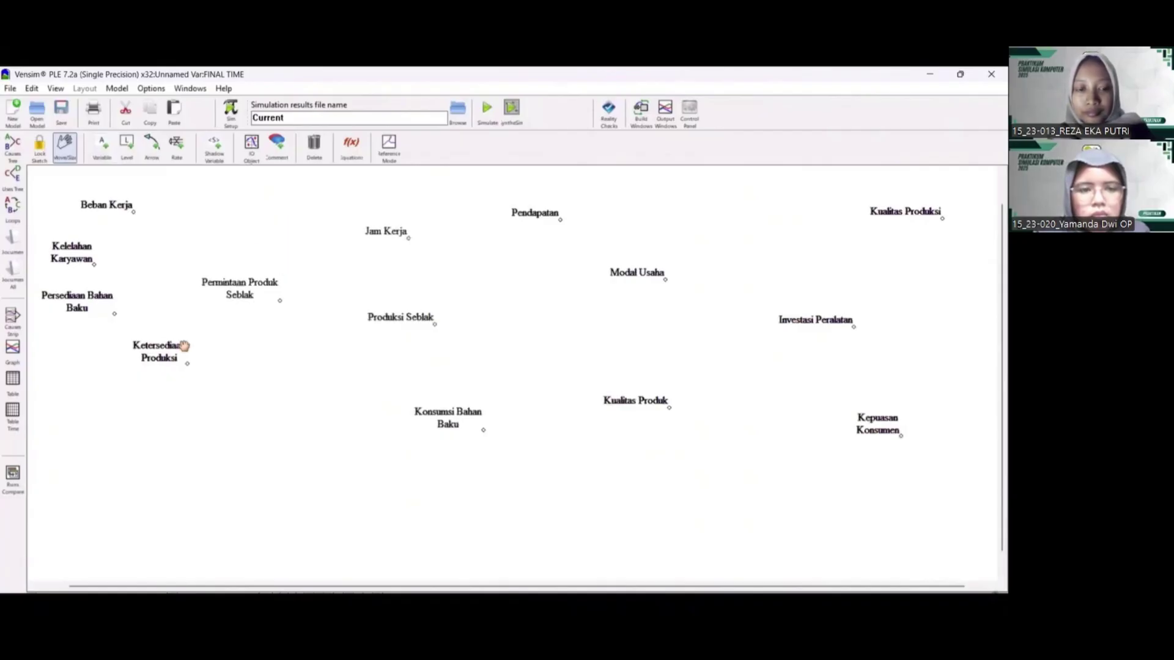
{"action": "left_click", "coordinate": [184, 346]}
{"action": "left_click_drag", "start_coordinate": [263, 464], "coordinate": [283, 472]}
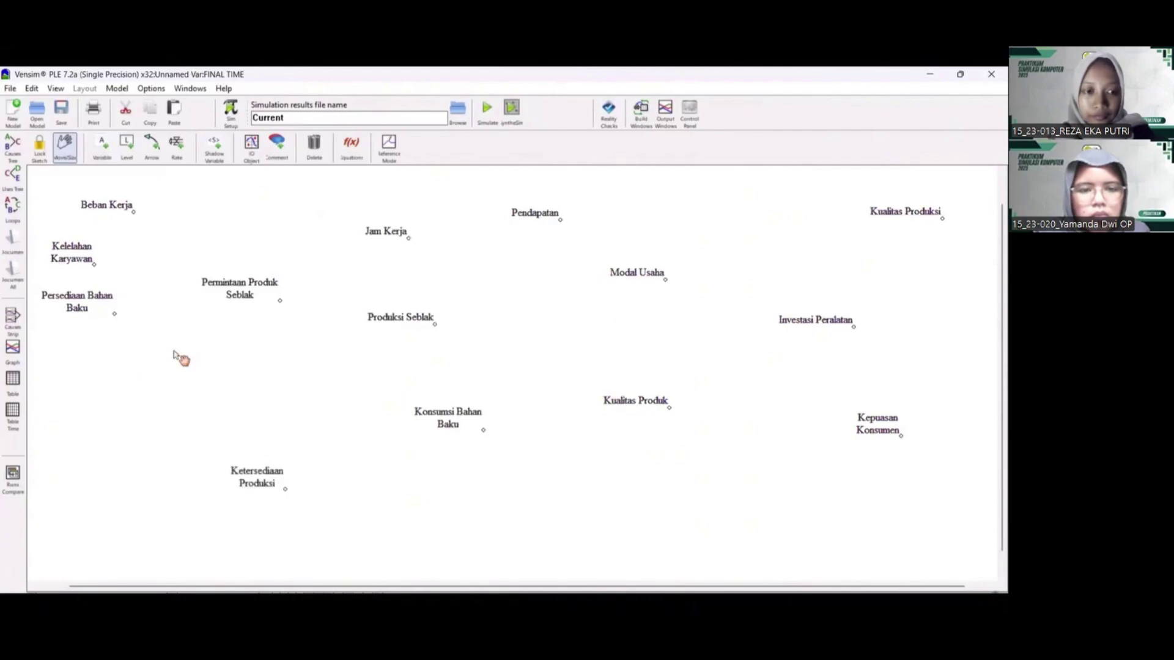
Move Persediaan Bahan Baku and Kelelahan Karyawan down with a wide gap between them, and shift Beban Kerja to the right above them
{"action": "left_click_drag", "start_coordinate": [88, 311], "coordinate": [126, 411]}
{"action": "left_click_drag", "start_coordinate": [83, 261], "coordinate": [100, 304]}
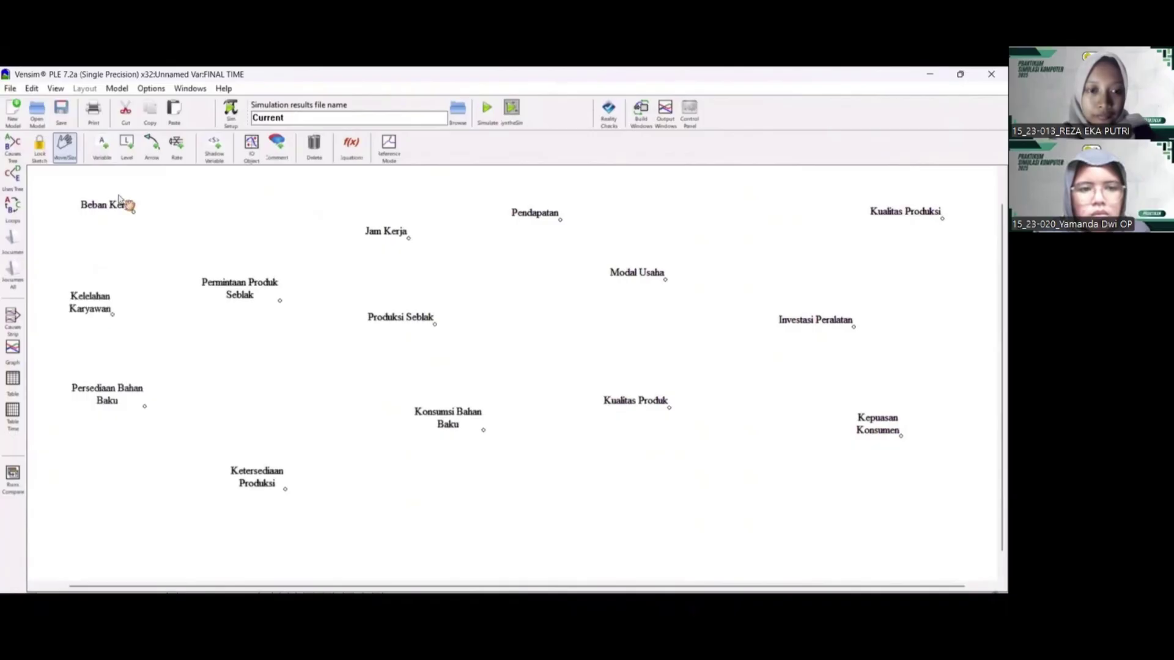
{"action": "left_click_drag", "start_coordinate": [125, 203], "coordinate": [164, 209]}
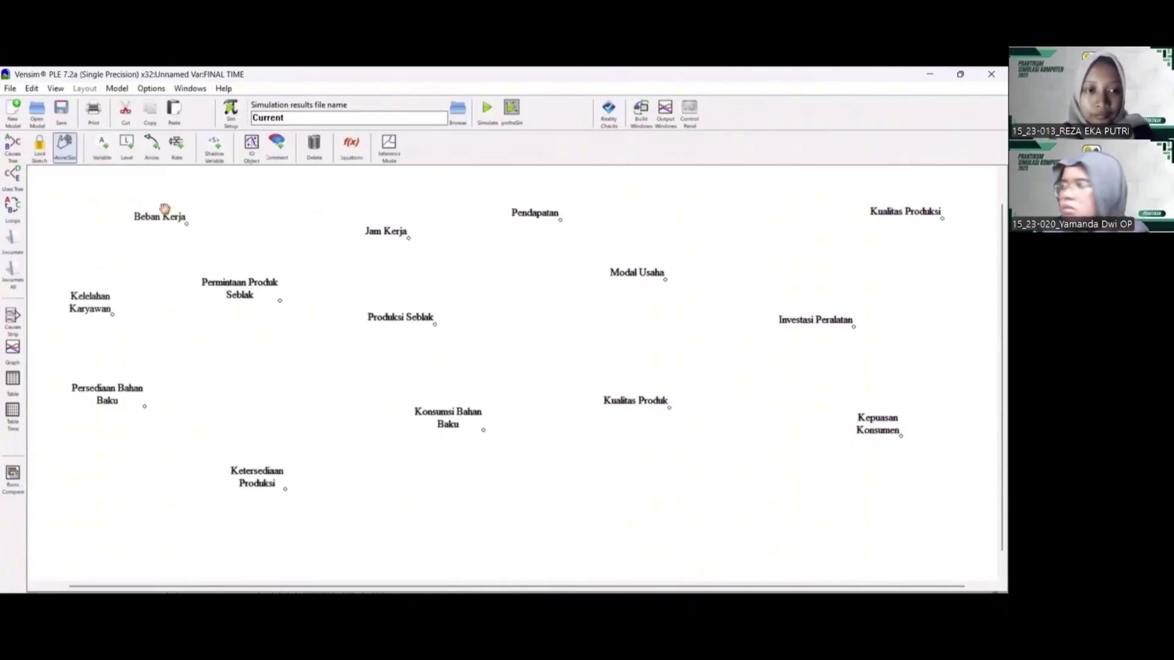
Draw a causal arrow from Permintaan Produk Seblak to Produksi Seblak
{"action": "left_click", "coordinate": [151, 157]}
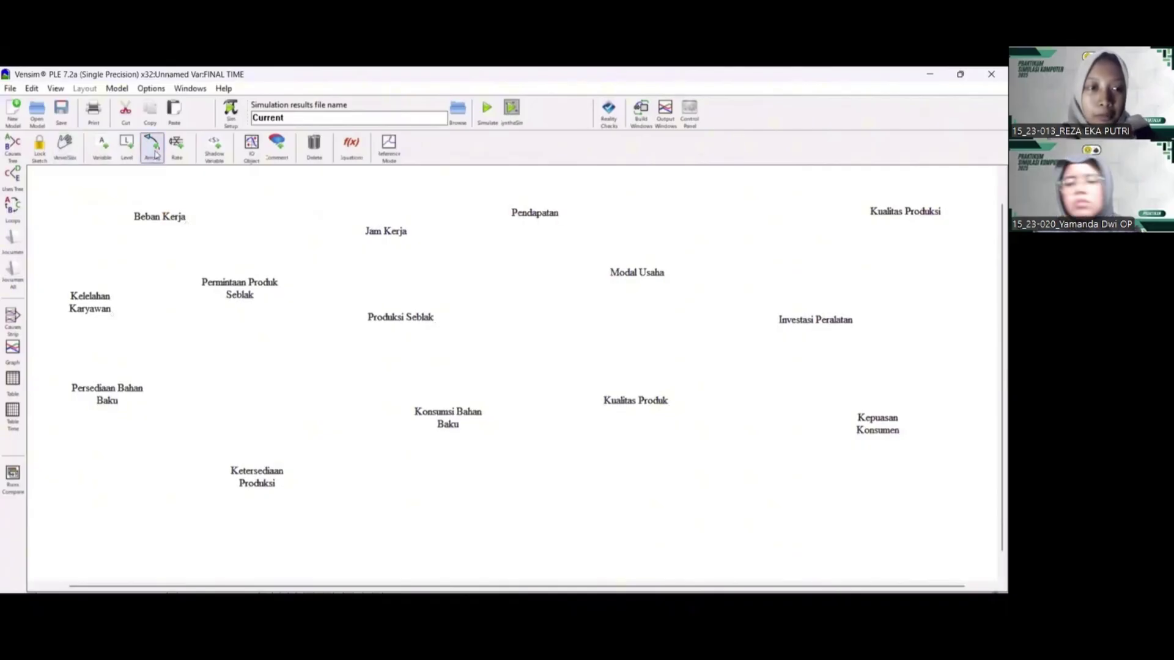
{"action": "left_click", "coordinate": [226, 284]}
{"action": "left_click", "coordinate": [383, 322]}
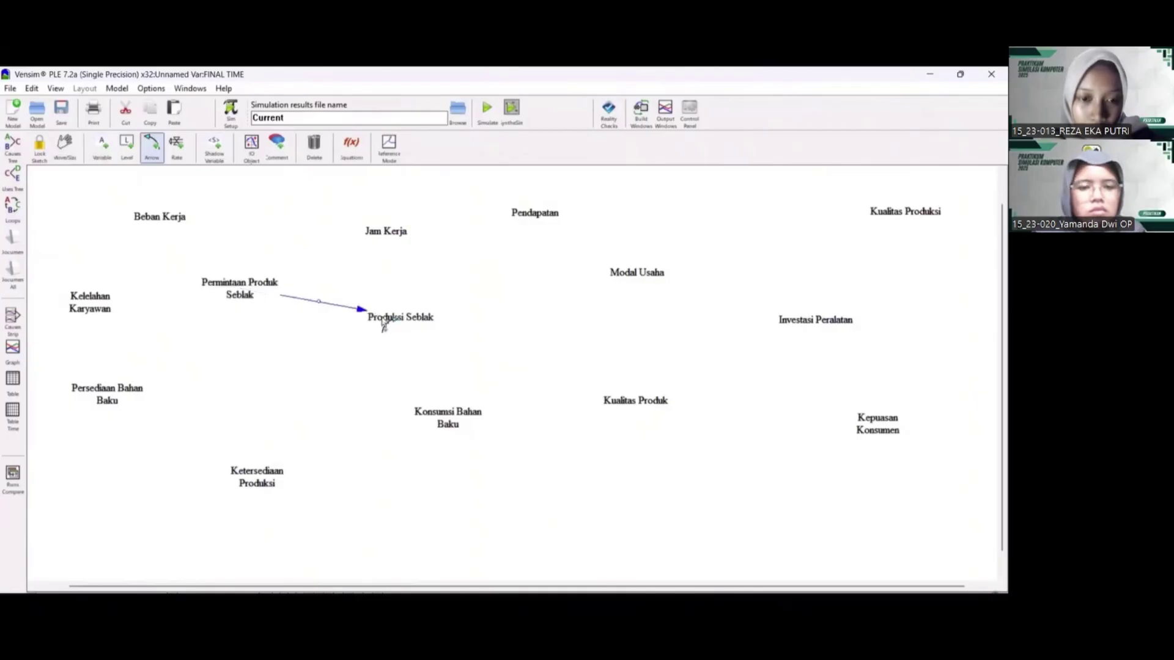
Draw causal arrows from Produksi Seblak to Pendapatan and from Pendapatan to Modal Usaha
{"action": "left_click", "coordinate": [383, 323]}
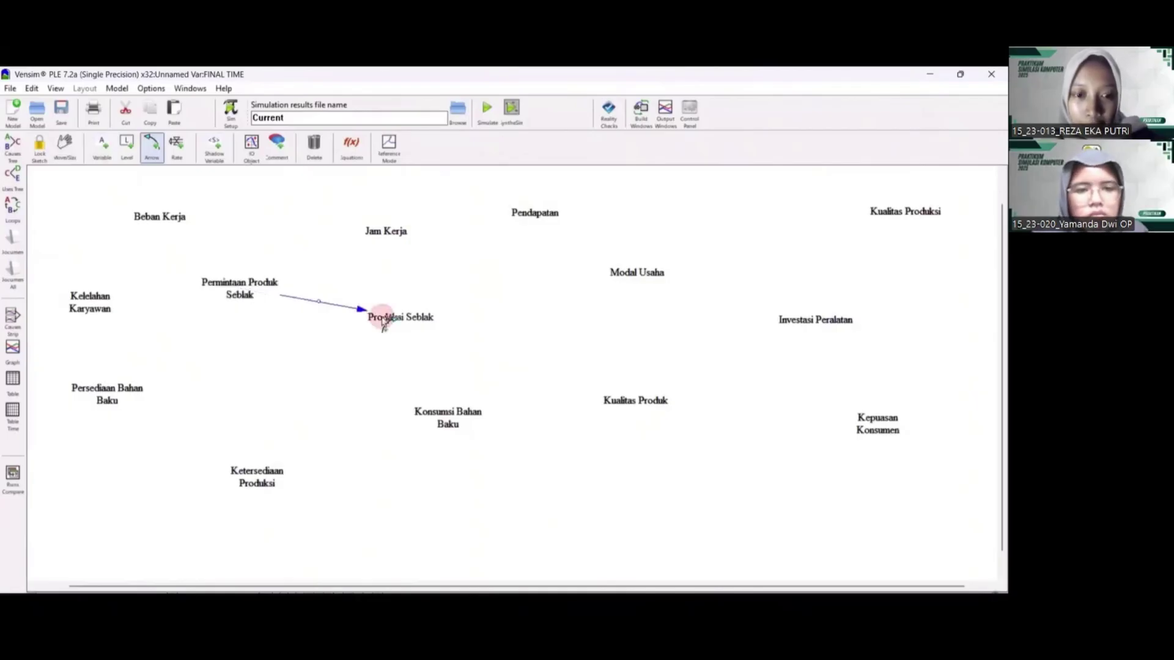
{"action": "left_click", "coordinate": [519, 216]}
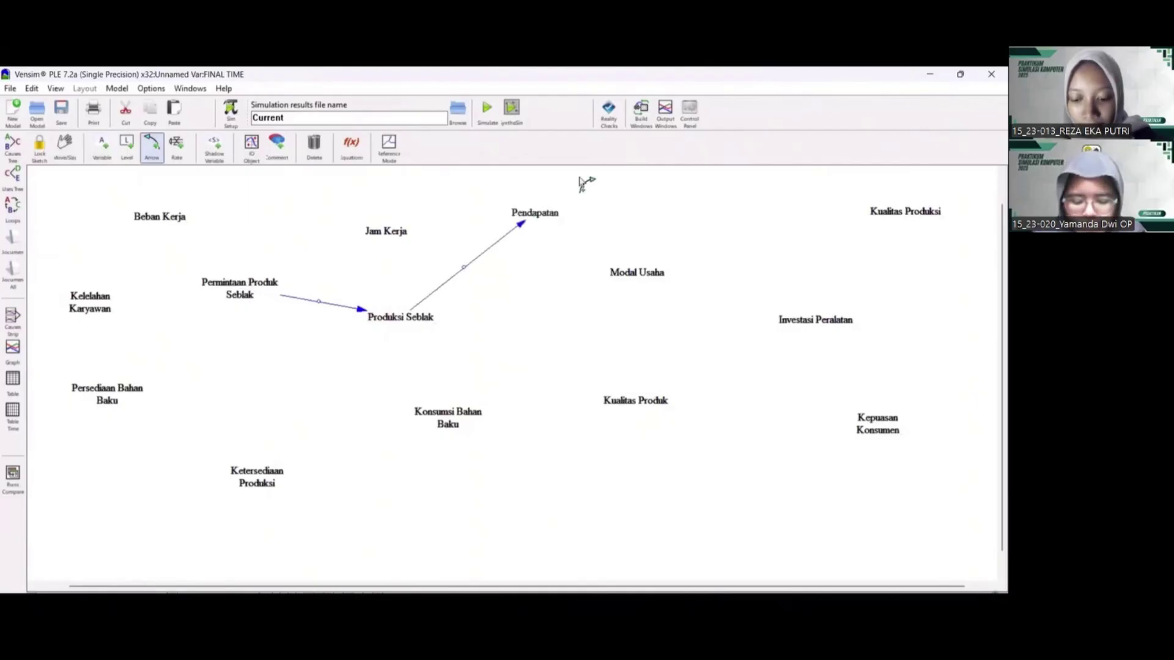
{"action": "left_click", "coordinate": [549, 215]}
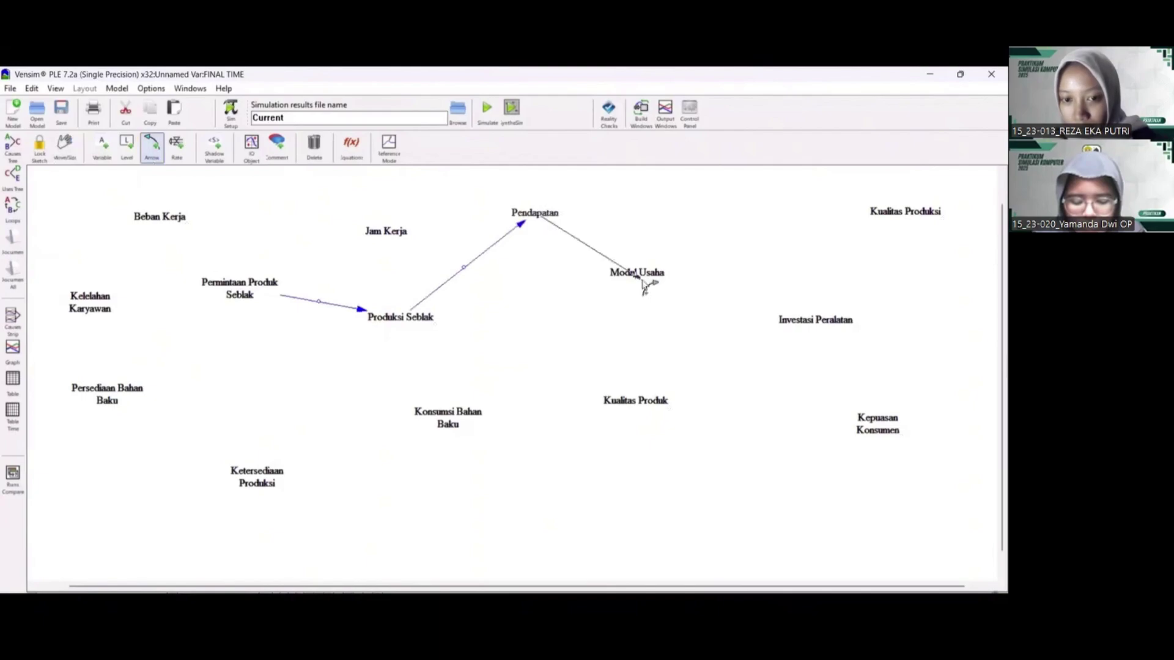
{"action": "left_click", "coordinate": [643, 282]}
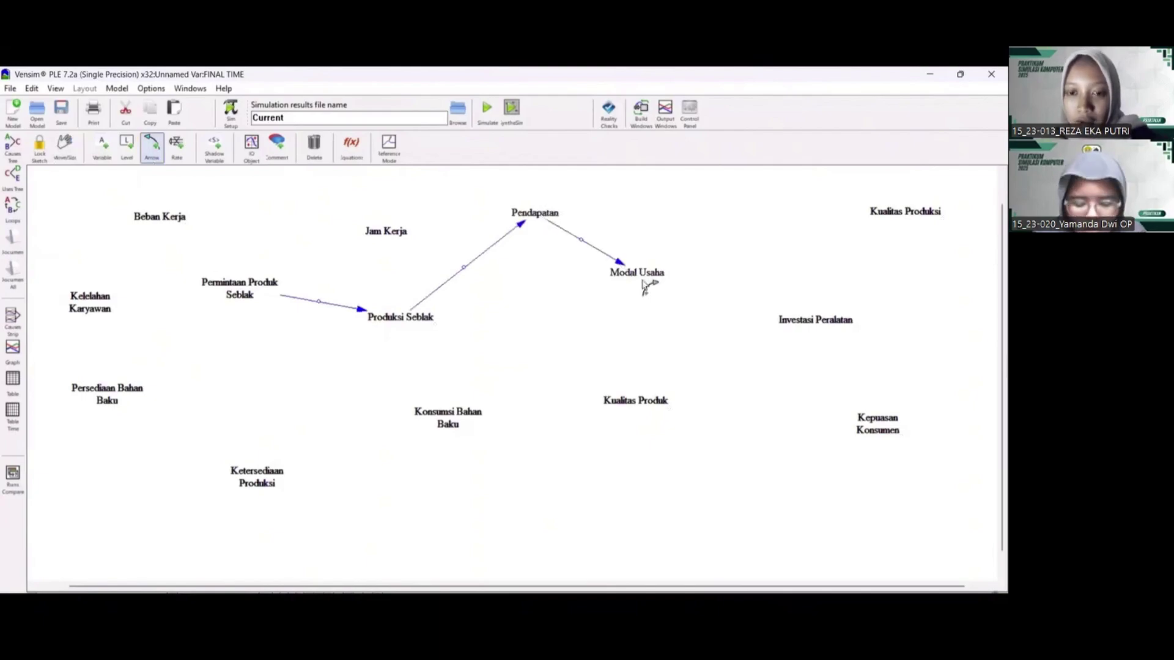
Link Modal Usaha to Investasi Peralatan with a curved arrow, then Investasi Peralatan to Kualitas Produk and Kualitas Produk back to Produksi Seblak
{"action": "left_click", "coordinate": [643, 282]}
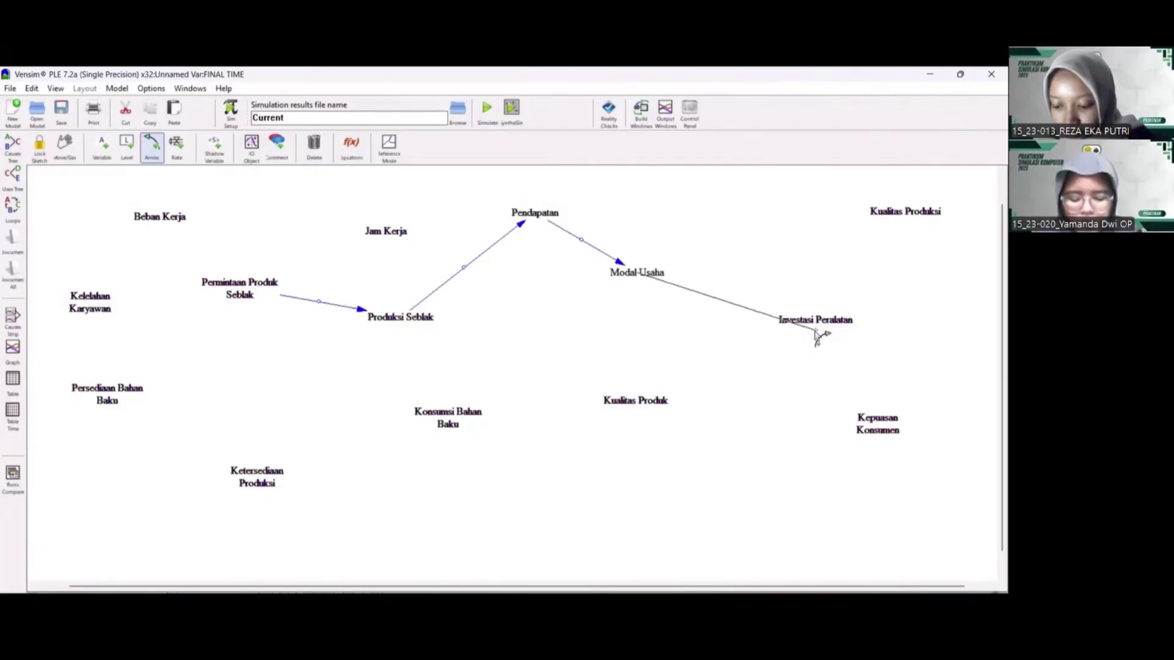
{"action": "left_click", "coordinate": [817, 327]}
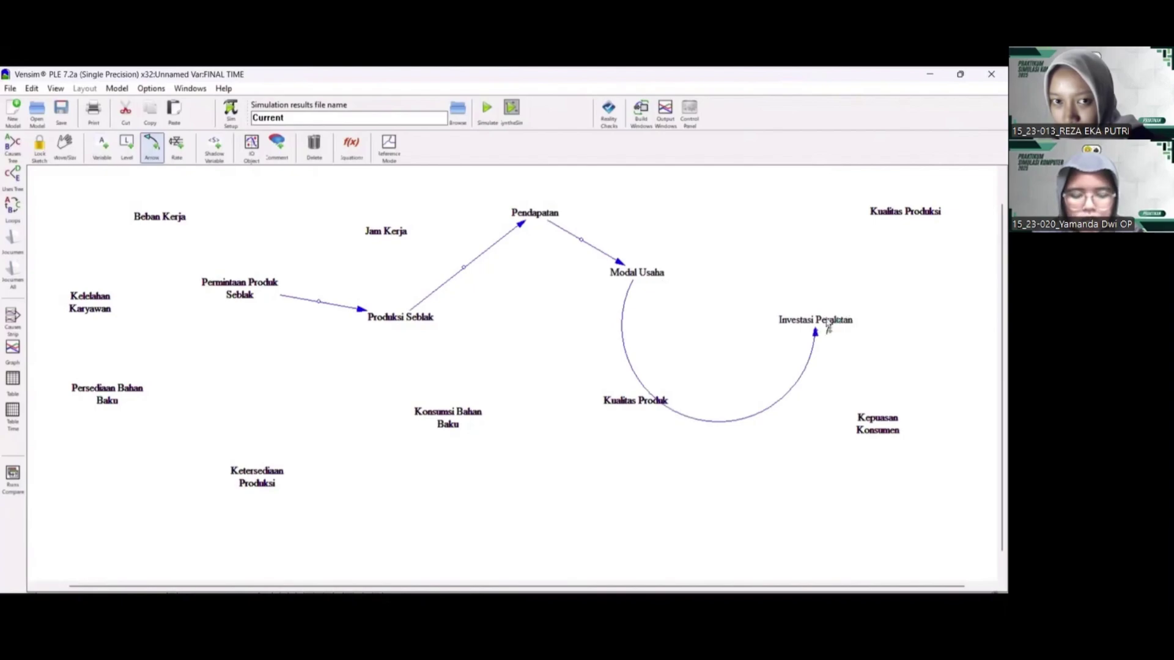
{"action": "left_click", "coordinate": [827, 325]}
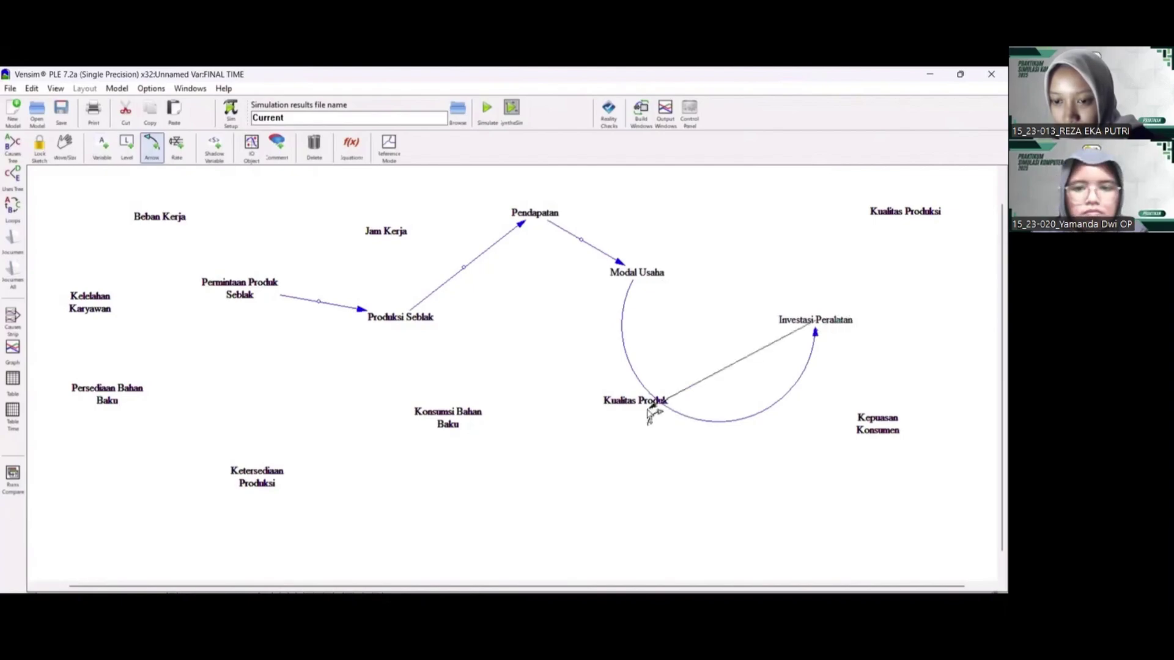
{"action": "left_click", "coordinate": [642, 410]}
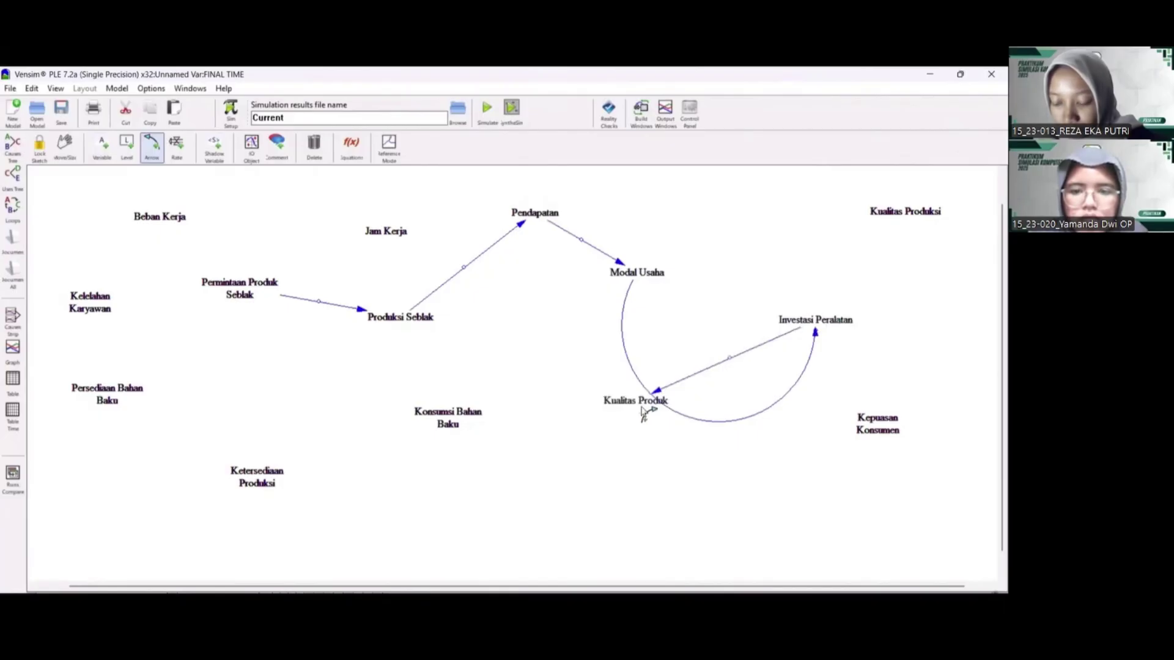
{"action": "left_click", "coordinate": [642, 409]}
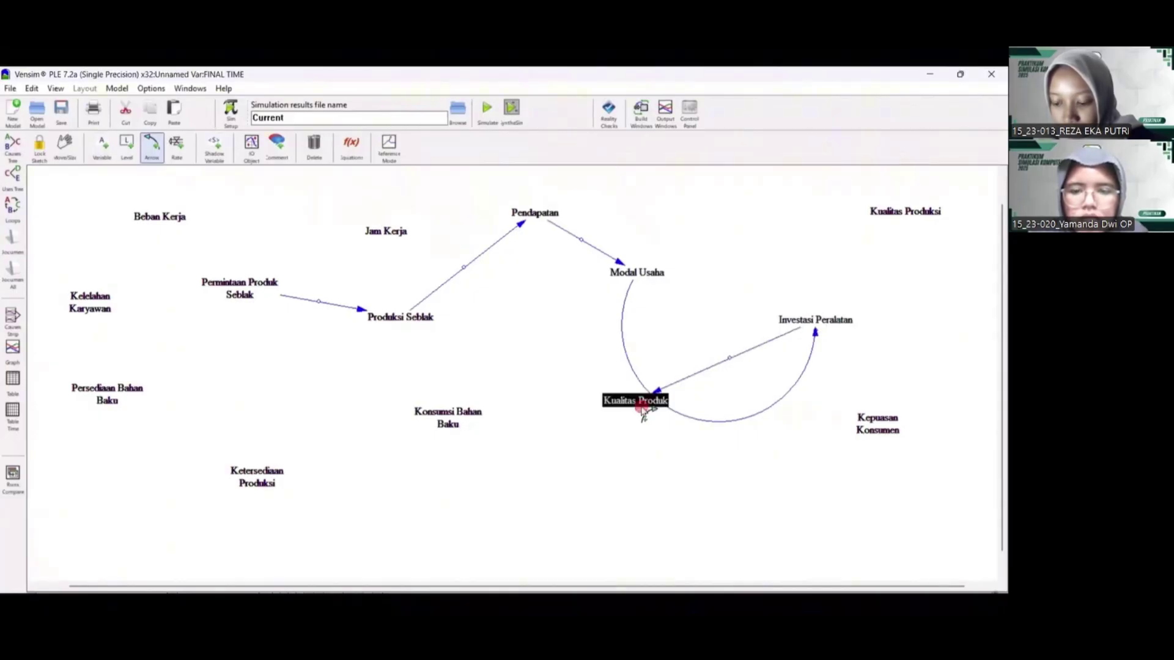
{"action": "left_click", "coordinate": [400, 326]}
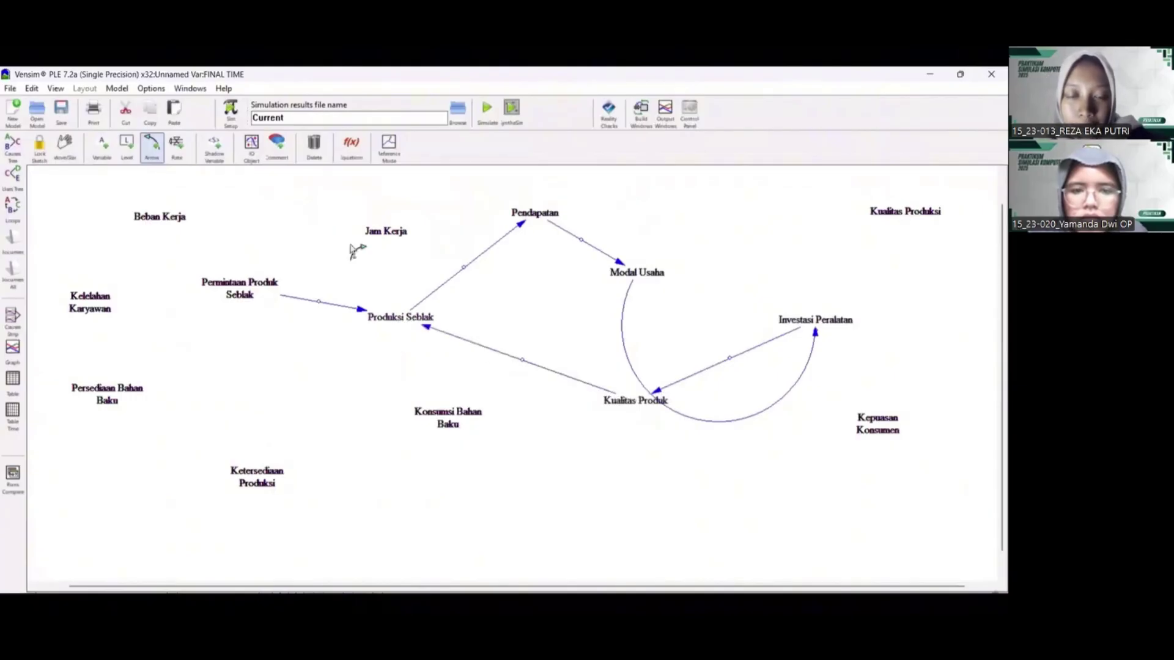
Draw a chain of causal arrows from Produksi Seblak through Konsumsi Bahan Baku and Persediaan Bahan Baku to Ketersediaan Produksi
{"action": "left_click", "coordinate": [390, 322]}
{"action": "left_click", "coordinate": [447, 422]}
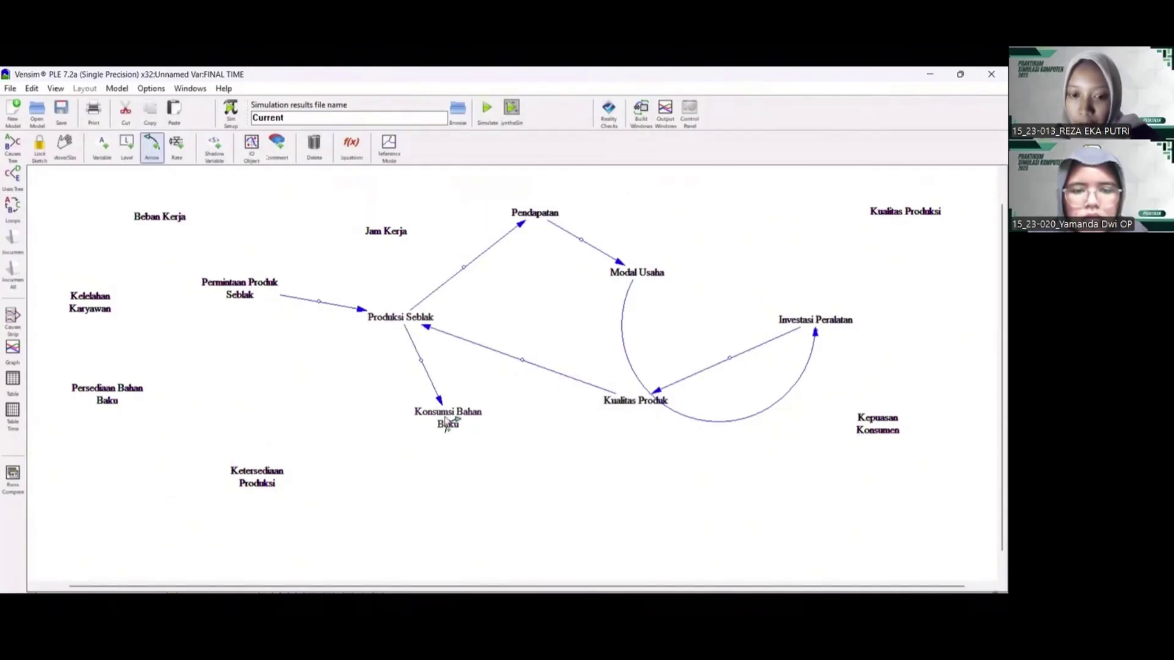
{"action": "left_click", "coordinate": [446, 421]}
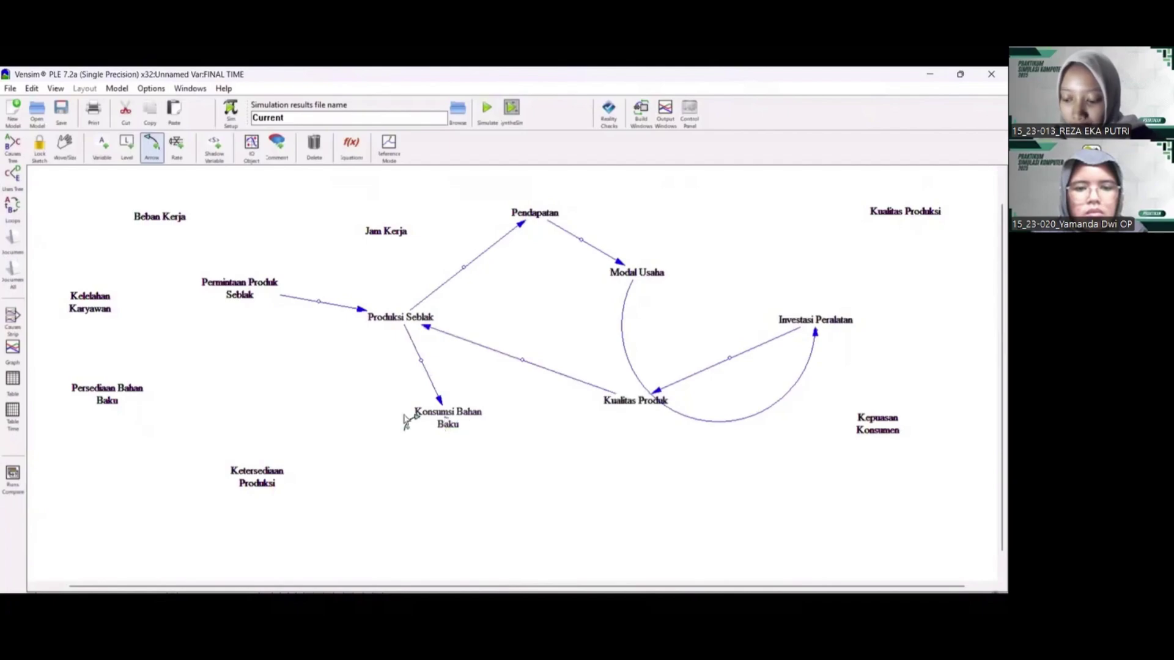
{"action": "left_click", "coordinate": [116, 398]}
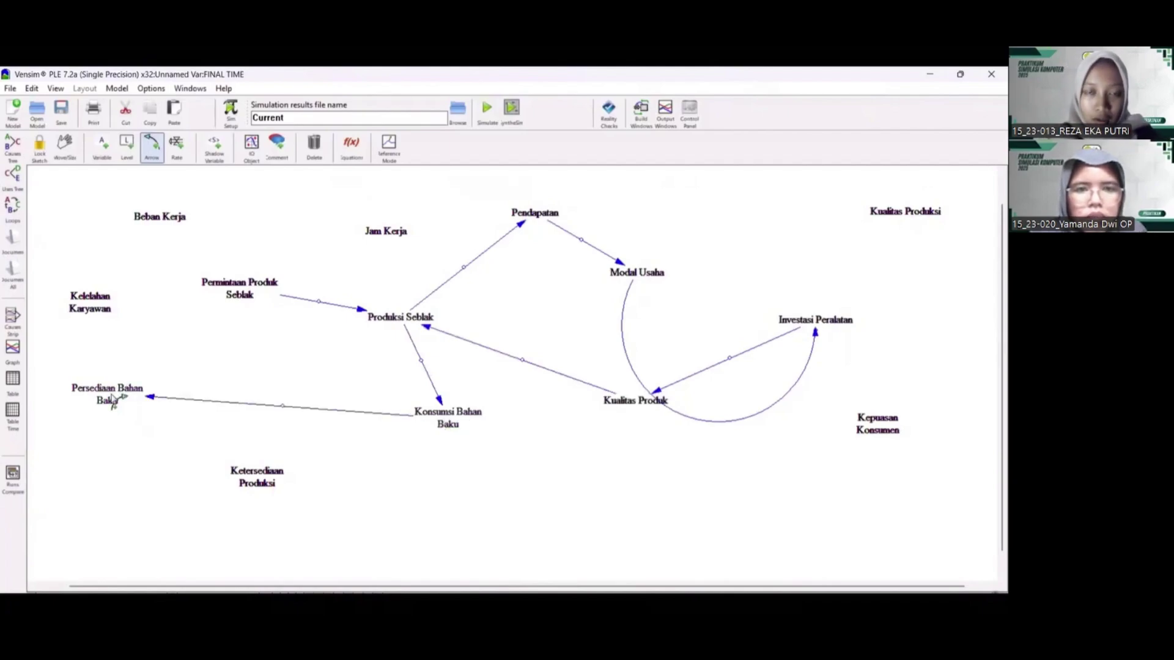
{"action": "left_click", "coordinate": [113, 400]}
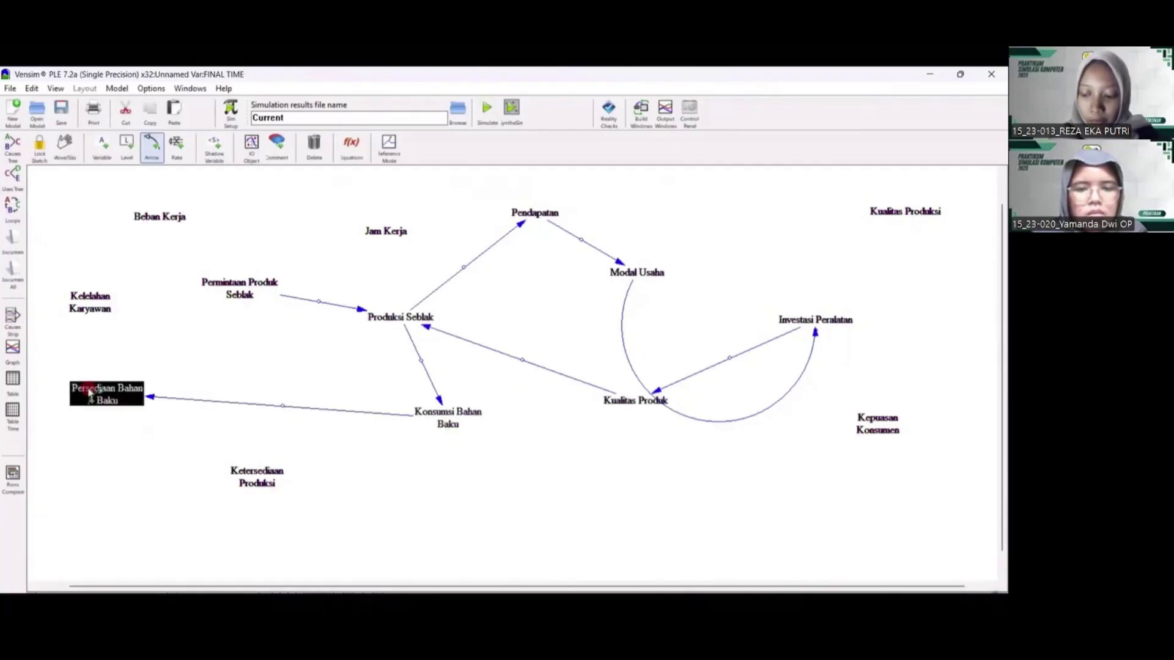
{"action": "left_click", "coordinate": [251, 493]}
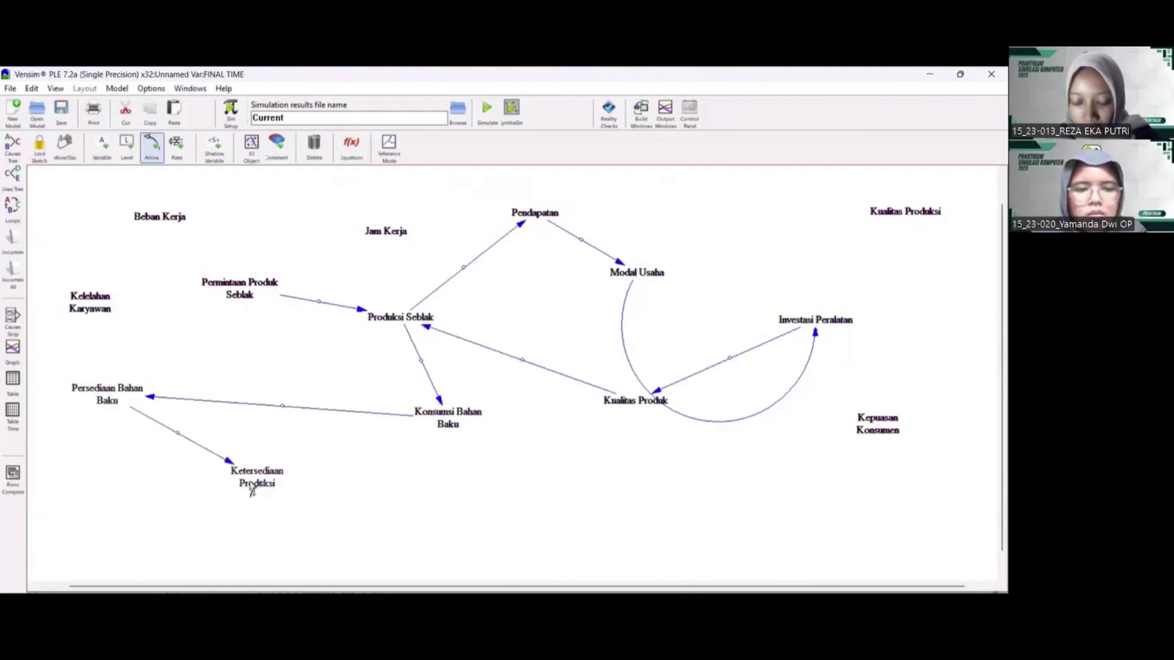
Draw a chain of causal arrows from Produksi Seblak through Kualitas Produksi and Kepuasan Konsumen to Permintaan Produk Seblak
{"action": "left_click", "coordinate": [401, 330]}
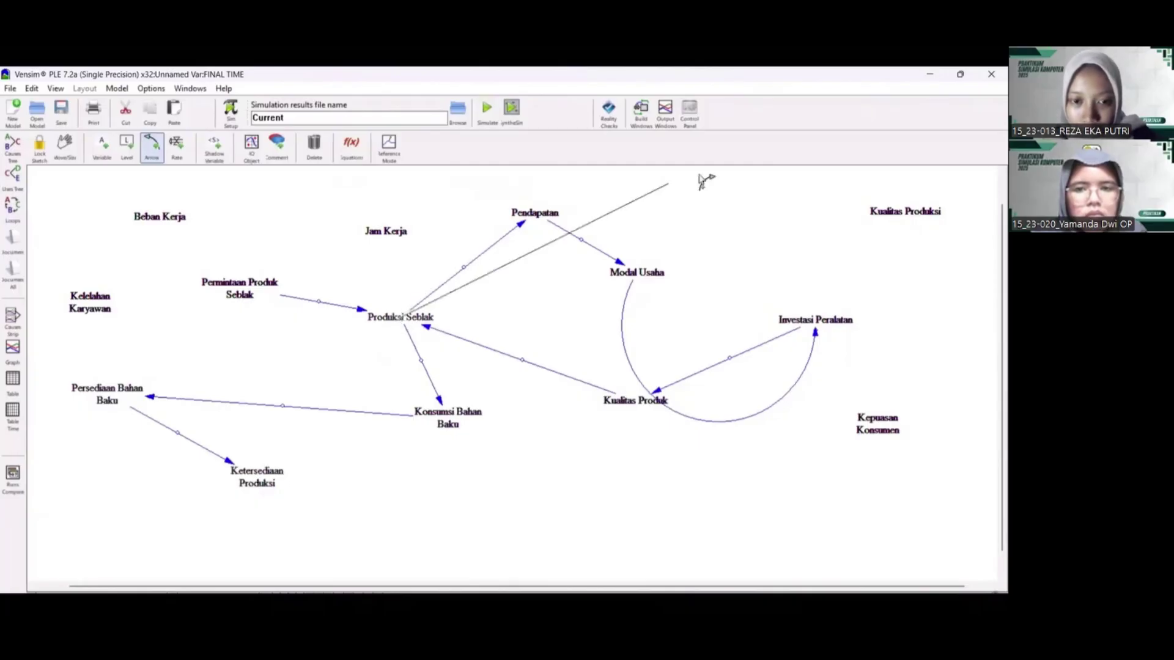
{"action": "left_click", "coordinate": [889, 214]}
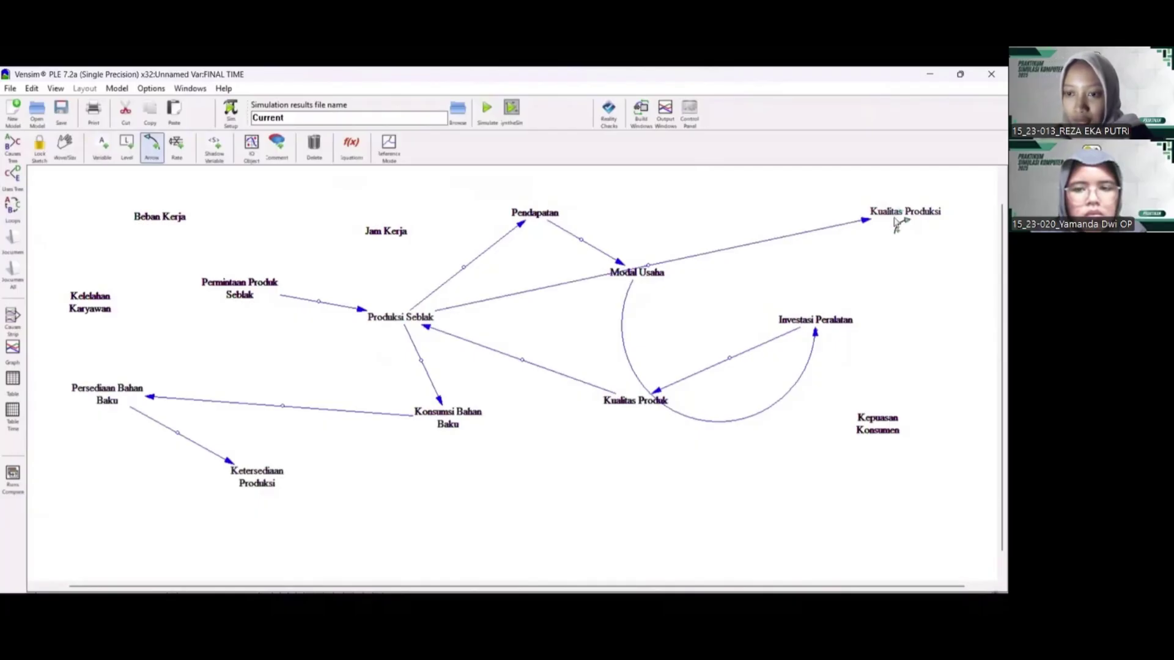
{"action": "left_click", "coordinate": [895, 219]}
{"action": "left_click", "coordinate": [878, 430]}
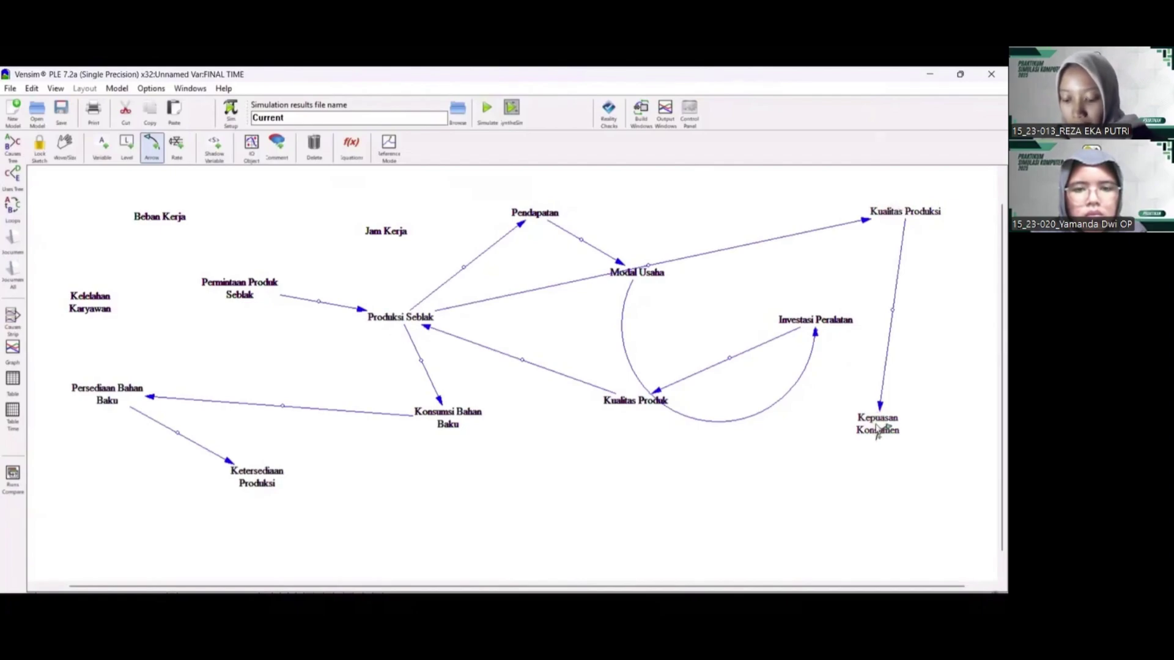
{"action": "left_click", "coordinate": [876, 435]}
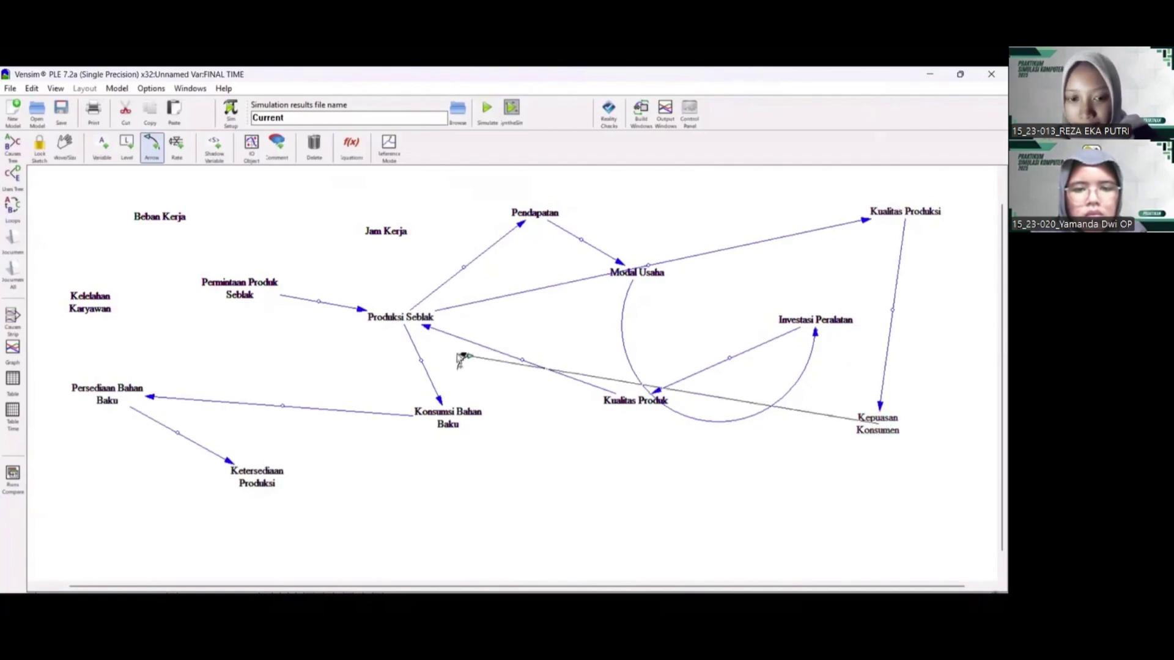
{"action": "left_click", "coordinate": [225, 294]}
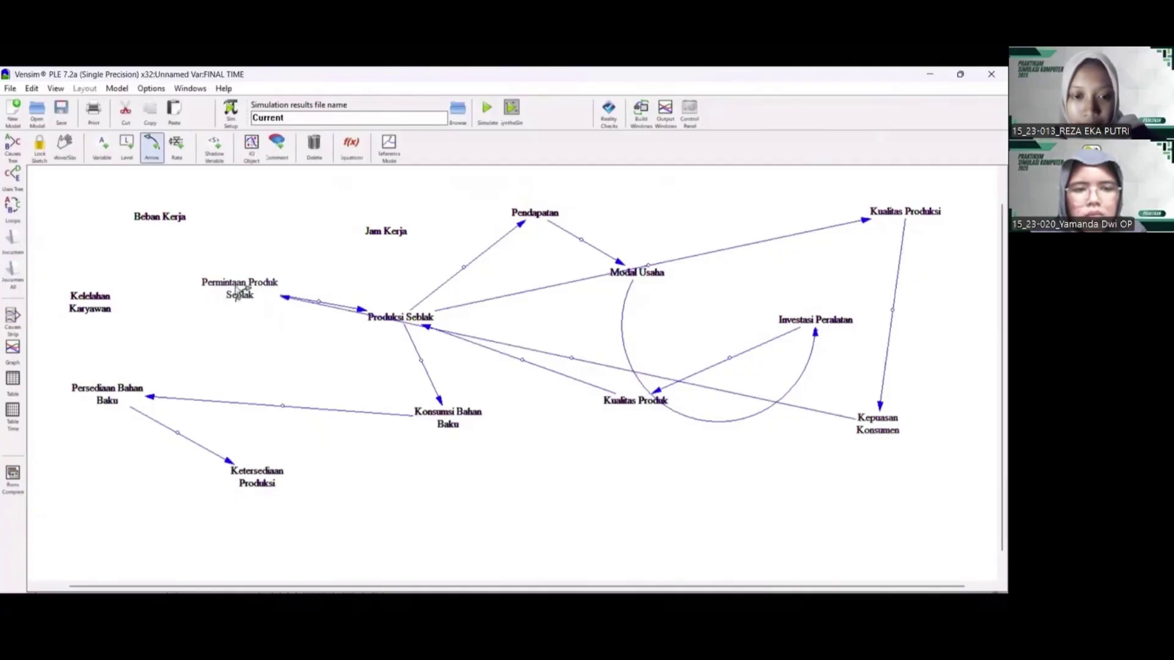
Redraw the causal arrow from Permintaan Produk Seblak to Produksi Seblak, replacing the existing one
{"action": "left_click_drag", "start_coordinate": [238, 290], "coordinate": [408, 324]}
{"action": "left_click", "coordinate": [407, 327]}
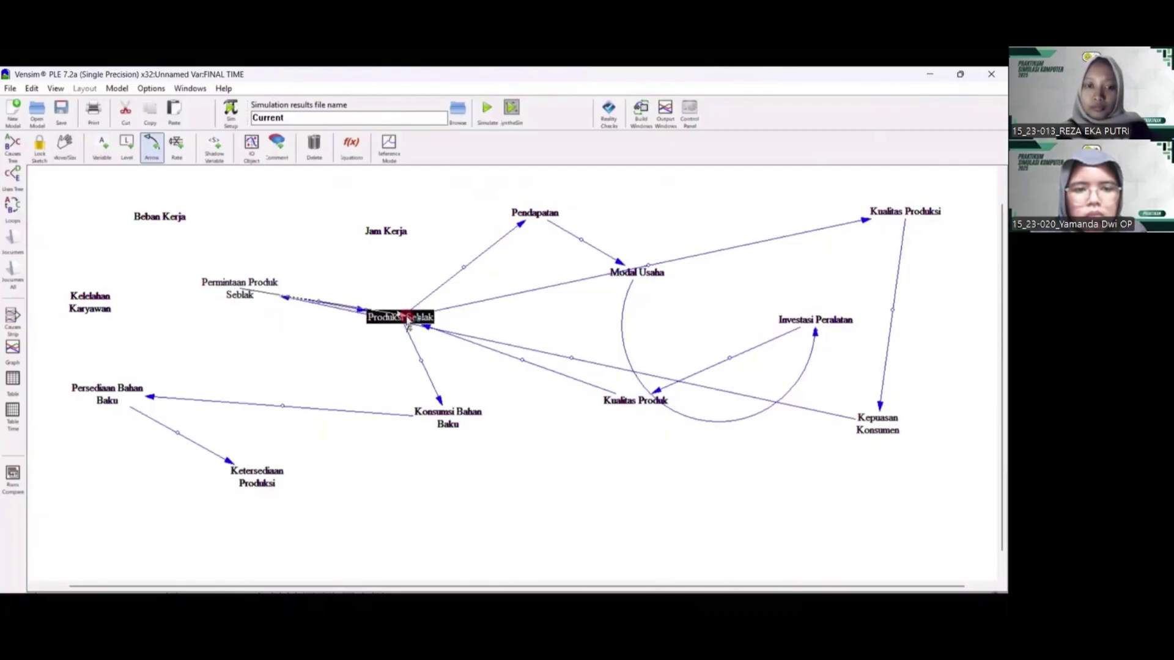
{"action": "left_click", "coordinate": [408, 325]}
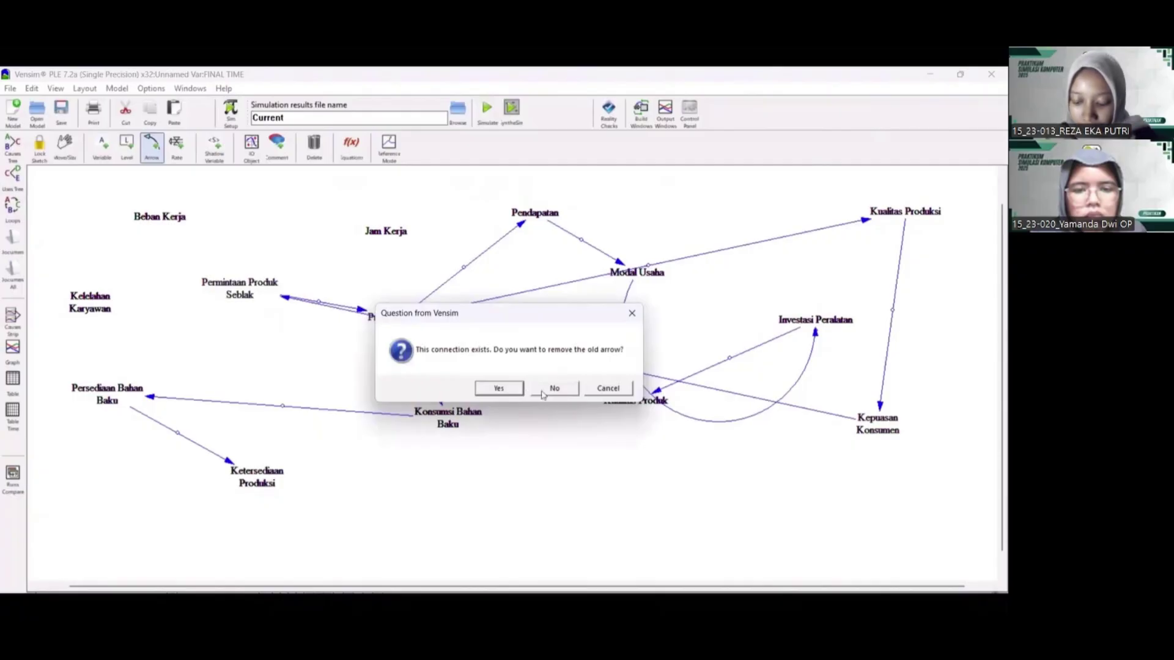
{"action": "left_click", "coordinate": [512, 392]}
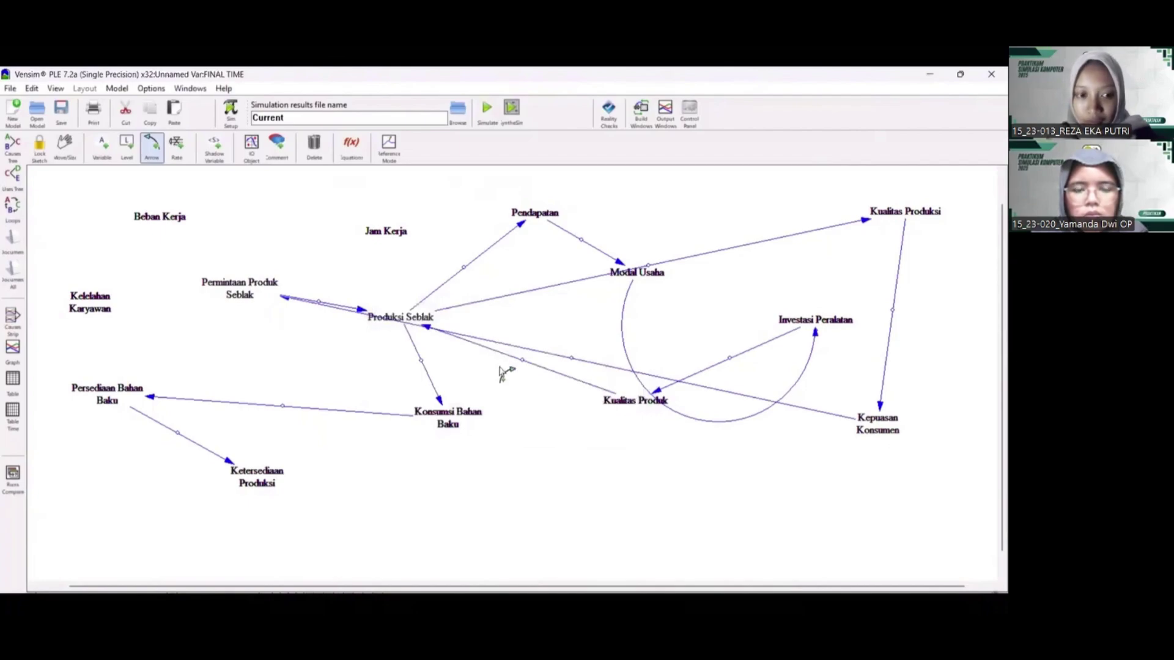
Draw causal arrows from Produksi Seblak to Jam Kerja and from Jam Kerja to Beban Kerja
{"action": "left_click", "coordinate": [402, 311]}
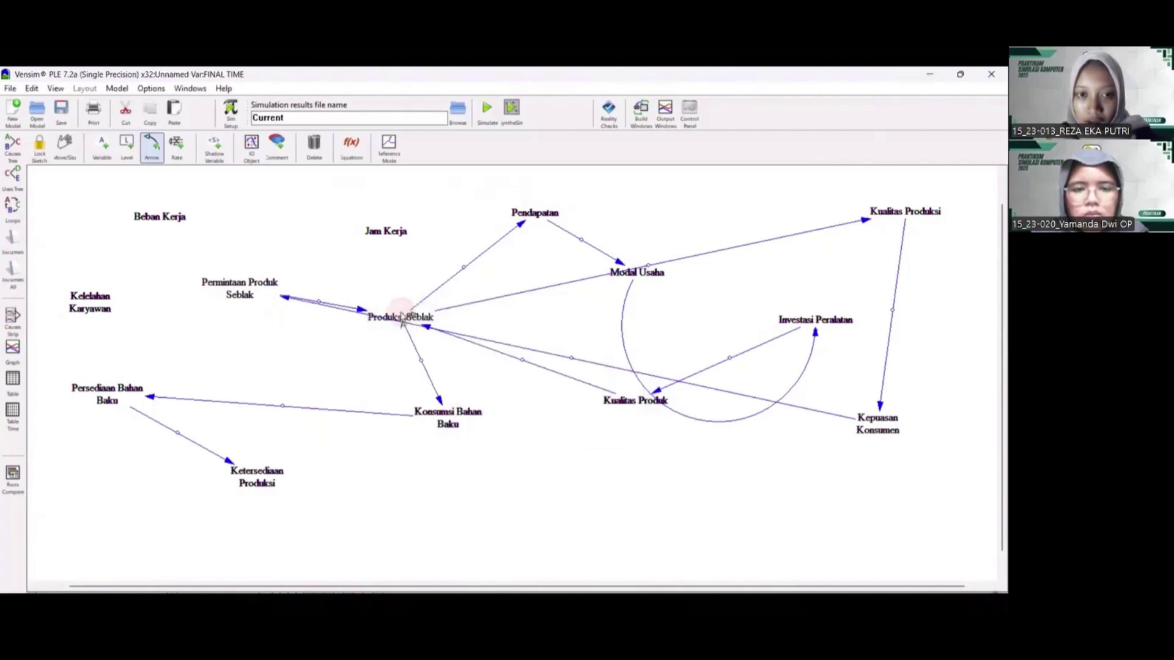
{"action": "left_click", "coordinate": [376, 235]}
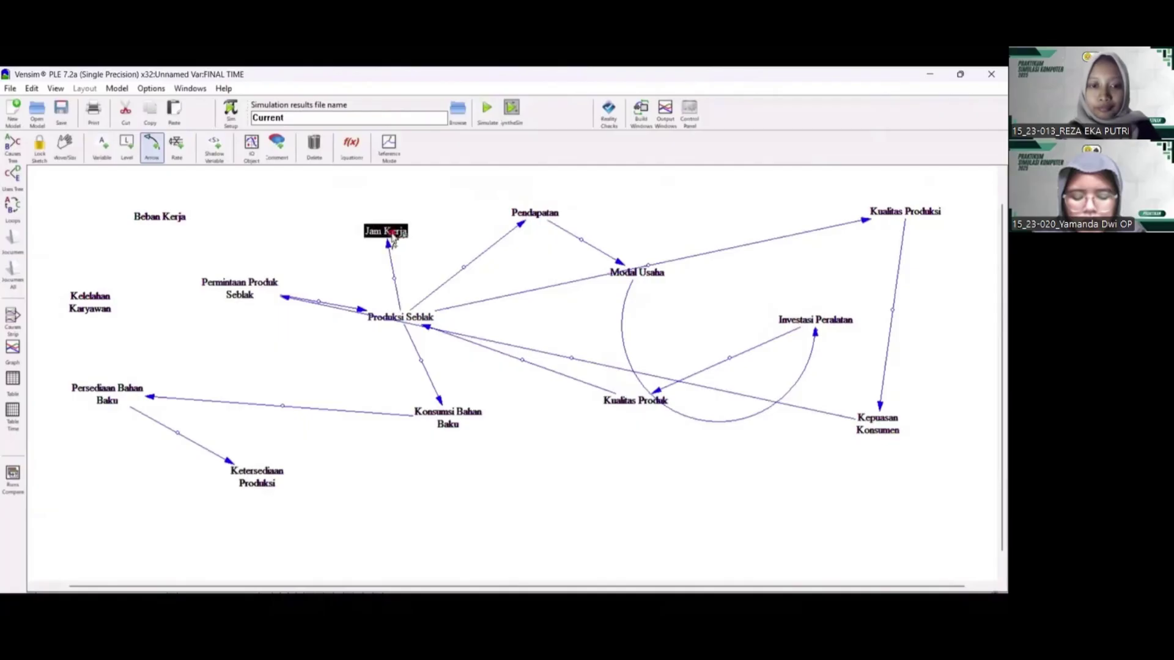
{"action": "left_click", "coordinate": [392, 239]}
{"action": "left_click", "coordinate": [168, 223]}
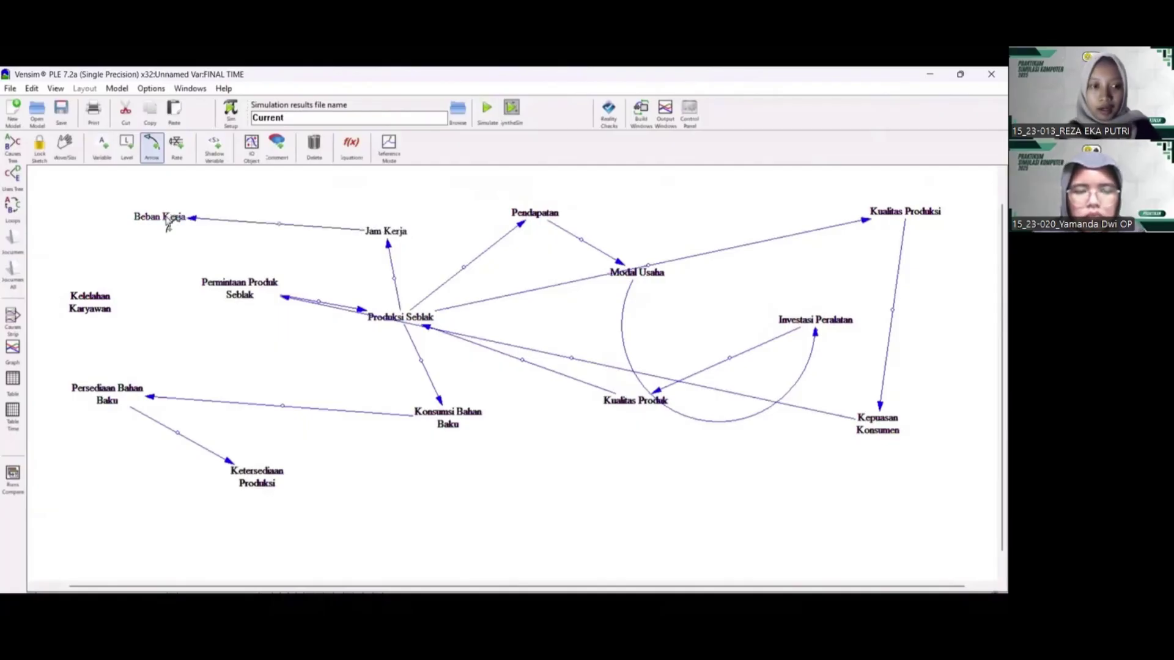
Draw causal arrows from Beban Kerja to Kelelahan Karyawan and from Kelelahan Karyawan to Kualitas Produk
{"action": "left_click", "coordinate": [149, 220]}
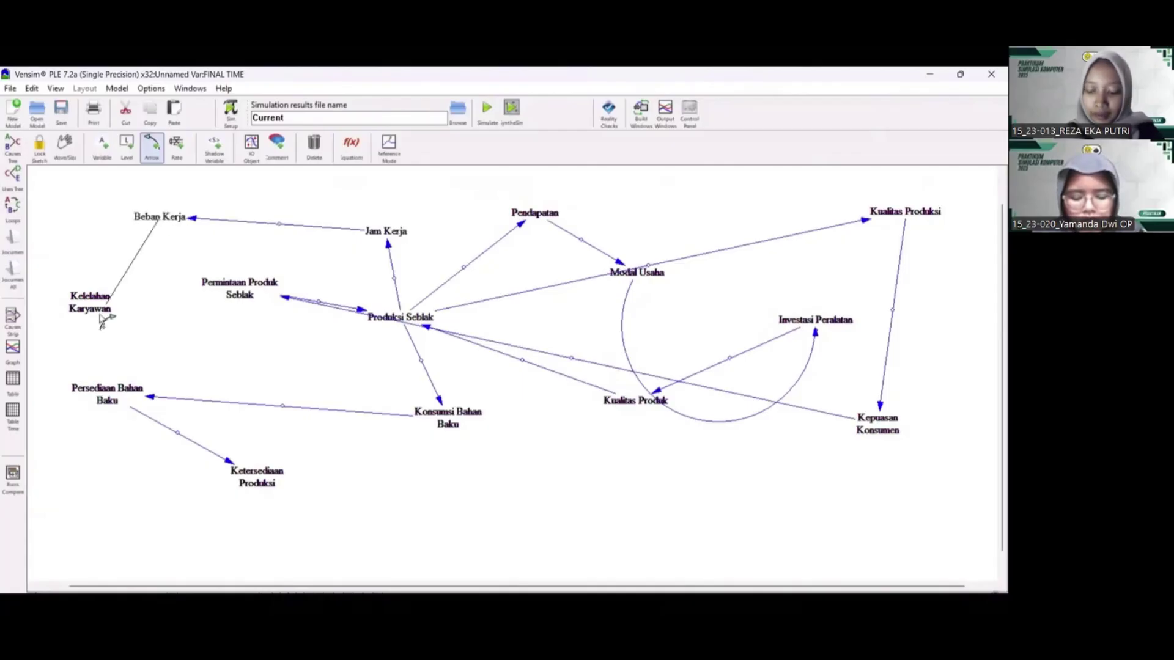
{"action": "left_click", "coordinate": [92, 313]}
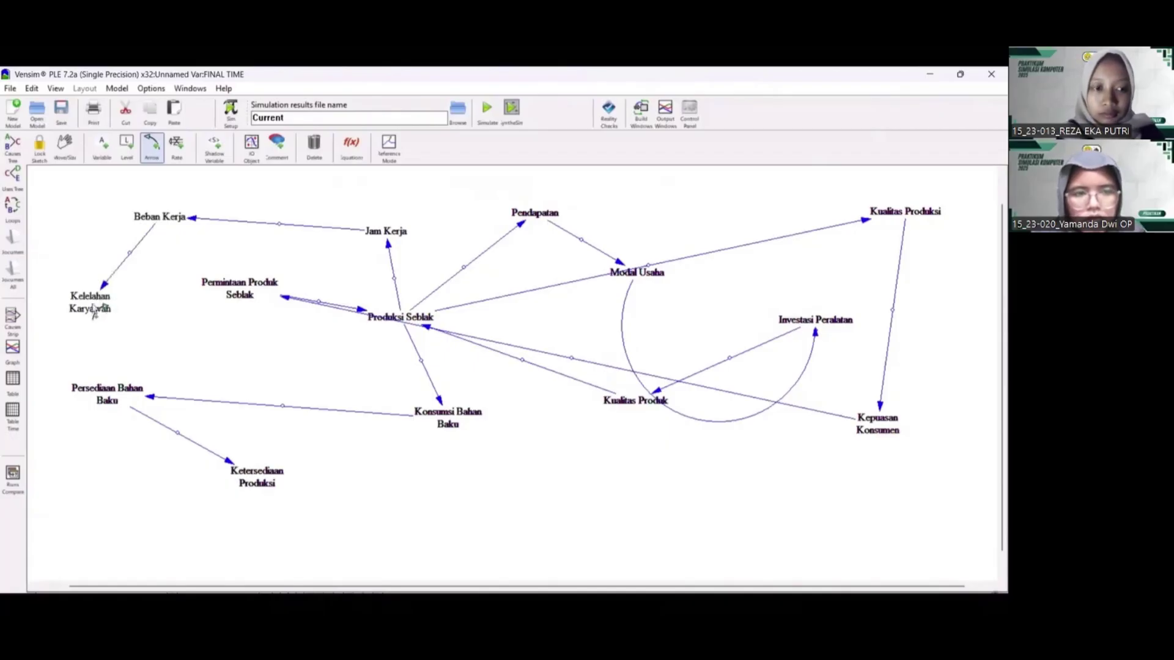
{"action": "left_click", "coordinate": [95, 311]}
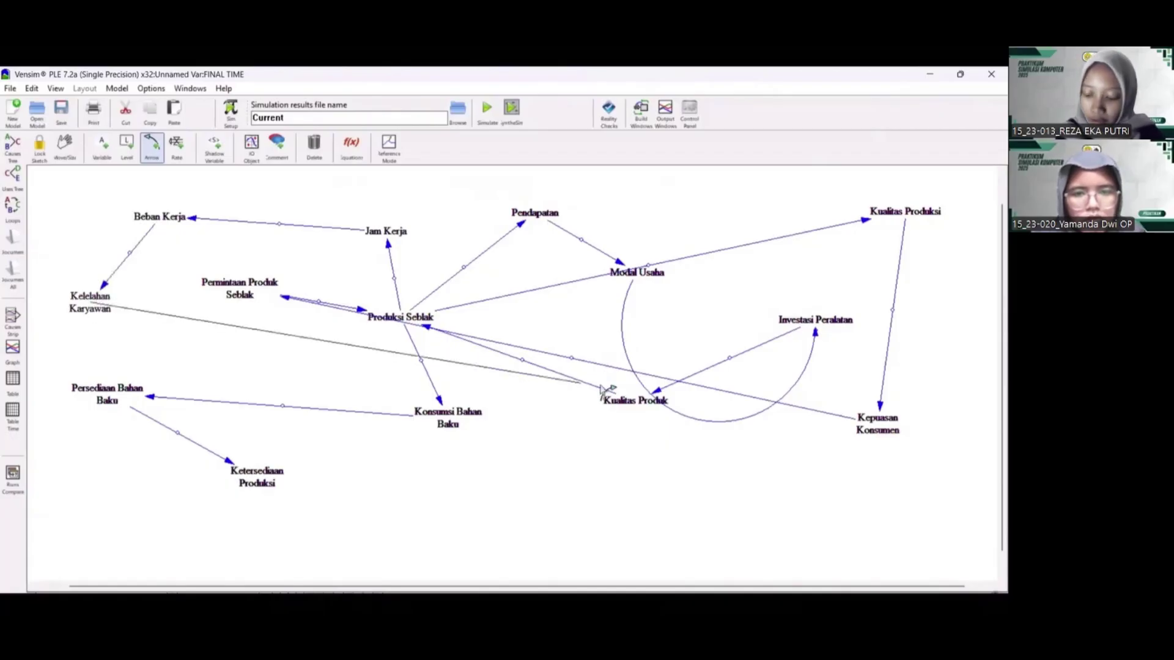
{"action": "left_click", "coordinate": [640, 403]}
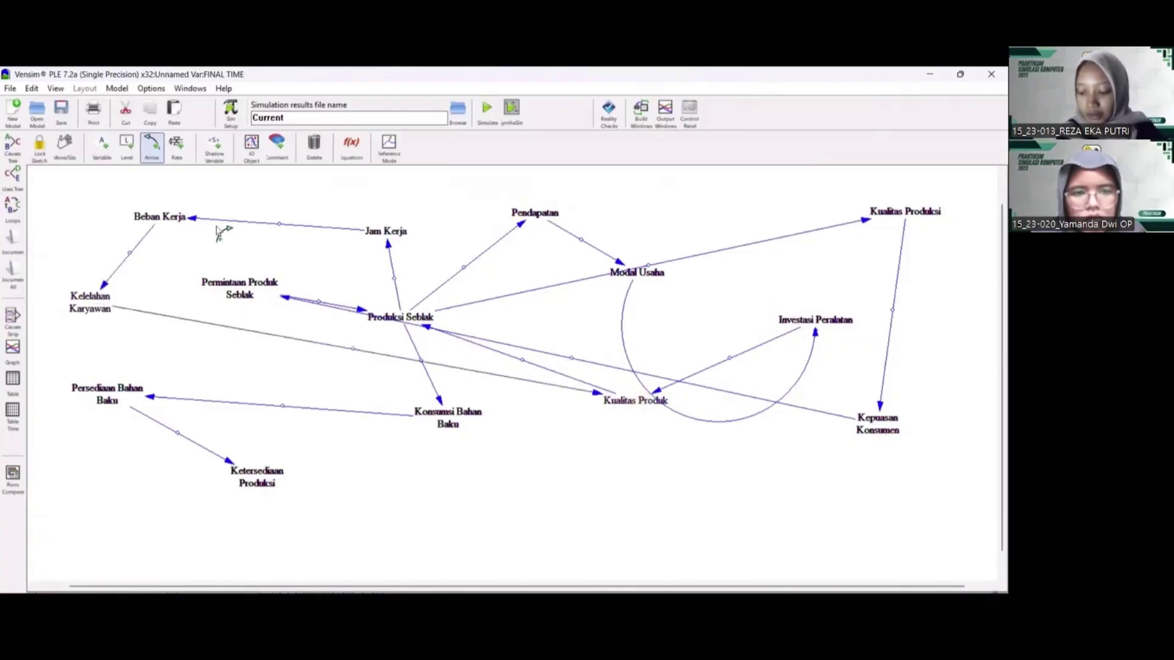
Move Konsumsi Bahan Baku and Kualitas Produk down and slightly right to spread out the arrows below Produksi Seblak
{"action": "left_click", "coordinate": [76, 157]}
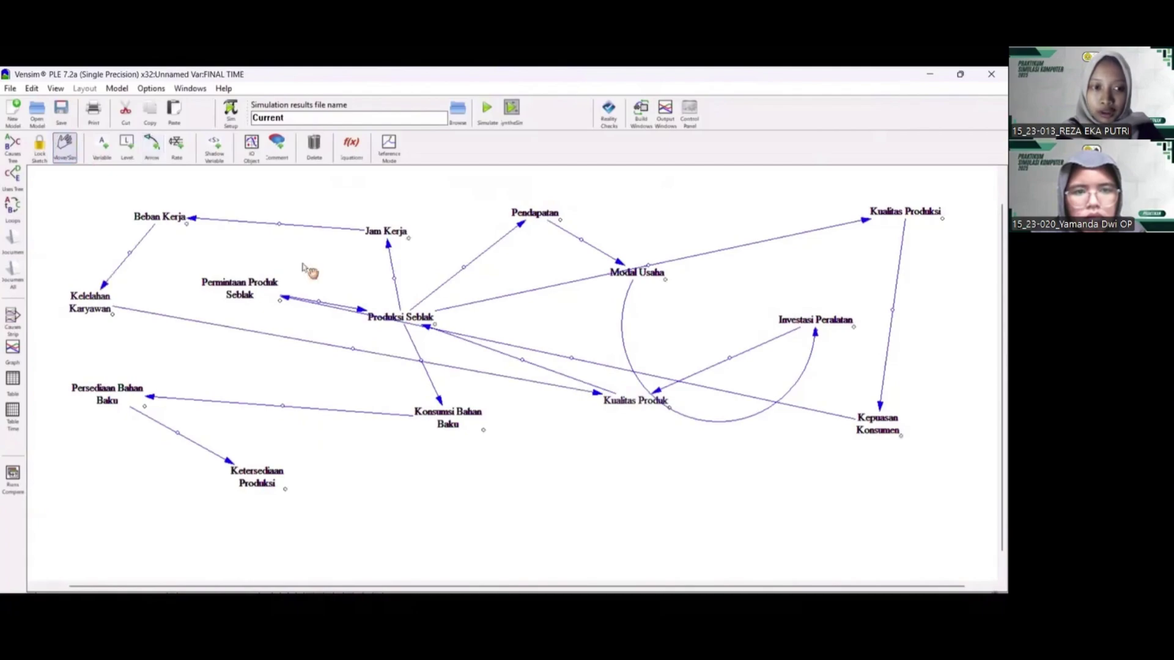
{"action": "left_click", "coordinate": [451, 424]}
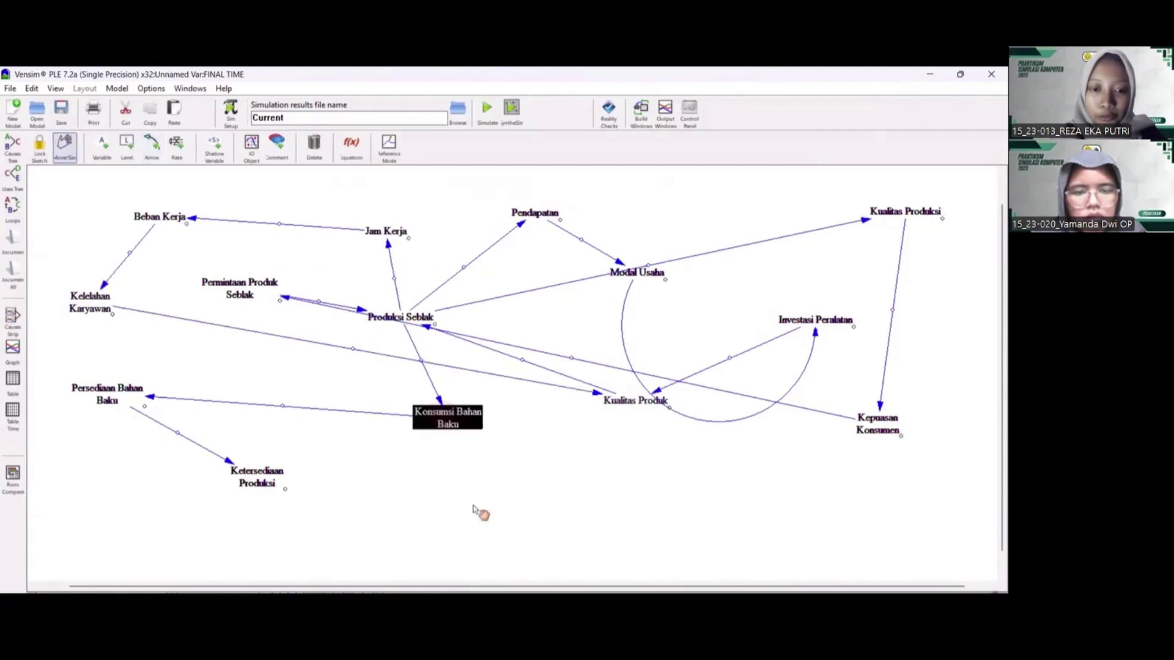
{"action": "left_click_drag", "start_coordinate": [481, 514], "coordinate": [481, 515]}
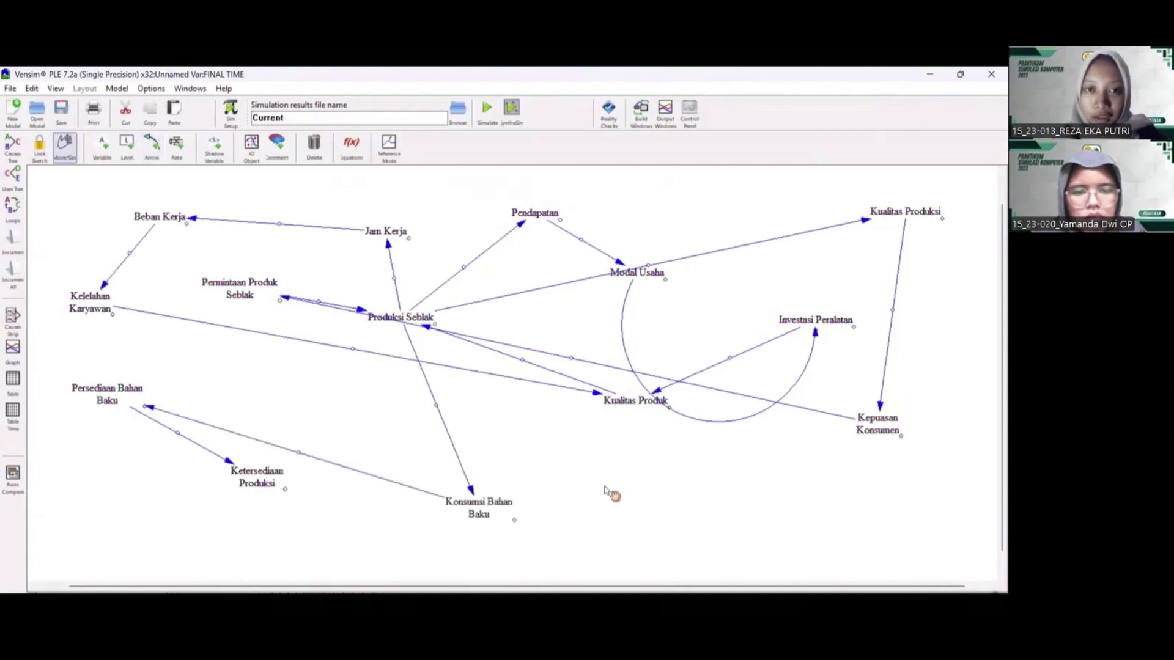
{"action": "left_click", "coordinate": [630, 411]}
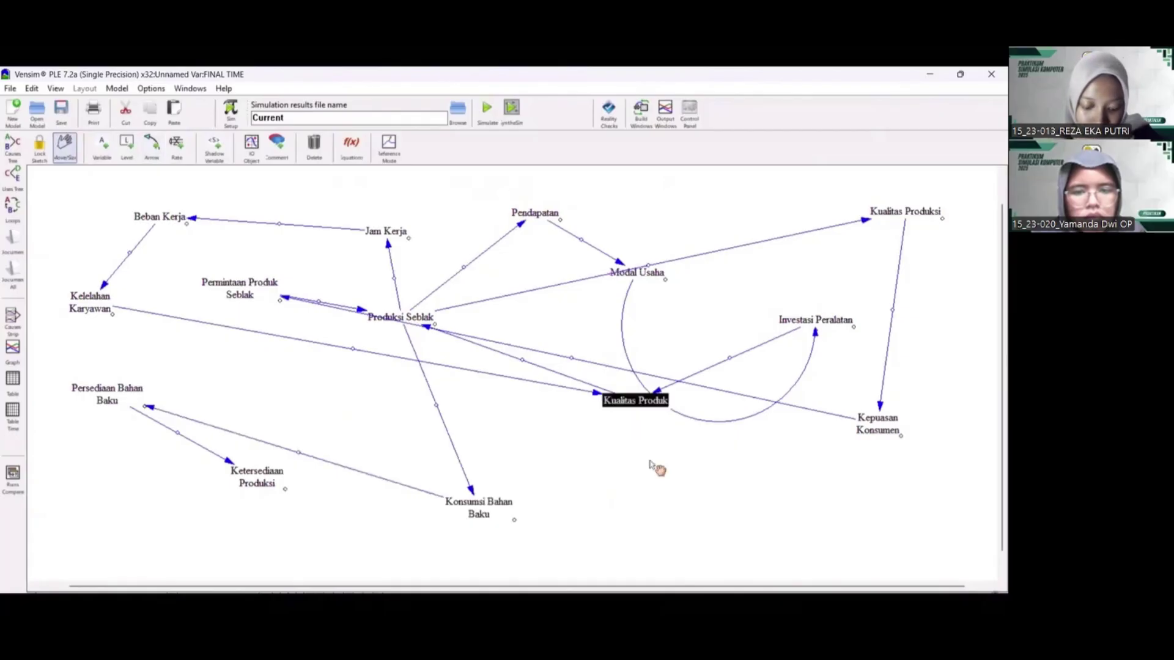
{"action": "left_click", "coordinate": [657, 468]}
Move Produksi Seblak slightly right, and curve the arrows from Produksi Seblak to Jam Kerja and from Jam Kerja to Beban Kerja
{"action": "left_click", "coordinate": [406, 320]}
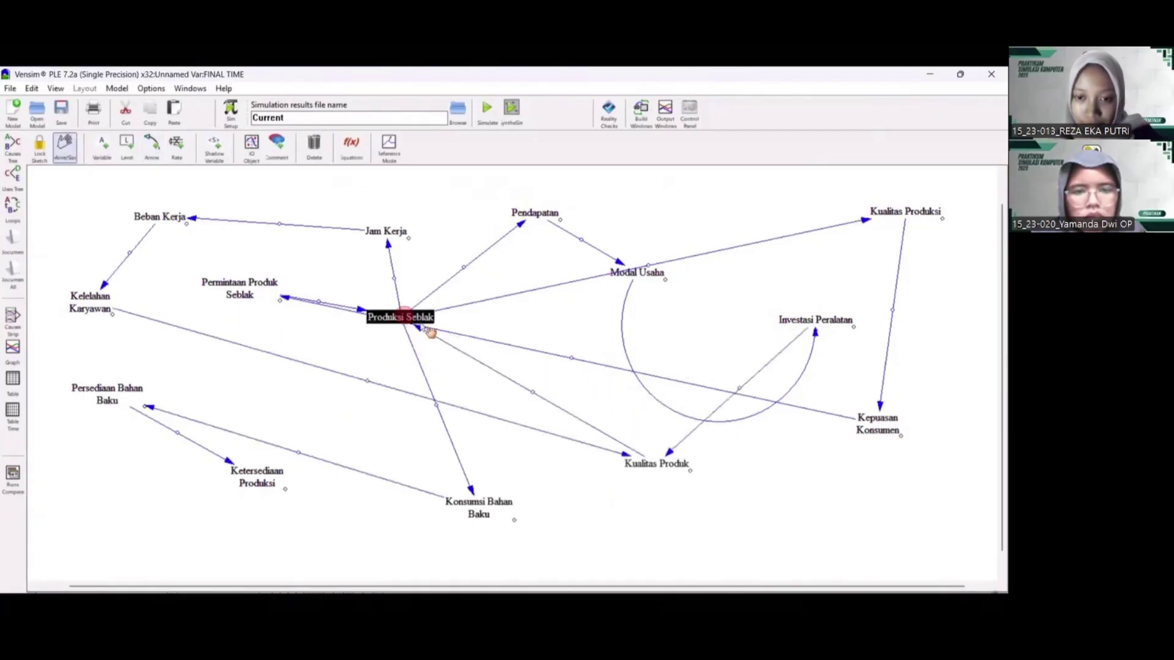
{"action": "left_click", "coordinate": [463, 330]}
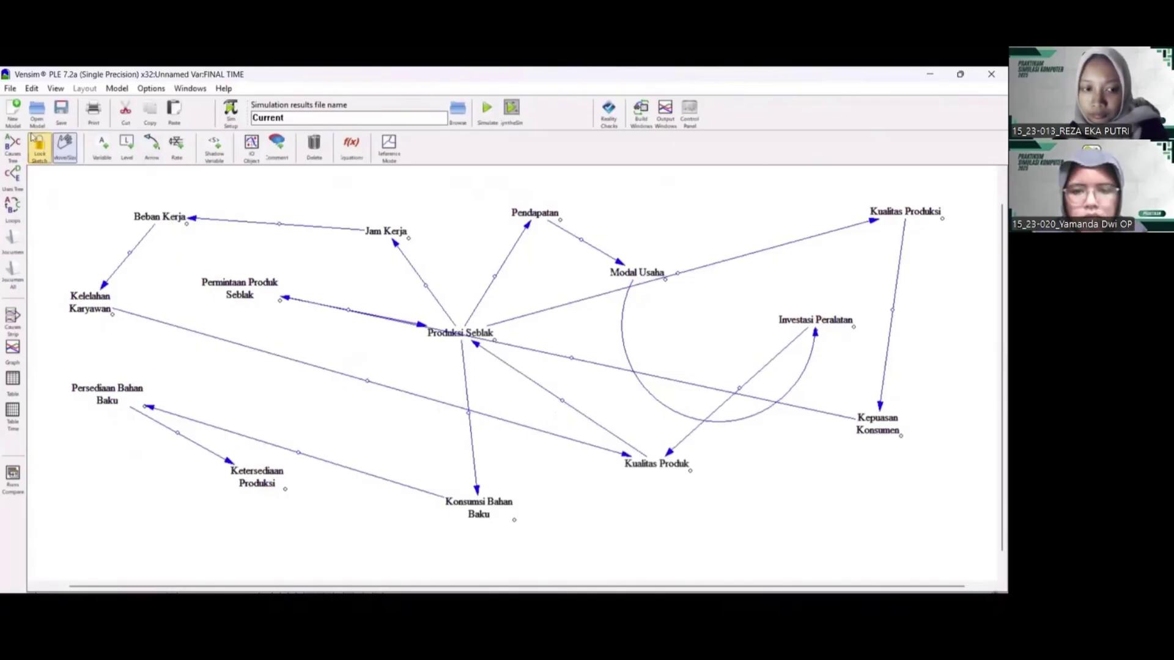
{"action": "left_click", "coordinate": [272, 217]}
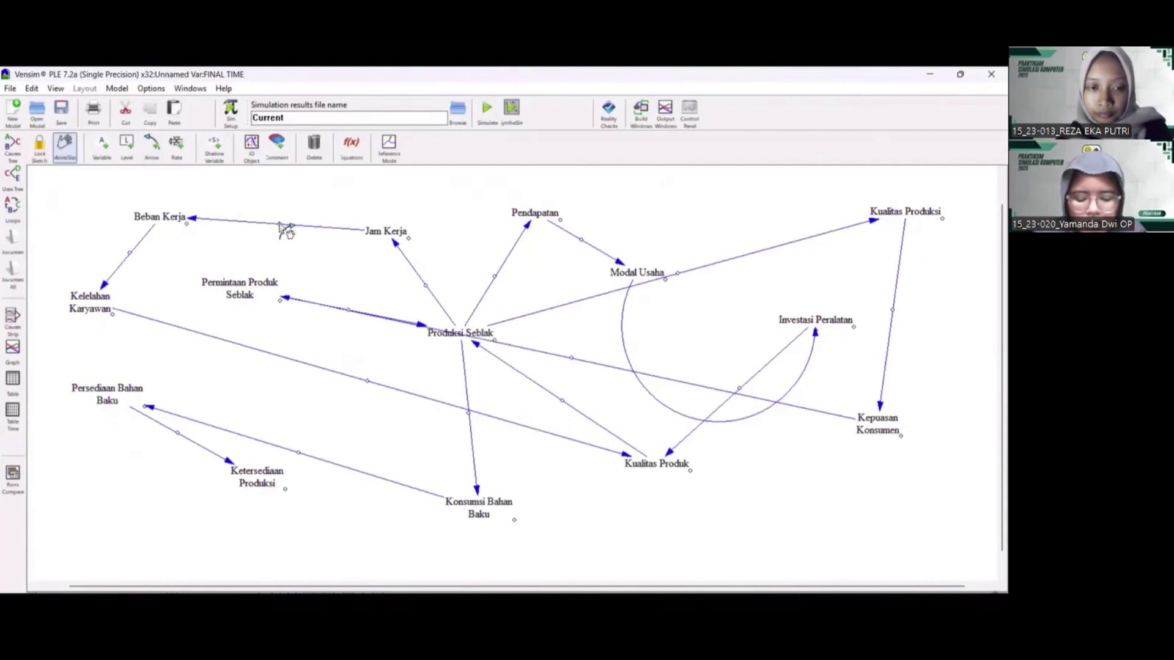
{"action": "left_click_drag", "start_coordinate": [280, 224], "coordinate": [275, 190]}
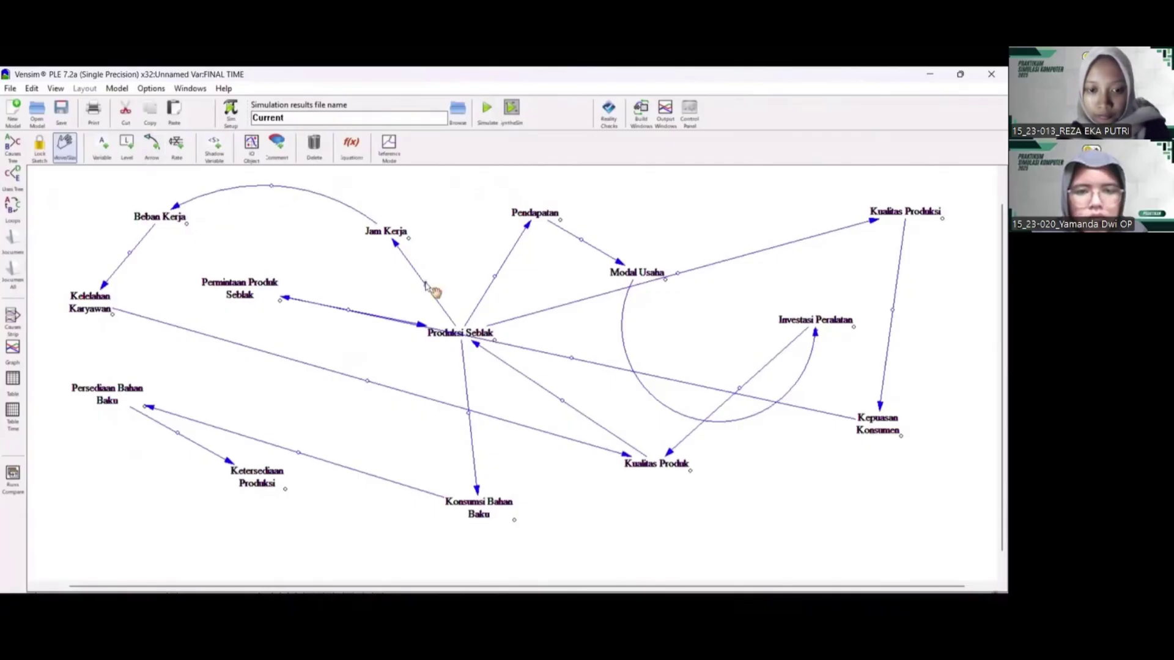
{"action": "mouse_move", "coordinate": [430, 273]}
{"action": "left_mouse_down"}
{"action": "mouse_move", "coordinate": [443, 278]}
{"action": "mouse_move", "coordinate": [441, 263]}
{"action": "left_mouse_up"}
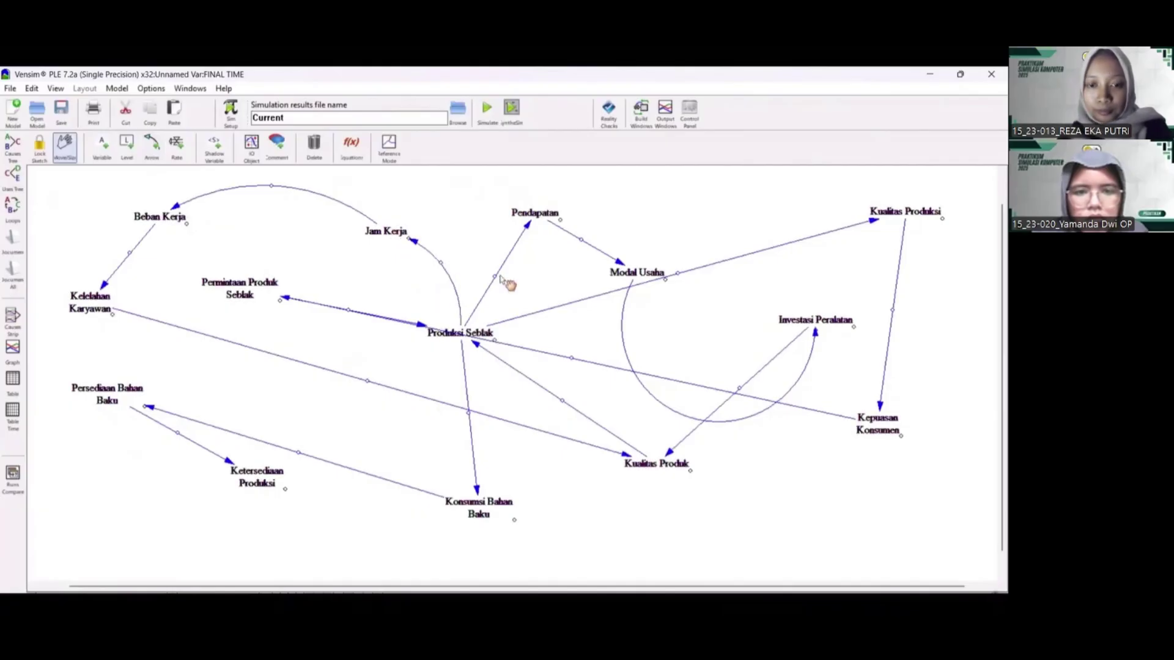
Curve the arrows from Produksi Seblak to Pendapatan and from Pendapatan to Modal Usaha outward and upward
{"action": "left_click", "coordinate": [496, 276]}
{"action": "left_click_drag", "start_coordinate": [496, 277], "coordinate": [481, 258]}
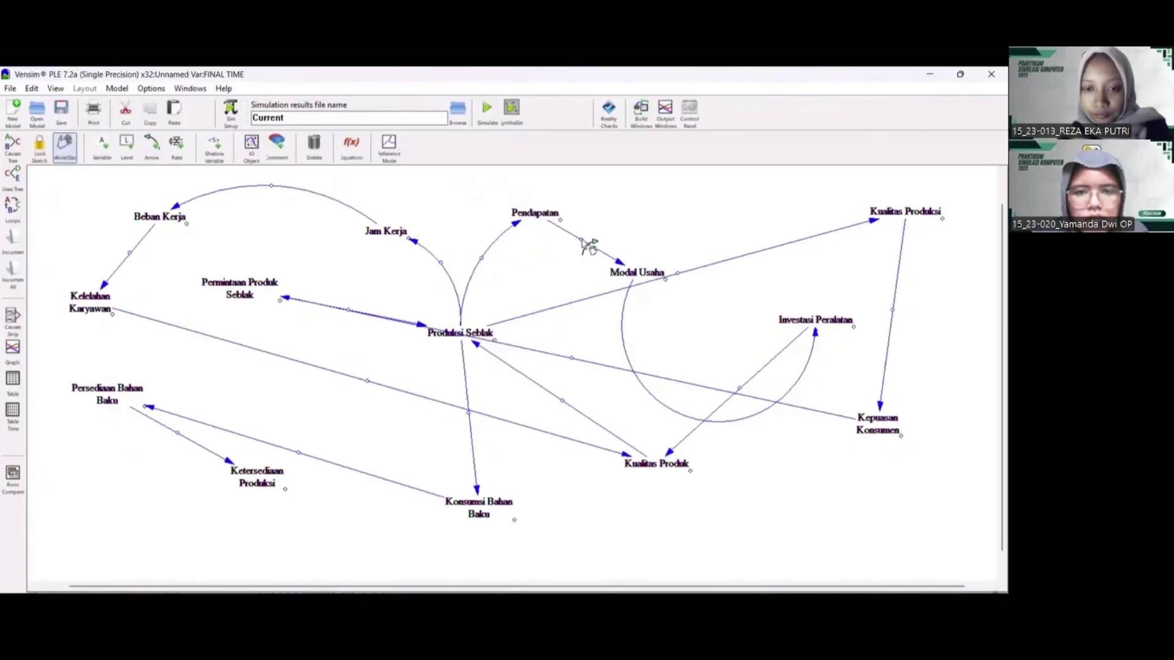
{"action": "left_click_drag", "start_coordinate": [588, 246], "coordinate": [609, 214]}
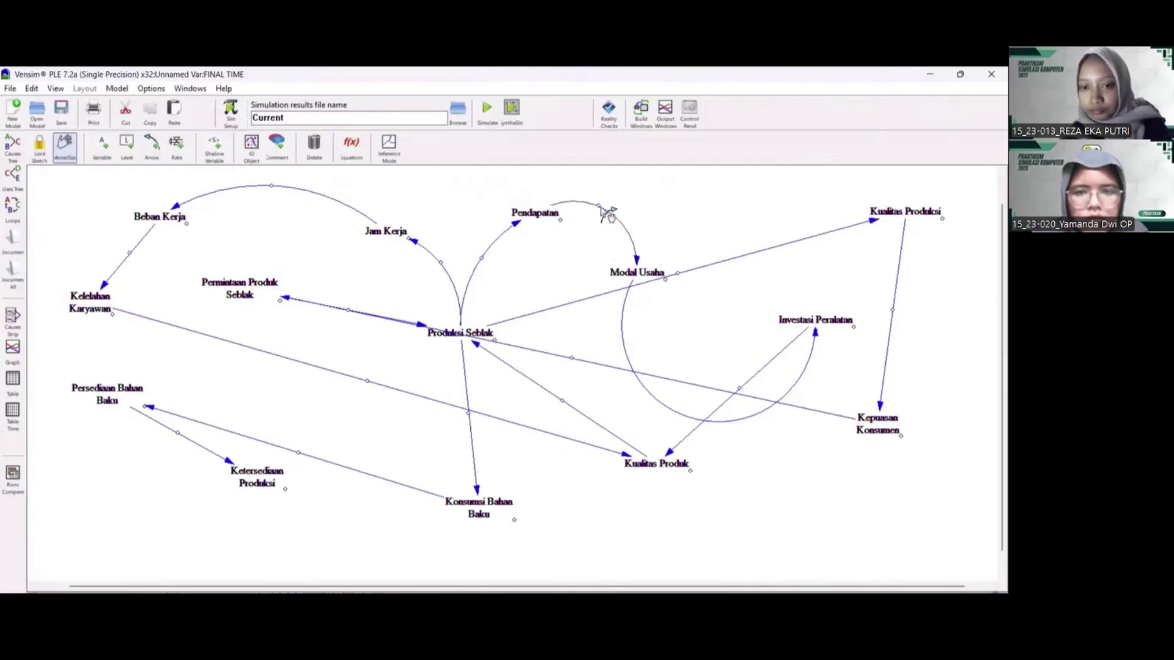
Curve the arrows from Produksi Seblak to Kualitas Produksi and from Investasi Peralatan to Kualitas Produk downward
{"action": "left_click", "coordinate": [680, 275]}
{"action": "left_click_drag", "start_coordinate": [678, 274], "coordinate": [695, 294]}
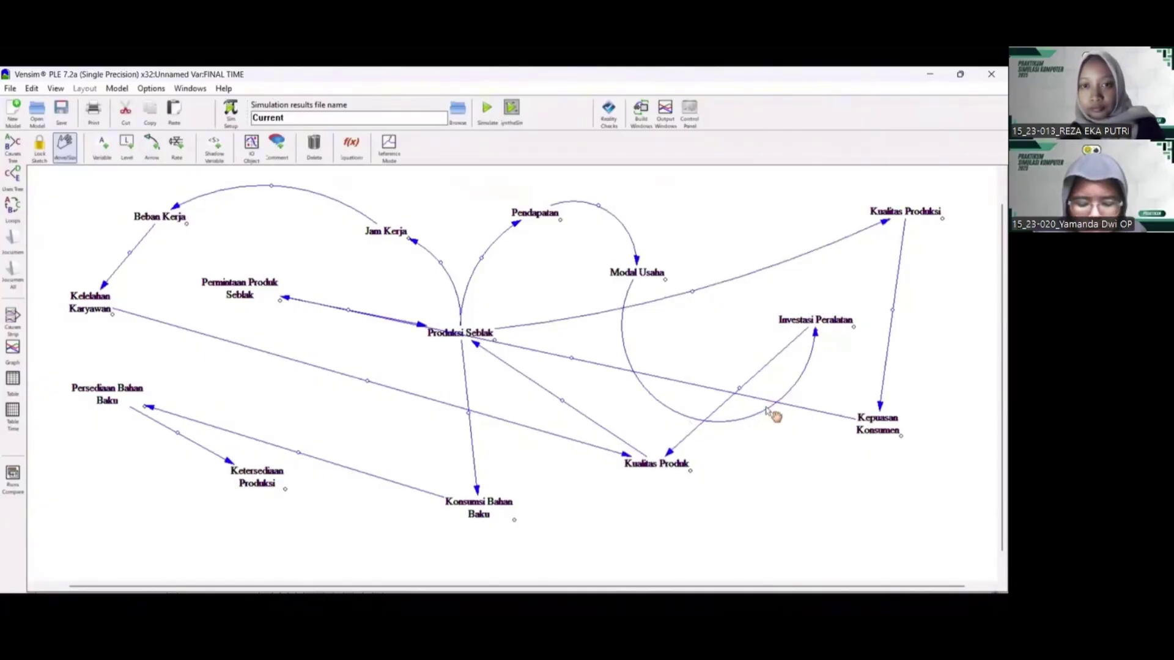
{"action": "left_click_drag", "start_coordinate": [741, 390], "coordinate": [785, 431]}
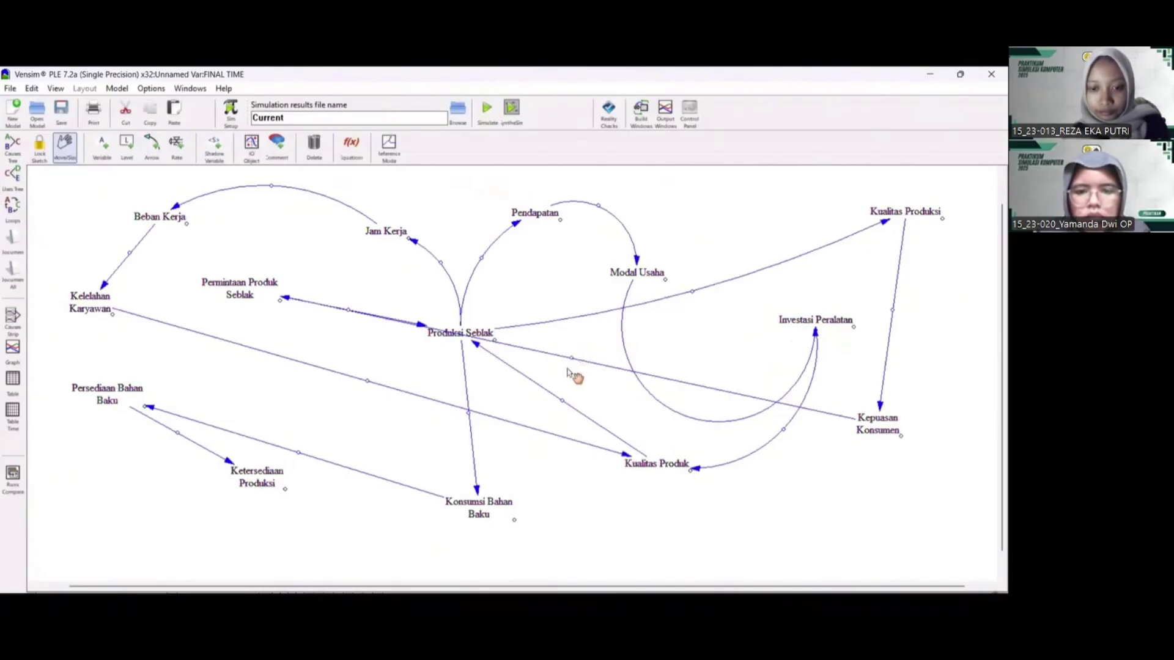
Curve the arrow from Permintaan Produk Seblak to Produksi Seblak upward, and nudge Produksi Seblak slightly down
{"action": "left_click", "coordinate": [348, 310]}
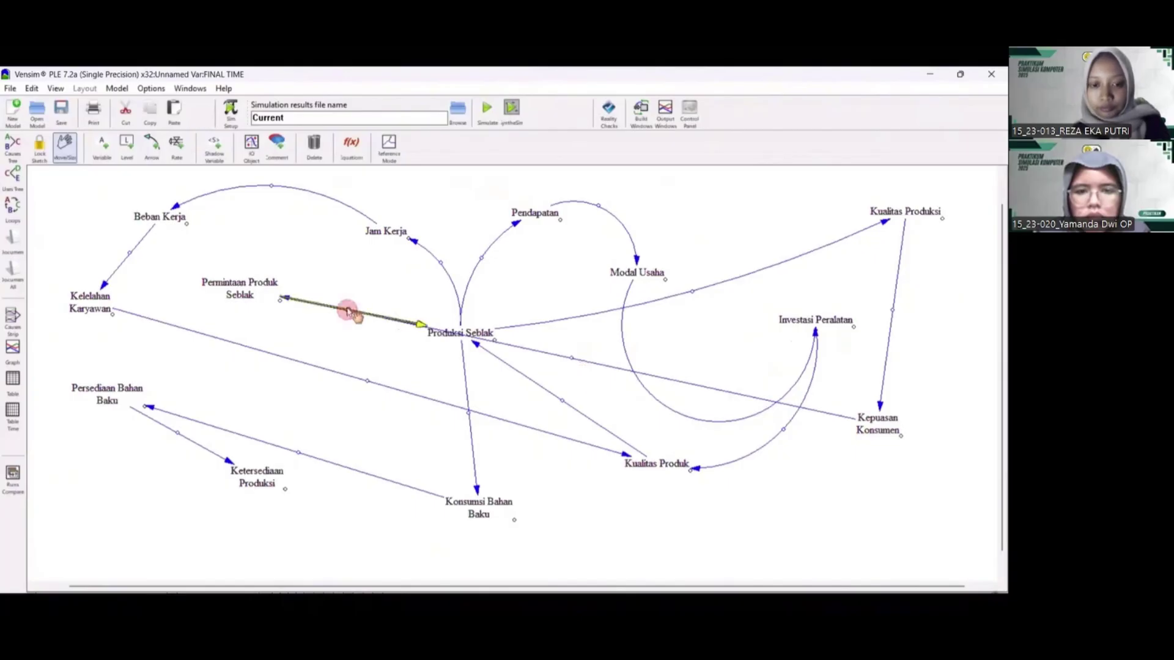
{"action": "left_click_drag", "start_coordinate": [348, 310], "coordinate": [350, 288]}
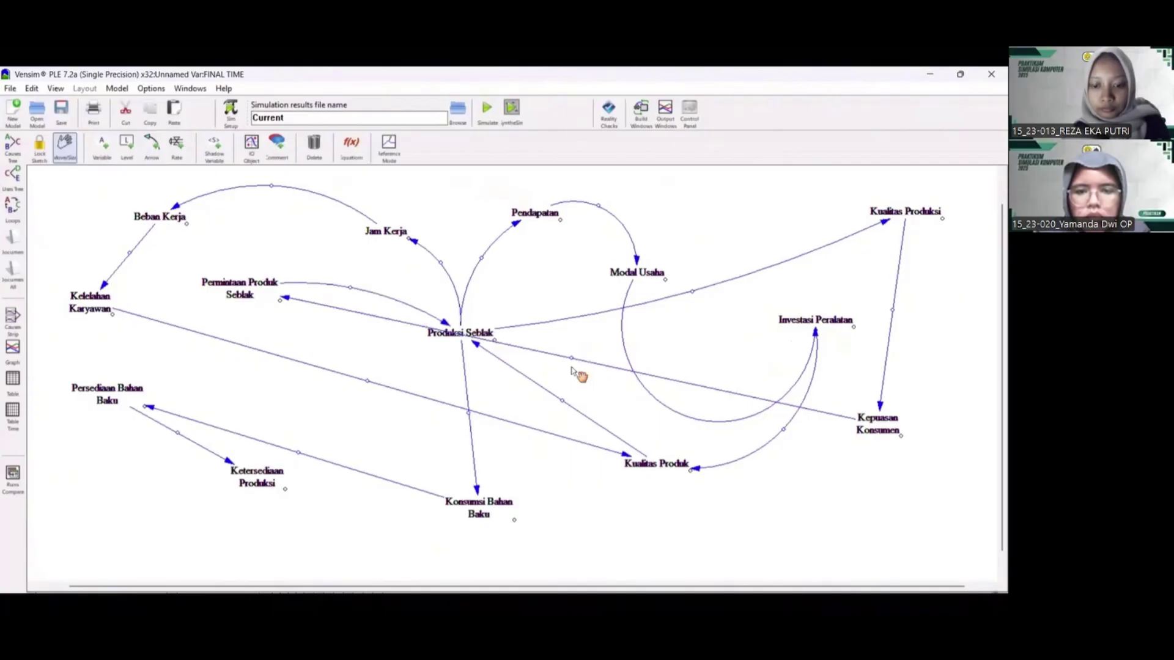
{"action": "left_click", "coordinate": [497, 341]}
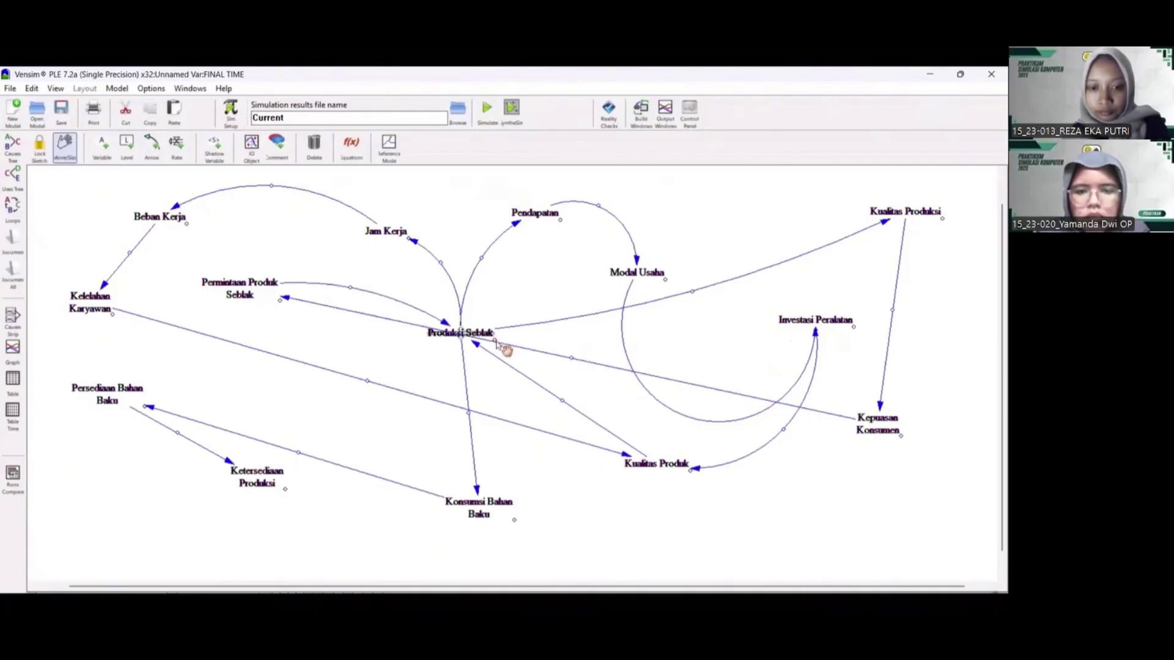
{"action": "mouse_move", "coordinate": [497, 342]}
{"action": "left_mouse_down"}
{"action": "mouse_move", "coordinate": [498, 360]}
{"action": "mouse_move", "coordinate": [510, 352]}
{"action": "left_mouse_up"}
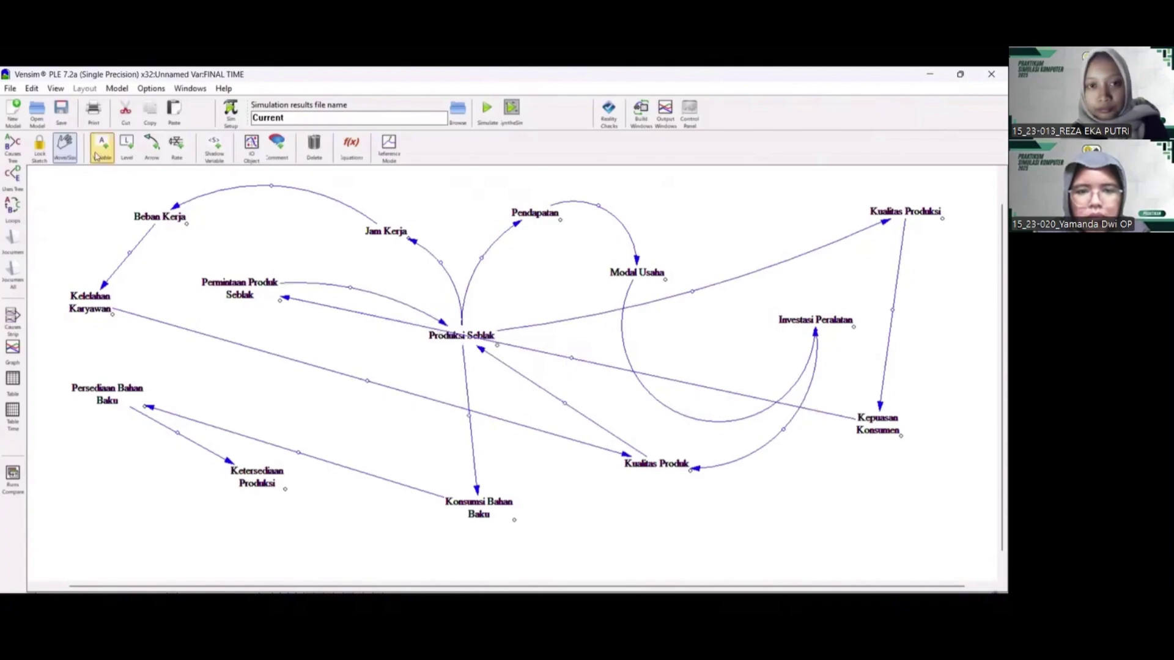
Move Kepuasan Konsumen straight down until it sits lower than Kualitas Produk
{"action": "left_click", "coordinate": [71, 147]}
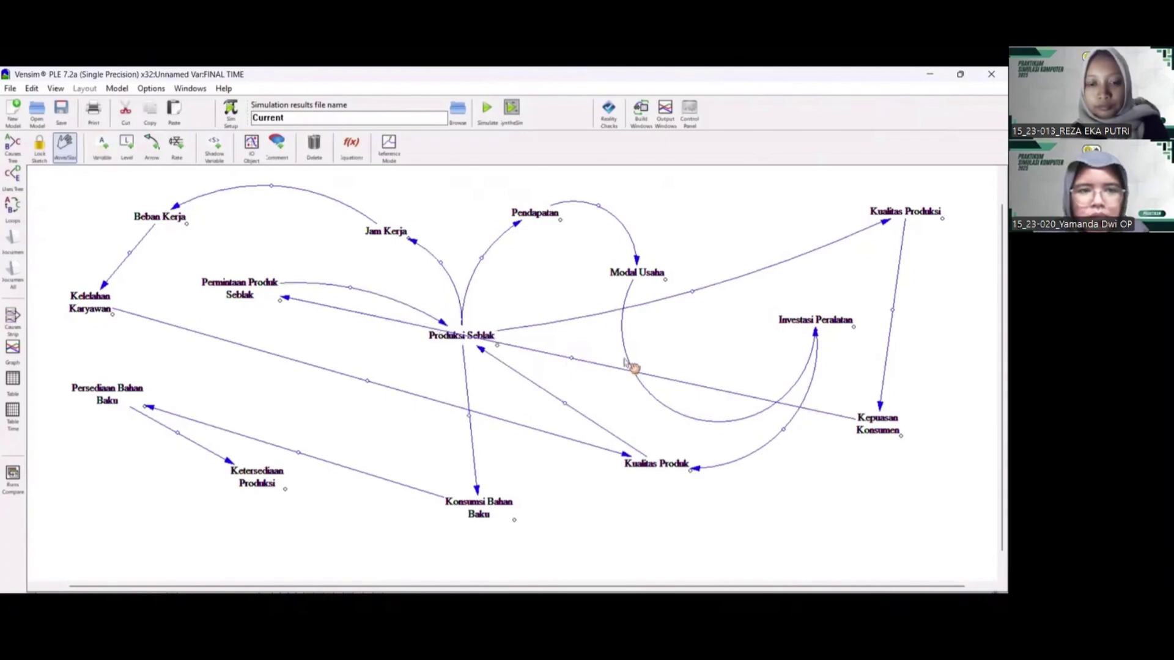
{"action": "left_click_drag", "start_coordinate": [891, 434], "coordinate": [876, 533]}
{"action": "left_click", "coordinate": [868, 546]}
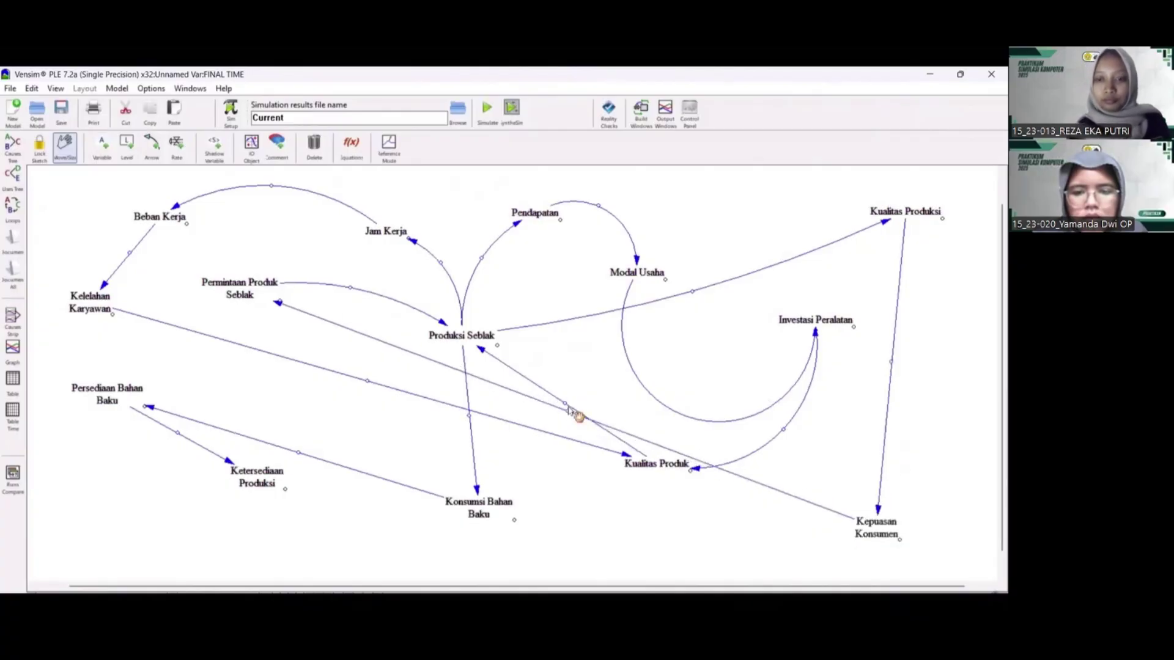
Curve the arrows from Kualitas Produk to Produksi Seblak and Kualitas Produksi to Kepuasan Konsumen, and adjust the Produksi Seblak to Kualitas Produksi curve
{"action": "left_click_drag", "start_coordinate": [568, 408], "coordinate": [575, 383]}
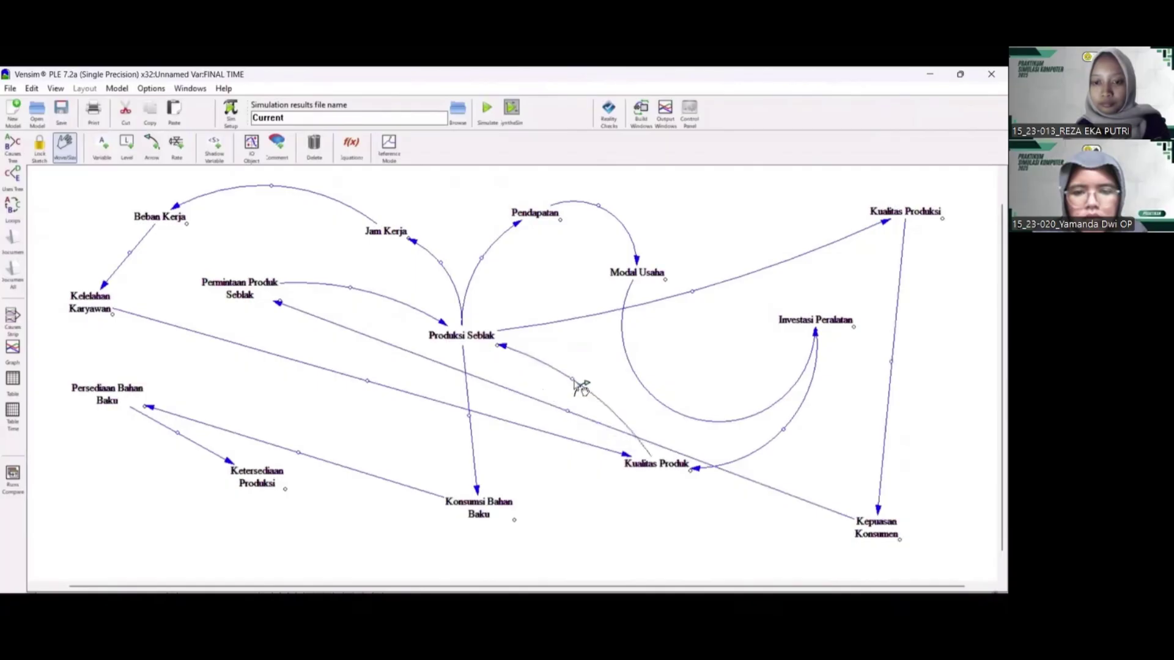
{"action": "left_click", "coordinate": [568, 411]}
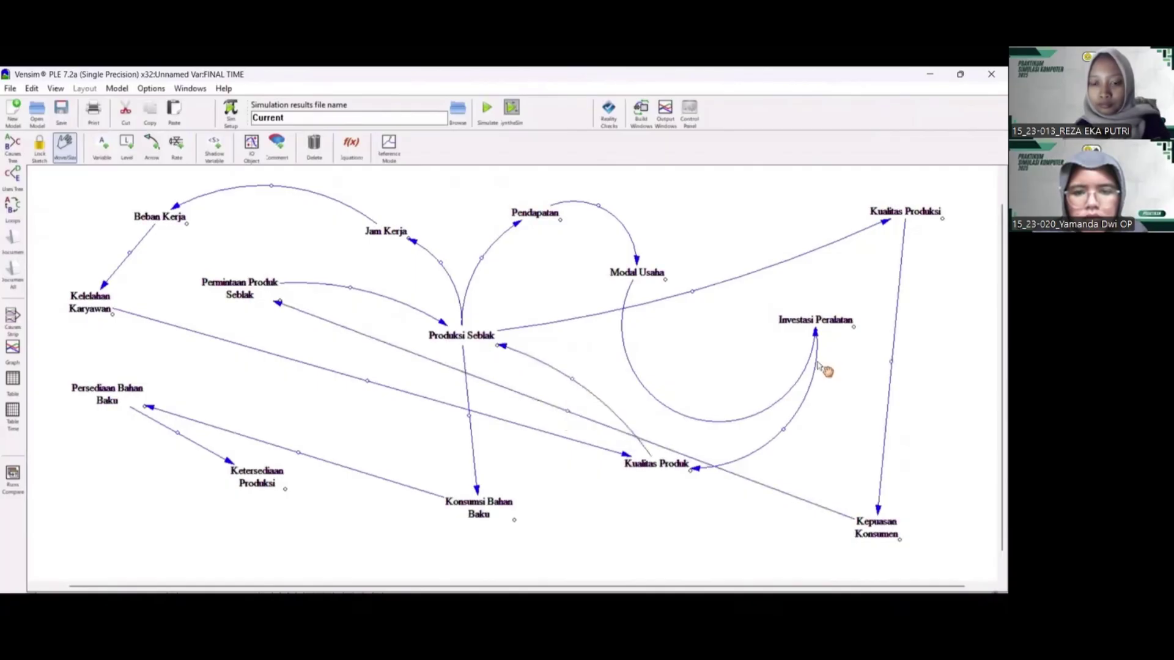
{"action": "left_click", "coordinate": [893, 363]}
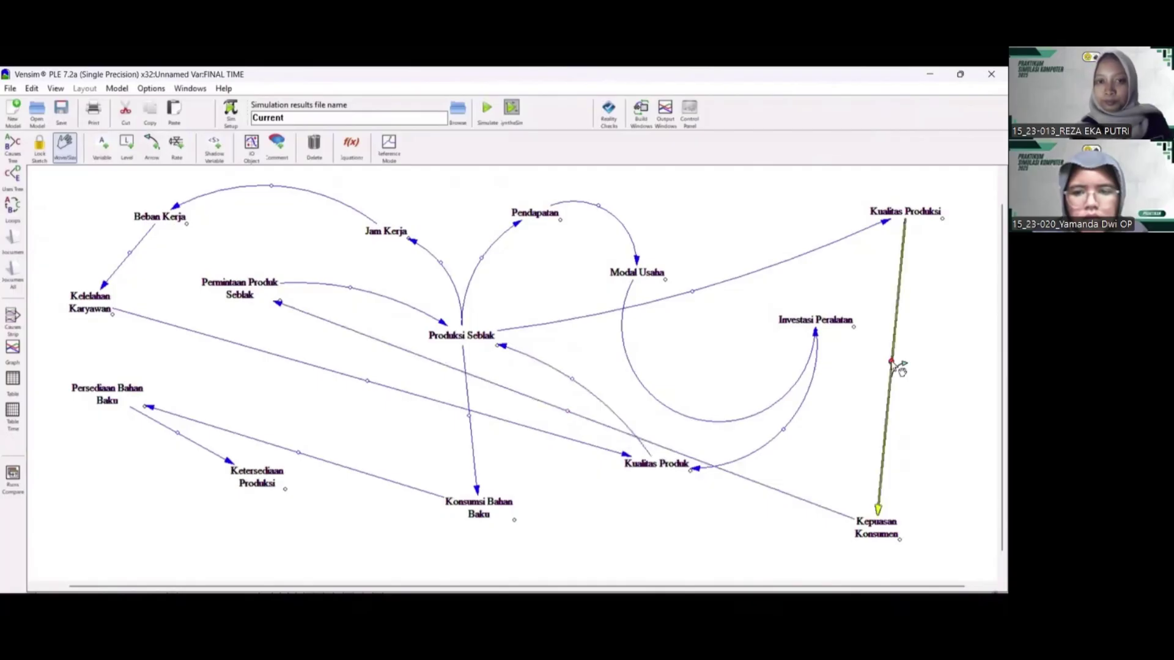
{"action": "left_click_drag", "start_coordinate": [892, 363], "coordinate": [924, 380]}
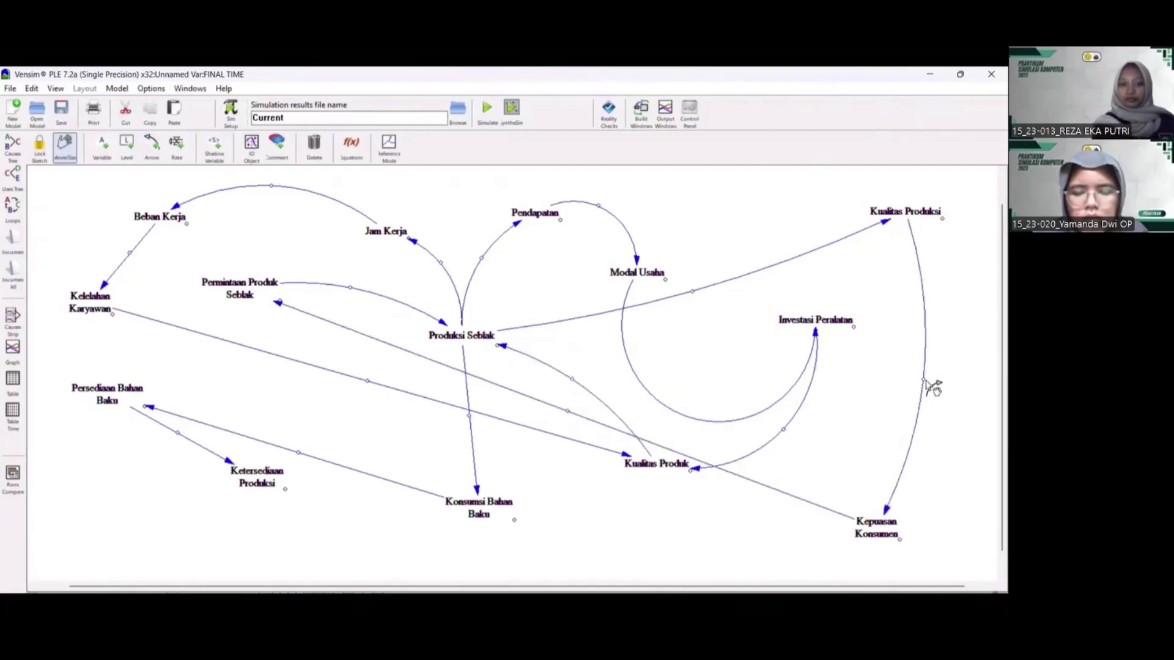
{"action": "left_click_drag", "start_coordinate": [692, 291], "coordinate": [695, 303]}
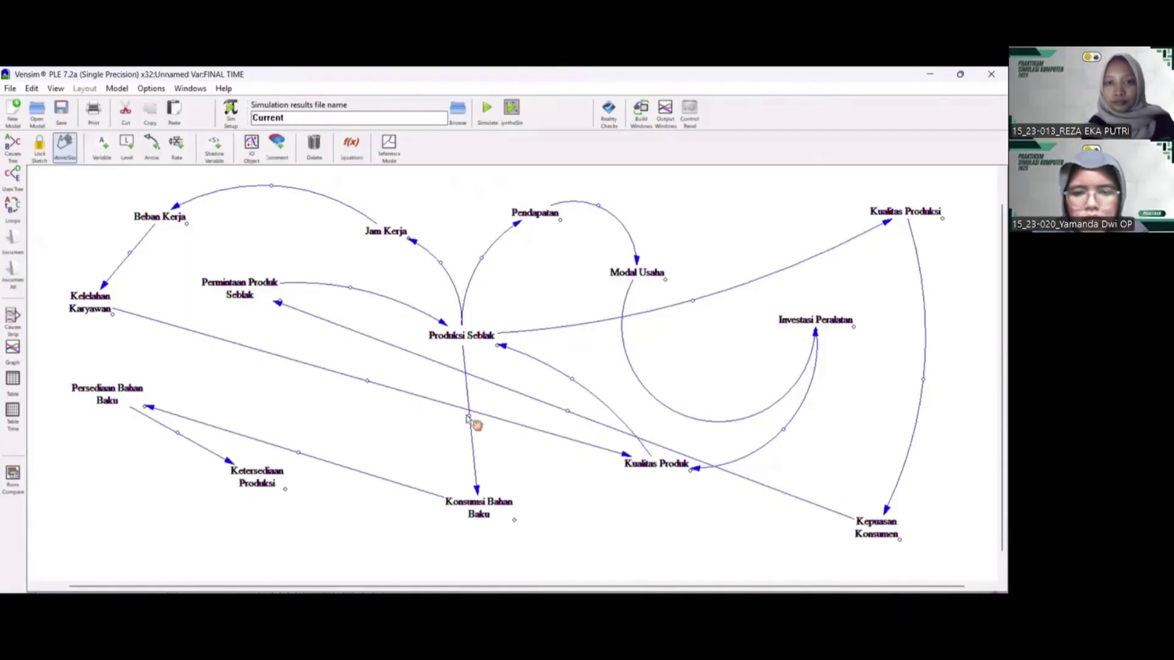
Curve the arrows linking Produksi Seblak, Konsumsi Bahan Baku, Persediaan Bahan Baku and Ketersediaan Produksi, declining to save the sketch for automated backup
{"action": "left_click_drag", "start_coordinate": [467, 417], "coordinate": [447, 412]}
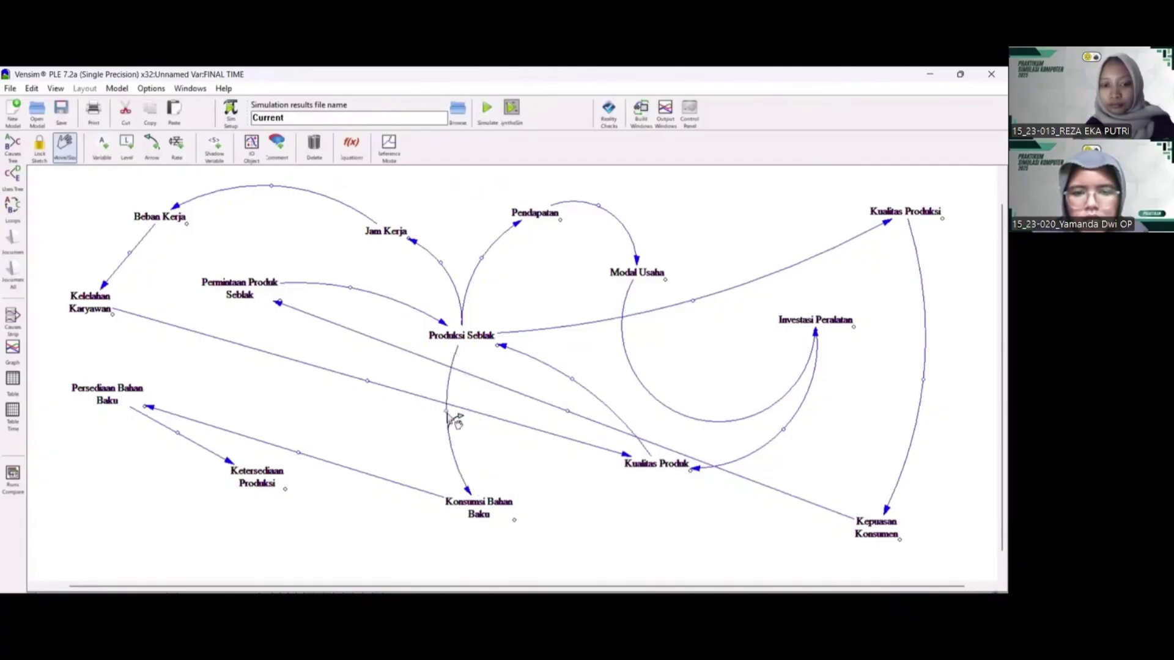
{"action": "left_click", "coordinate": [299, 454]}
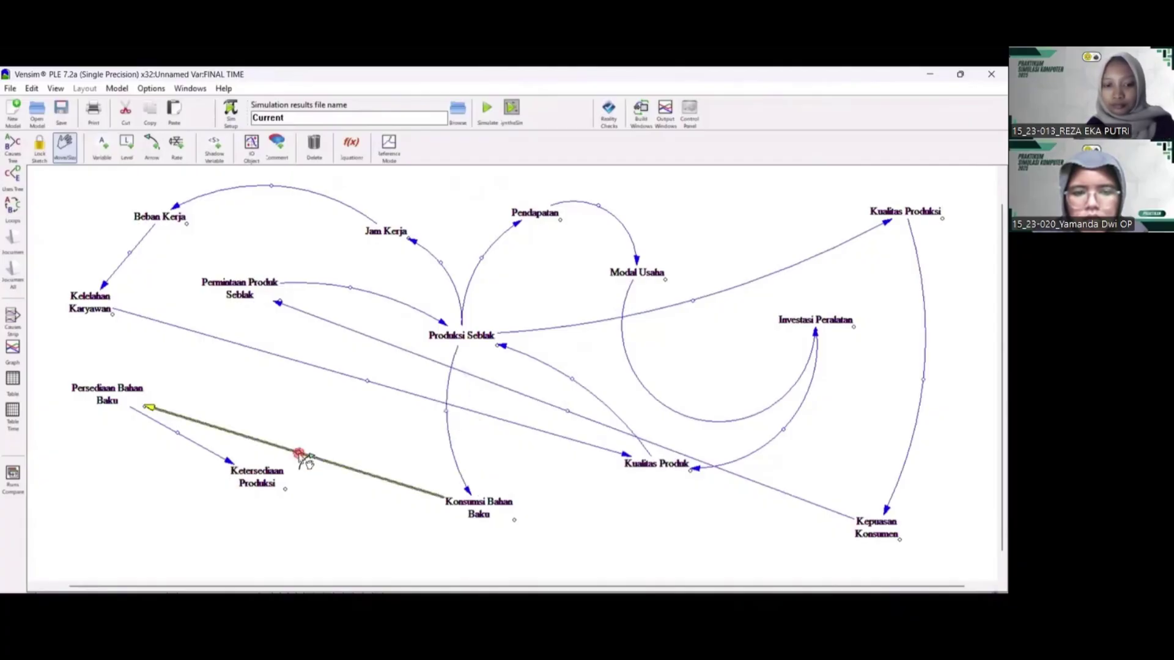
{"action": "left_click_drag", "start_coordinate": [299, 454], "coordinate": [308, 419]}
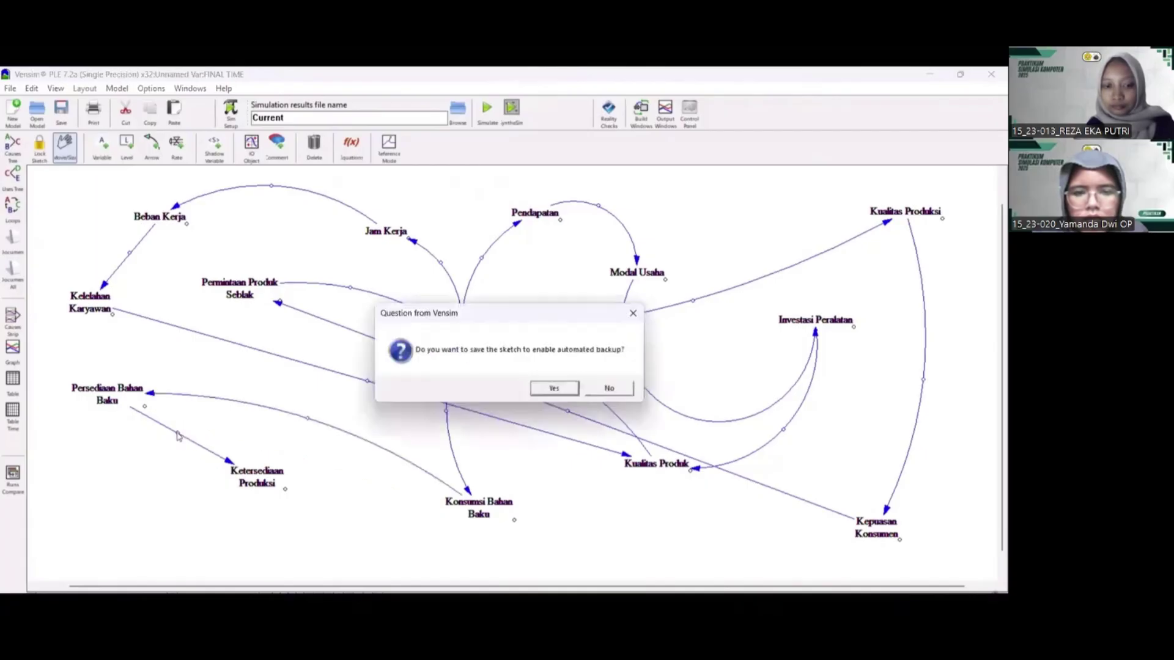
{"action": "left_click", "coordinate": [601, 392]}
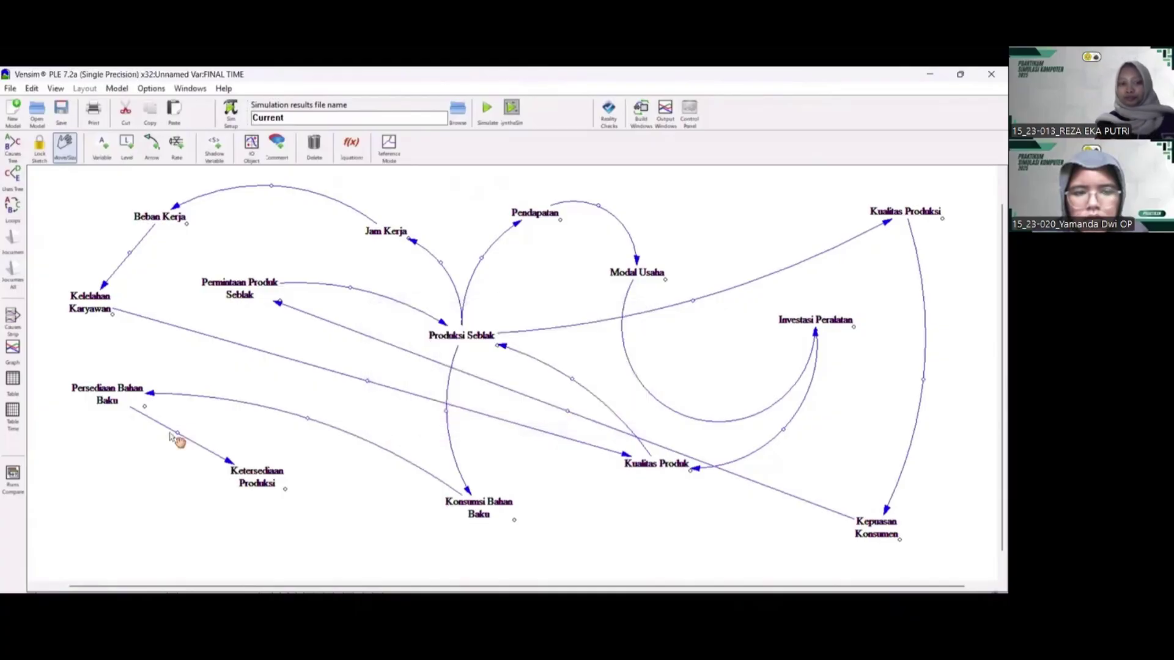
{"action": "left_click_drag", "start_coordinate": [174, 436], "coordinate": [167, 472]}
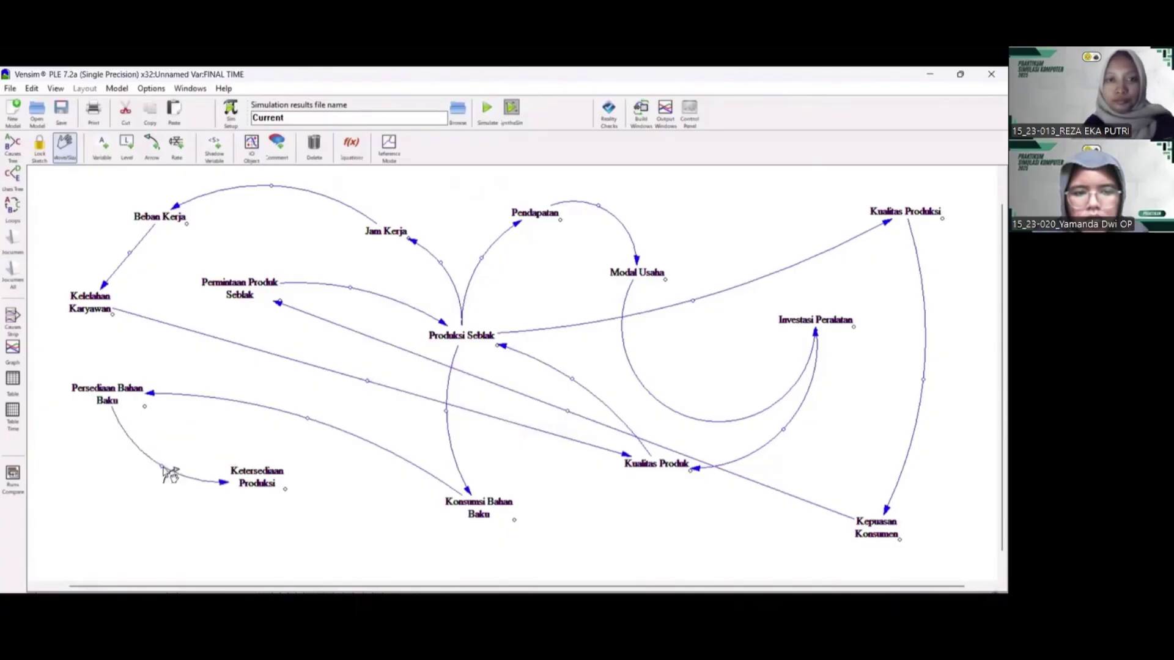
Curve the arrow from Beban Kerja to Kelelahan Karyawan outward, and increase the Permintaan Produk Seblak to Produksi Seblak curve
{"action": "left_click_drag", "start_coordinate": [129, 252], "coordinate": [101, 234]}
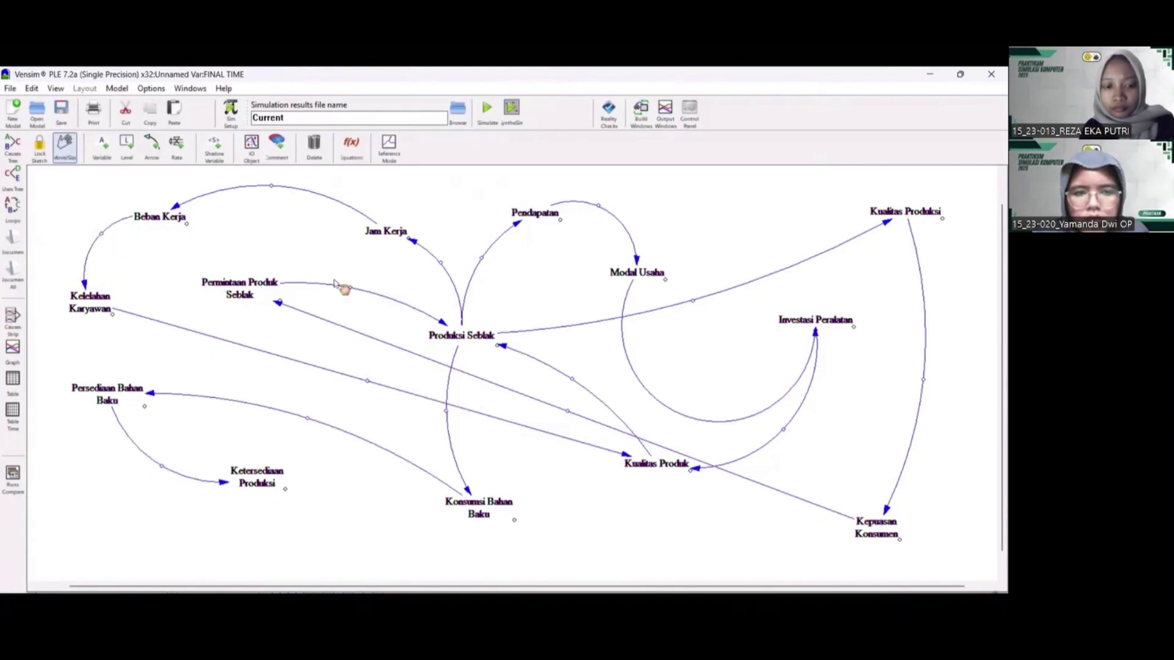
{"action": "left_click", "coordinate": [352, 288]}
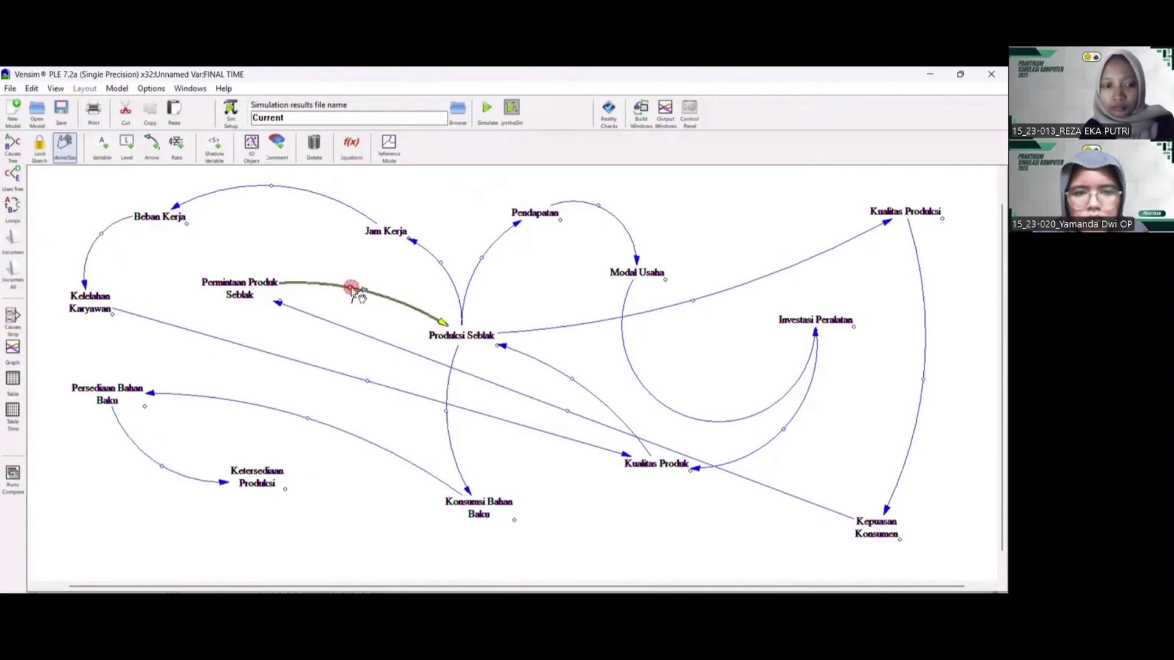
{"action": "left_click_drag", "start_coordinate": [352, 288], "coordinate": [349, 275]}
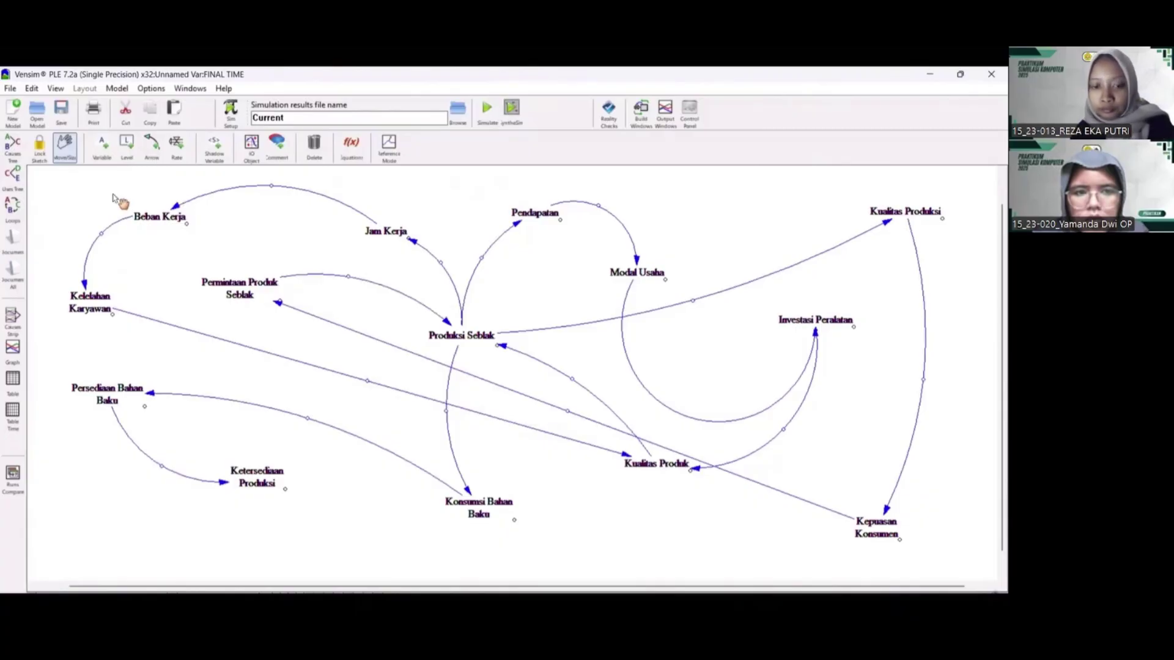
Set the view's default arrow color to bright green for the whole diagram
{"action": "key", "text": "ctrl+a"}
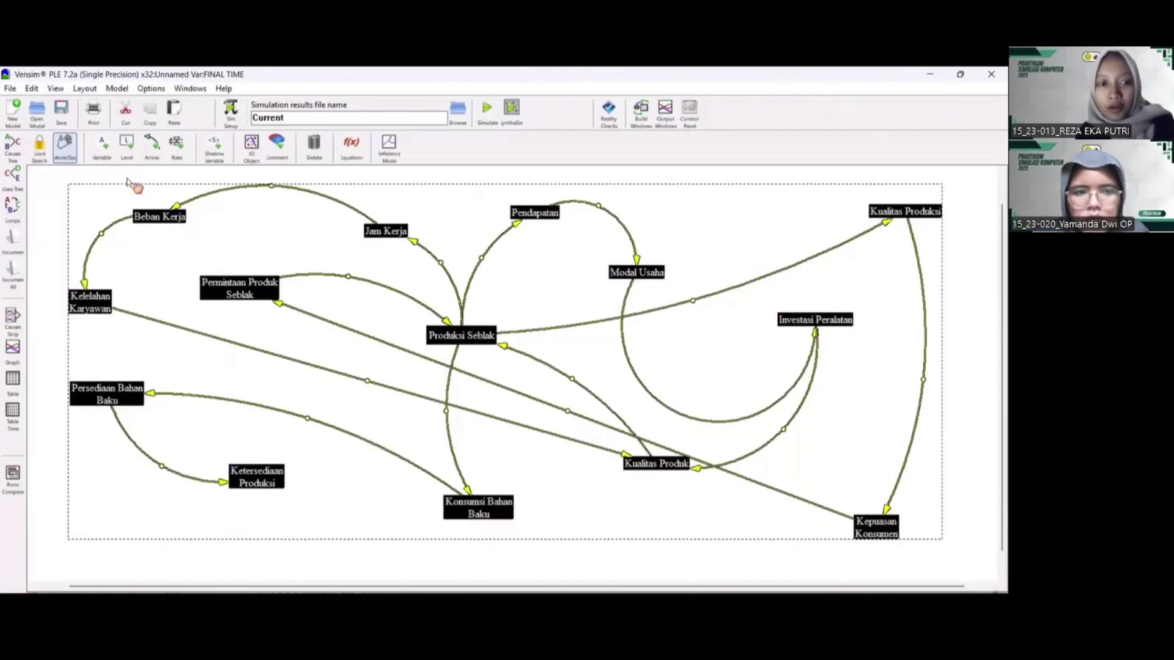
{"action": "right_click", "coordinate": [127, 179]}
{"action": "left_click", "coordinate": [95, 179]}
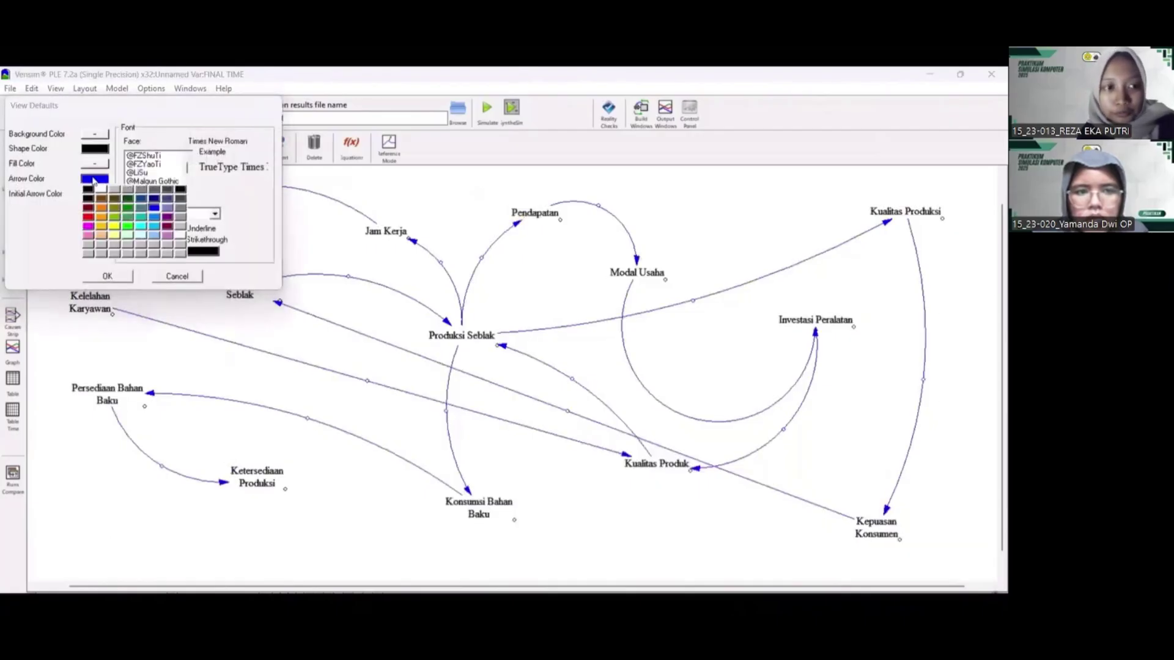
{"action": "left_click", "coordinate": [128, 227]}
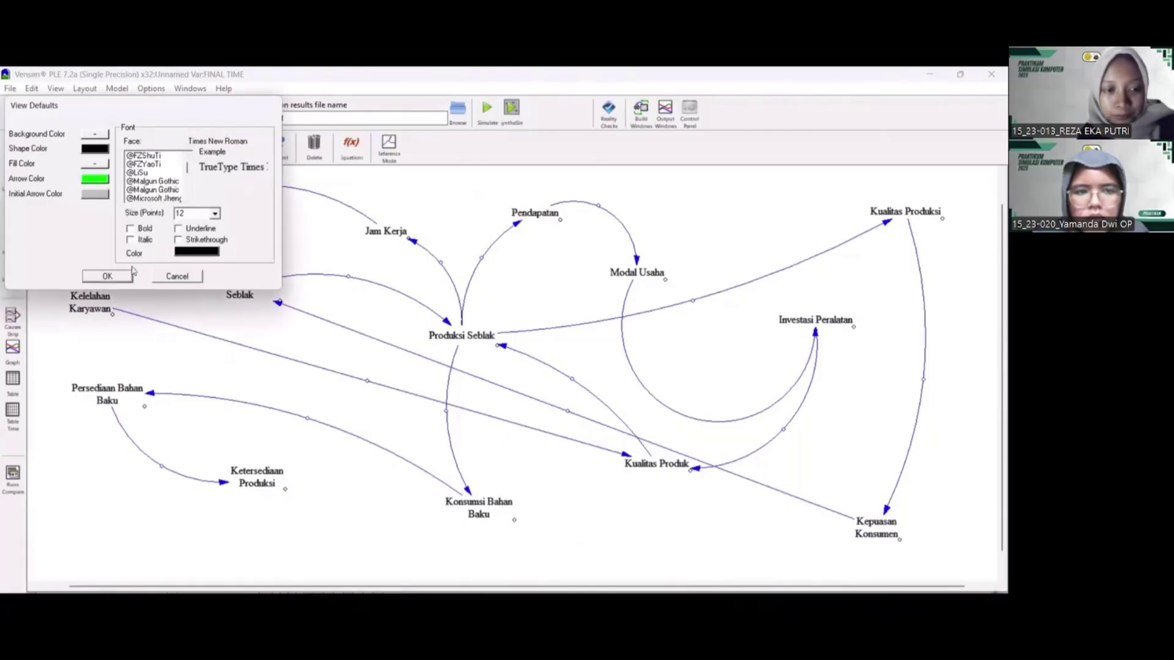
{"action": "left_click", "coordinate": [108, 276]}
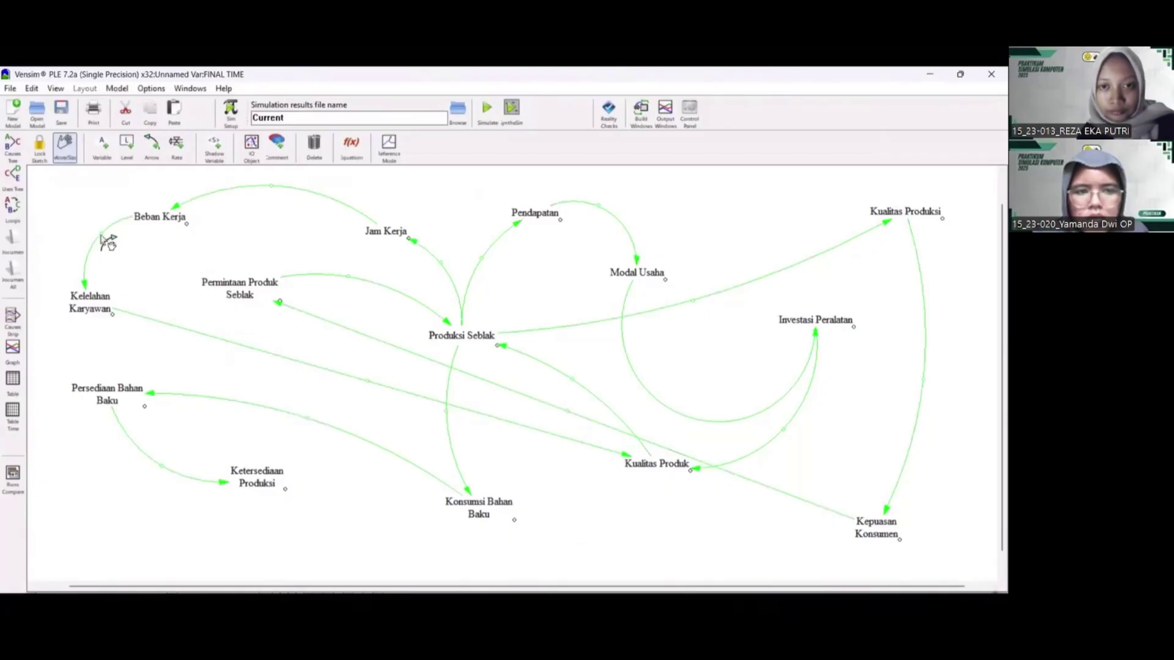
Set the polarity of the arrow from Permintaan Produk Seblak to Produksi Seblak to +
{"action": "right_click", "coordinate": [354, 282]}
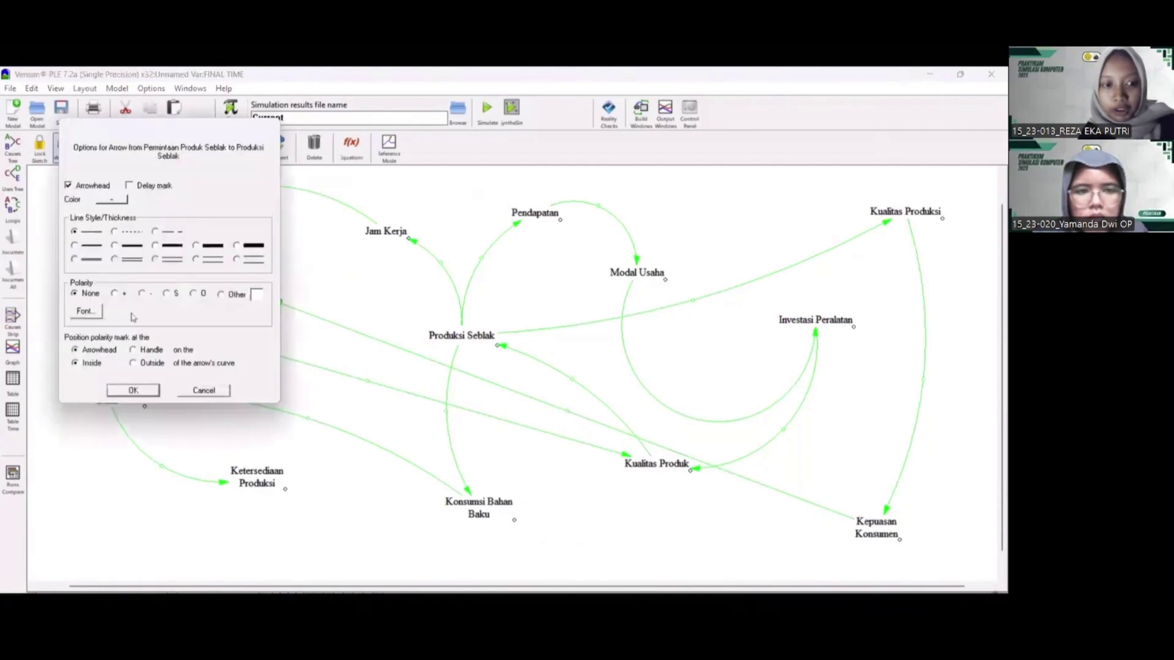
{"action": "left_click", "coordinate": [115, 294]}
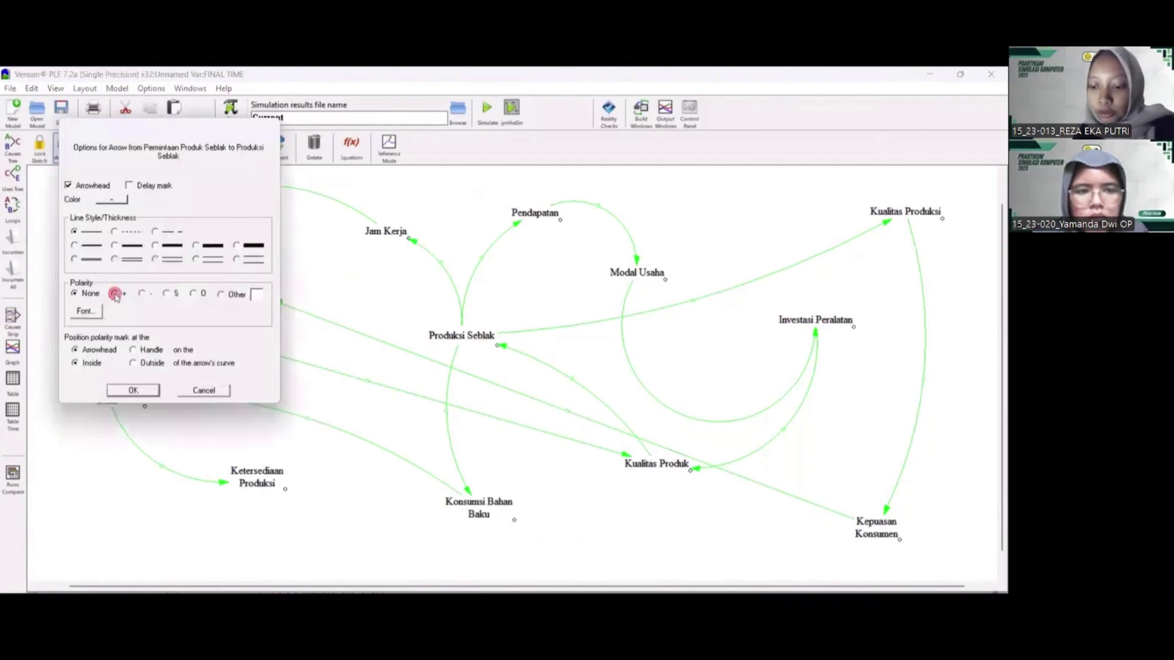
{"action": "left_click", "coordinate": [132, 391]}
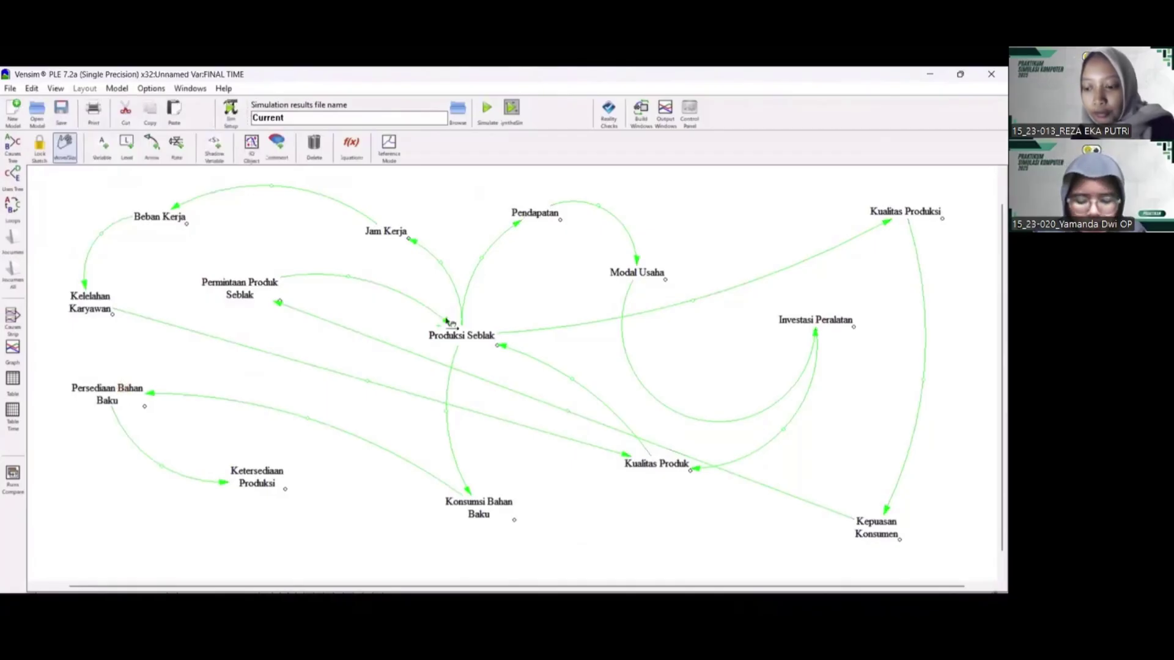
Set the polarity to + on the arrows from Produksi Seblak to Pendapatan and from Pendapatan to Modal Usaha
{"action": "right_click", "coordinate": [482, 259]}
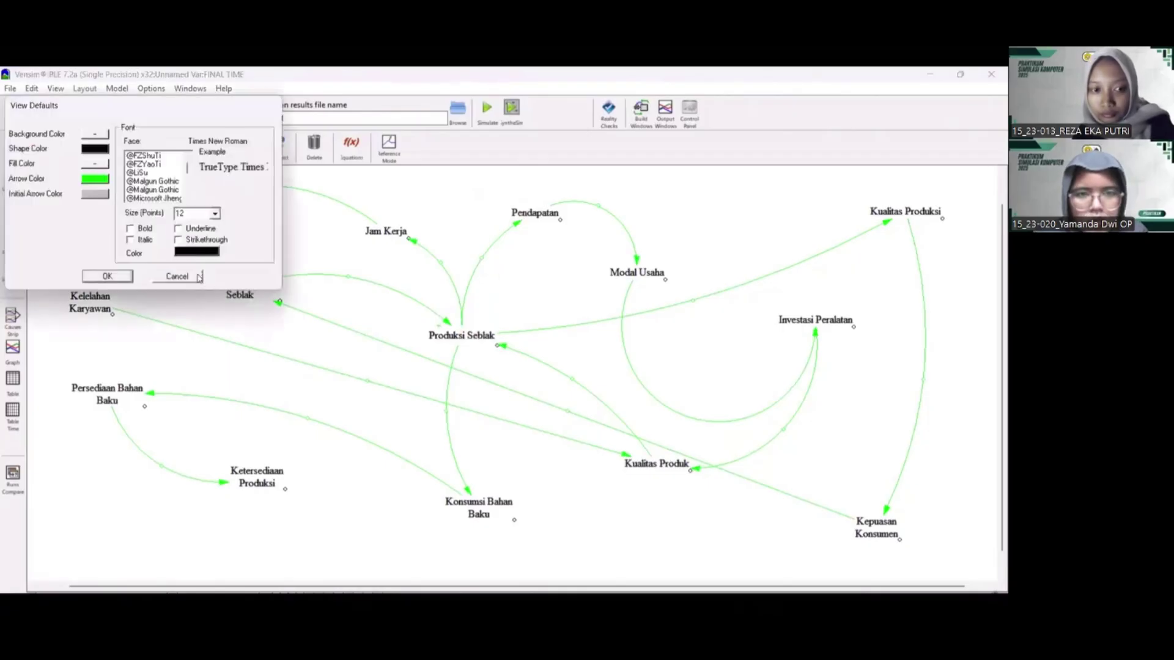
{"action": "left_click", "coordinate": [197, 276]}
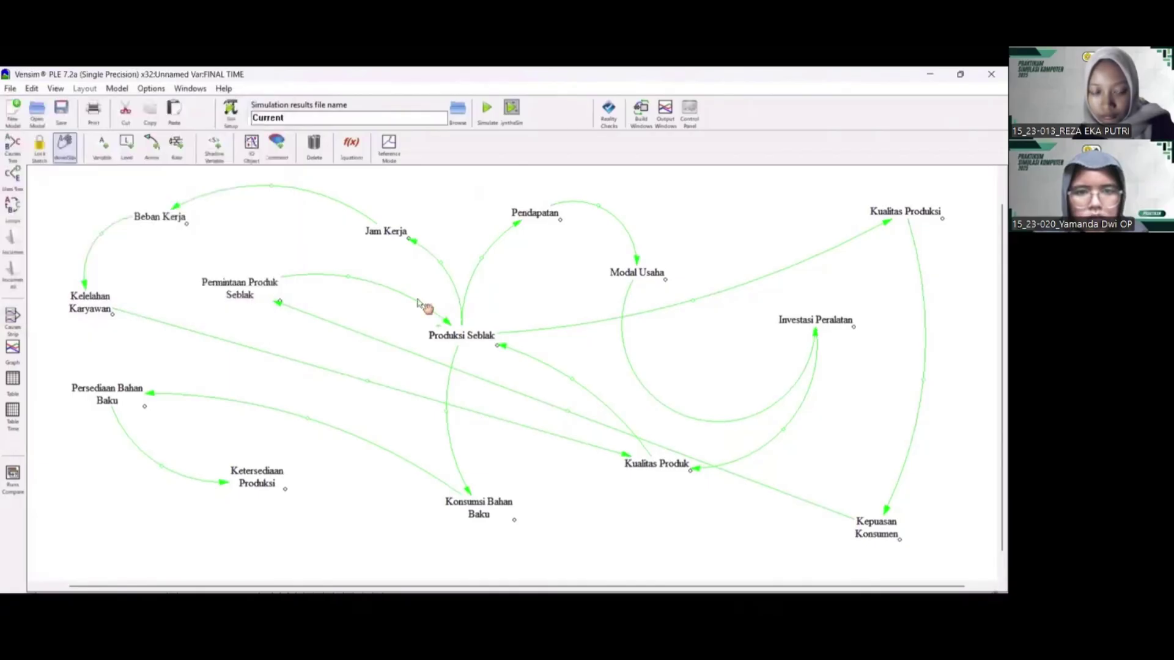
{"action": "left_click", "coordinate": [483, 260]}
{"action": "right_click", "coordinate": [482, 260]}
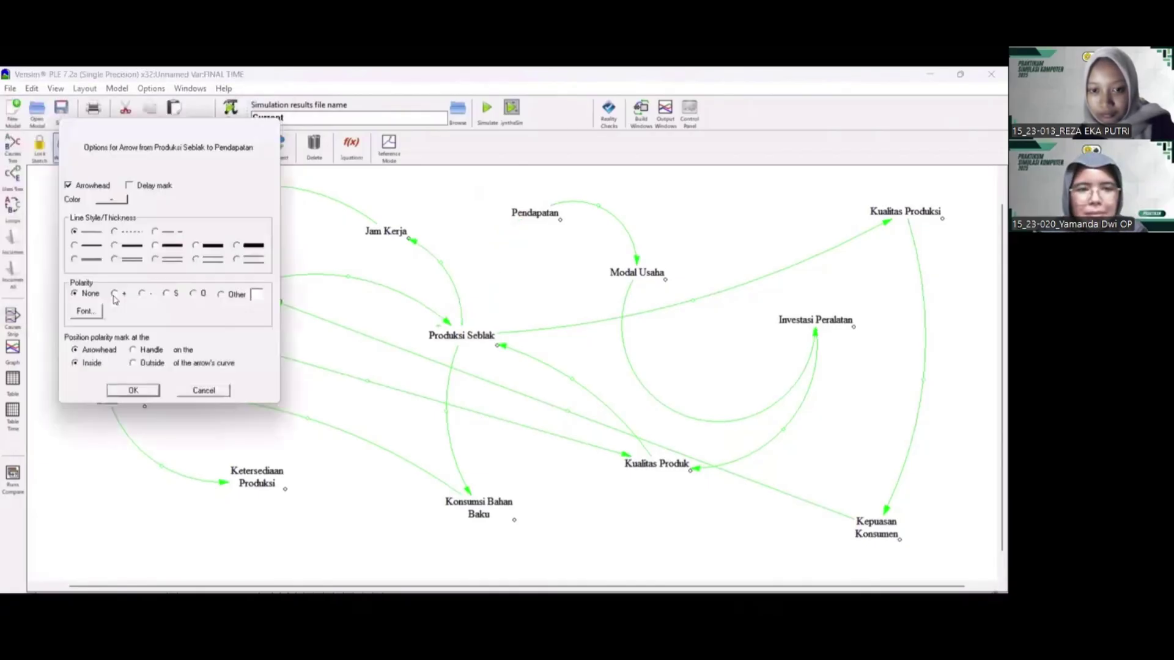
{"action": "left_click", "coordinate": [129, 390]}
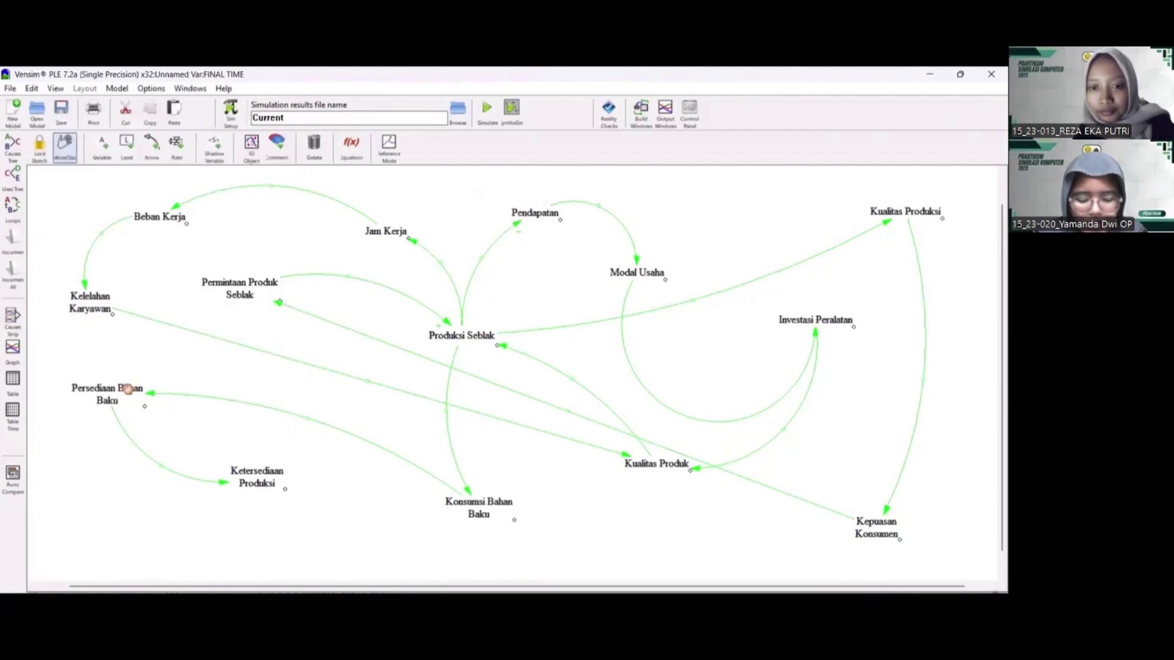
{"action": "right_click", "coordinate": [604, 211]}
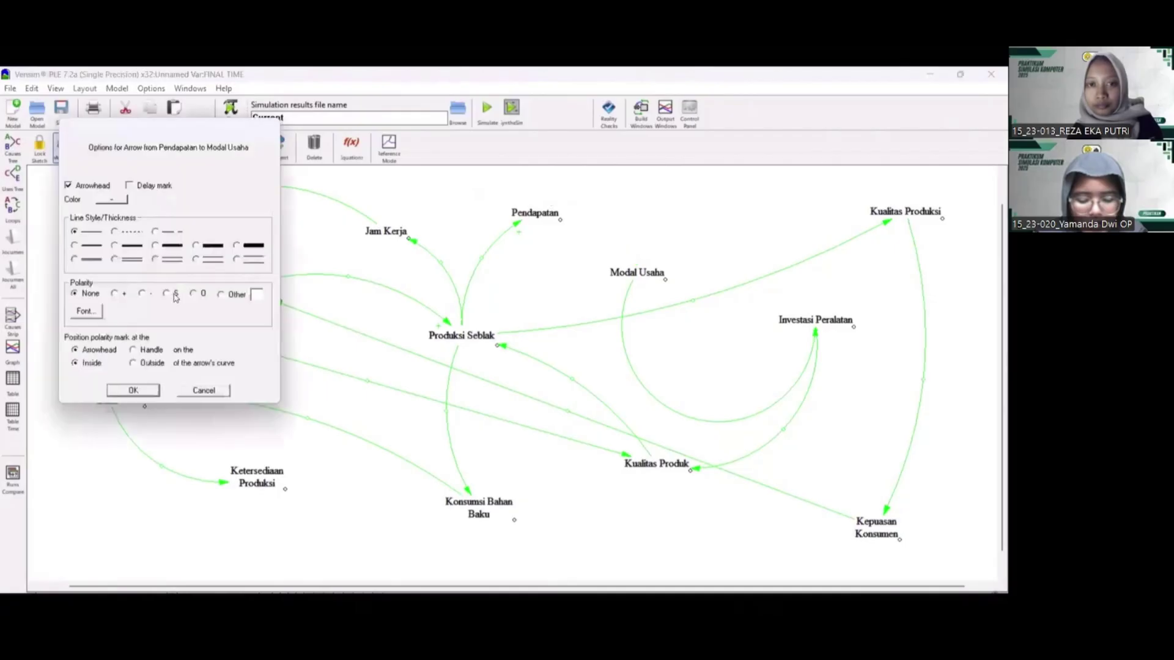
{"action": "left_click", "coordinate": [136, 389]}
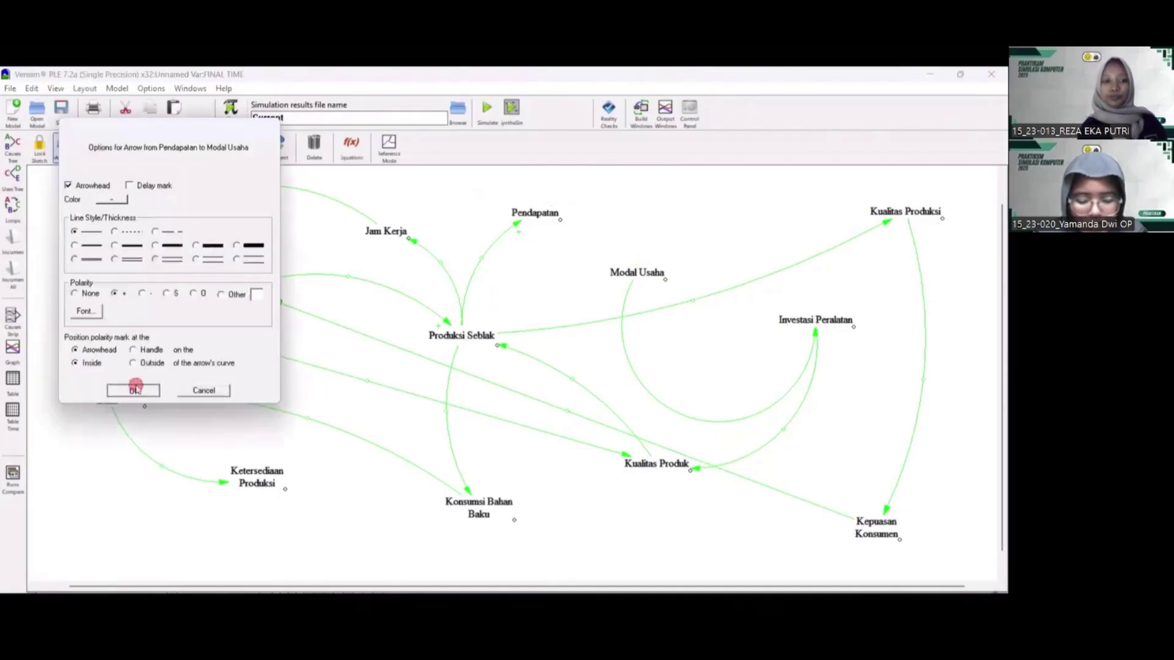
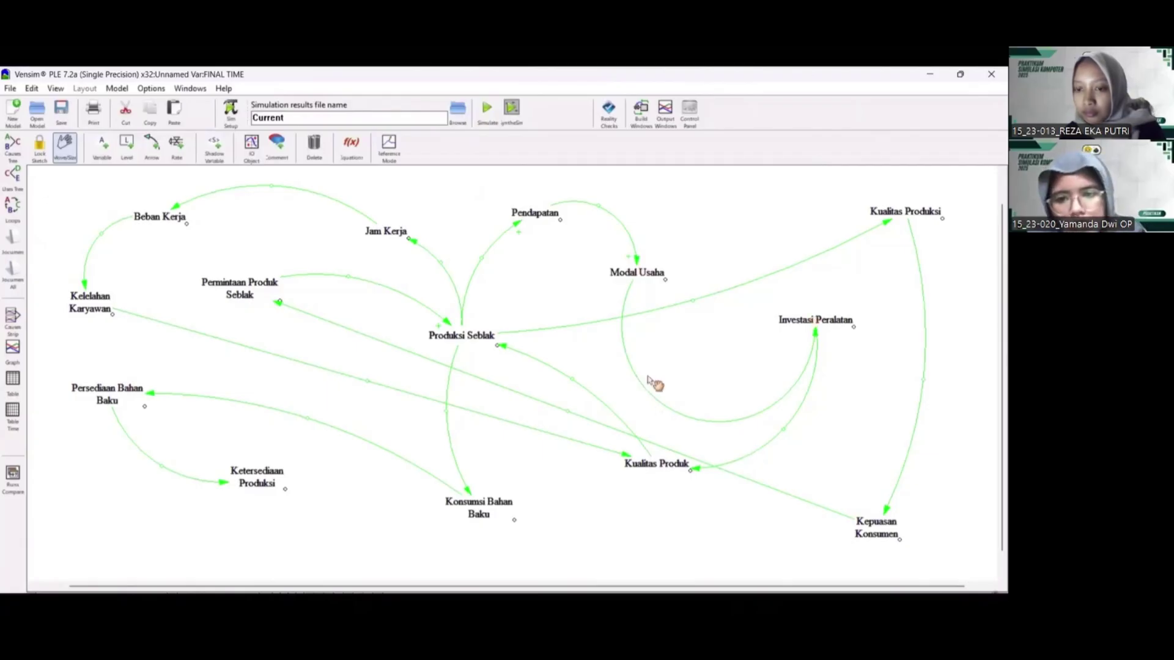
{"action": "right_click", "coordinate": [687, 418]}
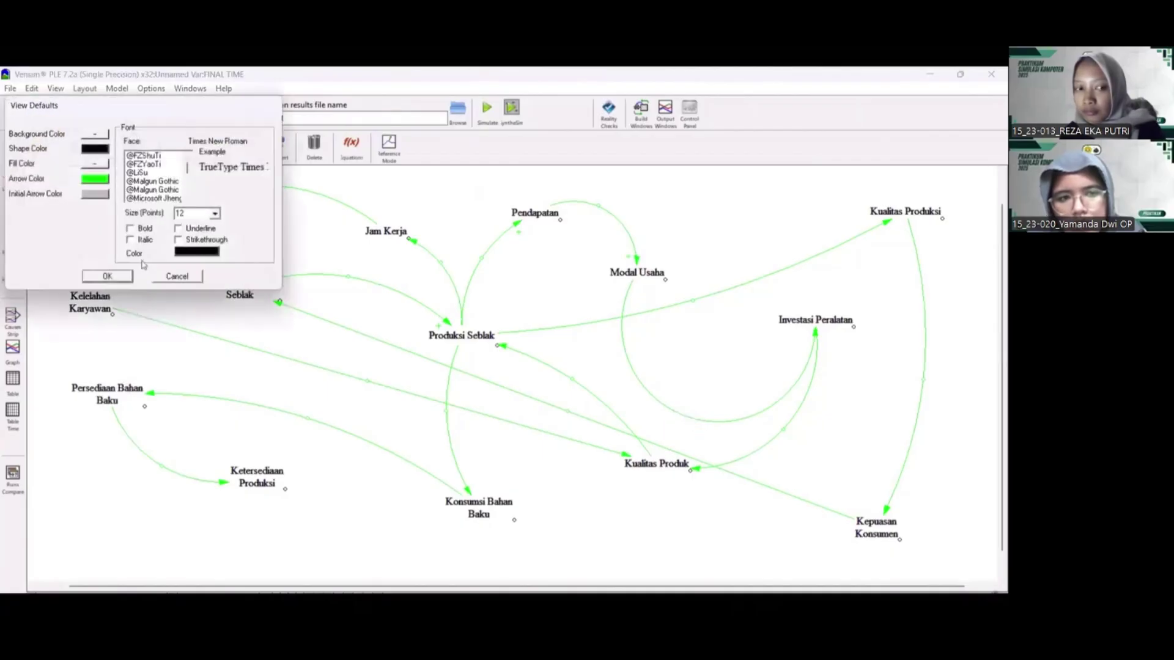
{"action": "key", "text": "Escape"}
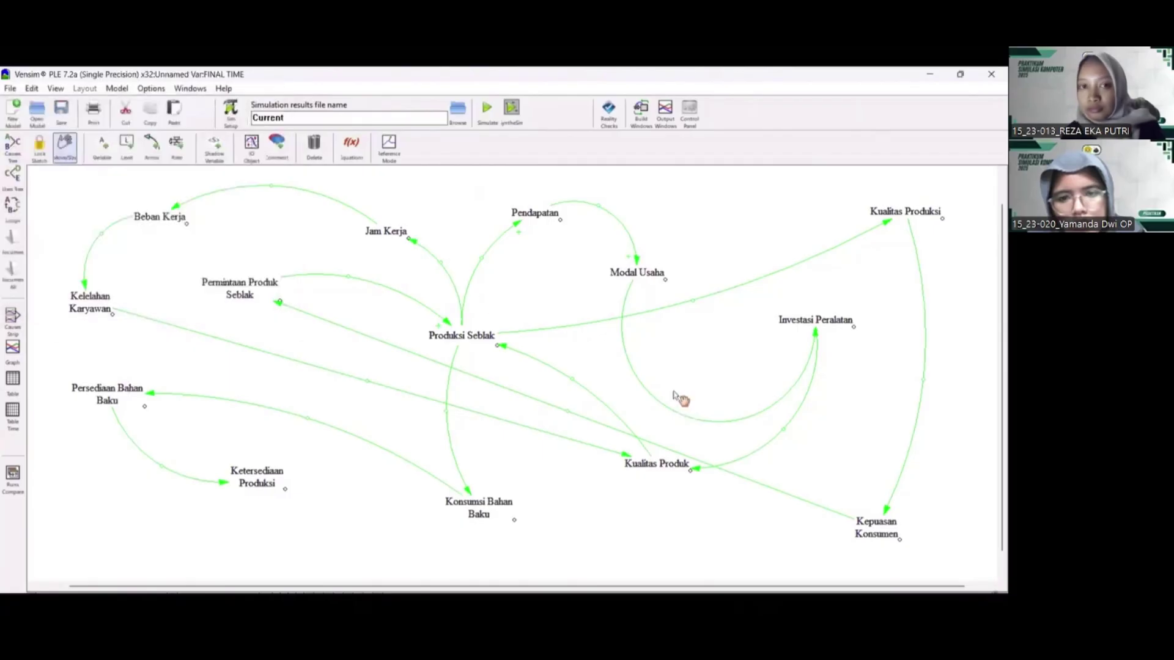
{"action": "right_click", "coordinate": [692, 421]}
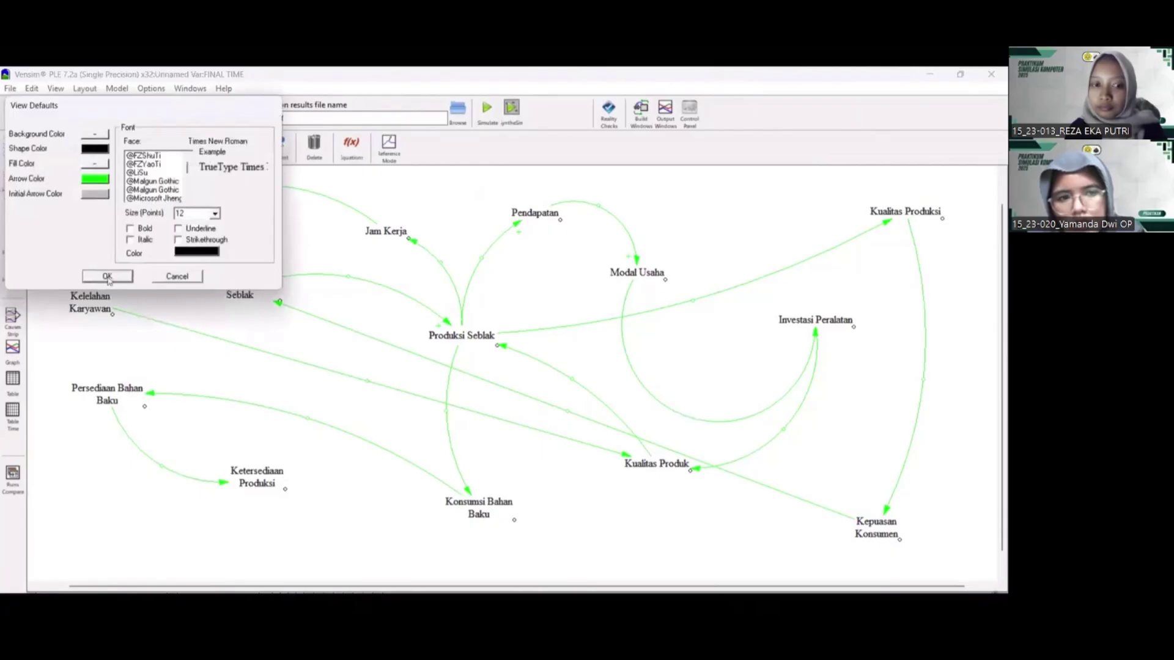
{"action": "key", "text": "Escape"}
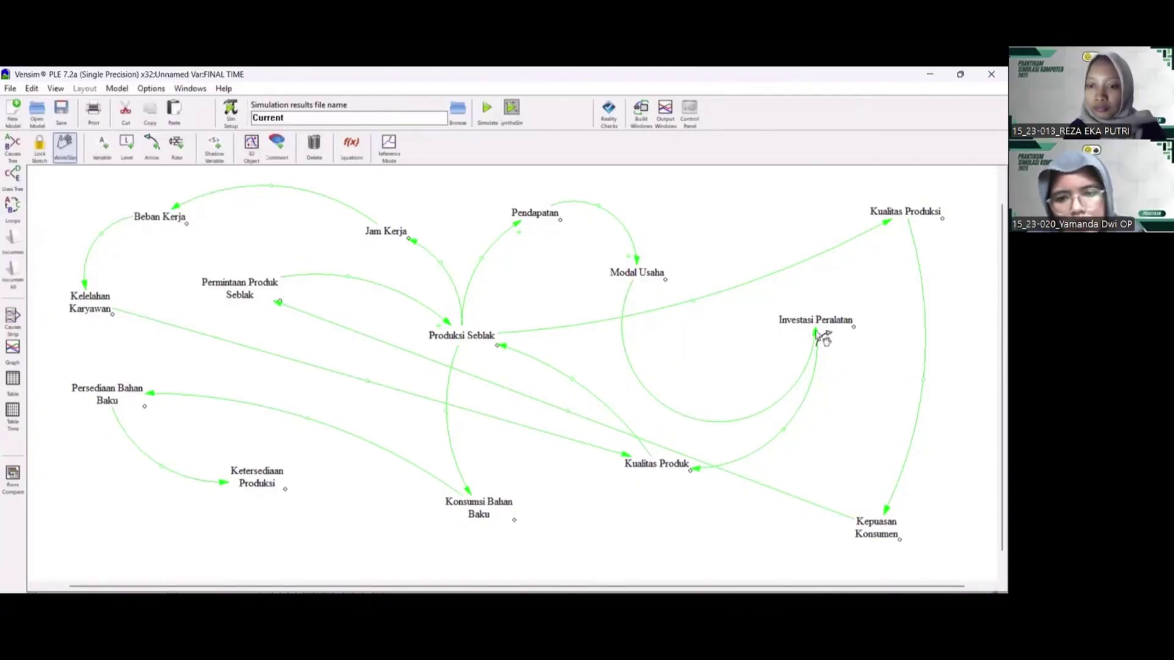
Set the polarity to + on the arrows from Modal Usaha to Investasi Peralatan and from Investasi Peralatan to Kualitas Produk
{"action": "left_click", "coordinate": [818, 335]}
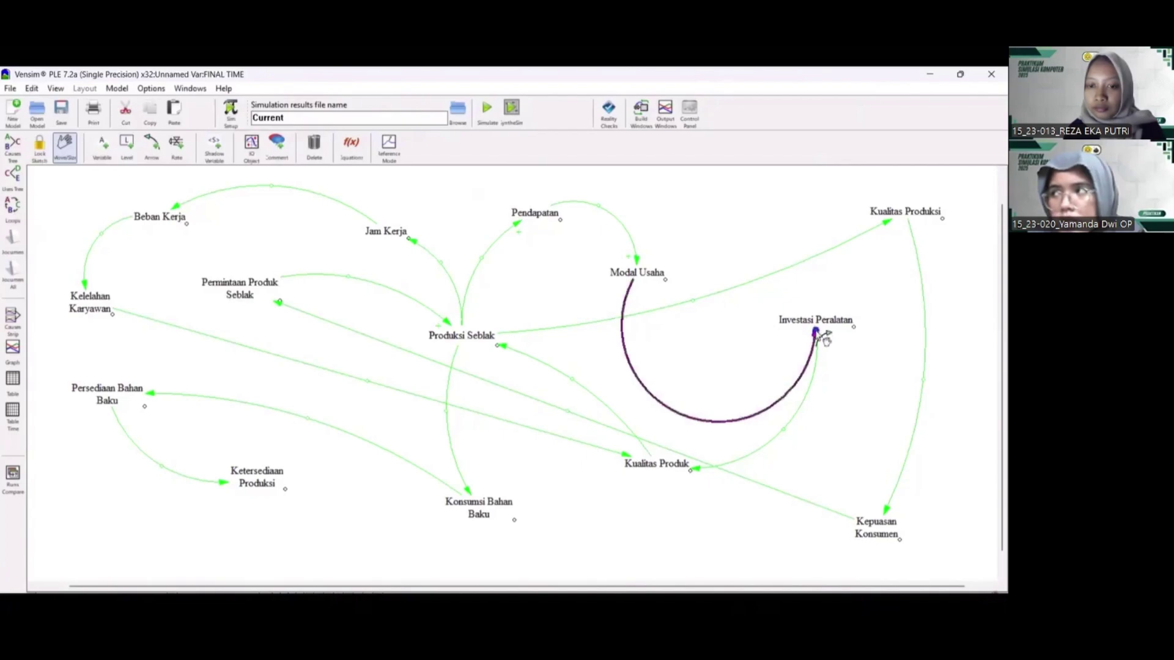
{"action": "right_click", "coordinate": [819, 335]}
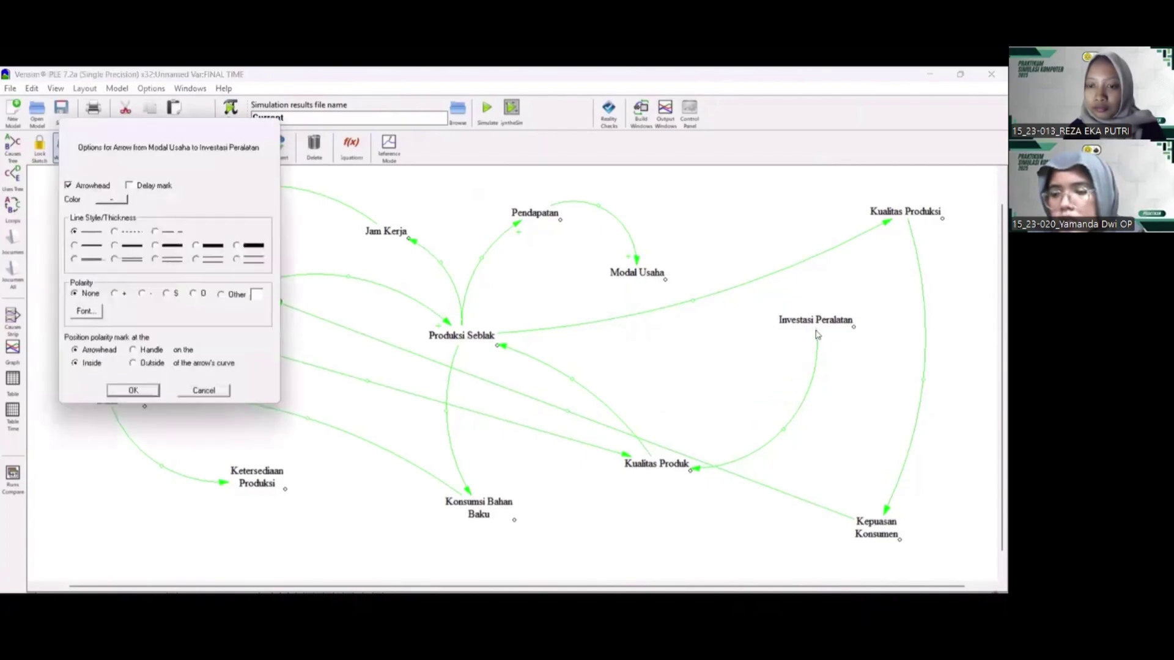
{"action": "left_click", "coordinate": [116, 294]}
{"action": "left_click", "coordinate": [133, 390]}
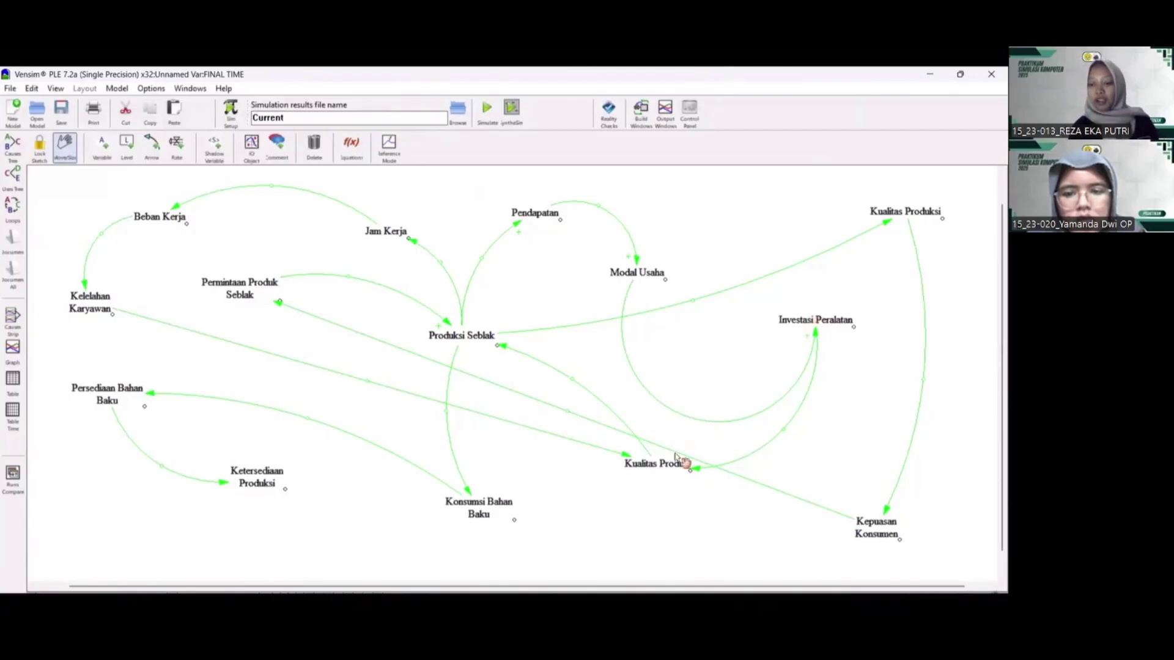
{"action": "right_click", "coordinate": [784, 431]}
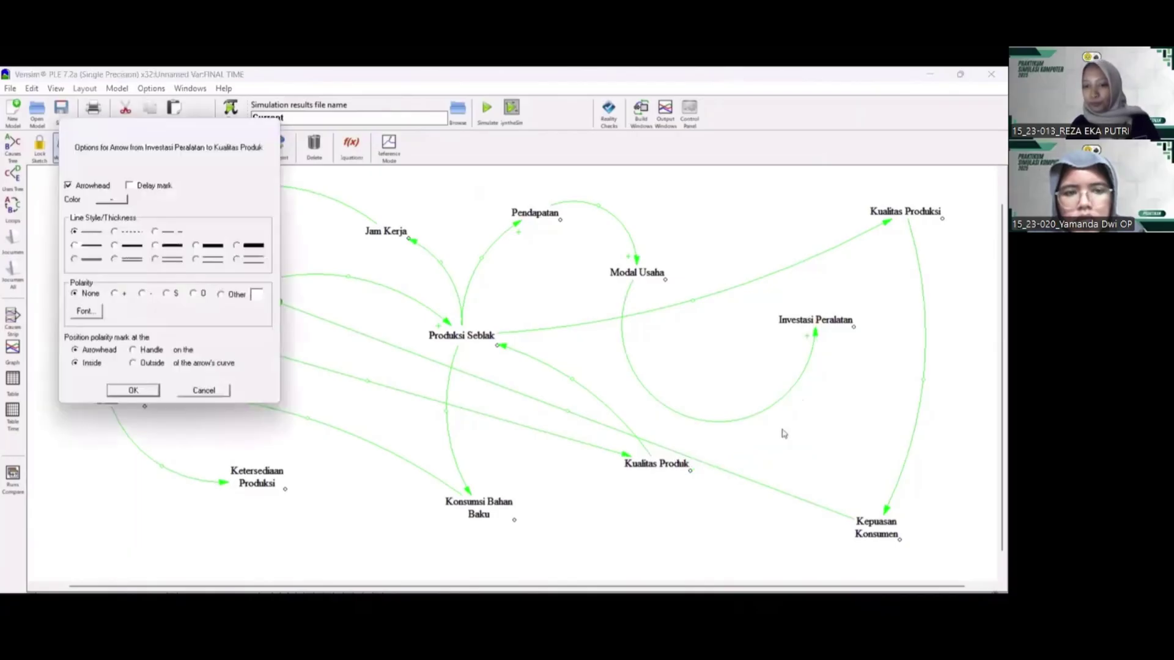
{"action": "left_click", "coordinate": [115, 293]}
{"action": "left_click", "coordinate": [133, 391]}
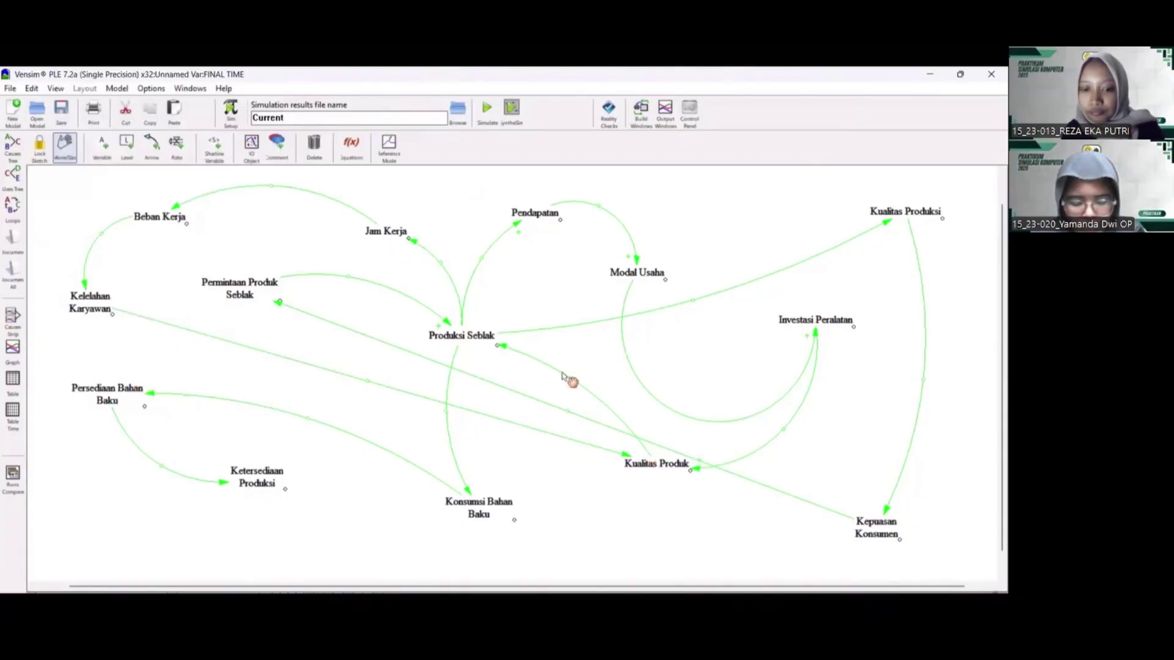
Set the polarity of the arrow from Kualitas Produk to Produksi Seblak to +
{"action": "right_click", "coordinate": [578, 382]}
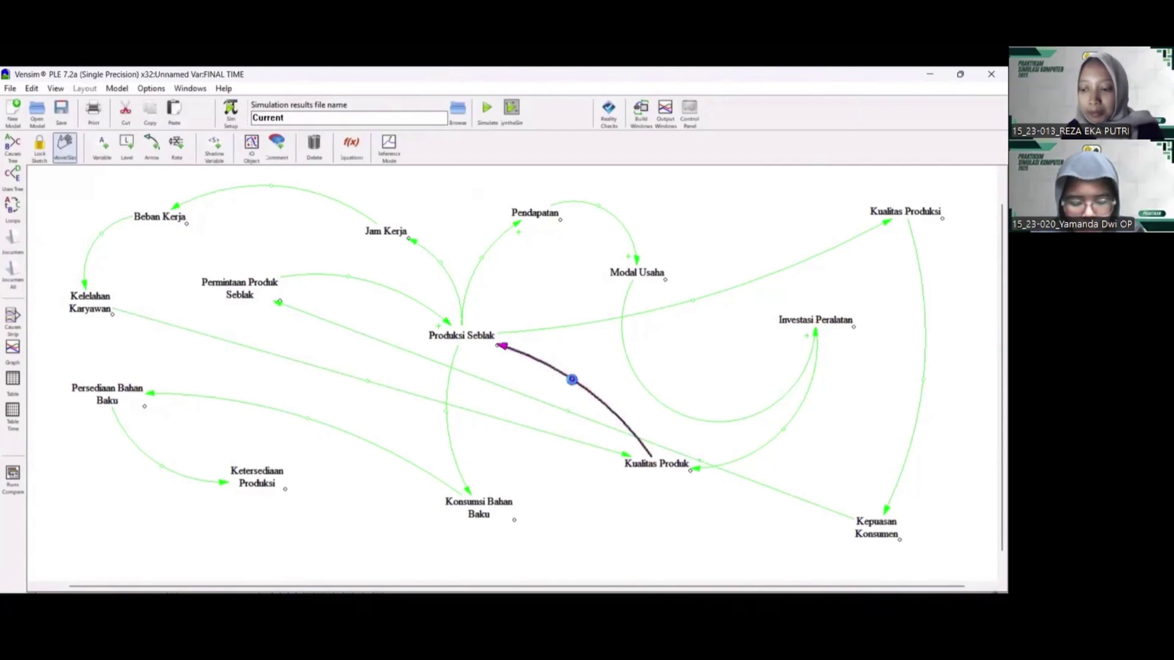
{"action": "left_click", "coordinate": [113, 293]}
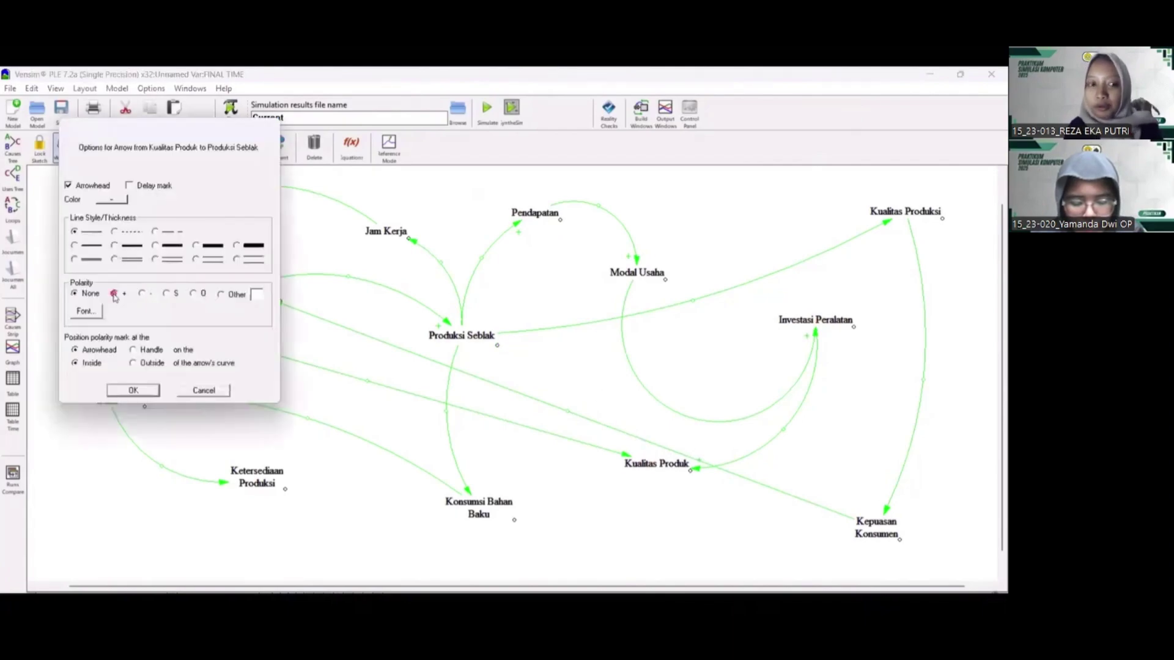
{"action": "left_click", "coordinate": [134, 390]}
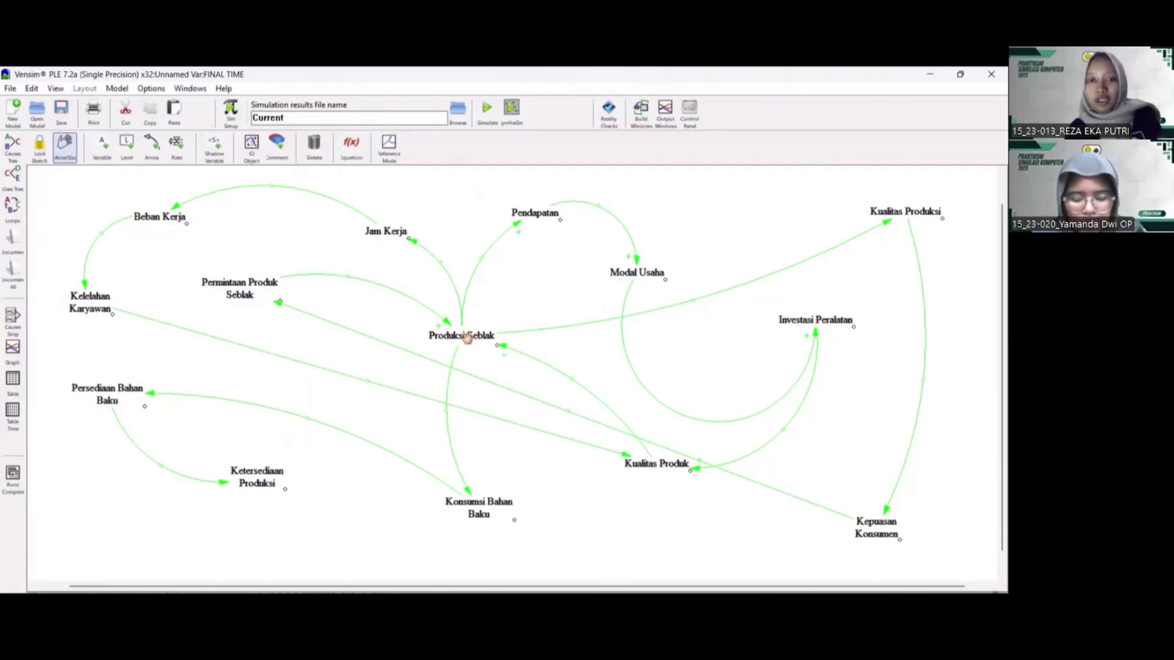
Set the polarity of the arrow from Produksi Seblak to Konsumsi Bahan Baku to -
{"action": "right_click", "coordinate": [450, 416]}
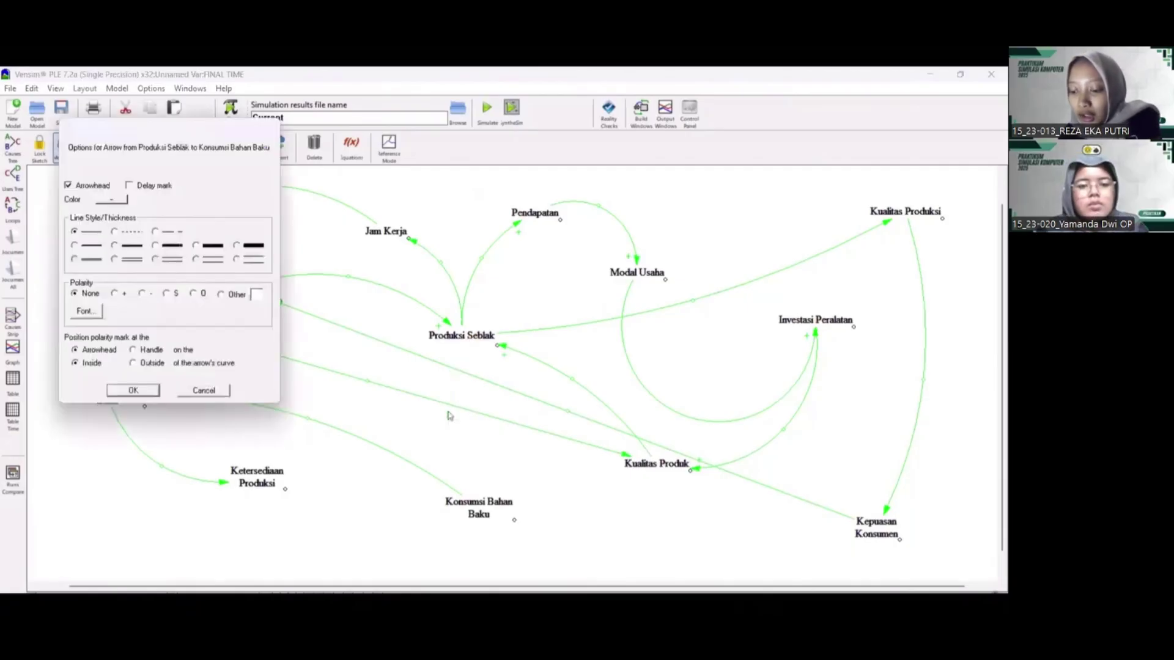
{"action": "left_click", "coordinate": [142, 293]}
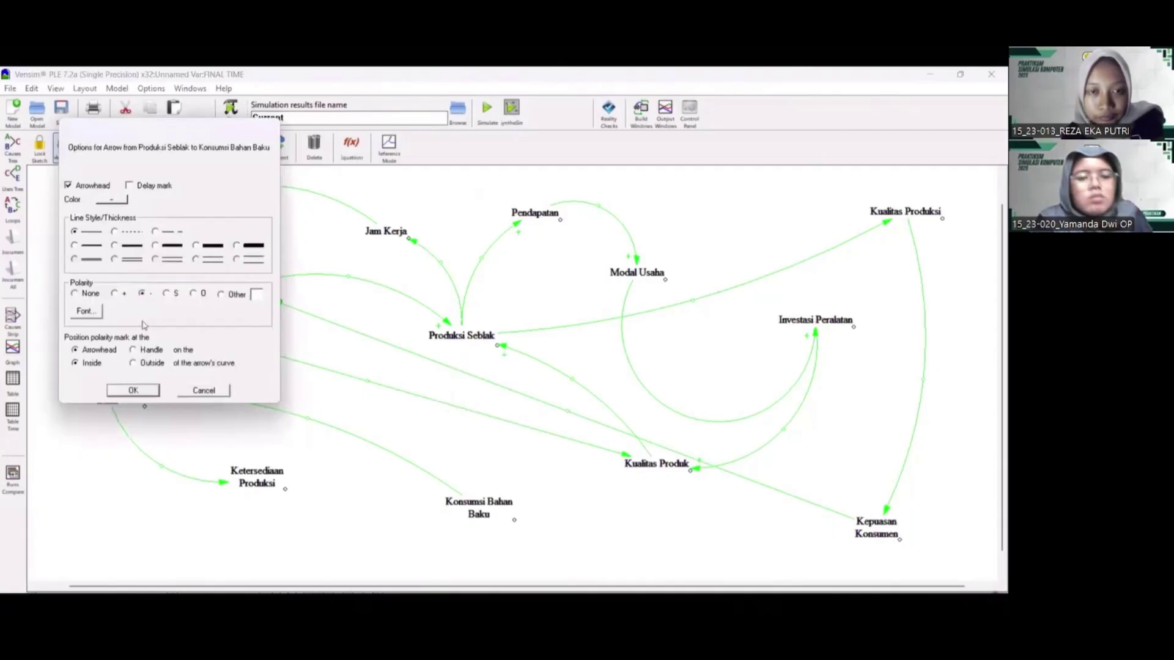
{"action": "left_click", "coordinate": [133, 390]}
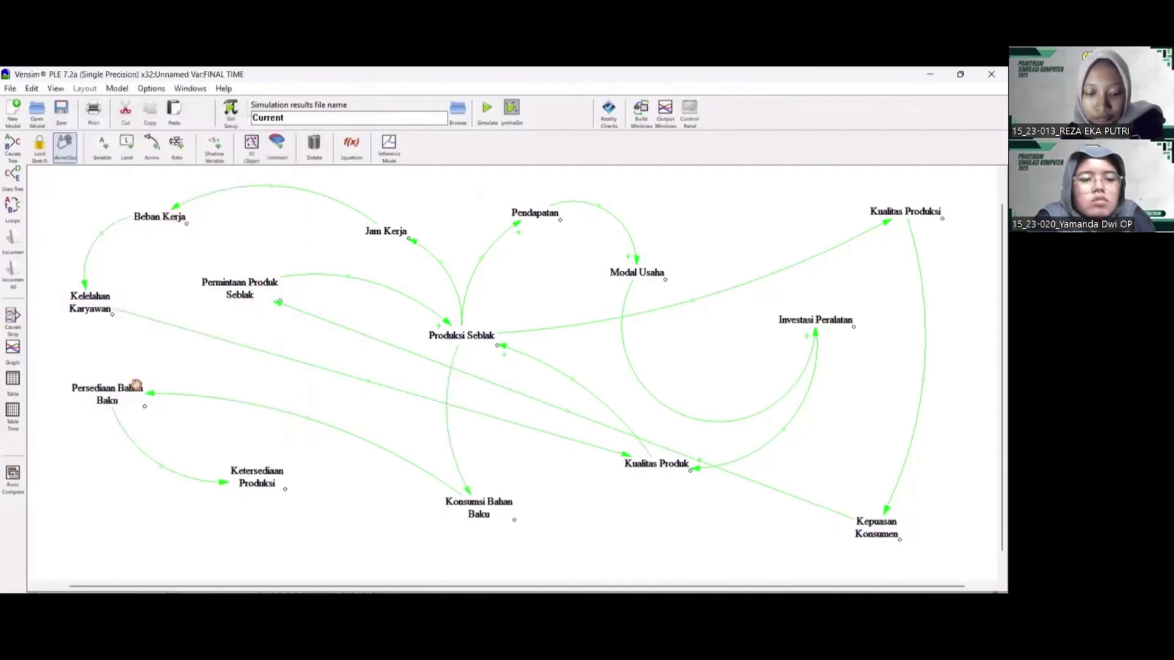
Set the polarity to - on the arrows from Konsumsi Bahan Baku to Persediaan Bahan Baku and from Persediaan Bahan Baku to Ketersediaan Produksi
{"action": "right_click", "coordinate": [309, 422]}
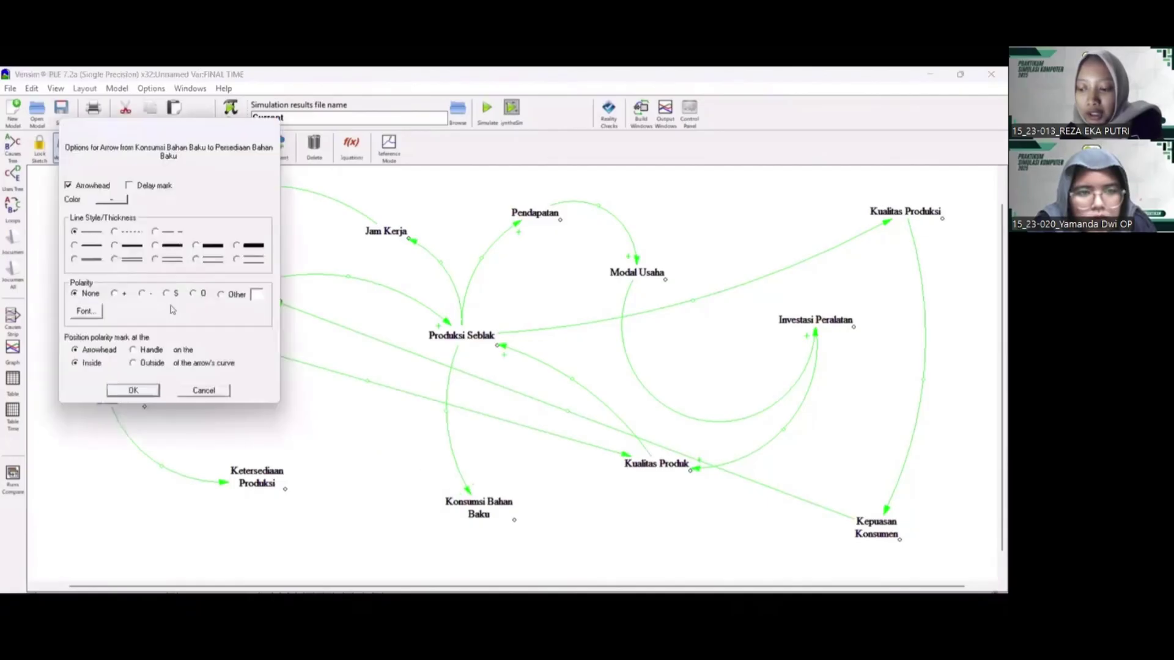
{"action": "left_click", "coordinate": [136, 390]}
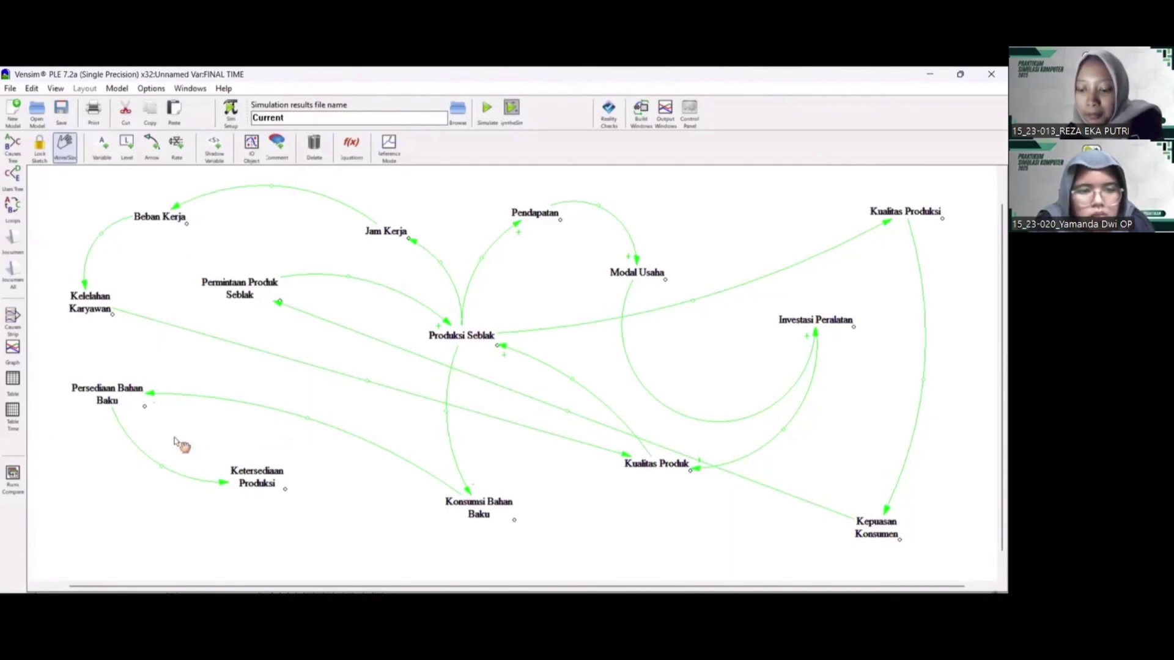
{"action": "right_click", "coordinate": [168, 475]}
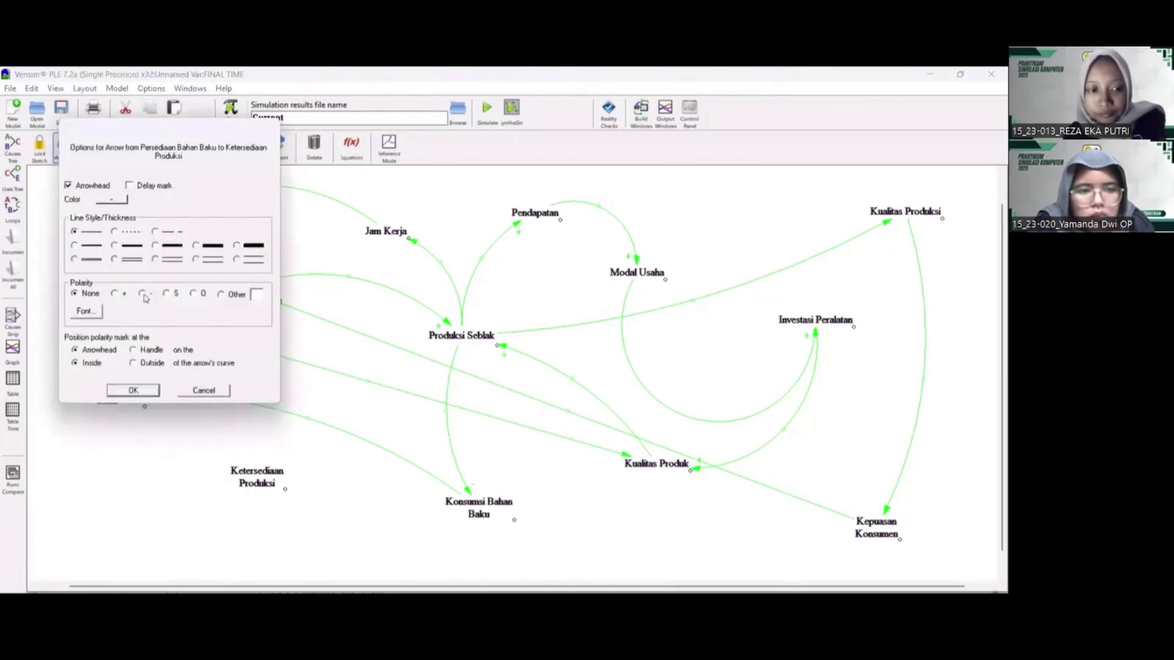
{"action": "left_click", "coordinate": [143, 294]}
{"action": "left_click", "coordinate": [135, 390]}
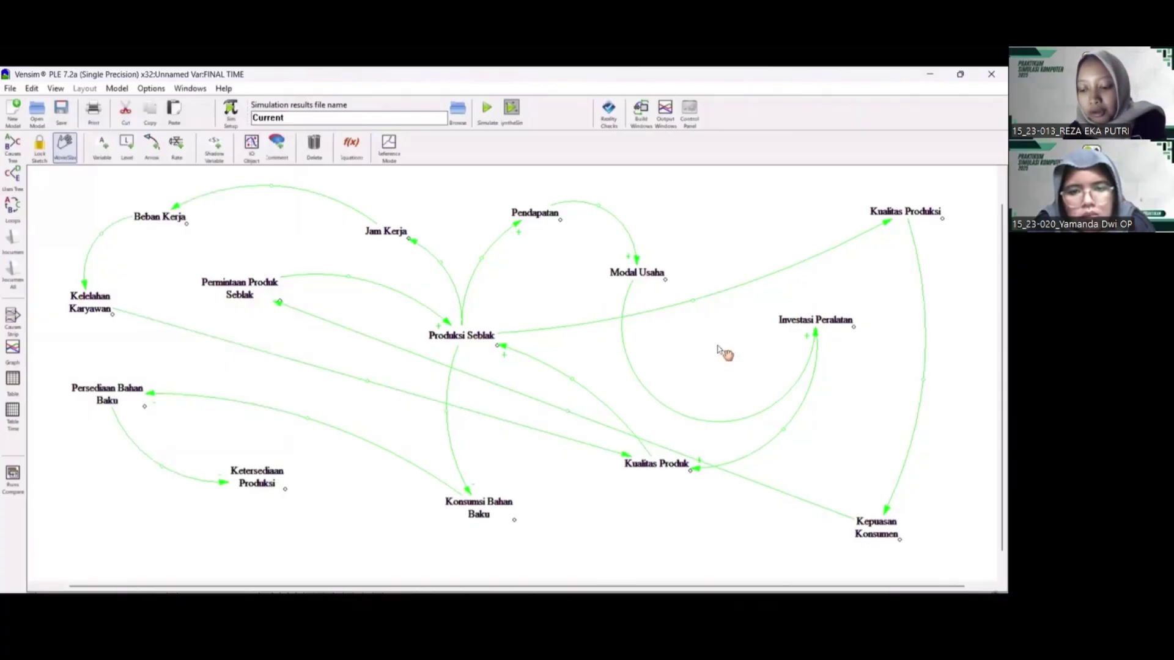
Set the polarity to + on the arrows from Produksi Seblak to Kualitas Produksi and from Kualitas Produksi to Kepuasan Konsumen
{"action": "right_click", "coordinate": [695, 304]}
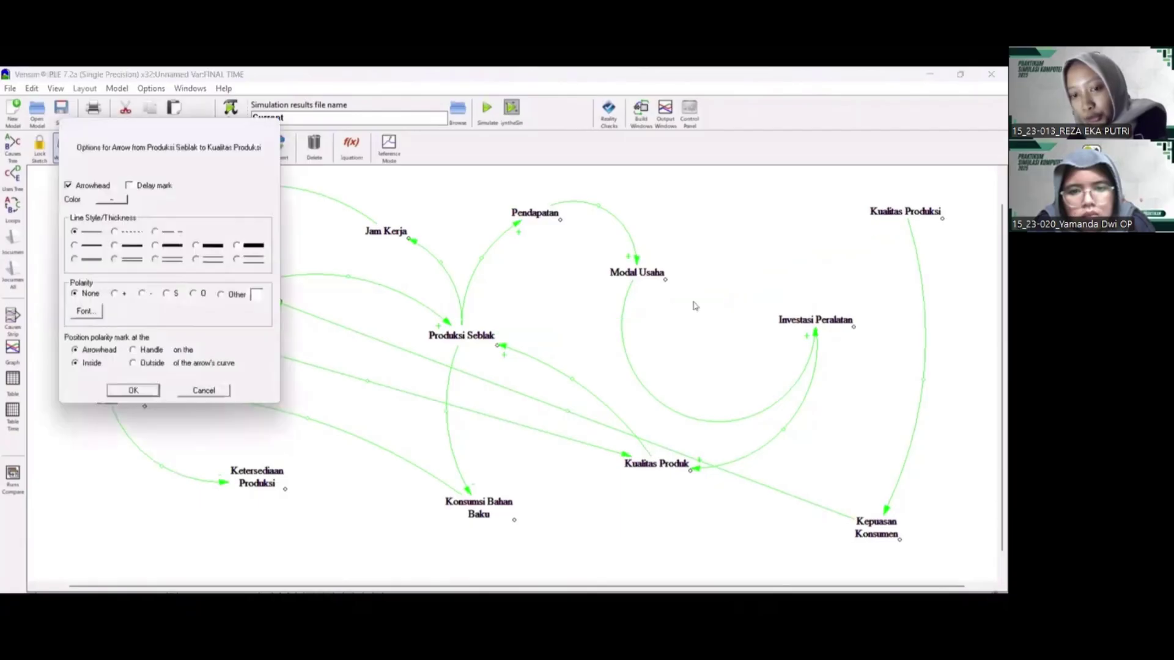
{"action": "left_click", "coordinate": [114, 297]}
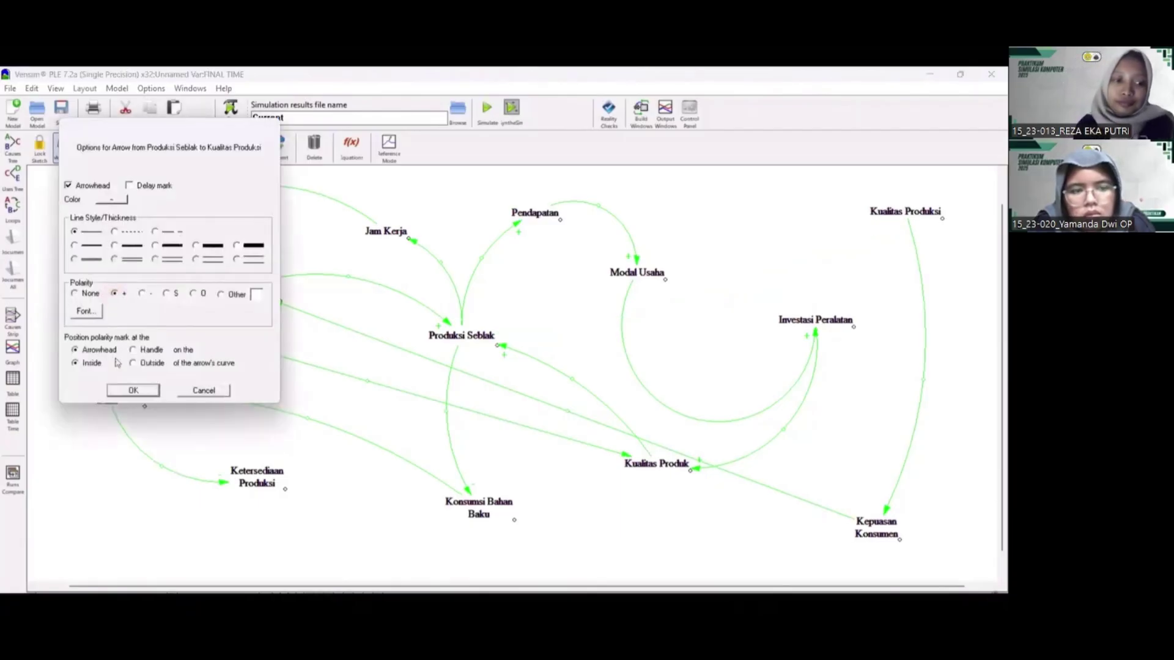
{"action": "left_click", "coordinate": [154, 390]}
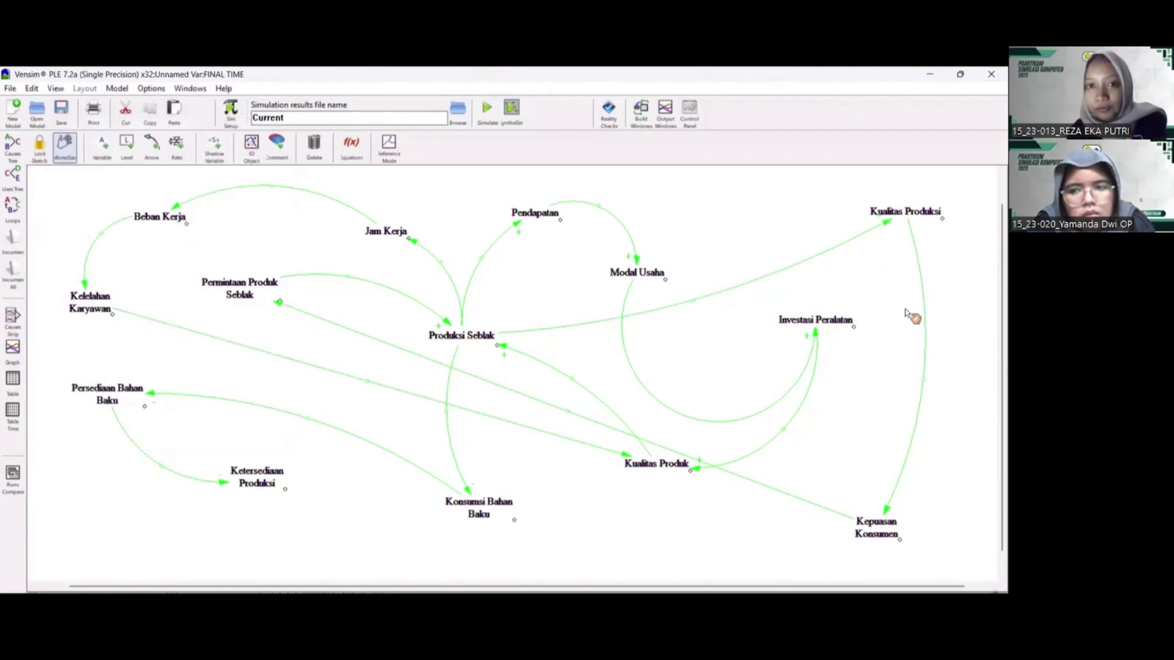
{"action": "right_click", "coordinate": [926, 386]}
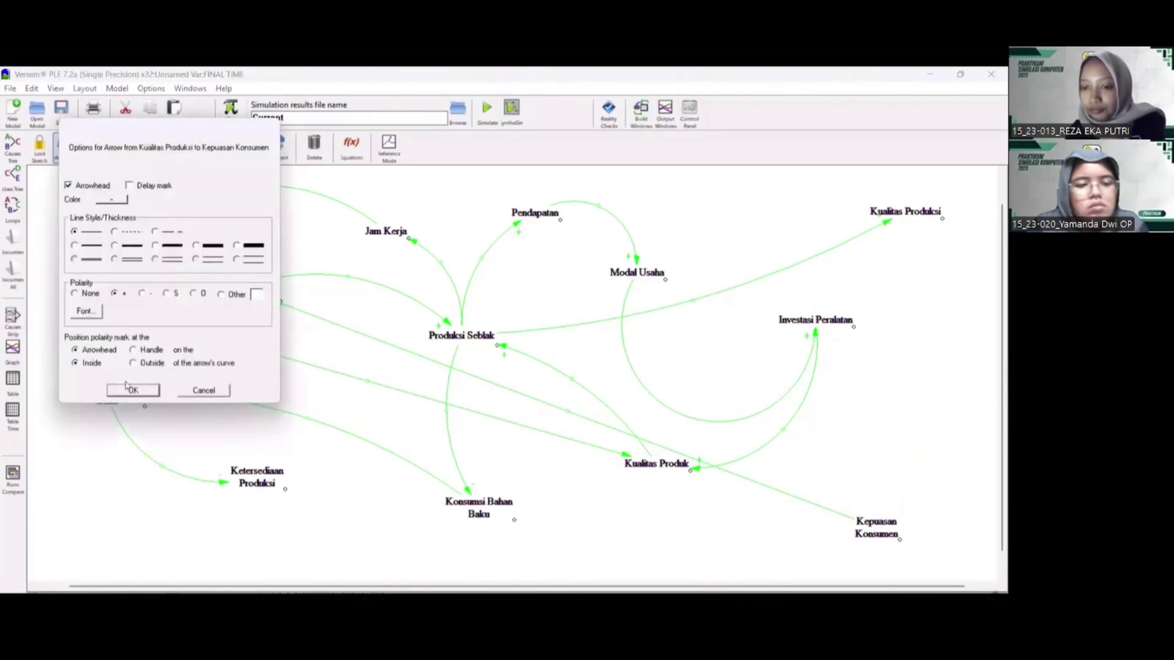
{"action": "left_click", "coordinate": [114, 294]}
{"action": "left_click", "coordinate": [131, 391]}
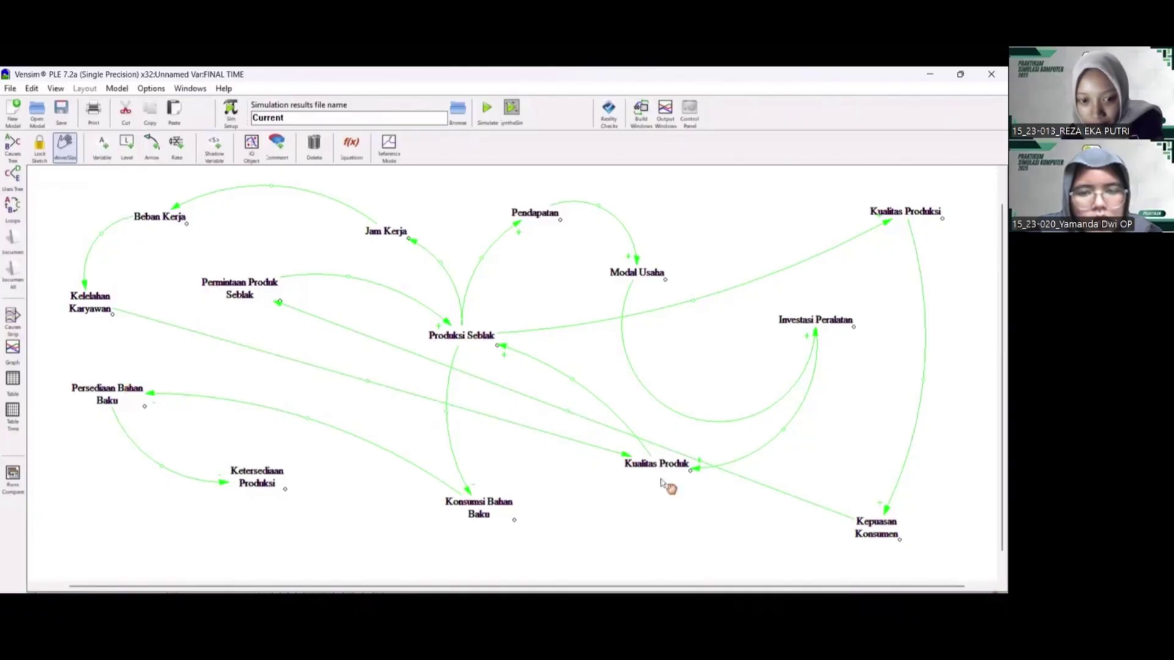
Set the polarity of the arrow from Kepuasan Konsumen to Permintaan Produk Seblak to +
{"action": "right_click", "coordinate": [702, 463]}
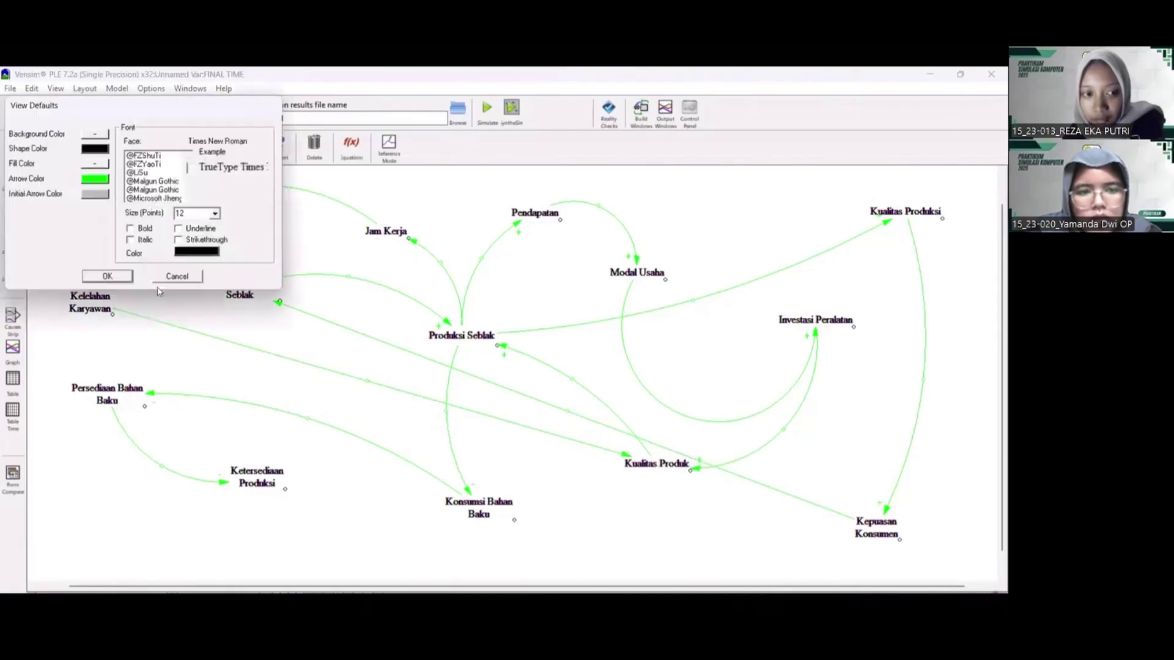
{"action": "left_click", "coordinate": [107, 277]}
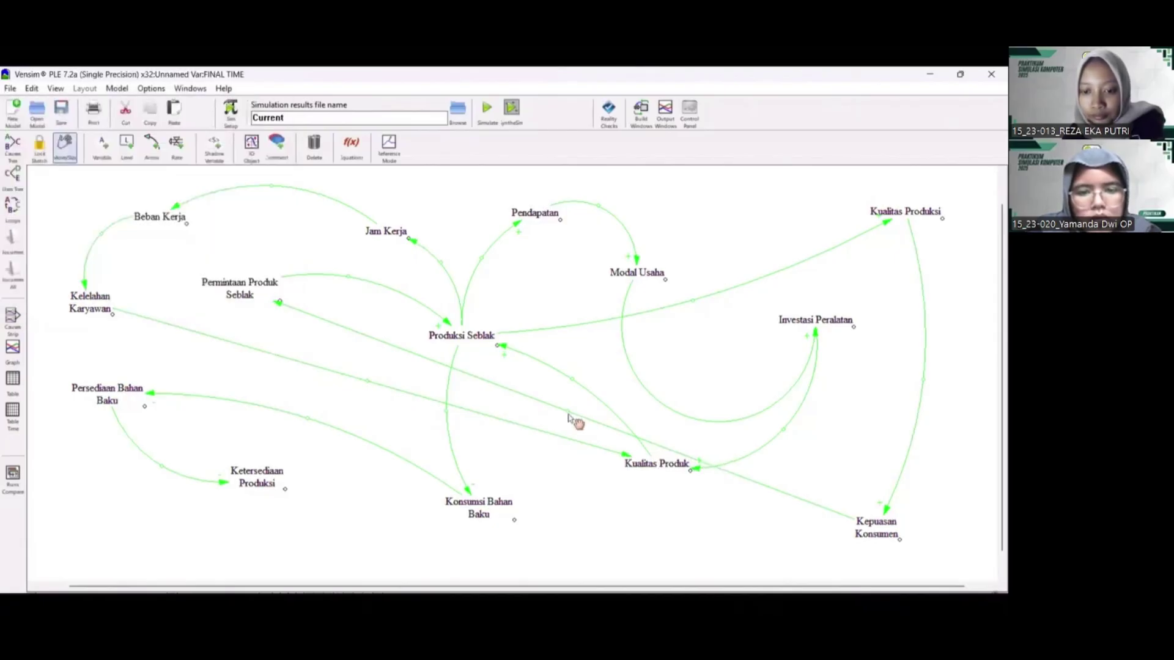
{"action": "right_click", "coordinate": [569, 416]}
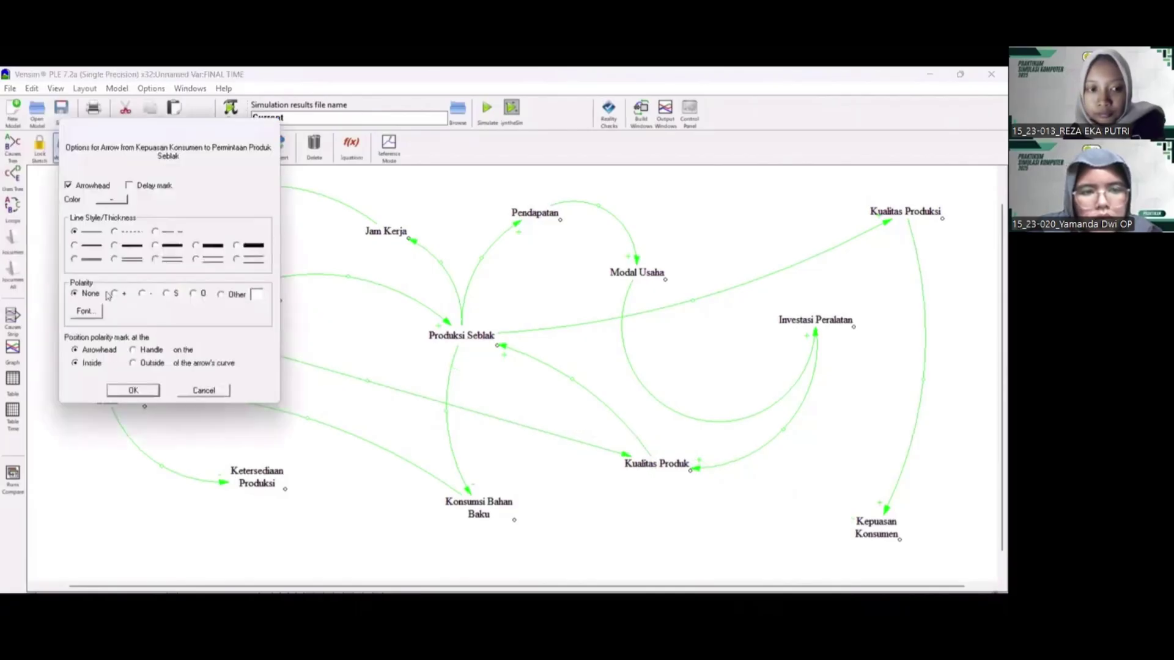
{"action": "left_click", "coordinate": [114, 293]}
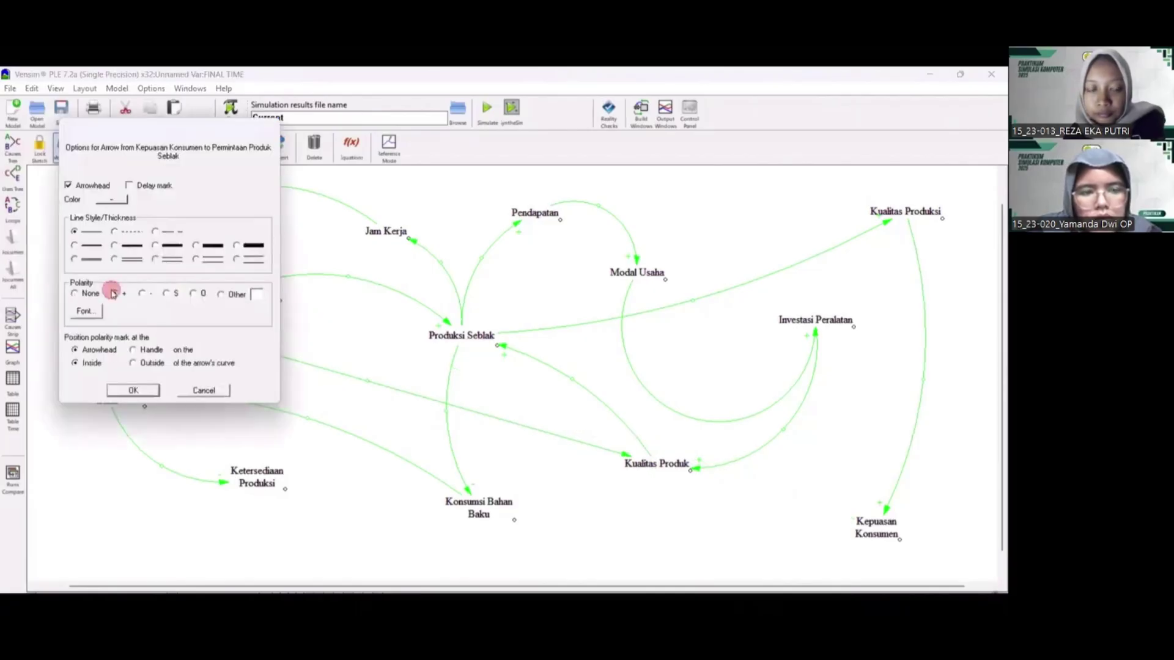
{"action": "left_click", "coordinate": [133, 390]}
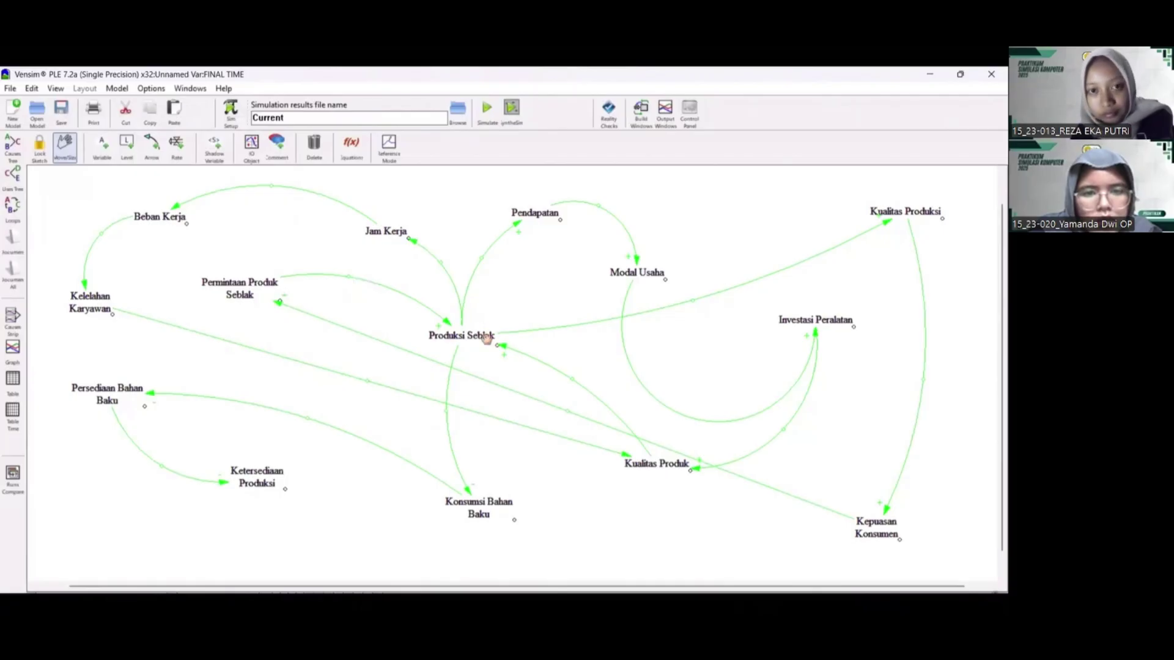
Set the polarity of the arrow from Produksi Seblak to Jam Kerja to -
{"action": "left_click", "coordinate": [463, 312]}
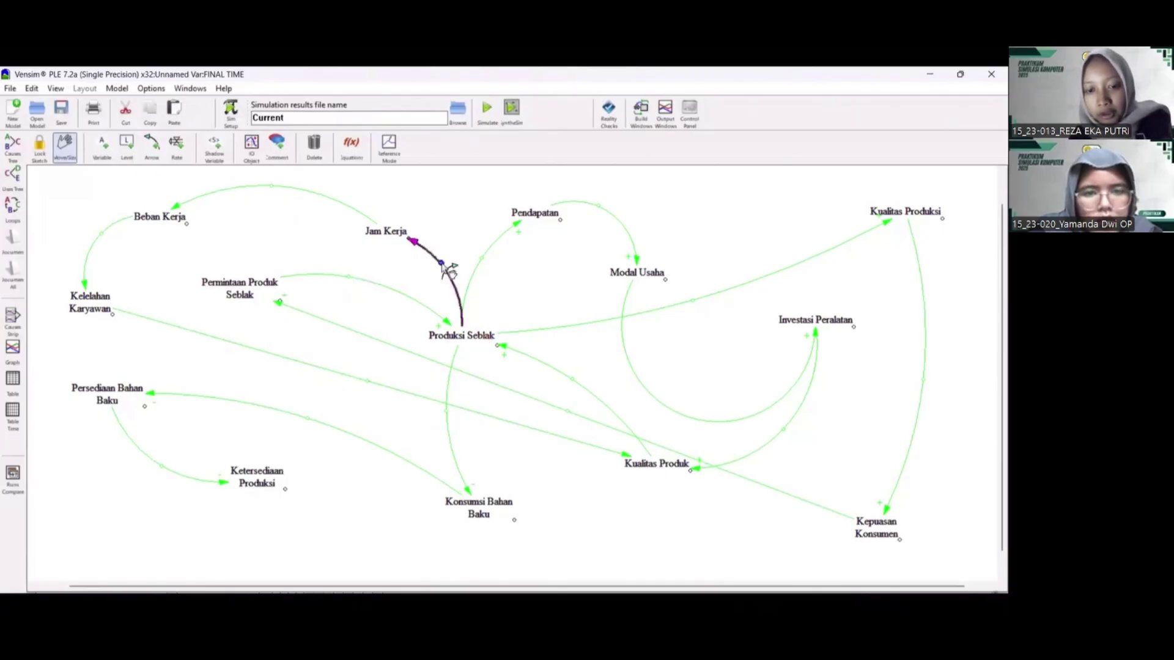
{"action": "right_click", "coordinate": [443, 264]}
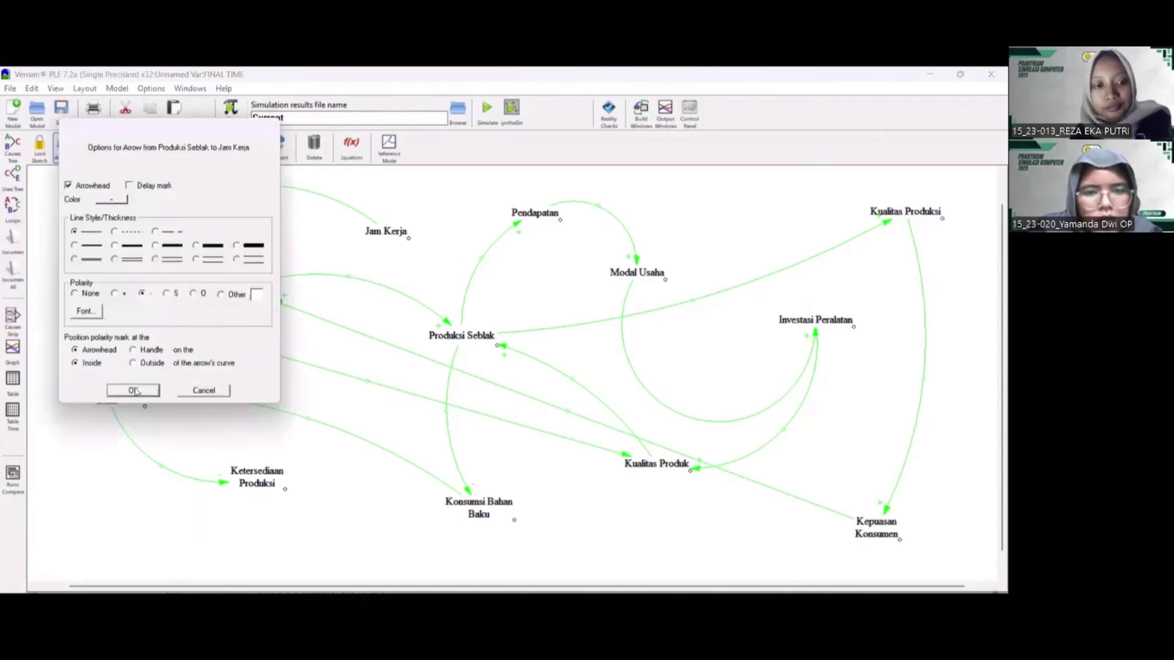
{"action": "left_click", "coordinate": [134, 391]}
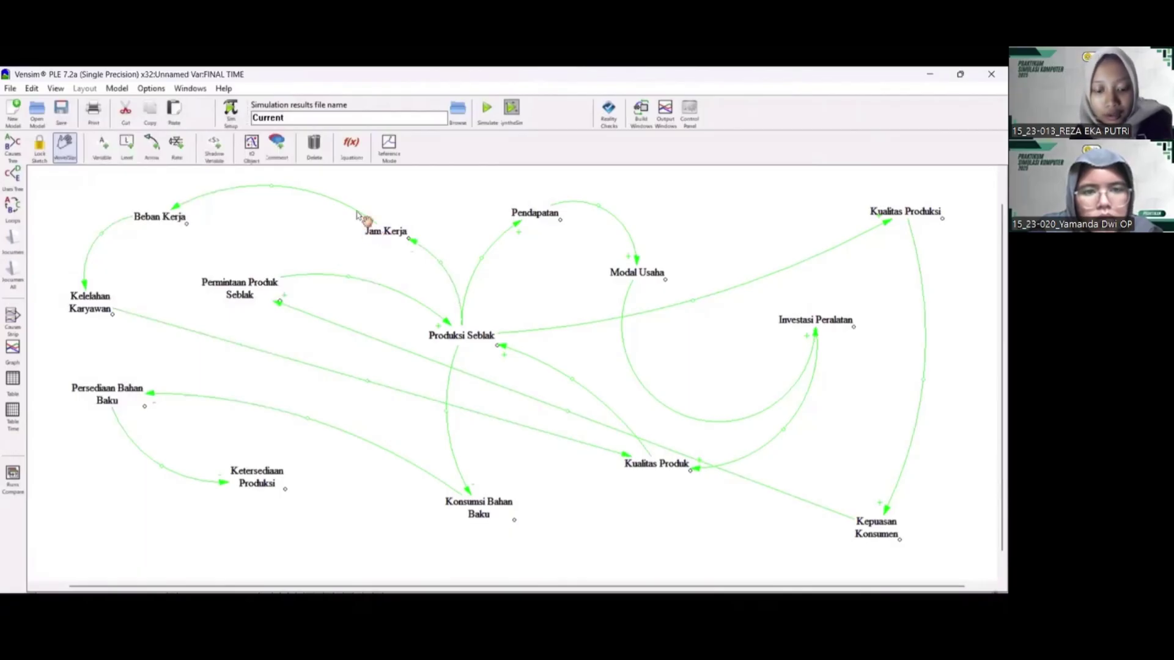
Set the polarity of the arrow from Jam Kerja to Beban Kerja to -
{"action": "left_click", "coordinate": [292, 186]}
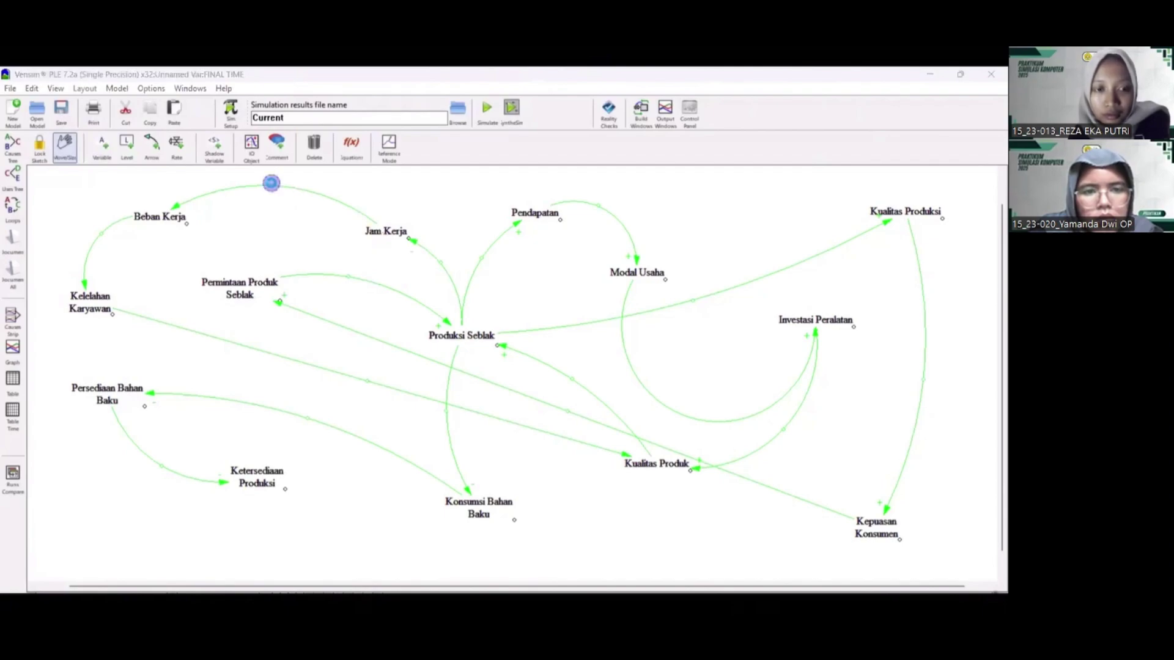
{"action": "right_click", "coordinate": [231, 186]}
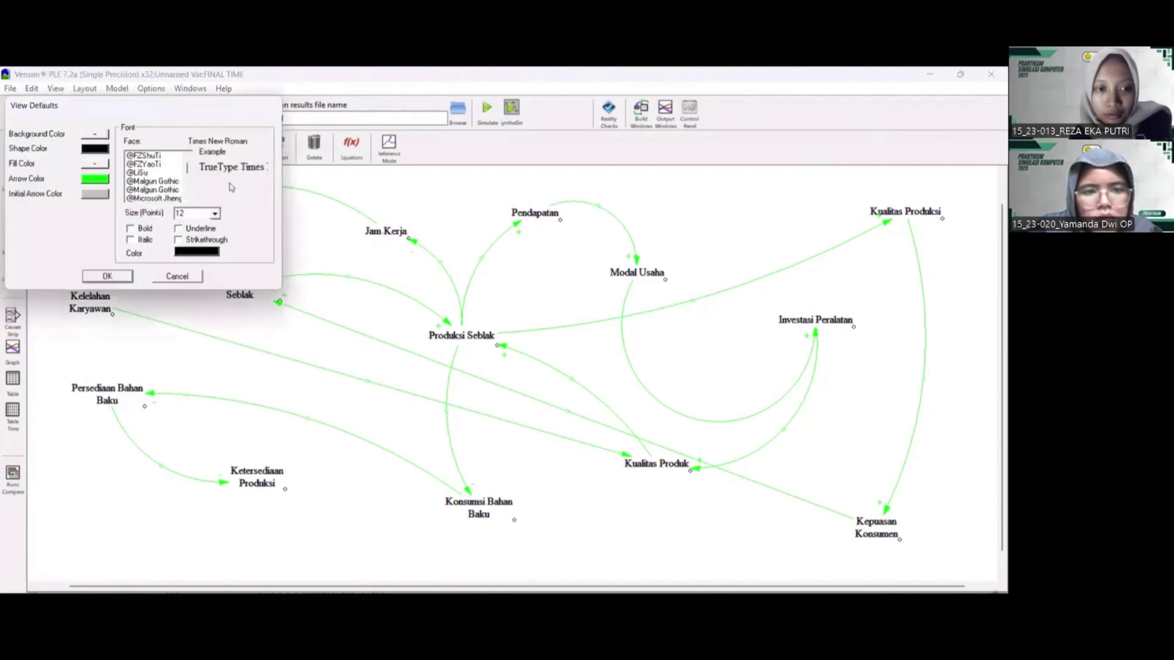
{"action": "left_click", "coordinate": [107, 275]}
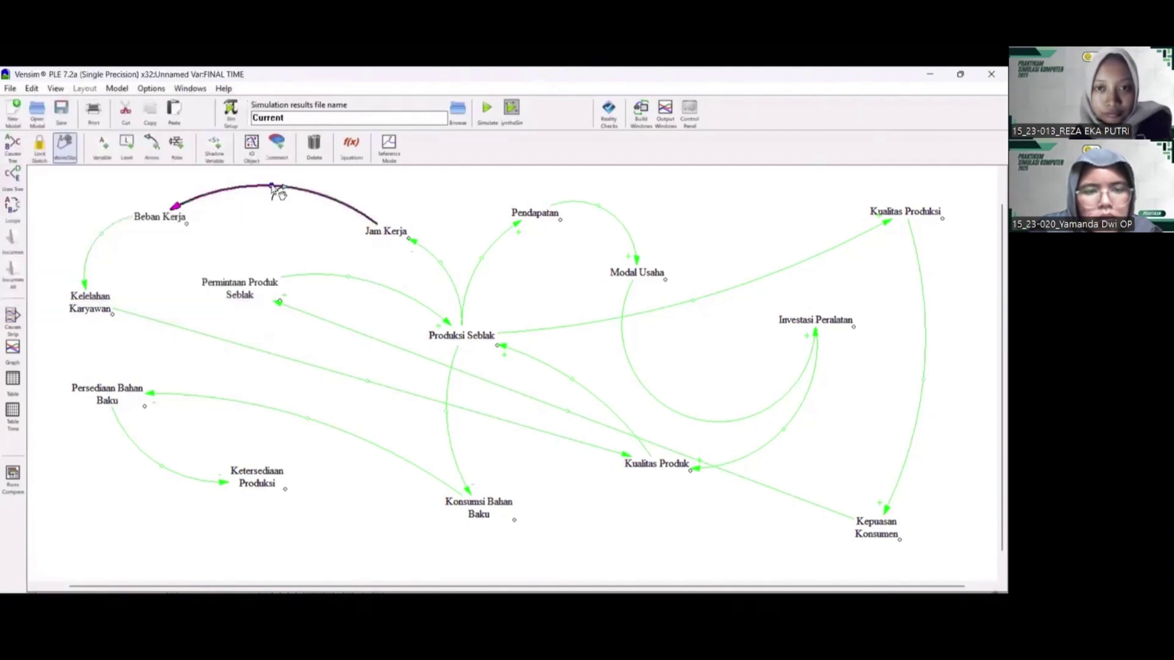
{"action": "right_click", "coordinate": [274, 187]}
{"action": "left_click", "coordinate": [148, 296]}
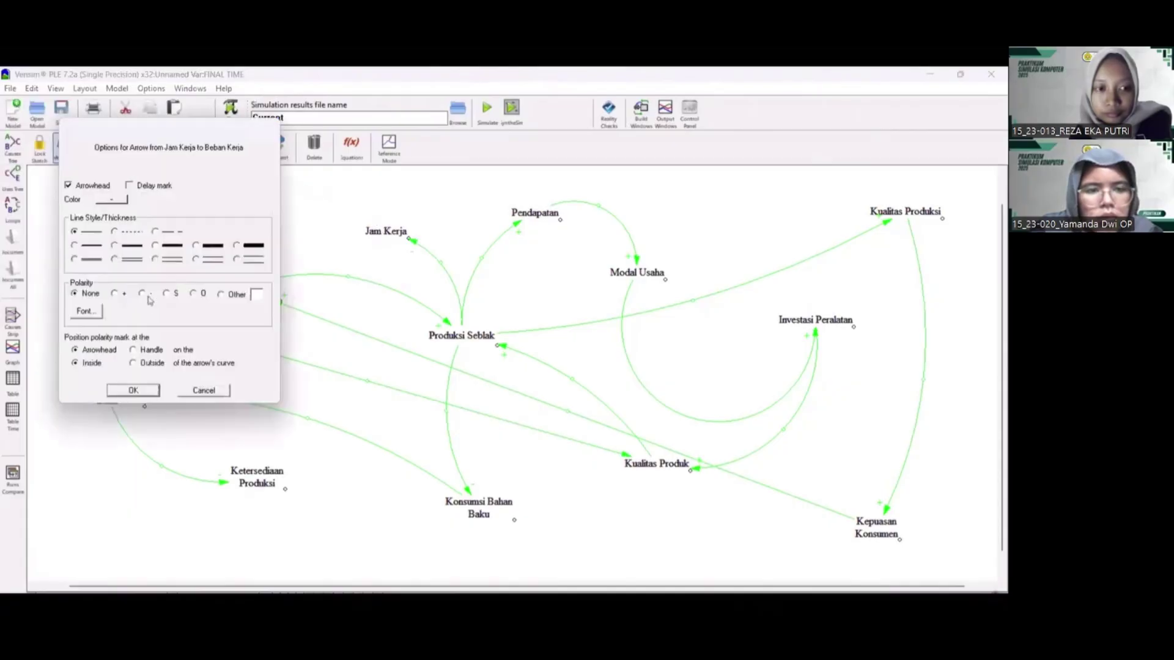
{"action": "left_click", "coordinate": [132, 390]}
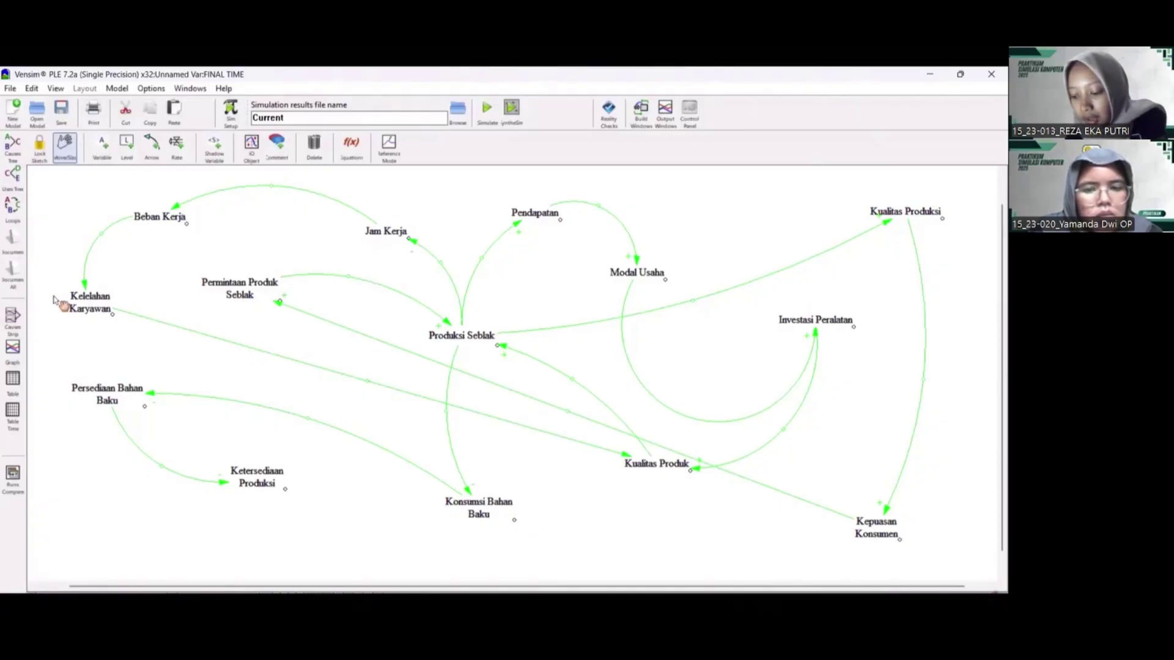
Set the polarity to - on the arrows from Beban Kerja to Kelelahan Karyawan and from Kelelahan Karyawan to Kualitas Produk
{"action": "right_click", "coordinate": [104, 237]}
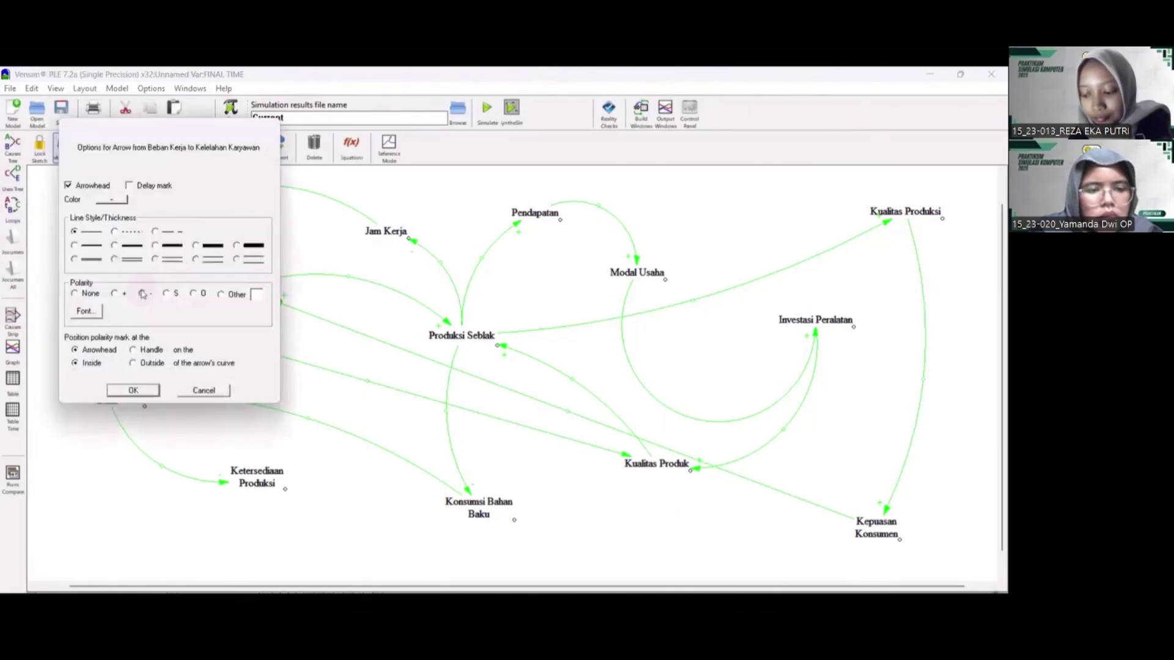
{"action": "left_click", "coordinate": [133, 390]}
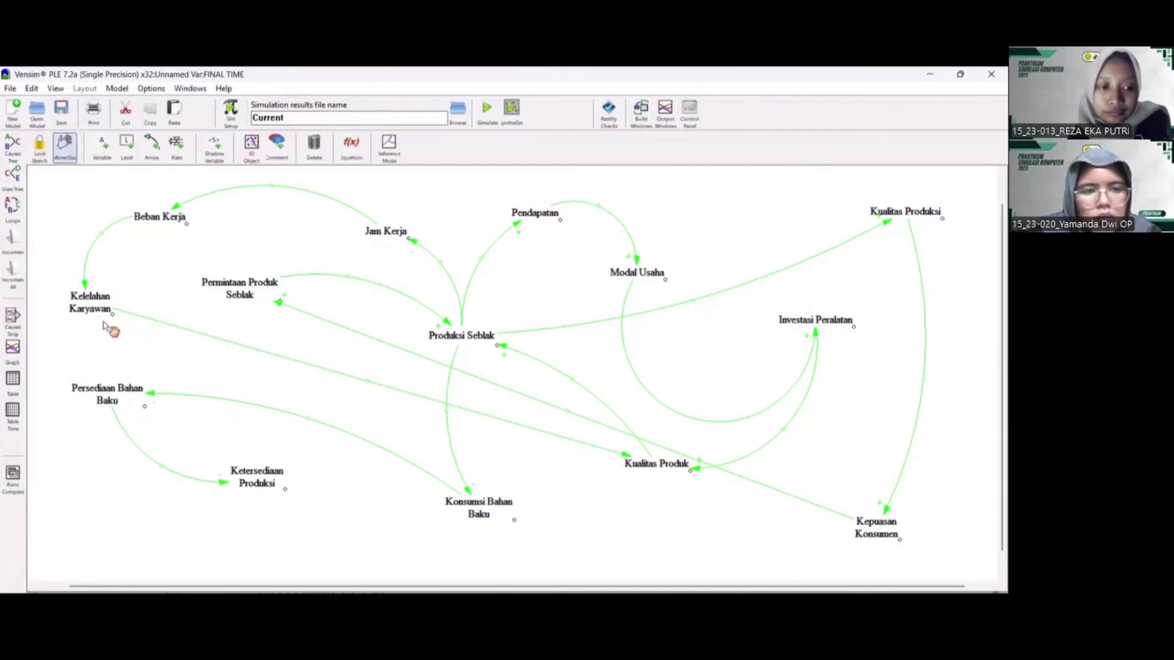
{"action": "left_click", "coordinate": [367, 383]}
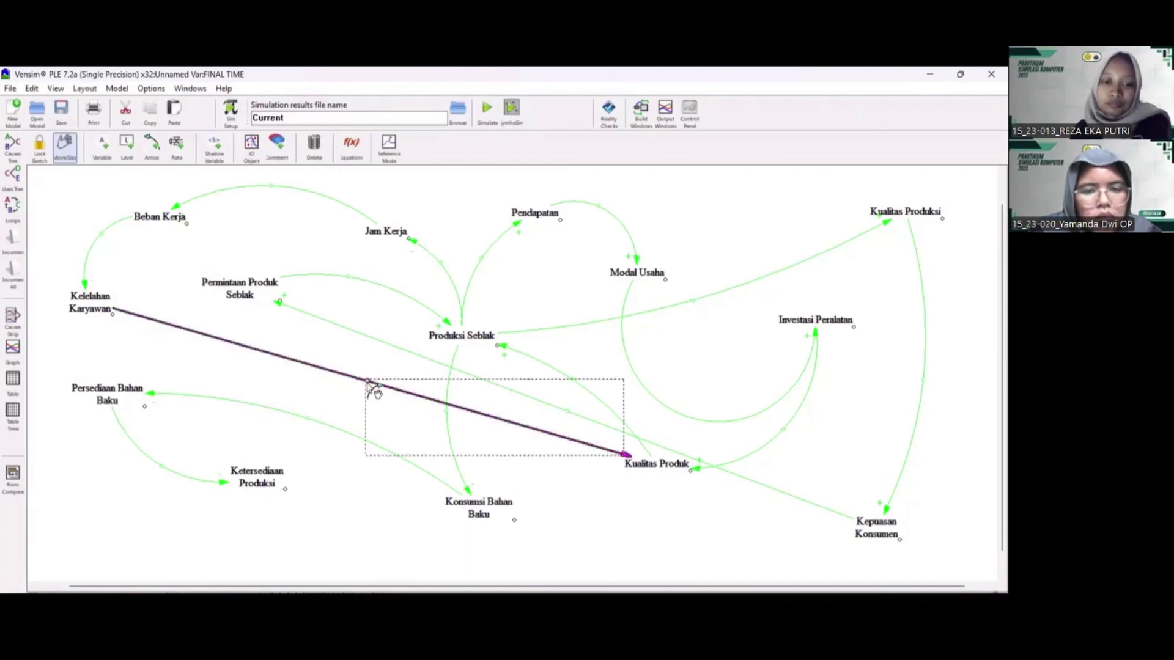
{"action": "right_click", "coordinate": [367, 383]}
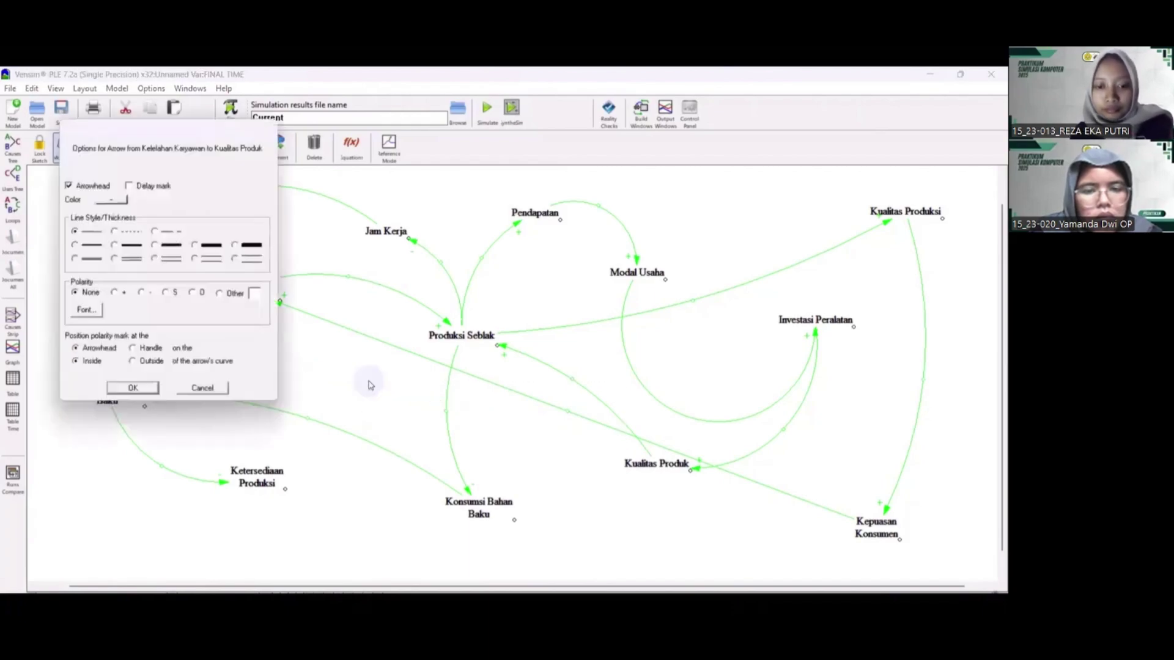
{"action": "left_click", "coordinate": [141, 294]}
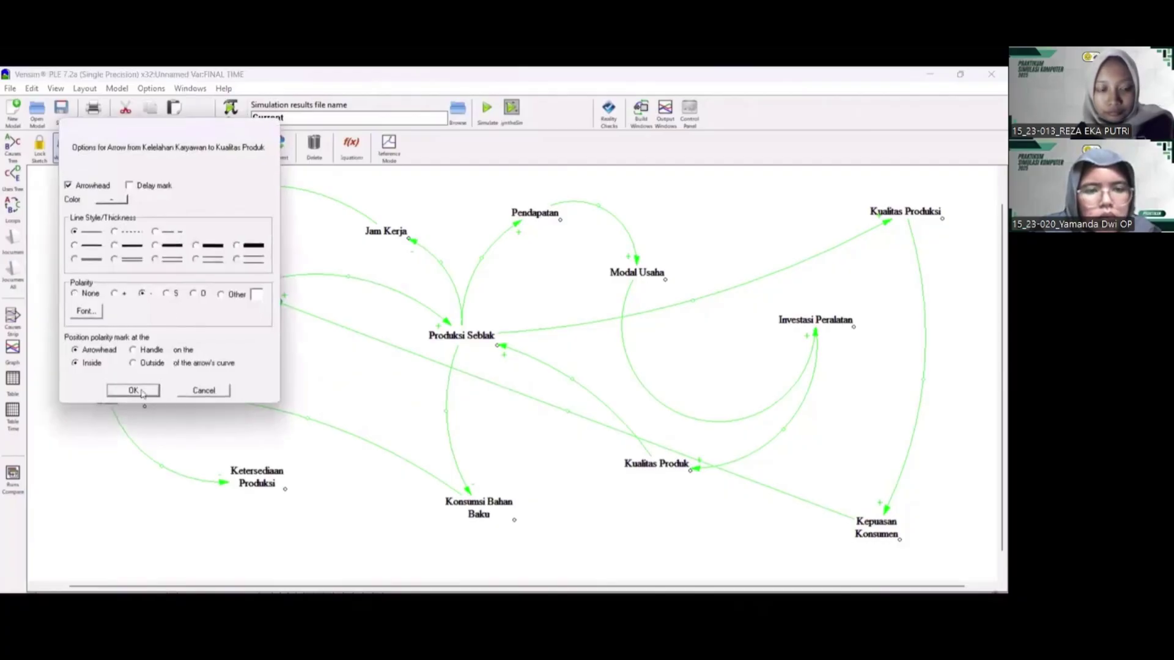
{"action": "left_click", "coordinate": [134, 391]}
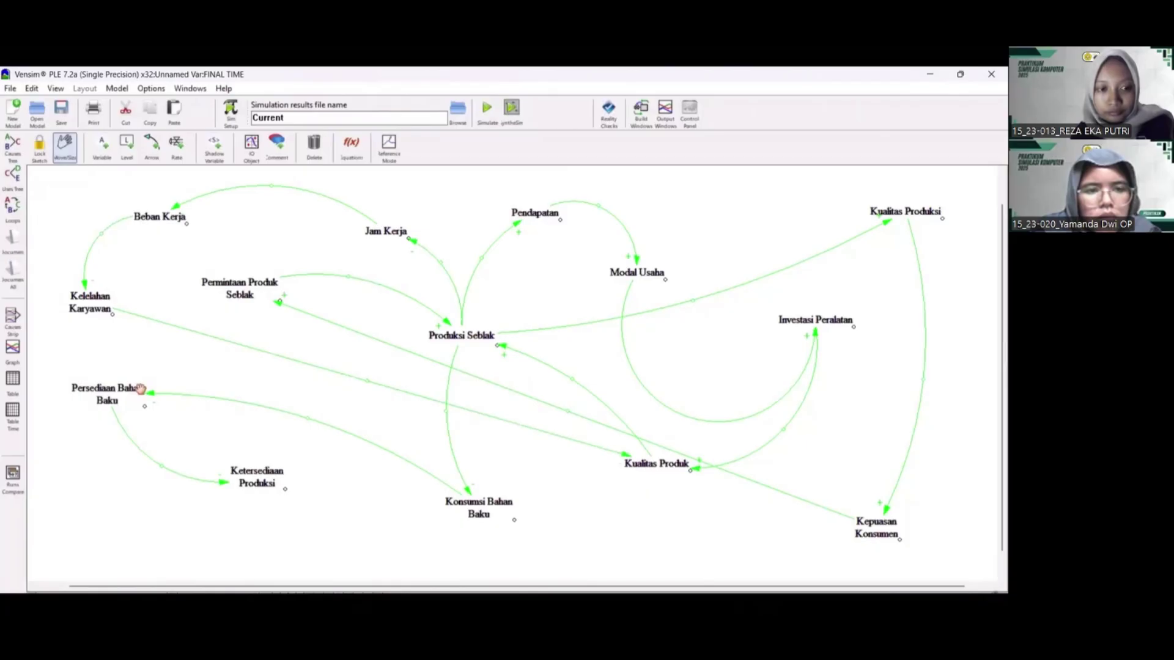
{"action": "key", "text": "ctrl+a"}
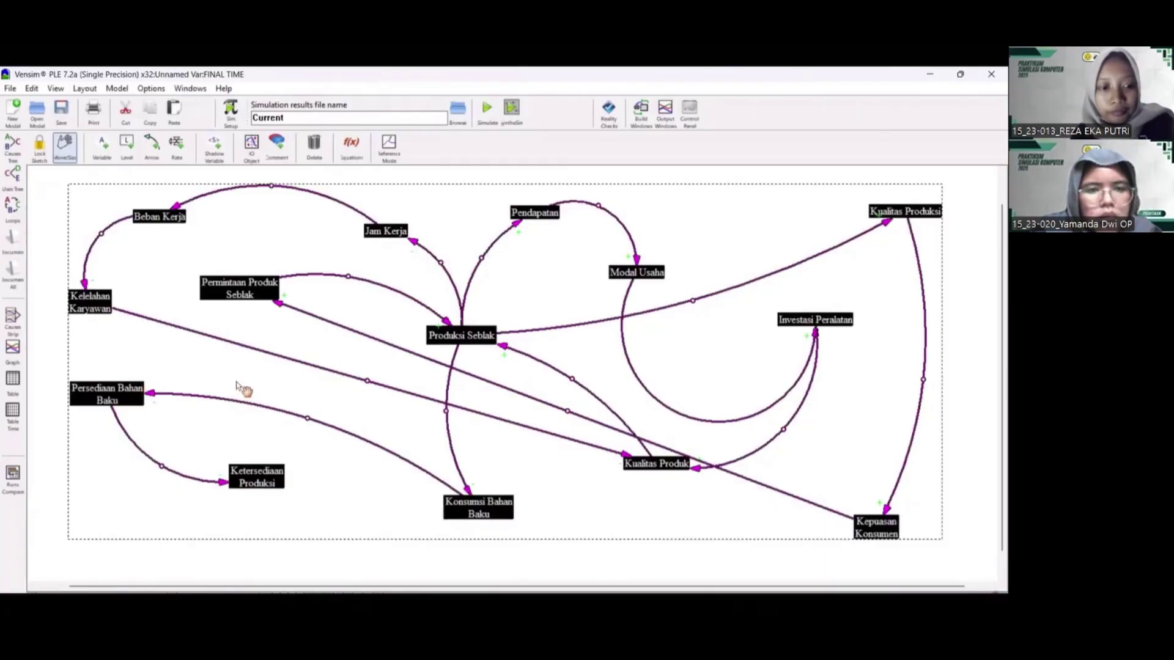
{"action": "left_click", "coordinate": [427, 370]}
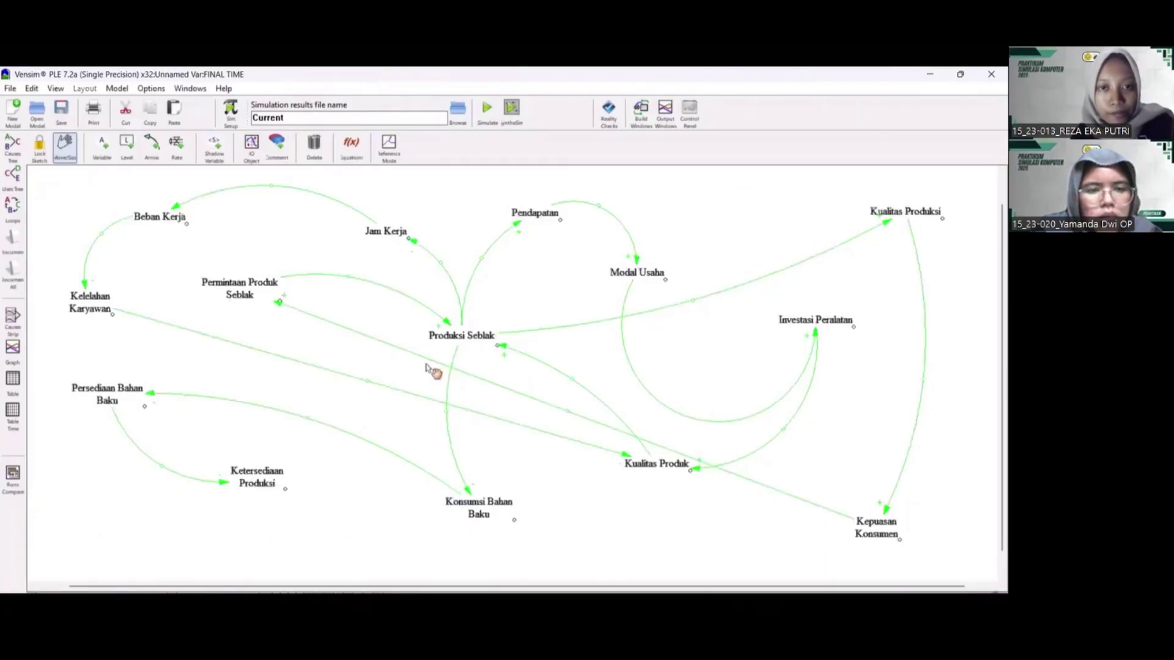
View the Causes Tree and the Uses Tree of Produksi Seblak without saving the sketch, closing each one after viewing
{"action": "left_click", "coordinate": [456, 340]}
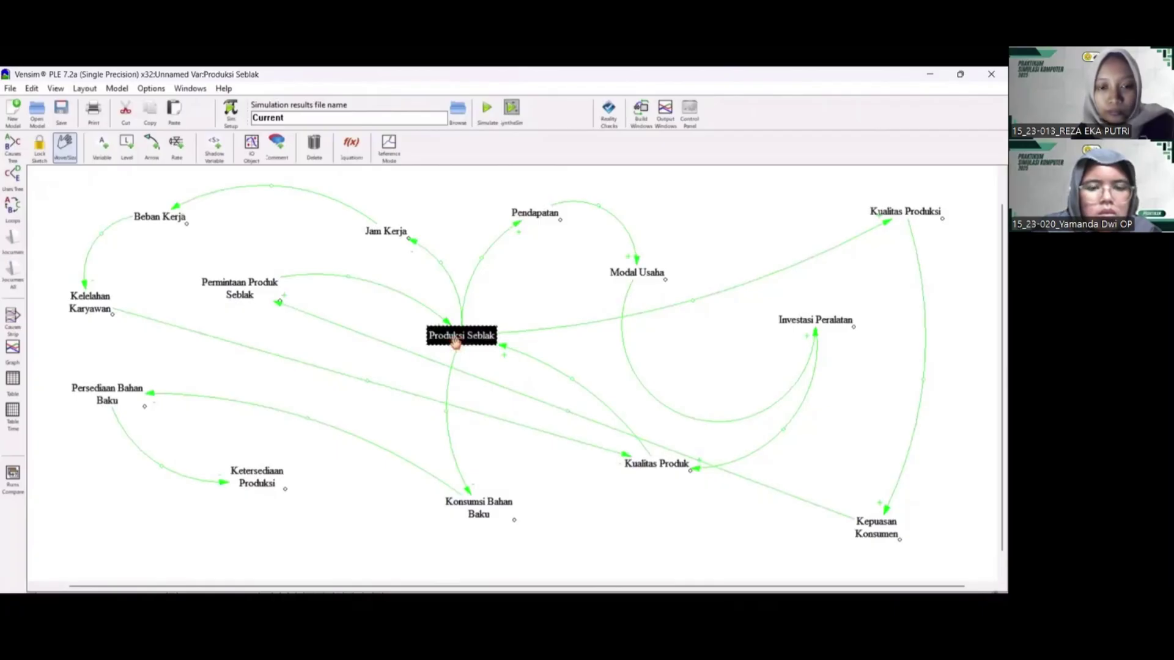
{"action": "left_click", "coordinate": [15, 147]}
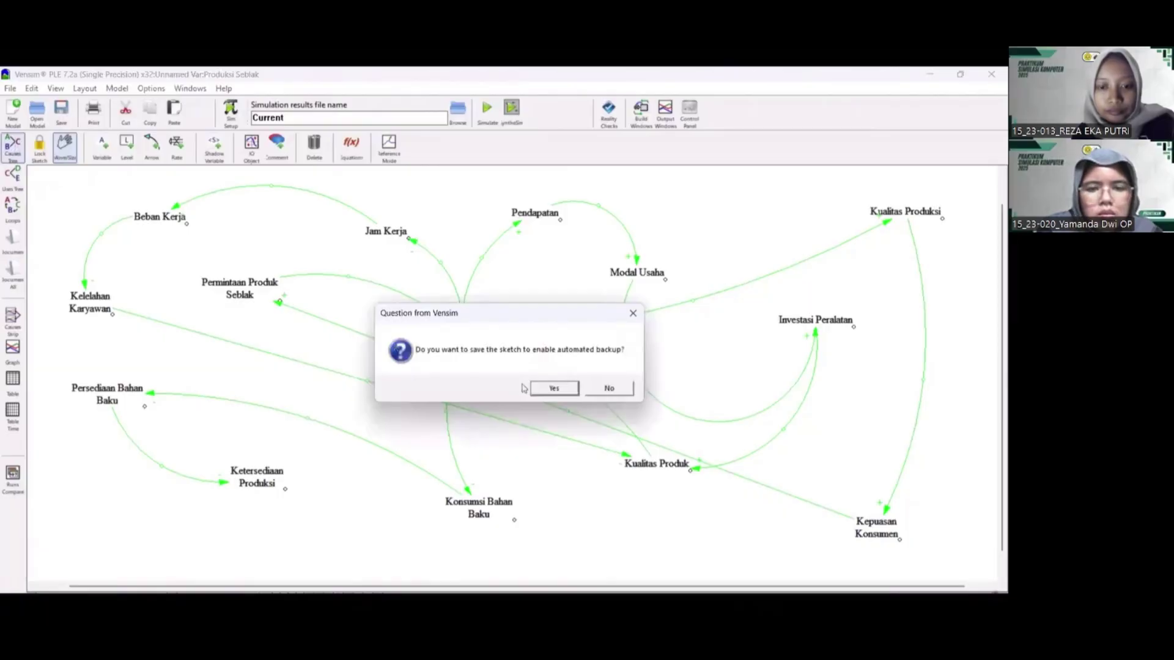
{"action": "left_click", "coordinate": [606, 390]}
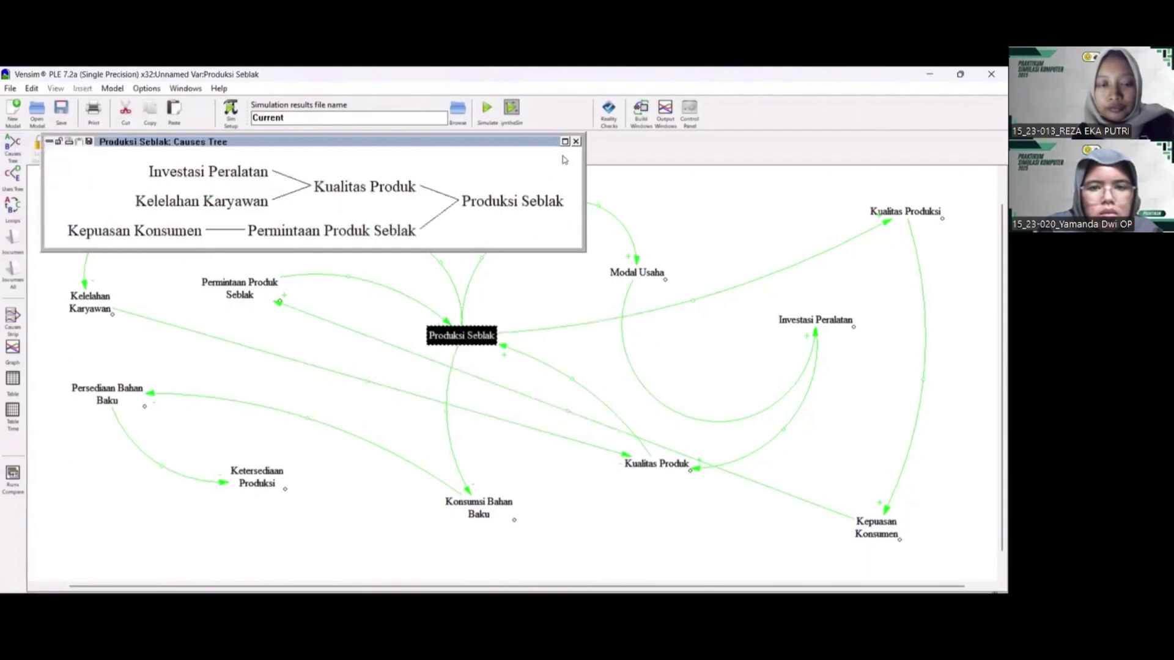
{"action": "left_click", "coordinate": [565, 141]}
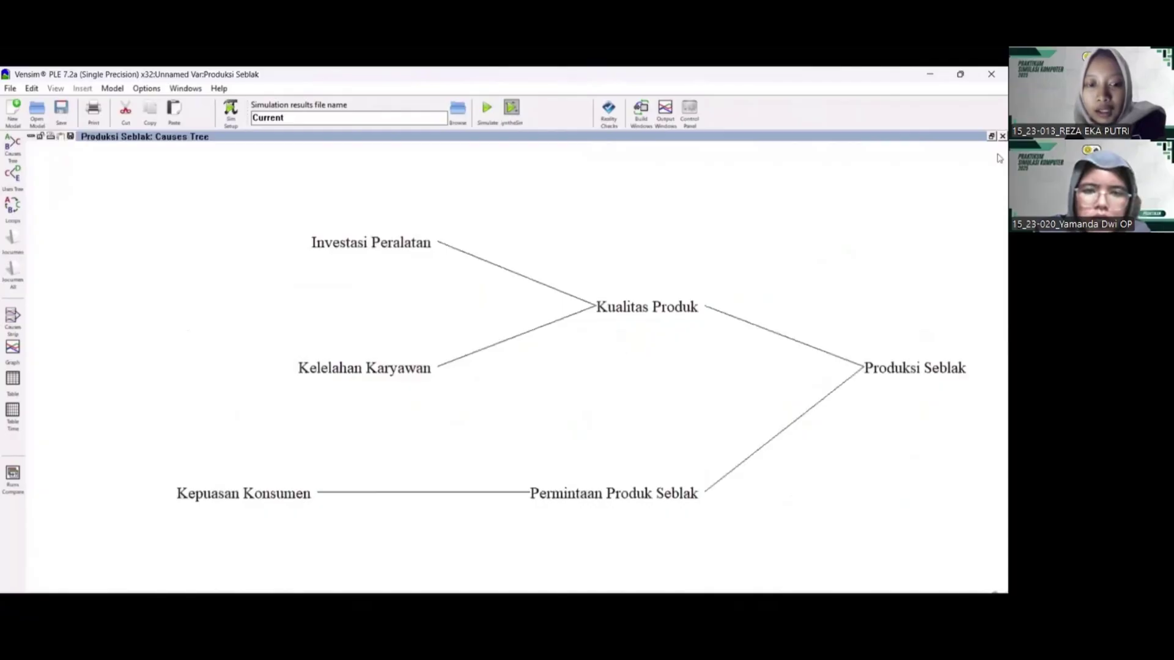
{"action": "left_click", "coordinate": [1002, 136]}
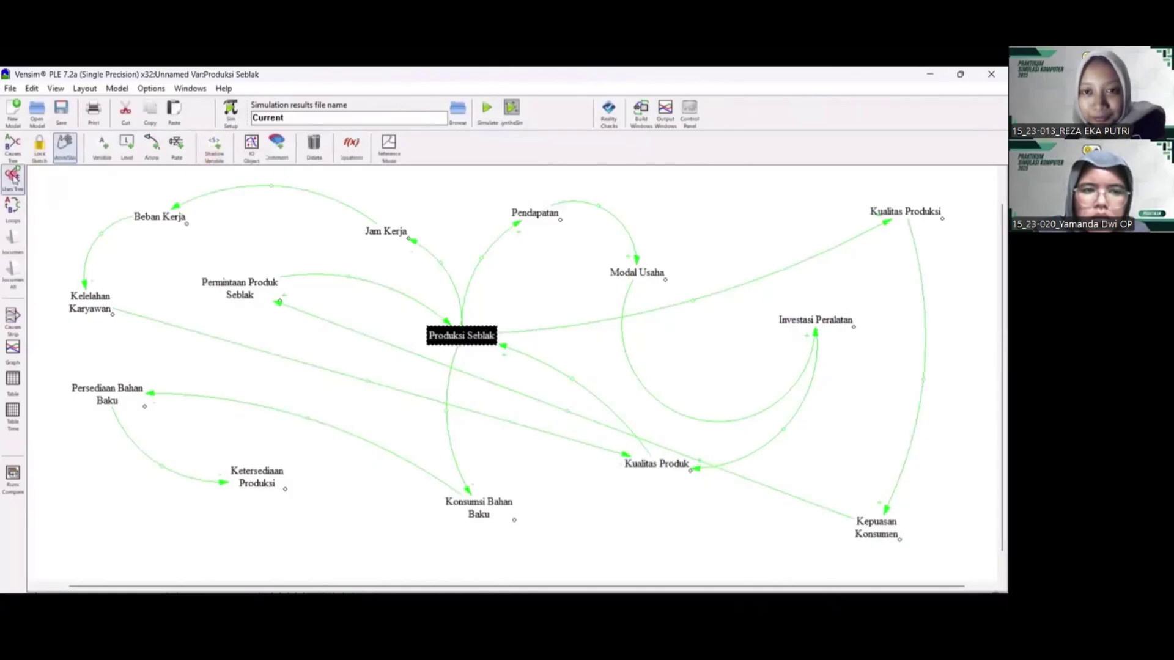
{"action": "left_click", "coordinate": [13, 177]}
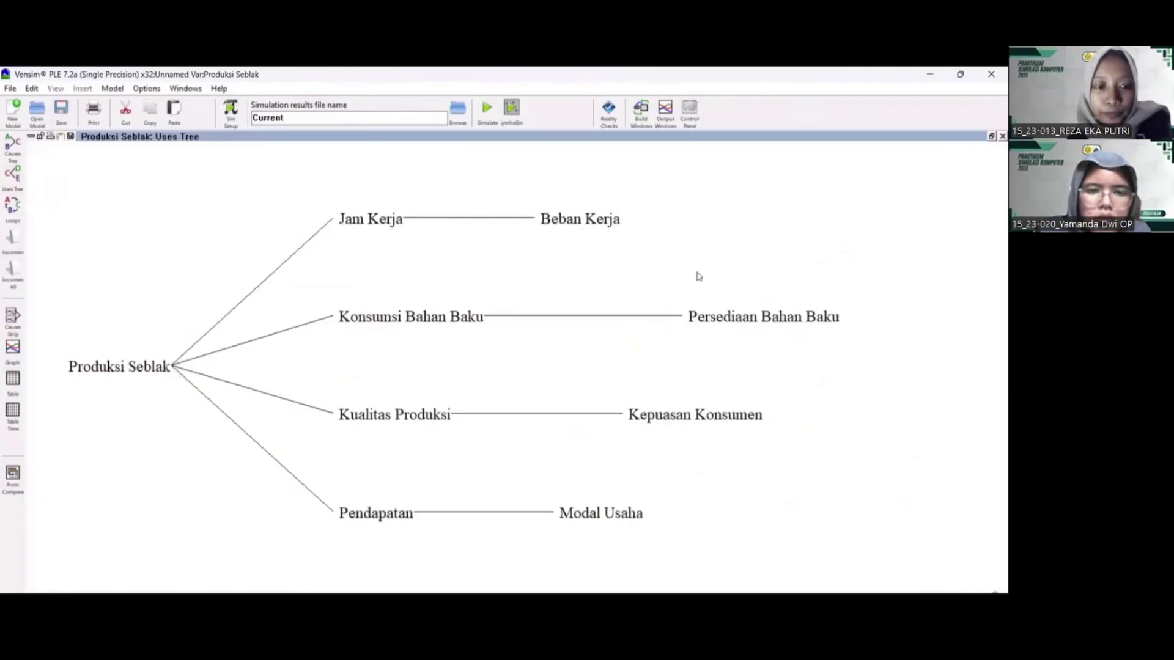
{"action": "left_click", "coordinate": [1002, 137]}
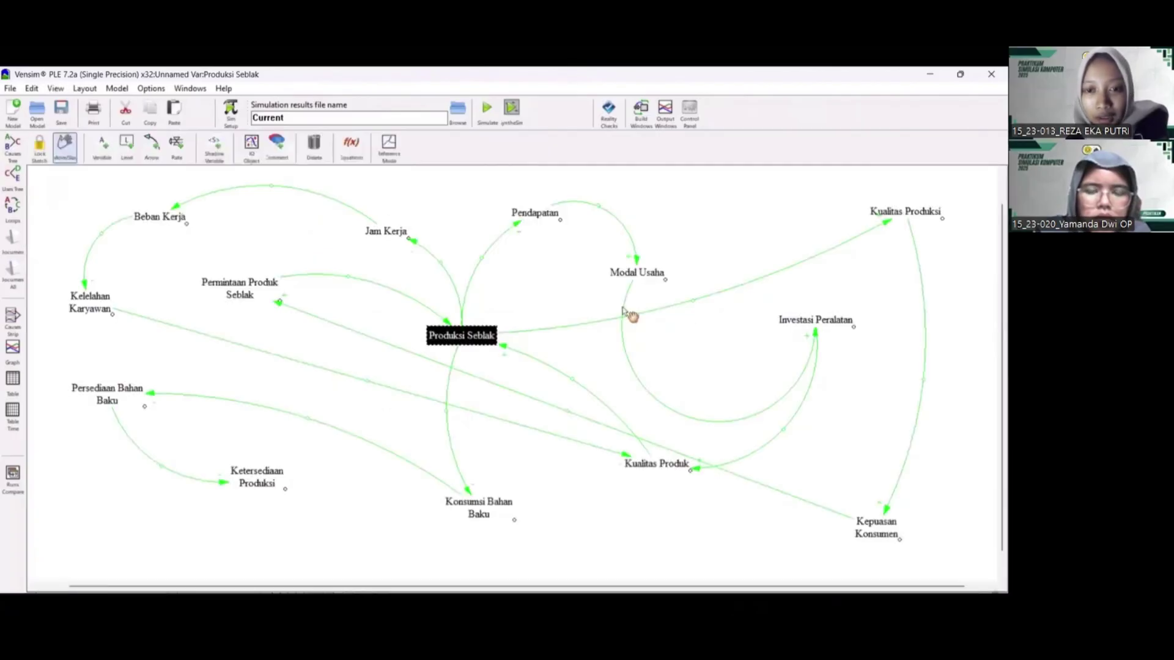